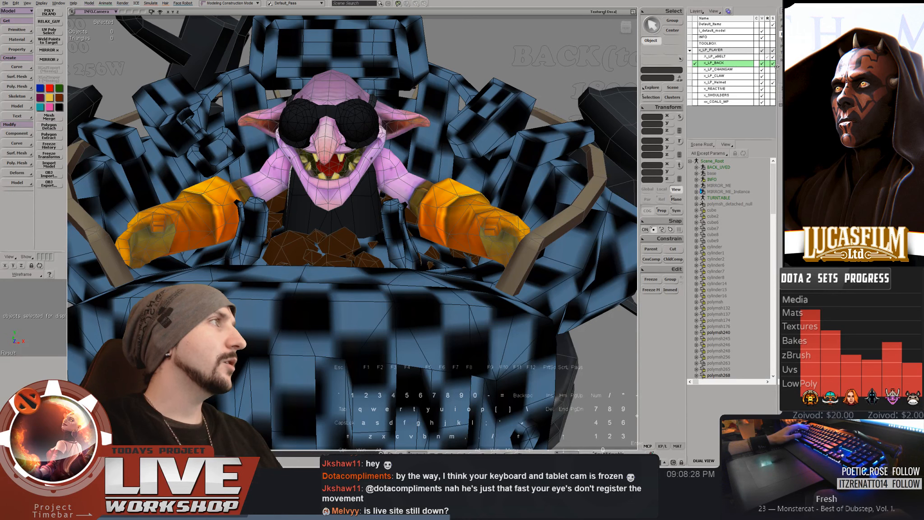
Make the x_LP_BACK layer selectable and open the goblin's goggles and apron mesh in the Texture Editor
{"action": "left_click", "coordinate": [773, 64]}
{"action": "left_click", "coordinate": [369, 123]}
{"action": "right_click_drag", "start_coordinate": [391, 113], "coordinate": [375, 128]}
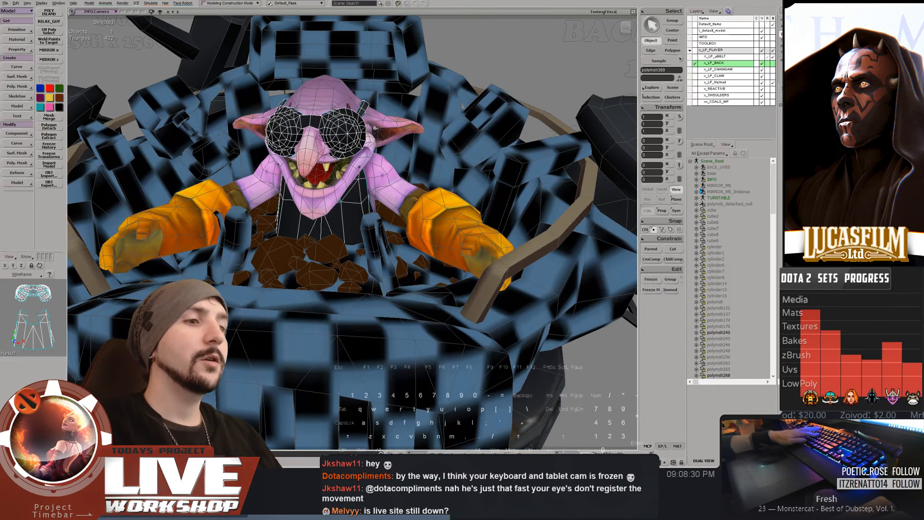
{"action": "key", "text": "alt+7"}
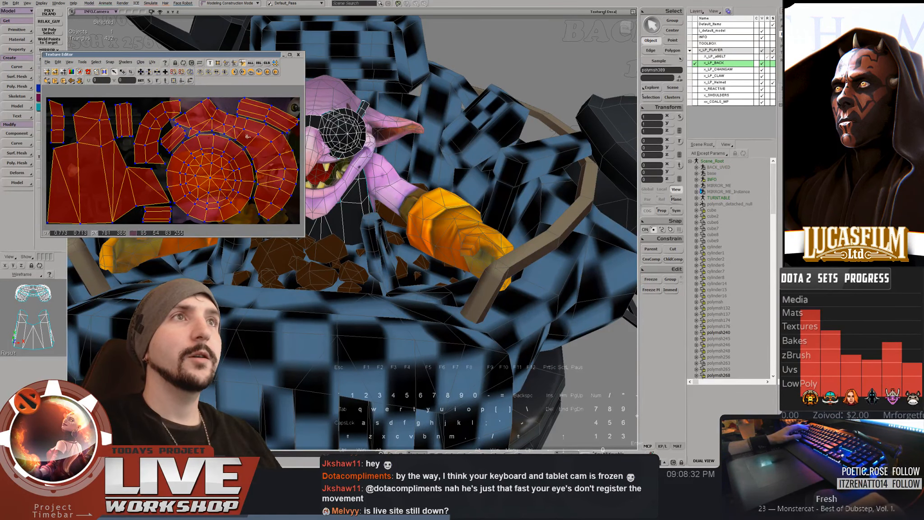
Examine the goggles and apron mesh's whole UV layout alongside the fully assembled robot
{"action": "key", "text": "space"}
{"action": "middle_click_drag", "start_coordinate": [352, 129], "coordinate": [462, 171]}
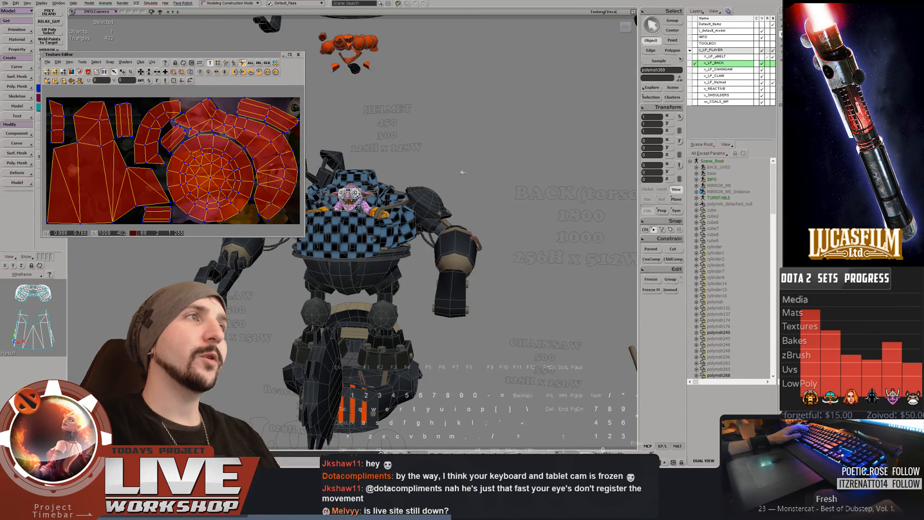
{"action": "key", "text": "space"}
{"action": "mouse_move", "coordinate": [463, 172]}
{"action": "middle_mouse_down"}
{"action": "mouse_move", "coordinate": [499, 182]}
{"action": "mouse_move", "coordinate": [473, 180]}
{"action": "middle_mouse_up"}
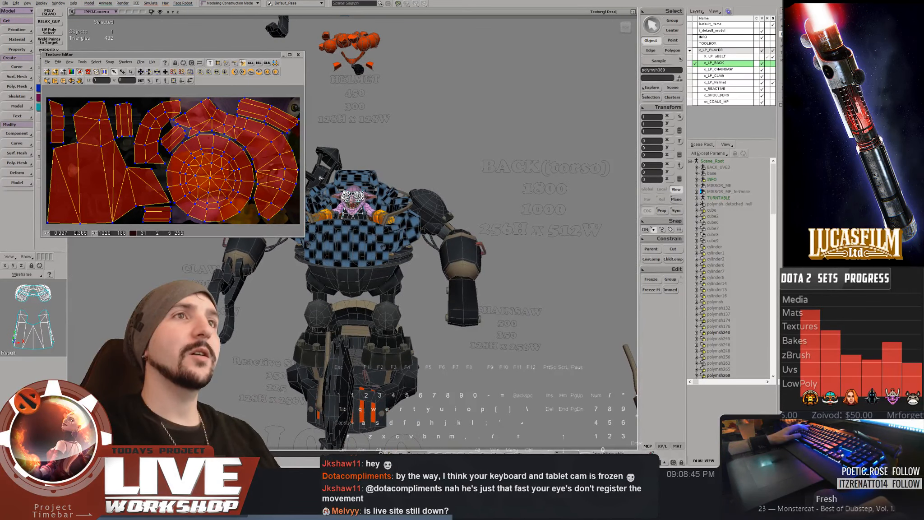
{"action": "key", "text": "space"}
{"action": "scroll", "coordinate": [140, 138], "scroll_direction": "down", "scroll_amount": 2}
{"action": "scroll", "coordinate": [140, 137], "scroll_direction": "up", "scroll_amount": 1}
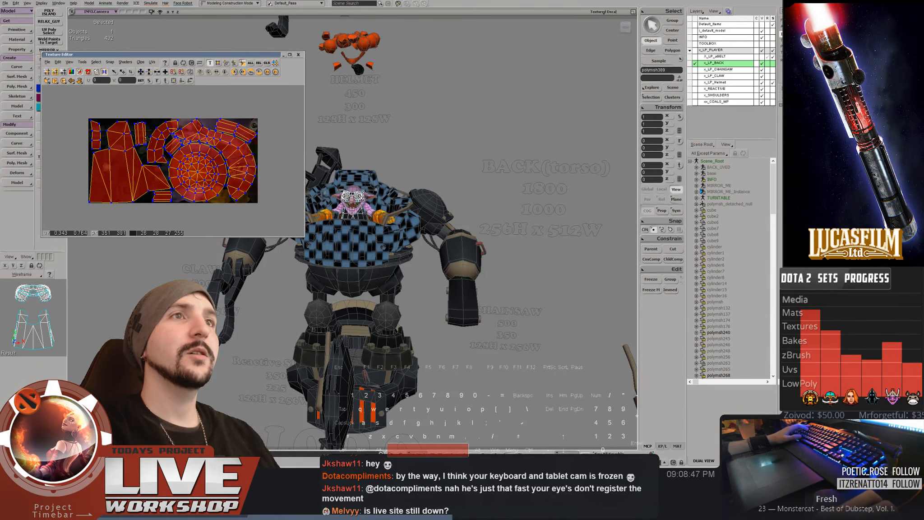
{"action": "middle_click_drag", "start_coordinate": [161, 139], "coordinate": [163, 139]}
{"action": "key", "text": "t"}
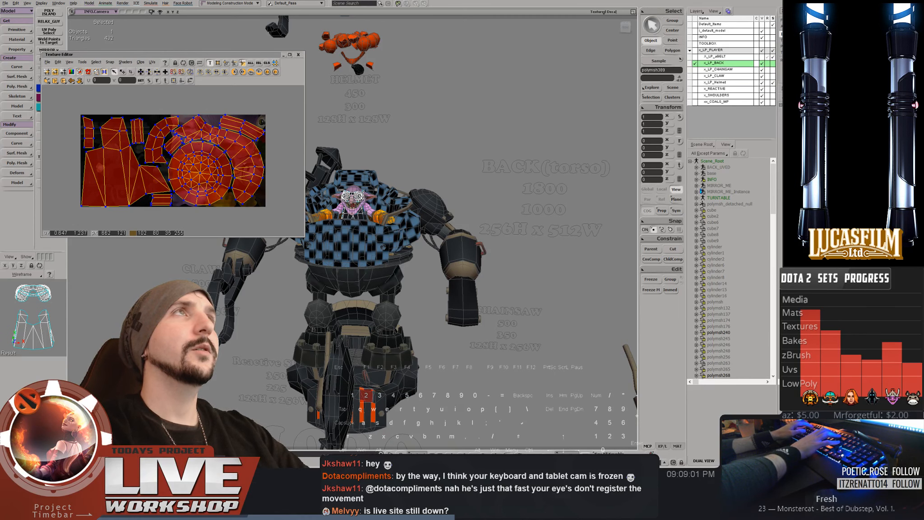
{"action": "key", "text": "2"}
{"action": "key", "text": "BackSpace"}
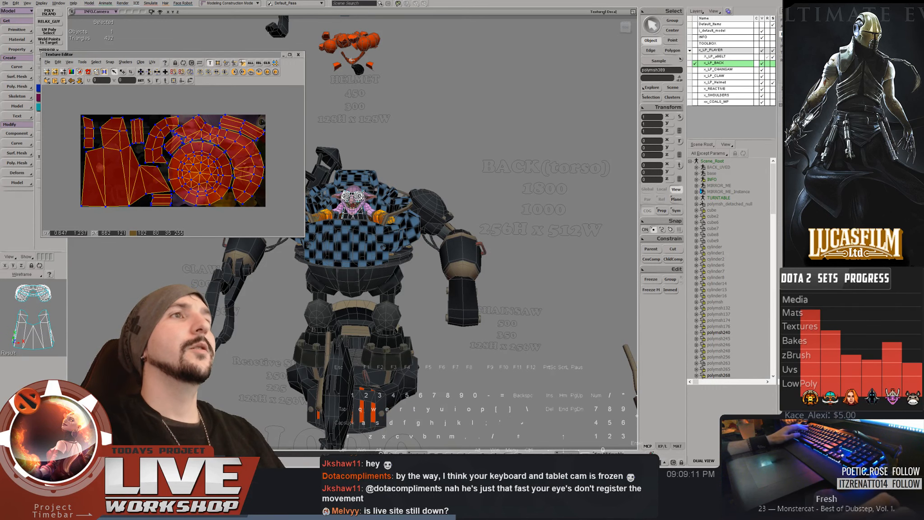
Make the chainsaw, claw, reactive and shoulders layers selectable
{"action": "middle_click_drag", "start_coordinate": [413, 113], "coordinate": [316, 140]}
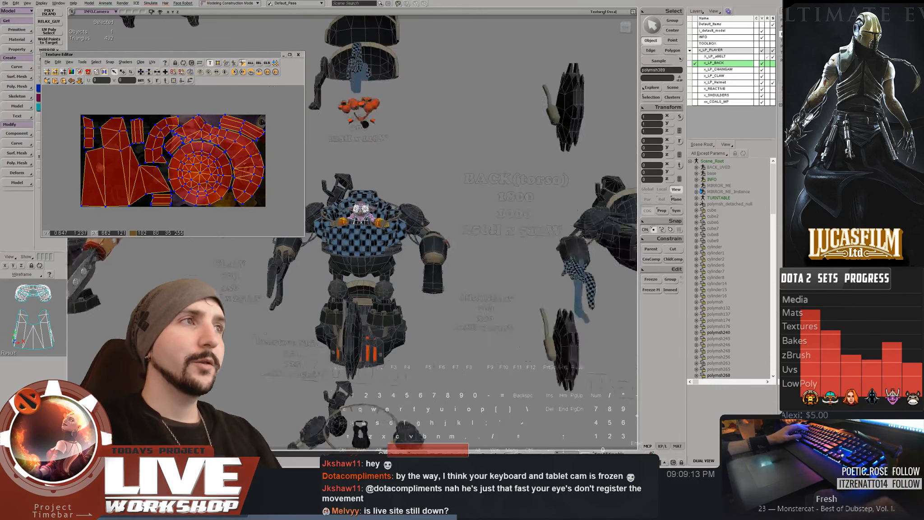
{"action": "left_click_drag", "start_coordinate": [367, 173], "coordinate": [481, 27]}
{"action": "middle_click_drag", "start_coordinate": [316, 165], "coordinate": [406, 156]}
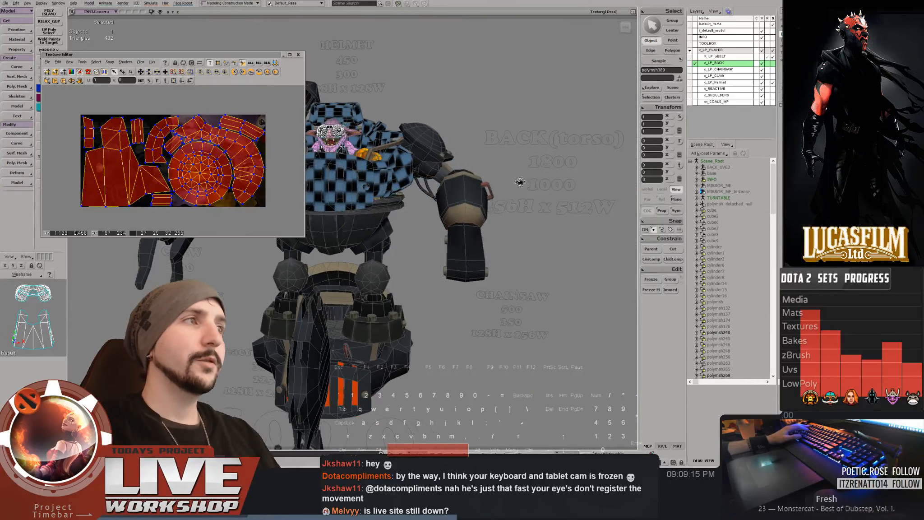
{"action": "left_click_drag", "start_coordinate": [406, 156], "coordinate": [327, 177]}
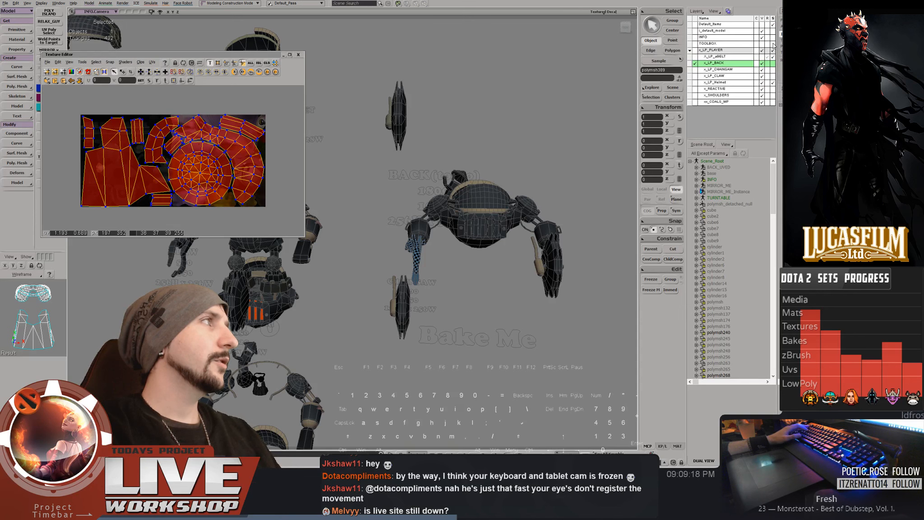
{"action": "left_click", "coordinate": [762, 31]}
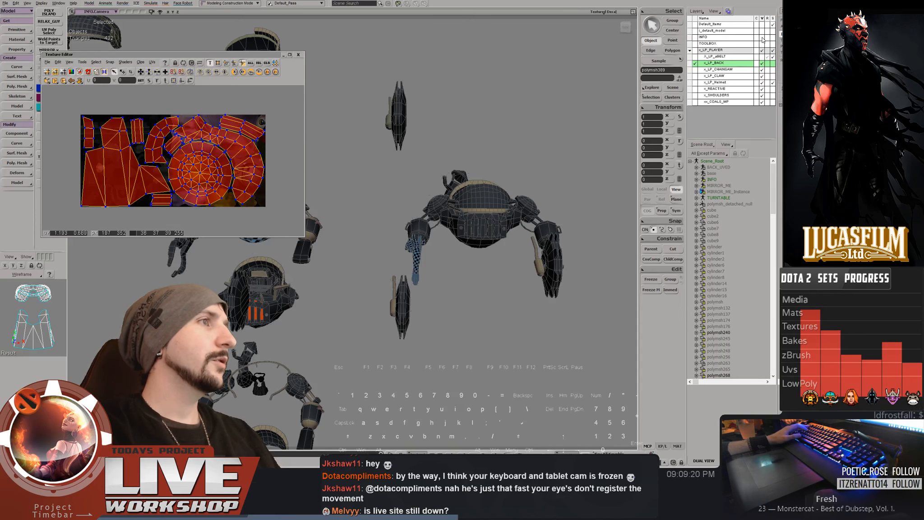
{"action": "left_click", "coordinate": [762, 37]}
{"action": "left_click", "coordinate": [772, 69]}
{"action": "left_click", "coordinate": [772, 76]}
{"action": "left_click", "coordinate": [773, 63]}
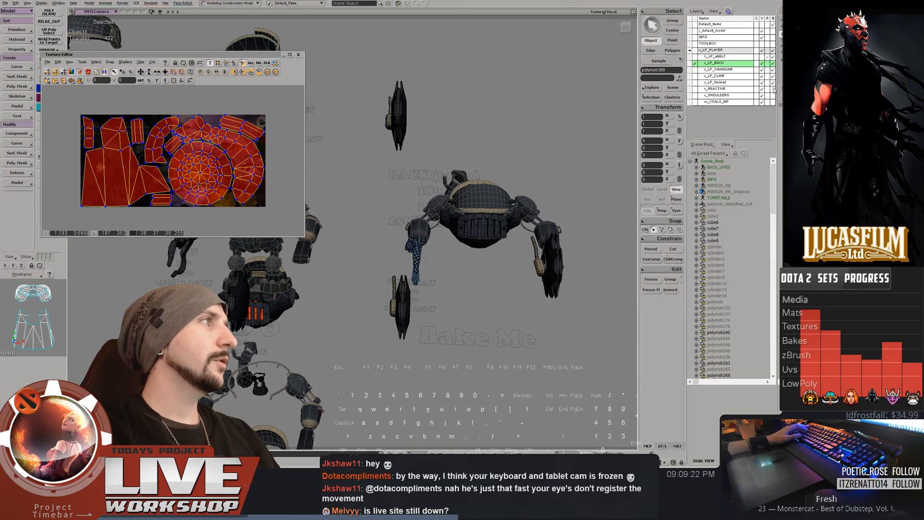
{"action": "left_click", "coordinate": [773, 89]}
{"action": "left_click", "coordinate": [772, 96]}
Select the goggles and apron mesh in the Bake Me group and compare its UVs with the assembled robot
{"action": "left_click", "coordinate": [481, 197]}
{"action": "left_click_drag", "start_coordinate": [481, 197], "coordinate": [484, 121]}
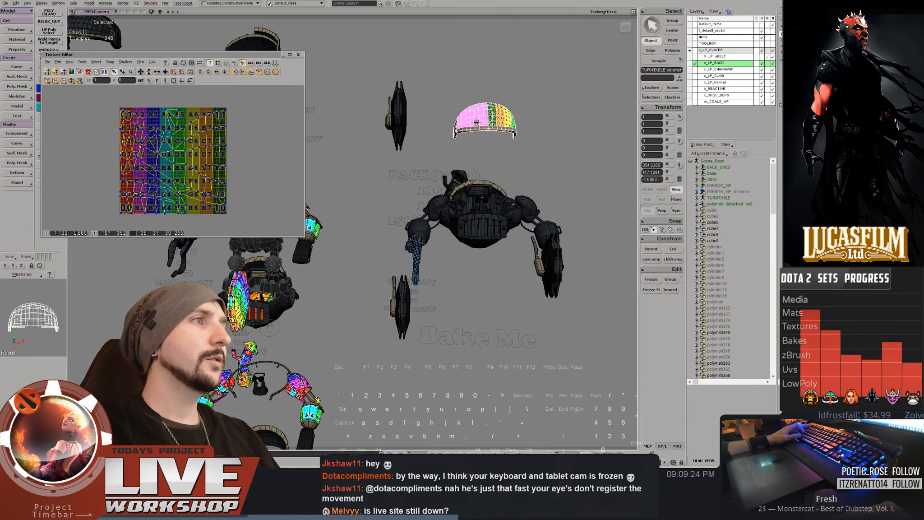
{"action": "middle_click_drag", "start_coordinate": [499, 169], "coordinate": [561, 181]}
{"action": "key", "text": "space"}
{"action": "right_click_drag", "start_coordinate": [561, 181], "coordinate": [524, 196]}
{"action": "left_click", "coordinate": [397, 228]}
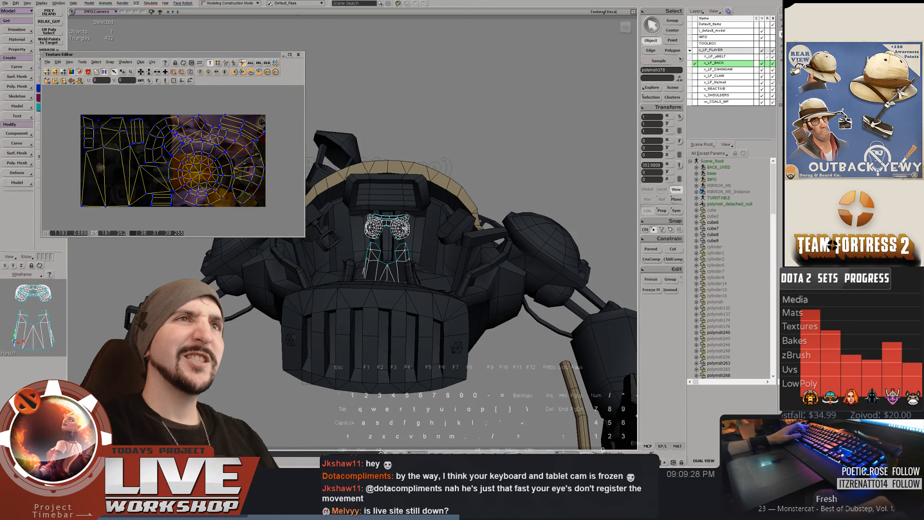
{"action": "key", "text": "space"}
{"action": "middle_click_drag", "start_coordinate": [405, 230], "coordinate": [311, 207]}
{"action": "left_click_drag", "start_coordinate": [316, 204], "coordinate": [430, 201]}
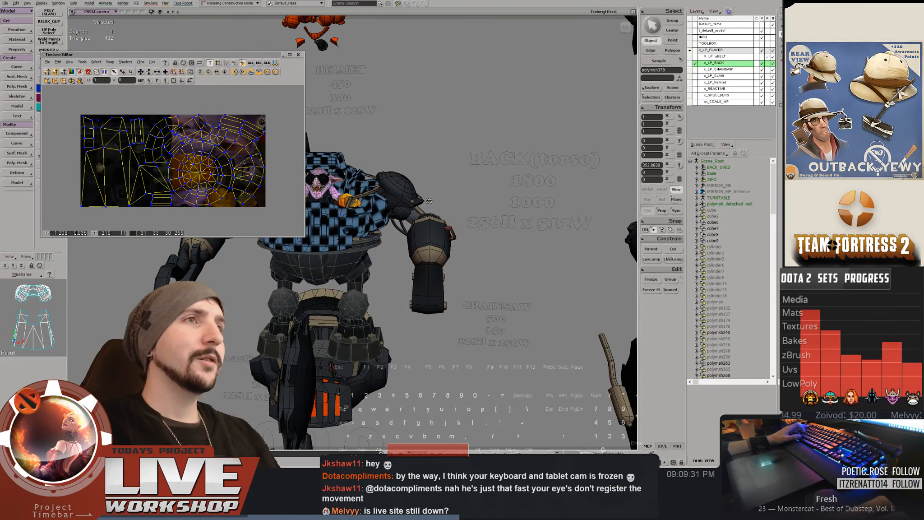
{"action": "key", "text": "space"}
{"action": "mouse_move", "coordinate": [429, 200]}
{"action": "right_mouse_down"}
{"action": "mouse_move", "coordinate": [451, 206]}
{"action": "mouse_move", "coordinate": [433, 208]}
{"action": "right_mouse_up"}
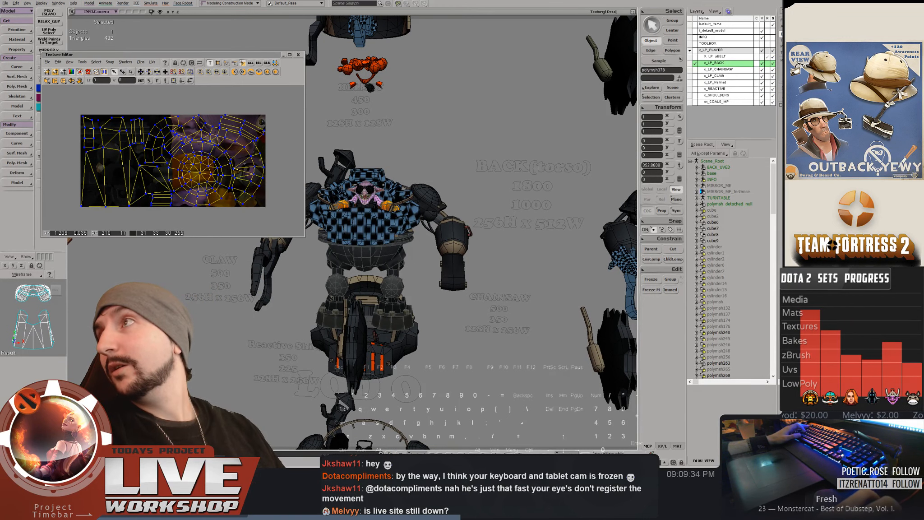
Switch to the browser's Dota 2 Workshop requirements and open the Timbersaw page to read its item slot budgets
{"action": "key", "text": "alt+Tab"}
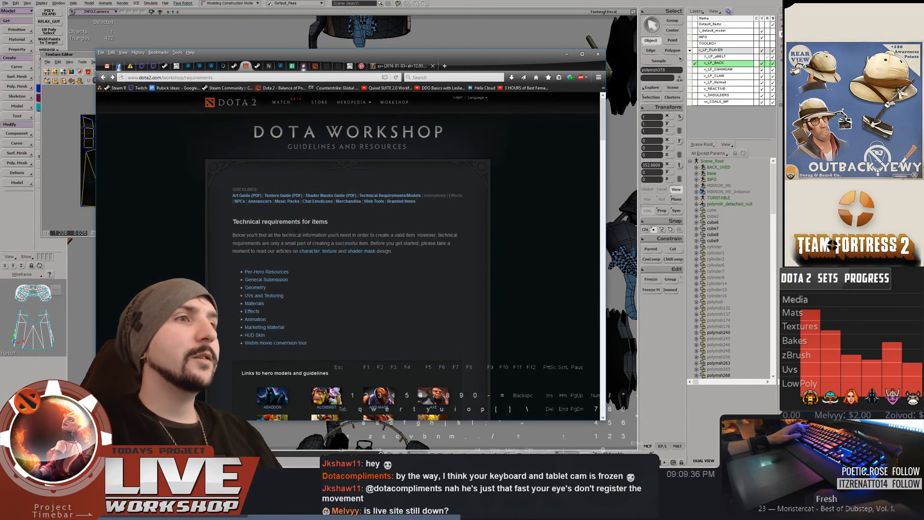
{"action": "scroll", "coordinate": [354, 255], "scroll_direction": "down", "scroll_amount": 6}
{"action": "scroll", "coordinate": [354, 256], "scroll_direction": "down", "scroll_amount": 15}
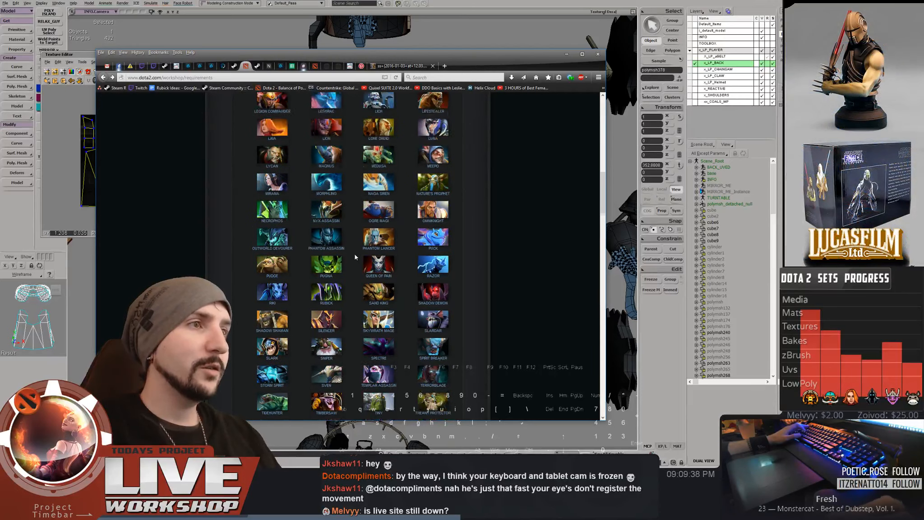
{"action": "middle_click", "coordinate": [326, 218]}
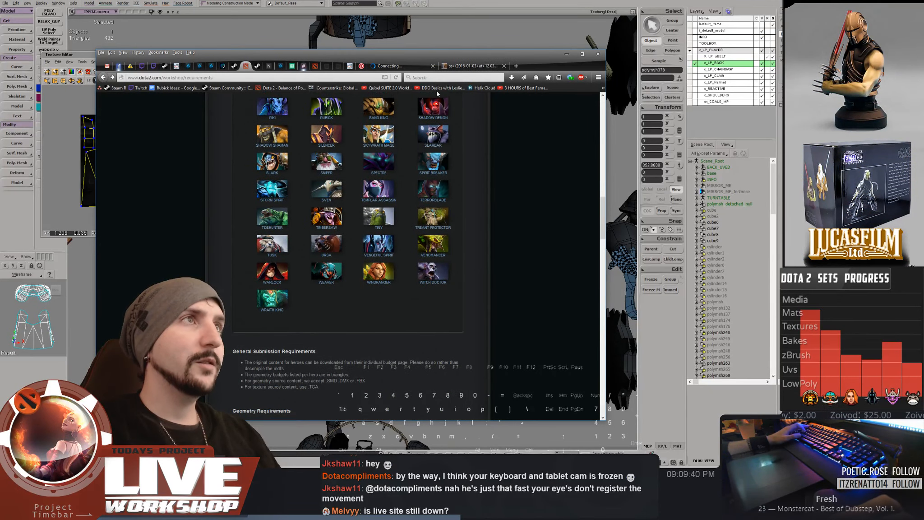
{"action": "left_click", "coordinate": [420, 66]}
{"action": "scroll", "coordinate": [364, 235], "scroll_direction": "down", "scroll_amount": 10}
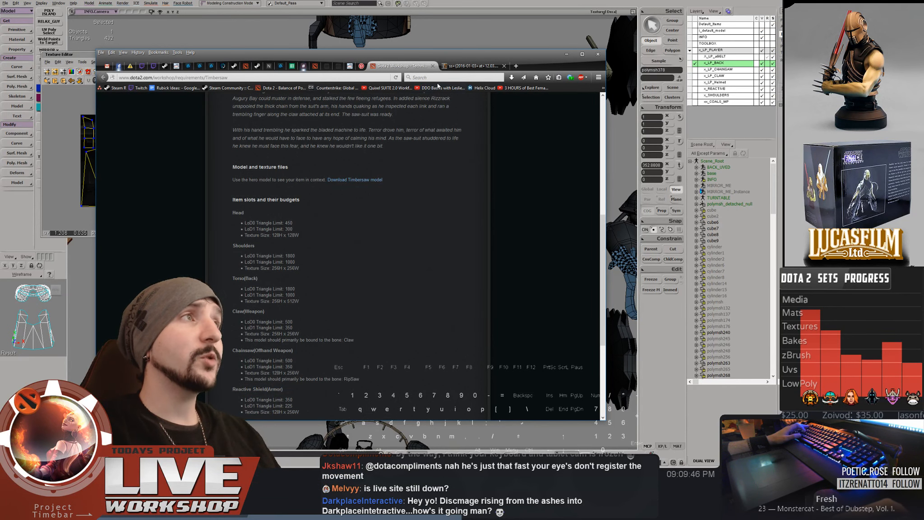
View the side-by-side texture sheet image in the browser and return to Softimage
{"action": "left_click", "coordinate": [455, 67]}
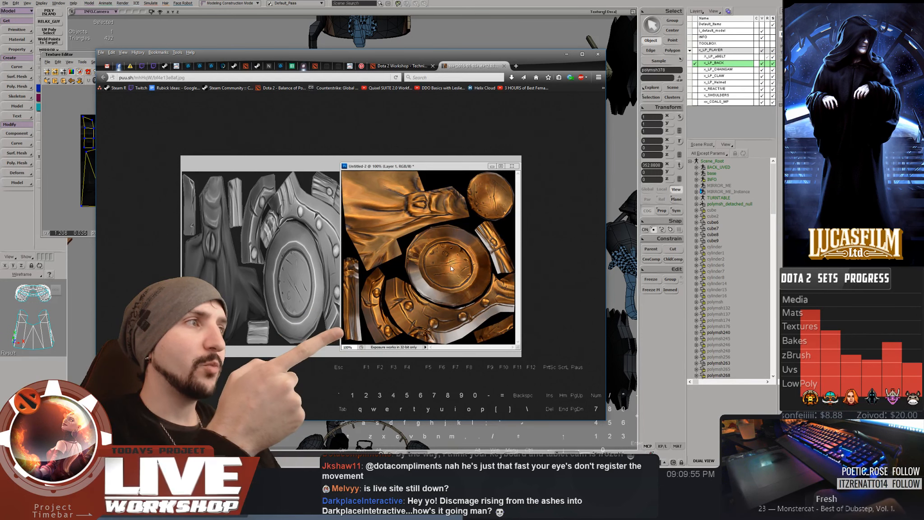
{"action": "left_click", "coordinate": [416, 66]}
{"action": "key", "text": "alt+Tab"}
Select and frame the goggles and apron mesh on the assembled LOD 0 robot
{"action": "middle_click_drag", "start_coordinate": [434, 137], "coordinate": [297, 157]}
{"action": "key", "text": "space"}
{"action": "left_click", "coordinate": [364, 185]}
{"action": "key", "text": "f"}
{"action": "right_click_drag", "start_coordinate": [361, 169], "coordinate": [414, 184]}
{"action": "key", "text": "space"}
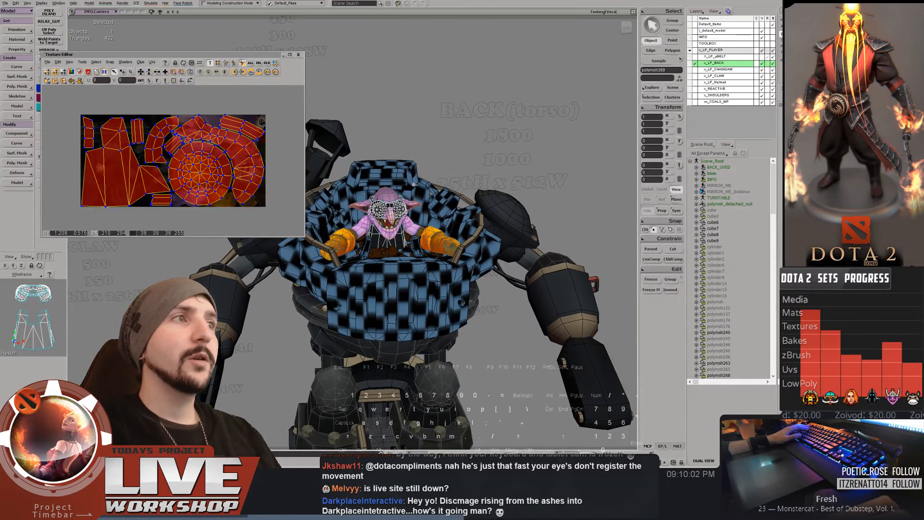
Select the goblin's eyewear on the assembled robot below the LOD 1 label to inspect its UVs
{"action": "middle_click_drag", "start_coordinate": [395, 164], "coordinate": [298, 142]}
{"action": "left_click_drag", "start_coordinate": [369, 111], "coordinate": [384, 195]}
{"action": "right_click_drag", "start_coordinate": [385, 195], "coordinate": [352, 174]}
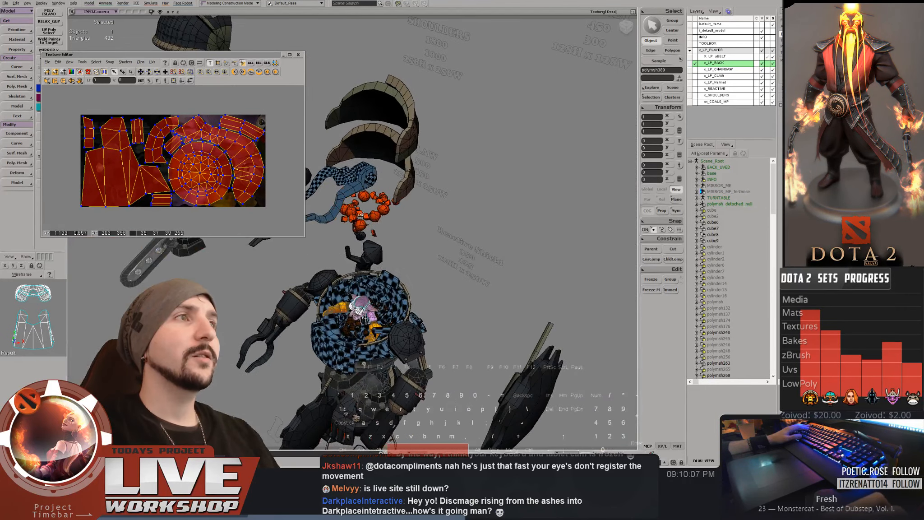
{"action": "middle_click_drag", "start_coordinate": [365, 162], "coordinate": [325, 151]}
{"action": "right_click_drag", "start_coordinate": [325, 151], "coordinate": [408, 217]}
{"action": "left_click_drag", "start_coordinate": [490, 316], "coordinate": [496, 173]}
{"action": "middle_click_drag", "start_coordinate": [497, 173], "coordinate": [476, 241]}
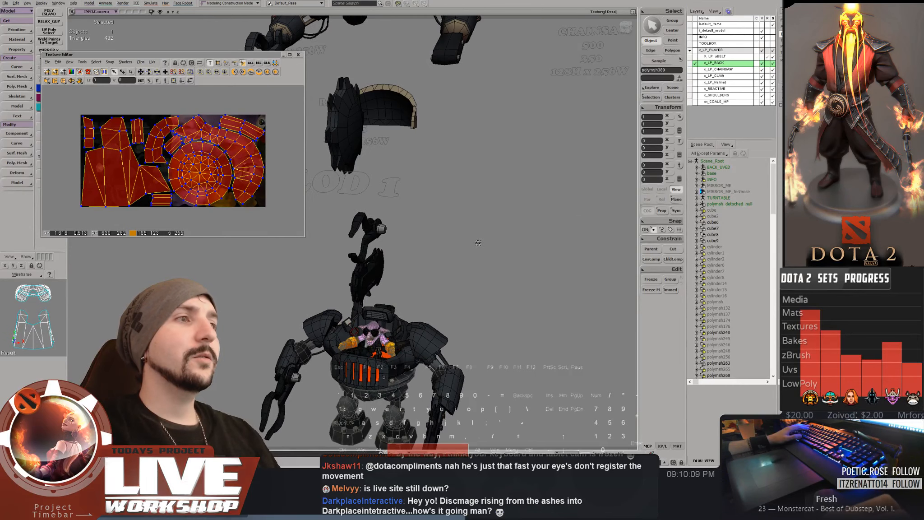
{"action": "left_click", "coordinate": [375, 332]}
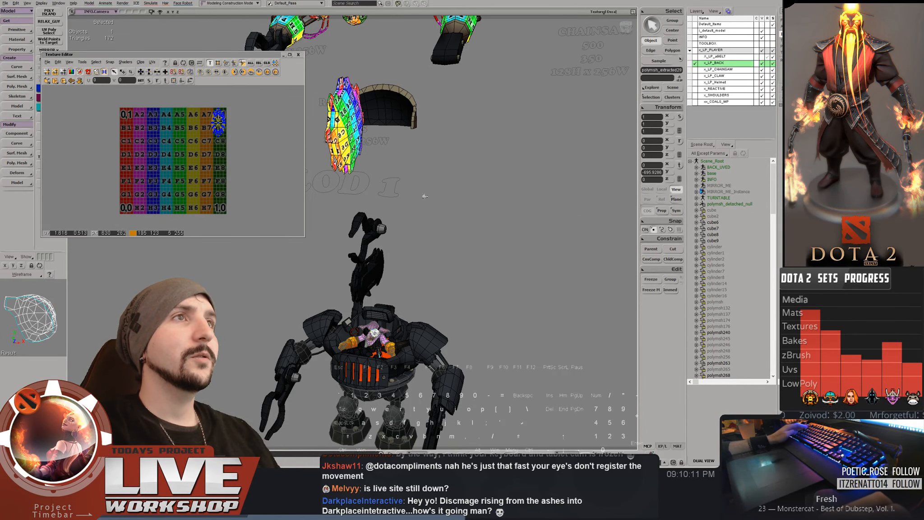
Inspect the UVs of the goggles and apron mesh among the detached parts, comparing it with the LOD 0 robot
{"action": "key", "text": "space"}
{"action": "left_click_drag", "start_coordinate": [425, 196], "coordinate": [430, 207]}
{"action": "middle_click_drag", "start_coordinate": [434, 186], "coordinate": [438, 167]}
{"action": "left_click", "coordinate": [380, 150]}
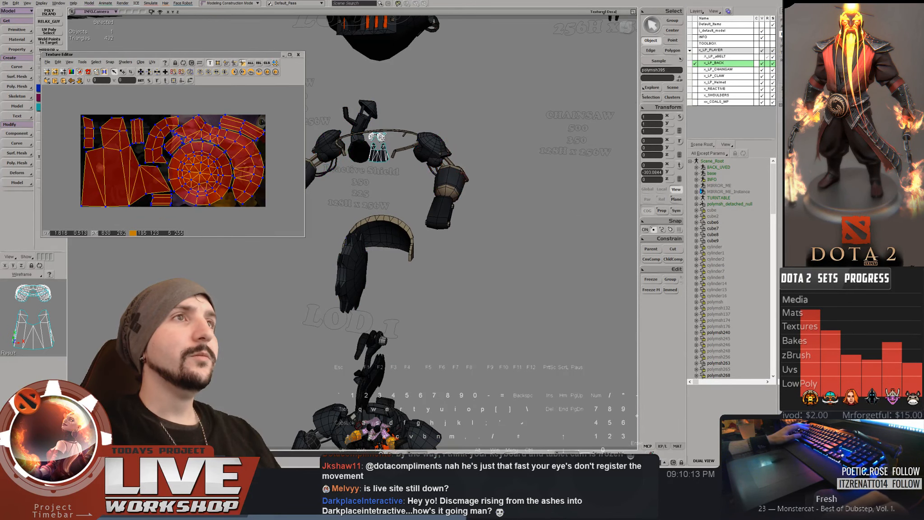
{"action": "key", "text": "space"}
{"action": "left_click_drag", "start_coordinate": [381, 155], "coordinate": [412, 334]}
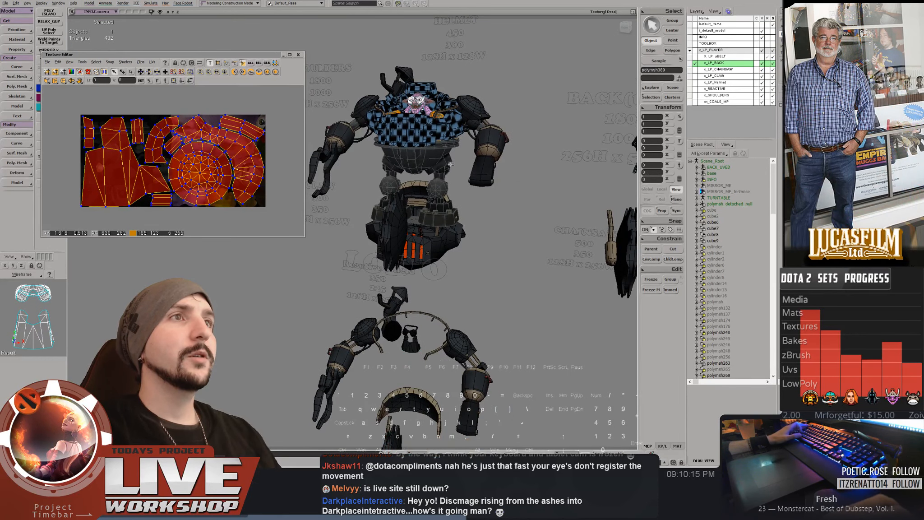
Reselect the goggles and apron mesh in the Bake Me group to view its unwrapped UVs
{"action": "left_click_drag", "start_coordinate": [501, 188], "coordinate": [431, 180]}
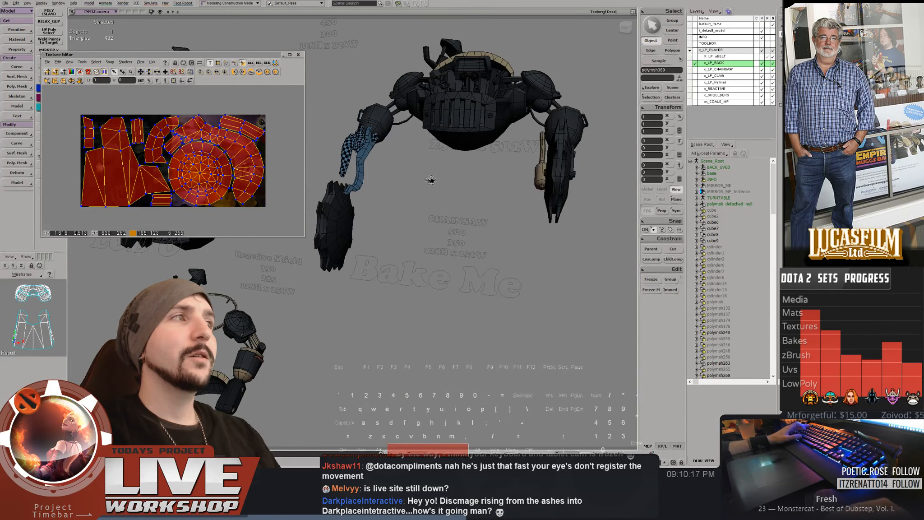
{"action": "right_click_drag", "start_coordinate": [475, 92], "coordinate": [472, 113]}
{"action": "key", "text": "space"}
{"action": "left_click", "coordinate": [473, 106]}
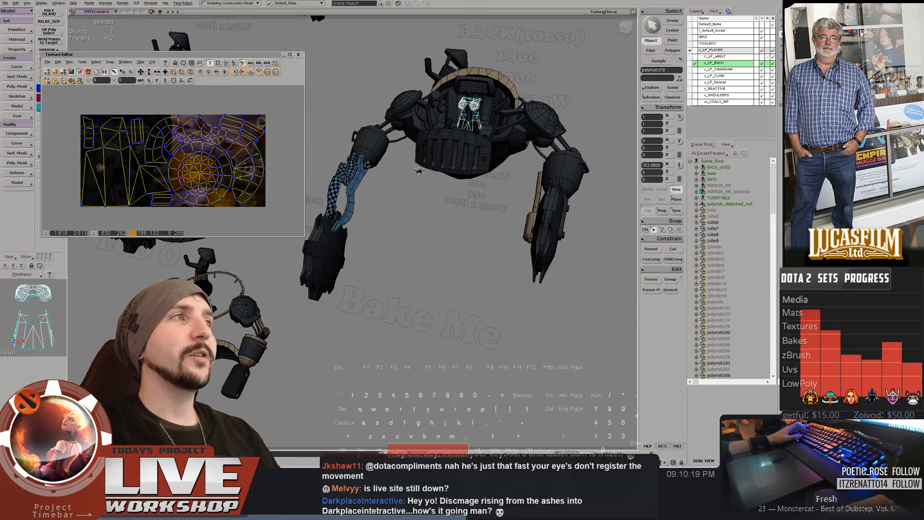
Clear the selection and close the Texture Editor, returning to the assembled LOD 0 robot
{"action": "left_click_drag", "start_coordinate": [419, 171], "coordinate": [442, 165]}
{"action": "key", "text": "ctrl+grave"}
{"action": "right_click_drag", "start_coordinate": [441, 165], "coordinate": [317, 164]}
{"action": "key", "text": "space"}
{"action": "left_click", "coordinate": [318, 163]}
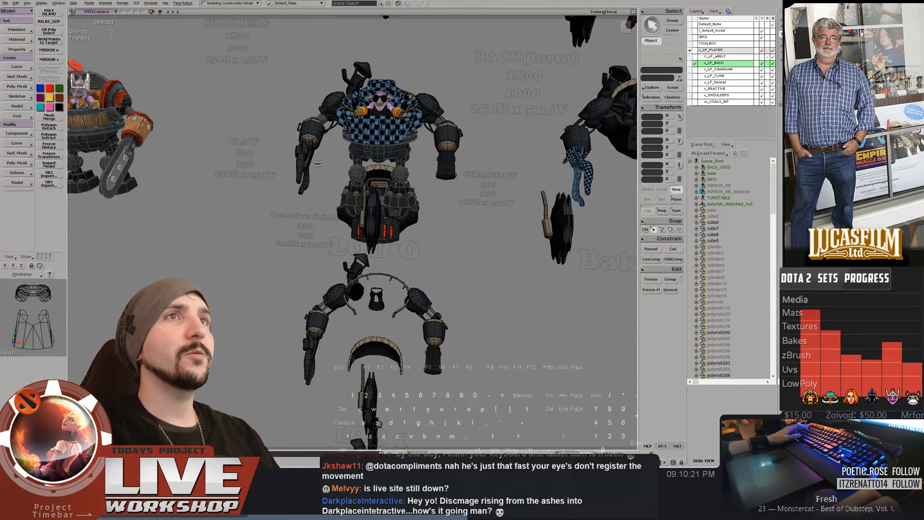
{"action": "middle_click_drag", "start_coordinate": [317, 163], "coordinate": [420, 62]}
{"action": "left_click_drag", "start_coordinate": [443, 62], "coordinate": [469, 174]}
{"action": "right_click_drag", "start_coordinate": [469, 174], "coordinate": [442, 179]}
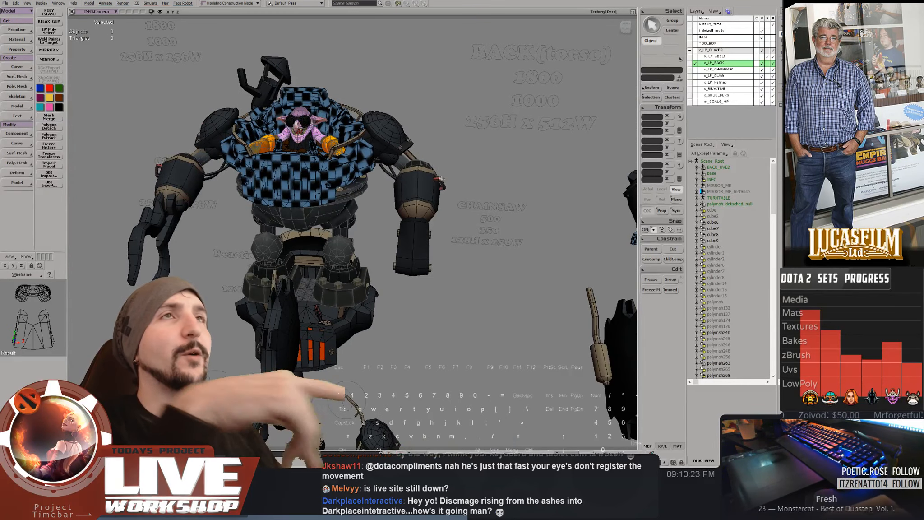
Load the scene TS_boiler_2a from the DOTA2_Timbersaw_boiler project's Scenes folder
{"action": "left_click", "coordinate": [6, 3]}
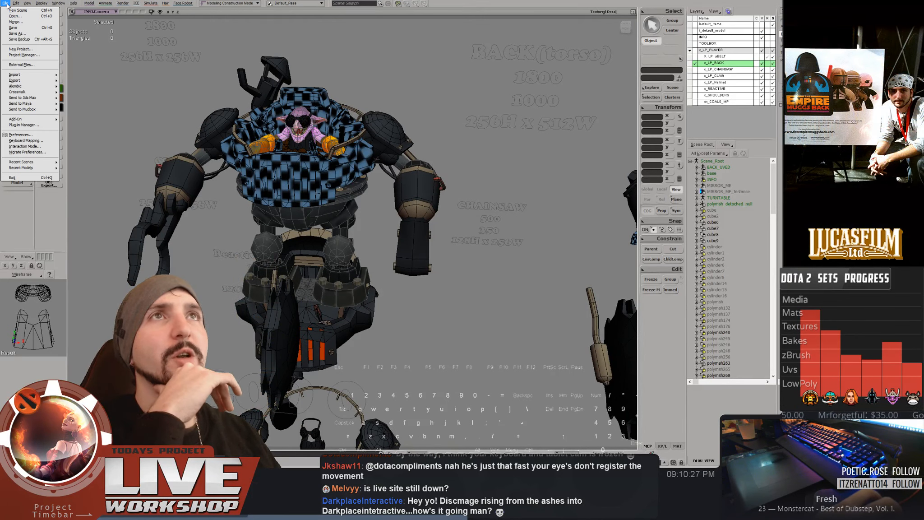
{"action": "mouse_move", "coordinate": [25, 77]}
{"action": "mouse_move", "coordinate": [30, 94]}
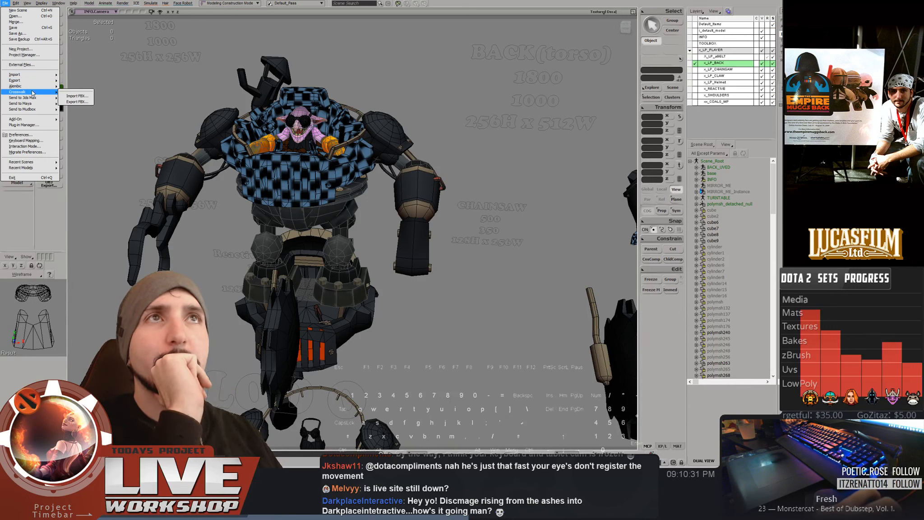
{"action": "left_click", "coordinate": [18, 17]}
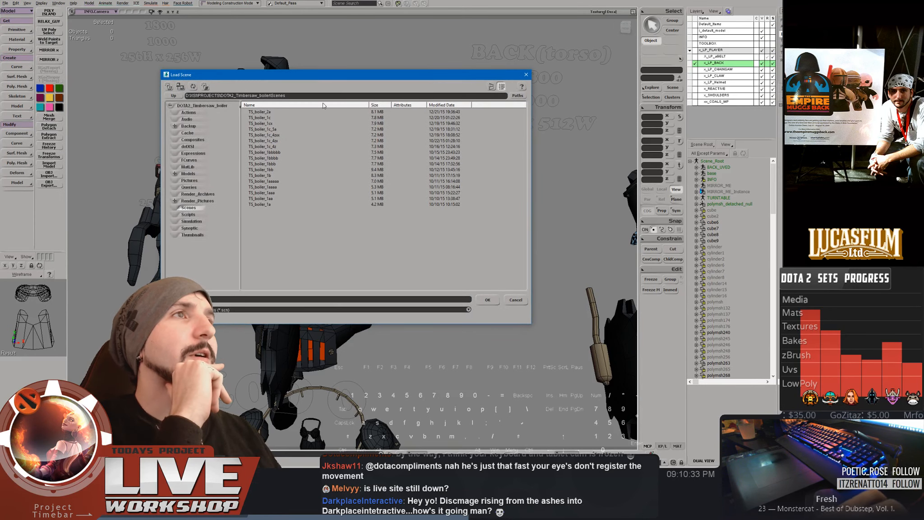
{"action": "left_click", "coordinate": [174, 96]}
{"action": "double_click", "coordinate": [256, 111]}
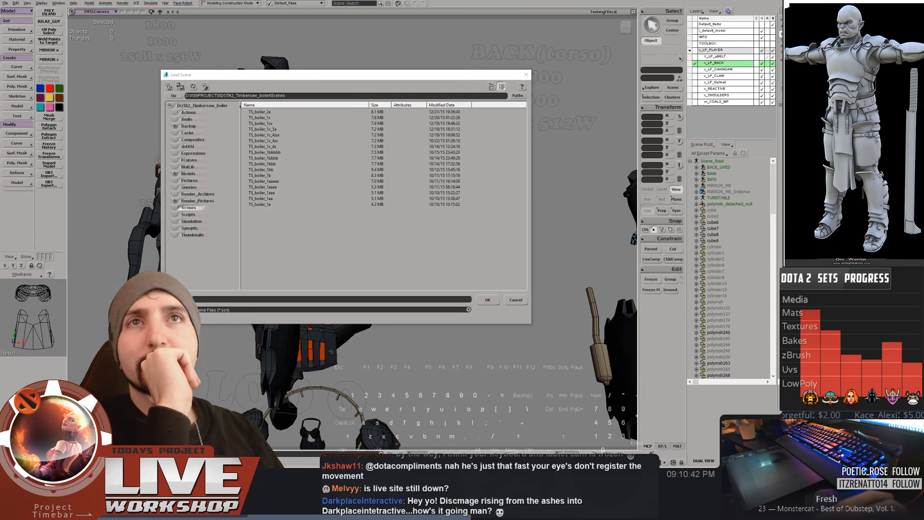
Load the scene TS_boiler_1cc and bring the Bake Me robot and its neighbouring groups into view
{"action": "left_click", "coordinate": [330, 289]}
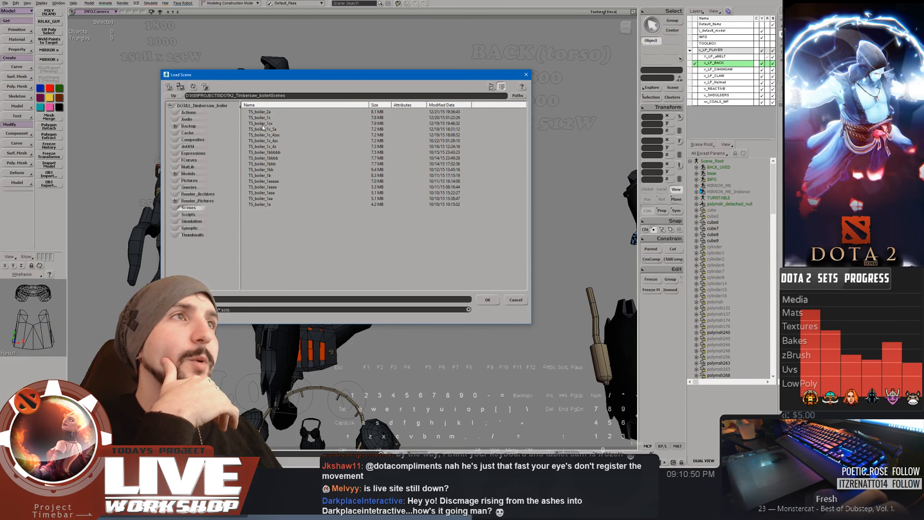
{"action": "double_click", "coordinate": [262, 124]}
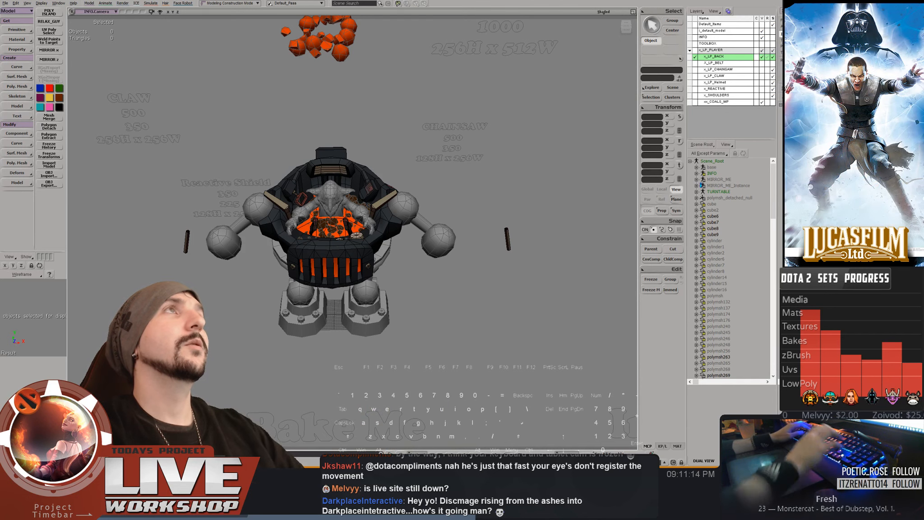
{"action": "middle_click_drag", "start_coordinate": [223, 144], "coordinate": [288, 149]}
{"action": "right_click_drag", "start_coordinate": [288, 149], "coordinate": [311, 122]}
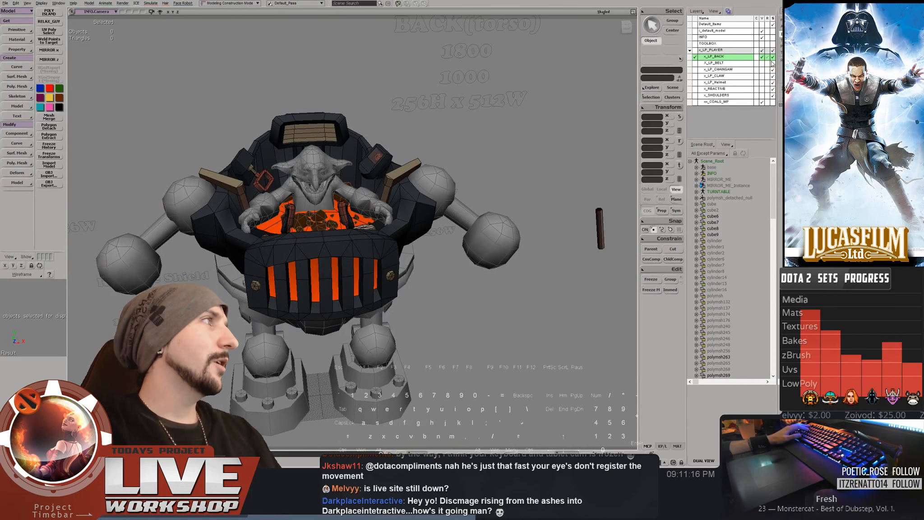
{"action": "middle_click_drag", "start_coordinate": [487, 178], "coordinate": [244, 134]}
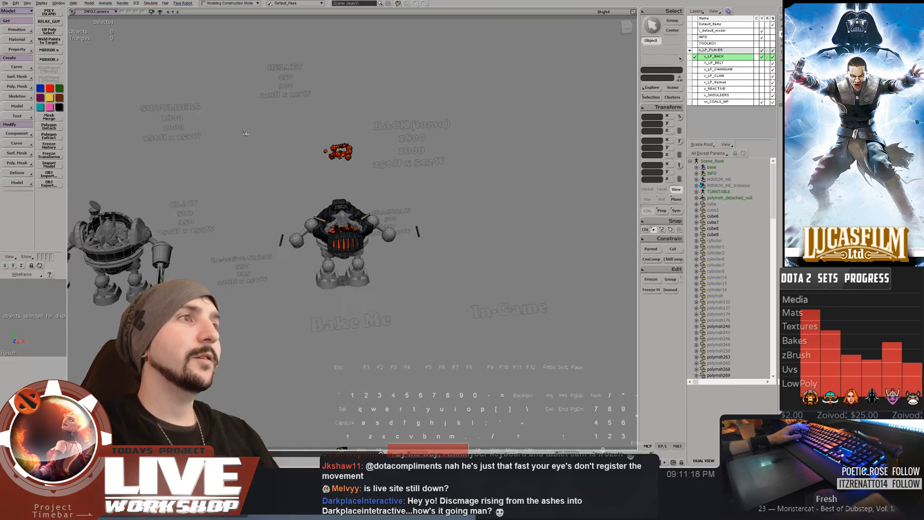
{"action": "left_click_drag", "start_coordinate": [243, 134], "coordinate": [333, 149]}
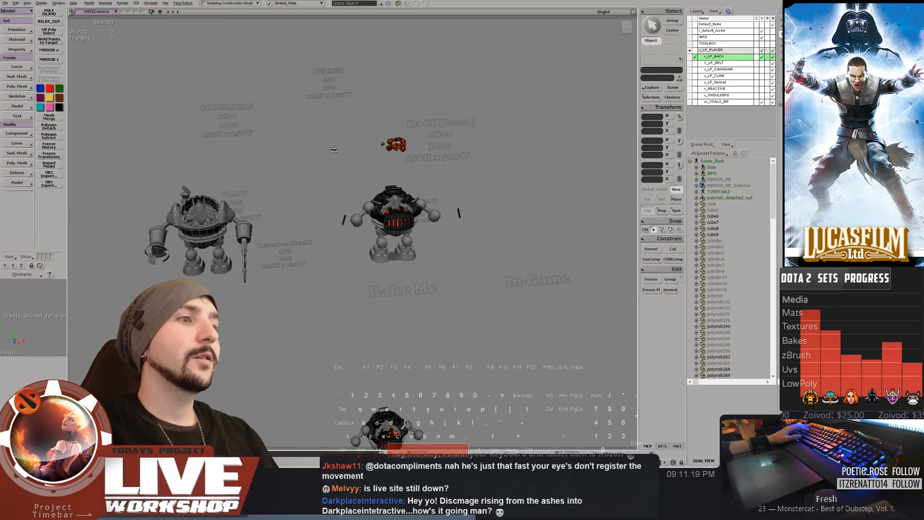
{"action": "scroll", "coordinate": [334, 149], "scroll_direction": "up", "scroll_amount": 2}
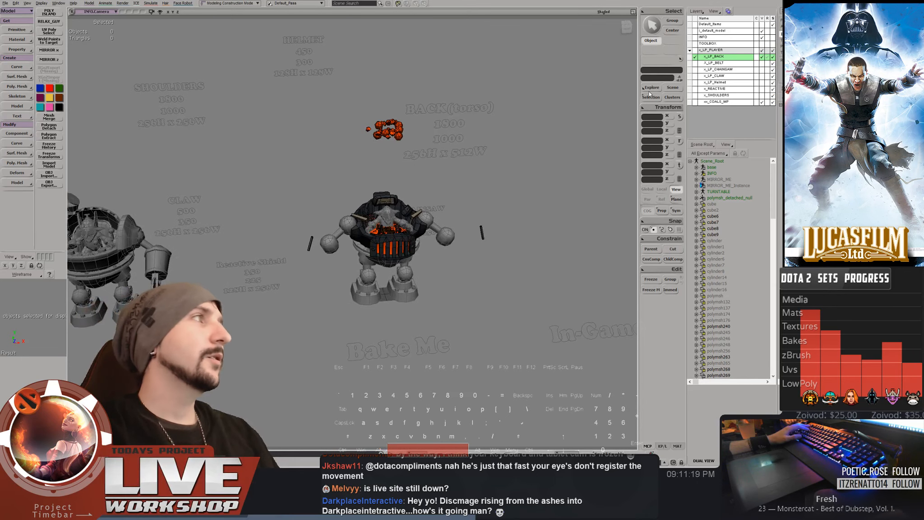
Make the INFO layer selectable and show the belt, chainsaw, claw, helmet, reactive and shoulders layers
{"action": "left_click", "coordinate": [773, 38]}
{"action": "left_click", "coordinate": [762, 69]}
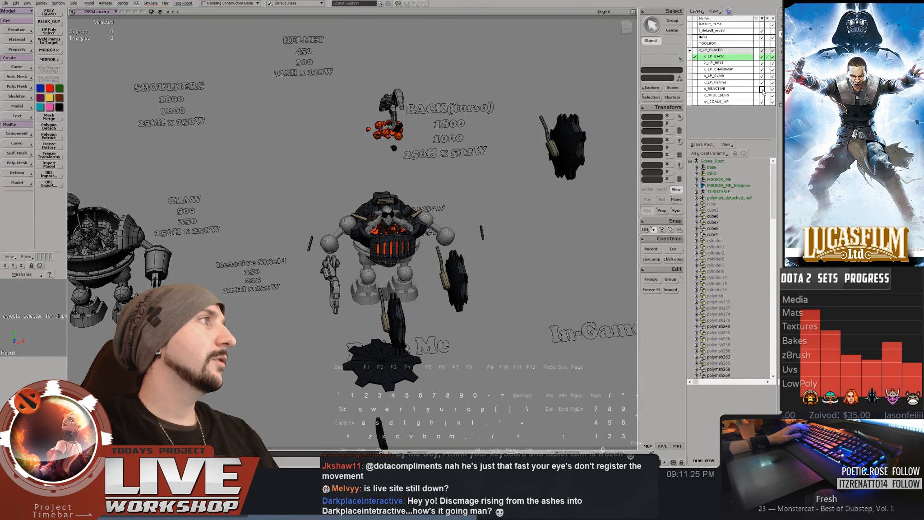
{"action": "left_click", "coordinate": [762, 91]}
{"action": "left_click", "coordinate": [763, 95]}
Move the dome mesh of the Bake Me robot up off the cockpit to expose the pilot
{"action": "scroll", "coordinate": [451, 189], "scroll_direction": "up", "scroll_amount": 2}
{"action": "key", "text": "space"}
{"action": "left_click", "coordinate": [370, 207]}
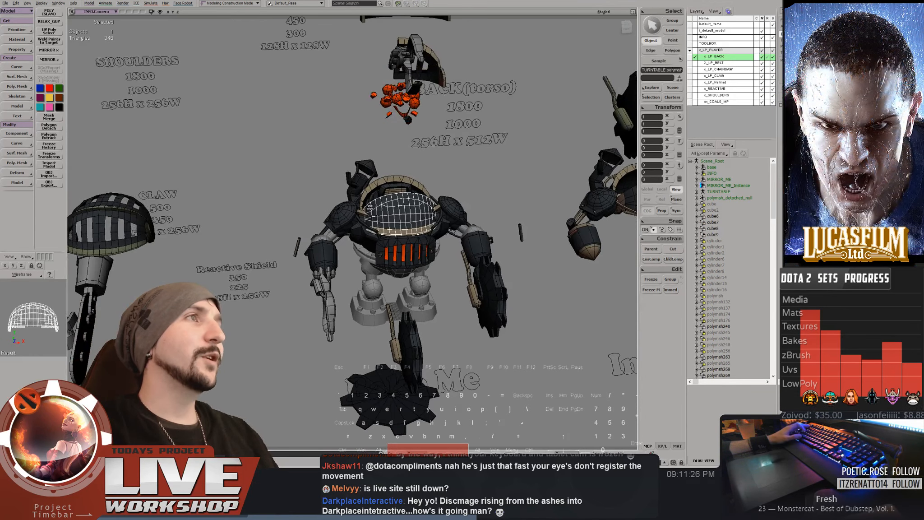
{"action": "key", "text": "s"}
{"action": "middle_click_drag", "start_coordinate": [370, 207], "coordinate": [356, 198]}
{"action": "right_click_drag", "start_coordinate": [356, 198], "coordinate": [334, 180]}
{"action": "key", "text": "v"}
{"action": "left_click_drag", "start_coordinate": [327, 151], "coordinate": [326, 61]}
{"action": "key", "text": "s"}
{"action": "middle_click_drag", "start_coordinate": [323, 158], "coordinate": [319, 196]}
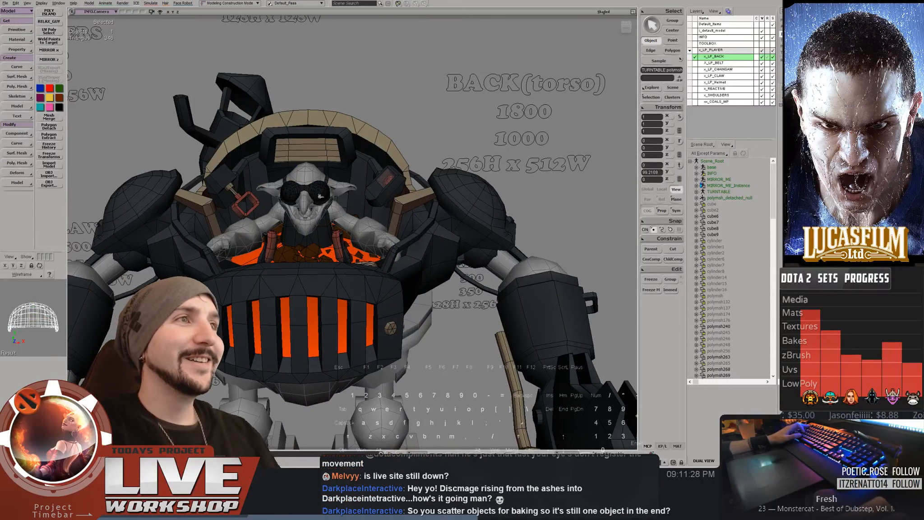
Select the pilot's goggles and apron mesh, inspect its UVs in the Texture Editor and close the editor
{"action": "left_click", "coordinate": [319, 197]}
{"action": "key", "text": "alt+7"}
{"action": "middle_click_drag", "start_coordinate": [206, 166], "coordinate": [180, 149]}
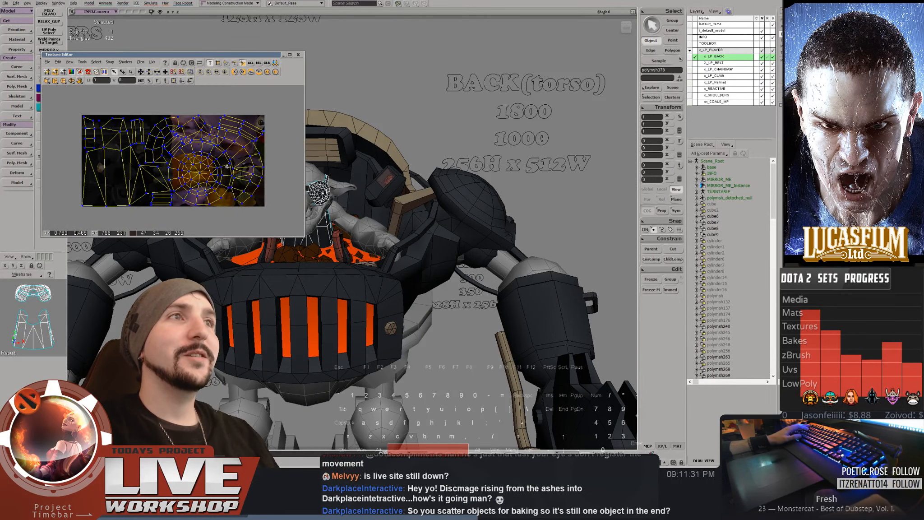
{"action": "left_click", "coordinate": [298, 55]}
Move the dome mesh of the In-Game robot up off its cockpit
{"action": "middle_click_drag", "start_coordinate": [451, 158], "coordinate": [541, 172]}
{"action": "left_click_drag", "start_coordinate": [542, 171], "coordinate": [533, 136]}
{"action": "left_click", "coordinate": [461, 186]}
{"action": "key", "text": "v"}
{"action": "key", "text": "s"}
{"action": "middle_click_drag", "start_coordinate": [533, 135], "coordinate": [442, 149]}
{"action": "right_click_drag", "start_coordinate": [443, 149], "coordinate": [341, 159]}
{"action": "middle_click_drag", "start_coordinate": [342, 159], "coordinate": [255, 122]}
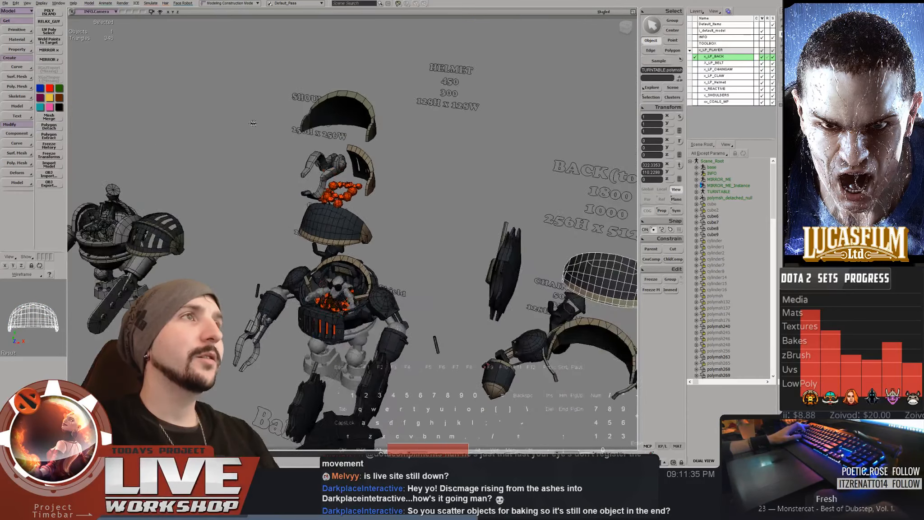
Select the goggles mesh on the lower assembled robot and view its UVs in the Texture Editor
{"action": "right_click_drag", "start_coordinate": [256, 122], "coordinate": [255, 134]}
{"action": "middle_click_drag", "start_coordinate": [256, 134], "coordinate": [343, 186]}
{"action": "right_click_drag", "start_coordinate": [344, 185], "coordinate": [347, 161]}
{"action": "left_click_drag", "start_coordinate": [347, 160], "coordinate": [353, 50]}
{"action": "left_click_drag", "start_coordinate": [361, 235], "coordinate": [391, 104]}
{"action": "middle_click_drag", "start_coordinate": [392, 105], "coordinate": [428, 141]}
{"action": "left_click", "coordinate": [346, 195]}
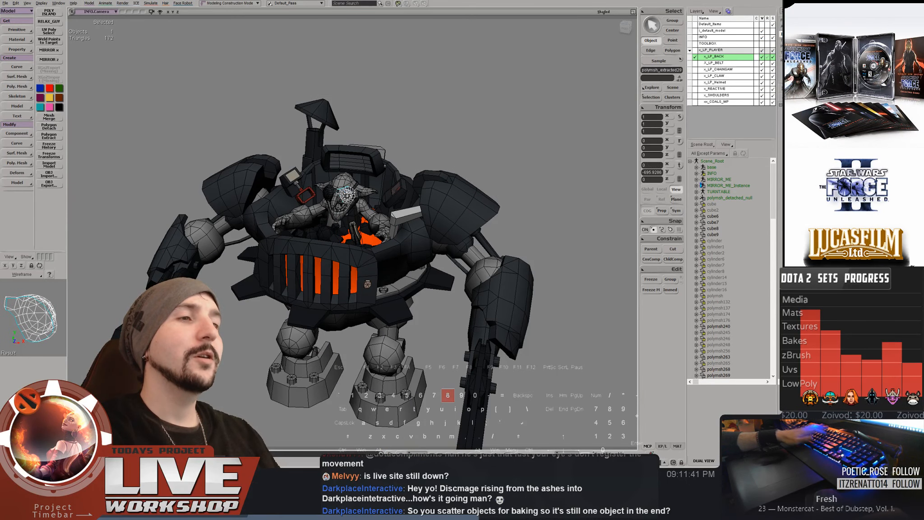
{"action": "key", "text": "8"}
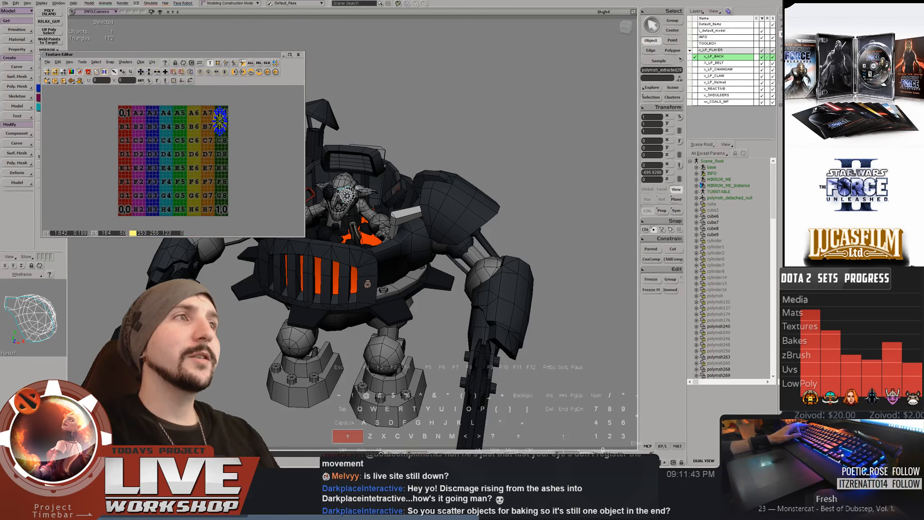
Add the two apron pieces to the goggles selection, compare their UVs and close the Texture Editor
{"action": "left_click", "coordinate": [357, 187], "text": "shift"}
{"action": "left_click", "coordinate": [353, 218], "text": "shift"}
{"action": "middle_click_drag", "start_coordinate": [385, 166], "coordinate": [272, 165]}
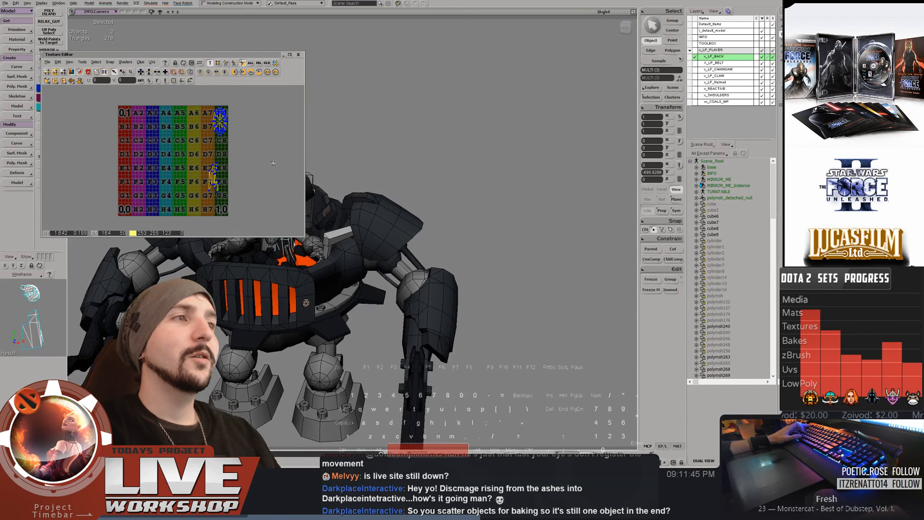
{"action": "middle_click_drag", "start_coordinate": [528, 226], "coordinate": [421, 193]}
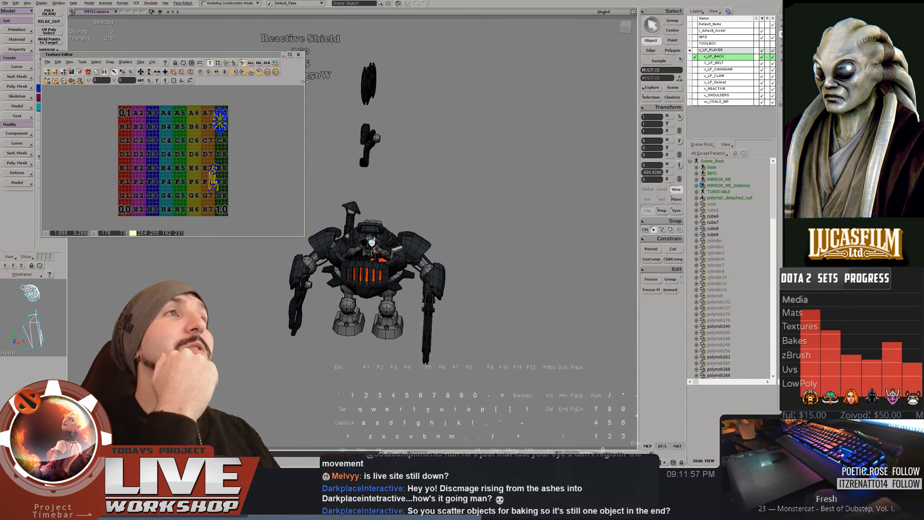
{"action": "left_click", "coordinate": [299, 55]}
Load the scene TS_boiler_1c without saving the changes to the current scene
{"action": "middle_click_drag", "start_coordinate": [450, 175], "coordinate": [366, 185]}
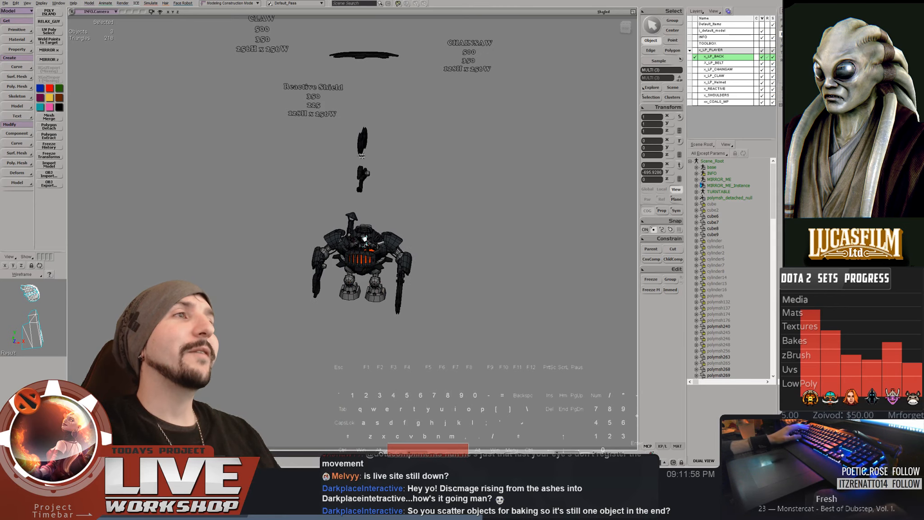
{"action": "right_click_drag", "start_coordinate": [367, 185], "coordinate": [358, 252]}
{"action": "left_click_drag", "start_coordinate": [276, 141], "coordinate": [333, 188]}
{"action": "middle_click_drag", "start_coordinate": [333, 188], "coordinate": [470, 219]}
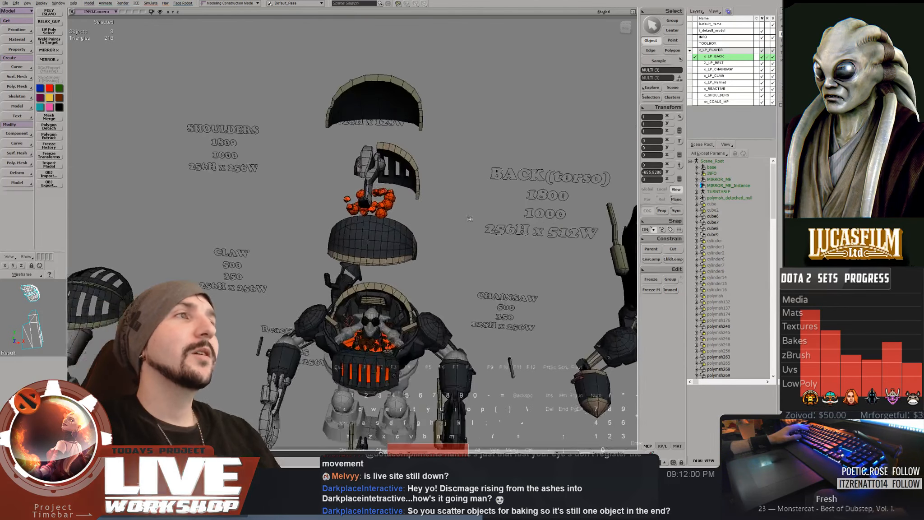
{"action": "left_click_drag", "start_coordinate": [470, 219], "coordinate": [79, 46]}
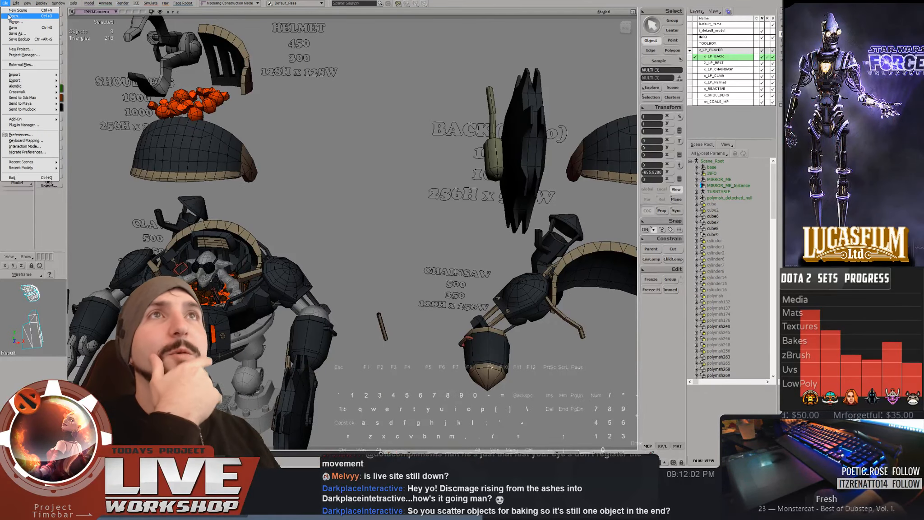
{"action": "key", "text": "ctrl+o"}
{"action": "double_click", "coordinate": [267, 121]}
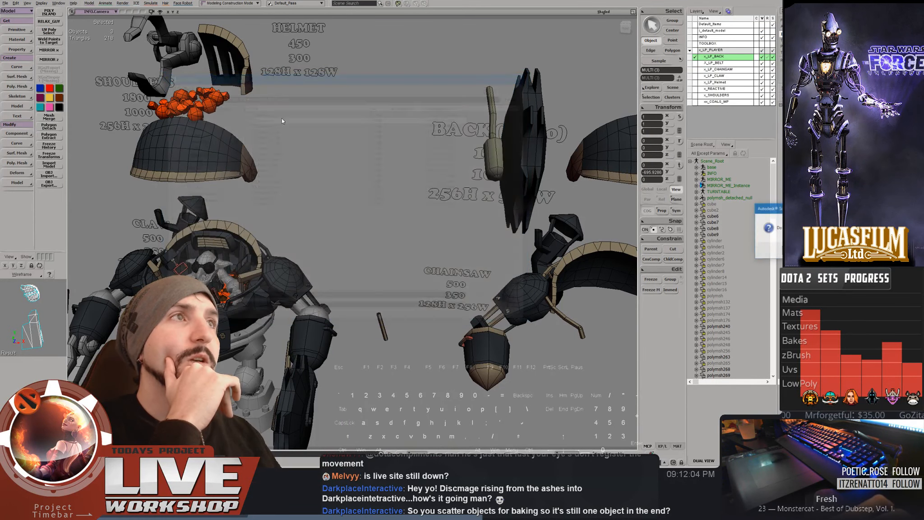
{"action": "key", "text": "n"}
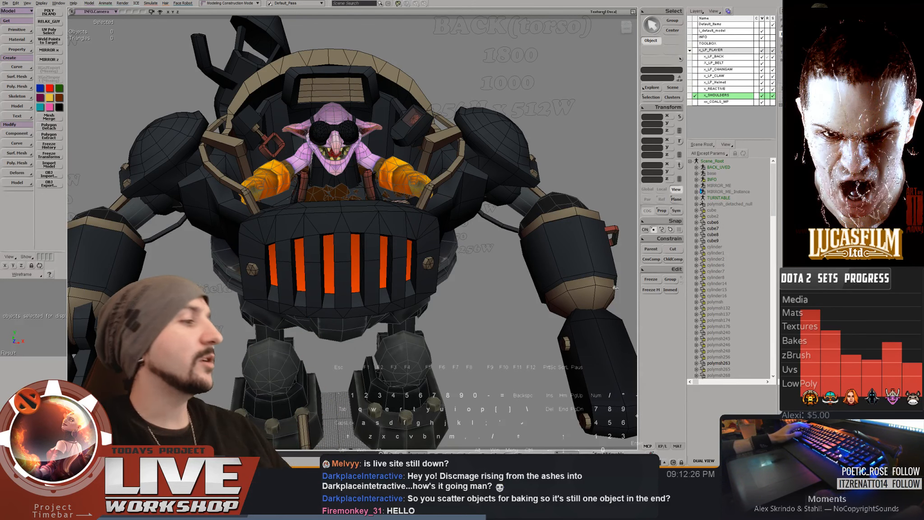
Select the Bake Me robot's goggles and apron mesh and view its unwrapped UVs in the Texture Editor
{"action": "left_click", "coordinate": [354, 135]}
{"action": "key", "text": "alt+F7"}
{"action": "scroll", "coordinate": [392, 217], "scroll_direction": "down", "scroll_amount": 8}
{"action": "right_click_drag", "start_coordinate": [519, 198], "coordinate": [562, 214]}
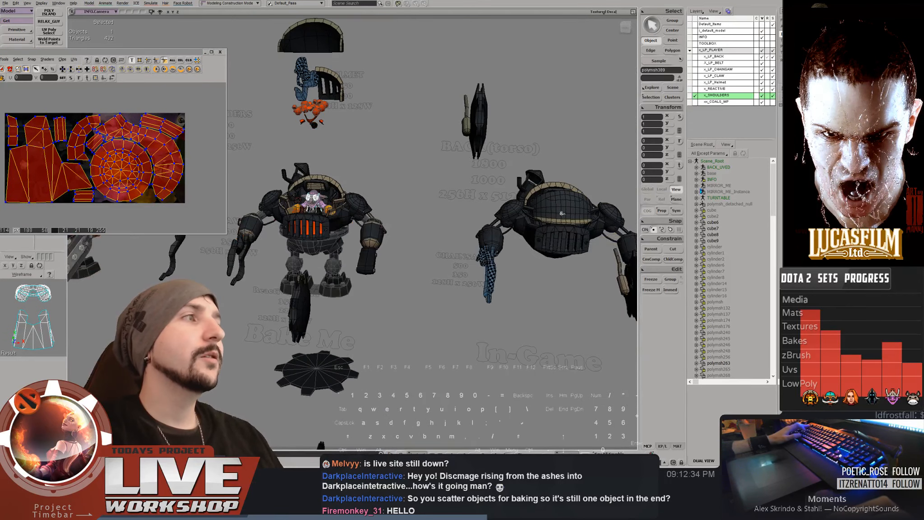
Select the In-Game robot's dome mesh and move it away from the cockpit
{"action": "left_click", "coordinate": [562, 214]}
{"action": "key", "text": "v"}
{"action": "left_click_drag", "start_coordinate": [561, 214], "coordinate": [451, 198]}
{"action": "middle_click_drag", "start_coordinate": [452, 198], "coordinate": [404, 178]}
{"action": "left_click_drag", "start_coordinate": [404, 177], "coordinate": [434, 186]}
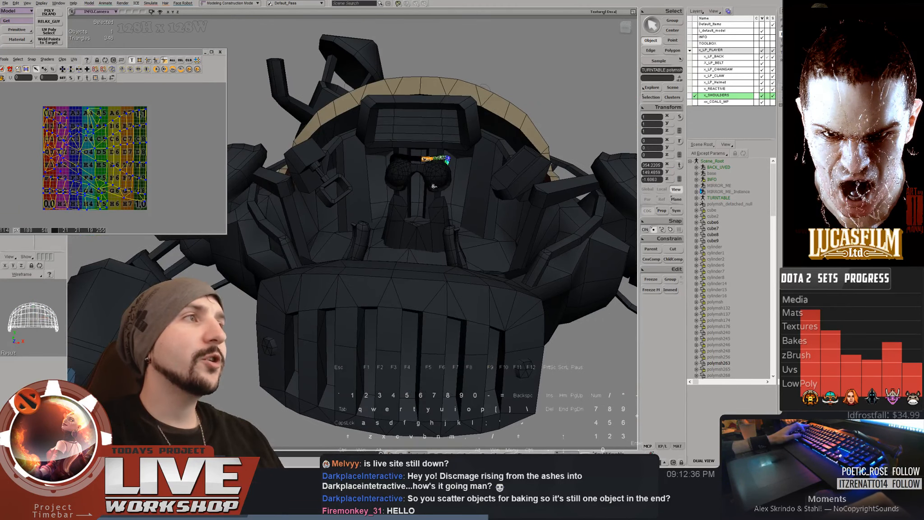
Select the goggles mesh inside the In-Game robot's cockpit, check its UVs and close the Texture Editor
{"action": "left_click", "coordinate": [434, 186]}
{"action": "middle_click_drag", "start_coordinate": [318, 194], "coordinate": [234, 198]}
{"action": "left_click_drag", "start_coordinate": [235, 198], "coordinate": [406, 217]}
{"action": "left_click", "coordinate": [220, 51]}
{"action": "middle_click_drag", "start_coordinate": [348, 142], "coordinate": [279, 173]}
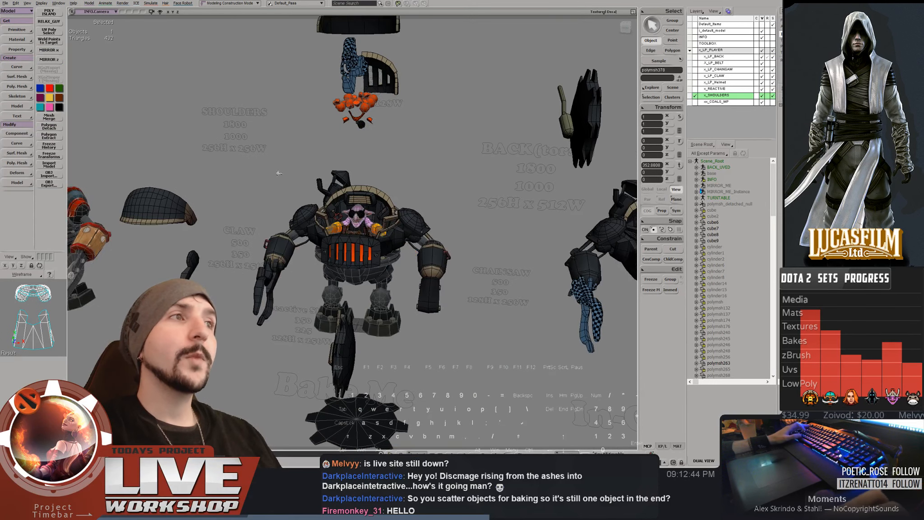
Make the INFO layer selectable and hide the Bake Me robot's parts together with the surrounding info text
{"action": "key", "text": "h"}
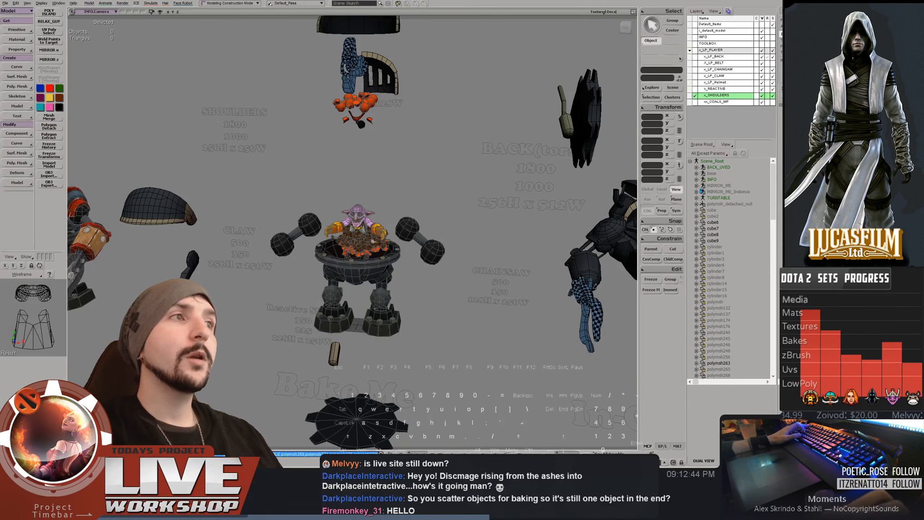
{"action": "left_click", "coordinate": [772, 37]}
{"action": "left_click_drag", "start_coordinate": [548, 369], "coordinate": [547, 367]}
{"action": "key", "text": "h"}
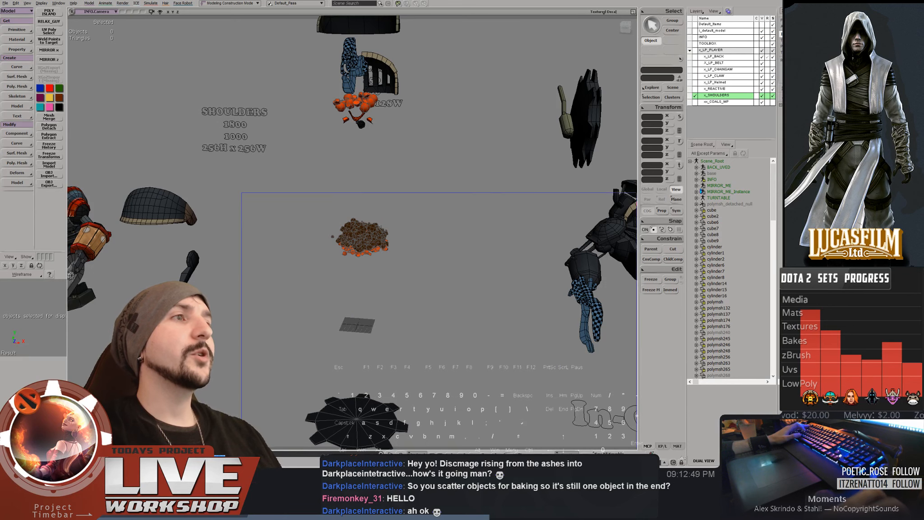
{"action": "left_click_drag", "start_coordinate": [636, 445], "coordinate": [636, 446]}
Make the coals layer selectable and hide the remaining coals
{"action": "left_click", "coordinate": [773, 102]}
{"action": "left_click_drag", "start_coordinate": [628, 338], "coordinate": [239, 162]}
{"action": "key", "text": "h"}
{"action": "middle_click_drag", "start_coordinate": [387, 235], "coordinate": [447, 251]}
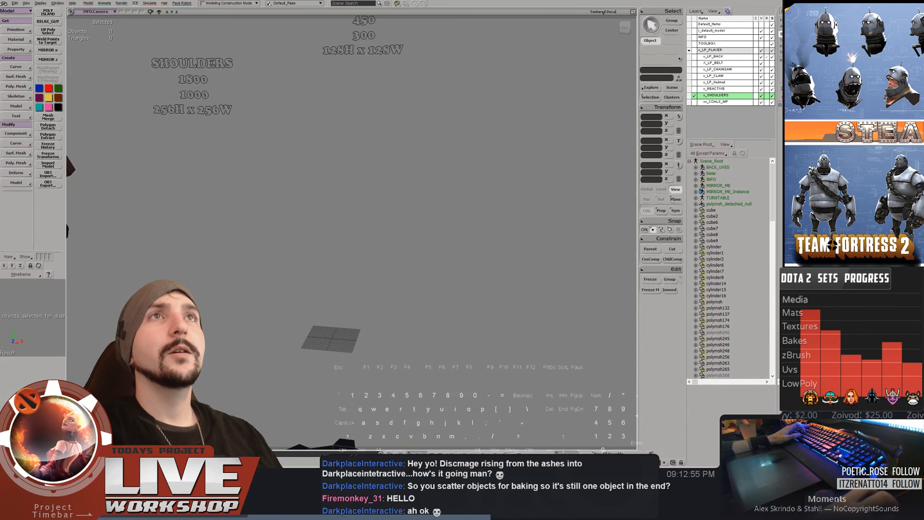
{"action": "left_click", "coordinate": [4, 2]}
{"action": "mouse_move", "coordinate": [27, 74]}
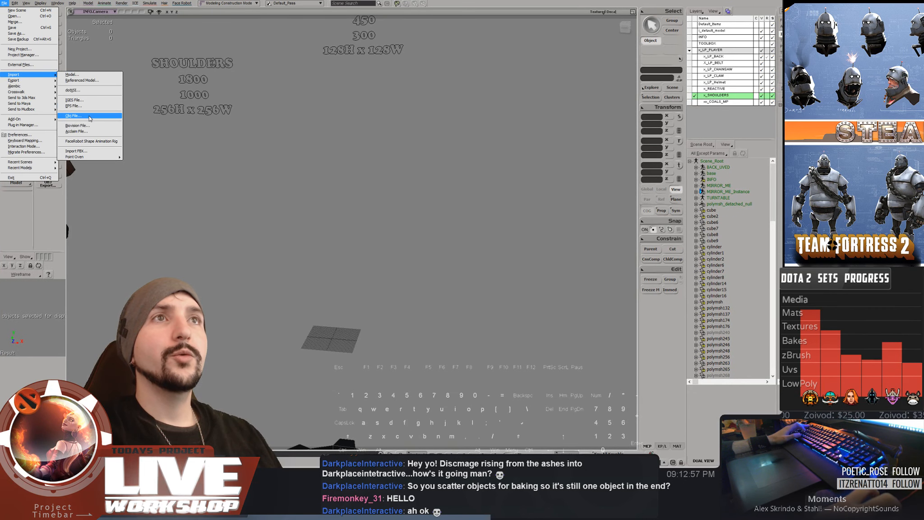
{"action": "left_click", "coordinate": [324, 158]}
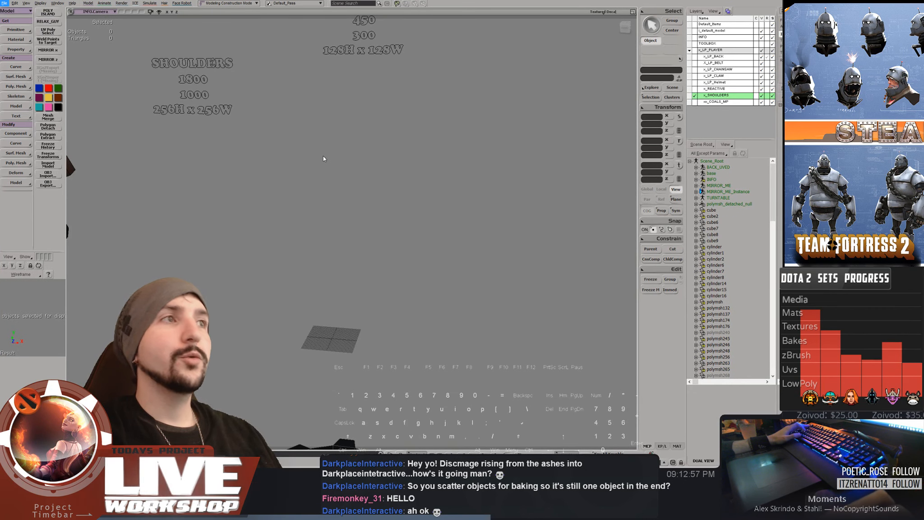
Load the scene TS_boiler_2a, discarding the changes to the current scene
{"action": "left_click", "coordinate": [5, 4]}
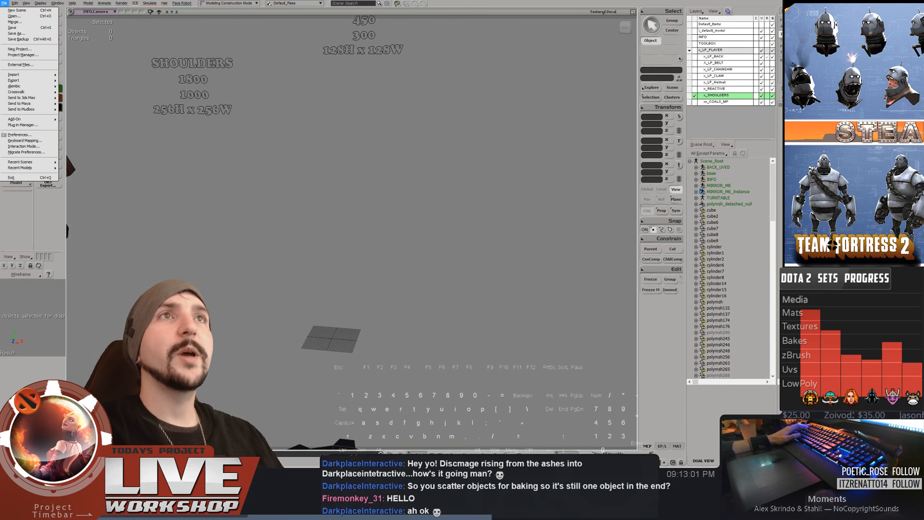
{"action": "left_click", "coordinate": [7, 17]}
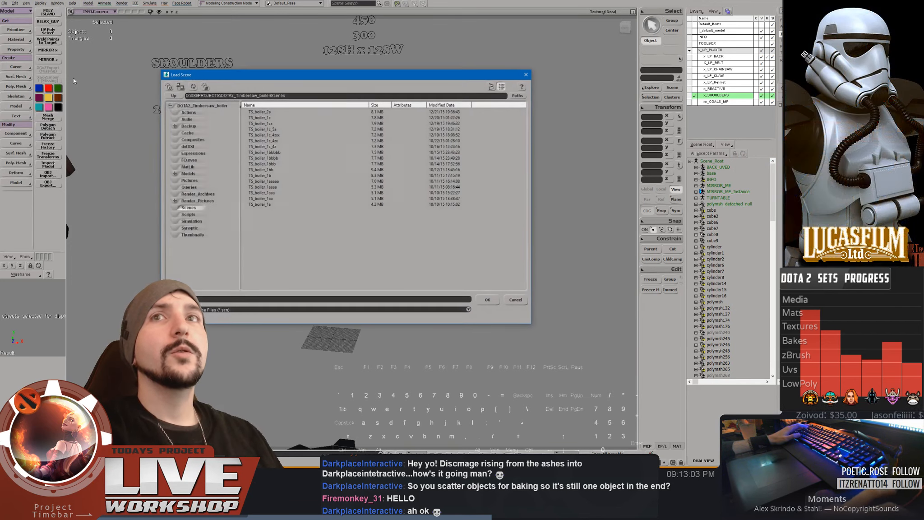
{"action": "double_click", "coordinate": [265, 118]}
{"action": "left_click", "coordinate": [828, 250]}
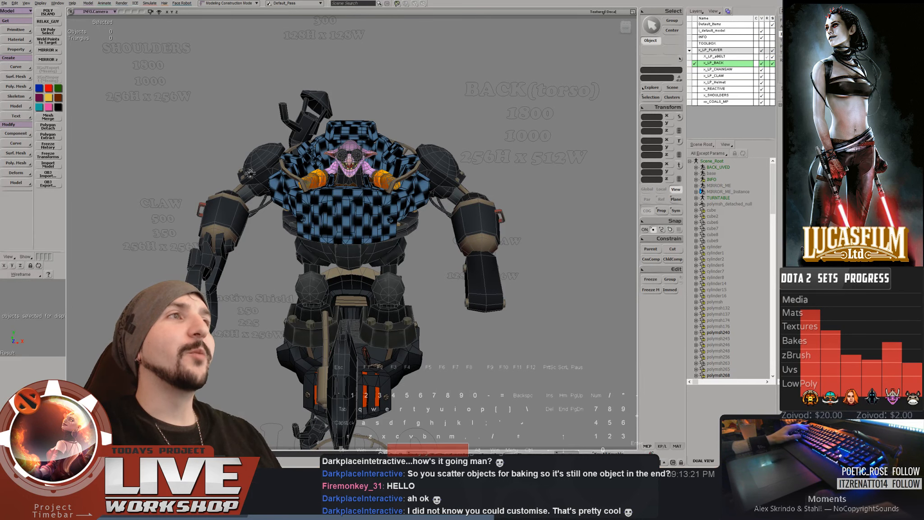
Select the checker-textured back (torso) mesh and examine its texture layout from several angles
{"action": "middle_click_drag", "start_coordinate": [250, 173], "coordinate": [325, 257]}
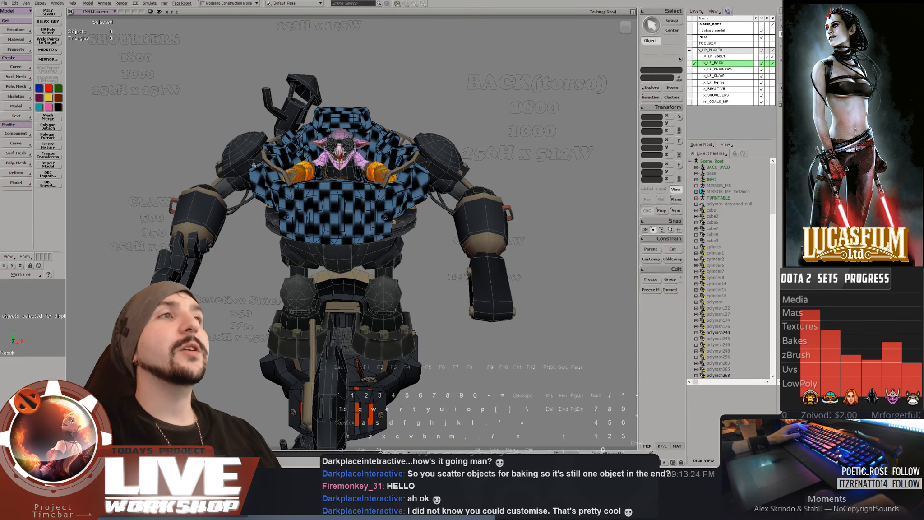
{"action": "middle_click_drag", "start_coordinate": [251, 144], "coordinate": [297, 155]}
{"action": "right_click_drag", "start_coordinate": [316, 156], "coordinate": [302, 184]}
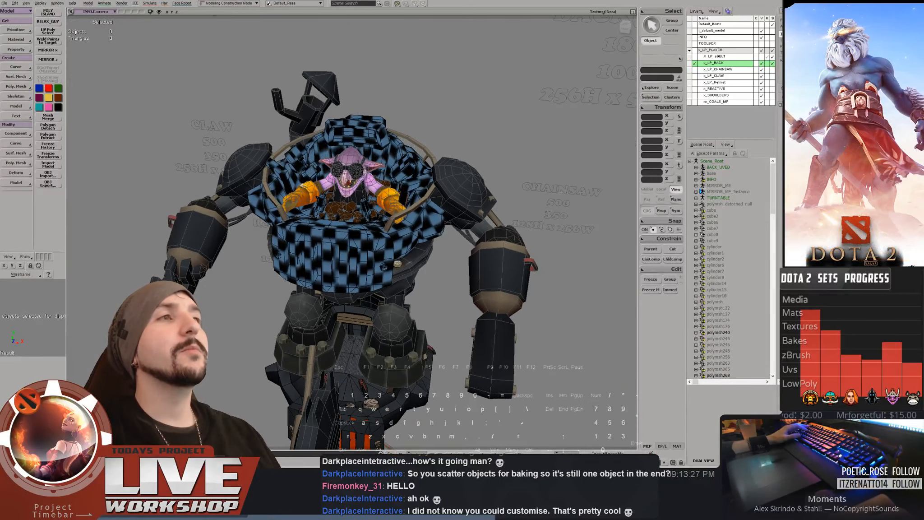
{"action": "left_click", "coordinate": [327, 237]}
{"action": "right_click_drag", "start_coordinate": [327, 222], "coordinate": [326, 216]}
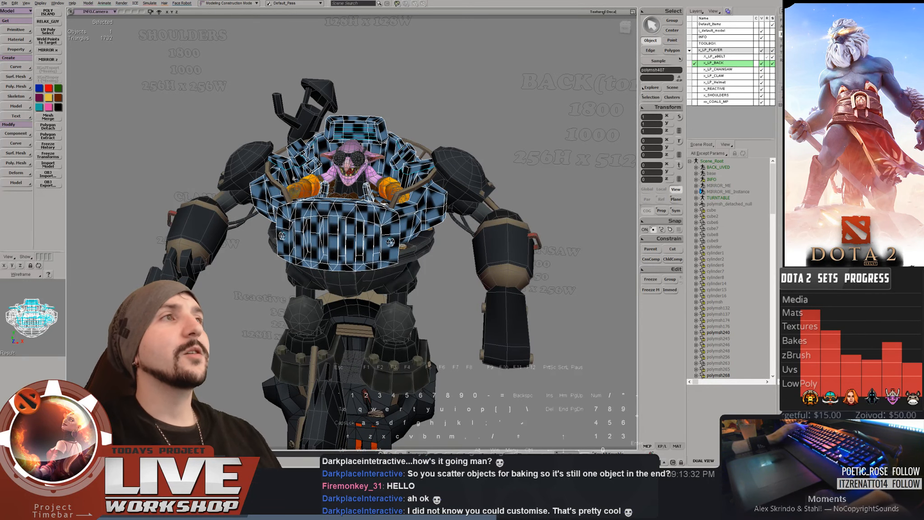
{"action": "right_click_drag", "start_coordinate": [295, 179], "coordinate": [325, 185]}
{"action": "middle_click_drag", "start_coordinate": [325, 185], "coordinate": [375, 202]}
{"action": "key", "text": "space"}
{"action": "right_click_drag", "start_coordinate": [375, 202], "coordinate": [397, 212]}
{"action": "middle_click_drag", "start_coordinate": [397, 211], "coordinate": [307, 174]}
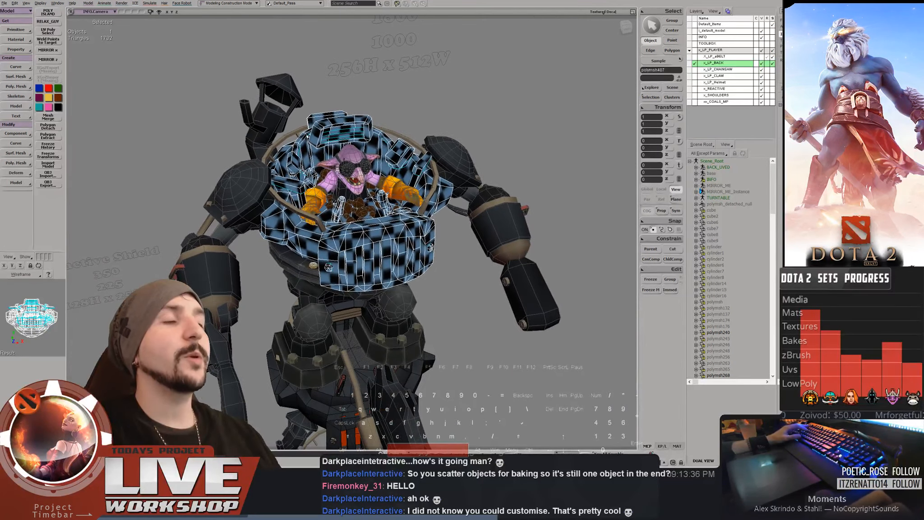
Examine the front of the LOD 0 robot around its checkered torso and goblin pilot
{"action": "right_click_drag", "start_coordinate": [308, 174], "coordinate": [280, 184]}
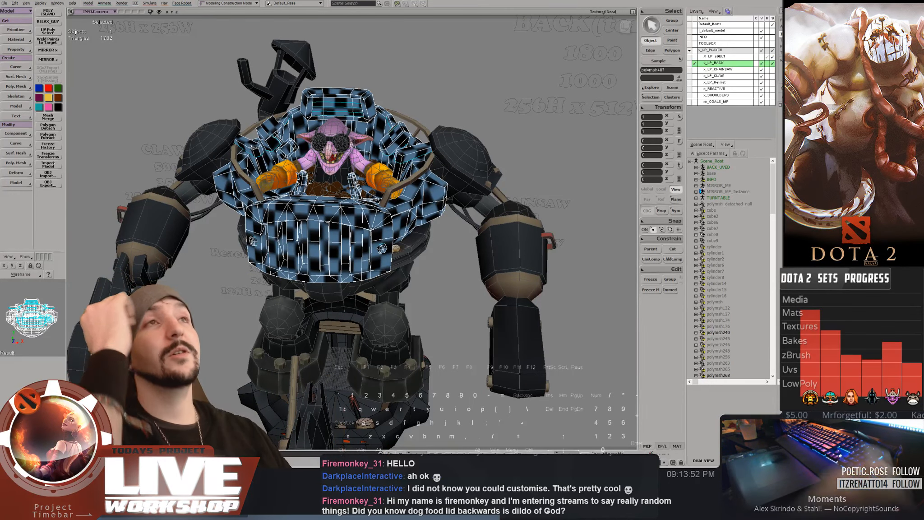
{"action": "right_click_drag", "start_coordinate": [170, 104], "coordinate": [383, 151]}
{"action": "key", "text": "space"}
{"action": "left_click", "coordinate": [212, 108]}
{"action": "left_click", "coordinate": [392, 206]}
{"action": "middle_click_drag", "start_coordinate": [384, 152], "coordinate": [304, 153]}
{"action": "right_click_drag", "start_coordinate": [304, 154], "coordinate": [302, 152]}
{"action": "key", "text": "space"}
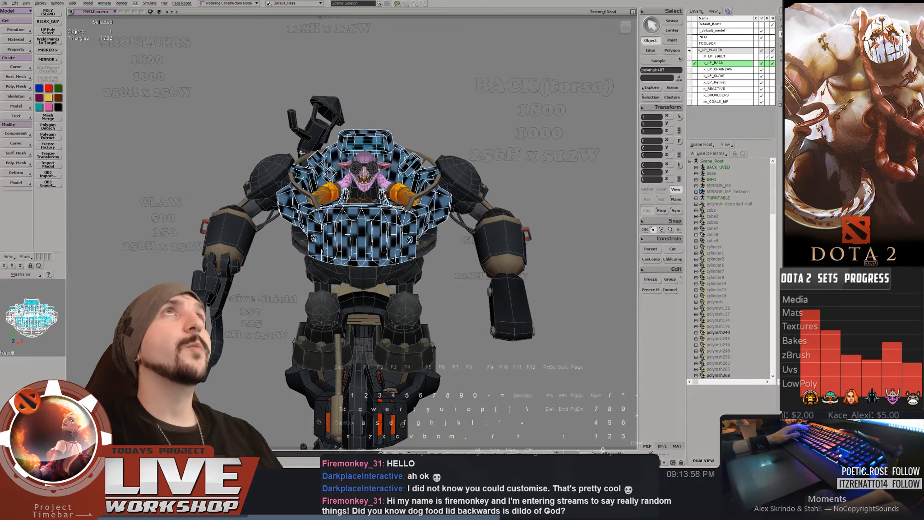
{"action": "left_click_drag", "start_coordinate": [336, 141], "coordinate": [338, 118]}
{"action": "middle_click_drag", "start_coordinate": [338, 118], "coordinate": [344, 101]}
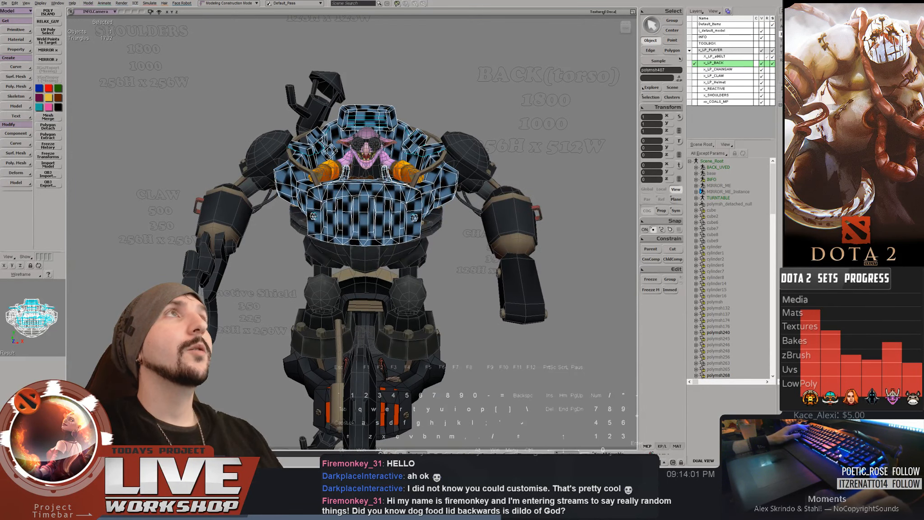
{"action": "key", "text": "space"}
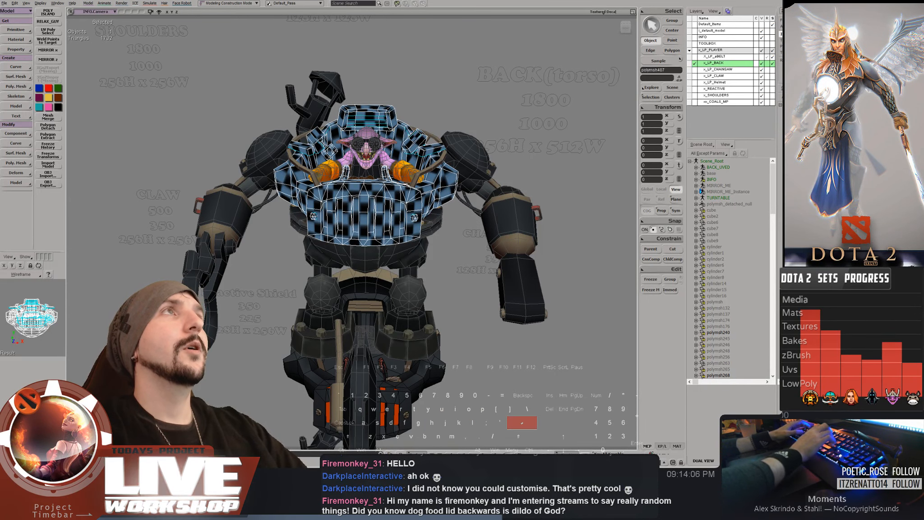
{"action": "middle_click_drag", "start_coordinate": [432, 74], "coordinate": [376, 90]}
{"action": "key", "text": "space"}
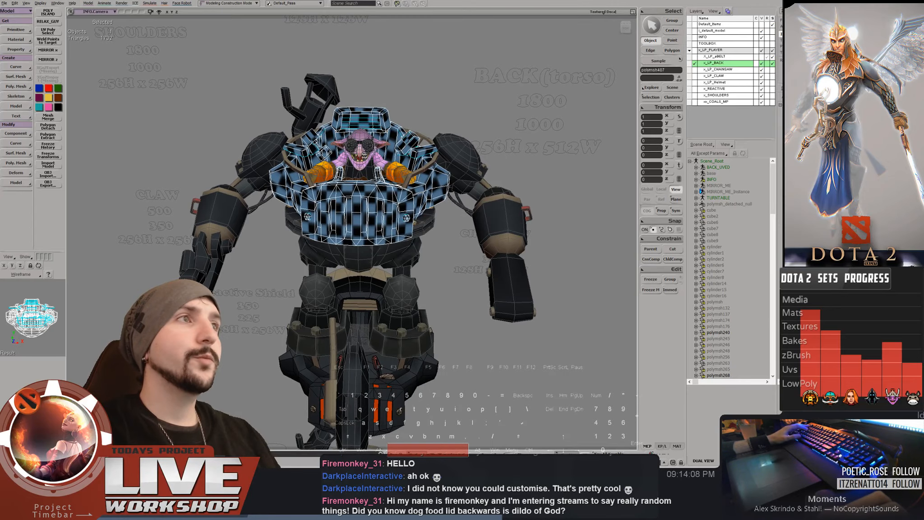
Clear the selection and survey the Bake Me meshes beside the LOD 0 robot
{"action": "middle_click_drag", "start_coordinate": [365, 155], "coordinate": [284, 162]}
{"action": "right_click_drag", "start_coordinate": [316, 158], "coordinate": [343, 173]}
{"action": "key", "text": "4"}
{"action": "middle_click_drag", "start_coordinate": [343, 174], "coordinate": [483, 155]}
{"action": "right_click_drag", "start_coordinate": [483, 156], "coordinate": [437, 138]}
{"action": "key", "text": "6"}
{"action": "middle_click_drag", "start_coordinate": [438, 138], "coordinate": [357, 132]}
{"action": "left_click", "coordinate": [477, 93]}
{"action": "right_click_drag", "start_coordinate": [476, 93], "coordinate": [440, 106]}
{"action": "middle_click_drag", "start_coordinate": [440, 106], "coordinate": [338, 190]}
{"action": "left_click_drag", "start_coordinate": [359, 239], "coordinate": [318, 228]}
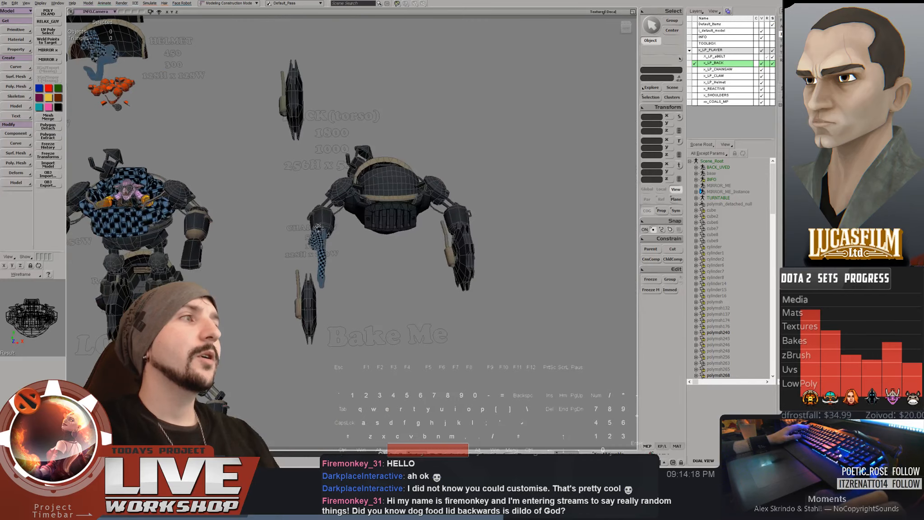
{"action": "middle_click_drag", "start_coordinate": [318, 228], "coordinate": [412, 216]}
Make the chainsaw, claw, helmet, reactive, shoulders, coals and other remaining layers selectable
{"action": "left_click", "coordinate": [772, 70]}
{"action": "left_click", "coordinate": [773, 76]}
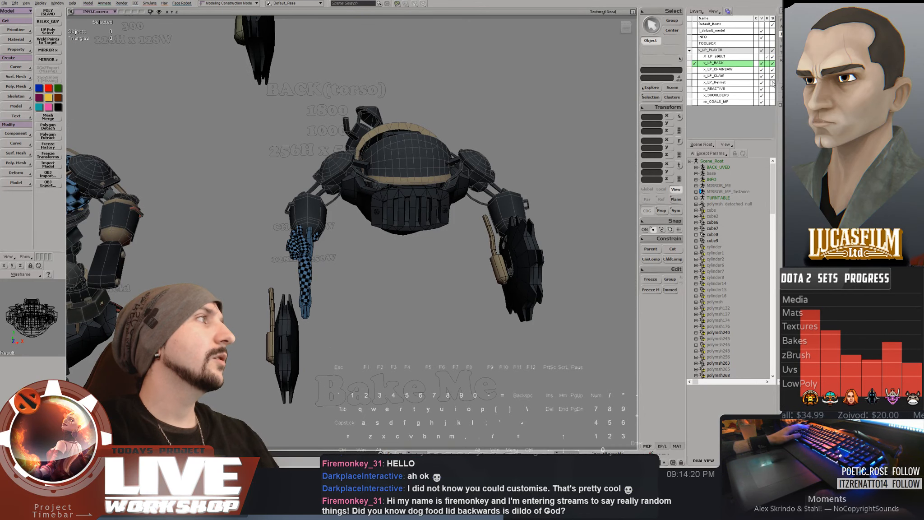
{"action": "left_click", "coordinate": [773, 82]}
{"action": "left_click", "coordinate": [773, 89]}
{"action": "left_click", "coordinate": [773, 95]}
{"action": "left_click", "coordinate": [772, 102]}
{"action": "left_click", "coordinate": [772, 44]}
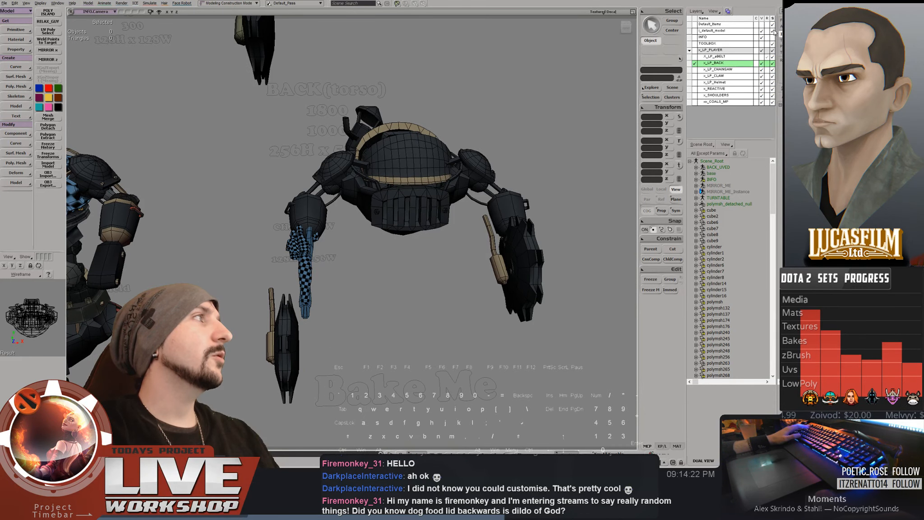
{"action": "left_click", "coordinate": [772, 37]}
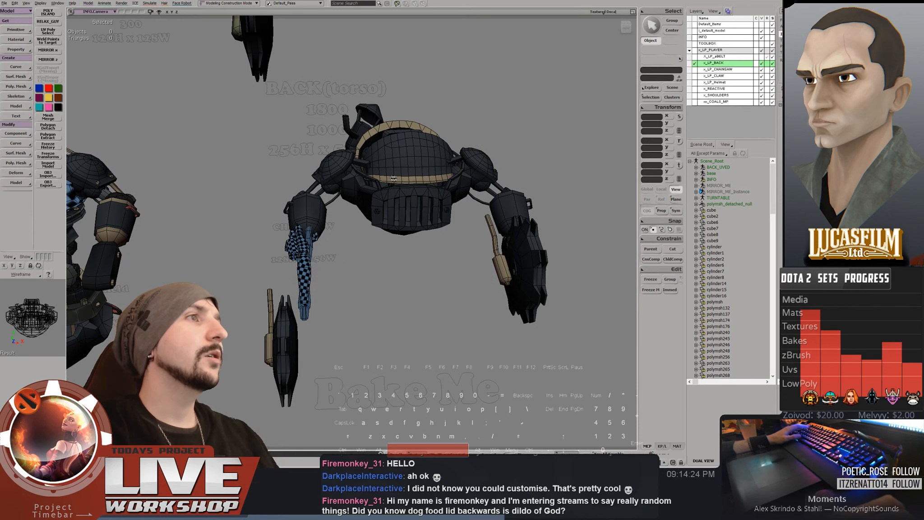
Lift the Bake Me helmet above the torso and select the goggles-and-vest mesh inside it
{"action": "left_click", "coordinate": [390, 124]}
{"action": "key", "text": "f"}
{"action": "left_click", "coordinate": [396, 111]}
{"action": "scroll", "coordinate": [396, 111], "scroll_direction": "down", "scroll_amount": 5}
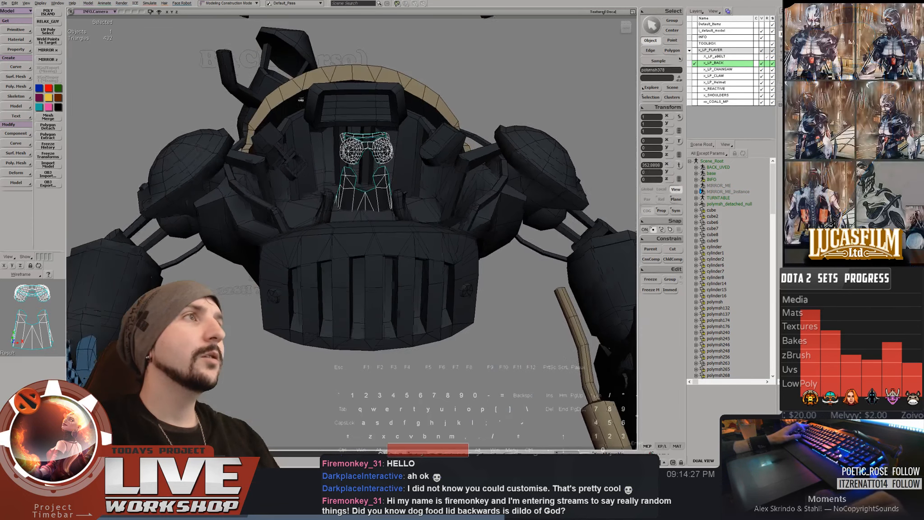
Clear the selection and compare the opened Bake Me torso with the LOD 0 robot
{"action": "key", "text": "8"}
{"action": "key", "text": "ctrl+grave"}
{"action": "middle_click_drag", "start_coordinate": [254, 167], "coordinate": [127, 165]}
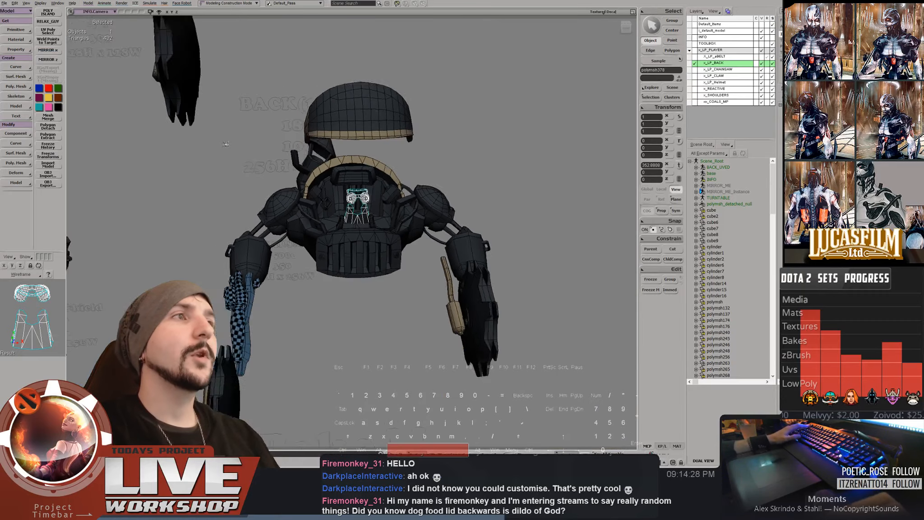
{"action": "left_click_drag", "start_coordinate": [127, 165], "coordinate": [355, 104]}
{"action": "key", "text": "4"}
{"action": "right_click_drag", "start_coordinate": [354, 103], "coordinate": [179, 89]}
{"action": "middle_click_drag", "start_coordinate": [179, 89], "coordinate": [300, 126]}
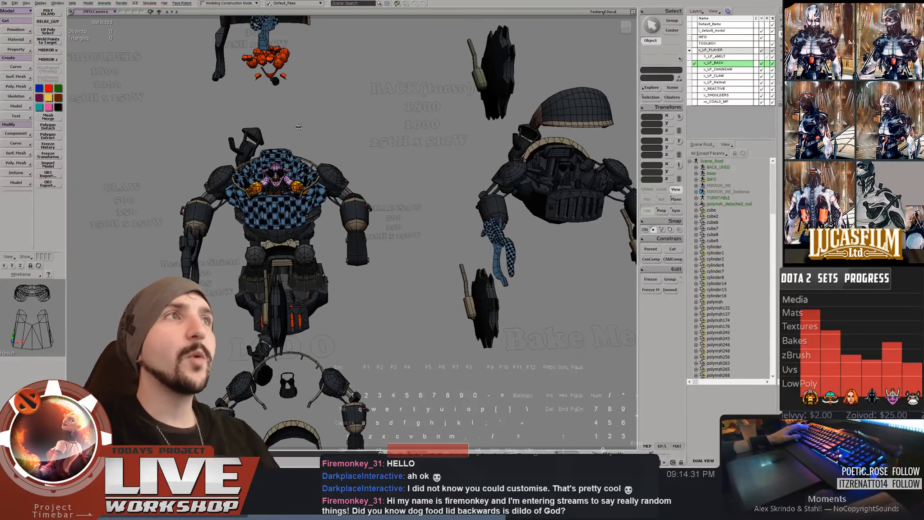
{"action": "left_click_drag", "start_coordinate": [299, 126], "coordinate": [334, 152]}
{"action": "right_click_drag", "start_coordinate": [335, 153], "coordinate": [289, 121]}
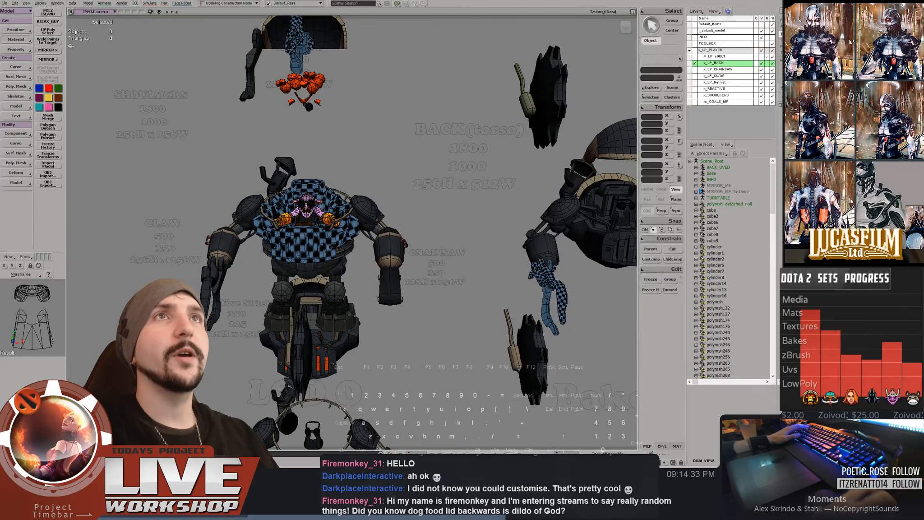
Import timber_head_4z.obj from the project's Models z folder as an OBJ, with material import turned off
{"action": "left_click", "coordinate": [4, 2]}
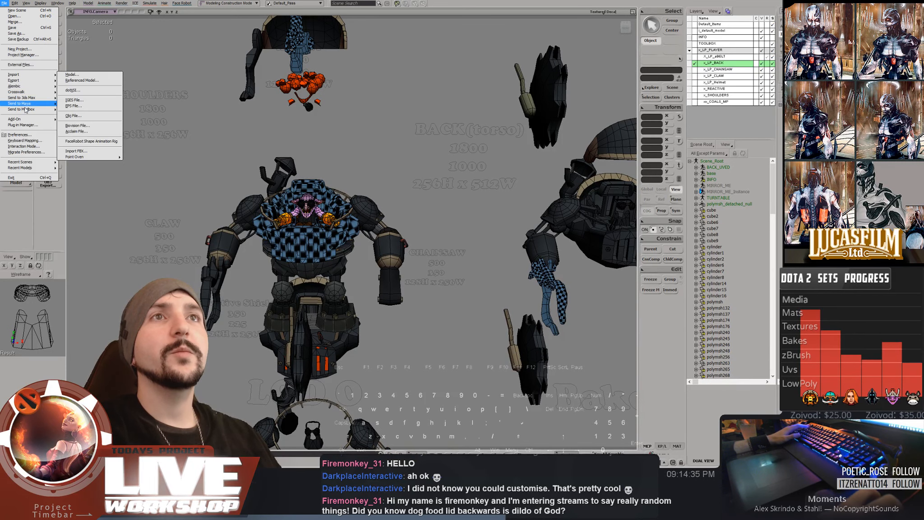
{"action": "mouse_move", "coordinate": [30, 78]}
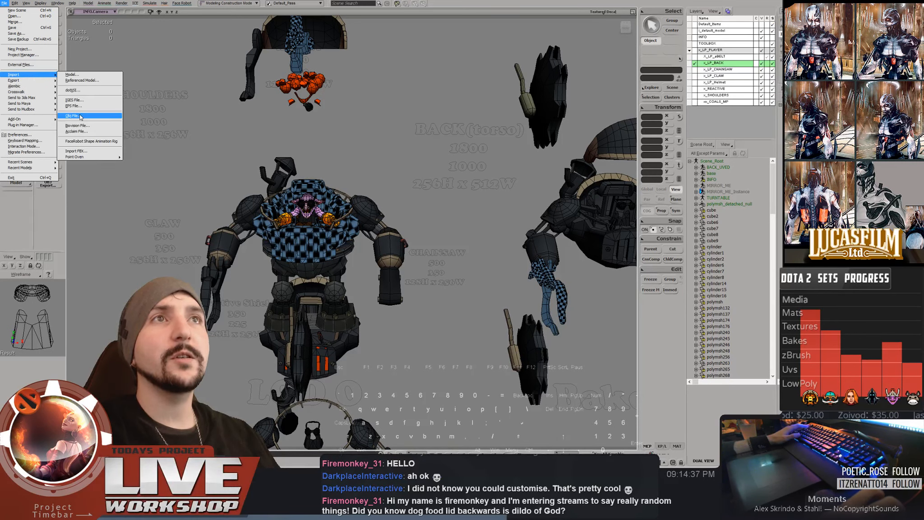
{"action": "left_click", "coordinate": [71, 116]}
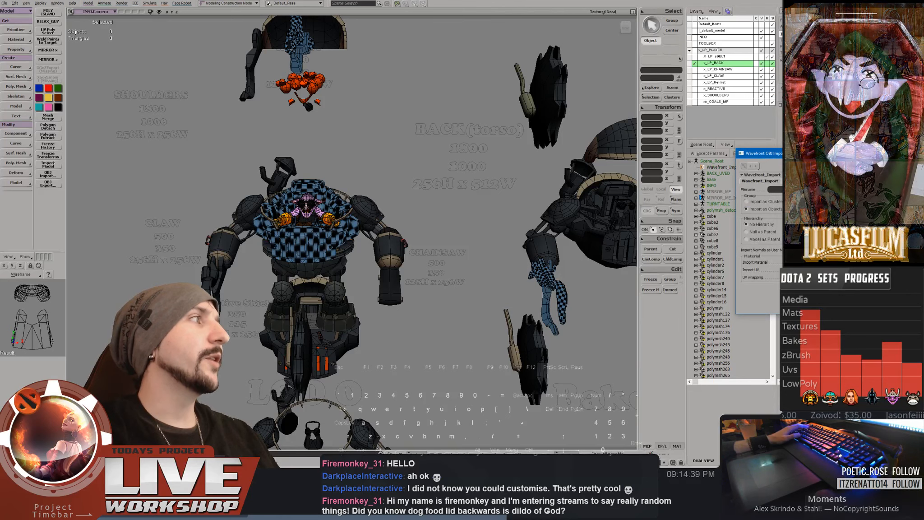
{"action": "left_click_drag", "start_coordinate": [787, 154], "coordinate": [279, 115]}
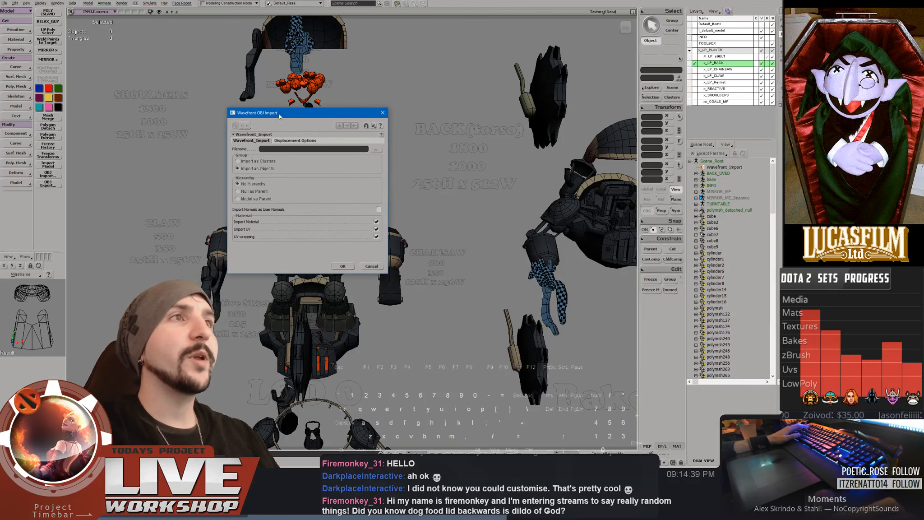
{"action": "left_click", "coordinate": [376, 149]}
{"action": "double_click", "coordinate": [255, 123]}
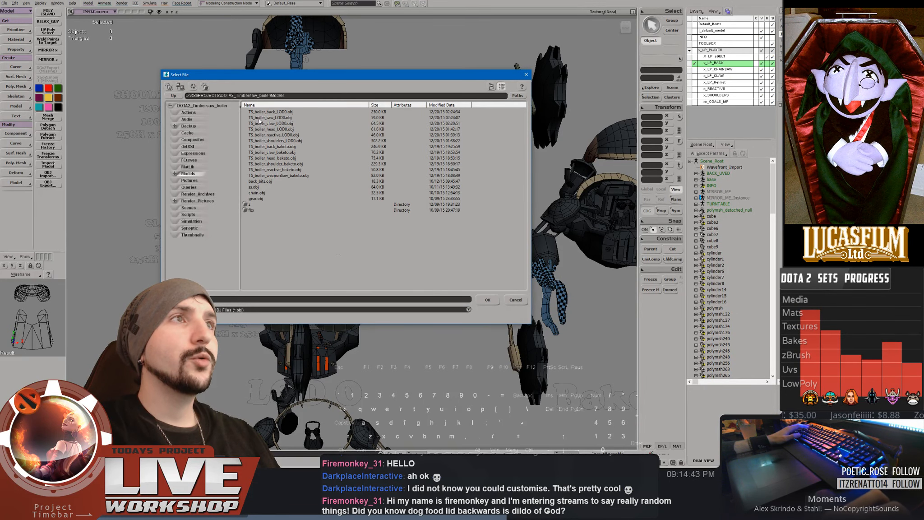
{"action": "double_click", "coordinate": [252, 204]}
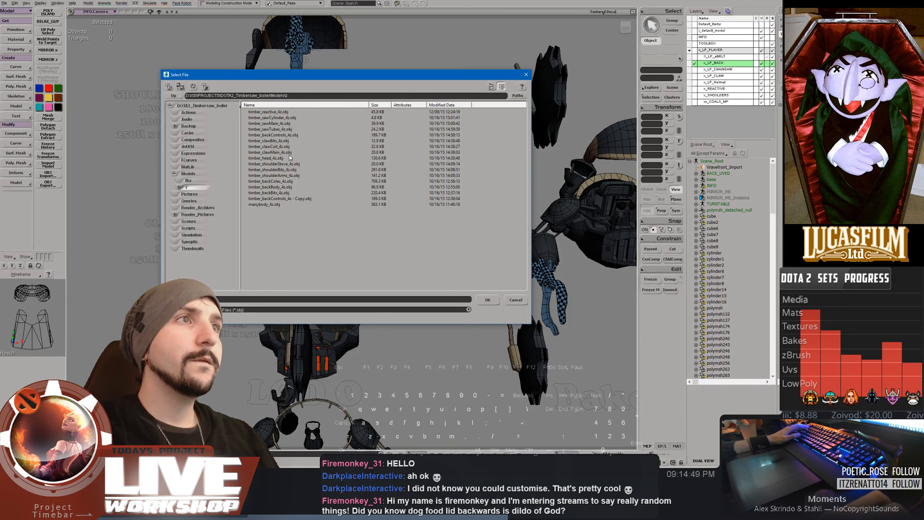
{"action": "double_click", "coordinate": [270, 159]}
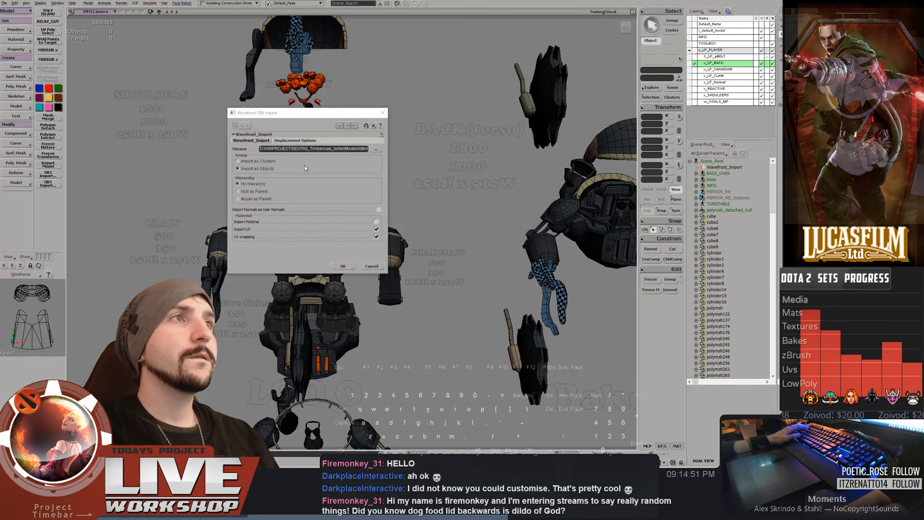
{"action": "left_click", "coordinate": [346, 267]}
Select the imported goggles-and-vest mesh and move it straight up above the goblin's head
{"action": "left_click", "coordinate": [311, 204]}
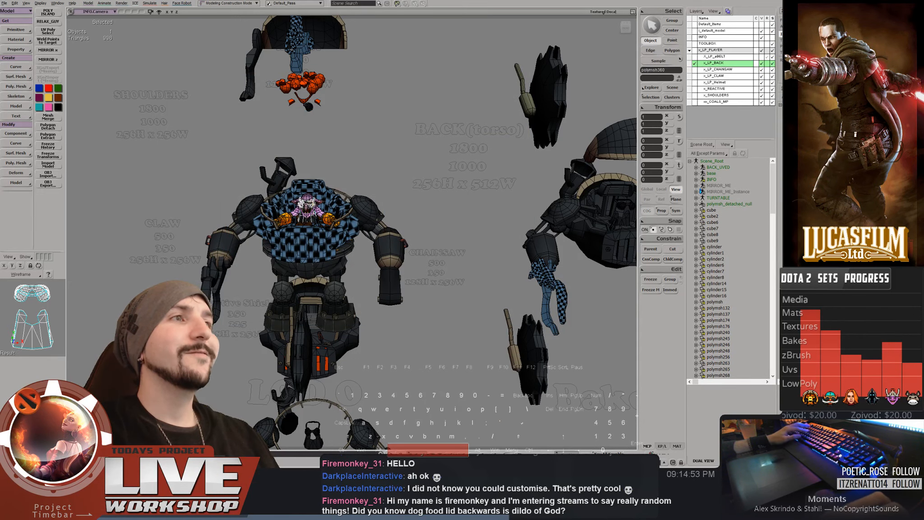
{"action": "key", "text": "f"}
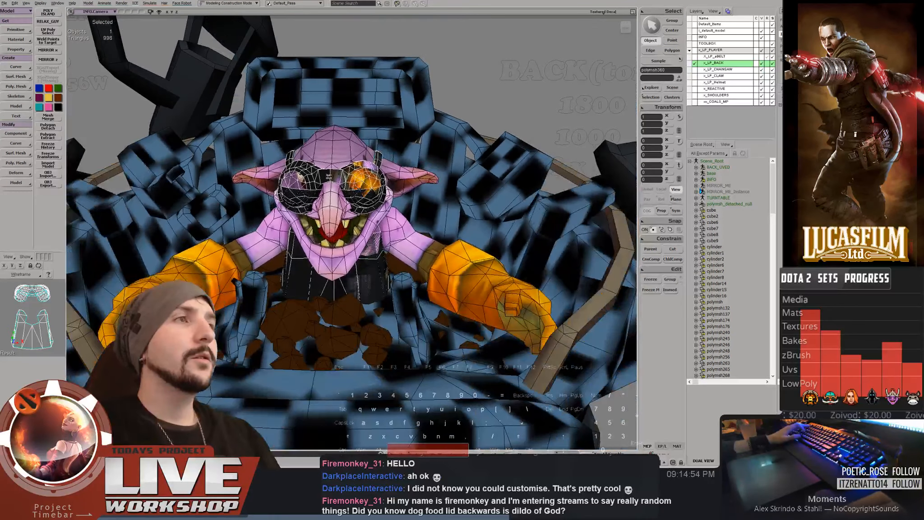
{"action": "key", "text": "v"}
{"action": "left_click_drag", "start_coordinate": [328, 177], "coordinate": [170, 177]}
{"action": "key", "text": "ctrl+z"}
{"action": "middle_click_drag", "start_coordinate": [401, 311], "coordinate": [404, 154]}
{"action": "scroll", "coordinate": [405, 154], "scroll_direction": "down", "scroll_amount": 3}
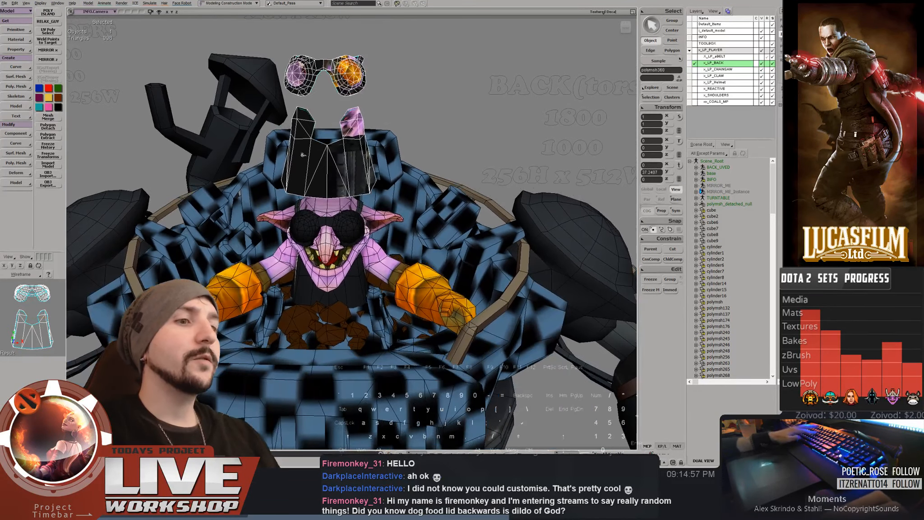
Open the texture editor and compare the imported mesh's UV layout with the goblin's existing goggles-and-vest mesh
{"action": "key", "text": "alt+7"}
{"action": "middle_click_drag", "start_coordinate": [217, 167], "coordinate": [106, 154]}
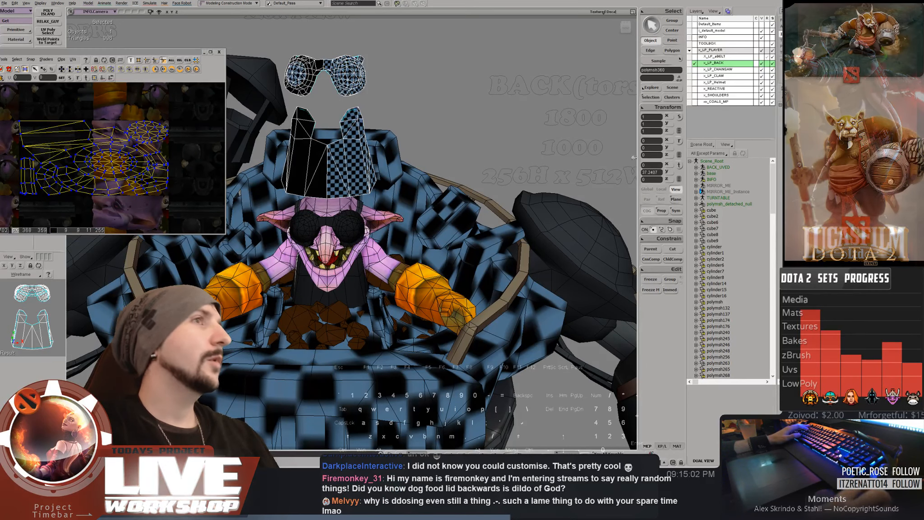
{"action": "key", "text": "space"}
{"action": "left_click_drag", "start_coordinate": [386, 44], "coordinate": [406, 97]}
{"action": "scroll", "coordinate": [467, 119], "scroll_direction": "up", "scroll_amount": 2}
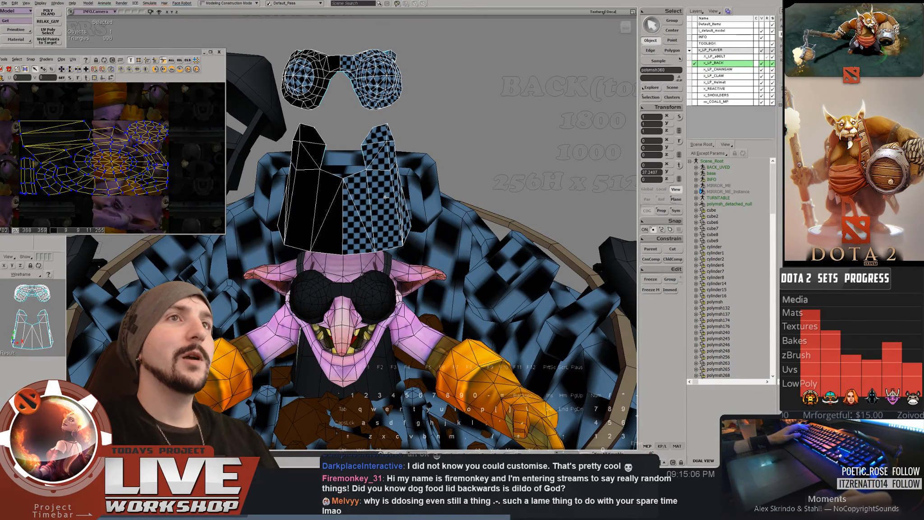
{"action": "left_click", "coordinate": [360, 266]}
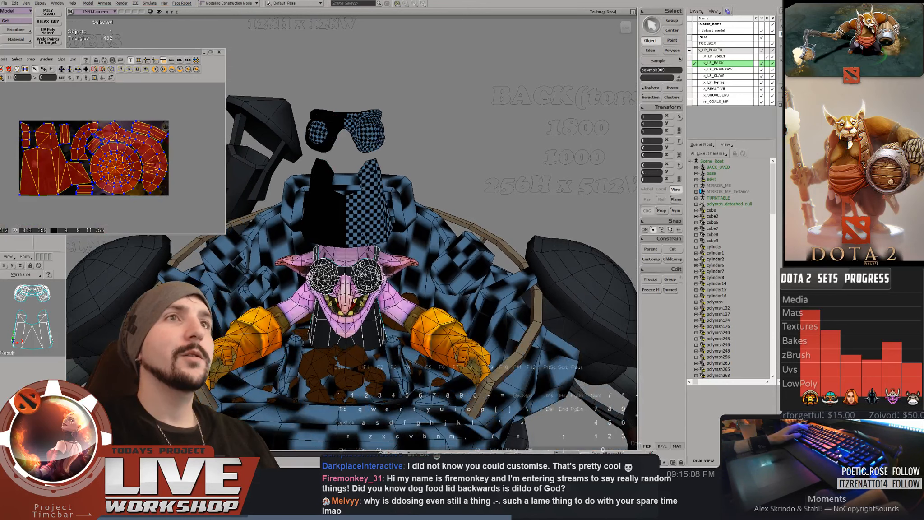
{"action": "left_click", "coordinate": [371, 128]}
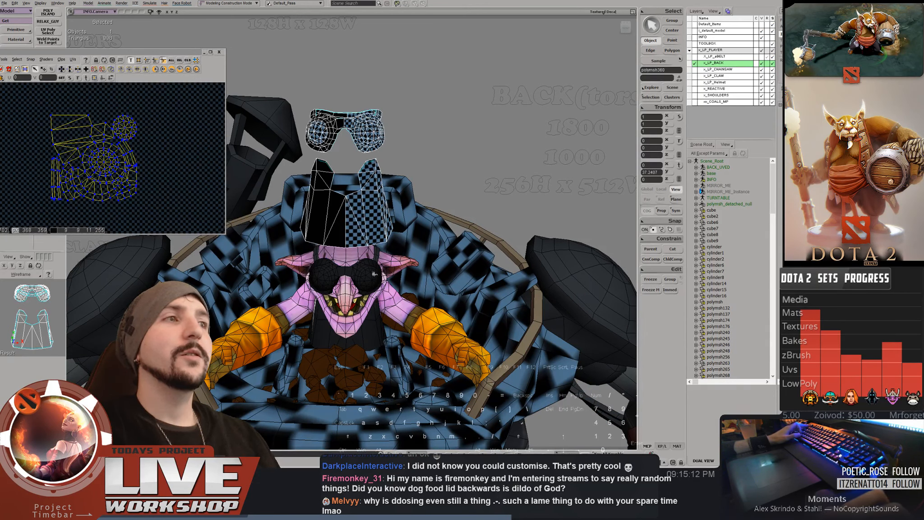
{"action": "left_click", "coordinate": [374, 273]}
Reselect the imported goggles-and-vest mesh and switch the viewport to shaded display
{"action": "mouse_move", "coordinate": [374, 273]}
{"action": "right_mouse_down"}
{"action": "mouse_move", "coordinate": [367, 266]}
{"action": "mouse_move", "coordinate": [410, 222]}
{"action": "mouse_move", "coordinate": [368, 181]}
{"action": "mouse_move", "coordinate": [391, 189]}
{"action": "mouse_move", "coordinate": [371, 191]}
{"action": "mouse_move", "coordinate": [377, 222]}
{"action": "mouse_move", "coordinate": [434, 209]}
{"action": "right_mouse_up"}
{"action": "key", "text": "space"}
{"action": "left_click", "coordinate": [366, 184]}
{"action": "left_click", "coordinate": [603, 11]}
{"action": "left_click", "coordinate": [606, 58]}
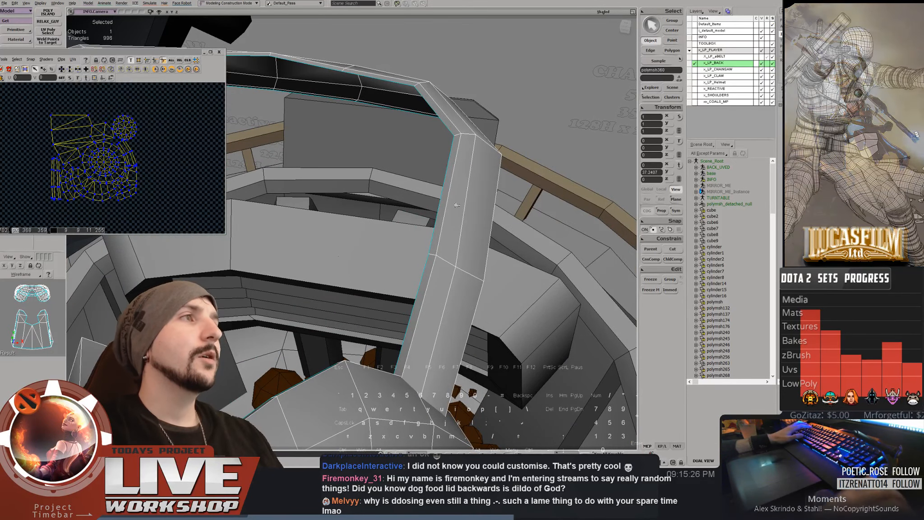
Select the strip of polygons lining the inner side of the imported goggles' strap
{"action": "middle_click", "coordinate": [455, 140], "text": "alt+shift"}
{"action": "right_click_drag", "start_coordinate": [455, 140], "coordinate": [439, 168]}
{"action": "key", "text": "space"}
{"action": "key", "text": "KP_Add"}
{"action": "key", "text": "KP_Add"}
{"action": "key", "text": "KP_Subtract"}
{"action": "key", "text": "KP_Subtract"}
{"action": "middle_click_drag", "start_coordinate": [439, 169], "coordinate": [347, 150]}
{"action": "right_click_drag", "start_coordinate": [347, 149], "coordinate": [366, 167]}
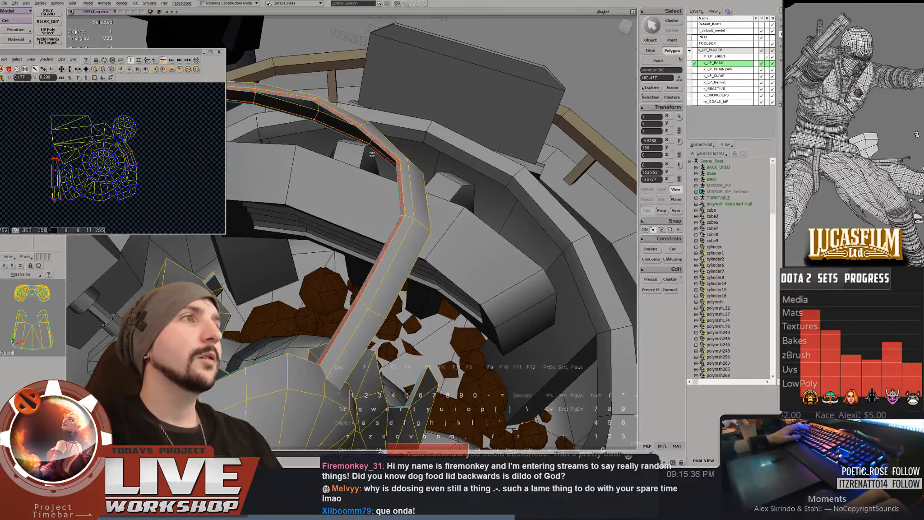
Inspect the selected strap polygons' UV shells in the texture editor, undoing the trial UV edit
{"action": "middle_click_drag", "start_coordinate": [367, 166], "coordinate": [343, 165]}
{"action": "mouse_move", "coordinate": [343, 165]}
{"action": "right_mouse_down"}
{"action": "mouse_move", "coordinate": [296, 176]}
{"action": "mouse_move", "coordinate": [346, 176]}
{"action": "right_mouse_up"}
{"action": "scroll", "coordinate": [157, 173], "scroll_direction": "up", "scroll_amount": 2}
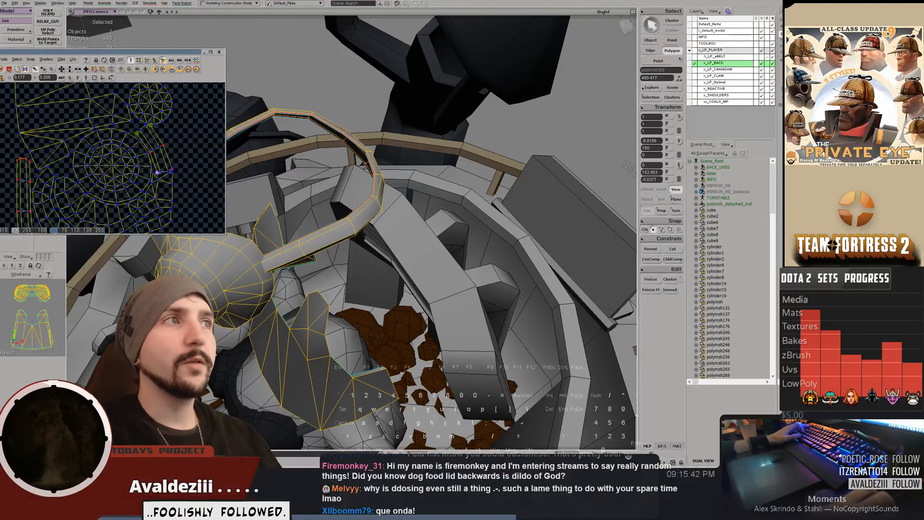
{"action": "key", "text": "t"}
{"action": "key", "text": "a"}
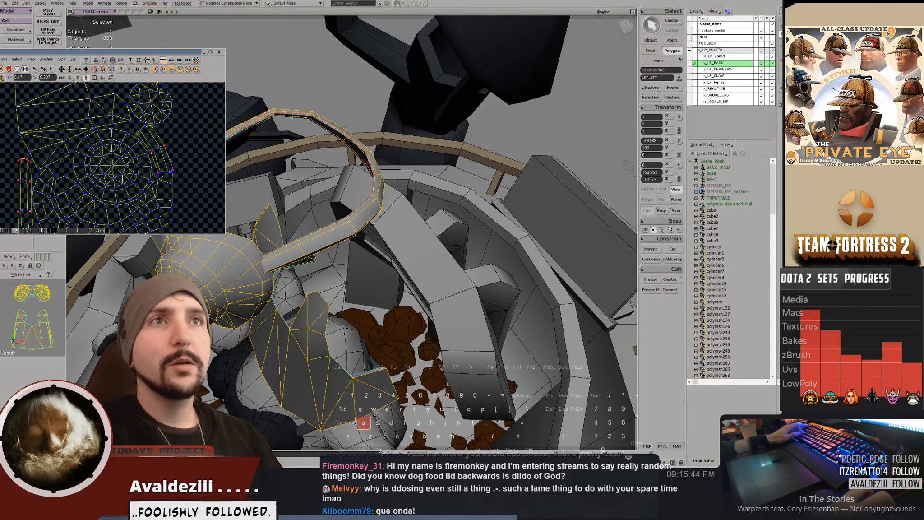
{"action": "left_click_drag", "start_coordinate": [109, 175], "coordinate": [92, 177]}
{"action": "key", "text": "ctrl+z"}
{"action": "key", "text": "t"}
{"action": "key", "text": "a"}
{"action": "scroll", "coordinate": [111, 168], "scroll_direction": "up", "scroll_amount": 5}
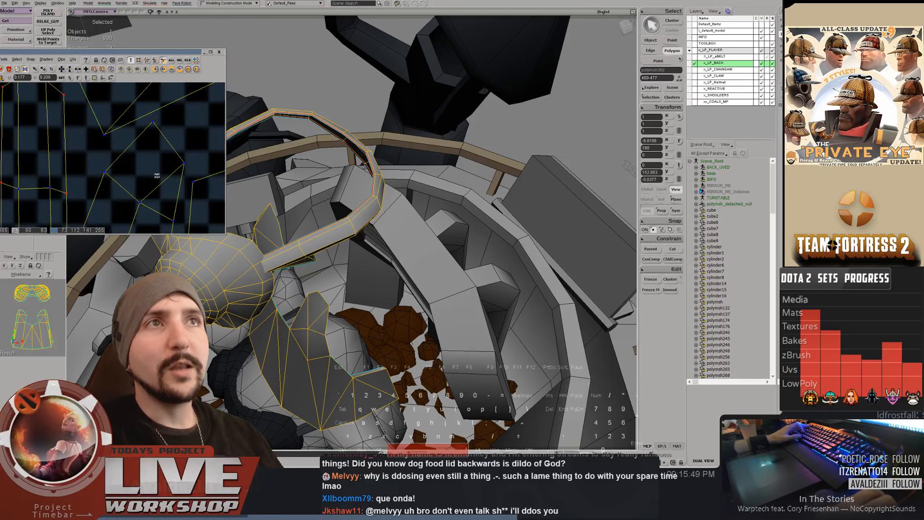
{"action": "scroll", "coordinate": [71, 127], "scroll_direction": "down", "scroll_amount": 5}
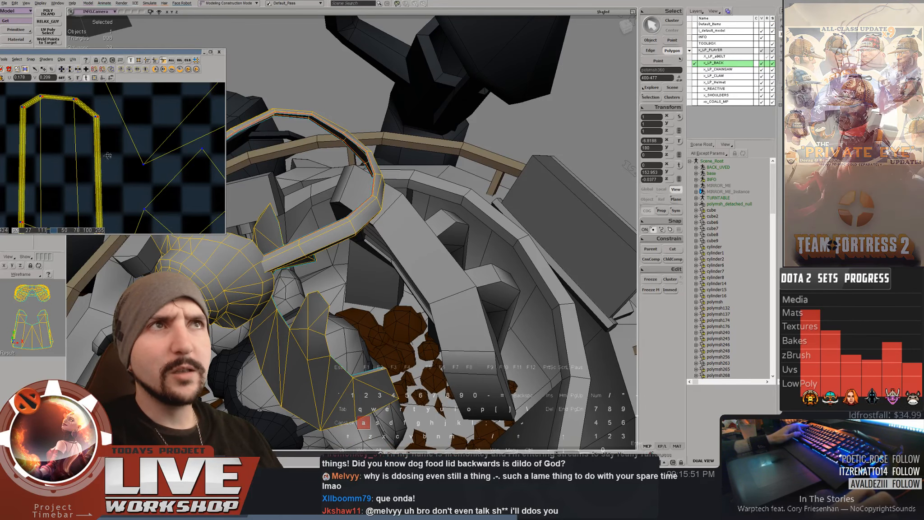
{"action": "scroll", "coordinate": [70, 127], "scroll_direction": "down", "scroll_amount": 3}
{"action": "left_click_drag", "start_coordinate": [71, 127], "coordinate": [48, 119]}
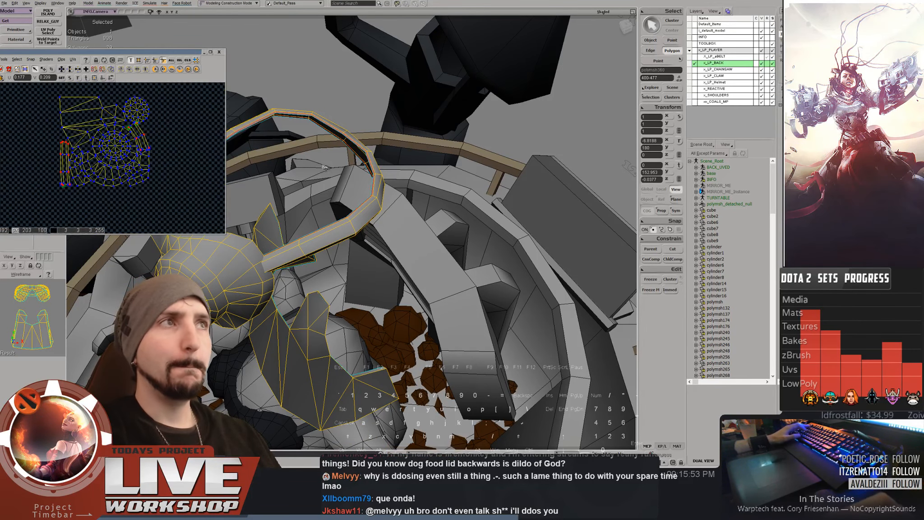
Delete the selected inner polygons of the goggles' strap and close the texture editor
{"action": "right_click_drag", "start_coordinate": [348, 181], "coordinate": [397, 148]}
{"action": "key", "text": "Delete"}
{"action": "key", "text": "alt+7"}
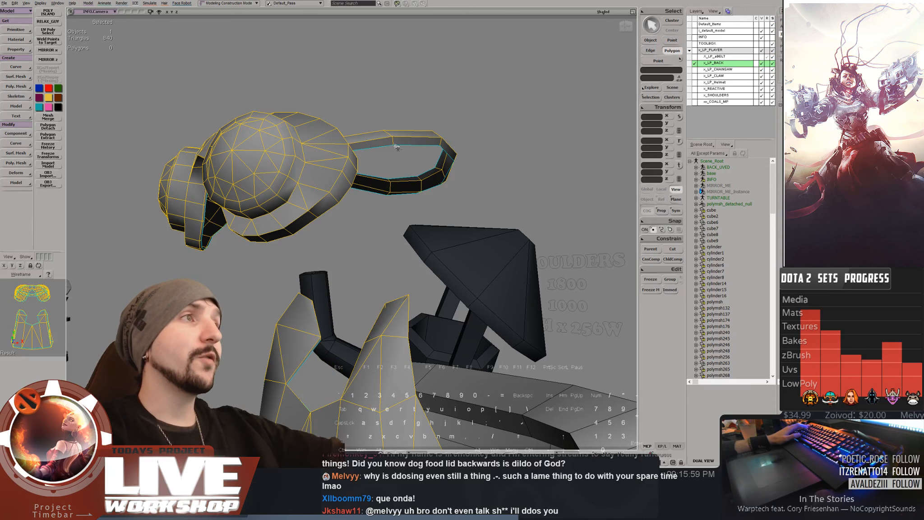
Select the polygon loop around the inner rim of the goggles' back side and delete it
{"action": "right_click_drag", "start_coordinate": [396, 147], "coordinate": [334, 163]}
{"action": "key", "text": "3"}
{"action": "left_click", "coordinate": [319, 153]}
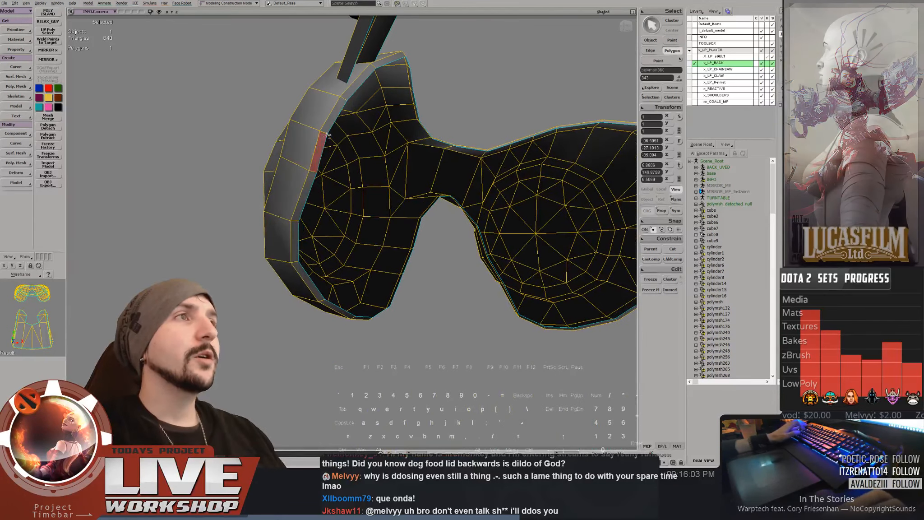
{"action": "middle_click", "coordinate": [330, 130], "text": "alt+shift"}
{"action": "right_click_drag", "start_coordinate": [330, 130], "coordinate": [278, 142]}
{"action": "key", "text": "plus"}
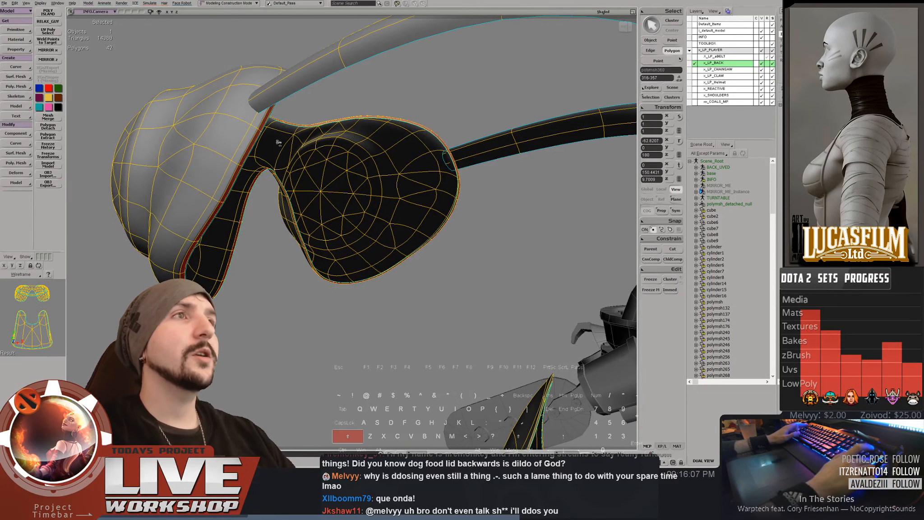
{"action": "key", "text": "shift+plus"}
{"action": "key", "text": "shift+plus"}
{"action": "key", "text": "minus"}
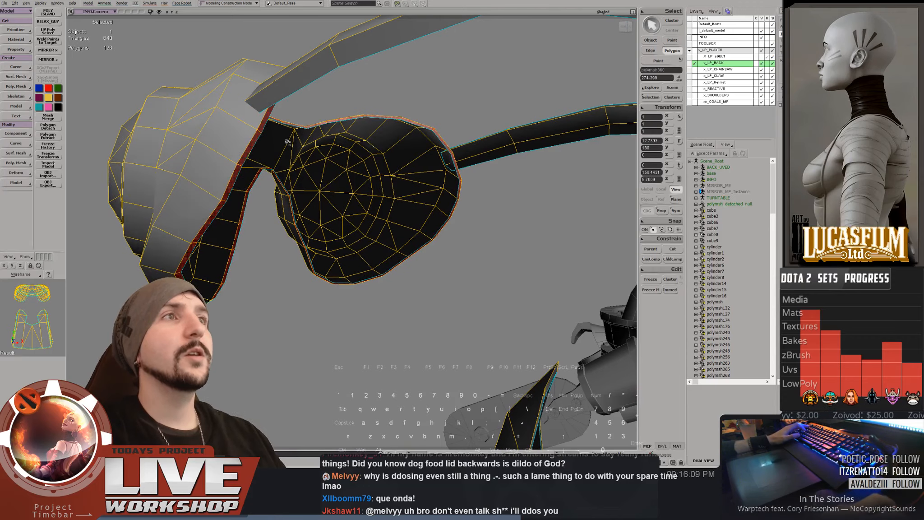
{"action": "scroll", "coordinate": [278, 143], "scroll_direction": "down", "scroll_amount": 2}
{"action": "key", "text": "Delete"}
Examine the cleaned goggles-and-vest mesh from several angles and compare it with the character's existing goggles and vest
{"action": "right_click_drag", "start_coordinate": [278, 142], "coordinate": [418, 164]}
{"action": "scroll", "coordinate": [329, 204], "scroll_direction": "down", "scroll_amount": 3}
{"action": "key", "text": "space"}
{"action": "scroll", "coordinate": [396, 204], "scroll_direction": "up", "scroll_amount": 3}
{"action": "left_click", "coordinate": [346, 198]}
{"action": "middle_click", "coordinate": [343, 211], "text": "alt"}
{"action": "scroll", "coordinate": [343, 210], "scroll_direction": "down", "scroll_amount": 3}
{"action": "key", "text": "KP_Add"}
{"action": "key", "text": "t"}
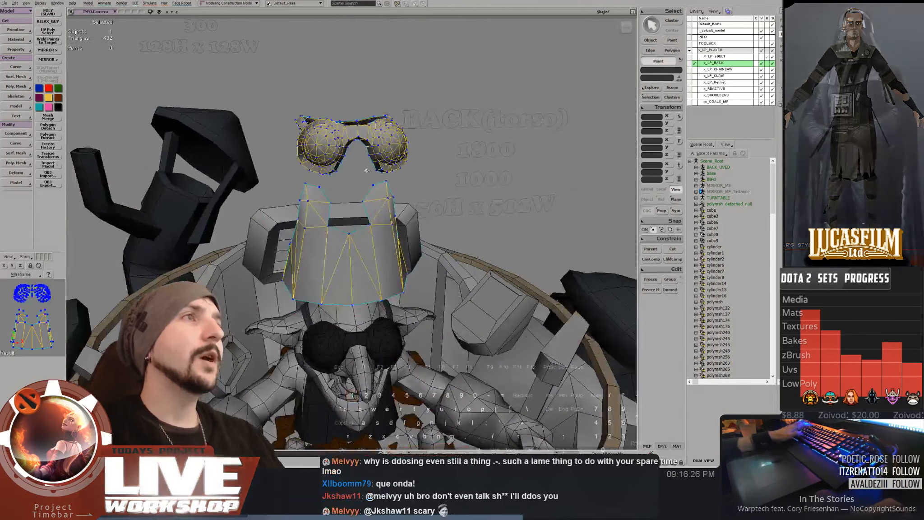
{"action": "key", "text": "space"}
{"action": "middle_click_drag", "start_coordinate": [421, 161], "coordinate": [357, 165]}
{"action": "right_click_drag", "start_coordinate": [357, 166], "coordinate": [476, 175]}
{"action": "key", "text": "space"}
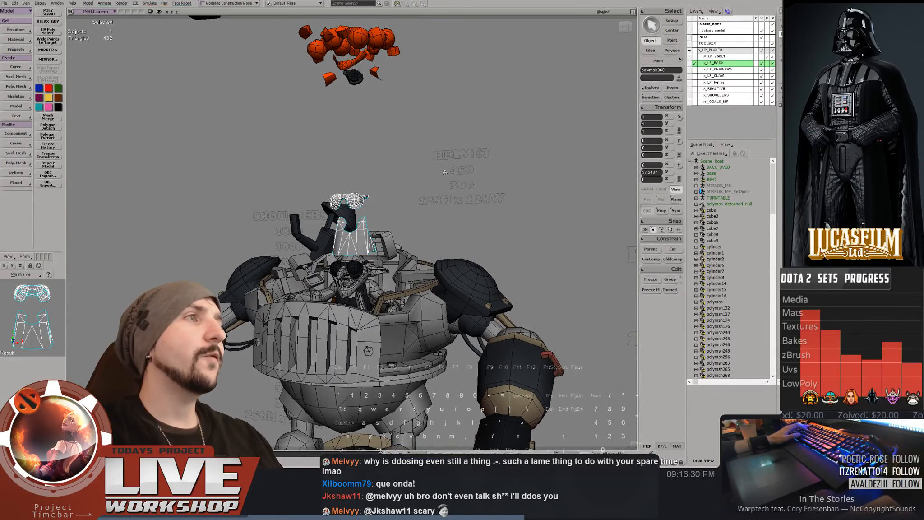
{"action": "middle_click_drag", "start_coordinate": [445, 172], "coordinate": [539, 212]}
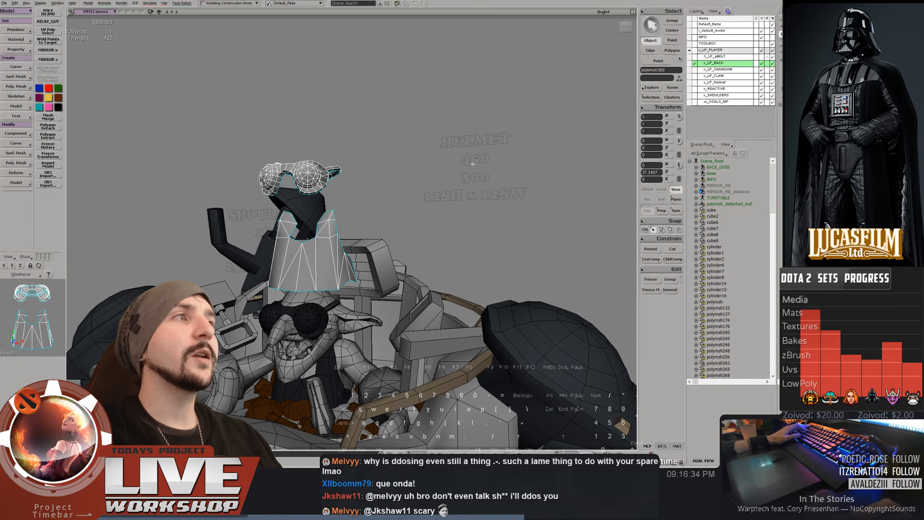
{"action": "middle_click_drag", "start_coordinate": [298, 115], "coordinate": [213, 118]}
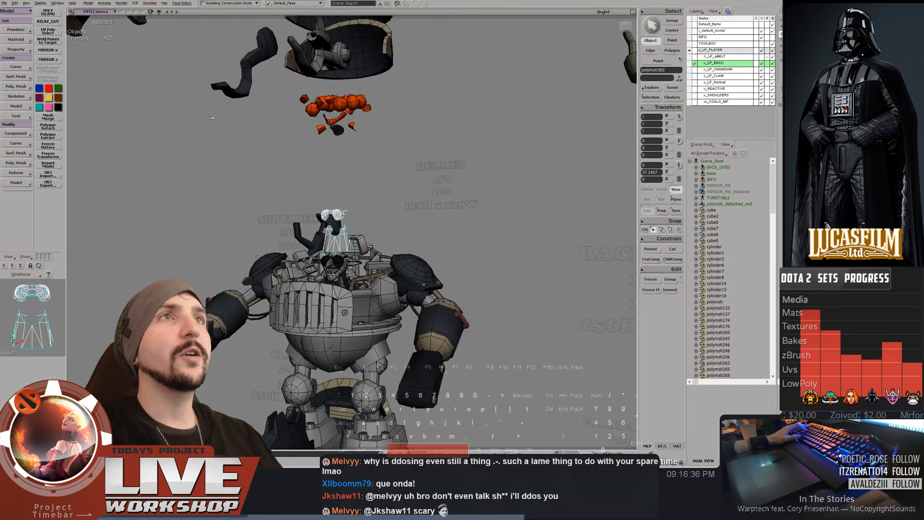
{"action": "right_click_drag", "start_coordinate": [213, 118], "coordinate": [355, 153]}
{"action": "middle_click_drag", "start_coordinate": [355, 154], "coordinate": [561, 223]}
{"action": "right_click_drag", "start_coordinate": [561, 223], "coordinate": [445, 184]}
{"action": "key", "text": "space"}
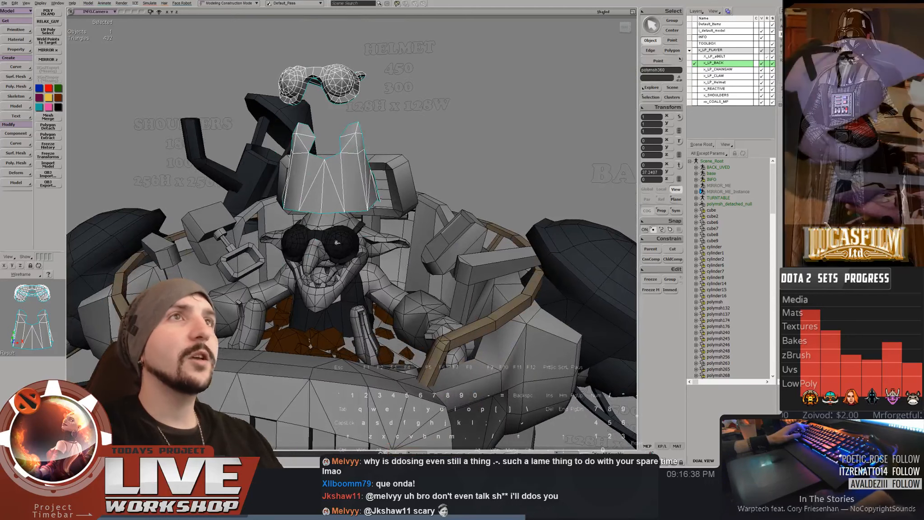
Swap the cleaned goggles-and-vest mesh onto the character's head and set the old goggles and vest aside beside the boiler
{"action": "left_click", "coordinate": [340, 243]}
{"action": "middle_click_drag", "start_coordinate": [340, 244], "coordinate": [258, 169]}
{"action": "right_click_drag", "start_coordinate": [257, 169], "coordinate": [448, 196]}
{"action": "key", "text": "space"}
{"action": "middle_click_drag", "start_coordinate": [365, 205], "coordinate": [383, 210]}
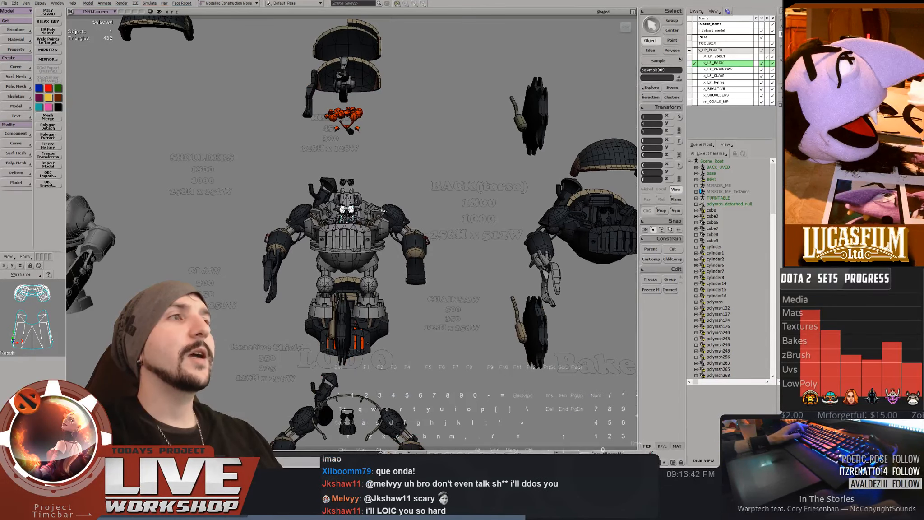
{"action": "key", "text": "space"}
{"action": "middle_click_drag", "start_coordinate": [352, 133], "coordinate": [401, 165]}
{"action": "key", "text": "space"}
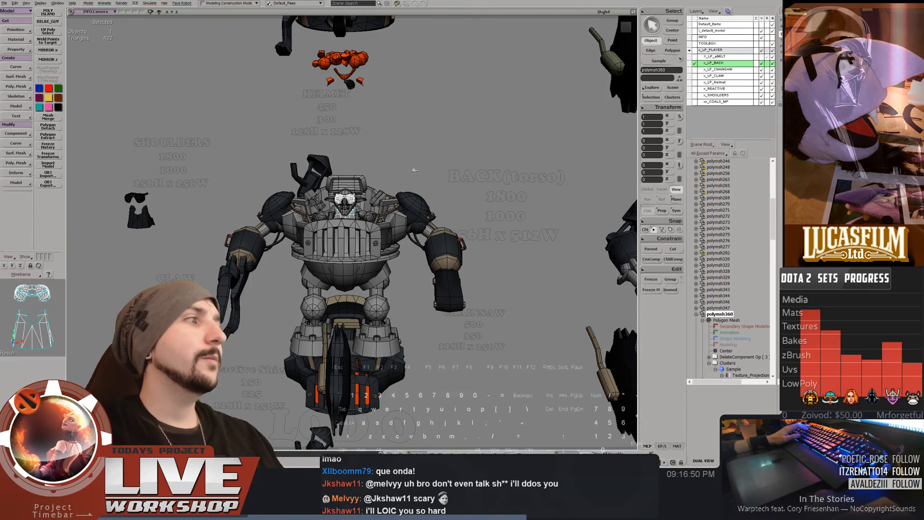
Show the scene with its checker textures and isolate the goggles-and-vest mesh in a front view
{"action": "key", "text": "f"}
{"action": "key", "text": "space"}
{"action": "middle_click_drag", "start_coordinate": [374, 193], "coordinate": [300, 191]}
{"action": "key", "text": "F4"}
{"action": "right_click_drag", "start_coordinate": [336, 189], "coordinate": [349, 194]}
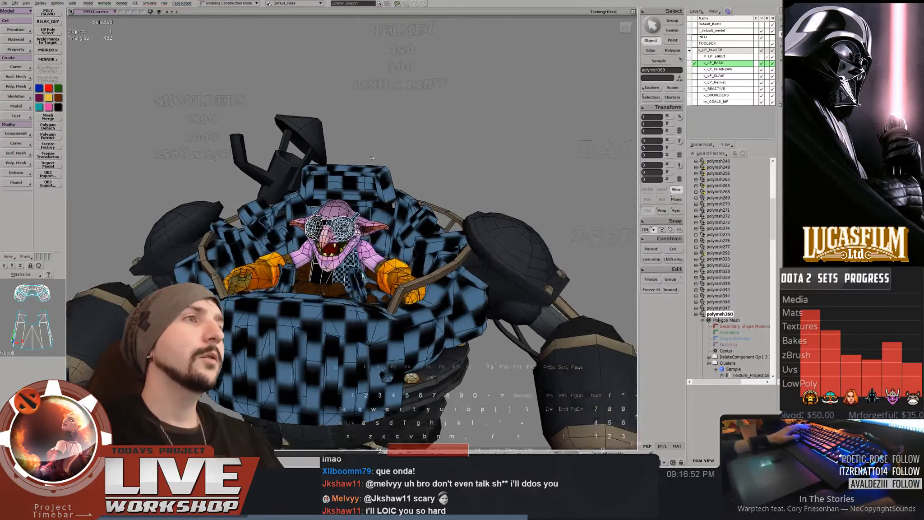
{"action": "middle_click_drag", "start_coordinate": [350, 194], "coordinate": [397, 180]}
{"action": "right_click_drag", "start_coordinate": [397, 181], "coordinate": [350, 166]}
{"action": "key", "text": "shift+i"}
{"action": "key", "text": "space"}
{"action": "scroll", "coordinate": [348, 165], "scroll_direction": "up", "scroll_amount": 3}
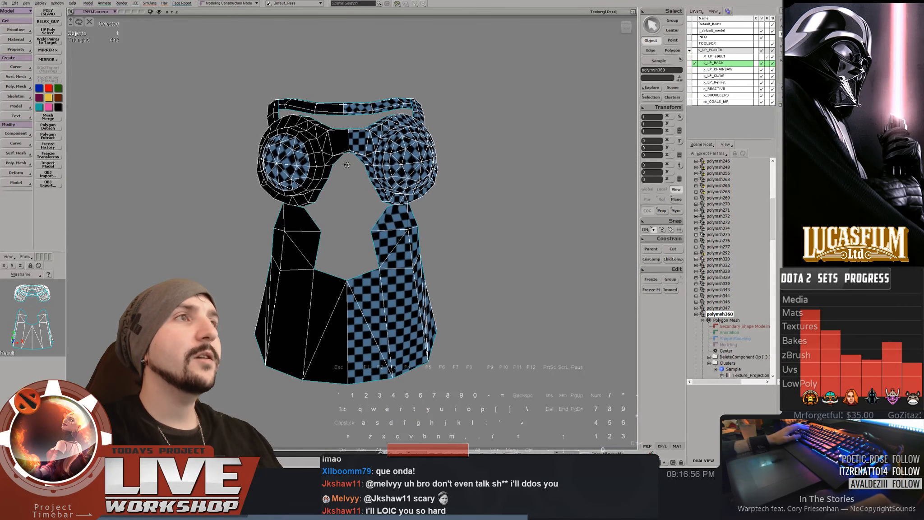
Select the complete polygon islands of the goggles, vest and strap
{"action": "key", "text": "u"}
{"action": "double_click", "coordinate": [312, 140]}
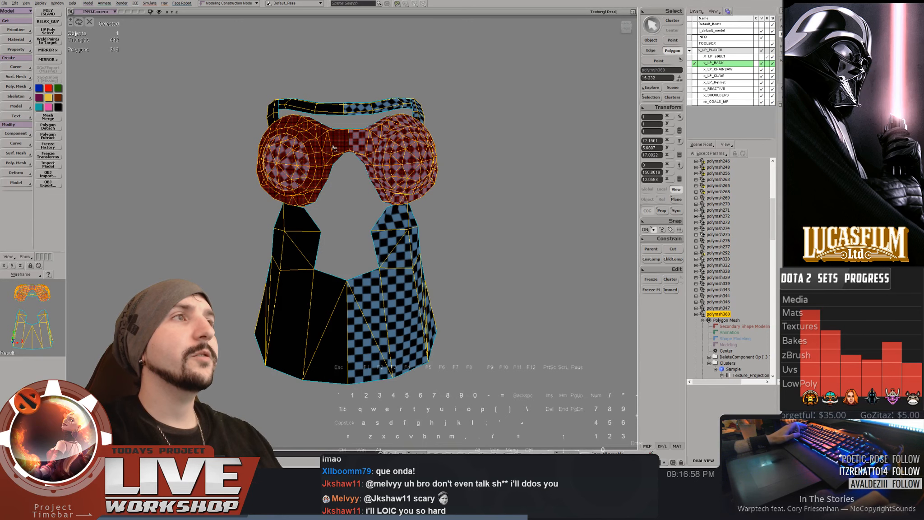
{"action": "left_click", "coordinate": [291, 323], "text": "shift"}
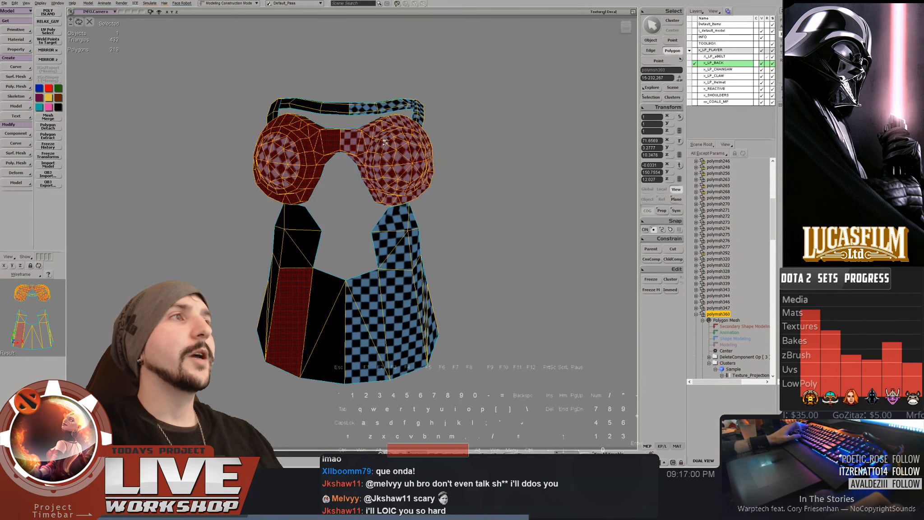
{"action": "key", "text": "ctrl+i"}
{"action": "left_click", "coordinate": [364, 144], "text": "shift"}
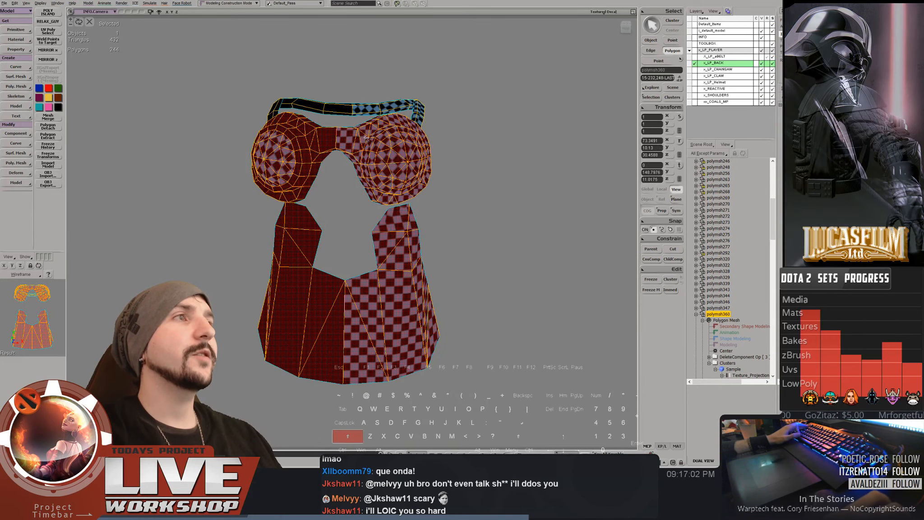
{"action": "left_click", "coordinate": [367, 110], "text": "shift"}
Deselect the black-textured half and the lens polygons, leaving only the correctly textured half of goggles, strap and vest selected
{"action": "key", "text": "F2"}
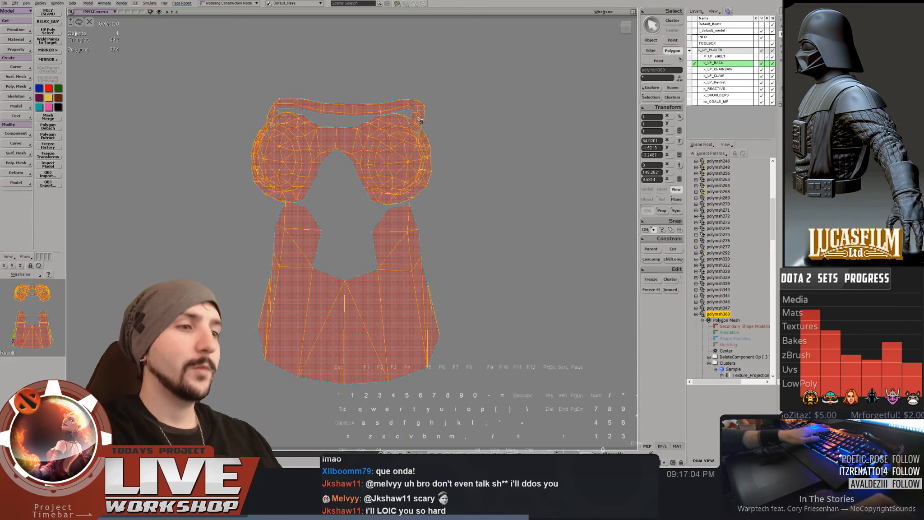
{"action": "scroll", "coordinate": [300, 141], "scroll_direction": "down", "scroll_amount": 2}
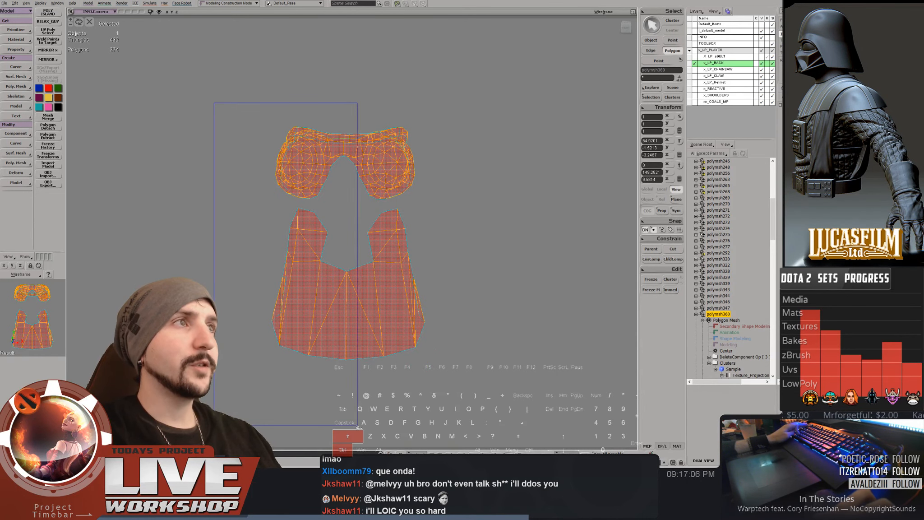
{"action": "left_click_drag", "start_coordinate": [358, 427], "coordinate": [358, 427], "text": "ctrl+shift"}
{"action": "key", "text": "space"}
{"action": "right_click_drag", "start_coordinate": [373, 323], "coordinate": [392, 267]}
{"action": "middle_click_drag", "start_coordinate": [391, 267], "coordinate": [448, 306]}
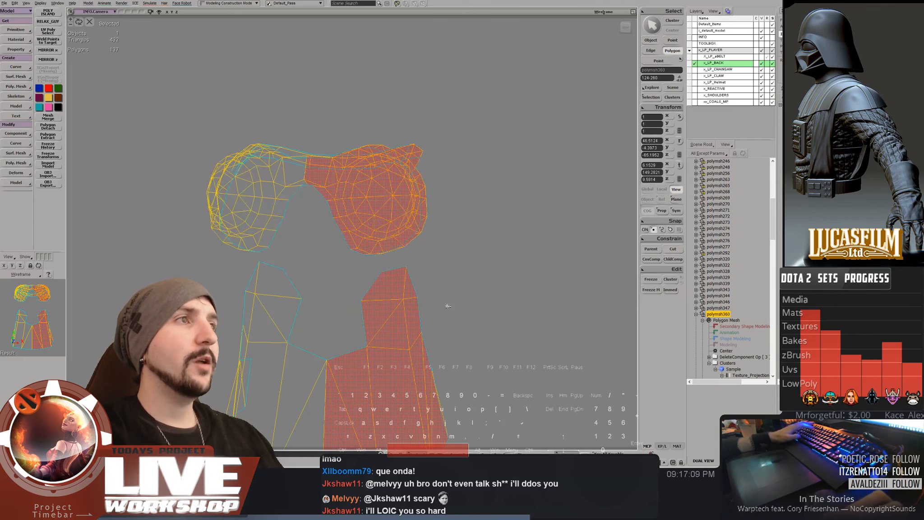
{"action": "key", "text": "F2"}
{"action": "right_click_drag", "start_coordinate": [447, 306], "coordinate": [335, 216]}
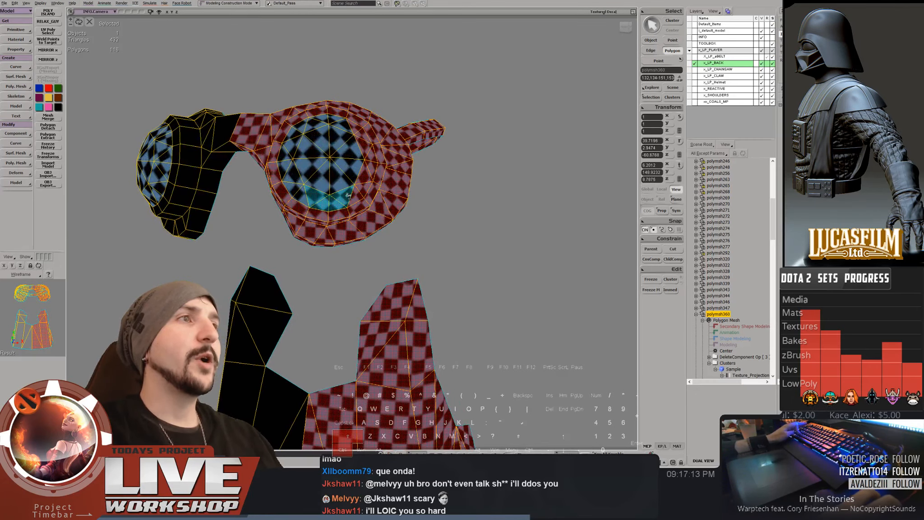
{"action": "right_click_drag", "start_coordinate": [365, 175], "coordinate": [388, 203]}
{"action": "middle_click_drag", "start_coordinate": [361, 194], "coordinate": [314, 181]}
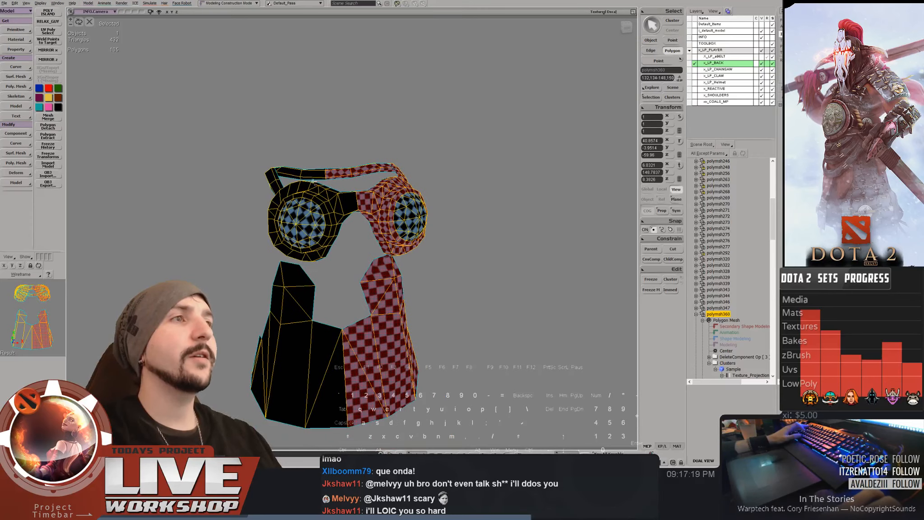
Extract the selected half while keeping the original polygons, and mirror the extracted piece onto the black side
{"action": "right_click_drag", "start_coordinate": [327, 228], "coordinate": [354, 222]}
{"action": "right_click", "coordinate": [364, 204], "text": "alt"}
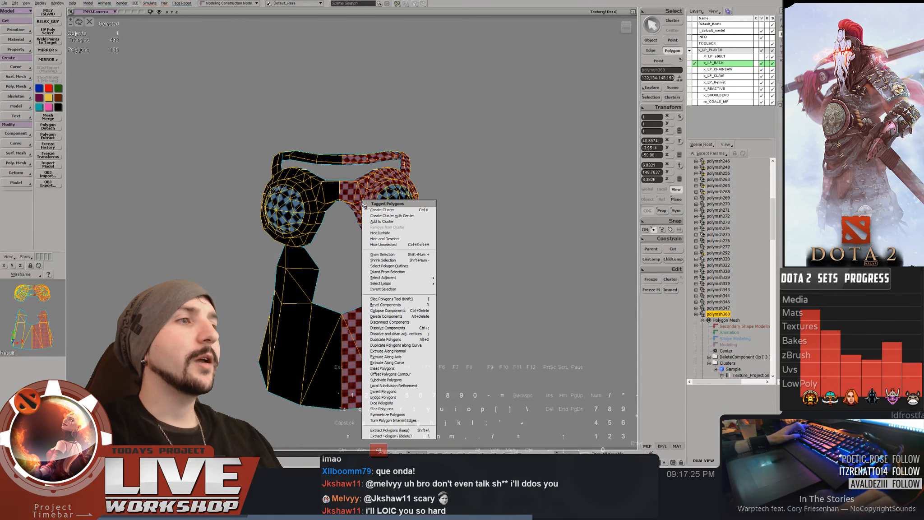
{"action": "left_click", "coordinate": [404, 430]}
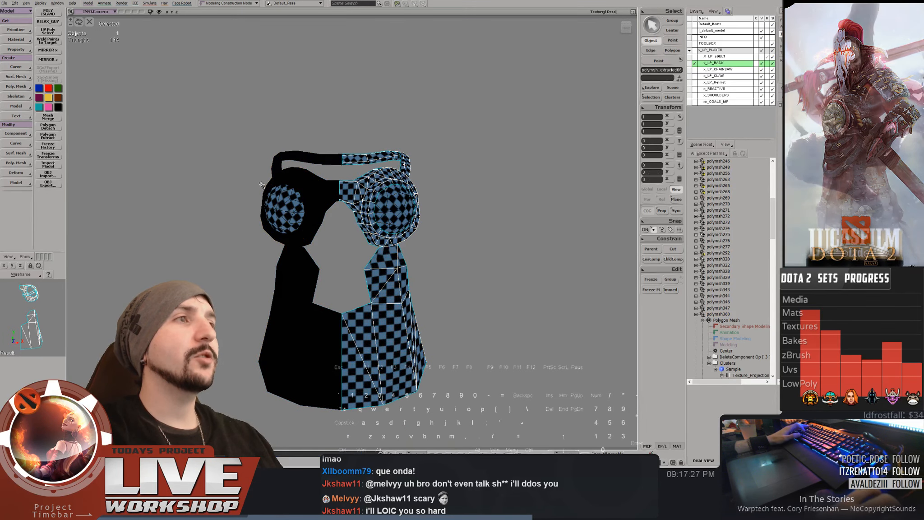
{"action": "left_click", "coordinate": [47, 51]}
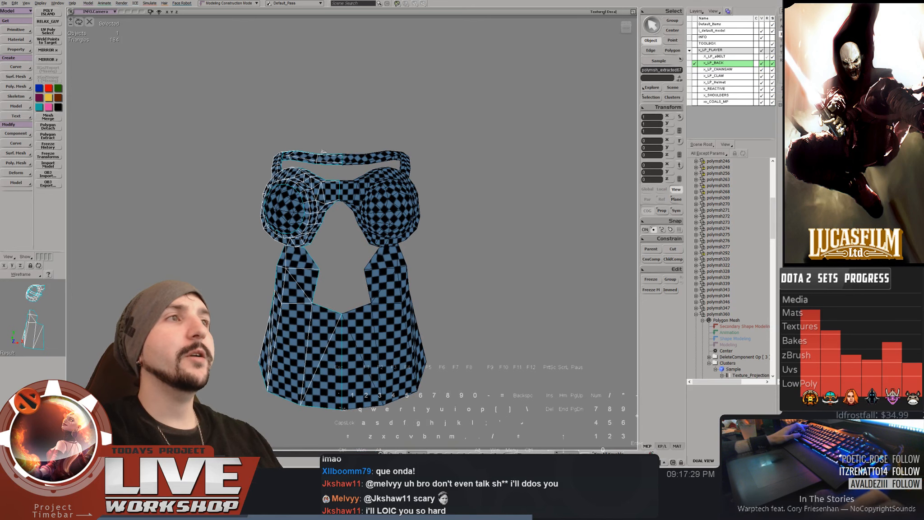
Try moving the mirrored half away from the original mesh, and undo the trial changes
{"action": "left_click", "coordinate": [352, 195]}
{"action": "key", "text": "Delete"}
{"action": "left_click", "coordinate": [333, 193]}
{"action": "key", "text": "a"}
{"action": "left_click_drag", "start_coordinate": [347, 193], "coordinate": [239, 192]}
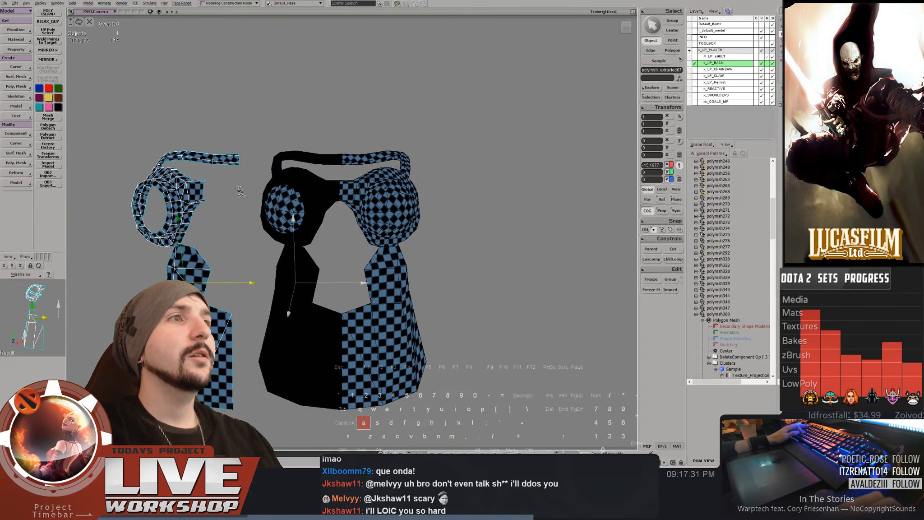
{"action": "key", "text": "ctrl+z"}
{"action": "key", "text": "ctrl+z"}
{"action": "key", "text": "ctrl+z"}
{"action": "key", "text": "ctrl+z"}
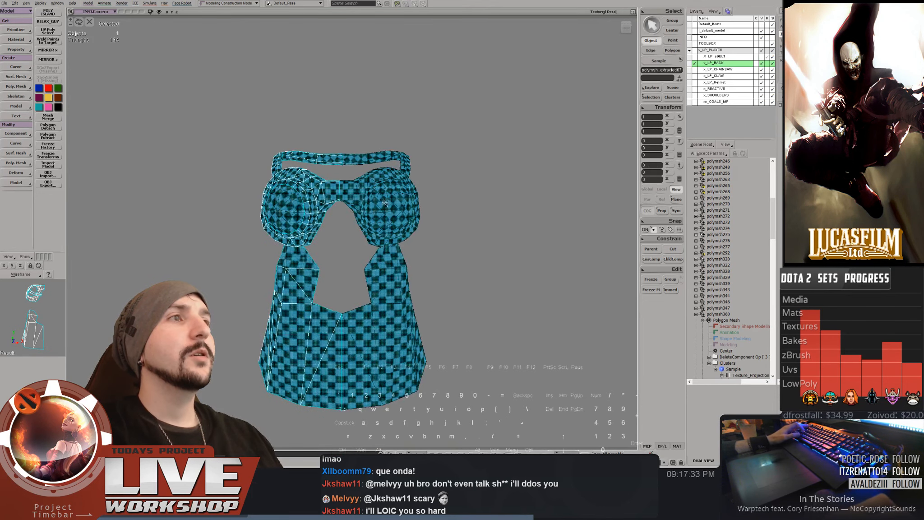
Select the round lens polygons on the mirrored side of the original mesh and extract them with the source polygons deleted
{"action": "key", "text": "3"}
{"action": "left_click_drag", "start_coordinate": [338, 212], "coordinate": [345, 211], "text": "alt"}
{"action": "key", "text": "space"}
{"action": "key", "text": "1"}
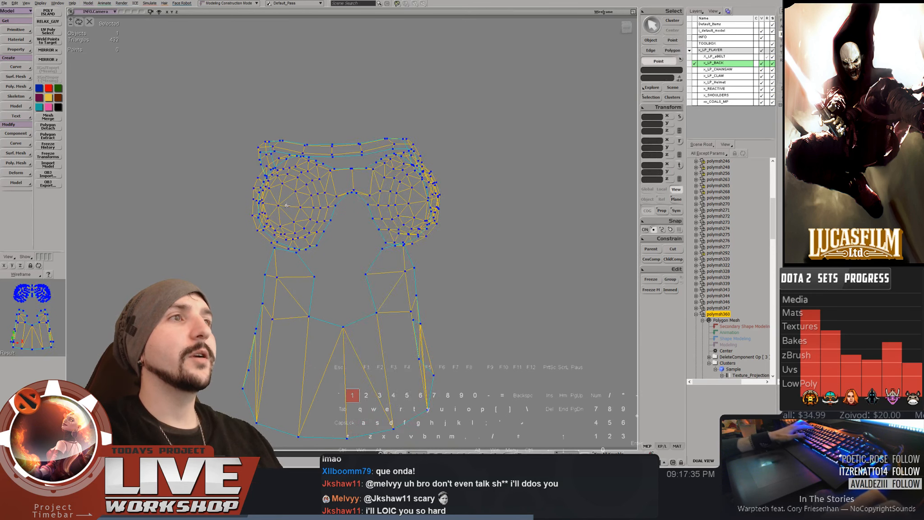
{"action": "key", "text": "3"}
{"action": "left_click_drag", "start_coordinate": [286, 197], "coordinate": [284, 203]}
{"action": "key", "text": "shift+KP_Add"}
{"action": "key", "text": "space"}
{"action": "right_click", "coordinate": [297, 205], "text": "alt"}
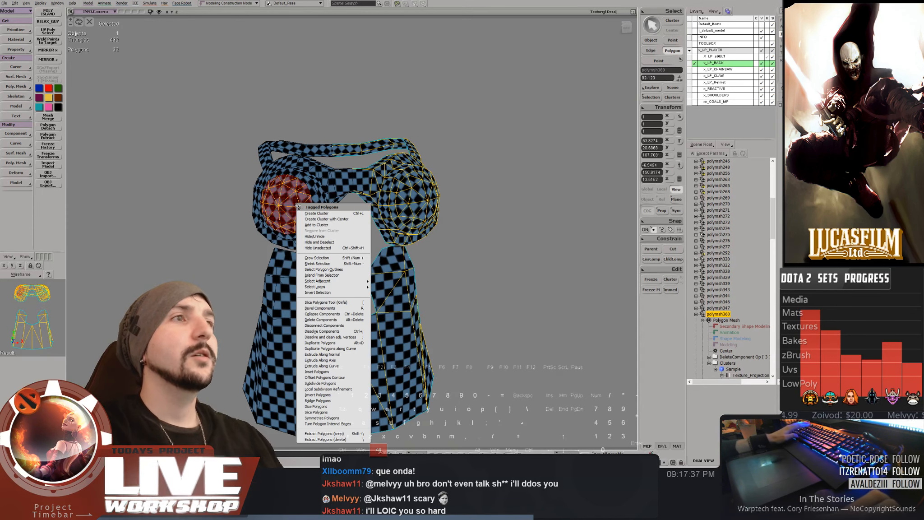
{"action": "left_click", "coordinate": [332, 438]}
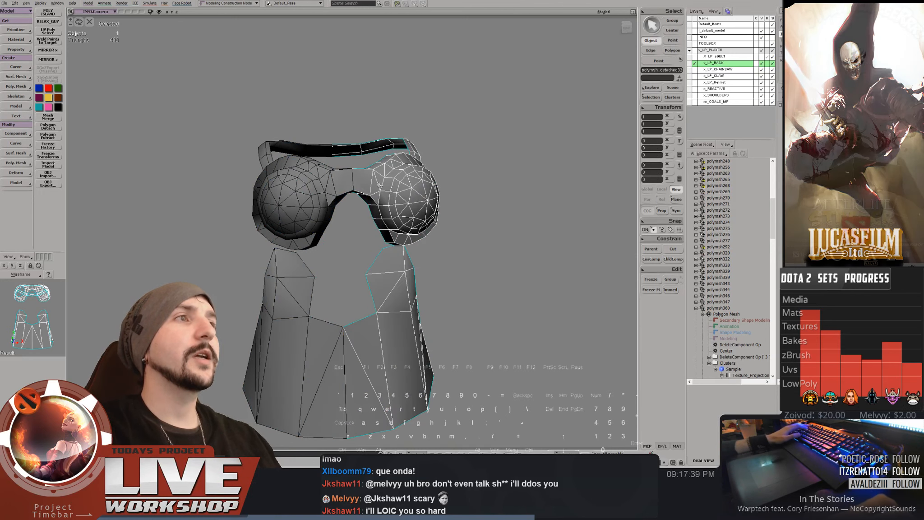
Try moving the extracted lens aside, and undo the move
{"action": "left_click", "coordinate": [293, 206]}
{"action": "key", "text": "a"}
{"action": "left_click_drag", "start_coordinate": [293, 206], "coordinate": [155, 211]}
{"action": "key", "text": "ctrl+z"}
Move the mirrored half of the goggles and vest aside along the X axis, clear of the original black half
{"action": "left_click", "coordinate": [332, 188]}
{"action": "key", "text": "a"}
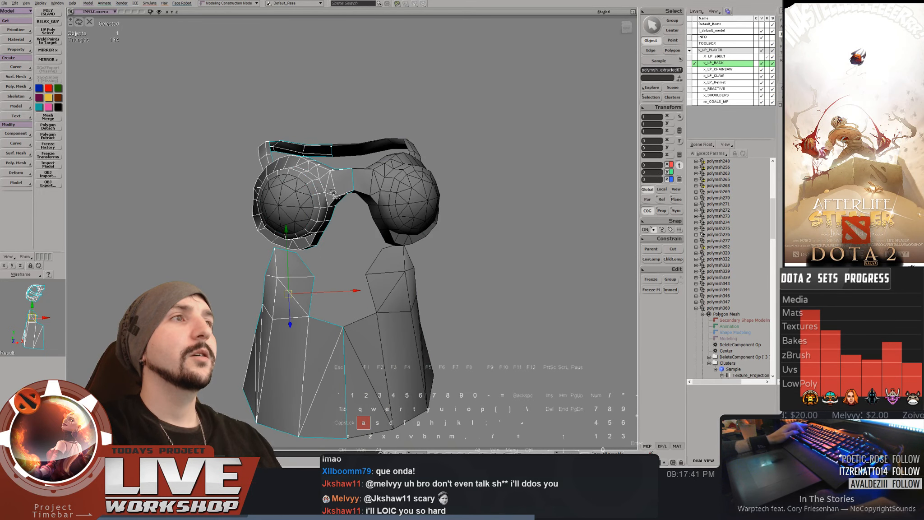
{"action": "left_click_drag", "start_coordinate": [332, 208], "coordinate": [161, 211]}
{"action": "key", "text": "ctrl+z"}
{"action": "key", "text": "a"}
{"action": "left_click_drag", "start_coordinate": [348, 290], "coordinate": [251, 292]}
Select the original mesh's goggles, vest and strap islands, leaving out the separated lens
{"action": "left_click", "coordinate": [332, 189]}
{"action": "key", "text": "d"}
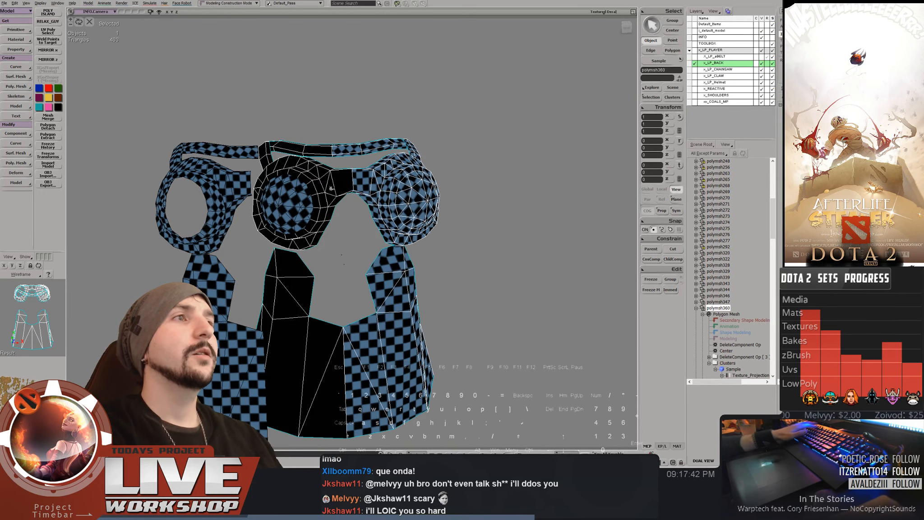
{"action": "key", "text": "u"}
{"action": "middle_click", "coordinate": [337, 197]}
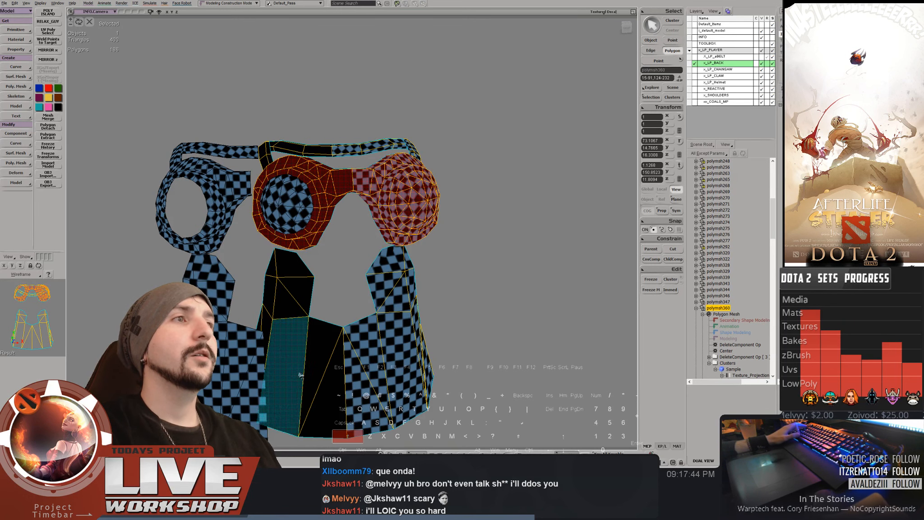
{"action": "middle_click", "coordinate": [294, 345], "text": "shift"}
{"action": "middle_click", "coordinate": [266, 154], "text": "shift"}
Deselect the correctly textured half in wireframe display and delete the original mesh's remaining black half
{"action": "key", "text": "d"}
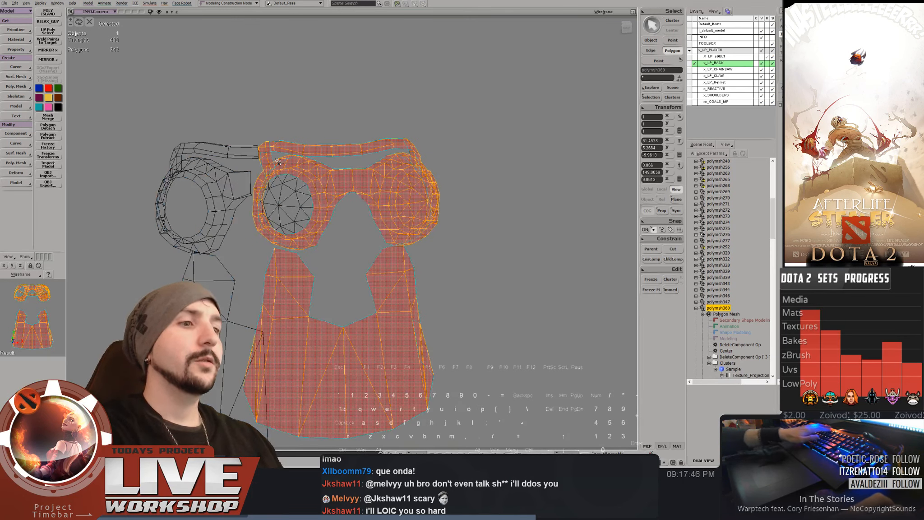
{"action": "scroll", "coordinate": [277, 160], "scroll_direction": "down", "scroll_amount": 3}
{"action": "right_click_drag", "start_coordinate": [278, 160], "coordinate": [300, 149]}
{"action": "left_click_drag", "start_coordinate": [333, 154], "coordinate": [495, 451], "text": "ctrl+shift"}
{"action": "right_click_drag", "start_coordinate": [257, 188], "coordinate": [249, 193]}
{"action": "key", "text": "d"}
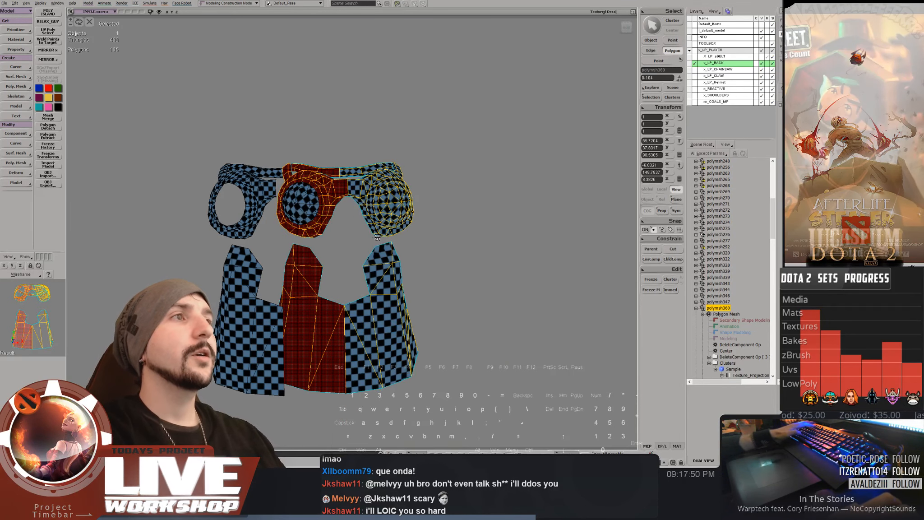
{"action": "key", "text": "Delete"}
Reset the mirrored half's X position to 0 and select it together with the lens and the original half
{"action": "key", "text": "1"}
{"action": "left_click", "coordinate": [249, 193]}
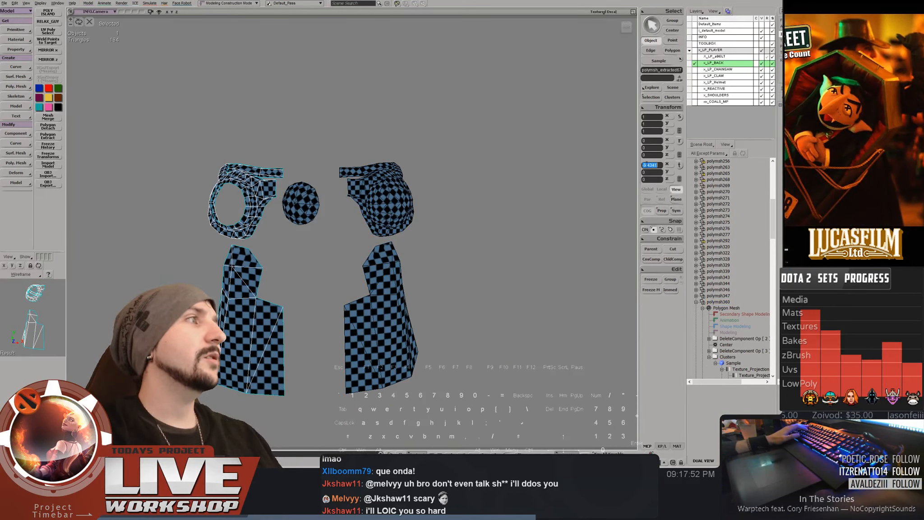
{"action": "key", "text": "Return"}
{"action": "left_click", "coordinate": [309, 207], "text": "shift"}
{"action": "left_click", "coordinate": [400, 214], "text": "shift"}
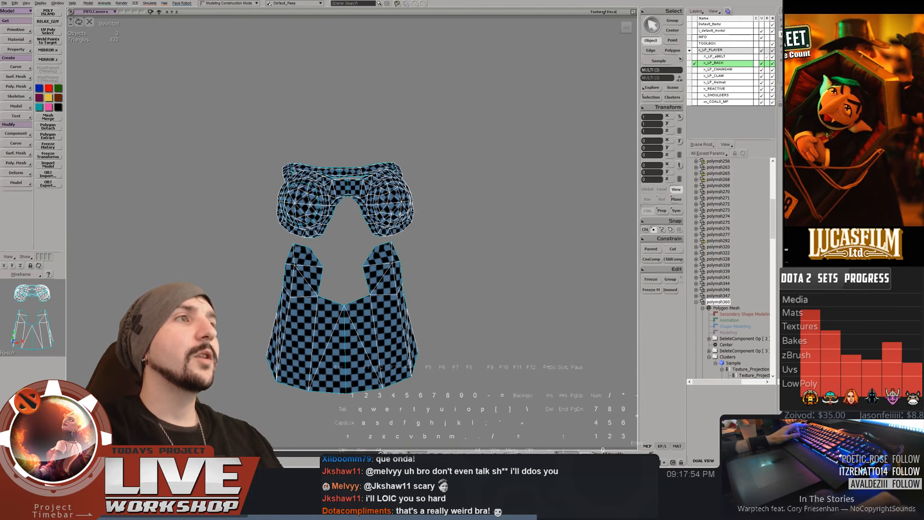
Bring the whole scene back into view and merge the mirrored half, the lens and the original half into one mesh
{"action": "key", "text": "shift+i"}
{"action": "middle_click_drag", "start_coordinate": [399, 211], "coordinate": [289, 185]}
{"action": "key", "text": "space"}
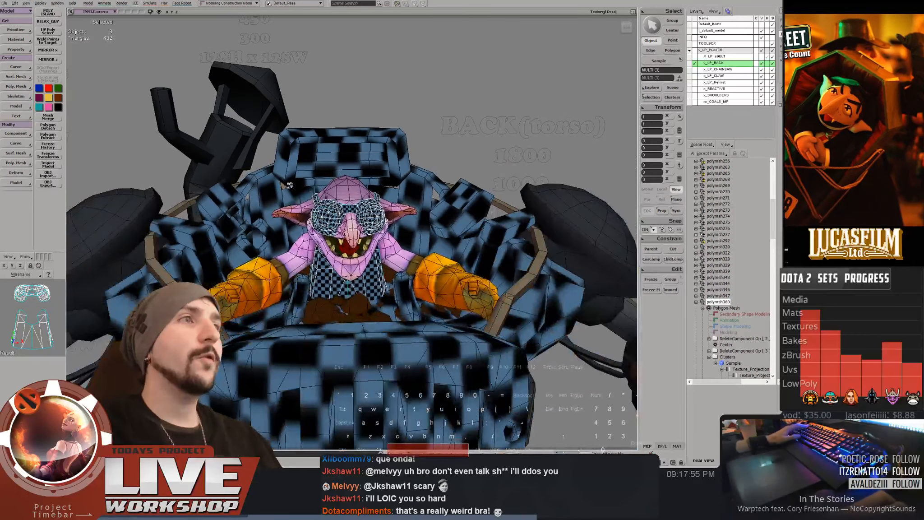
{"action": "left_click", "coordinate": [50, 117]}
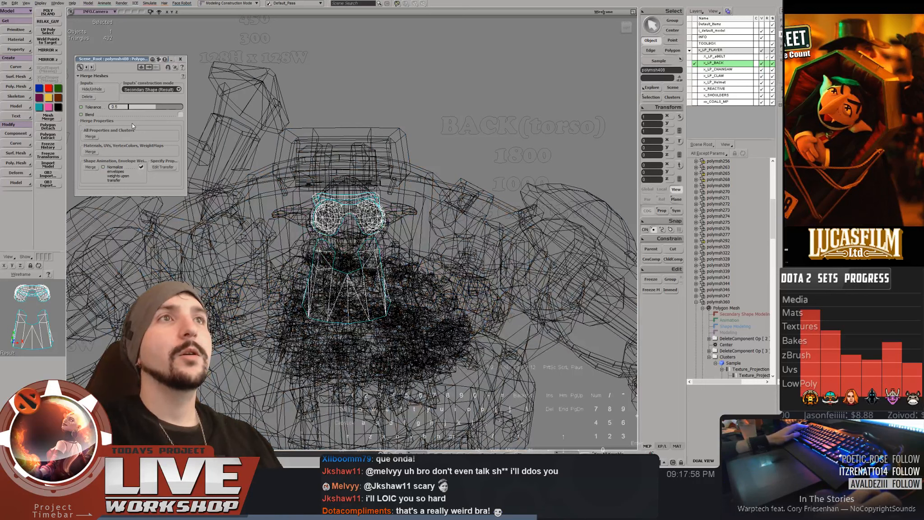
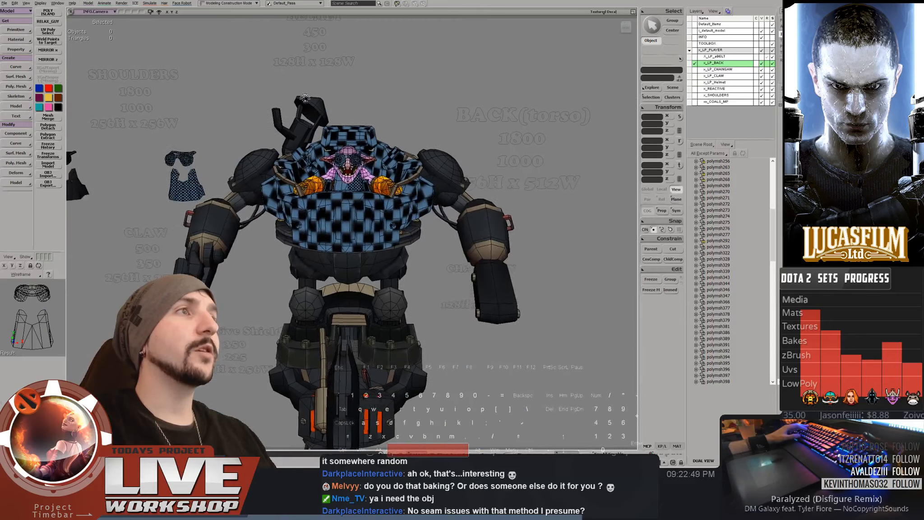
Compare the merged goggles-and-vest mesh with its untextured copies in the other robot layouts
{"action": "left_click", "coordinate": [363, 161]}
{"action": "left_click_drag", "start_coordinate": [362, 161], "coordinate": [289, 158]}
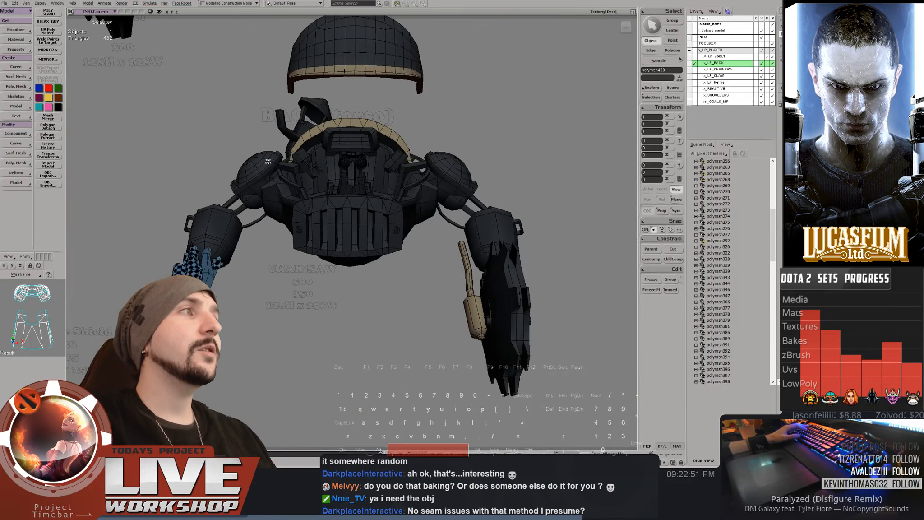
{"action": "middle_click_drag", "start_coordinate": [289, 158], "coordinate": [261, 118]}
{"action": "left_click", "coordinate": [334, 83]}
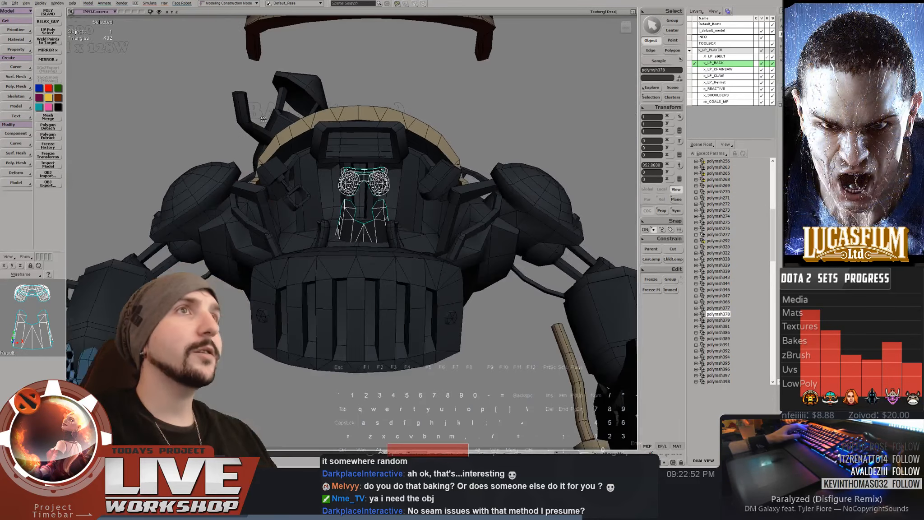
{"action": "left_click_drag", "start_coordinate": [262, 119], "coordinate": [288, 50]}
{"action": "left_click", "coordinate": [280, 129]}
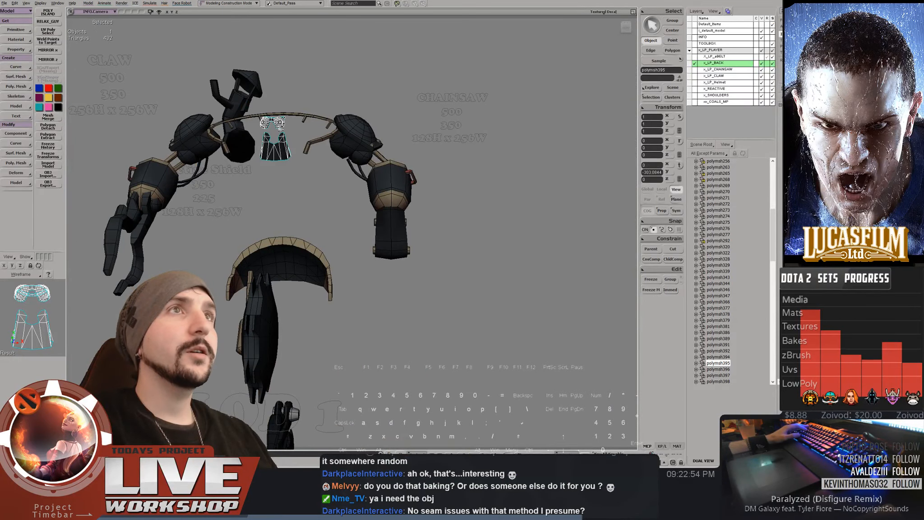
{"action": "middle_click_drag", "start_coordinate": [291, 130], "coordinate": [267, 158]}
{"action": "left_click_drag", "start_coordinate": [312, 138], "coordinate": [332, 34]}
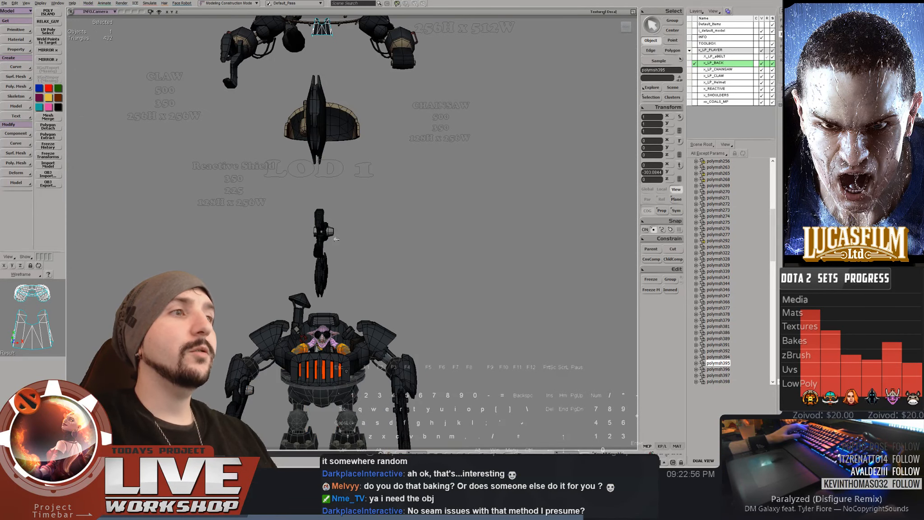
Select the half goggles on the untextured robot's pilot and check their UV layout in the texture editor
{"action": "left_click", "coordinate": [328, 335]}
{"action": "key", "text": "f"}
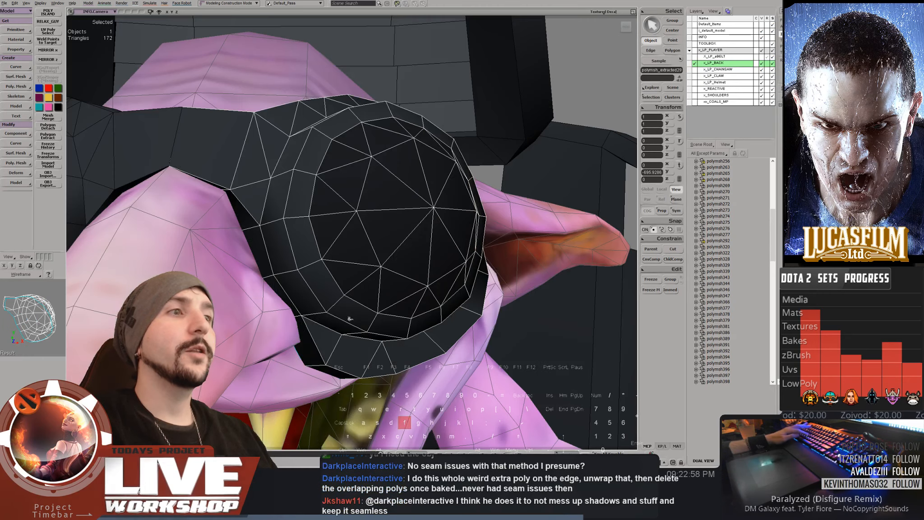
{"action": "key", "text": "alt+7"}
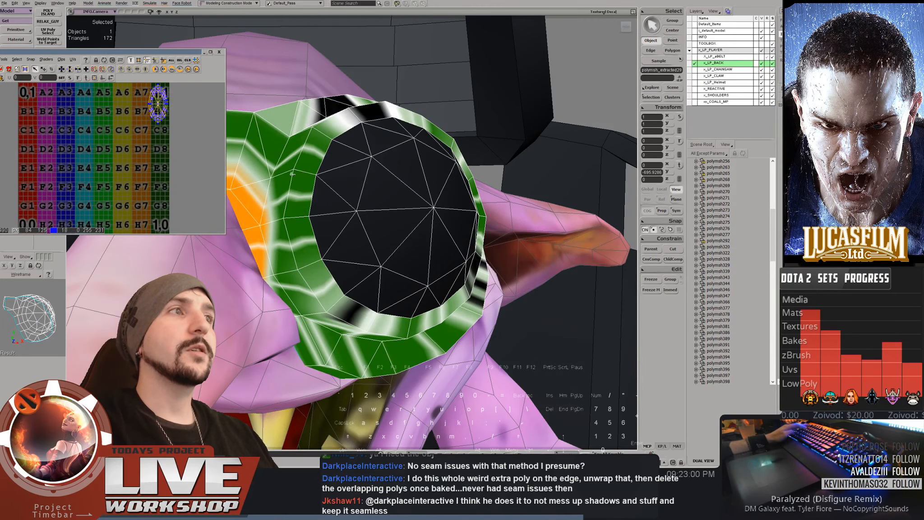
{"action": "key", "text": "alt+7"}
Select and frame the goggles-and-vest copy between the separated arms, above the loose shield, for a close look
{"action": "middle_click_drag", "start_coordinate": [292, 174], "coordinate": [311, 99]}
{"action": "left_click_drag", "start_coordinate": [311, 100], "coordinate": [331, 271]}
{"action": "middle_click_drag", "start_coordinate": [332, 270], "coordinate": [203, 97]}
{"action": "right_click_drag", "start_coordinate": [252, 117], "coordinate": [257, 131]}
{"action": "middle_click_drag", "start_coordinate": [257, 131], "coordinate": [404, 210]}
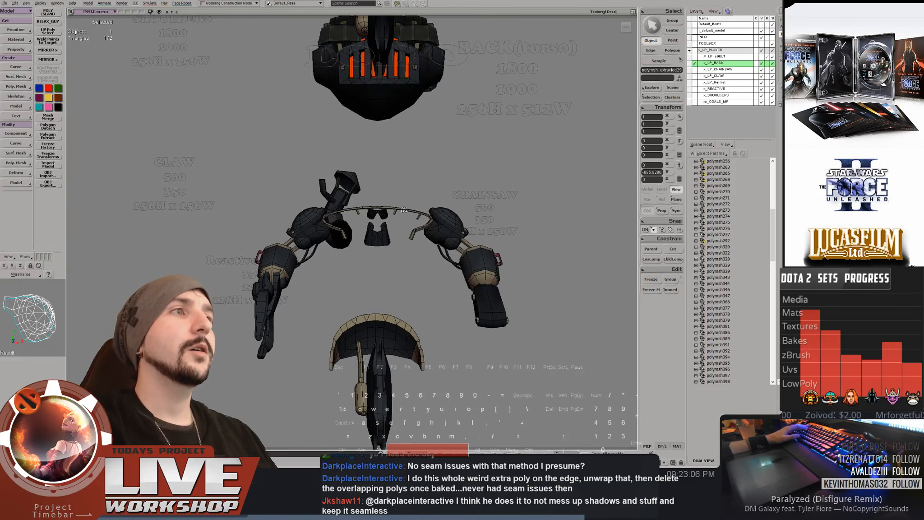
{"action": "left_click", "coordinate": [382, 215]}
{"action": "key", "text": "space"}
{"action": "middle_click_drag", "start_coordinate": [392, 129], "coordinate": [290, 117]}
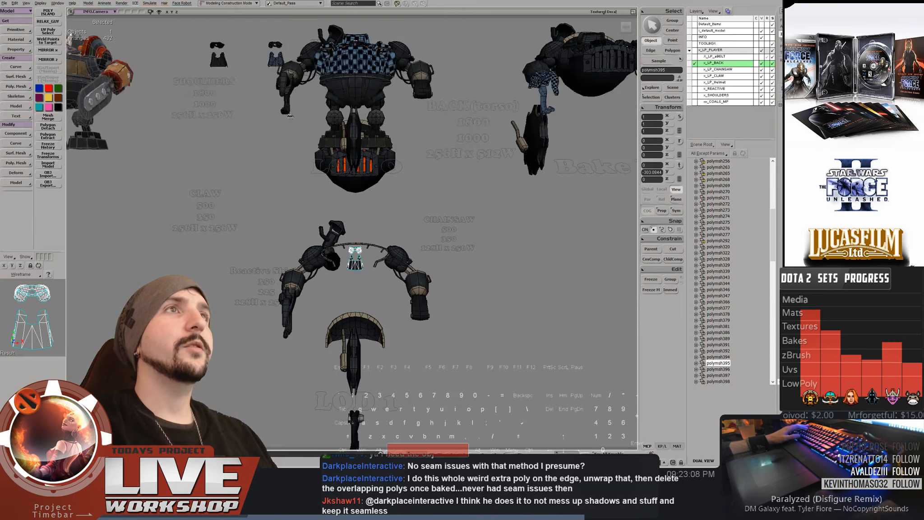
{"action": "right_click_drag", "start_coordinate": [290, 116], "coordinate": [309, 118]}
{"action": "middle_click_drag", "start_coordinate": [309, 118], "coordinate": [361, 151]}
{"action": "key", "text": "f"}
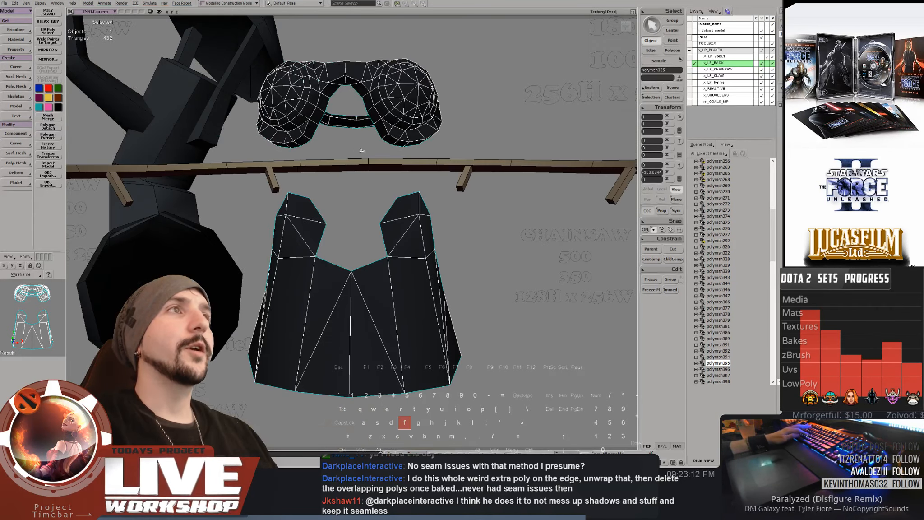
Show the TOOLBOX layer and frame its pieces around the stacked shells above the robot, leaving nothing selected
{"action": "right_click_drag", "start_coordinate": [362, 150], "coordinate": [394, 128]}
{"action": "middle_click_drag", "start_coordinate": [394, 128], "coordinate": [311, 94]}
{"action": "left_click_drag", "start_coordinate": [312, 94], "coordinate": [313, 202]}
{"action": "right_click_drag", "start_coordinate": [314, 202], "coordinate": [332, 201]}
{"action": "middle_click_drag", "start_coordinate": [332, 201], "coordinate": [399, 164]}
{"action": "left_click_drag", "start_coordinate": [399, 165], "coordinate": [373, 215]}
{"action": "left_click_drag", "start_coordinate": [367, 169], "coordinate": [344, 190]}
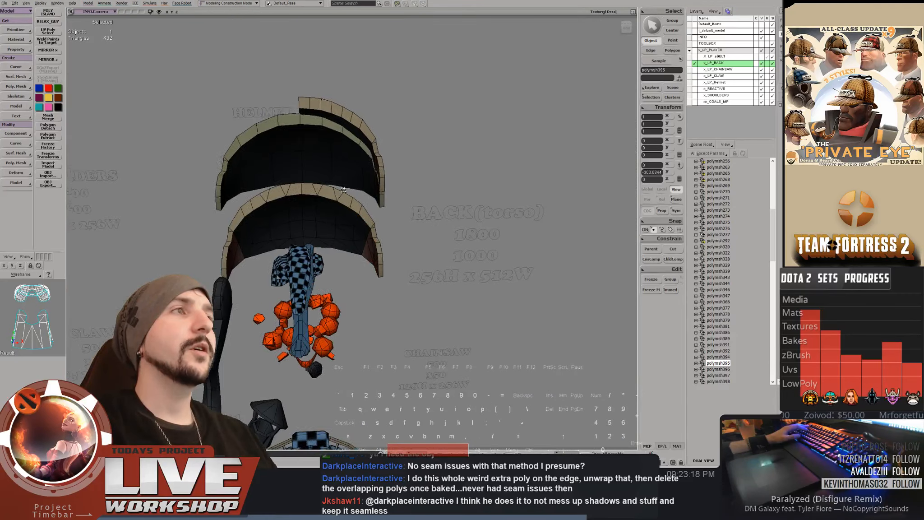
{"action": "middle_click_drag", "start_coordinate": [343, 189], "coordinate": [295, 184]}
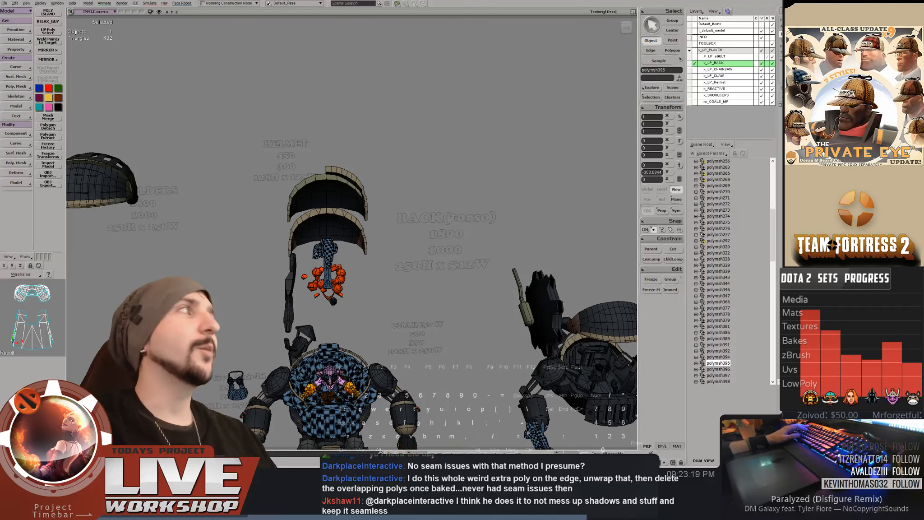
{"action": "left_click", "coordinate": [762, 44]}
{"action": "right_click_drag", "start_coordinate": [474, 156], "coordinate": [425, 124]}
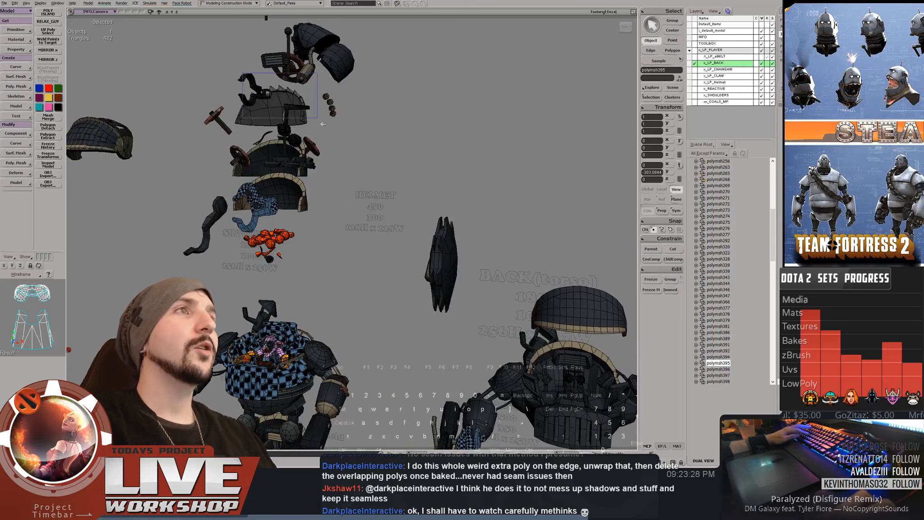
{"action": "left_click_drag", "start_coordinate": [323, 124], "coordinate": [332, 128]}
{"action": "key", "text": "f"}
{"action": "left_click", "coordinate": [573, 109]}
Examine the toolbox parts and the separated robot assemblies around the textured main model
{"action": "right_click_drag", "start_coordinate": [573, 110], "coordinate": [496, 184]}
{"action": "middle_click_drag", "start_coordinate": [496, 184], "coordinate": [188, 111]}
{"action": "left_click_drag", "start_coordinate": [188, 111], "coordinate": [319, 69]}
{"action": "middle_click_drag", "start_coordinate": [366, 101], "coordinate": [269, 83]}
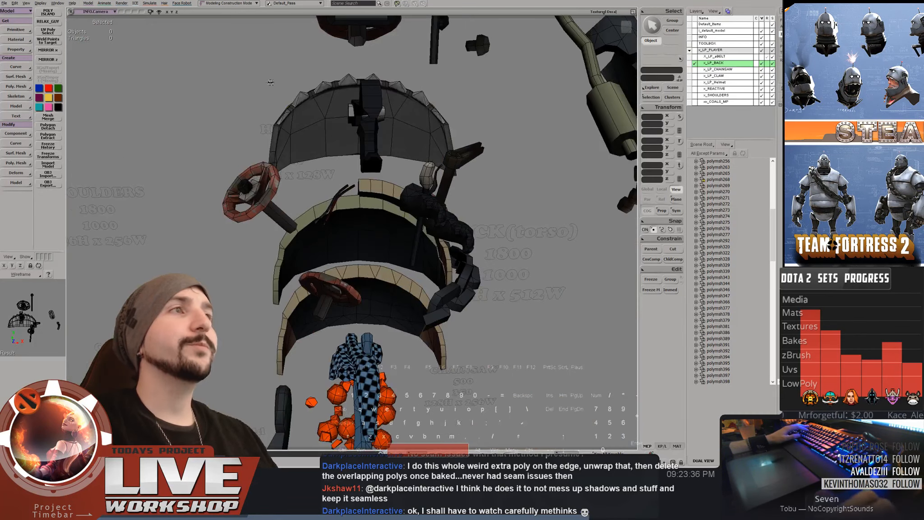
{"action": "right_click_drag", "start_coordinate": [269, 82], "coordinate": [370, 93]}
{"action": "middle_click_drag", "start_coordinate": [370, 92], "coordinate": [340, 89]}
{"action": "key", "text": "space"}
{"action": "left_click_drag", "start_coordinate": [339, 89], "coordinate": [398, 155]}
{"action": "middle_click_drag", "start_coordinate": [398, 140], "coordinate": [364, 127]}
{"action": "left_click_drag", "start_coordinate": [364, 128], "coordinate": [379, 64]}
{"action": "right_click_drag", "start_coordinate": [379, 64], "coordinate": [384, 130]}
{"action": "left_click_drag", "start_coordinate": [383, 131], "coordinate": [384, 77]}
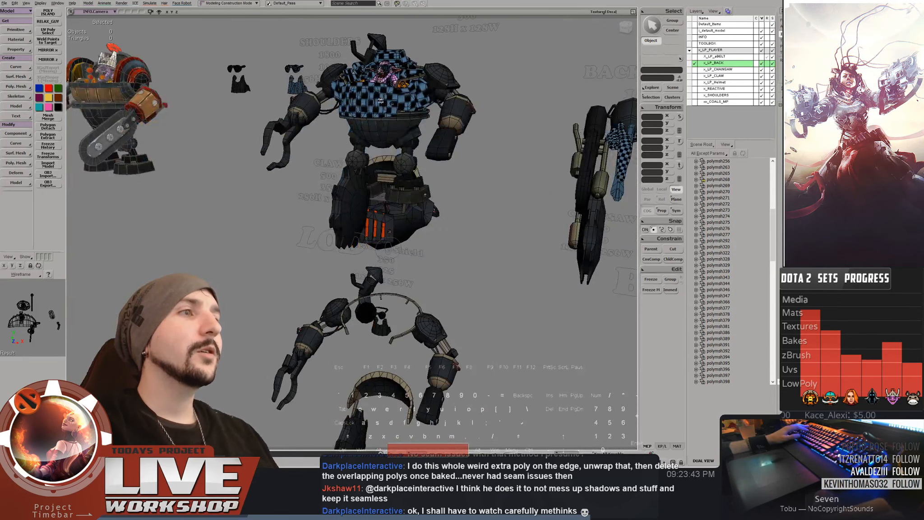
Select the merged goggles-and-vest mesh on the checkered robot's pilot and save the scene
{"action": "middle_click_drag", "start_coordinate": [381, 101], "coordinate": [451, 82]}
{"action": "left_click_drag", "start_coordinate": [451, 81], "coordinate": [467, 146]}
{"action": "key", "text": "space"}
{"action": "left_click", "coordinate": [386, 140]}
{"action": "left_click_drag", "start_coordinate": [377, 117], "coordinate": [396, 125]}
{"action": "middle_click_drag", "start_coordinate": [396, 126], "coordinate": [429, 288]}
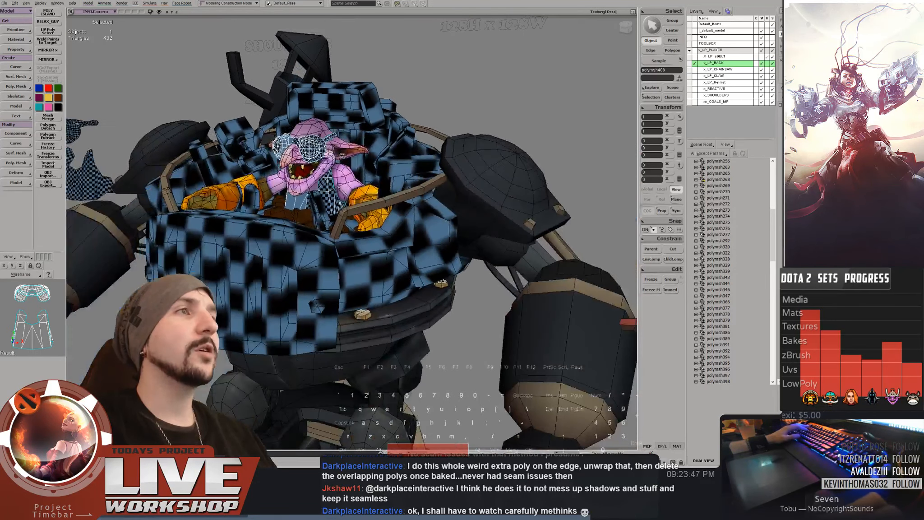
{"action": "key", "text": "ctrl+s"}
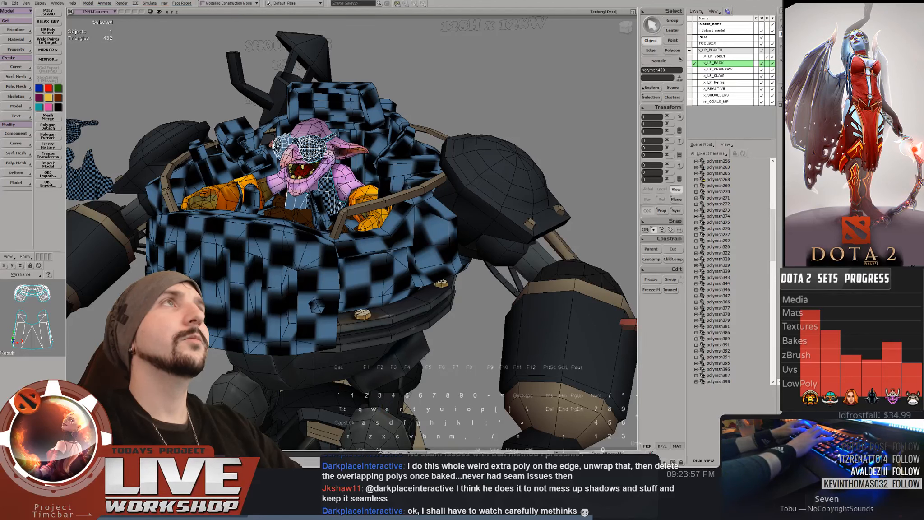
{"action": "key", "text": "r"}
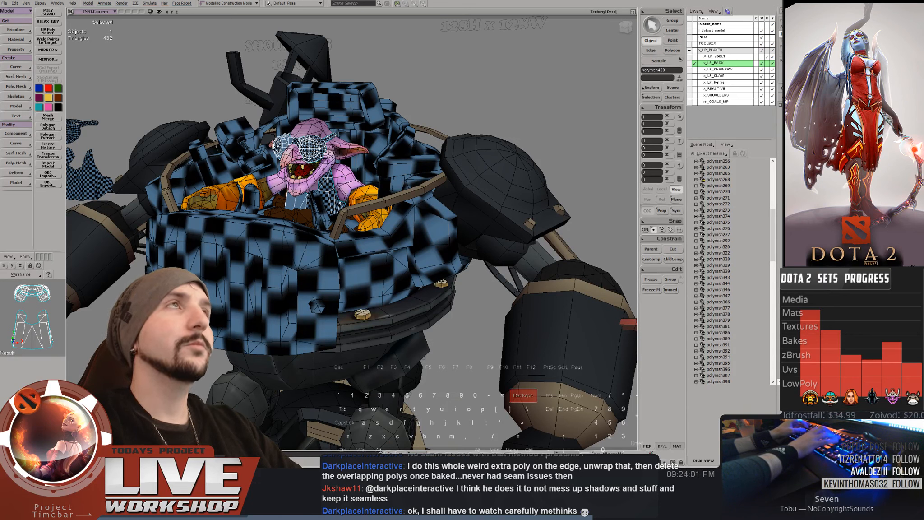
{"action": "type", "text": "rt xu"}
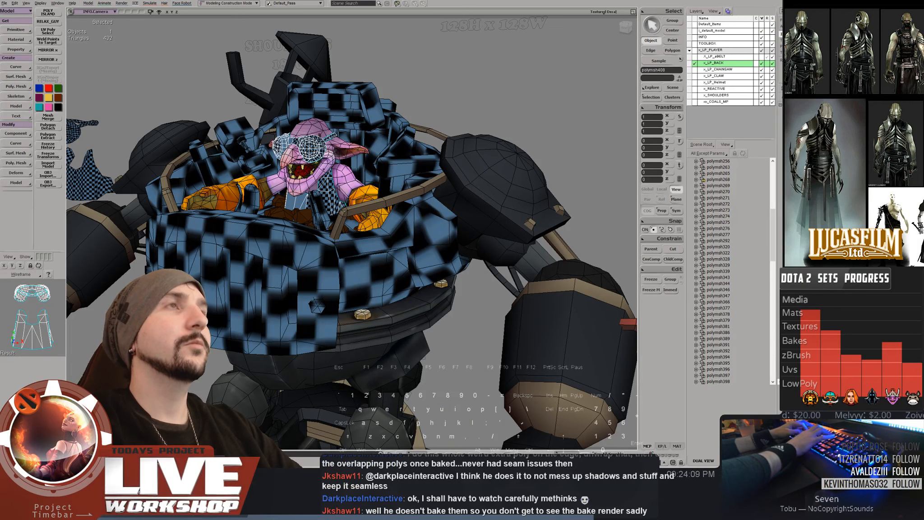
{"action": "type", "text": "fu"}
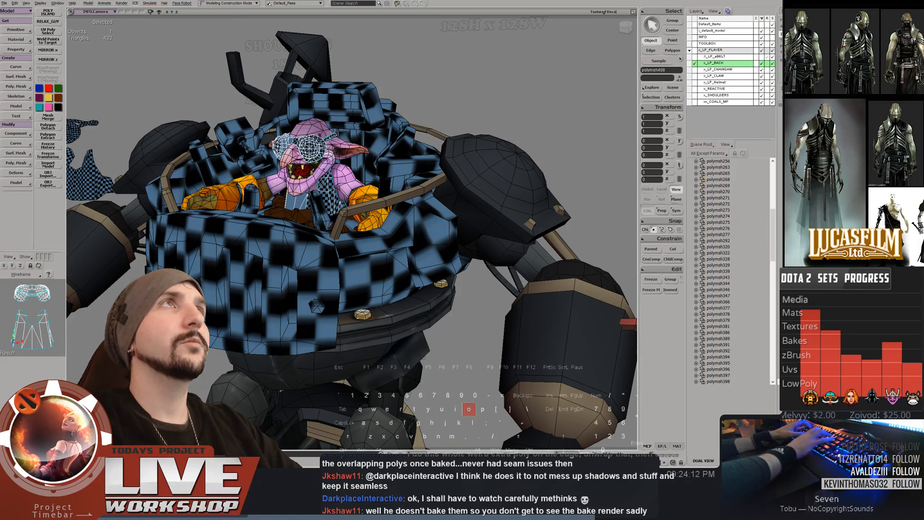
{"action": "type", "text": "w"}
{"action": "key", "text": "BackSpace"}
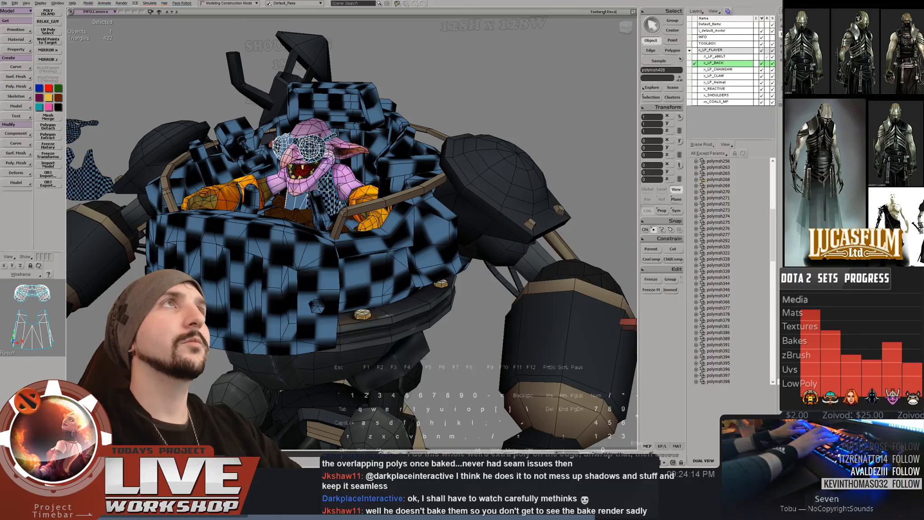
{"action": "type", "text": "o "}
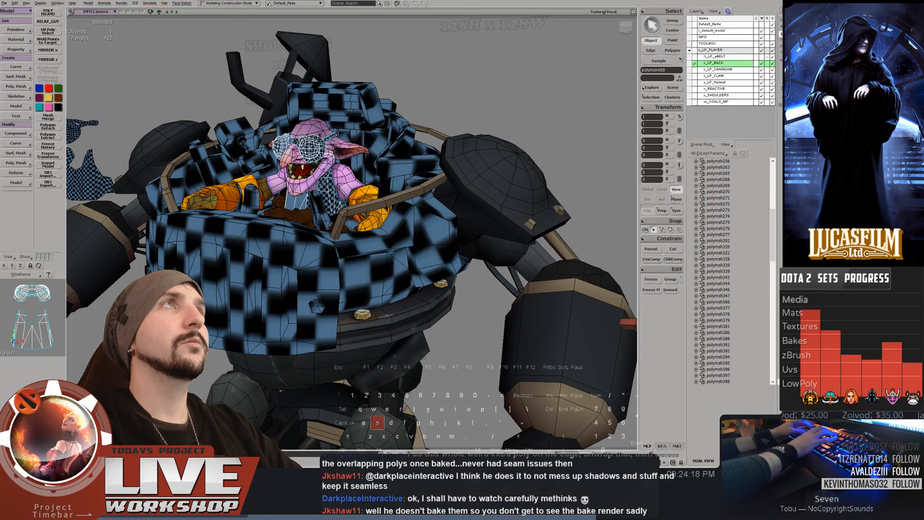
{"action": "type", "text": "s en"}
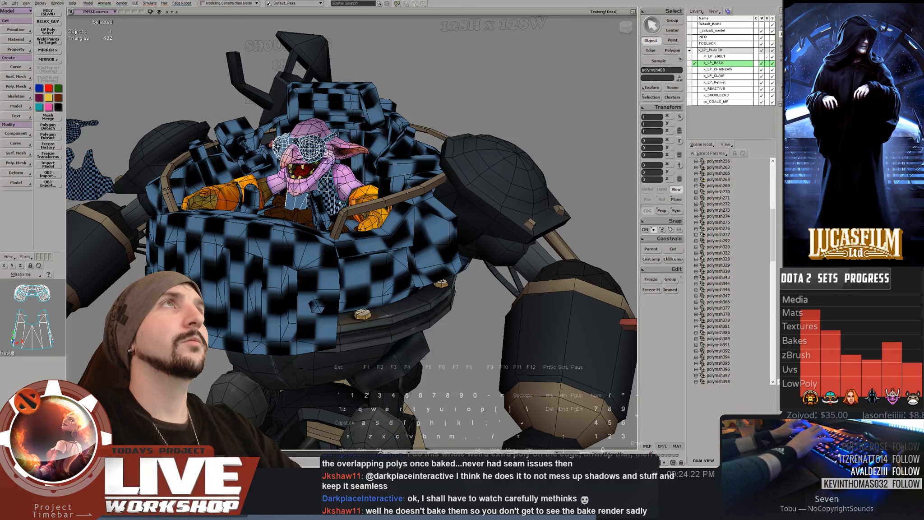
{"action": "type", "text": " h"}
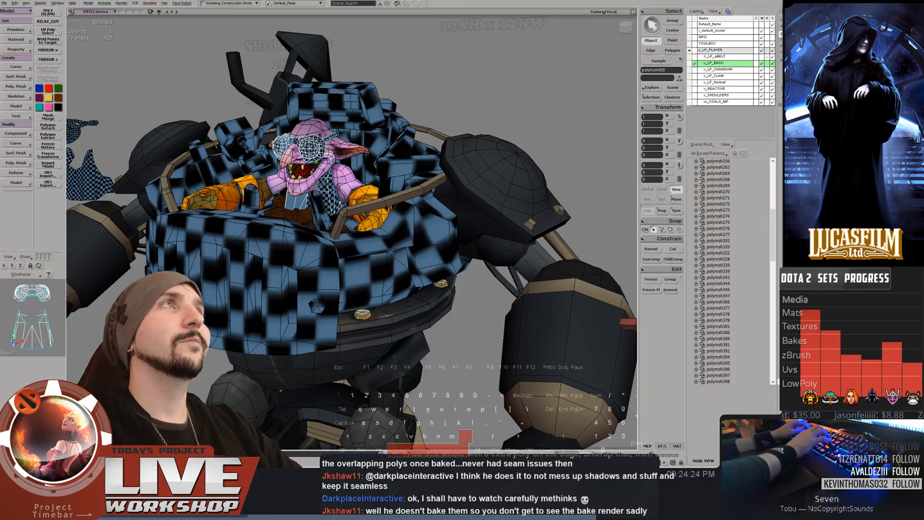
{"action": "key", "text": "Return"}
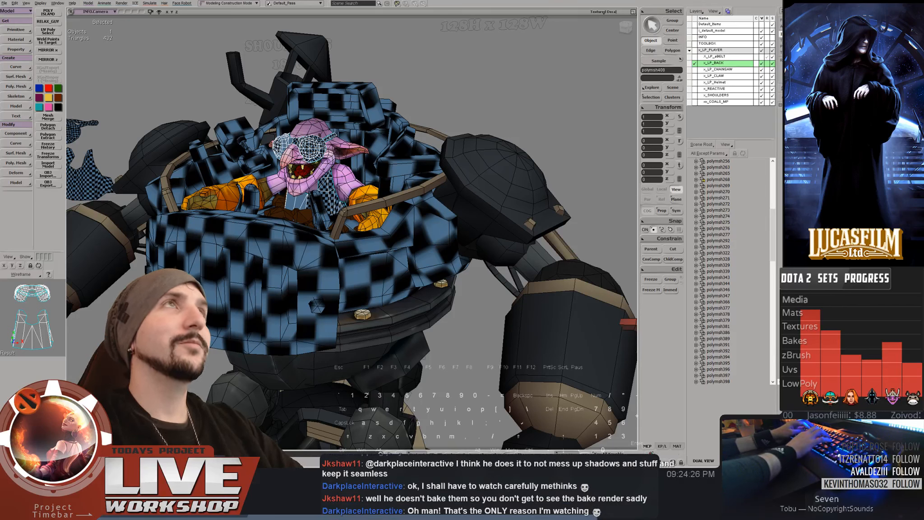
{"action": "type", "text": "a t rs"}
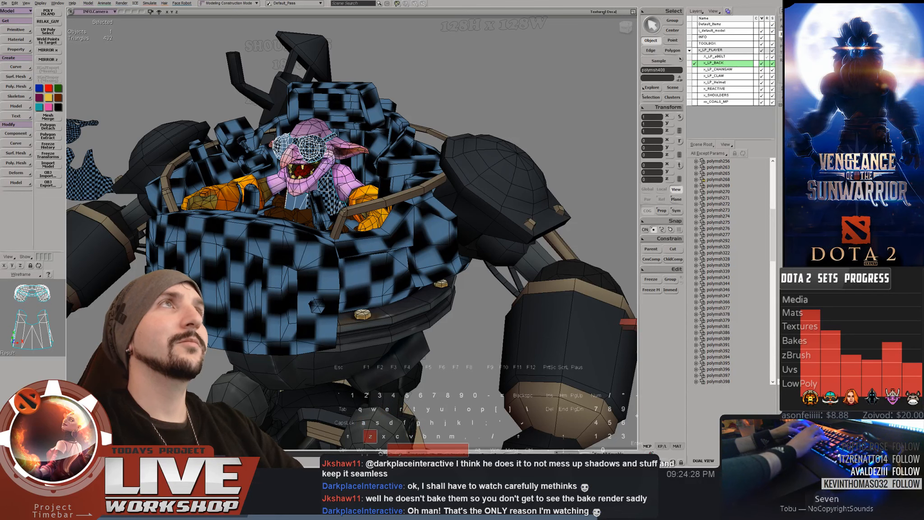
{"action": "type", "text": " re"}
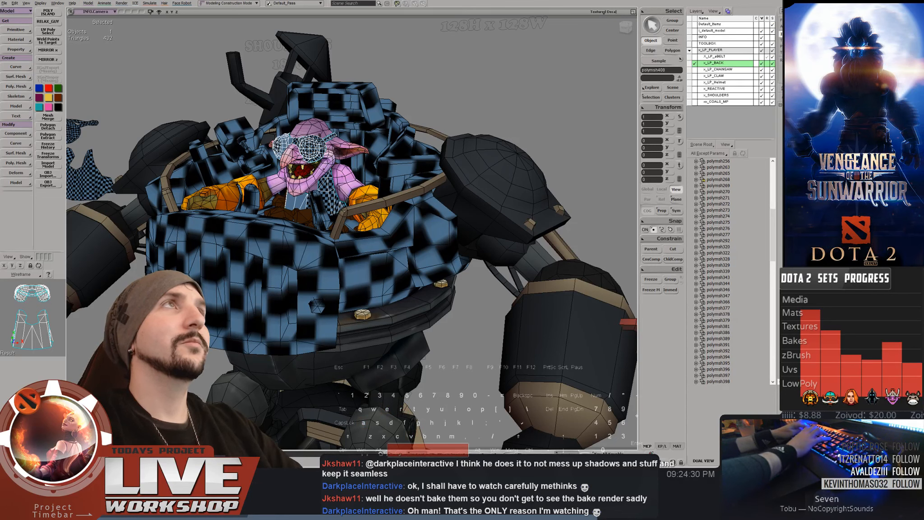
{"action": "type", "text": " e."}
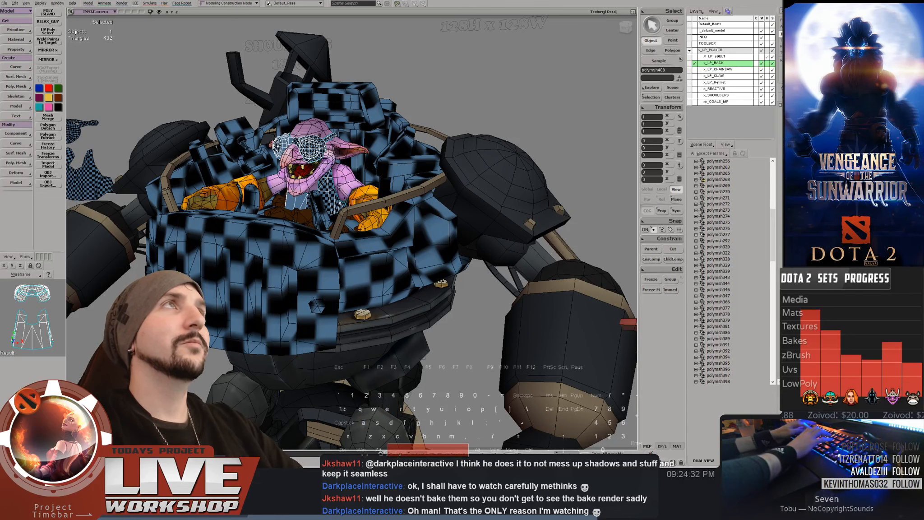
{"action": "type", "text": " t"}
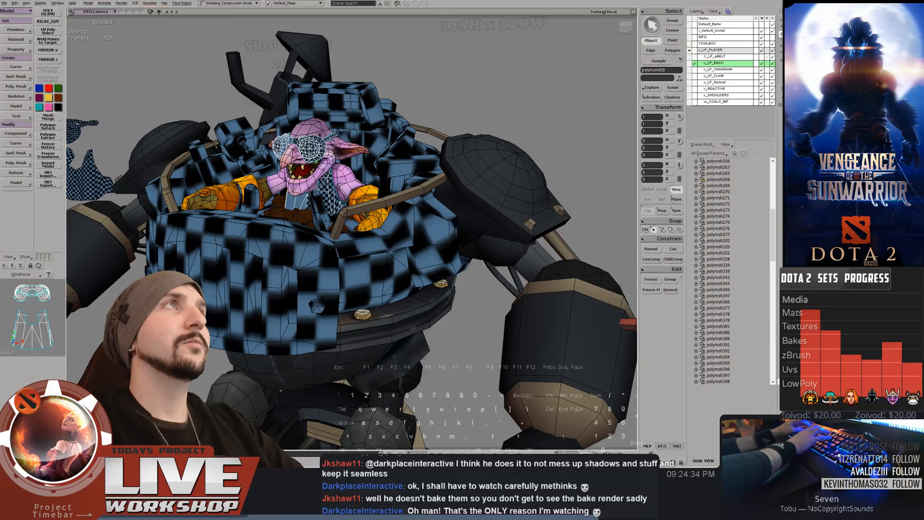
{"action": "key", "text": "BackSpace"}
{"action": "type", "text": "yoi"}
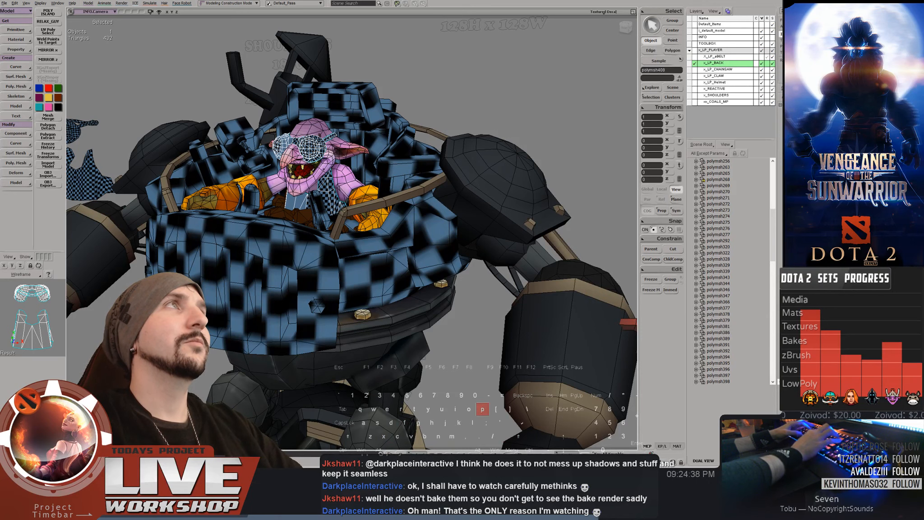
Deselect the goggles-and-vest mesh, keeping the textured robot's cockpit and upper body in view
{"action": "middle_click_drag", "start_coordinate": [426, 108], "coordinate": [304, 167]}
{"action": "left_click_drag", "start_coordinate": [304, 167], "coordinate": [330, 131]}
{"action": "key", "text": "space"}
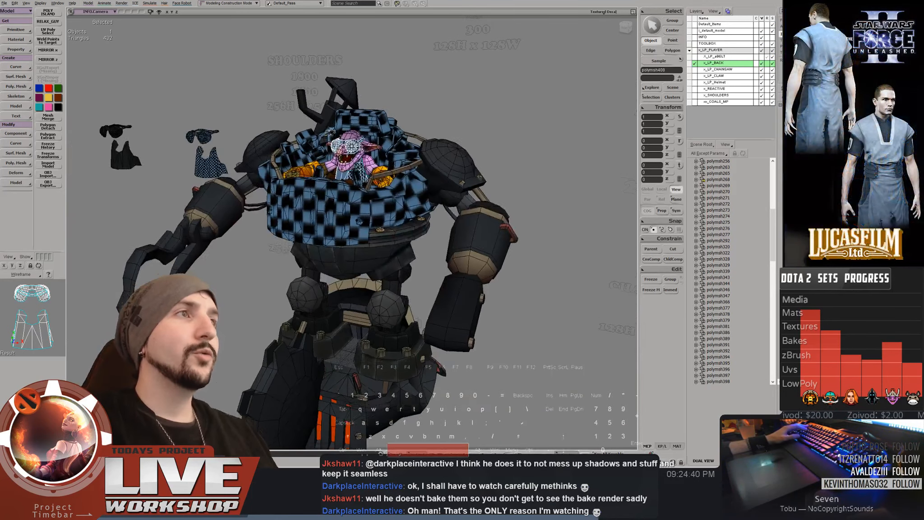
{"action": "right_click_drag", "start_coordinate": [331, 131], "coordinate": [322, 203]}
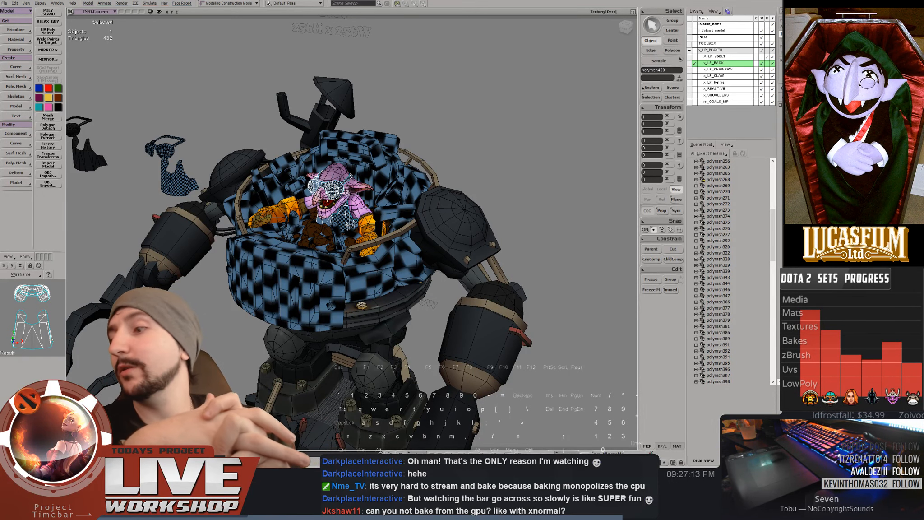
{"action": "key", "text": "space"}
{"action": "left_click", "coordinate": [377, 122]}
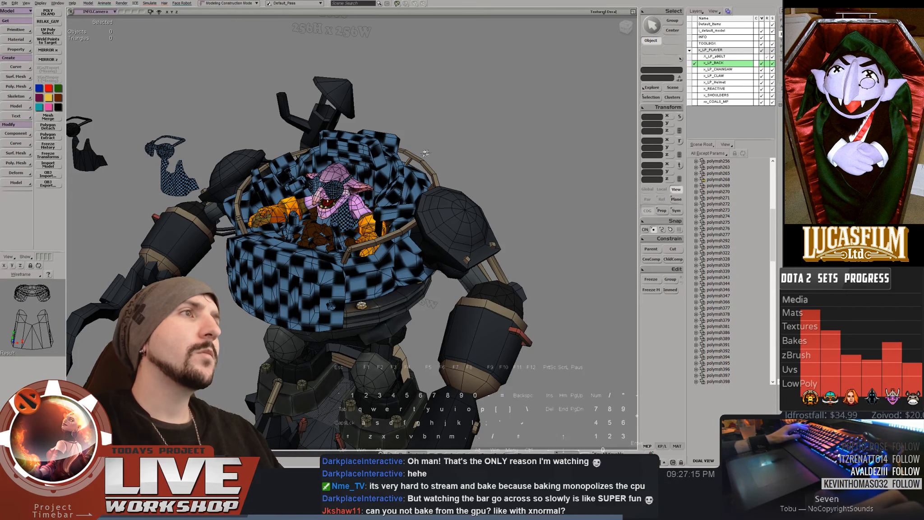
Select the coals inside the pilot's cockpit and the separate coal cluster above the robot to compare their triangle counts
{"action": "right_click_drag", "start_coordinate": [377, 124], "coordinate": [388, 189]}
{"action": "middle_click_drag", "start_coordinate": [388, 189], "coordinate": [316, 234]}
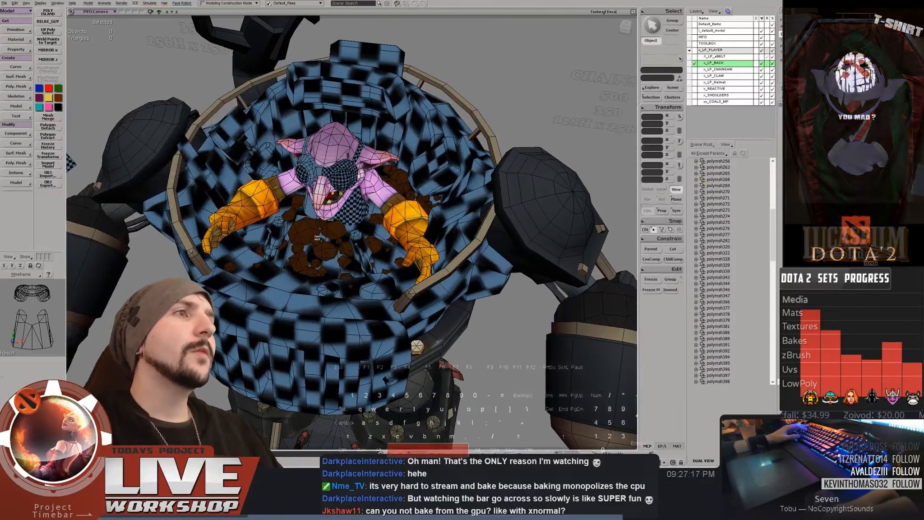
{"action": "left_click", "coordinate": [309, 237]}
{"action": "middle_click_drag", "start_coordinate": [320, 142], "coordinate": [288, 149]}
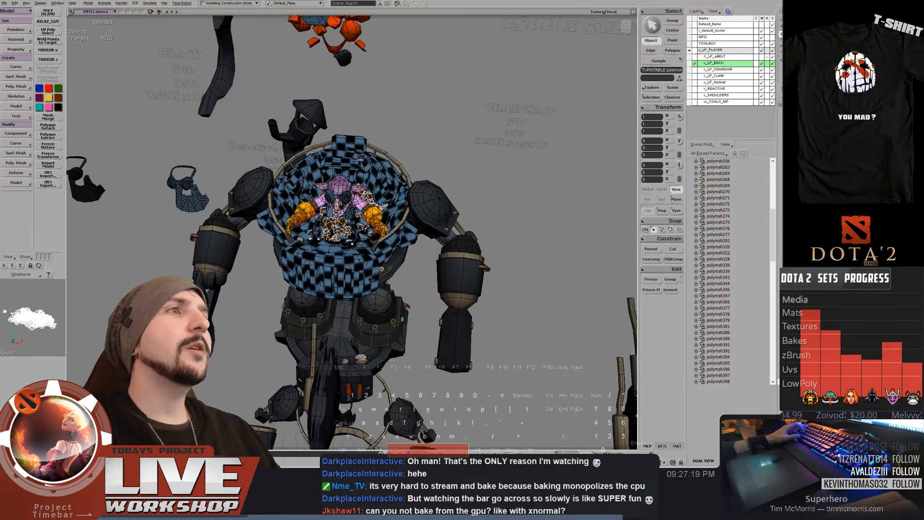
{"action": "left_click_drag", "start_coordinate": [311, 135], "coordinate": [318, 198]}
{"action": "middle_click_drag", "start_coordinate": [318, 199], "coordinate": [338, 181]}
{"action": "key", "text": "space"}
{"action": "left_click", "coordinate": [343, 124]}
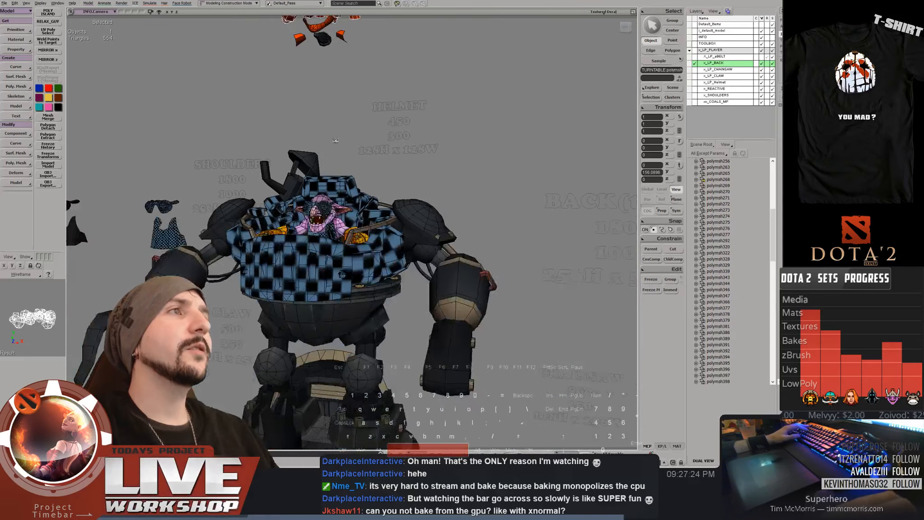
Try lifting the brown coals out of the cockpit to above the pilot's head, and undo the move
{"action": "right_click_drag", "start_coordinate": [335, 141], "coordinate": [328, 181]}
{"action": "middle_click_drag", "start_coordinate": [328, 180], "coordinate": [311, 203]}
{"action": "right_click_drag", "start_coordinate": [311, 203], "coordinate": [354, 236]}
{"action": "left_click", "coordinate": [310, 241]}
{"action": "middle_click_drag", "start_coordinate": [354, 236], "coordinate": [343, 212]}
{"action": "key", "text": "F4"}
{"action": "key", "text": "F4"}
{"action": "left_click_drag", "start_coordinate": [353, 180], "coordinate": [352, 97]}
{"action": "key", "text": "space"}
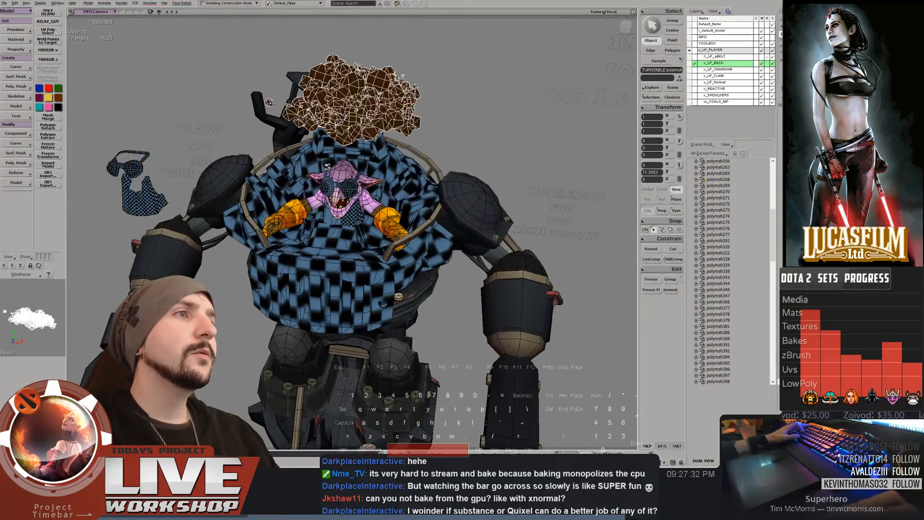
{"action": "middle_click_drag", "start_coordinate": [352, 97], "coordinate": [375, 135]}
{"action": "right_click_drag", "start_coordinate": [375, 135], "coordinate": [368, 213]}
{"action": "key", "text": "ctrl+z"}
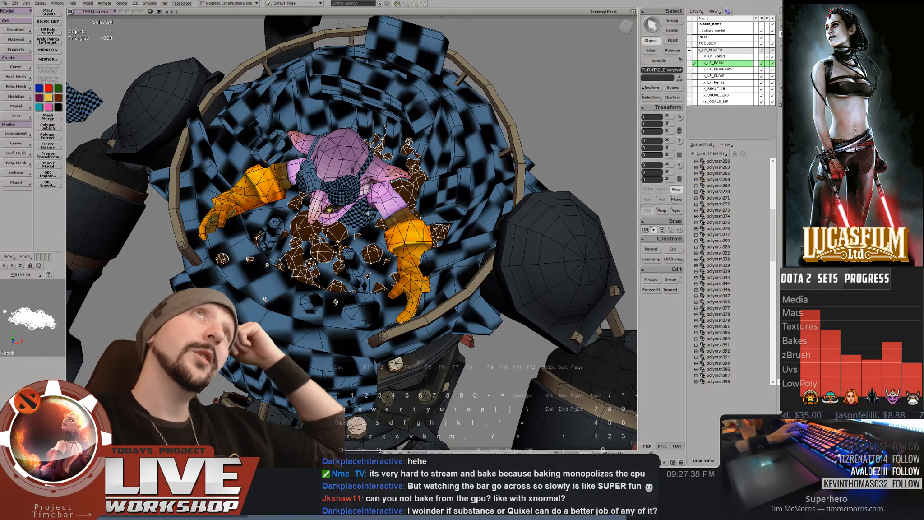
Switch to ZBrush and save the Lina princess ZTool under its existing name, overwriting the file
{"action": "key", "text": "alt+Tab"}
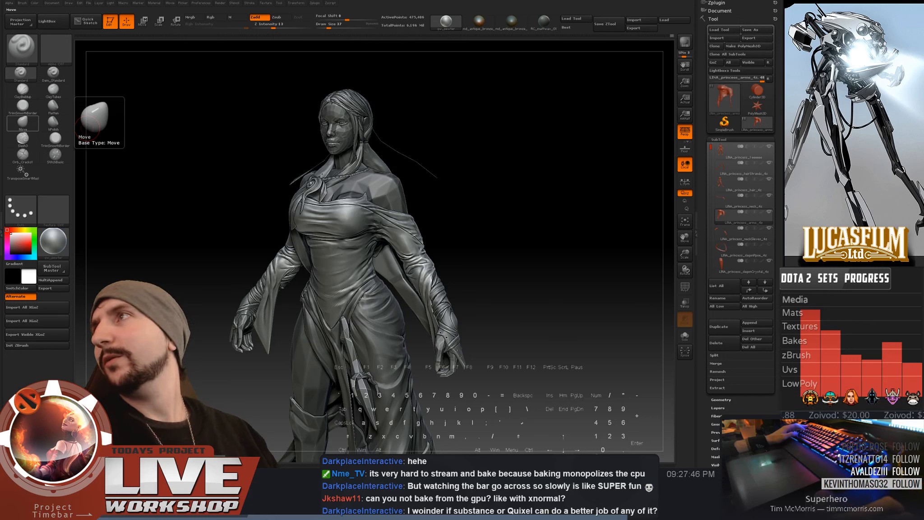
{"action": "left_click_drag", "start_coordinate": [525, 187], "coordinate": [497, 175]}
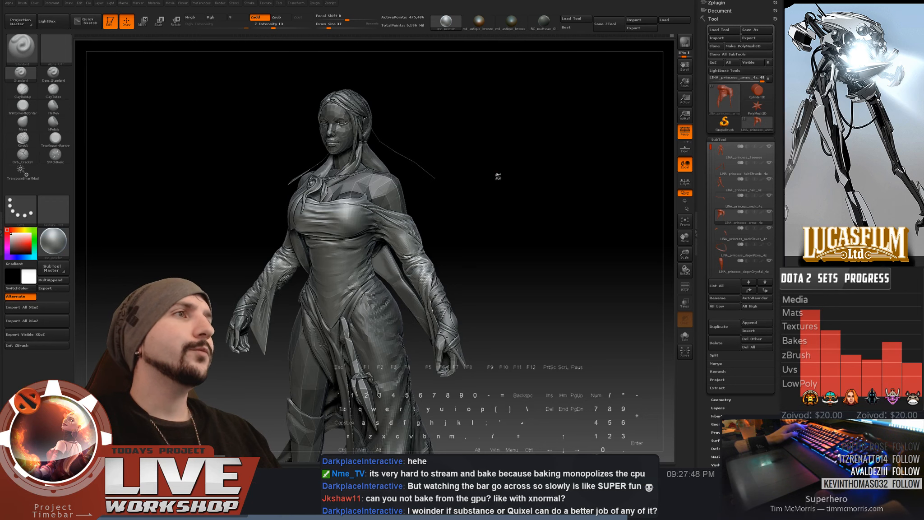
{"action": "key", "text": "ctrl+s"}
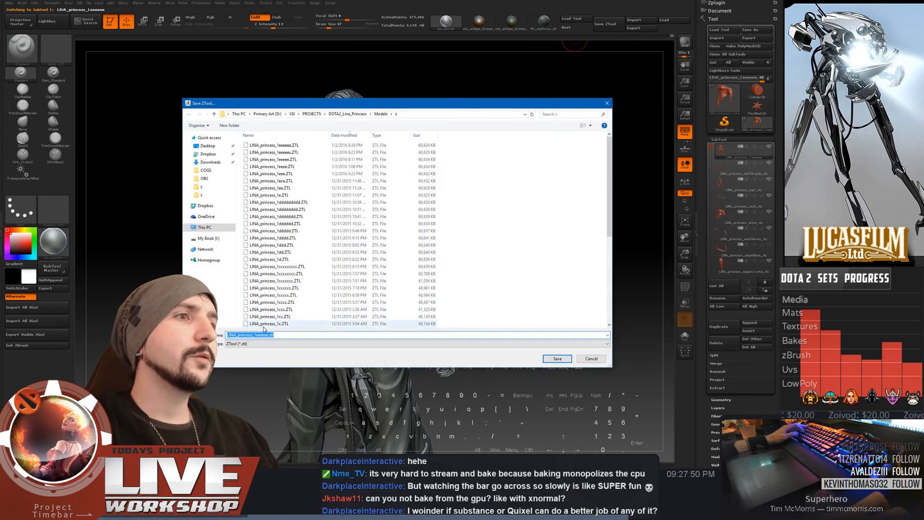
{"action": "left_click", "coordinate": [557, 358]}
{"action": "left_click", "coordinate": [419, 234]}
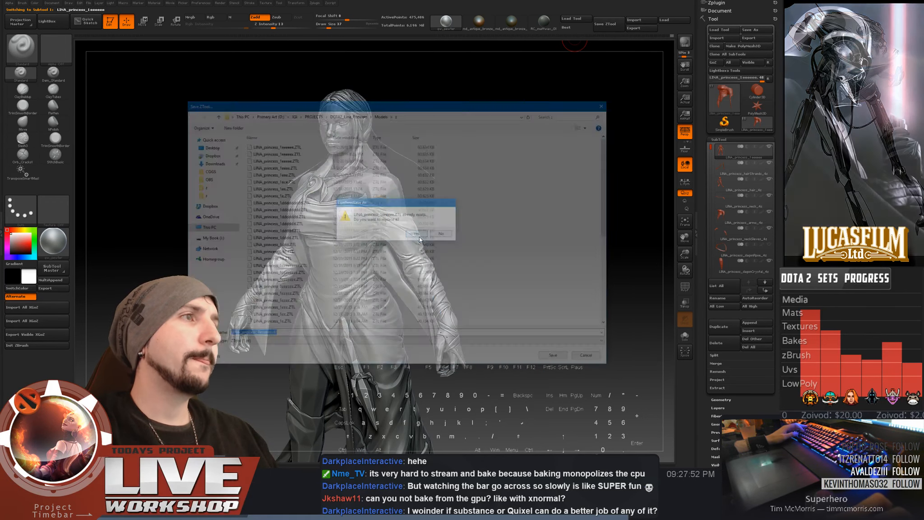
Load timber_boiler_2cccc.ZTL from the Models\z folder of the DOTA2_Timbersaw_boiler project
{"action": "left_click", "coordinate": [572, 20]}
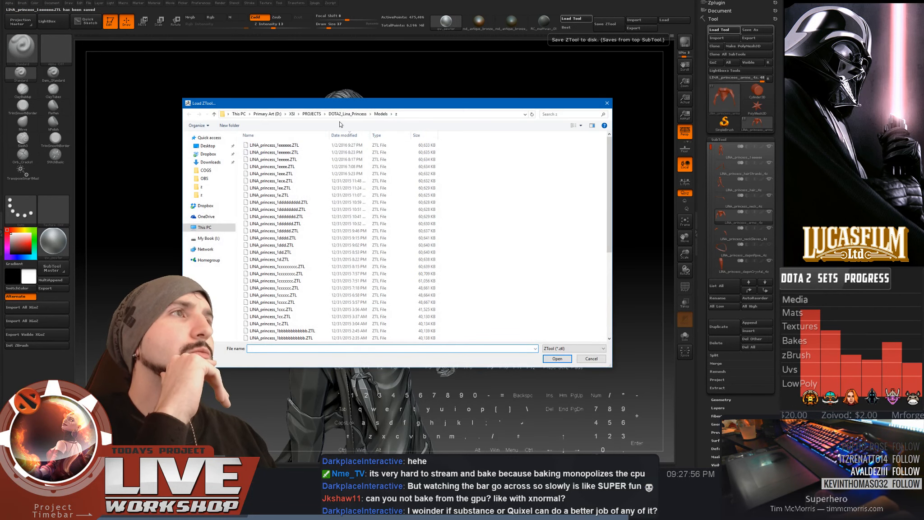
{"action": "left_click", "coordinate": [311, 114]}
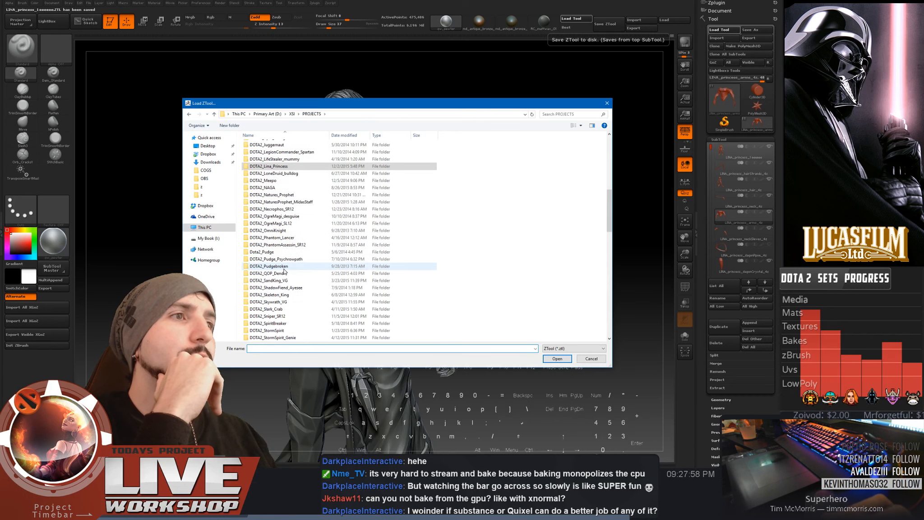
{"action": "scroll", "coordinate": [278, 311], "scroll_direction": "down", "scroll_amount": 2}
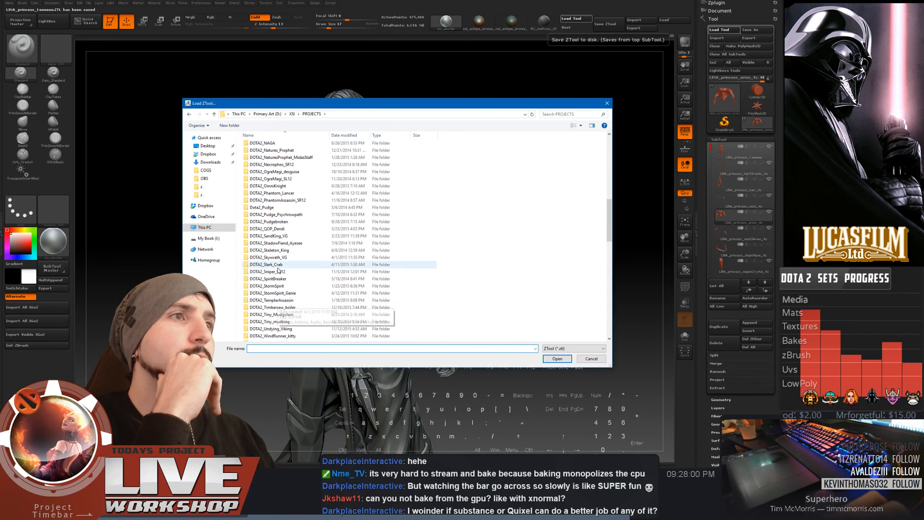
{"action": "double_click", "coordinate": [273, 307]}
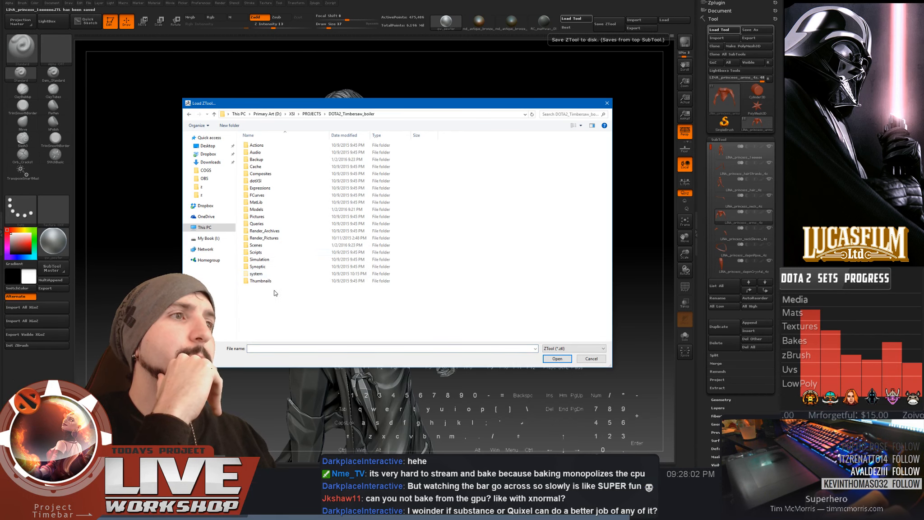
{"action": "double_click", "coordinate": [257, 209]}
{"action": "double_click", "coordinate": [259, 152]}
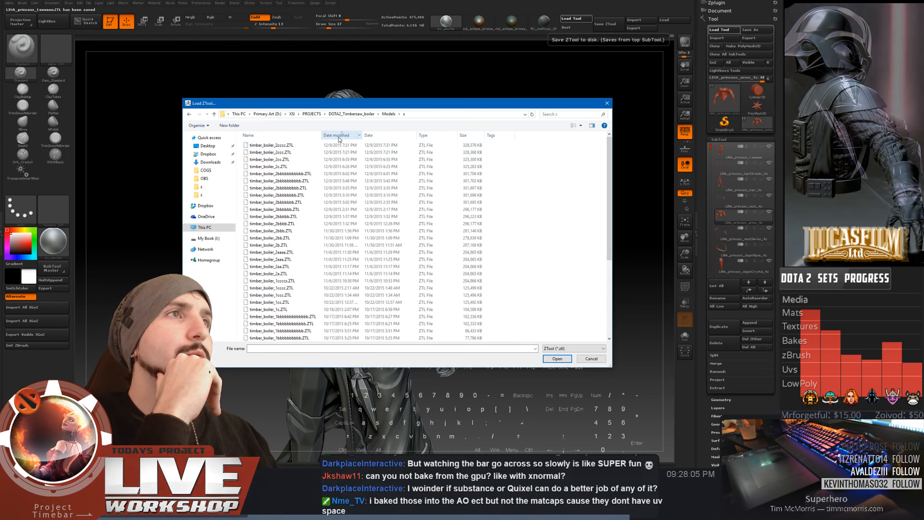
{"action": "double_click", "coordinate": [271, 146]}
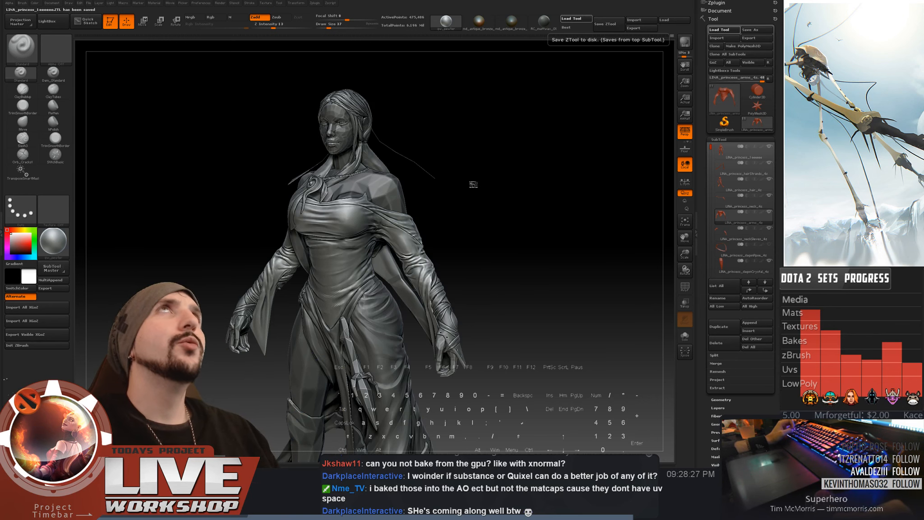
Switch back to Softimage and bring the whole lineup of robot assemblies into view
{"action": "key", "text": "alt+Tab"}
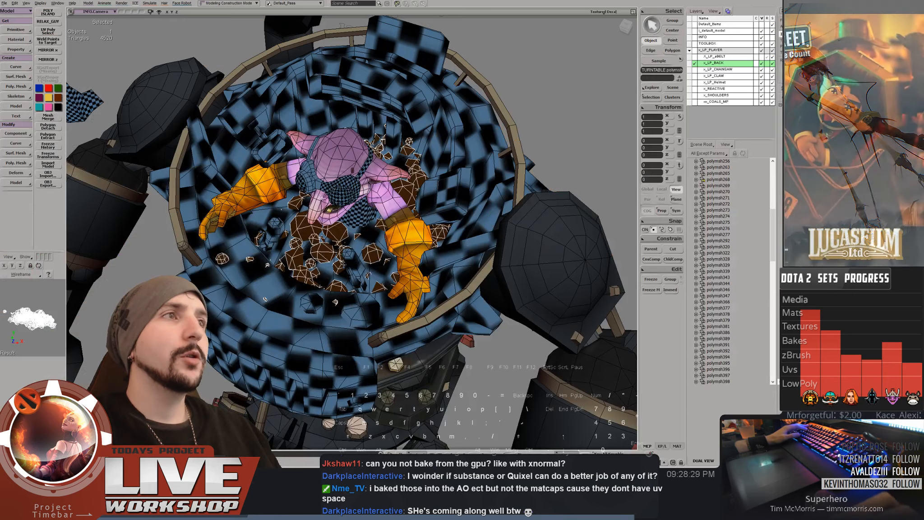
{"action": "middle_click_drag", "start_coordinate": [361, 280], "coordinate": [364, 208]}
{"action": "scroll", "coordinate": [368, 238], "scroll_direction": "down", "scroll_amount": 8}
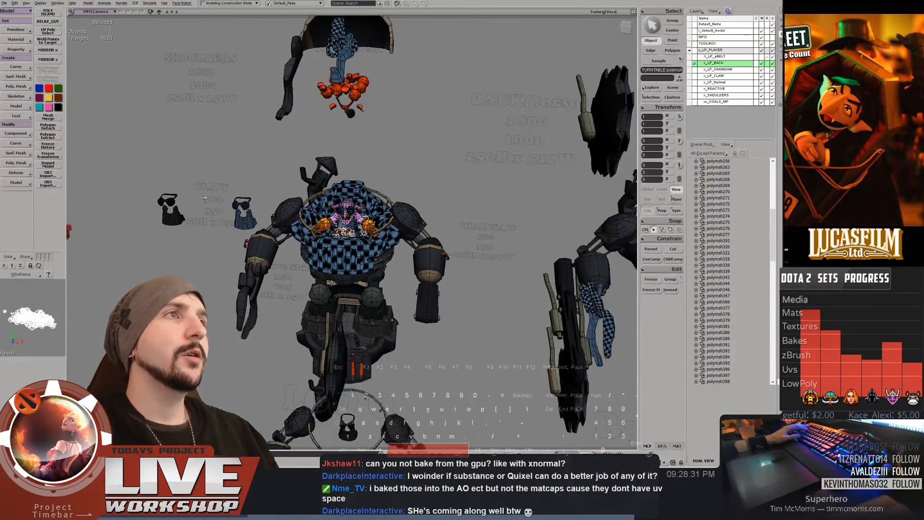
Try moving the dark grilled shell down from the robot's legs, and undo the moves
{"action": "middle_click_drag", "start_coordinate": [368, 238], "coordinate": [388, 181]}
{"action": "scroll", "coordinate": [317, 183], "scroll_direction": "up", "scroll_amount": 5}
{"action": "left_click", "coordinate": [352, 187]}
{"action": "key", "text": "v"}
{"action": "left_click_drag", "start_coordinate": [388, 180], "coordinate": [387, 293]}
{"action": "key", "text": "ctrl+z"}
{"action": "middle_click_drag", "start_coordinate": [387, 293], "coordinate": [356, 266]}
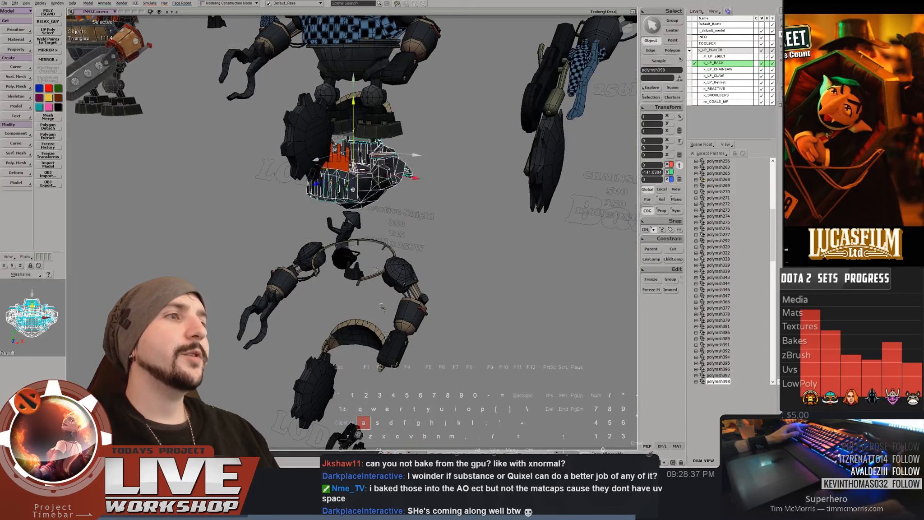
{"action": "left_click_drag", "start_coordinate": [356, 140], "coordinate": [358, 240]}
{"action": "key", "text": "ctrl+z"}
{"action": "middle_click_drag", "start_coordinate": [357, 239], "coordinate": [356, 127]}
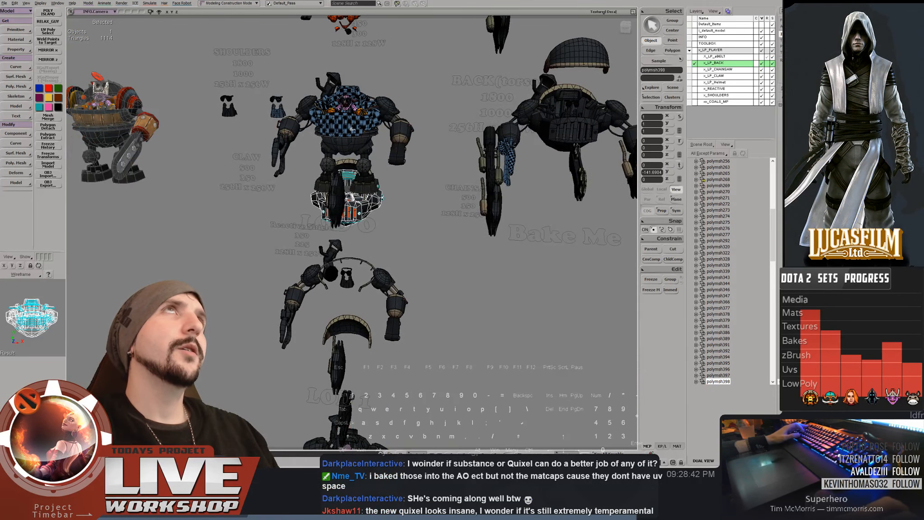
Select the checkered torso shell and the dark grilled shell in turn to compare their triangle counts
{"action": "left_click", "coordinate": [352, 128]}
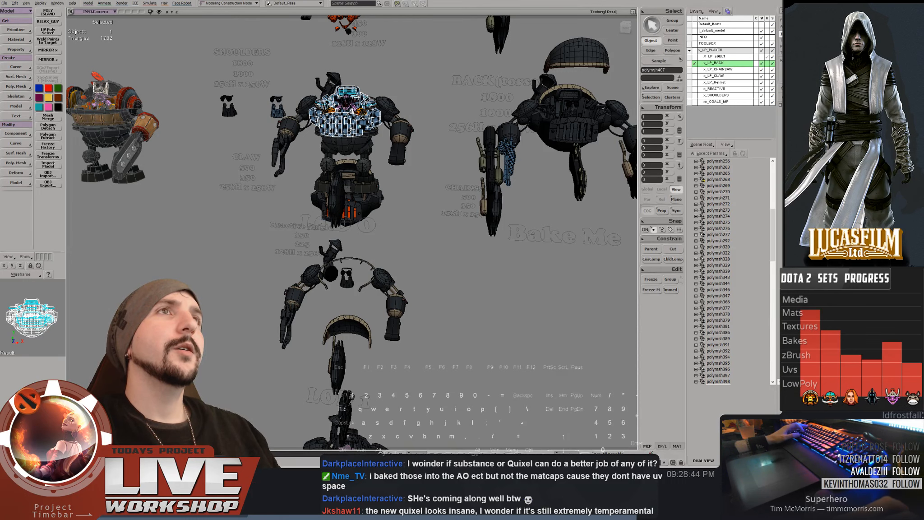
{"action": "middle_click_drag", "start_coordinate": [366, 176], "coordinate": [424, 223]}
{"action": "left_click", "coordinate": [381, 221]}
{"action": "left_click", "coordinate": [377, 121]}
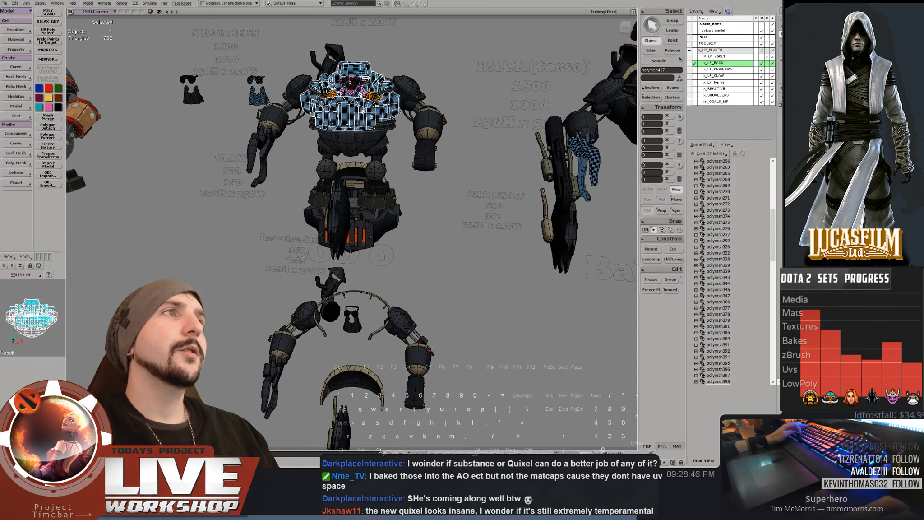
{"action": "key", "text": "ctrl+z"}
{"action": "middle_click_drag", "start_coordinate": [383, 140], "coordinate": [389, 179]}
{"action": "key", "text": "space"}
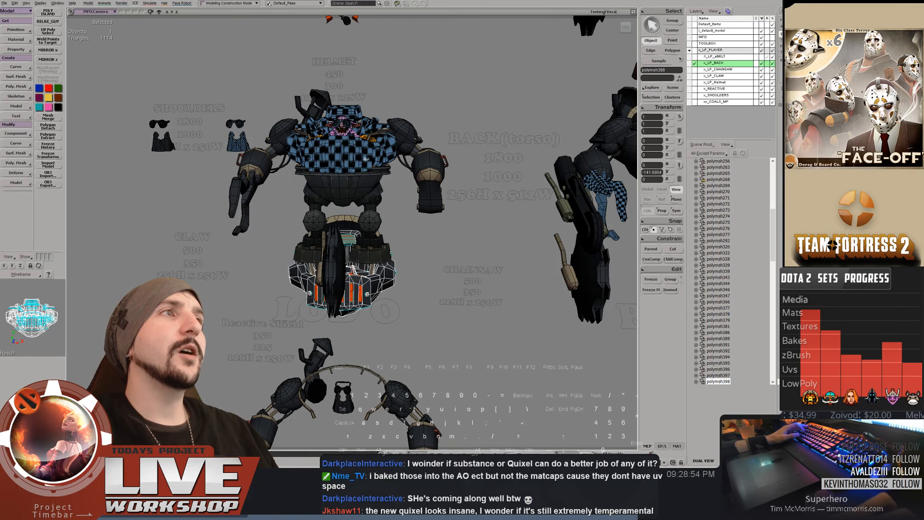
Try raising the checkered torso shell above the robot, and undo the move
{"action": "left_click", "coordinate": [367, 157]}
{"action": "key", "text": "a"}
{"action": "middle_click_drag", "start_coordinate": [376, 174], "coordinate": [376, 118]}
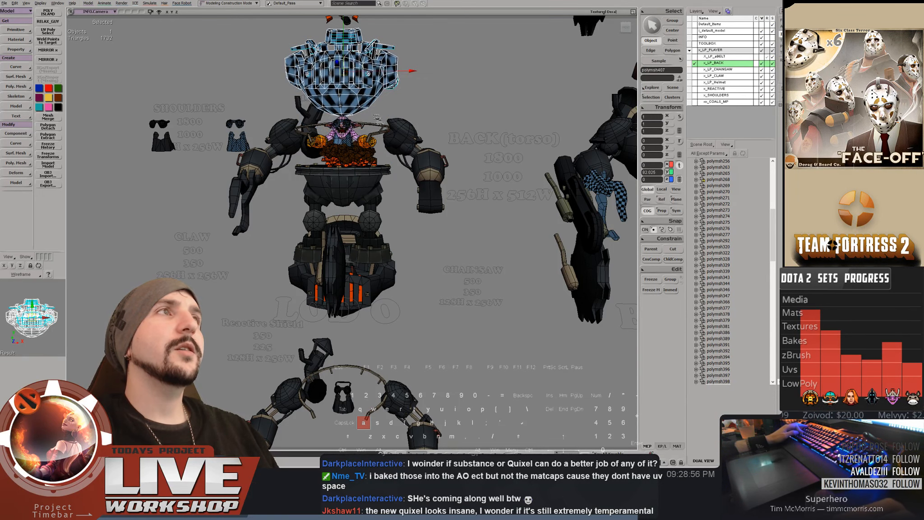
{"action": "key", "text": "ctrl+z"}
{"action": "key", "text": "space"}
{"action": "left_click_drag", "start_coordinate": [378, 120], "coordinate": [371, 165]}
Add the cockpit coals to the checkered shell's selection and check the combined triangle count
{"action": "middle_click_drag", "start_coordinate": [372, 166], "coordinate": [434, 222]}
{"action": "left_click", "coordinate": [338, 222], "text": "shift"}
{"action": "key", "text": "space"}
{"action": "middle_click_drag", "start_coordinate": [370, 253], "coordinate": [390, 370]}
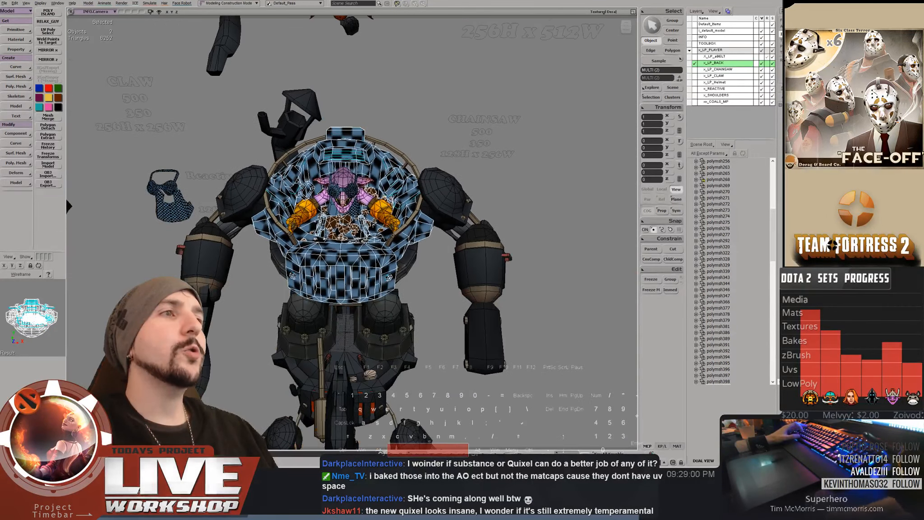
{"action": "left_click_drag", "start_coordinate": [389, 370], "coordinate": [382, 219]}
{"action": "middle_click_drag", "start_coordinate": [381, 218], "coordinate": [433, 275]}
{"action": "right_click_drag", "start_coordinate": [433, 275], "coordinate": [455, 231]}
{"action": "key", "text": "space"}
{"action": "key", "text": "space"}
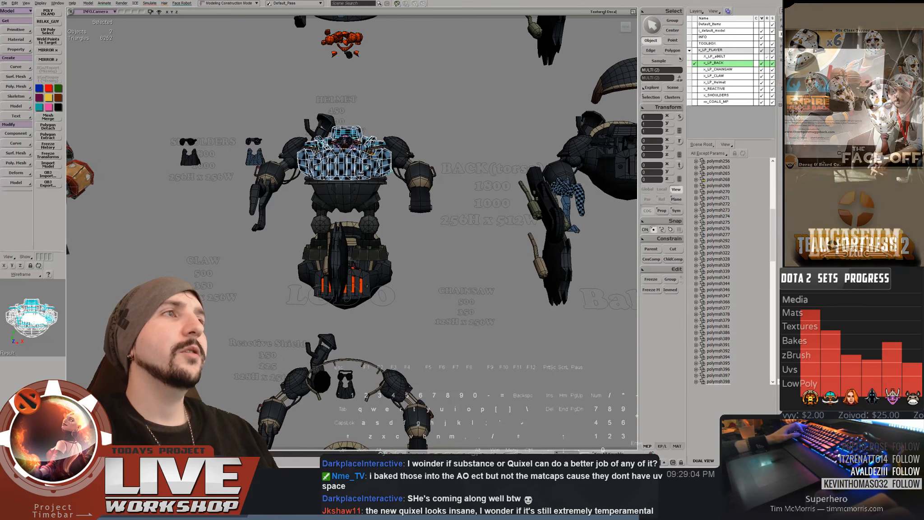
Reduce the selection to the checkered shell alone and examine the robot and the assemblies beneath it from several angles
{"action": "key", "text": "4"}
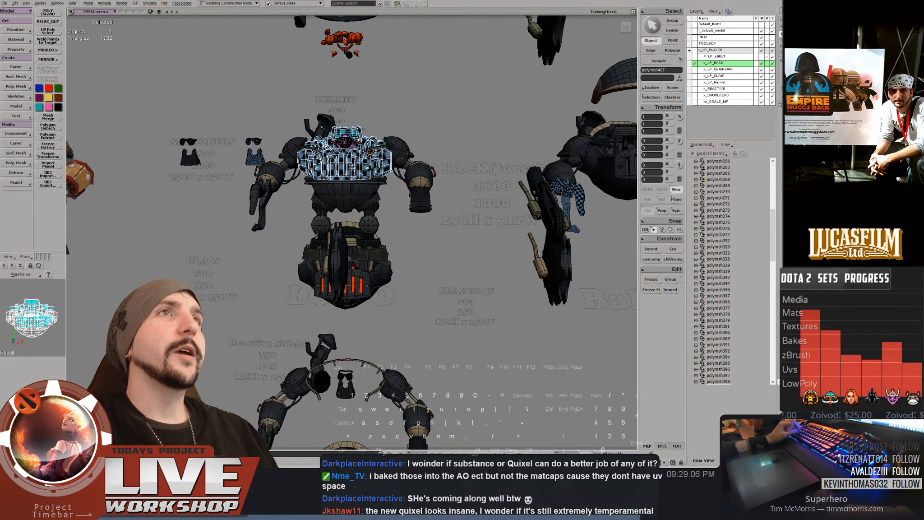
{"action": "key", "text": "space"}
{"action": "right_click_drag", "start_coordinate": [355, 221], "coordinate": [383, 288]}
{"action": "middle_click_drag", "start_coordinate": [383, 289], "coordinate": [480, 301]}
{"action": "right_click_drag", "start_coordinate": [481, 301], "coordinate": [372, 222]}
{"action": "middle_click_drag", "start_coordinate": [373, 222], "coordinate": [330, 215]}
{"action": "right_click_drag", "start_coordinate": [329, 215], "coordinate": [365, 176]}
{"action": "middle_click_drag", "start_coordinate": [366, 176], "coordinate": [356, 194]}
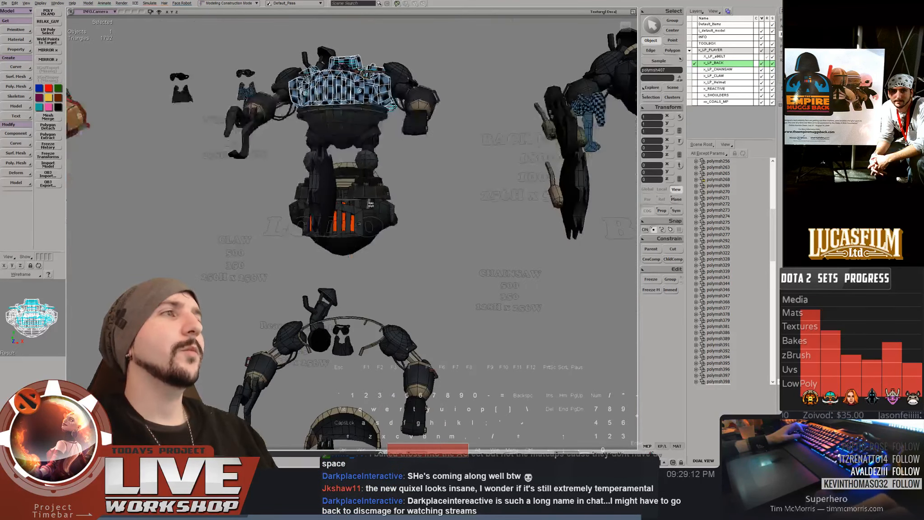
{"action": "right_click_drag", "start_coordinate": [357, 194], "coordinate": [365, 231]}
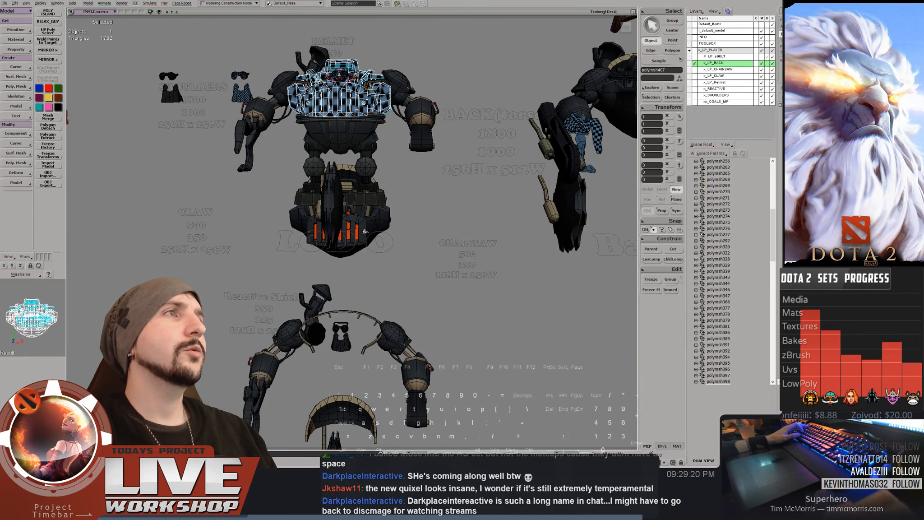
Move the dark grilled shell straight down from the robot's legs into the separate arm assembly below
{"action": "right_click_drag", "start_coordinate": [365, 232], "coordinate": [405, 212]}
{"action": "left_click", "coordinate": [404, 212]}
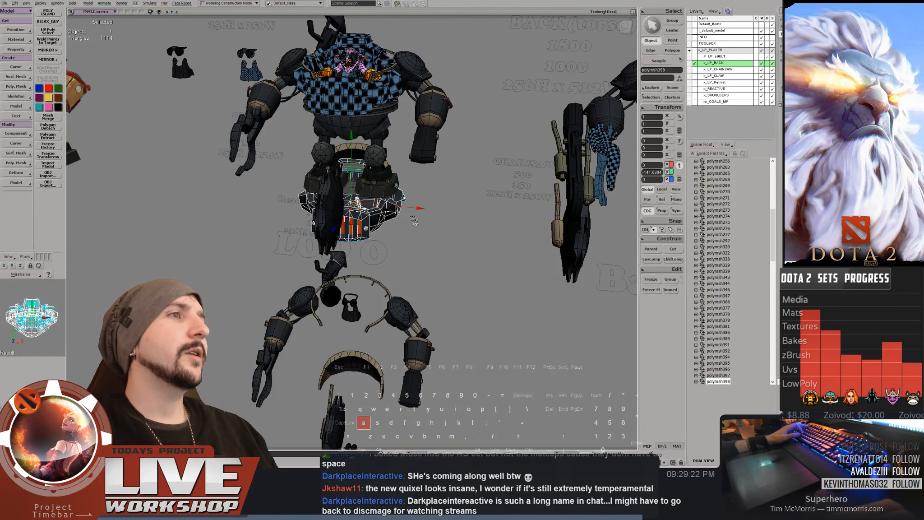
{"action": "middle_click_drag", "start_coordinate": [414, 220], "coordinate": [416, 327]}
{"action": "left_click_drag", "start_coordinate": [417, 328], "coordinate": [417, 243]}
{"action": "right_click_drag", "start_coordinate": [417, 244], "coordinate": [421, 255]}
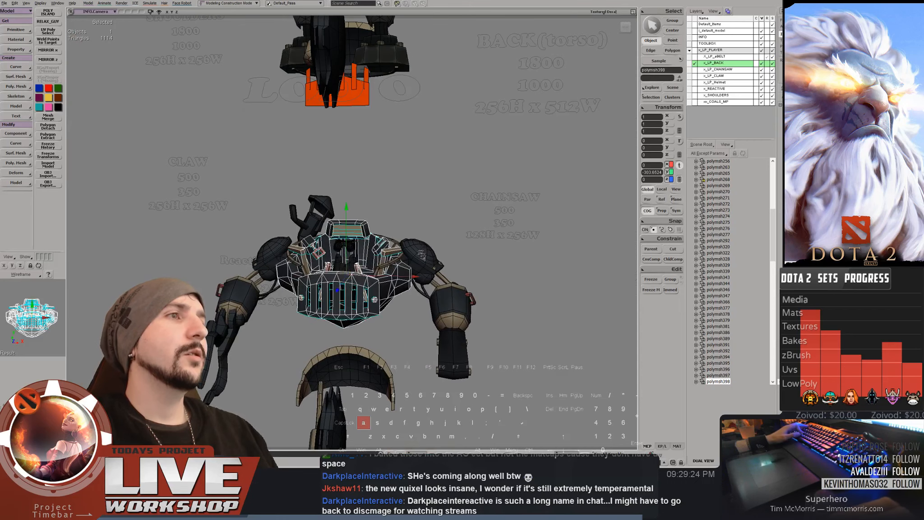
{"action": "mouse_move", "coordinate": [422, 255]}
{"action": "middle_mouse_down"}
{"action": "mouse_move", "coordinate": [423, 264]}
{"action": "mouse_move", "coordinate": [423, 249]}
{"action": "middle_mouse_up"}
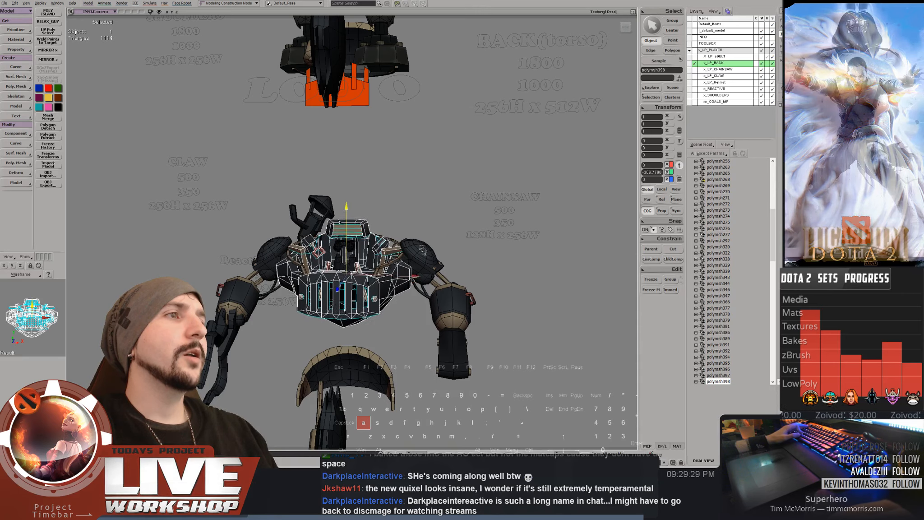
Select the cockpit floor polygons of the lowered dark shell and examine the hidden interior area
{"action": "key", "text": "space"}
{"action": "left_click", "coordinate": [418, 169]}
{"action": "middle_click_drag", "start_coordinate": [418, 169], "coordinate": [406, 221]}
{"action": "middle_click_drag", "start_coordinate": [451, 248], "coordinate": [532, 272]}
{"action": "left_click", "coordinate": [389, 221]}
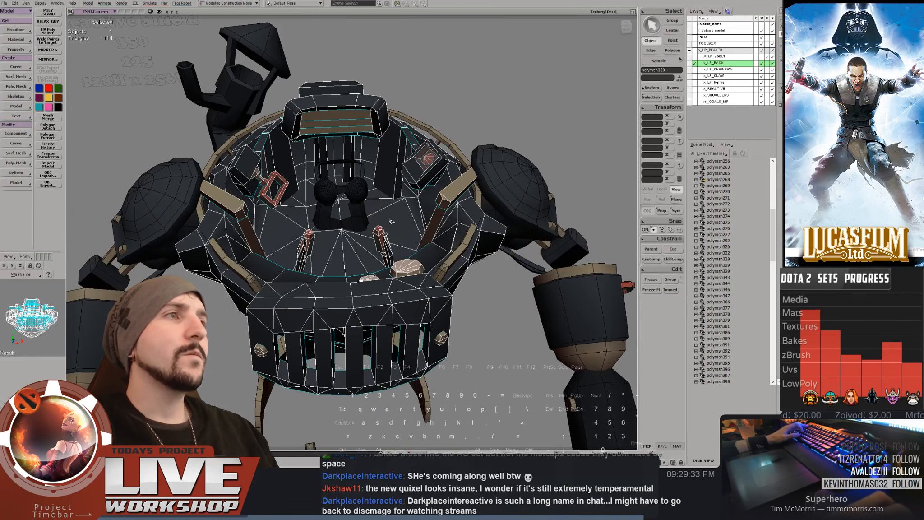
{"action": "middle_click_drag", "start_coordinate": [391, 223], "coordinate": [403, 202]}
{"action": "key", "text": "3"}
{"action": "mouse_move", "coordinate": [319, 216]}
{"action": "left_mouse_down"}
{"action": "mouse_move", "coordinate": [324, 127]}
{"action": "mouse_move", "coordinate": [275, 194]}
{"action": "mouse_move", "coordinate": [275, 162]}
{"action": "left_mouse_up"}
{"action": "middle_click_drag", "start_coordinate": [337, 203], "coordinate": [356, 219]}
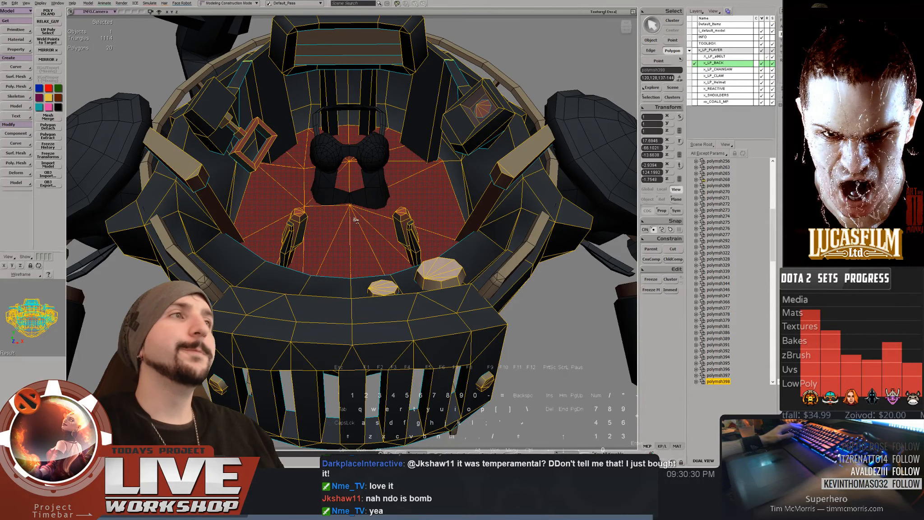
Clear the floor polygon and shell selections, return to object selection and frame the checkered robot with its pilot
{"action": "left_click", "coordinate": [551, 298]}
{"action": "scroll", "coordinate": [551, 298], "scroll_direction": "down", "scroll_amount": 4}
{"action": "left_click_drag", "start_coordinate": [424, 108], "coordinate": [412, 177]}
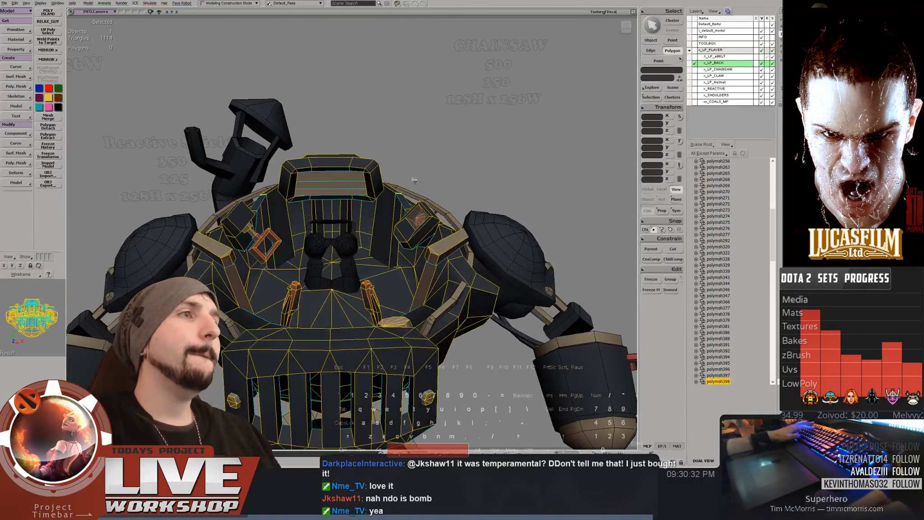
{"action": "key", "text": "space"}
{"action": "left_click", "coordinate": [406, 178]}
{"action": "scroll", "coordinate": [401, 177], "scroll_direction": "down", "scroll_amount": 5}
{"action": "left_click_drag", "start_coordinate": [381, 68], "coordinate": [387, 180]}
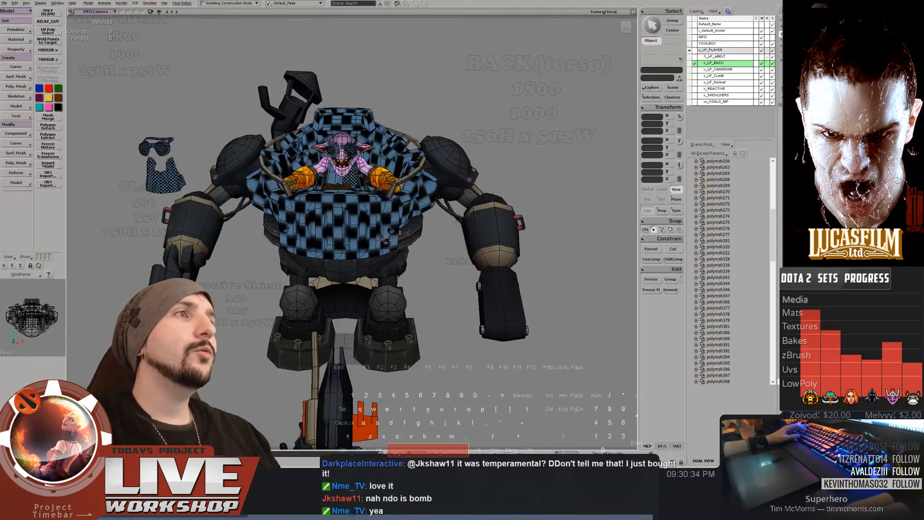
Select the pilot's goggles and overalls mesh, frame it, and examine it within the robot's cockpit
{"action": "scroll", "coordinate": [374, 172], "scroll_direction": "down", "scroll_amount": 1}
{"action": "left_click", "coordinate": [355, 152]}
{"action": "key", "text": "f"}
{"action": "scroll", "coordinate": [364, 150], "scroll_direction": "down", "scroll_amount": 6}
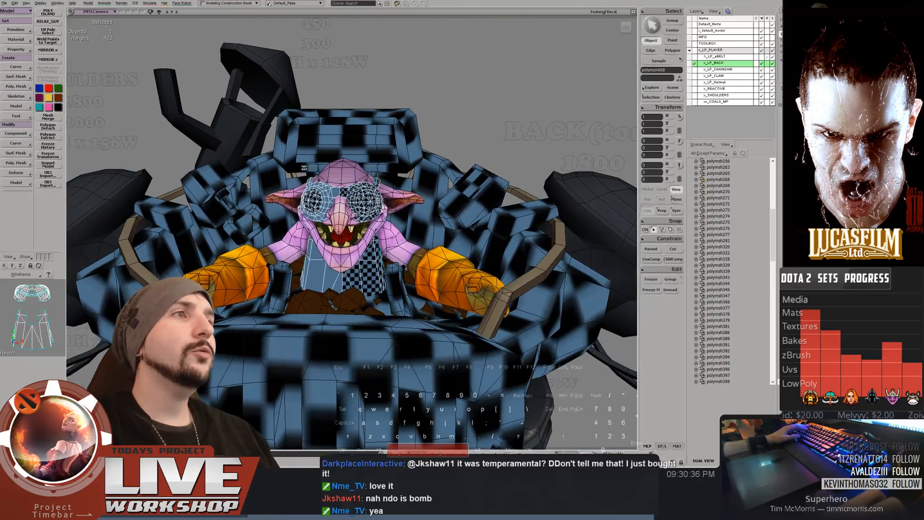
{"action": "scroll", "coordinate": [389, 189], "scroll_direction": "down", "scroll_amount": 3}
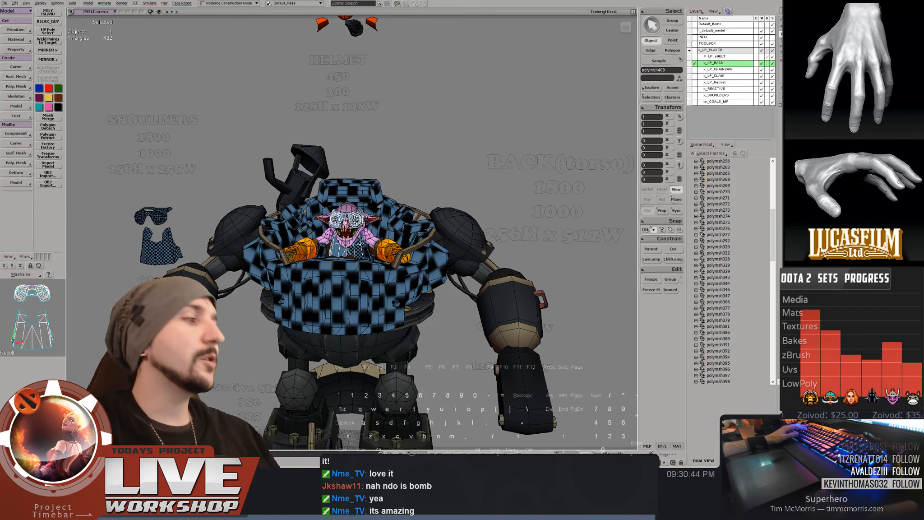
Select the robot's checkered torso shell and inspect its position relative to the LOD 1 assembly below
{"action": "right_click_drag", "start_coordinate": [358, 185], "coordinate": [370, 215]}
{"action": "key", "text": "space"}
{"action": "left_click_drag", "start_coordinate": [350, 212], "coordinate": [349, 203]}
{"action": "left_click", "coordinate": [352, 298]}
{"action": "middle_click_drag", "start_coordinate": [352, 253], "coordinate": [324, 234]}
{"action": "right_click_drag", "start_coordinate": [325, 234], "coordinate": [325, 228]}
{"action": "middle_click_drag", "start_coordinate": [325, 228], "coordinate": [310, 225]}
{"action": "left_click_drag", "start_coordinate": [311, 252], "coordinate": [300, 154]}
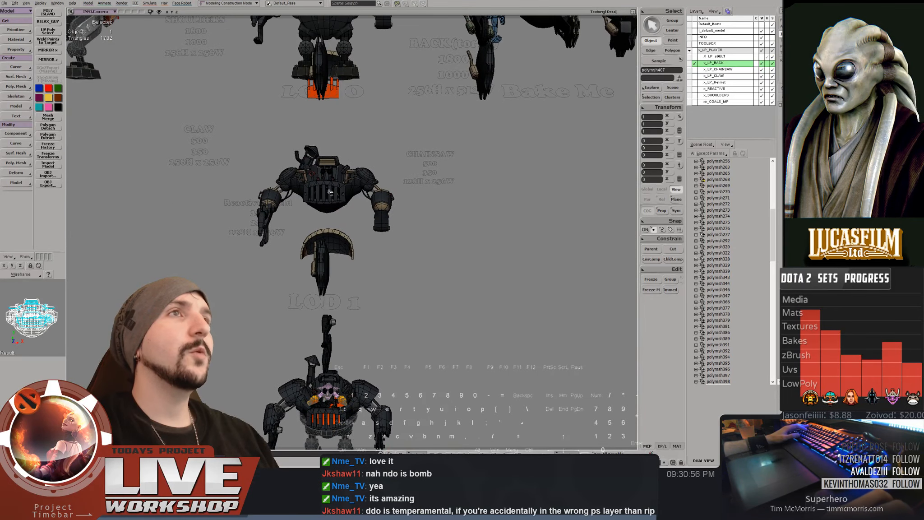
Select the upper and lower arm meshes and torso shells in turn to compare their triangle counts
{"action": "left_click", "coordinate": [331, 192]}
{"action": "left_click_drag", "start_coordinate": [331, 192], "coordinate": [327, 307]}
{"action": "left_click", "coordinate": [367, 101]}
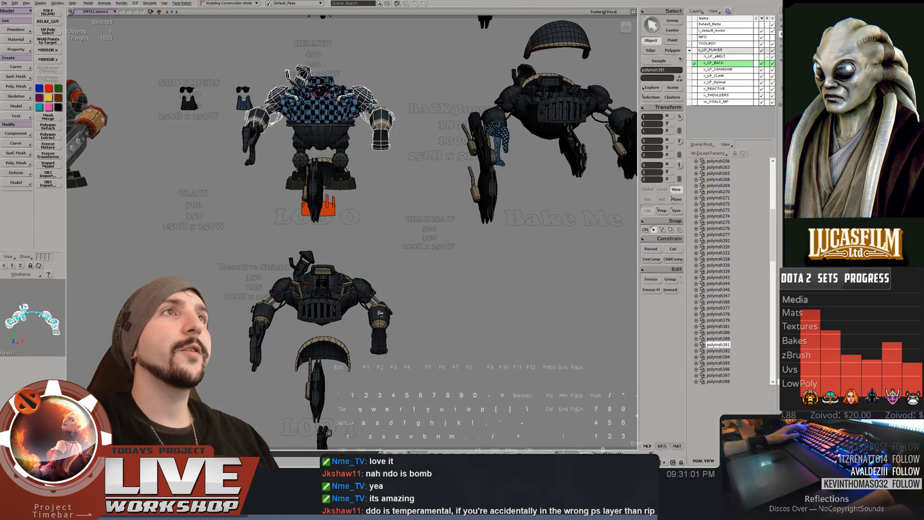
{"action": "left_click", "coordinate": [380, 314]}
{"action": "mouse_move", "coordinate": [380, 313]}
{"action": "right_mouse_down"}
{"action": "mouse_move", "coordinate": [381, 297]}
{"action": "mouse_move", "coordinate": [377, 319]}
{"action": "right_mouse_up"}
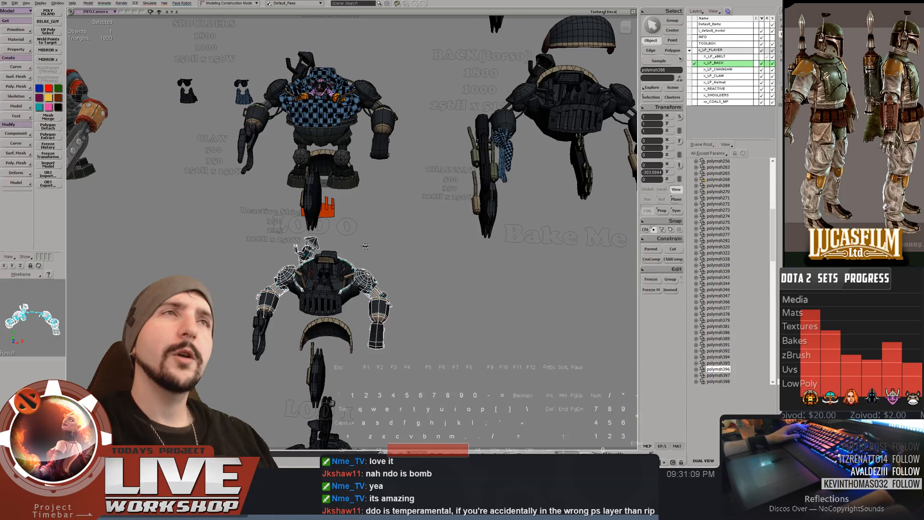
{"action": "left_click", "coordinate": [330, 289]}
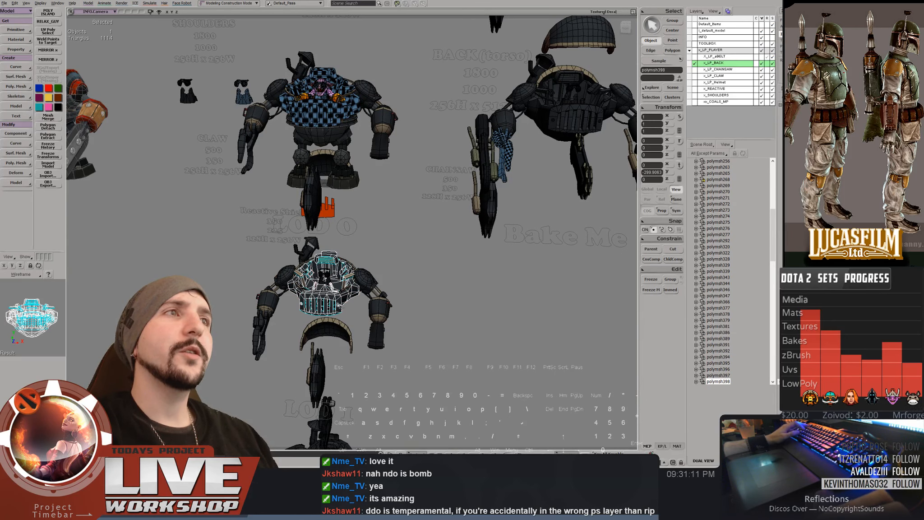
{"action": "left_click", "coordinate": [324, 115]}
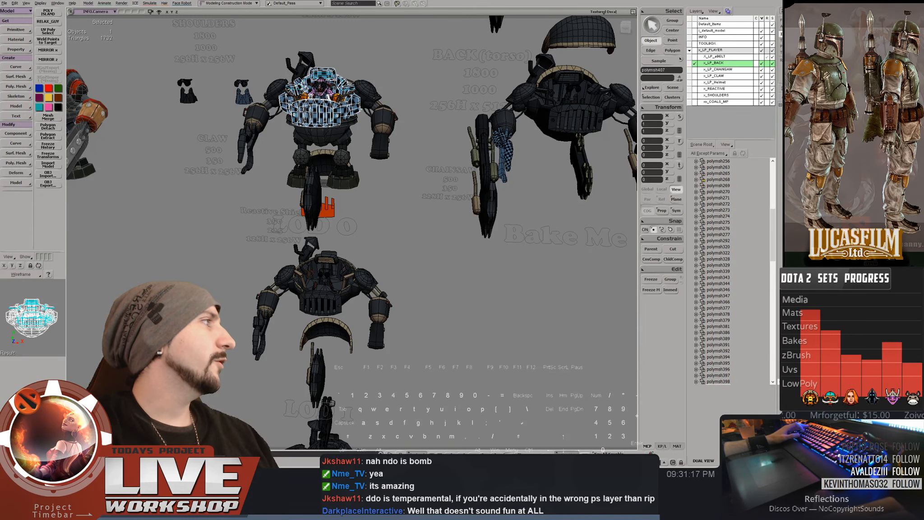
Replace the checker texture on the selected torso shell with the plain dark material and inspect the cockpit
{"action": "left_click", "coordinate": [435, 147]}
{"action": "left_click_drag", "start_coordinate": [436, 146], "coordinate": [468, 289]}
{"action": "middle_click_drag", "start_coordinate": [469, 289], "coordinate": [649, 192]}
{"action": "key", "text": "ctrl+z"}
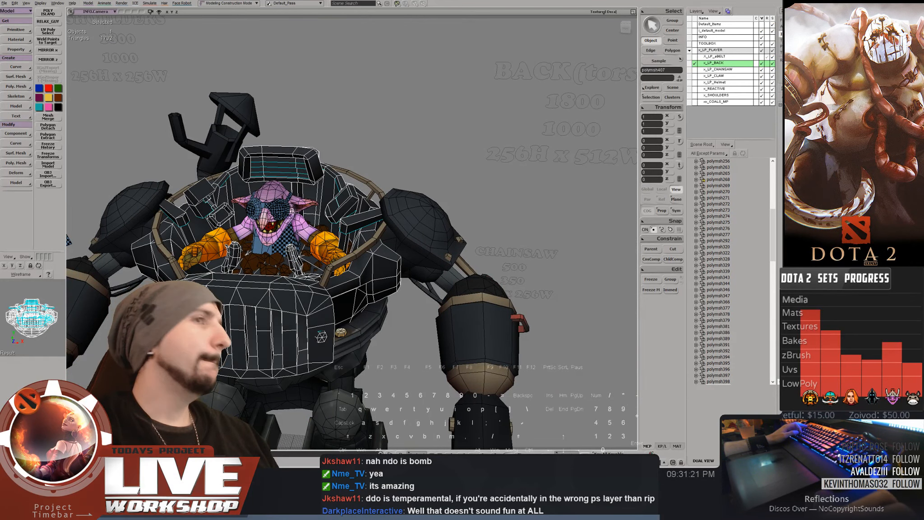
{"action": "left_click", "coordinate": [460, 155]}
{"action": "right_click_drag", "start_coordinate": [460, 155], "coordinate": [456, 182]}
{"action": "key", "text": "space"}
{"action": "left_click", "coordinate": [436, 189]}
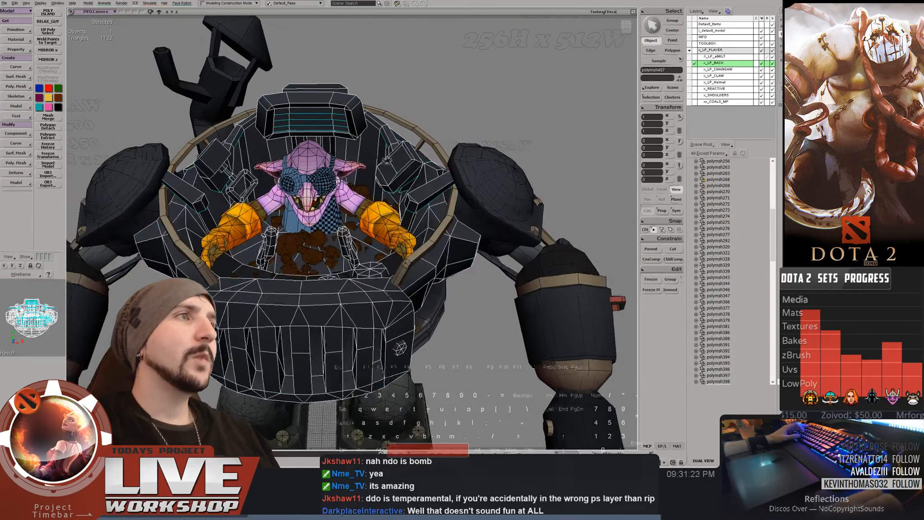
Select all polygons of the square handle mounted beside the pilot inside the torso shell
{"action": "middle_click_drag", "start_coordinate": [435, 190], "coordinate": [469, 178]}
{"action": "key", "text": "t"}
{"action": "left_click_drag", "start_coordinate": [215, 166], "coordinate": [232, 163]}
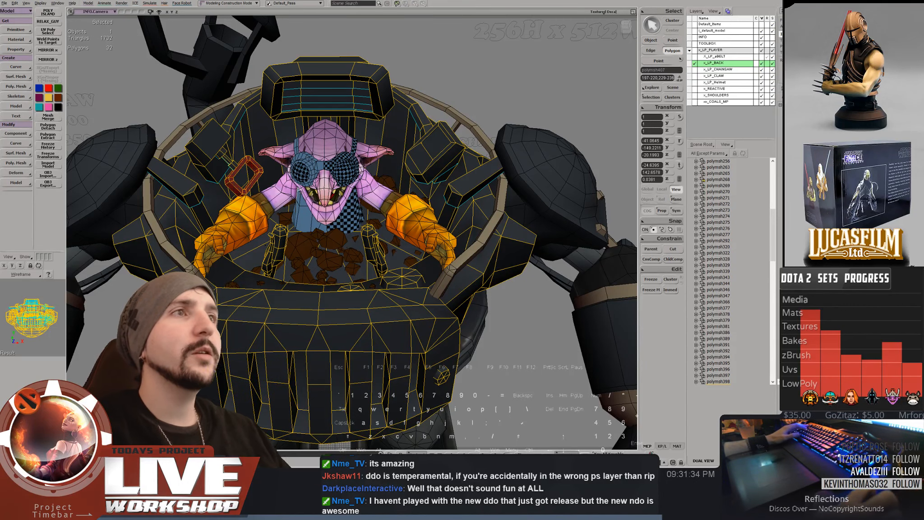
{"action": "key", "text": "space"}
{"action": "right_click_drag", "start_coordinate": [231, 220], "coordinate": [231, 238]}
{"action": "left_click_drag", "start_coordinate": [237, 175], "coordinate": [231, 184], "text": "shift"}
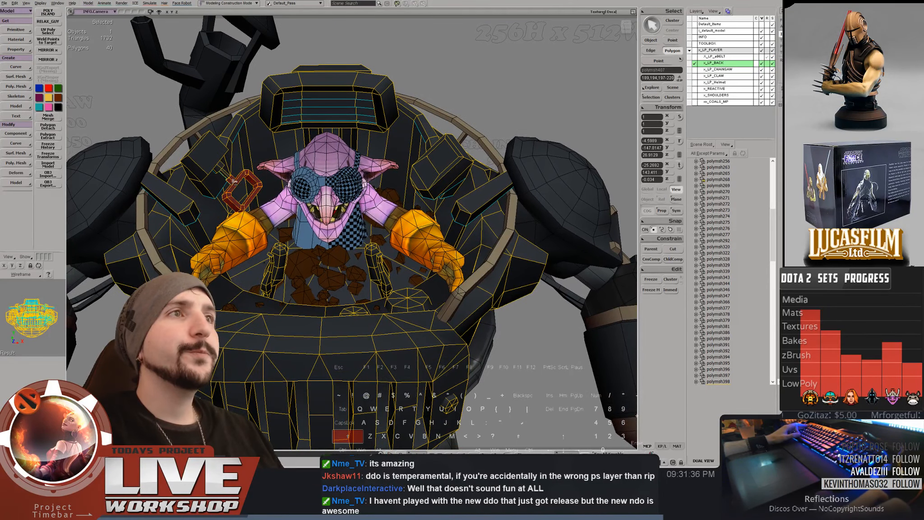
Clear the polygon selection and rebuild it from the square handle and the round gauge face on the opposite box
{"action": "right_click_drag", "start_coordinate": [440, 208], "coordinate": [455, 227]}
{"action": "scroll", "coordinate": [451, 221], "scroll_direction": "up", "scroll_amount": 2}
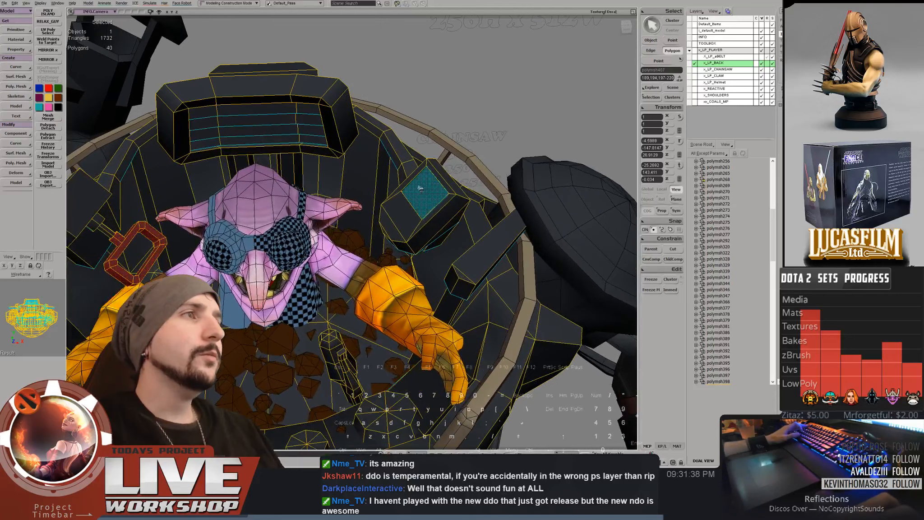
{"action": "left_click", "coordinate": [422, 192]}
{"action": "scroll", "coordinate": [421, 192], "scroll_direction": "down", "scroll_amount": 1}
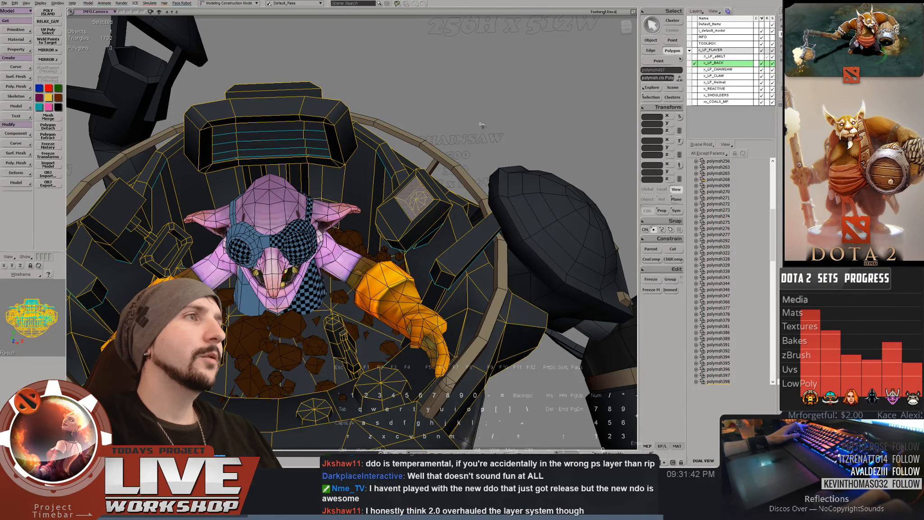
{"action": "left_click", "coordinate": [481, 125]}
{"action": "right_click_drag", "start_coordinate": [482, 125], "coordinate": [468, 147]}
{"action": "middle_click_drag", "start_coordinate": [468, 147], "coordinate": [620, 247]}
{"action": "left_click", "coordinate": [378, 196]}
{"action": "middle_click_drag", "start_coordinate": [377, 197], "coordinate": [237, 154]}
{"action": "right_click_drag", "start_coordinate": [237, 155], "coordinate": [363, 176]}
{"action": "left_click", "coordinate": [350, 183], "text": "shift"}
{"action": "middle_click_drag", "start_coordinate": [350, 183], "coordinate": [271, 167]}
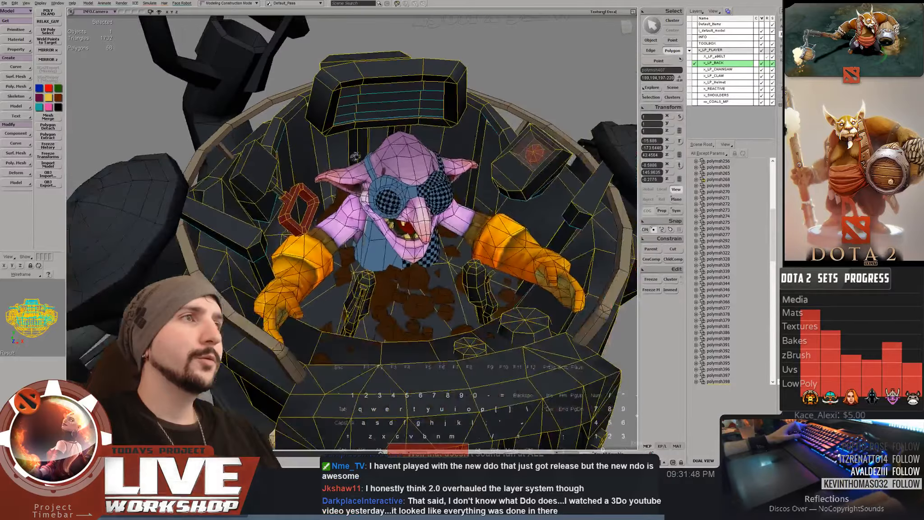
Add the grips of the two cockpit levers in front of the pilot to the polygon selection
{"action": "right_click_drag", "start_coordinate": [270, 167], "coordinate": [382, 159]}
{"action": "key", "text": "space"}
{"action": "middle_click_drag", "start_coordinate": [382, 158], "coordinate": [407, 175]}
{"action": "left_click", "coordinate": [401, 222], "text": "shift"}
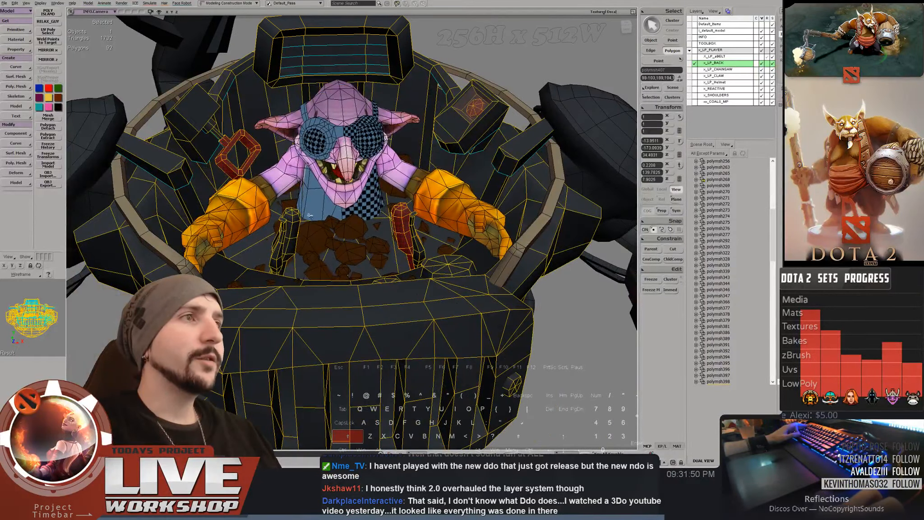
{"action": "key", "text": "s"}
{"action": "right_click_drag", "start_coordinate": [290, 214], "coordinate": [397, 213]}
{"action": "middle_click_drag", "start_coordinate": [397, 212], "coordinate": [361, 181]}
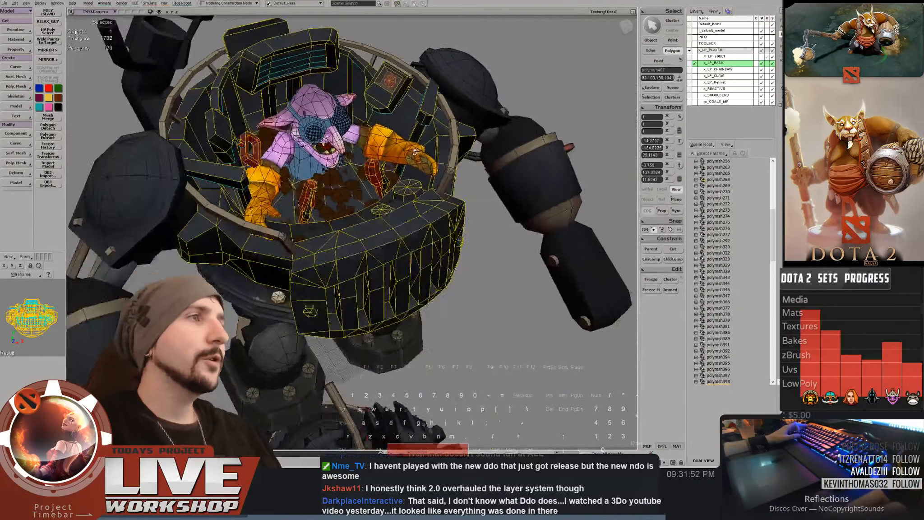
Give the selected handle, gauge and lever polygons the dark red material and return to object selection
{"action": "key", "text": "space"}
{"action": "right_click_drag", "start_coordinate": [361, 180], "coordinate": [397, 153]}
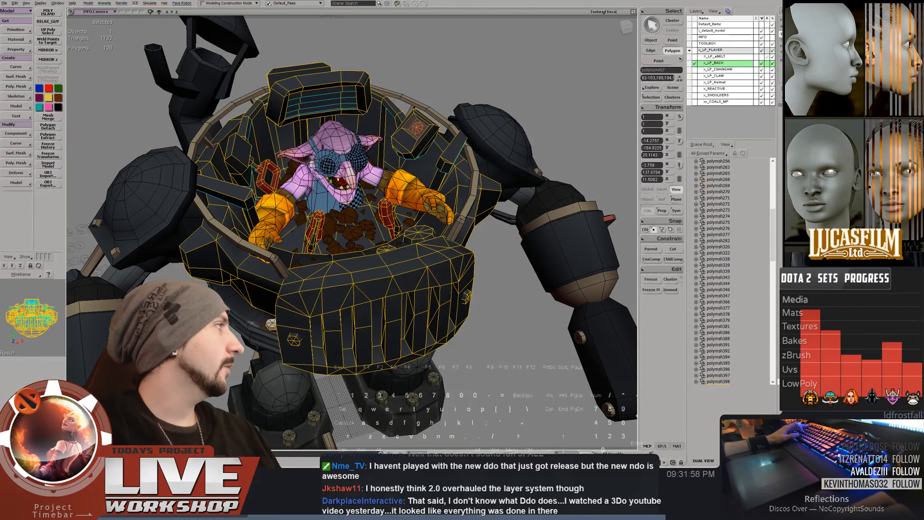
{"action": "left_click", "coordinate": [515, 41]}
{"action": "middle_click_drag", "start_coordinate": [515, 42], "coordinate": [440, 91]}
{"action": "right_click_drag", "start_coordinate": [439, 90], "coordinate": [397, 181]}
{"action": "left_click", "coordinate": [376, 227]}
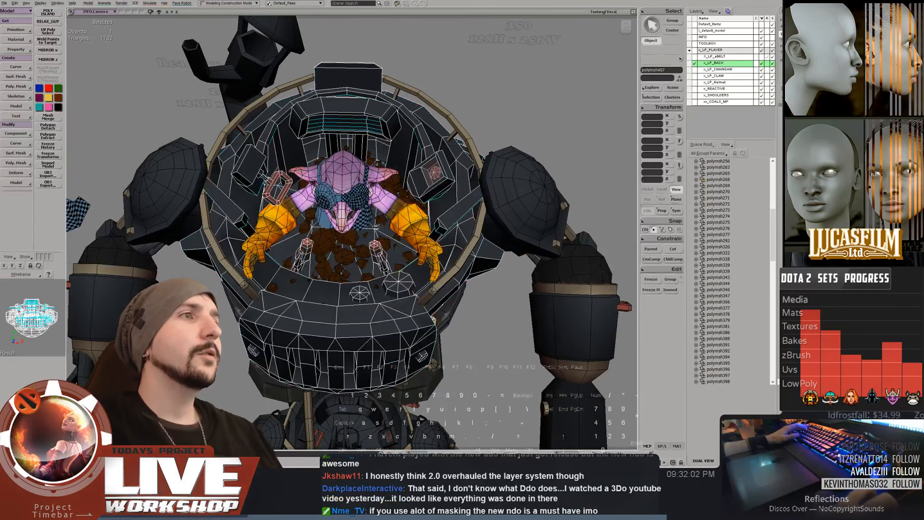
Isolate the torso shell and select all of its cockpit floor polygons
{"action": "middle_click_drag", "start_coordinate": [376, 227], "coordinate": [393, 216]}
{"action": "right_click_drag", "start_coordinate": [393, 216], "coordinate": [348, 211]}
{"action": "key", "text": "shift+i"}
{"action": "key", "text": "space"}
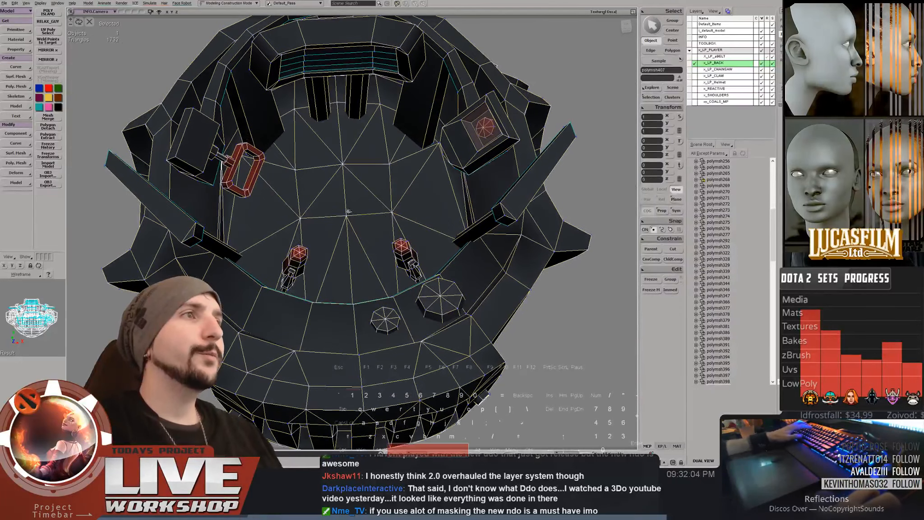
{"action": "key", "text": "u"}
{"action": "mouse_move", "coordinate": [348, 211]}
{"action": "left_mouse_down"}
{"action": "mouse_move", "coordinate": [365, 202]}
{"action": "mouse_move", "coordinate": [336, 198]}
{"action": "left_mouse_up"}
{"action": "key", "text": "shift+KP_Add"}
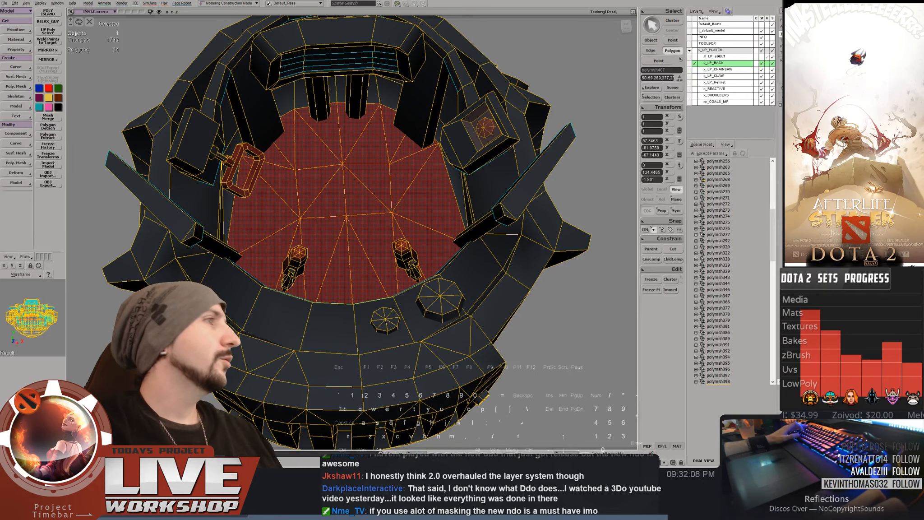
Apply the orange material to the cockpit floor polygons and clear the polygon selection
{"action": "left_click", "coordinate": [58, 97]}
{"action": "key", "text": "space"}
{"action": "left_click", "coordinate": [514, 158]}
{"action": "right_click_drag", "start_coordinate": [518, 151], "coordinate": [592, 141]}
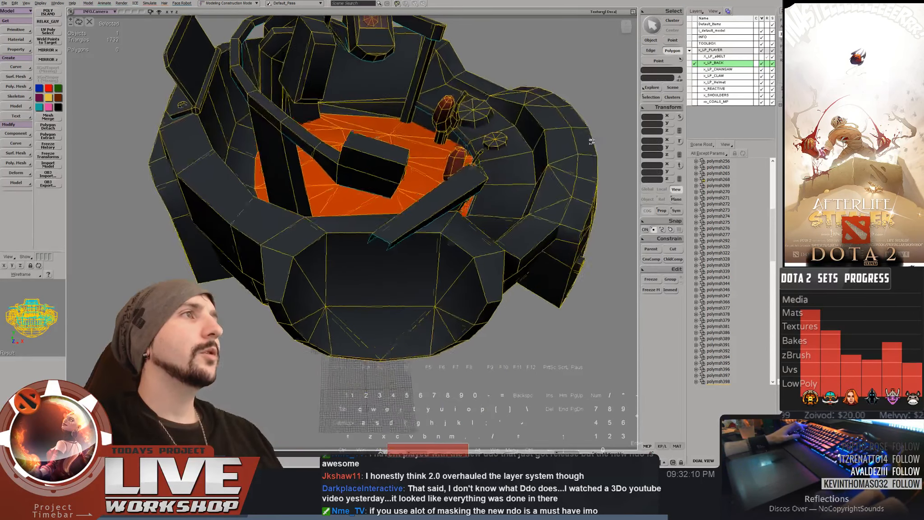
Bring back the hidden robot parts and select the eight recessed polygons between the front grille's bars
{"action": "middle_click_drag", "start_coordinate": [592, 140], "coordinate": [413, 165]}
{"action": "right_click_drag", "start_coordinate": [413, 165], "coordinate": [411, 160]}
{"action": "middle_click_drag", "start_coordinate": [411, 159], "coordinate": [523, 183]}
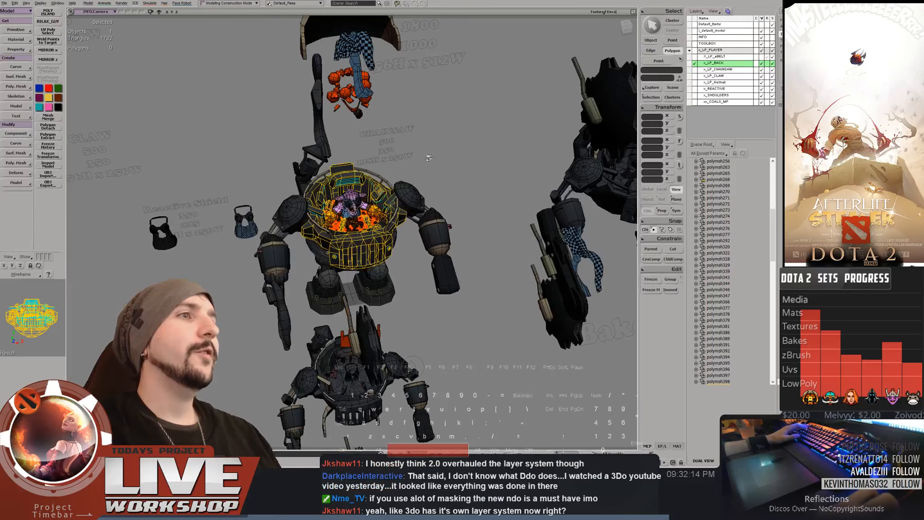
{"action": "right_click_drag", "start_coordinate": [429, 157], "coordinate": [406, 149]}
{"action": "middle_click_drag", "start_coordinate": [406, 150], "coordinate": [313, 168]}
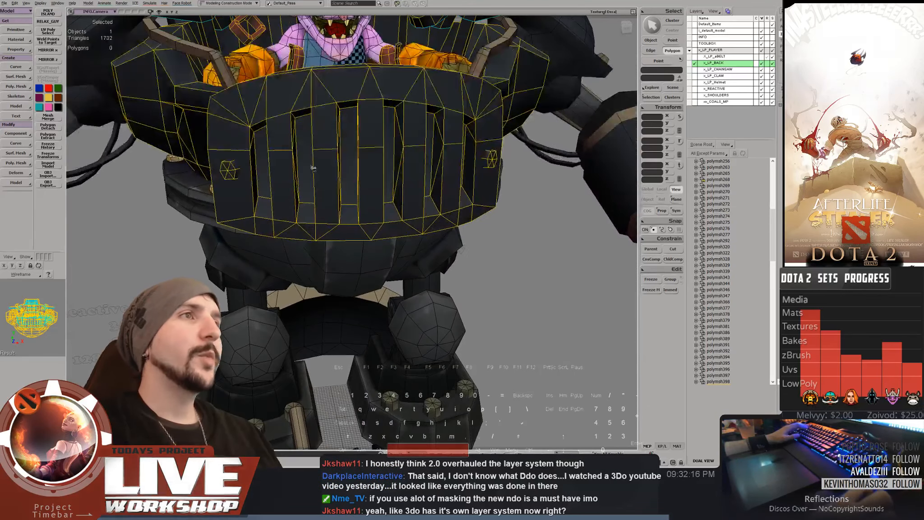
{"action": "left_click", "coordinate": [282, 185]}
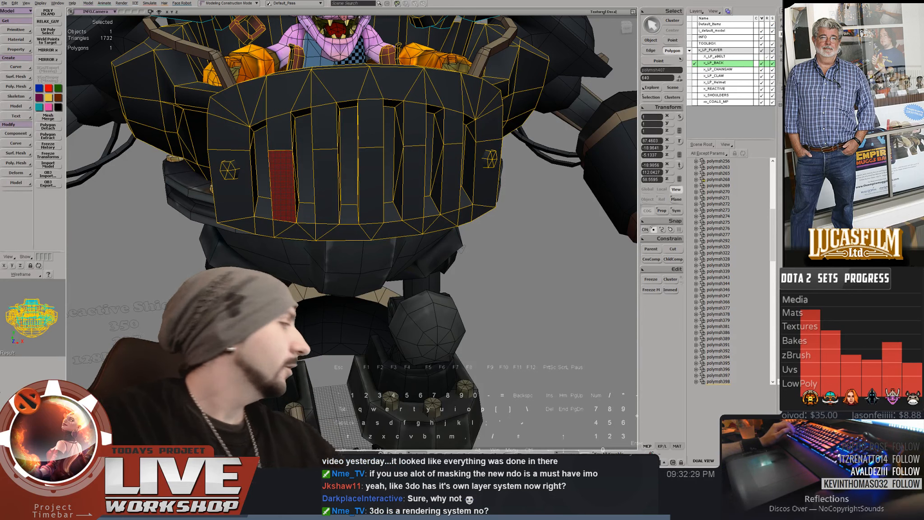
{"action": "middle_click_drag", "start_coordinate": [278, 158], "coordinate": [289, 140]}
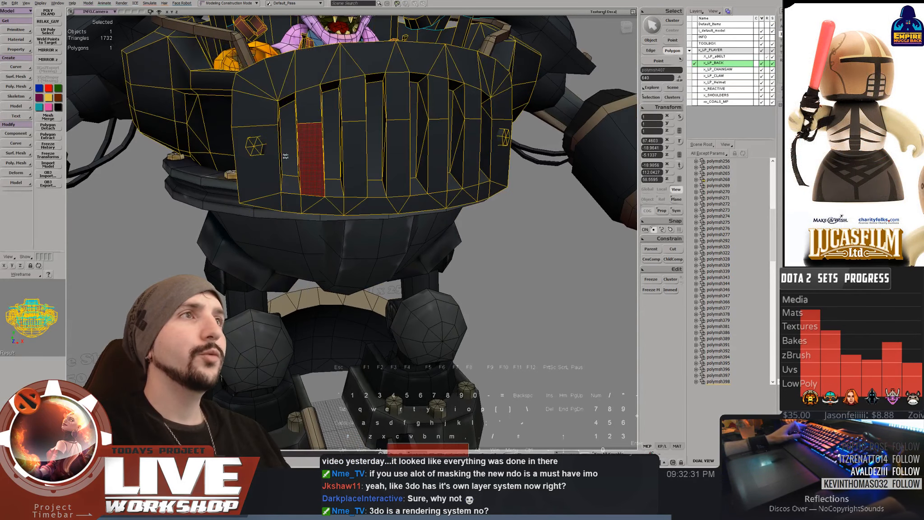
{"action": "left_click", "coordinate": [290, 139]}
{"action": "left_click", "coordinate": [332, 141], "text": "shift"}
{"action": "middle_click_drag", "start_coordinate": [359, 146], "coordinate": [288, 134]}
{"action": "left_click", "coordinate": [279, 135], "text": "shift"}
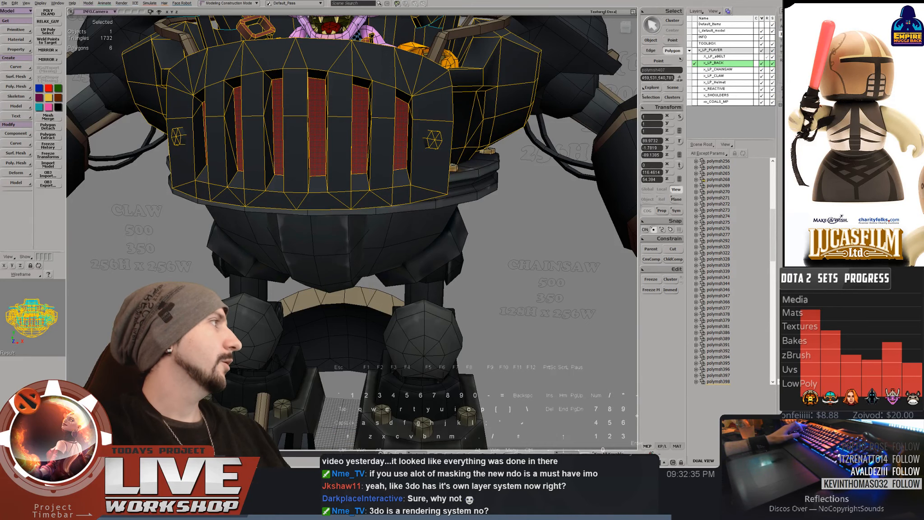
Apply the orange material to the grille recesses and clear the shell selection
{"action": "key", "text": "space"}
{"action": "left_click", "coordinate": [532, 214]}
{"action": "scroll", "coordinate": [532, 214], "scroll_direction": "down", "scroll_amount": 5}
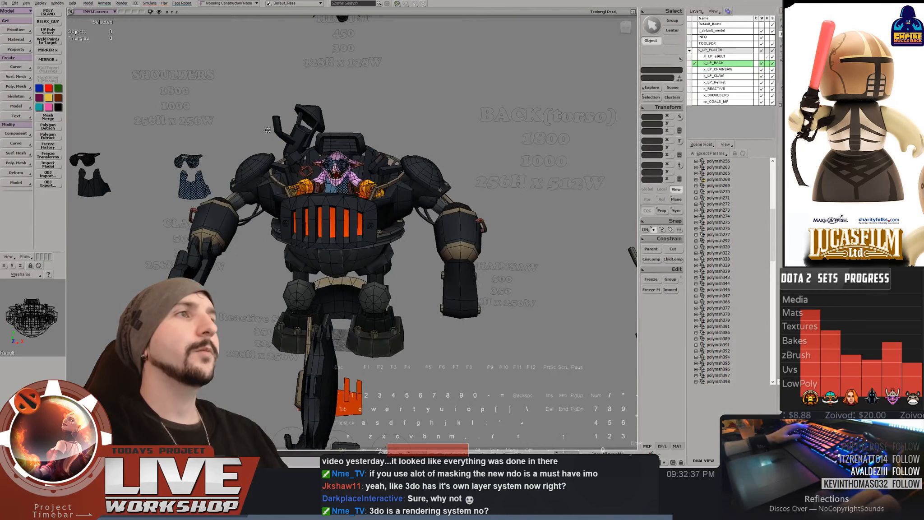
Select the torso shell's vent slat polygons in the raised block behind the pilot's head
{"action": "middle_click_drag", "start_coordinate": [388, 149], "coordinate": [424, 161]}
{"action": "scroll", "coordinate": [409, 176], "scroll_direction": "up", "scroll_amount": 4}
{"action": "left_click", "coordinate": [446, 167]}
{"action": "key", "text": "u"}
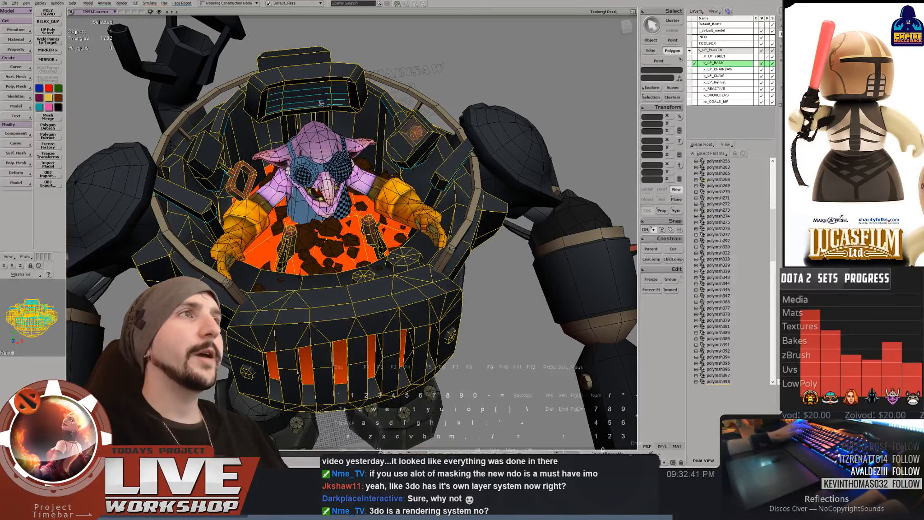
{"action": "left_click", "coordinate": [341, 103]}
{"action": "left_click", "coordinate": [316, 106], "text": "shift"}
{"action": "left_click", "coordinate": [295, 108], "text": "shift"}
{"action": "left_click", "coordinate": [274, 110], "text": "shift"}
{"action": "left_click", "coordinate": [318, 99], "text": "shift"}
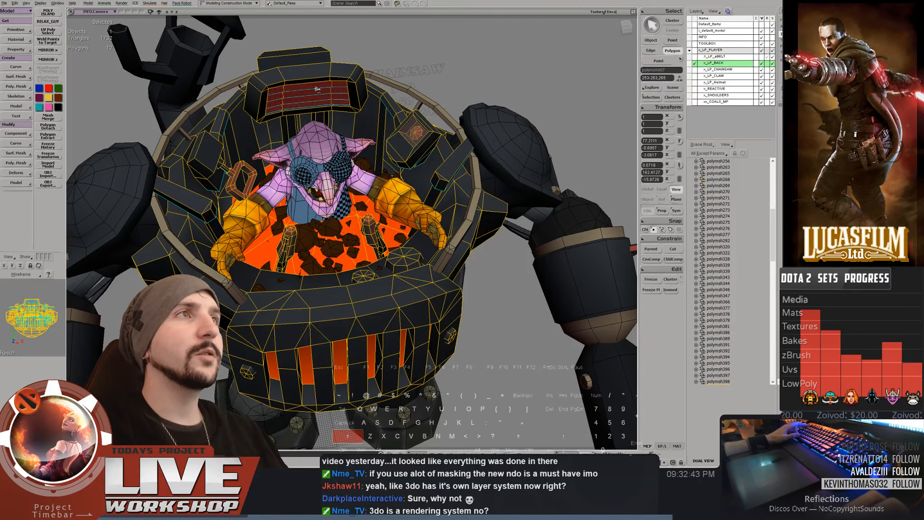
Add the two angled side bars and the rims of the round caps on the front panel to the selection
{"action": "left_click", "coordinate": [192, 212], "text": "shift"}
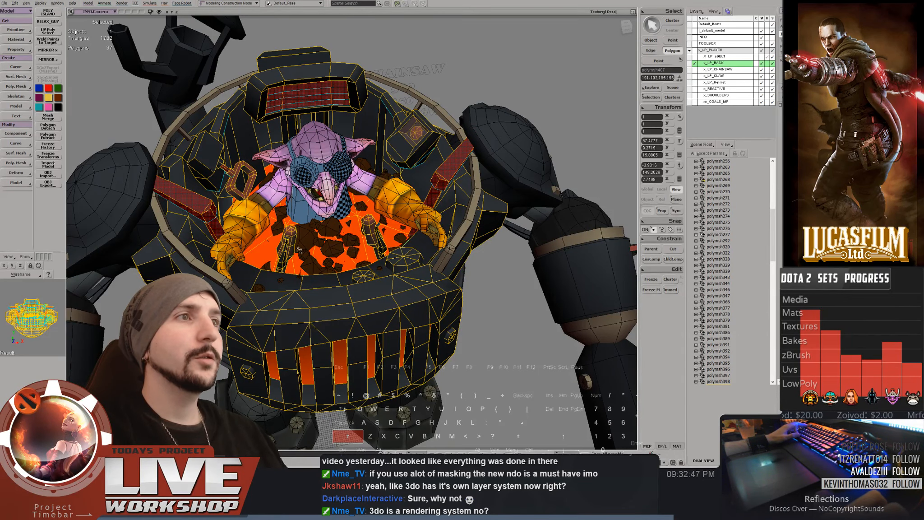
{"action": "middle_click_drag", "start_coordinate": [299, 250], "coordinate": [432, 228]}
{"action": "right_click_drag", "start_coordinate": [434, 223], "coordinate": [461, 249]}
{"action": "left_click", "coordinate": [459, 248], "text": "shift"}
{"action": "middle_click", "coordinate": [450, 248], "text": "alt+shift"}
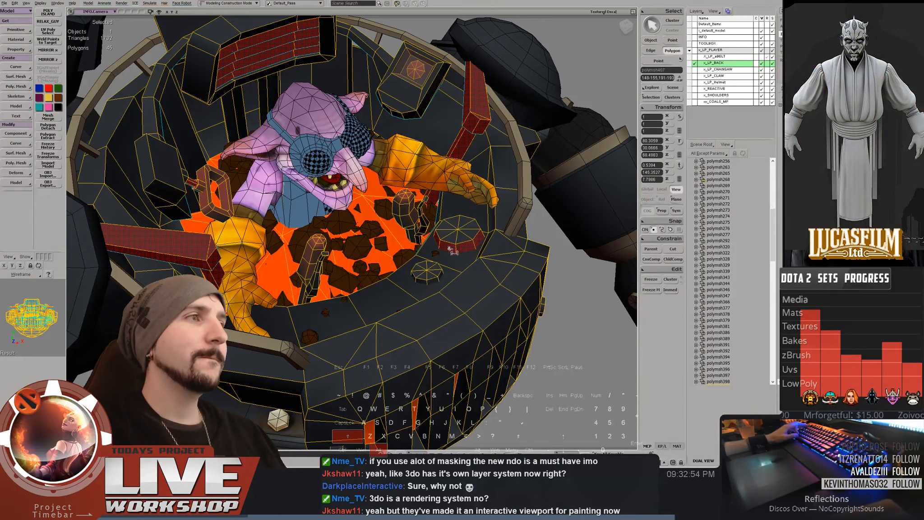
{"action": "middle_click", "coordinate": [429, 284], "text": "alt+shift"}
Add the round bolts on the front grille to the polygon selection and check it from several angles
{"action": "middle_click_drag", "start_coordinate": [430, 285], "coordinate": [397, 280]}
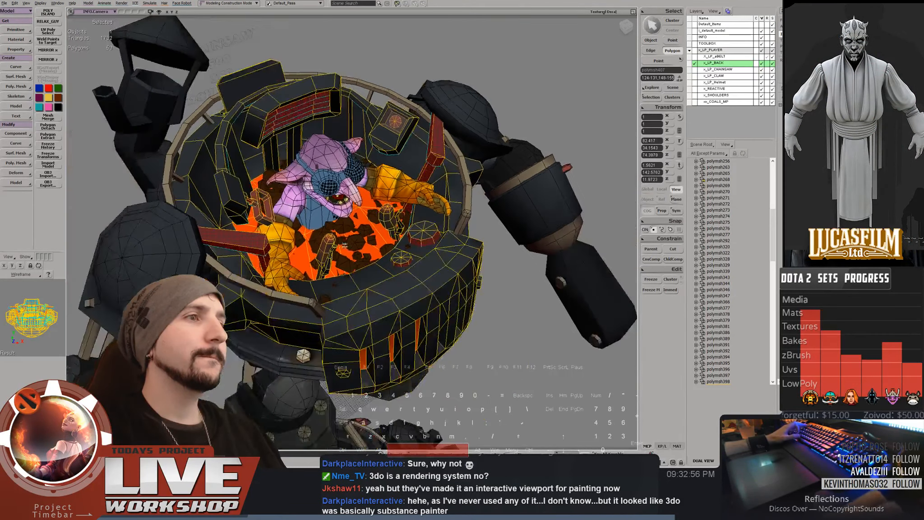
{"action": "right_click_drag", "start_coordinate": [397, 280], "coordinate": [403, 266]}
{"action": "key", "text": "space"}
{"action": "middle_click_drag", "start_coordinate": [403, 266], "coordinate": [420, 244]}
{"action": "key", "text": "space"}
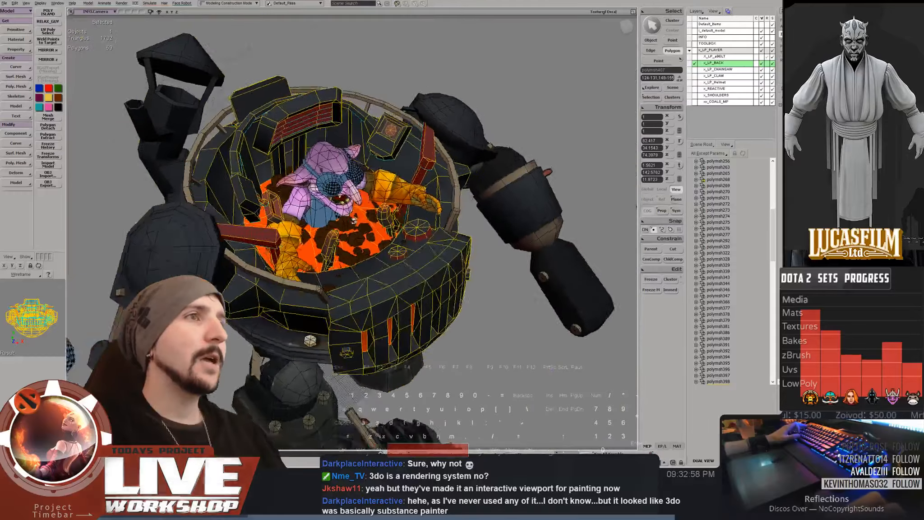
{"action": "right_click_drag", "start_coordinate": [419, 244], "coordinate": [377, 241]}
{"action": "middle_click_drag", "start_coordinate": [377, 241], "coordinate": [394, 239]}
{"action": "right_click_drag", "start_coordinate": [394, 240], "coordinate": [378, 163]}
{"action": "key", "text": "space"}
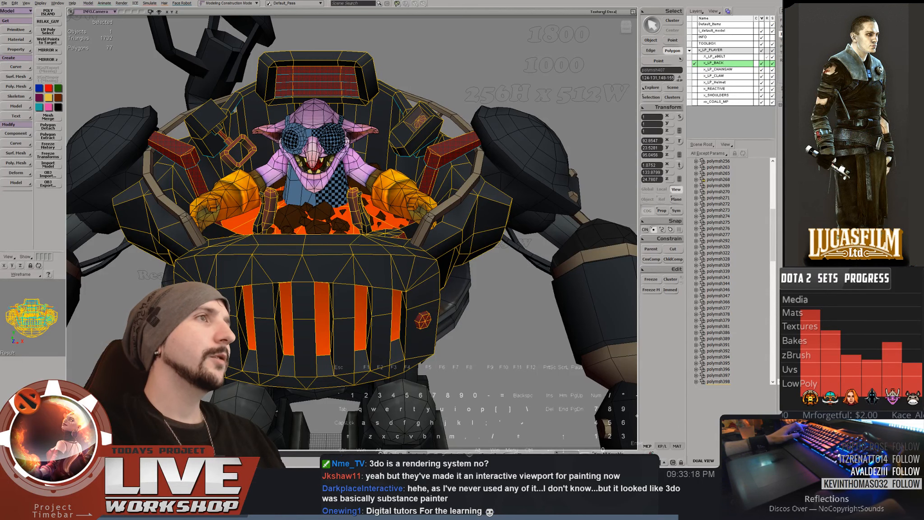
{"action": "left_click", "coordinate": [472, 175]}
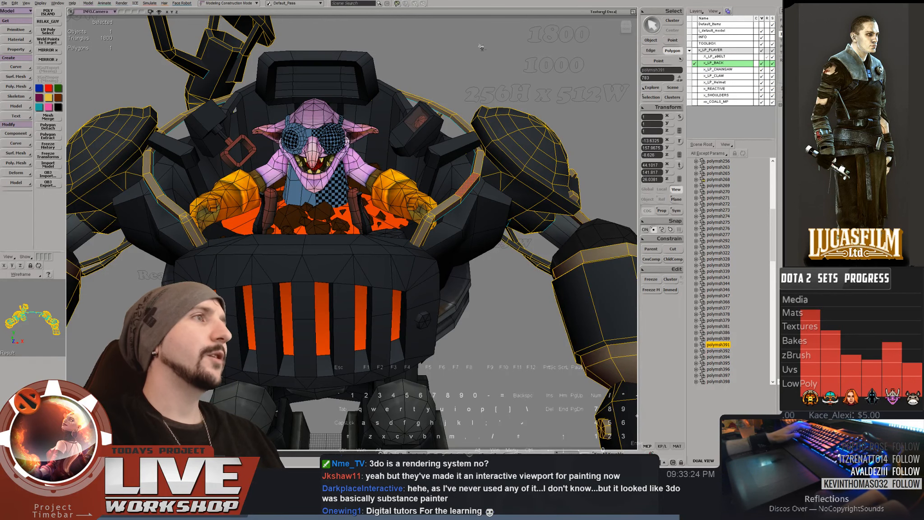
Apply the tan material to the selected vent slats, side bars and front bolts of the torso shell and clear the selection
{"action": "key", "text": "space"}
{"action": "left_click", "coordinate": [406, 257]}
{"action": "key", "text": "u"}
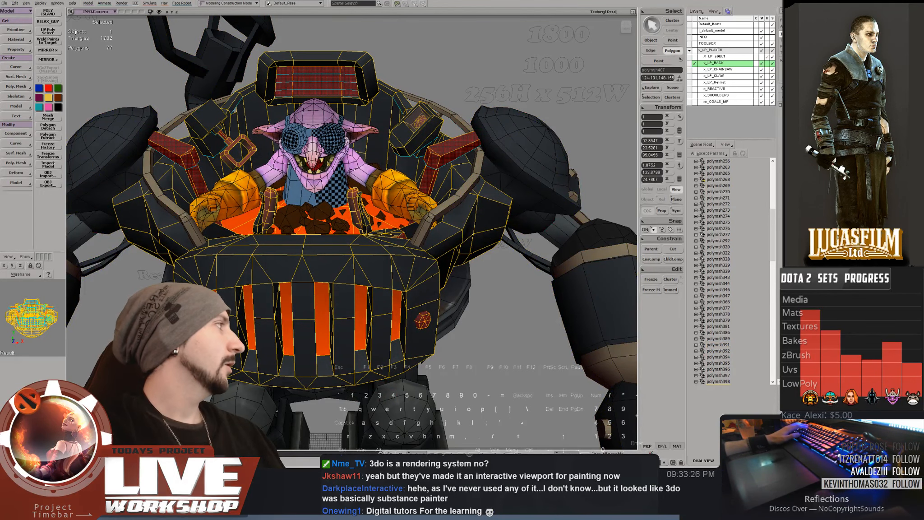
{"action": "left_click", "coordinate": [563, 72]}
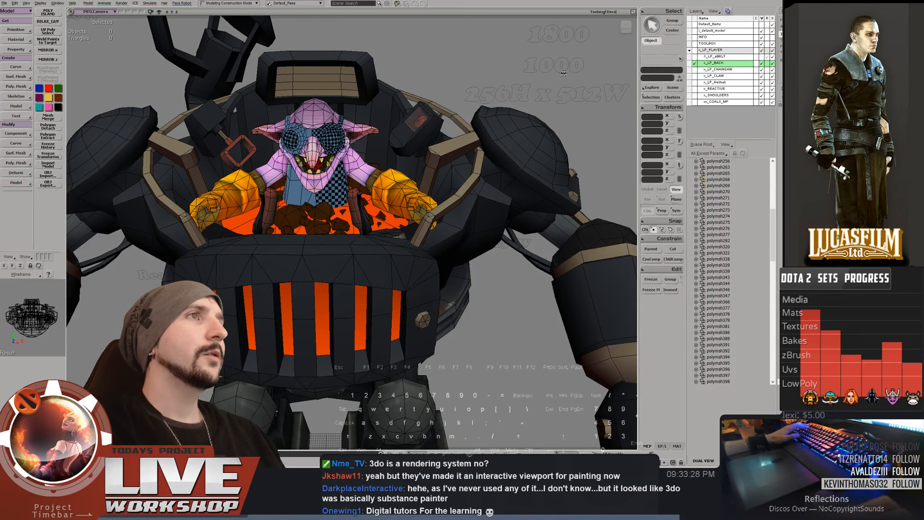
Check the torso shell's tan details from the front and from above, including the round caps on the front ledge
{"action": "middle_click_drag", "start_coordinate": [563, 73], "coordinate": [470, 93]}
{"action": "right_click_drag", "start_coordinate": [470, 93], "coordinate": [448, 141]}
{"action": "middle_click_drag", "start_coordinate": [448, 141], "coordinate": [456, 122]}
{"action": "key", "text": "space"}
{"action": "right_click_drag", "start_coordinate": [456, 122], "coordinate": [449, 147]}
{"action": "key", "text": "space"}
{"action": "right_click_drag", "start_coordinate": [367, 130], "coordinate": [392, 156]}
{"action": "middle_click_drag", "start_coordinate": [393, 155], "coordinate": [365, 185]}
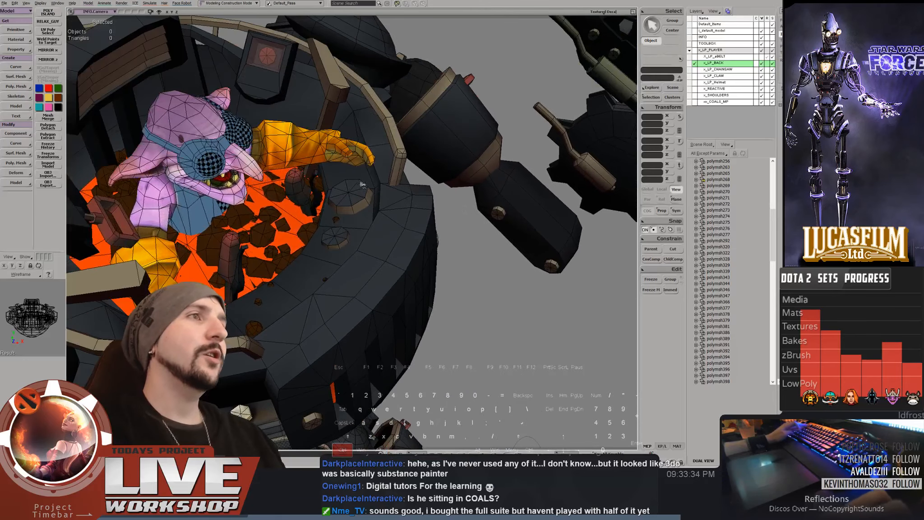
Undo back to the detail polygon selection, include the round caps on the front ledge, apply the tan material and deselect
{"action": "key", "text": "ctrl+z"}
{"action": "key", "text": "ctrl+z"}
{"action": "key", "text": "ctrl+z"}
{"action": "key", "text": "ctrl+z"}
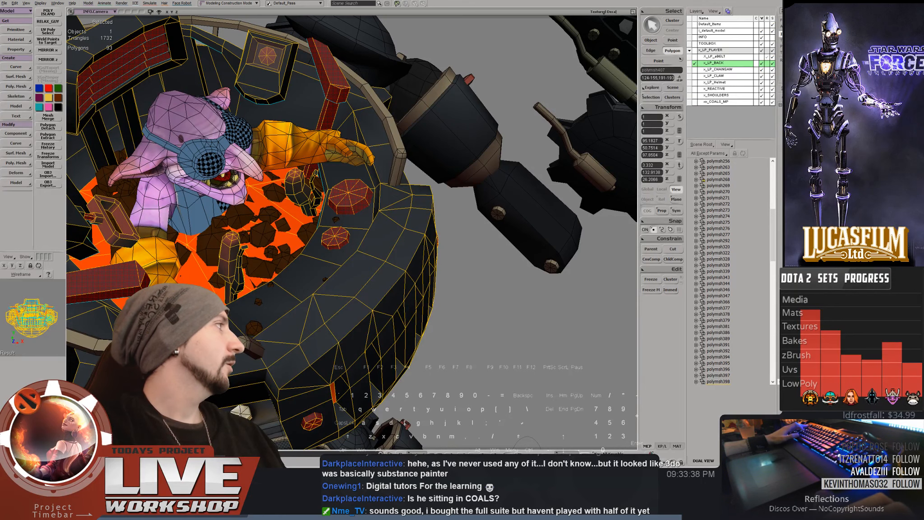
{"action": "left_click", "coordinate": [478, 284]}
{"action": "key", "text": "space"}
{"action": "left_click", "coordinate": [478, 284]}
{"action": "middle_click_drag", "start_coordinate": [478, 285], "coordinate": [397, 252]}
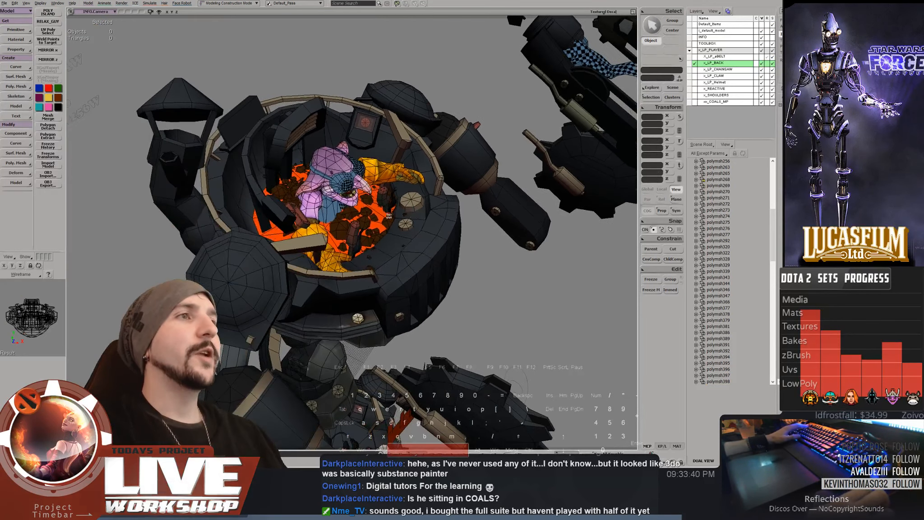
Delete the checkered goggles and apron mesh from the goblin pilot in the cockpit
{"action": "right_click_drag", "start_coordinate": [397, 253], "coordinate": [352, 203]}
{"action": "middle_click_drag", "start_coordinate": [352, 203], "coordinate": [379, 212]}
{"action": "right_click_drag", "start_coordinate": [378, 212], "coordinate": [376, 201]}
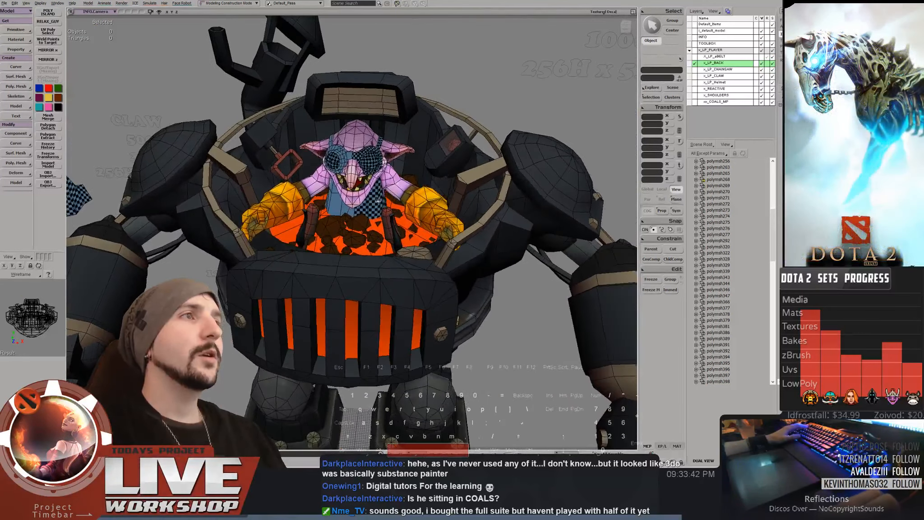
{"action": "middle_click_drag", "start_coordinate": [377, 201], "coordinate": [332, 223]}
{"action": "right_click_drag", "start_coordinate": [332, 223], "coordinate": [354, 181]}
{"action": "left_click", "coordinate": [364, 146]}
{"action": "key", "text": "space"}
{"action": "middle_click_drag", "start_coordinate": [364, 146], "coordinate": [336, 165]}
{"action": "key", "text": "a"}
{"action": "left_click_drag", "start_coordinate": [336, 164], "coordinate": [617, 195]}
{"action": "key", "text": "space"}
{"action": "left_click", "coordinate": [586, 170]}
{"action": "key", "text": "Delete"}
Set the X position of the goggles and apron mesh beside the robot to 0, placing it on the goblin
{"action": "left_click", "coordinate": [559, 173]}
{"action": "key", "text": "a"}
{"action": "left_click_drag", "start_coordinate": [565, 174], "coordinate": [583, 175]}
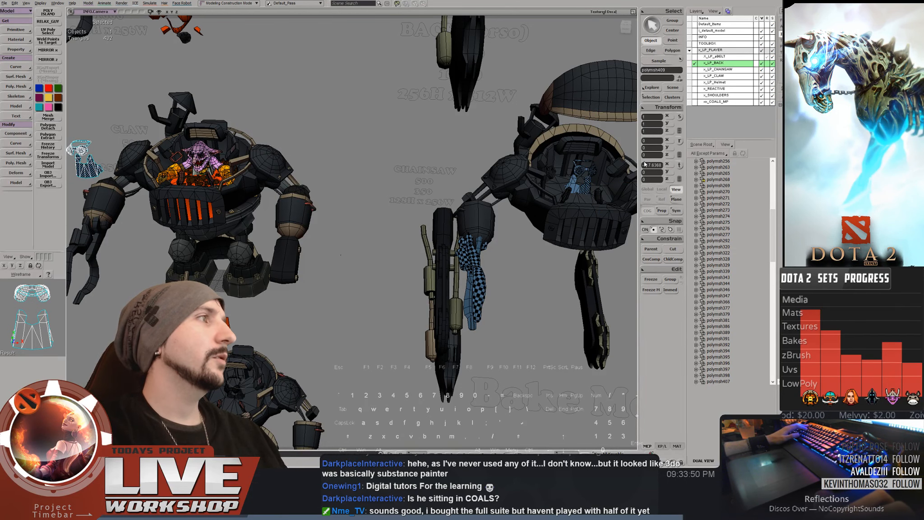
{"action": "type", "text": "0"}
{"action": "key", "text": "Return"}
{"action": "key", "text": "f"}
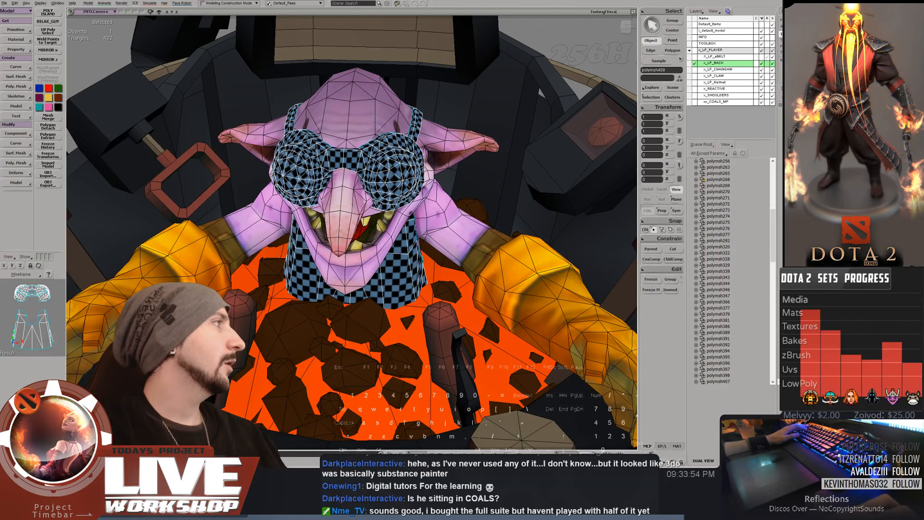
Apply the black material to the goblin's goggles and apron and clear the selection
{"action": "left_click", "coordinate": [58, 107]}
{"action": "key", "text": "space"}
{"action": "right_click_drag", "start_coordinate": [385, 155], "coordinate": [405, 129]}
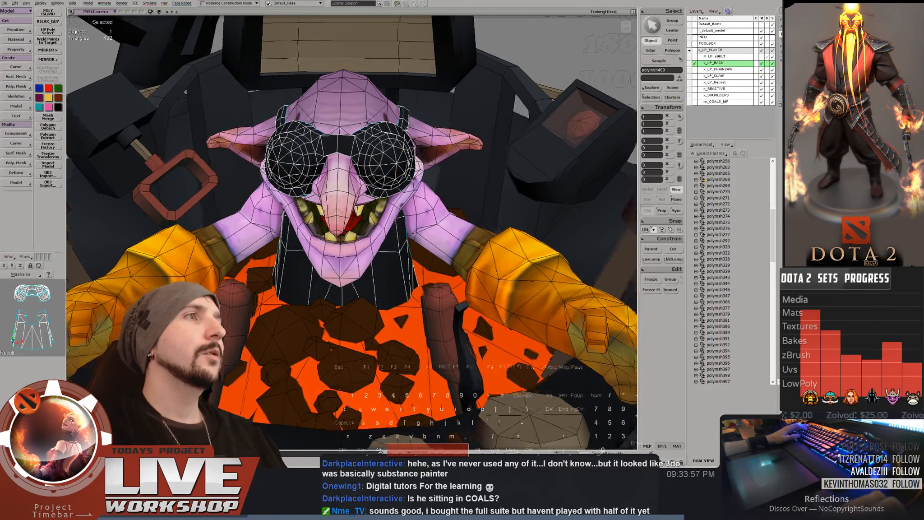
{"action": "middle_click_drag", "start_coordinate": [406, 129], "coordinate": [396, 101]}
{"action": "left_click", "coordinate": [397, 101]}
{"action": "key", "text": "space"}
Select the valve wheel and door handle polygons on the torso shell's rear and apply the red material
{"action": "right_click_drag", "start_coordinate": [396, 101], "coordinate": [406, 131]}
{"action": "key", "text": "space"}
{"action": "middle_click_drag", "start_coordinate": [406, 131], "coordinate": [334, 130]}
{"action": "right_click_drag", "start_coordinate": [334, 130], "coordinate": [312, 156]}
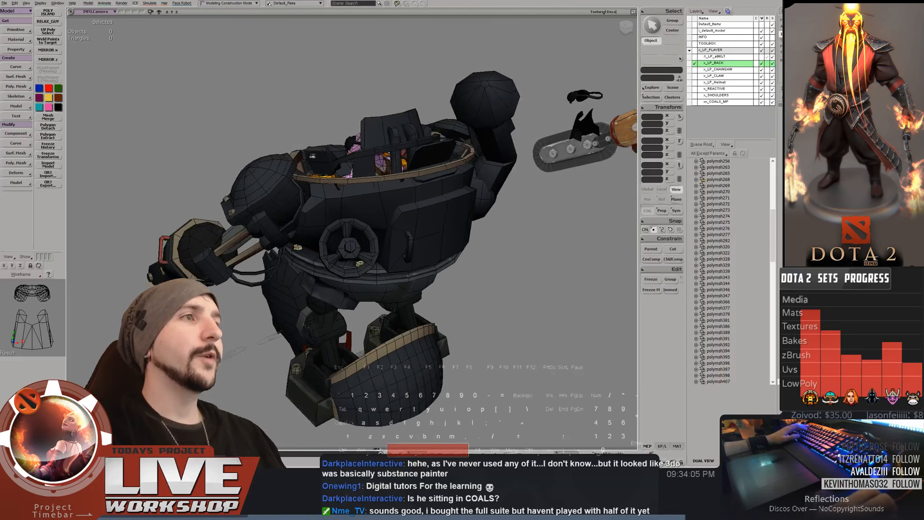
{"action": "left_click", "coordinate": [336, 232]}
{"action": "key", "text": "u"}
{"action": "left_click", "coordinate": [334, 235]}
{"action": "middle_click_drag", "start_coordinate": [334, 235], "coordinate": [427, 205]}
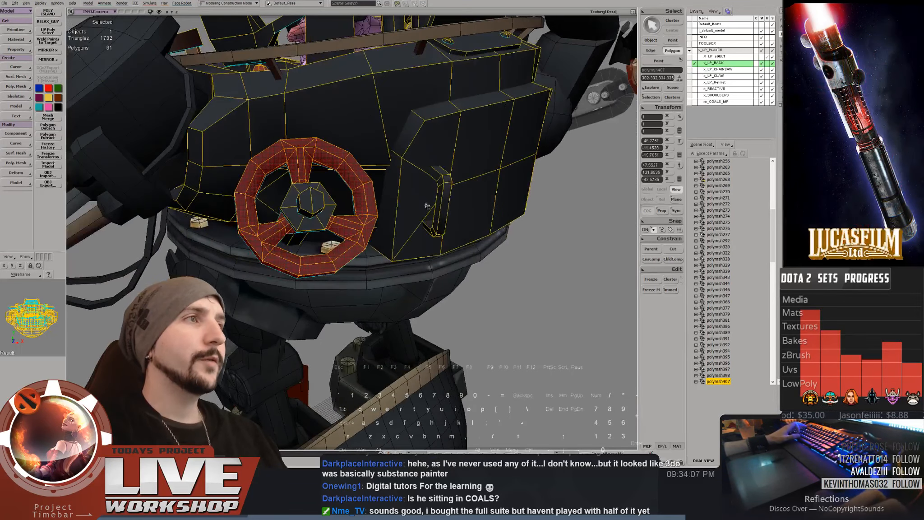
{"action": "right_click_drag", "start_coordinate": [444, 188], "coordinate": [478, 196]}
{"action": "middle_click_drag", "start_coordinate": [479, 196], "coordinate": [433, 201]}
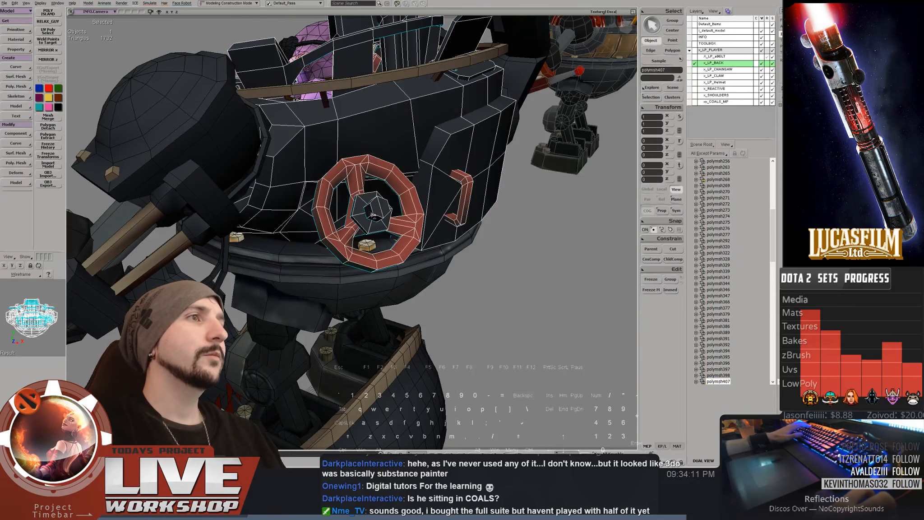
Select the valve wheel's hub polygons, apply the tan material and clear the selection
{"action": "left_click", "coordinate": [368, 216]}
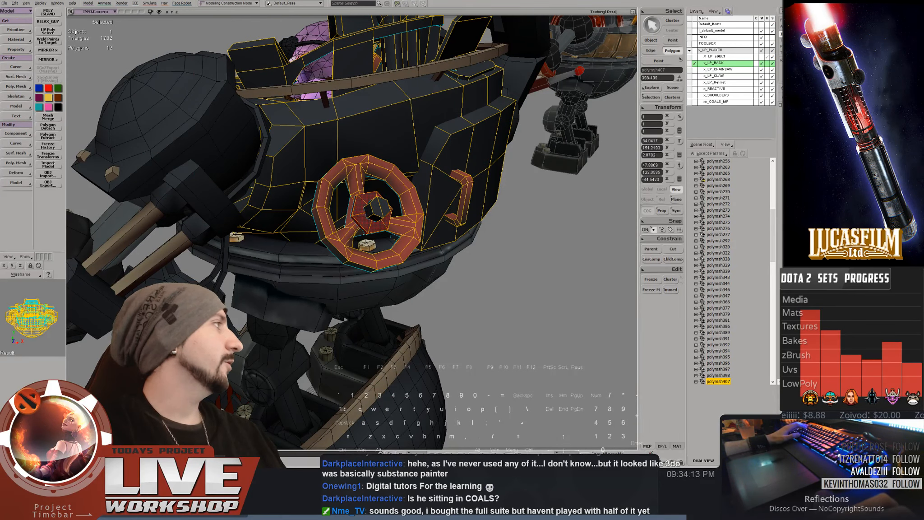
{"action": "key", "text": "space"}
{"action": "left_click", "coordinate": [592, 274]}
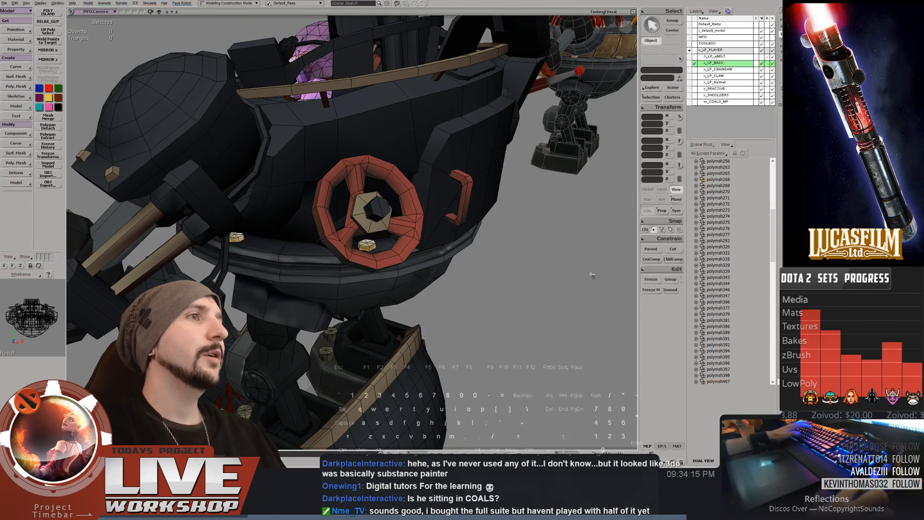
Survey the whole robot and its surrounding parts, and select the coal mesh above it
{"action": "middle_click_drag", "start_coordinate": [592, 275], "coordinate": [425, 205]}
{"action": "right_click_drag", "start_coordinate": [425, 204], "coordinate": [418, 222]}
{"action": "key", "text": "space"}
{"action": "middle_click_drag", "start_coordinate": [419, 222], "coordinate": [376, 222]}
{"action": "right_click_drag", "start_coordinate": [375, 222], "coordinate": [365, 223]}
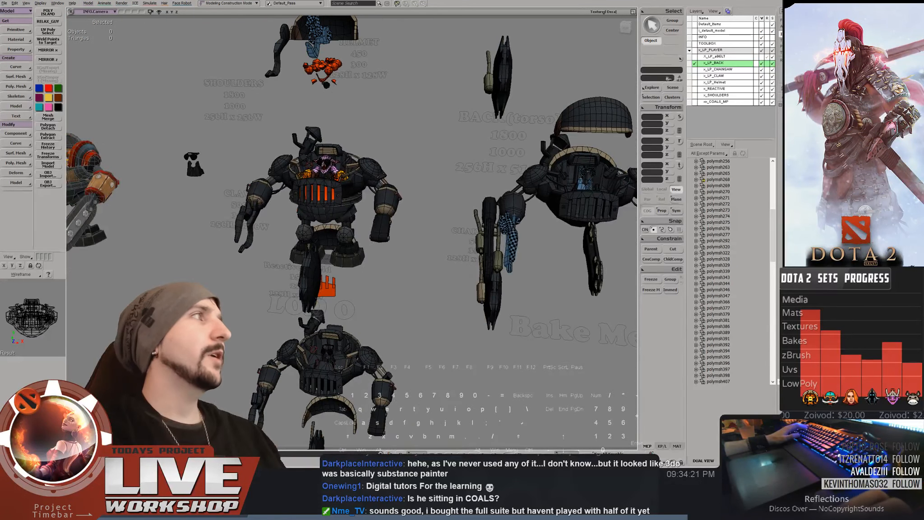
{"action": "left_click_drag", "start_coordinate": [381, 68], "coordinate": [372, 135]}
{"action": "middle_click_drag", "start_coordinate": [372, 135], "coordinate": [428, 136]}
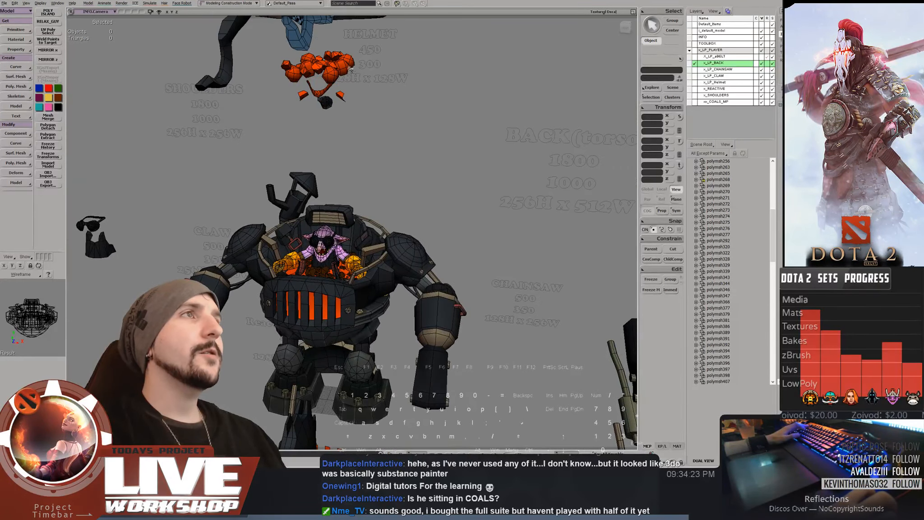
{"action": "left_click_drag", "start_coordinate": [373, 163], "coordinate": [398, 138]}
{"action": "mouse_move", "coordinate": [398, 138]}
{"action": "right_mouse_down"}
{"action": "mouse_move", "coordinate": [400, 148]}
{"action": "mouse_move", "coordinate": [392, 147]}
{"action": "mouse_move", "coordinate": [394, 103]}
{"action": "mouse_move", "coordinate": [393, 124]}
{"action": "right_mouse_up"}
{"action": "left_click", "coordinate": [372, 67]}
{"action": "left_click_drag", "start_coordinate": [378, 214], "coordinate": [392, 167]}
{"action": "key", "text": "space"}
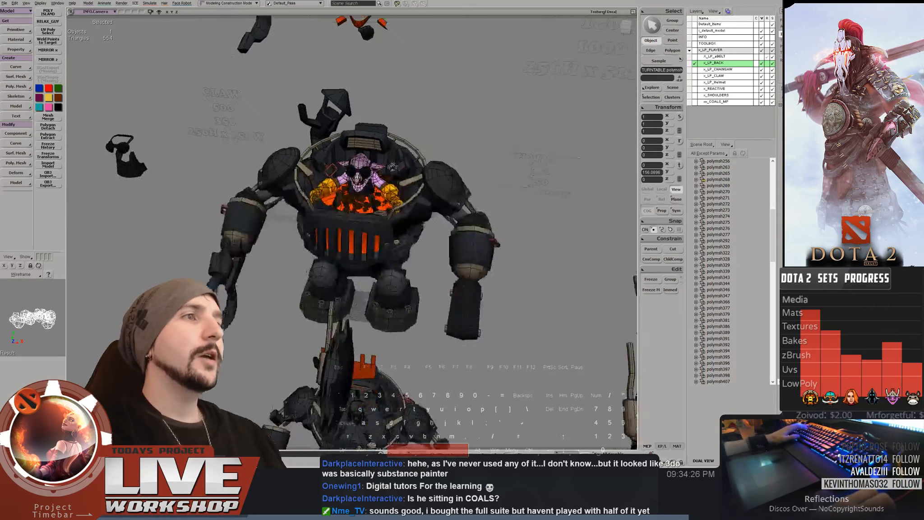
Move the torso shell down to Y about -118, exposing the coals in the cockpit
{"action": "middle_click_drag", "start_coordinate": [392, 166], "coordinate": [427, 165]}
{"action": "right_click_drag", "start_coordinate": [427, 165], "coordinate": [427, 171]}
{"action": "left_click", "coordinate": [427, 157]}
{"action": "key", "text": "v"}
{"action": "left_click_drag", "start_coordinate": [426, 158], "coordinate": [428, 225]}
{"action": "right_click_drag", "start_coordinate": [428, 199], "coordinate": [437, 146]}
{"action": "middle_click_drag", "start_coordinate": [437, 146], "coordinate": [462, 147]}
{"action": "left_click_drag", "start_coordinate": [462, 147], "coordinate": [461, 171]}
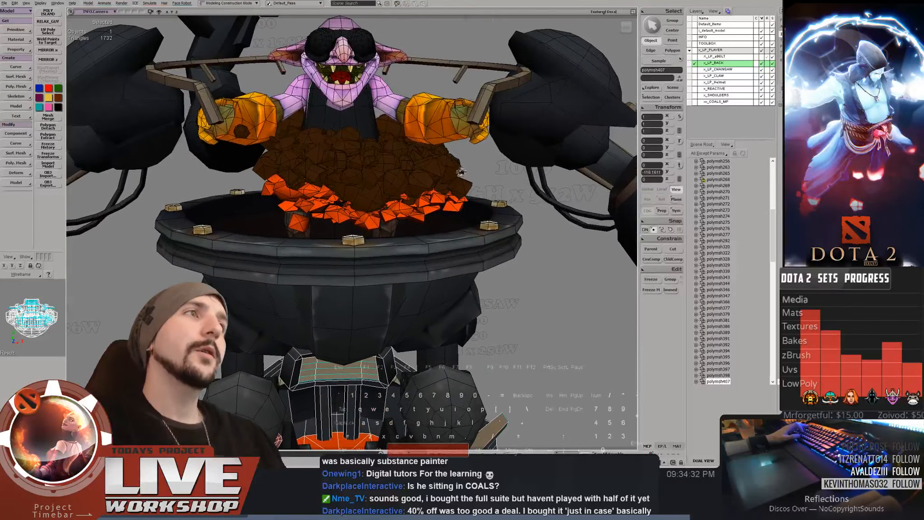
Try moving the glowing ember mesh sideways out of the coal pile, and undo the move
{"action": "left_click", "coordinate": [300, 110]}
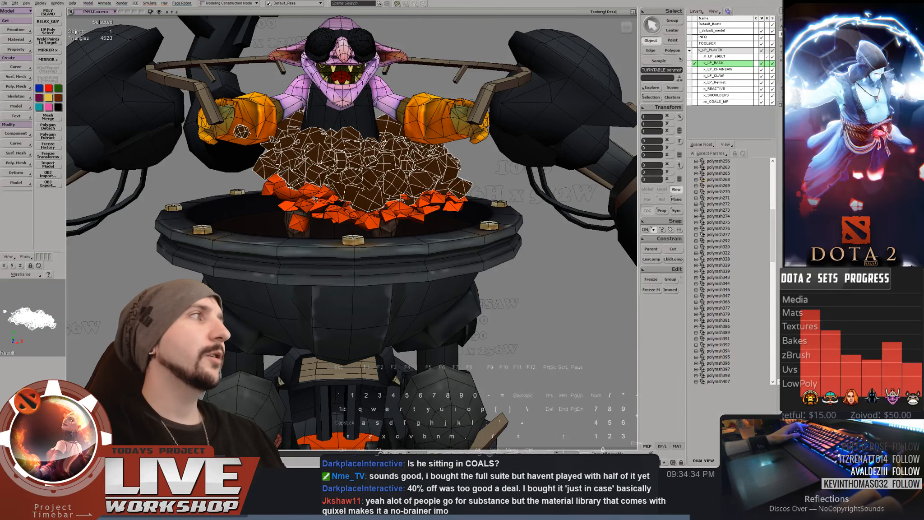
{"action": "left_click", "coordinate": [317, 195]}
{"action": "right_click_drag", "start_coordinate": [344, 192], "coordinate": [356, 228]}
{"action": "key", "text": "a"}
{"action": "left_click_drag", "start_coordinate": [319, 216], "coordinate": [237, 209]}
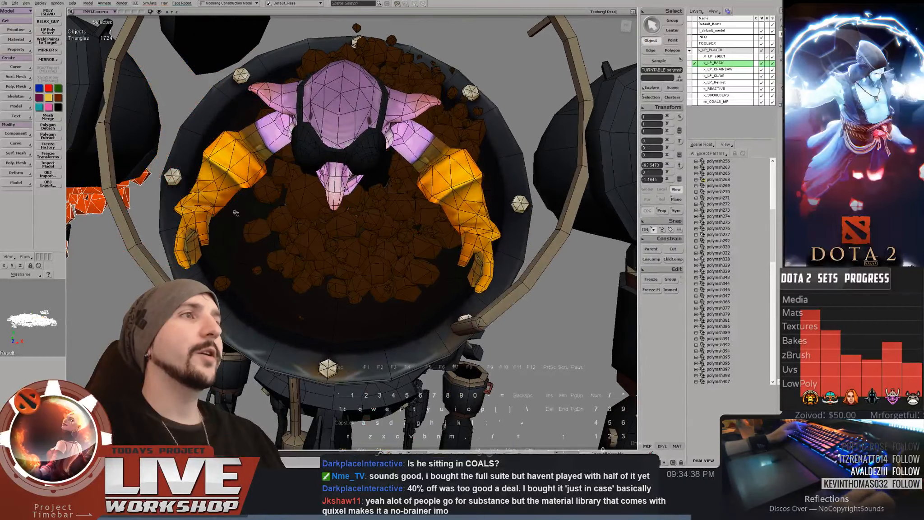
{"action": "key", "text": "ctrl+z"}
Check the coal pile and embers from above and from the front, and save the scene
{"action": "right_click_drag", "start_coordinate": [361, 230], "coordinate": [322, 229]}
{"action": "key", "text": "space"}
{"action": "middle_click_drag", "start_coordinate": [329, 230], "coordinate": [387, 236]}
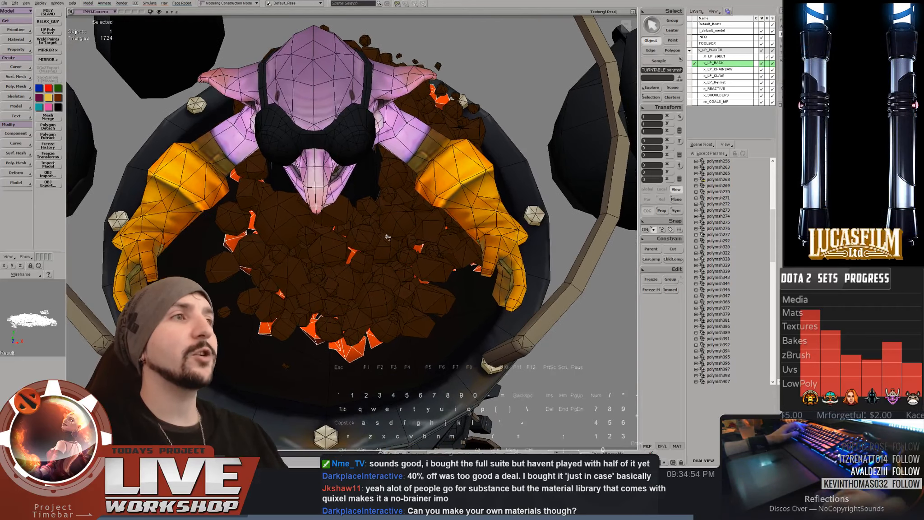
{"action": "right_click_drag", "start_coordinate": [387, 237], "coordinate": [347, 202]}
{"action": "middle_click_drag", "start_coordinate": [347, 201], "coordinate": [339, 203]}
{"action": "right_click_drag", "start_coordinate": [339, 203], "coordinate": [330, 213]}
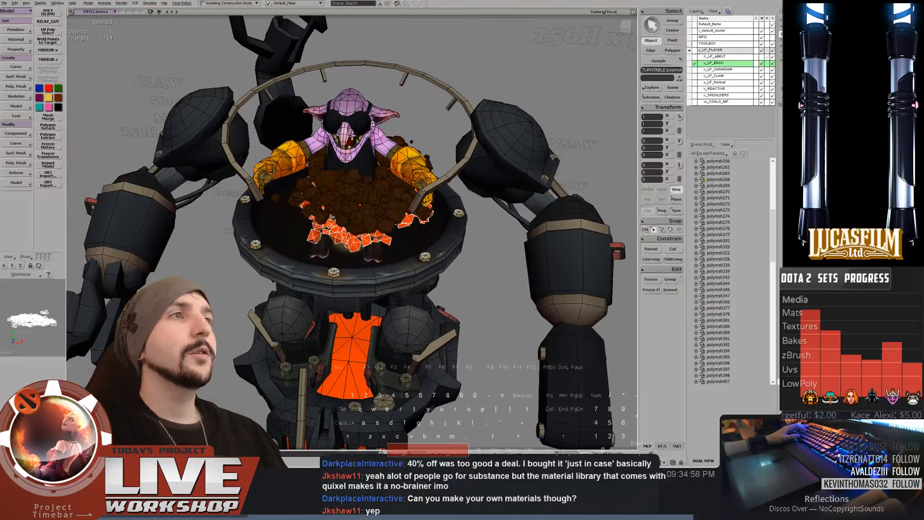
{"action": "key", "text": "ctrl+s"}
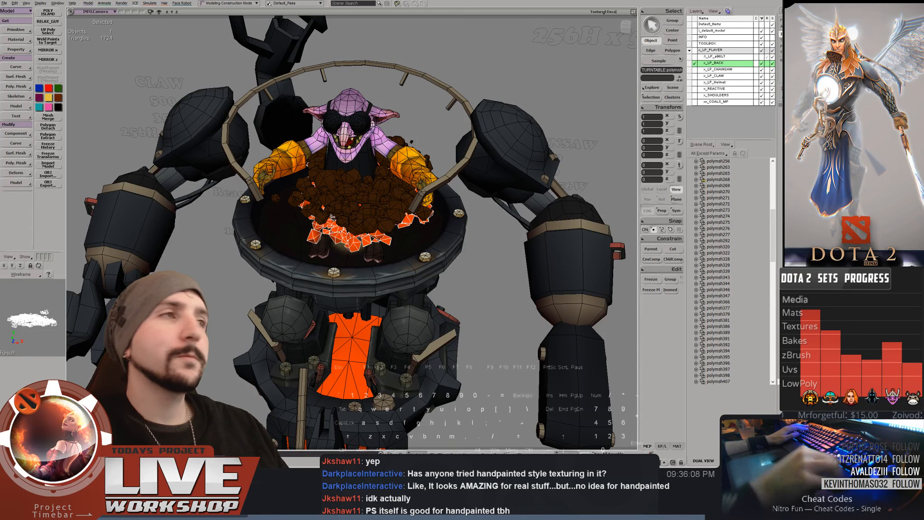
Reset the torso shell's vertical position and move it sideways to about X -102, clear of the cockpit
{"action": "middle_click_drag", "start_coordinate": [332, 217], "coordinate": [348, 270]}
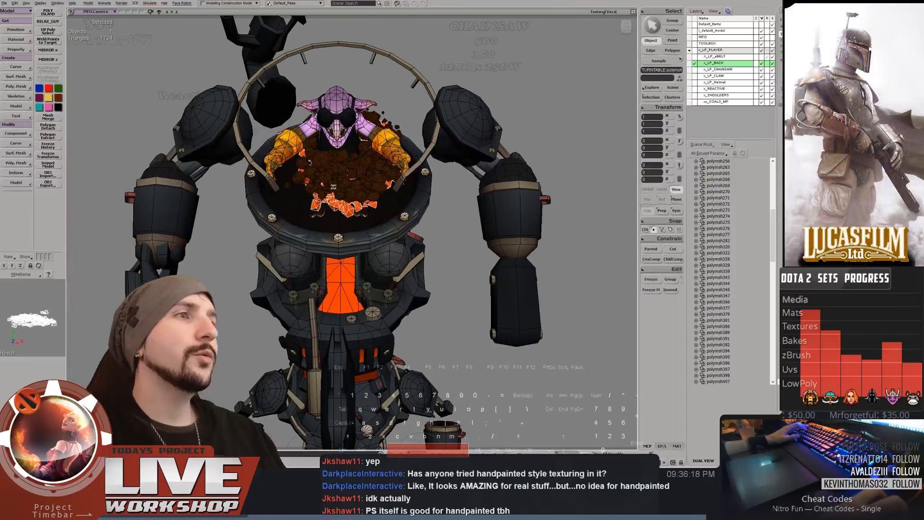
{"action": "left_click", "coordinate": [349, 269]}
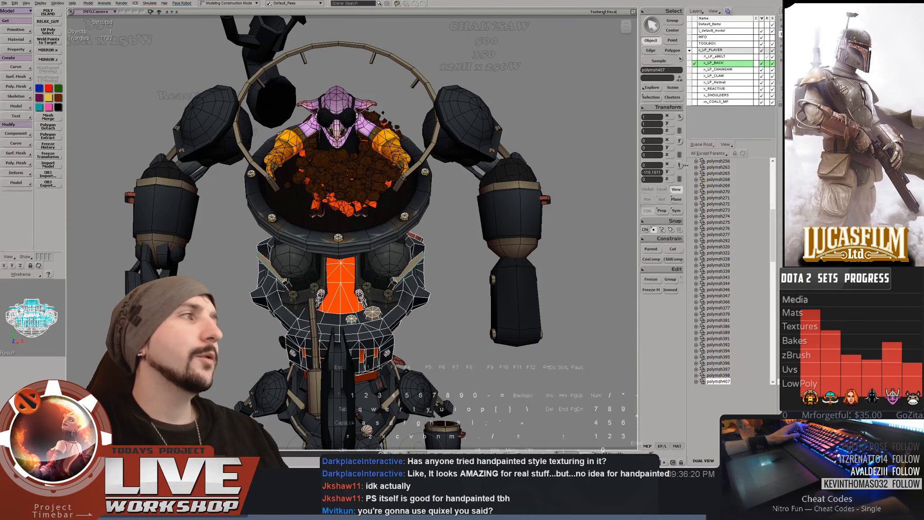
{"action": "left_click", "coordinate": [652, 173]}
{"action": "type", "text": "50"}
{"action": "key", "text": "Return"}
{"action": "key", "text": "space"}
{"action": "middle_click_drag", "start_coordinate": [222, 214], "coordinate": [296, 201]}
{"action": "key", "text": "a"}
{"action": "left_click_drag", "start_coordinate": [499, 222], "coordinate": [246, 214]}
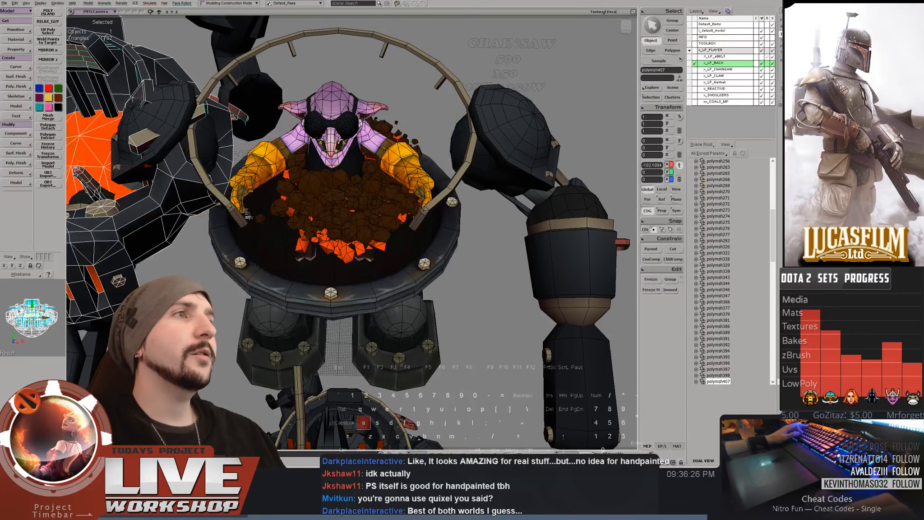
Make the robot part layers other than the coals unselectable, and select the brown coal pile
{"action": "left_click_drag", "start_coordinate": [773, 104], "coordinate": [772, 70]}
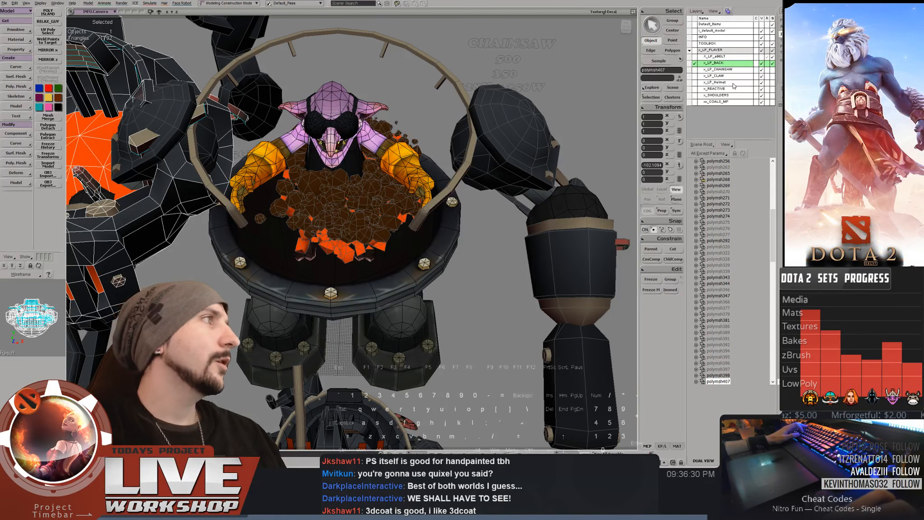
{"action": "left_click", "coordinate": [771, 64]}
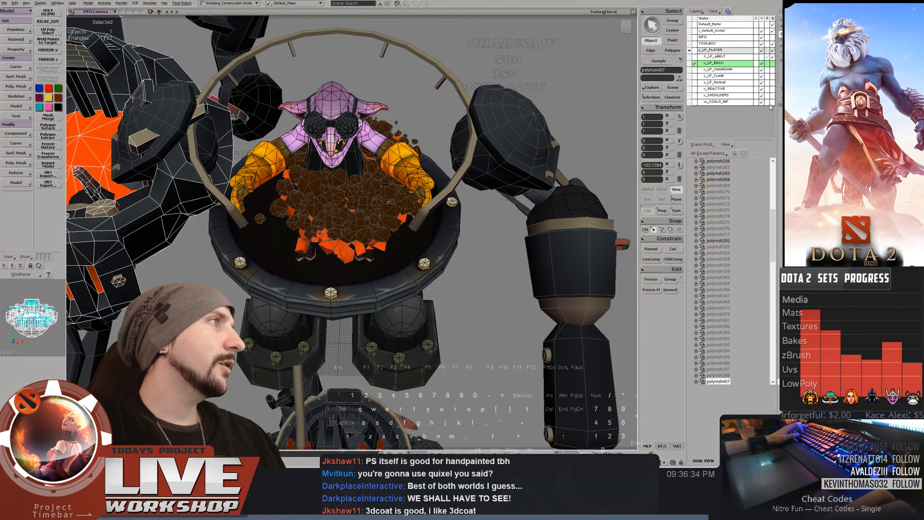
{"action": "left_click", "coordinate": [357, 207]}
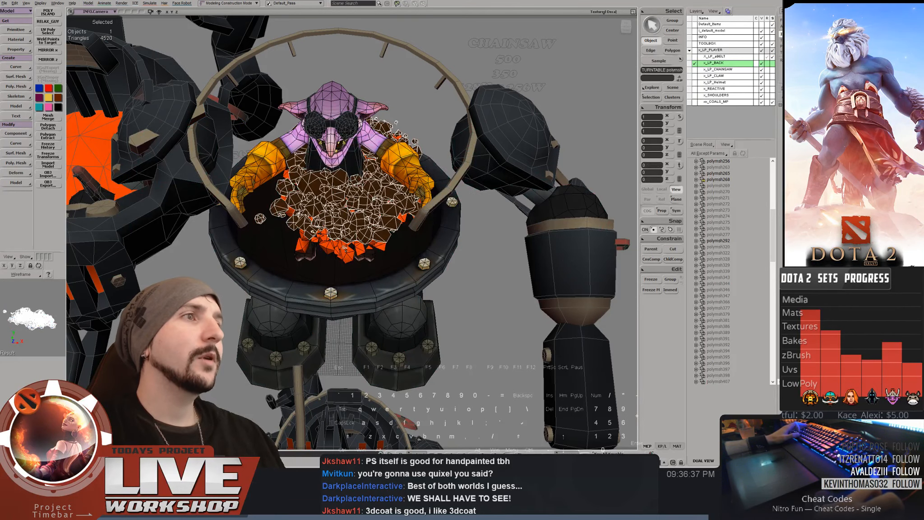
Add the glowing ember mesh to the selection and apply the brown coal material to it
{"action": "scroll", "coordinate": [345, 229], "scroll_direction": "up", "scroll_amount": 5}
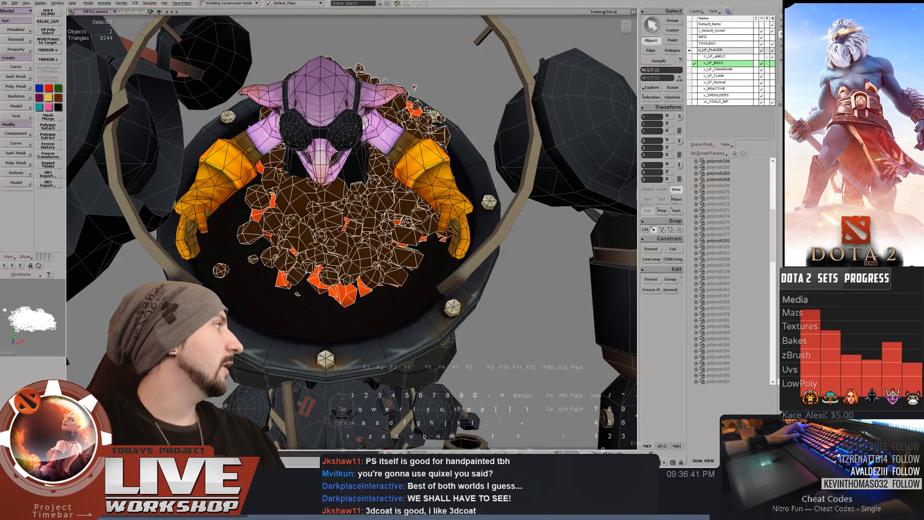
{"action": "right_click_drag", "start_coordinate": [420, 249], "coordinate": [388, 180]}
{"action": "scroll", "coordinate": [366, 248], "scroll_direction": "up", "scroll_amount": 3}
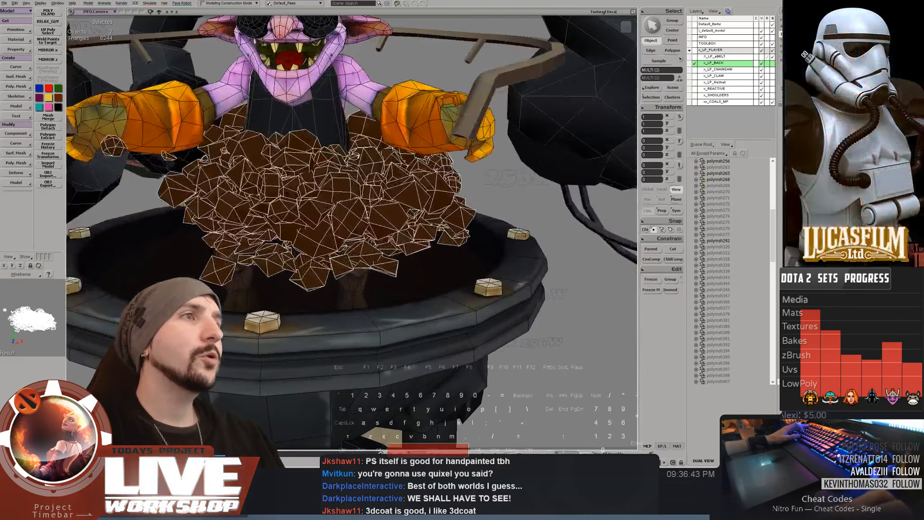
Nudge the recoloured ember mesh slightly inside the pit and select both coal meshes again
{"action": "left_click", "coordinate": [365, 254]}
{"action": "right_click_drag", "start_coordinate": [366, 254], "coordinate": [338, 384]}
{"action": "left_click", "coordinate": [357, 282]}
{"action": "key", "text": "v"}
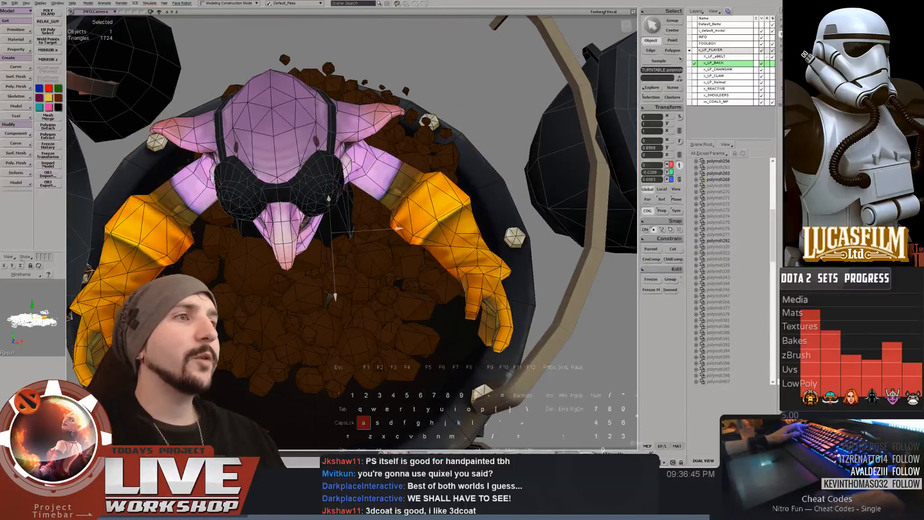
{"action": "key", "text": "space"}
{"action": "right_click_drag", "start_coordinate": [336, 271], "coordinate": [314, 223]}
{"action": "right_click_drag", "start_coordinate": [227, 253], "coordinate": [353, 277]}
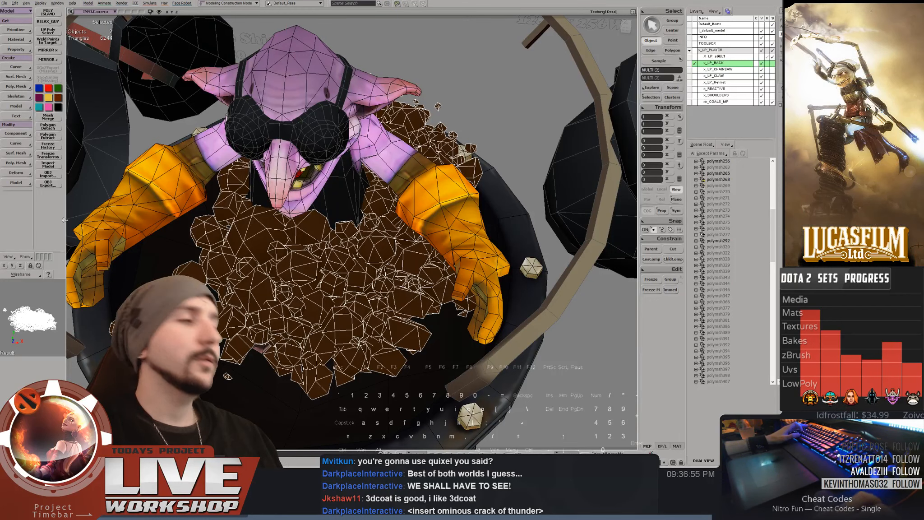
Merge the two coal meshes into one, carrying over their materials and UVs and deleting the input meshes
{"action": "left_click", "coordinate": [48, 117]}
{"action": "left_click", "coordinate": [90, 152]}
{"action": "key", "text": "4"}
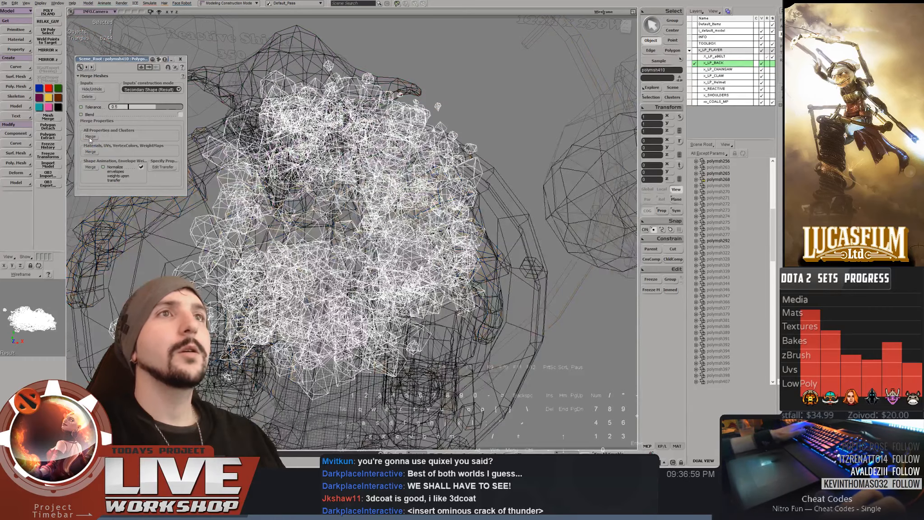
{"action": "left_click", "coordinate": [89, 98]}
{"action": "key", "text": "KP_Subtract"}
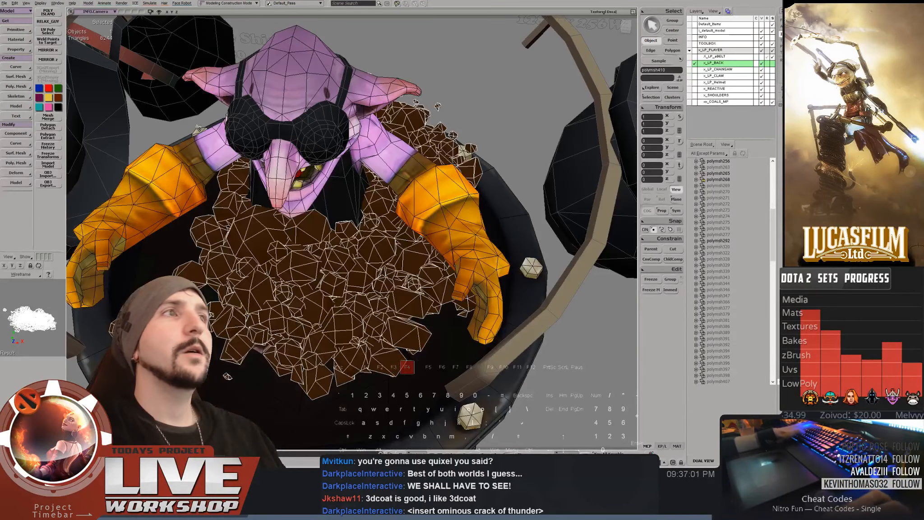
Select the torso shell standing beside the robot and move it back into place around the goblin's cockpit
{"action": "middle_click_drag", "start_coordinate": [352, 203], "coordinate": [279, 194]}
{"action": "middle_click_drag", "start_coordinate": [159, 198], "coordinate": [311, 197]}
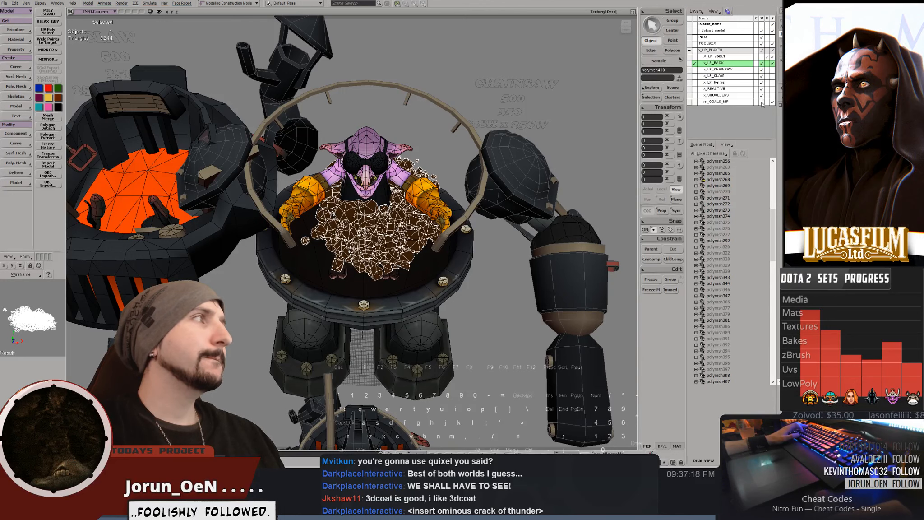
{"action": "left_click", "coordinate": [772, 102]}
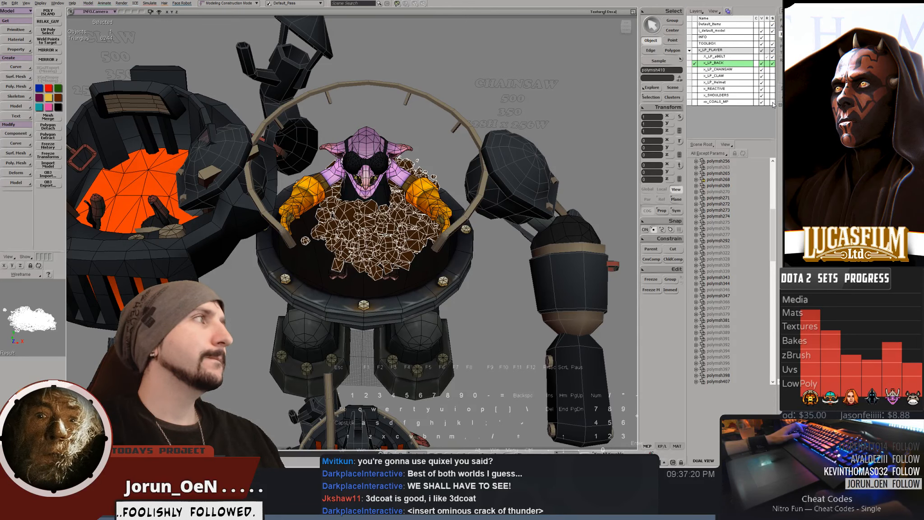
{"action": "left_click", "coordinate": [143, 210]}
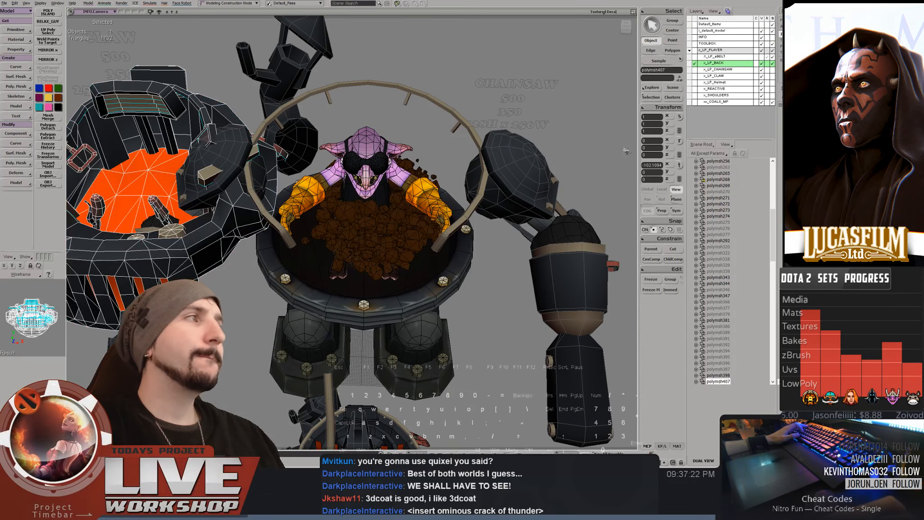
{"action": "key", "text": "Return"}
{"action": "key", "text": "f"}
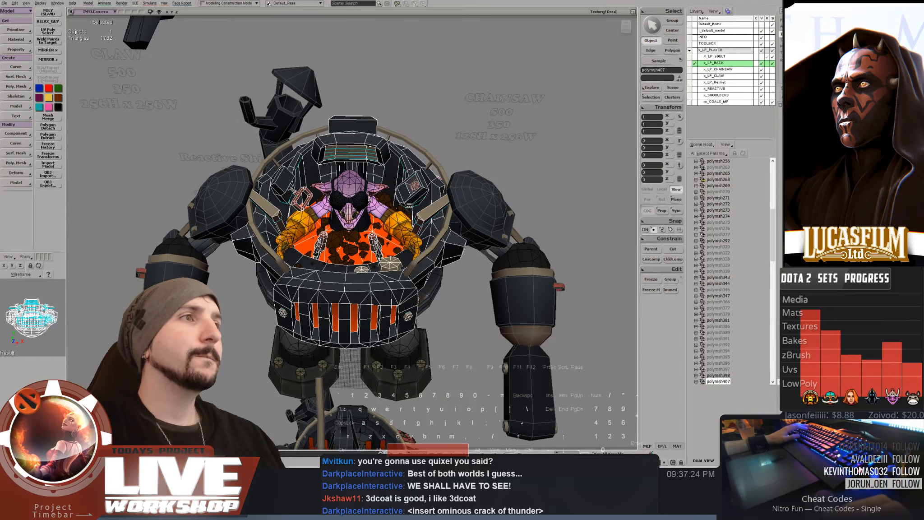
Select the orange ember bed polygons inside the torso's cockpit and extract them into a separate mesh
{"action": "middle_click_drag", "start_coordinate": [442, 221], "coordinate": [478, 235]}
{"action": "right_click_drag", "start_coordinate": [478, 234], "coordinate": [401, 217]}
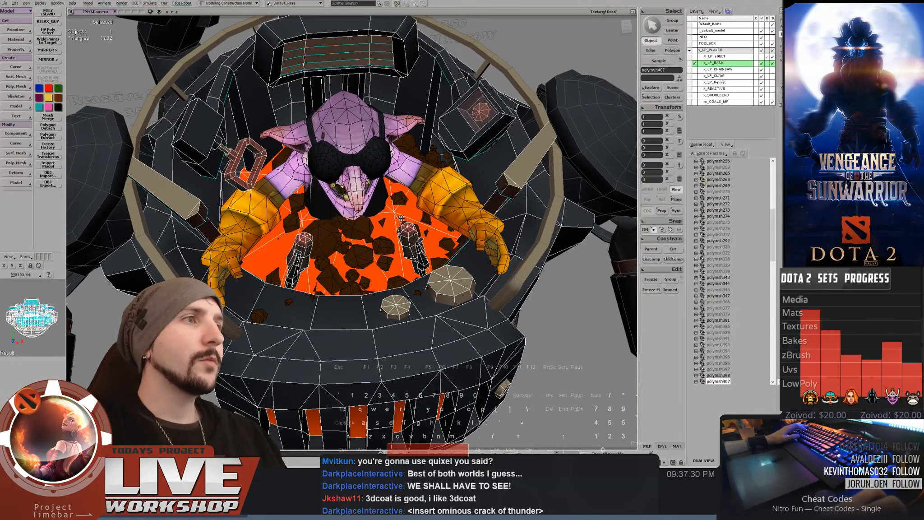
{"action": "key", "text": "y"}
{"action": "left_click_drag", "start_coordinate": [304, 168], "coordinate": [409, 327]}
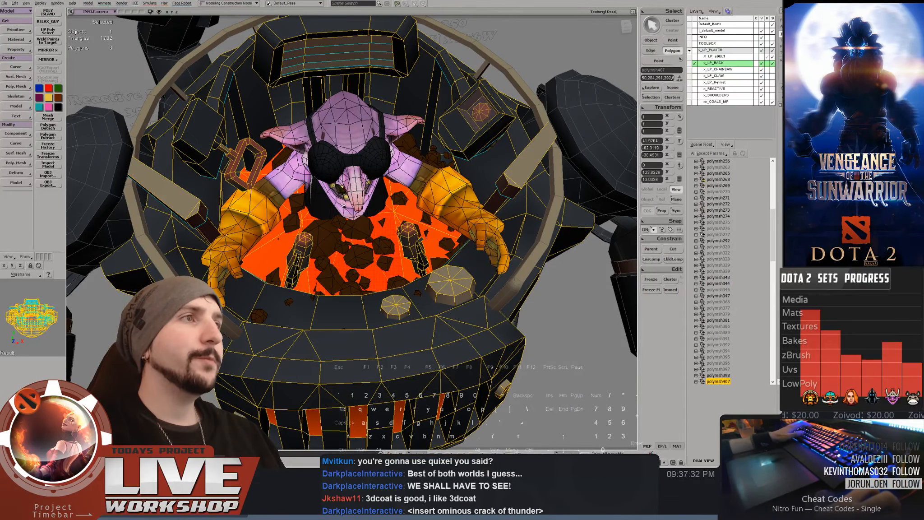
{"action": "left_click", "coordinate": [344, 184]}
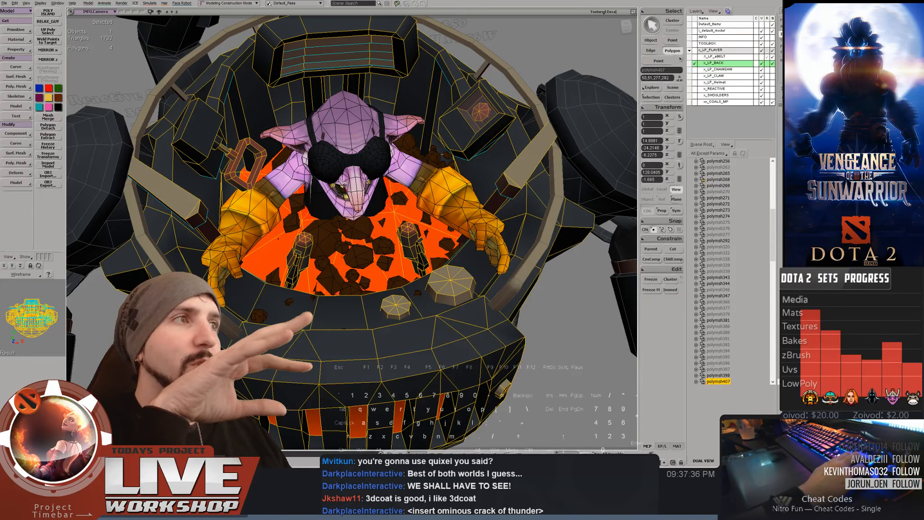
{"action": "key", "text": "shift+KP_Add"}
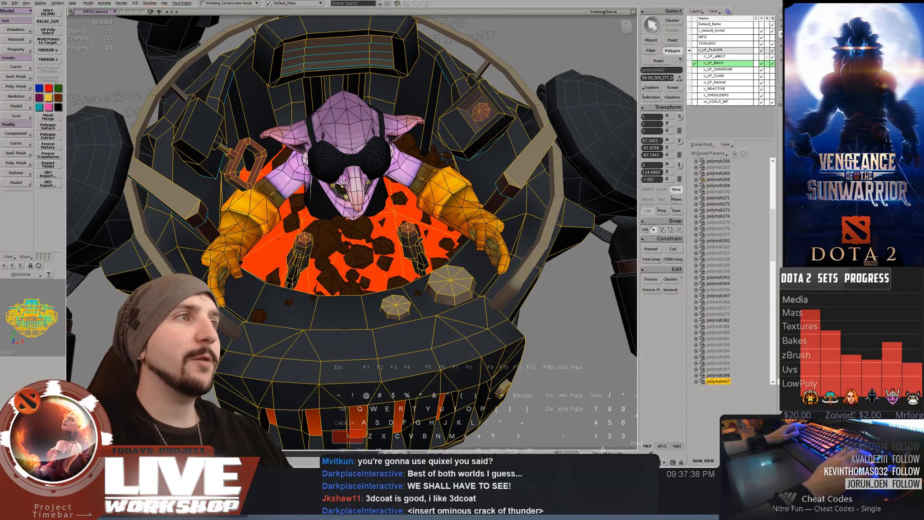
{"action": "key", "text": "F2"}
{"action": "right_click_drag", "start_coordinate": [344, 183], "coordinate": [328, 209]}
{"action": "key", "text": "F2"}
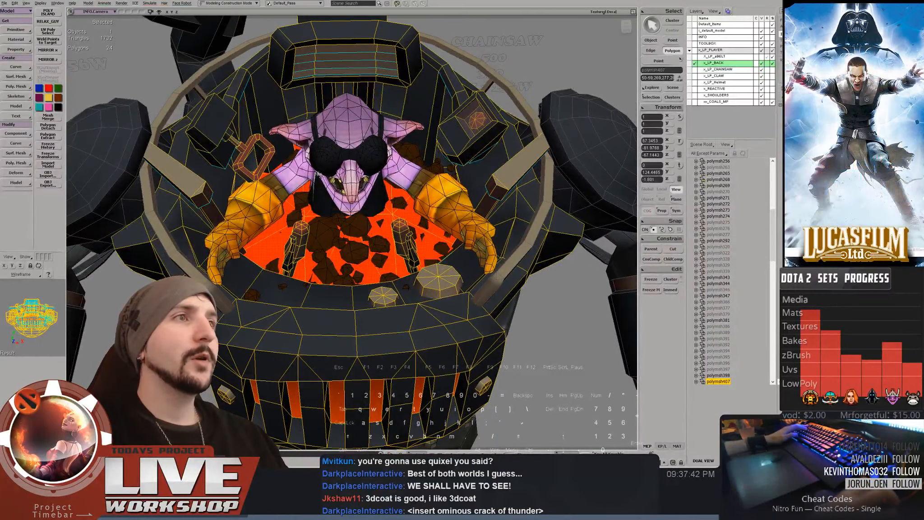
{"action": "right_click", "coordinate": [273, 231], "text": "alt"}
{"action": "left_click", "coordinate": [294, 222]}
{"action": "key", "text": "1"}
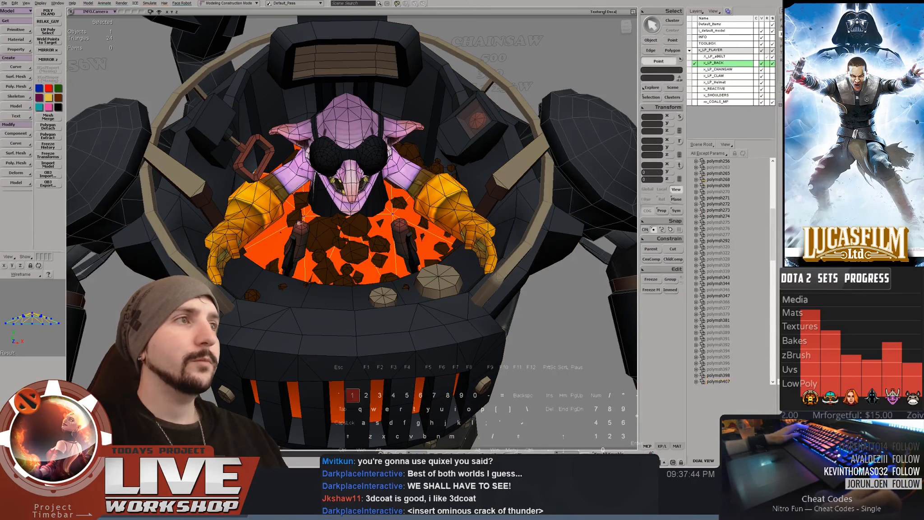
Move the ember bed and the coal pile to the COALS_MP layer and hide the other robot part layers
{"action": "left_click", "coordinate": [378, 248], "text": "shift"}
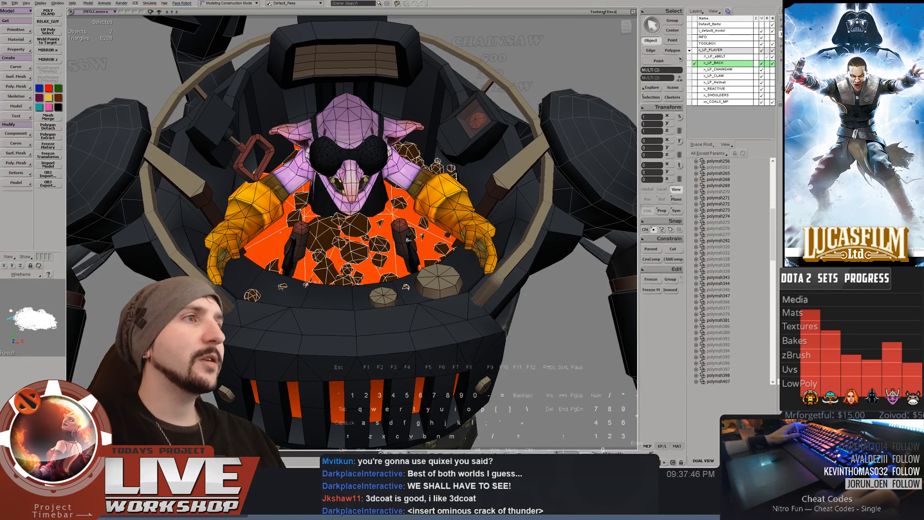
{"action": "right_click", "coordinate": [717, 102]}
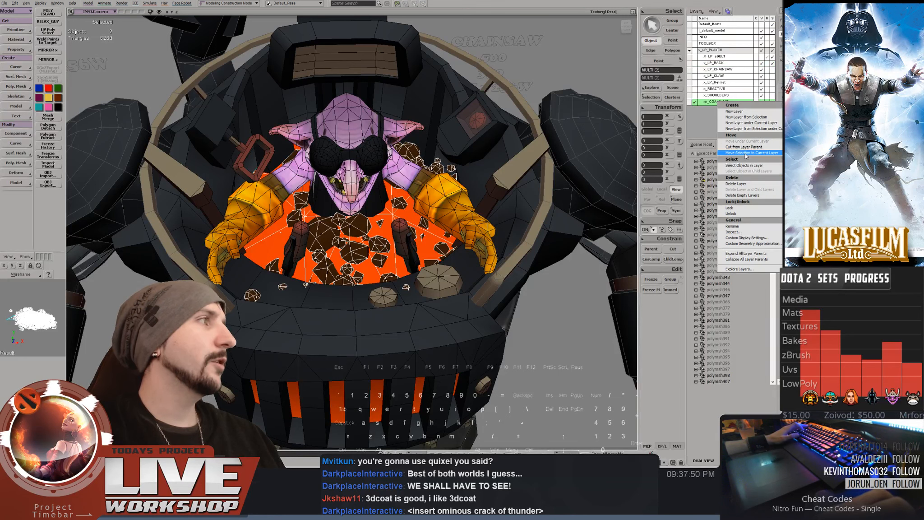
{"action": "left_click", "coordinate": [745, 154]}
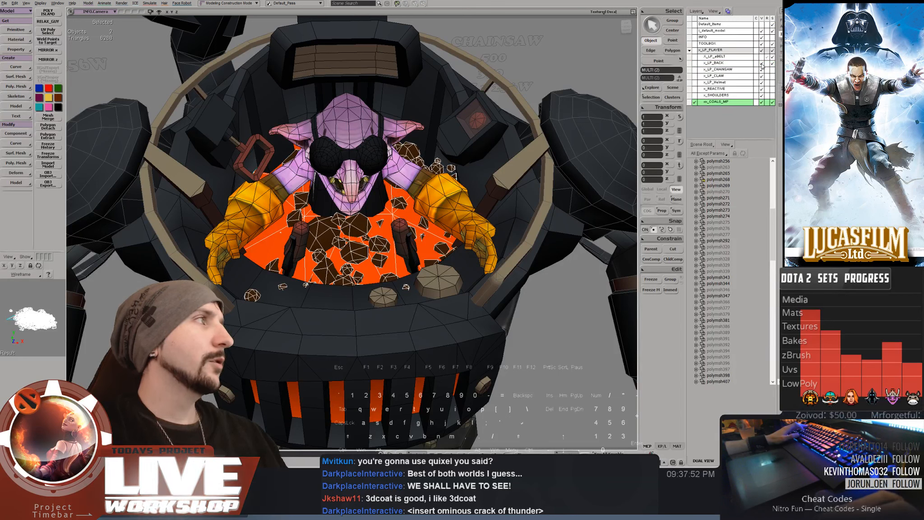
{"action": "left_click", "coordinate": [761, 63]}
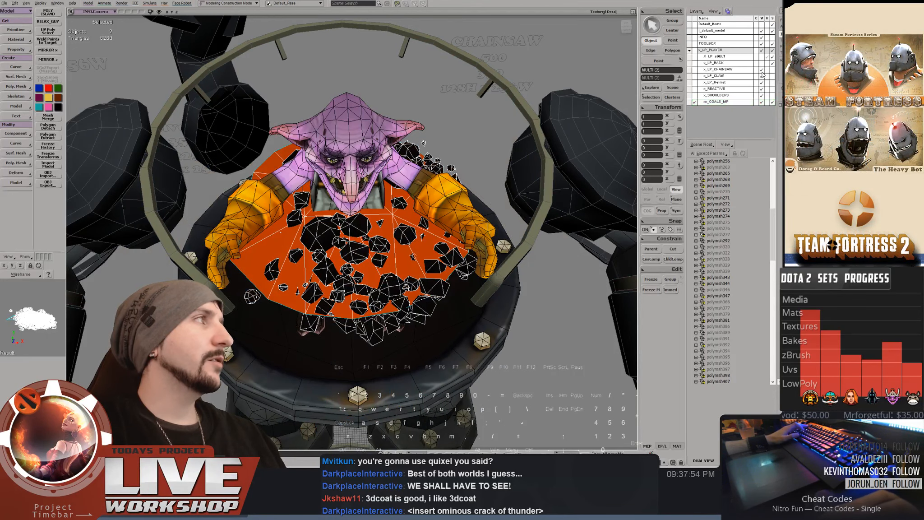
{"action": "left_click", "coordinate": [761, 95]}
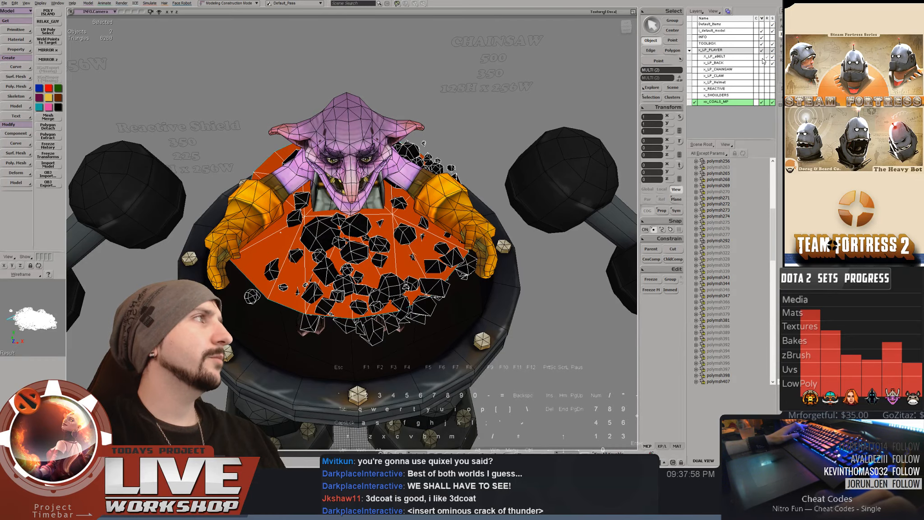
Examine how the coal pile and ember bed sit in the pit around the goblin from the front and above
{"action": "key", "text": "space"}
{"action": "left_click_drag", "start_coordinate": [434, 271], "coordinate": [393, 221]}
{"action": "key", "text": "space"}
{"action": "middle_click_drag", "start_coordinate": [355, 212], "coordinate": [380, 210]}
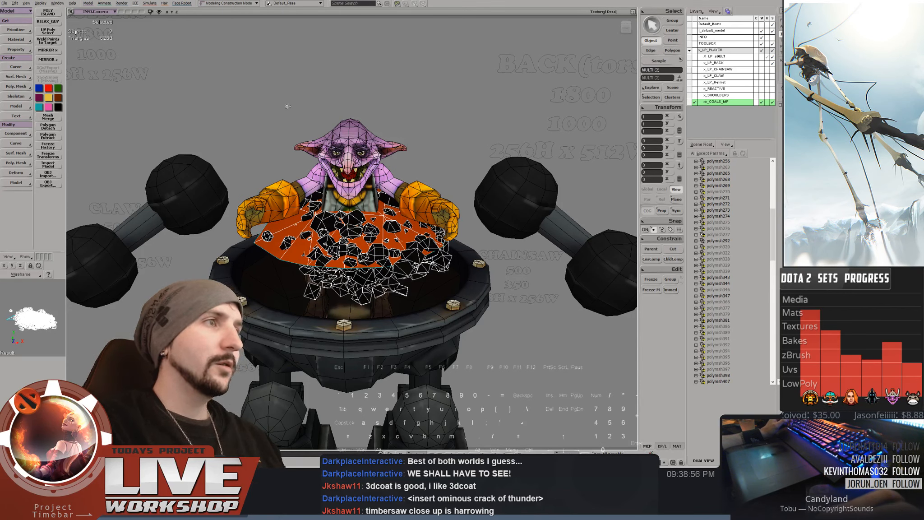
{"action": "middle_click_drag", "start_coordinate": [276, 111], "coordinate": [239, 167]}
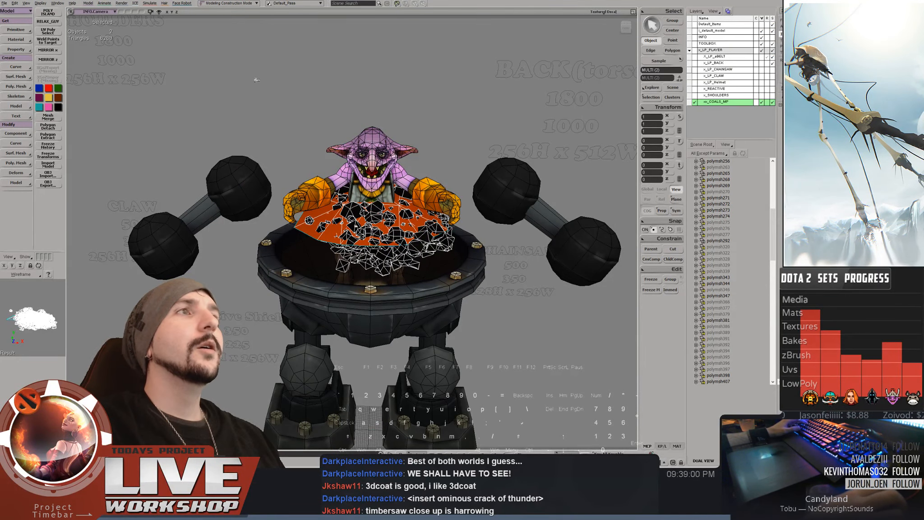
{"action": "key", "text": "space"}
{"action": "mouse_move", "coordinate": [284, 97]}
{"action": "right_mouse_down"}
{"action": "mouse_move", "coordinate": [291, 112]}
{"action": "mouse_move", "coordinate": [282, 114]}
{"action": "right_mouse_up"}
{"action": "middle_click_drag", "start_coordinate": [282, 114], "coordinate": [332, 130]}
{"action": "right_click_drag", "start_coordinate": [311, 130], "coordinate": [325, 197]}
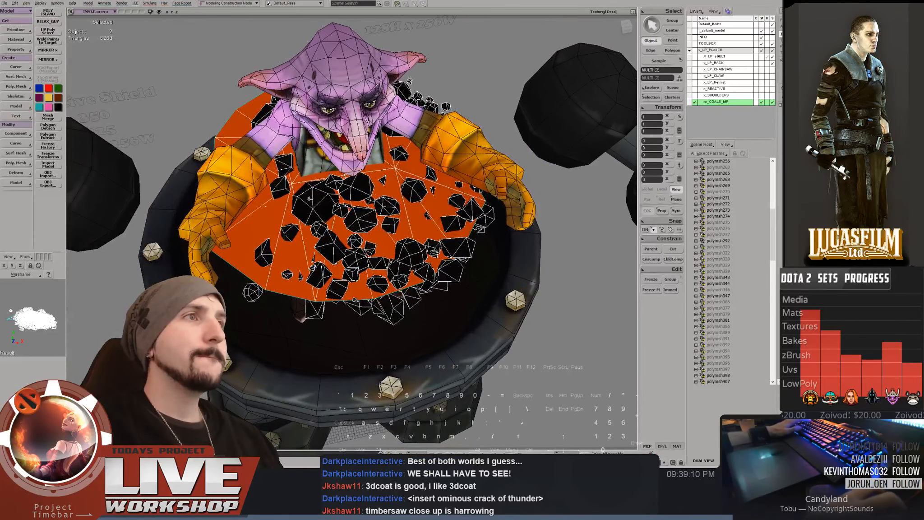
{"action": "key", "text": "3"}
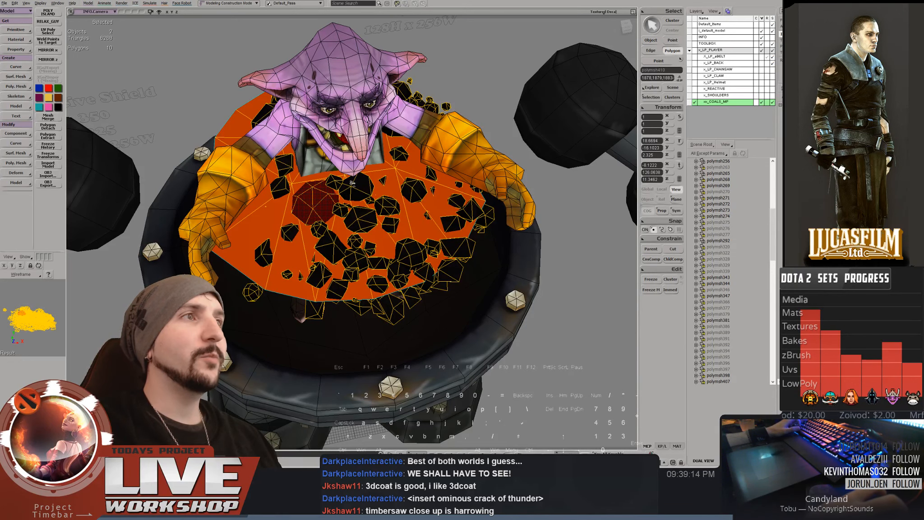
{"action": "right_click_drag", "start_coordinate": [352, 183], "coordinate": [349, 181]}
{"action": "left_click_drag", "start_coordinate": [349, 182], "coordinate": [356, 184], "text": "shift"}
{"action": "right_click_drag", "start_coordinate": [345, 184], "coordinate": [354, 195]}
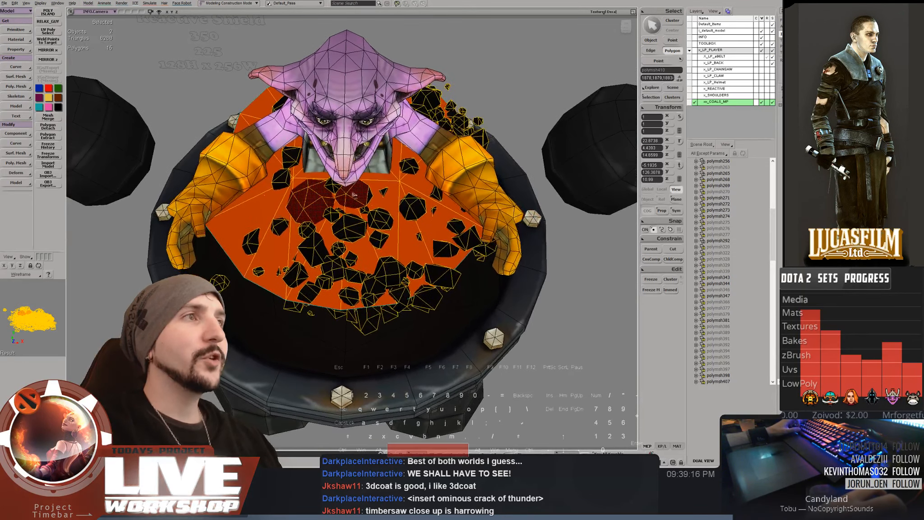
{"action": "left_click", "coordinate": [339, 182], "text": "shift"}
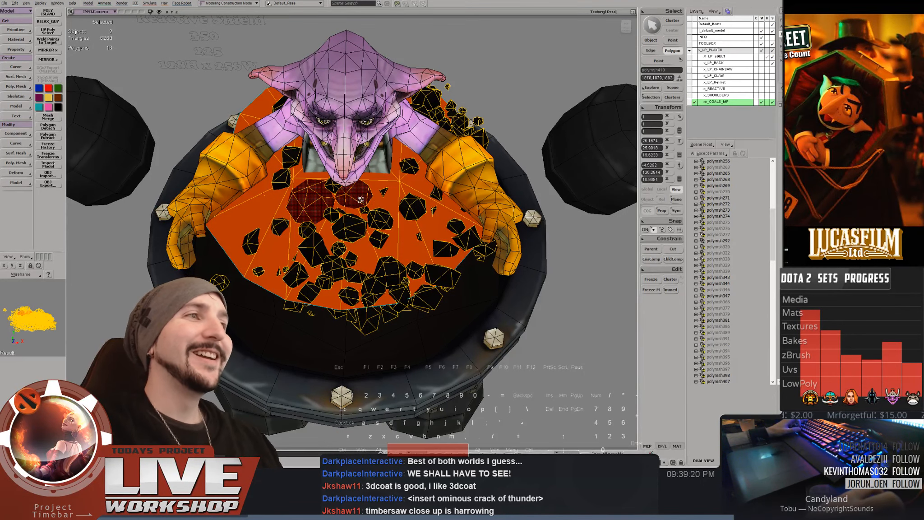
{"action": "right_click_drag", "start_coordinate": [360, 199], "coordinate": [367, 205]}
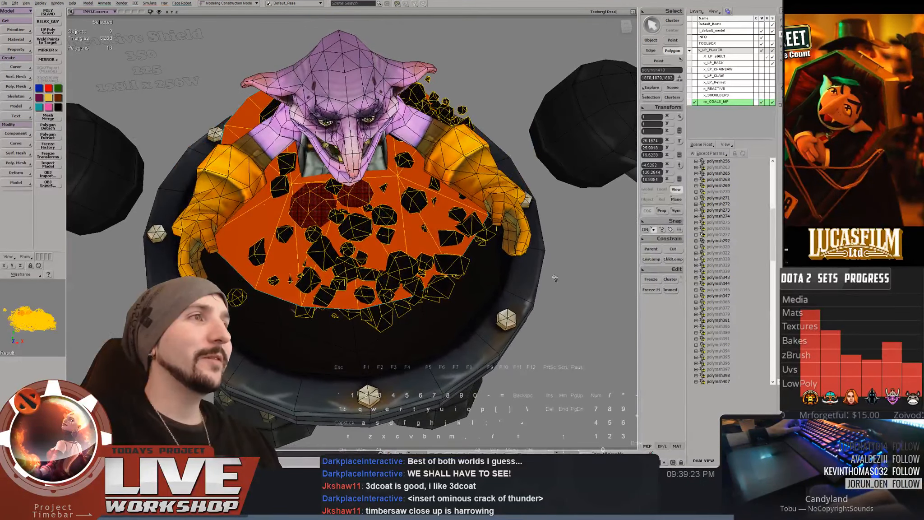
{"action": "key", "text": "space"}
{"action": "left_click", "coordinate": [589, 290]}
Try lowering the ember bed mesh deeper into the pit beneath the coals, and undo the move
{"action": "scroll", "coordinate": [589, 290], "scroll_direction": "down", "scroll_amount": 4}
{"action": "right_click_drag", "start_coordinate": [510, 252], "coordinate": [408, 217]}
{"action": "right_click_drag", "start_coordinate": [377, 212], "coordinate": [445, 223]}
{"action": "left_click", "coordinate": [282, 203]}
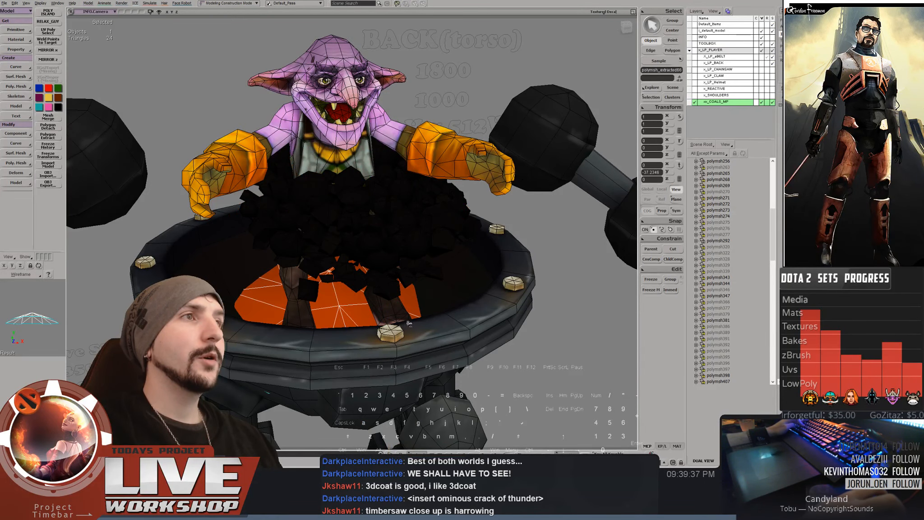
{"action": "mouse_move", "coordinate": [400, 266]}
{"action": "right_mouse_down"}
{"action": "mouse_move", "coordinate": [394, 229]}
{"action": "mouse_move", "coordinate": [397, 271]}
{"action": "right_mouse_up"}
{"action": "key", "text": "a"}
{"action": "middle_click_drag", "start_coordinate": [403, 257], "coordinate": [383, 219]}
{"action": "mouse_move", "coordinate": [363, 210]}
{"action": "right_mouse_down"}
{"action": "mouse_move", "coordinate": [381, 234]}
{"action": "mouse_move", "coordinate": [350, 223]}
{"action": "mouse_move", "coordinate": [351, 199]}
{"action": "mouse_move", "coordinate": [376, 223]}
{"action": "right_mouse_up"}
{"action": "key", "text": "a"}
{"action": "key", "text": "ctrl+z"}
{"action": "key", "text": "space"}
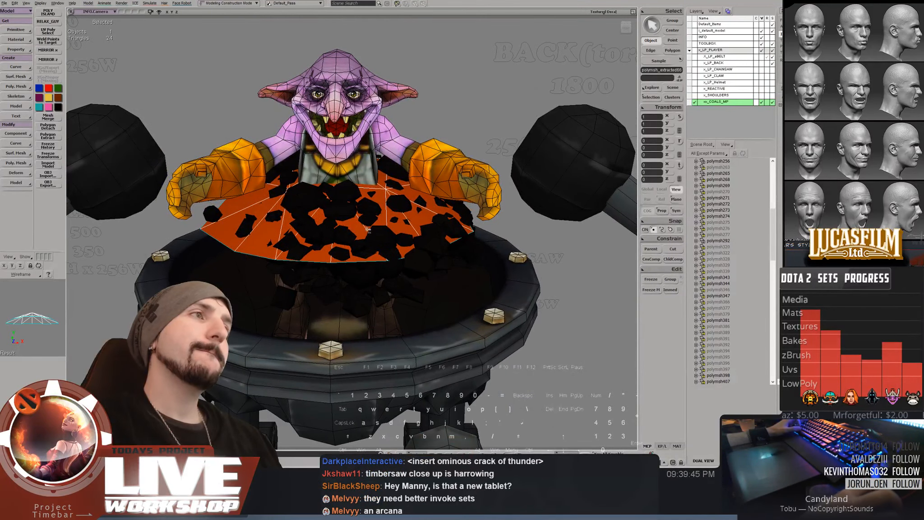
Save the scene and select the coal pile mesh again
{"action": "key", "text": "ctrl+s"}
{"action": "key", "text": "shift"}
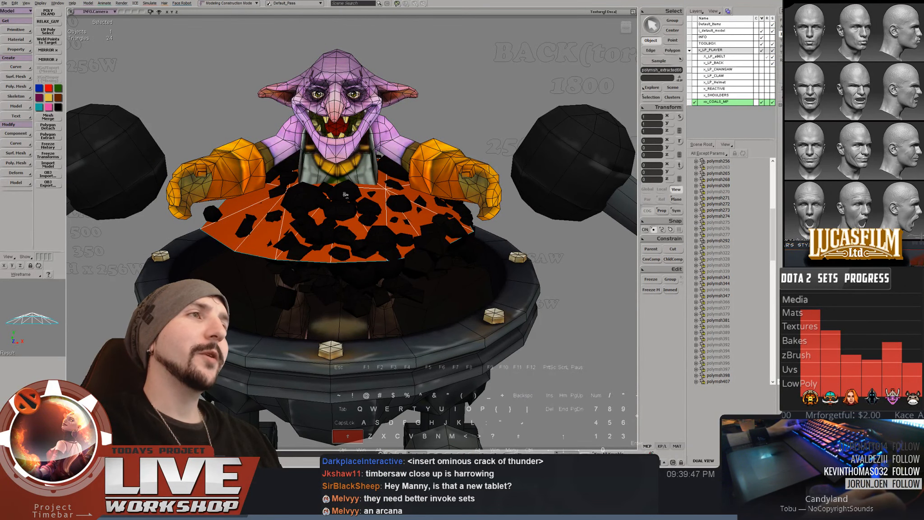
{"action": "mouse_move", "coordinate": [384, 210]}
{"action": "right_mouse_down"}
{"action": "mouse_move", "coordinate": [329, 217]}
{"action": "mouse_move", "coordinate": [386, 197]}
{"action": "right_mouse_up"}
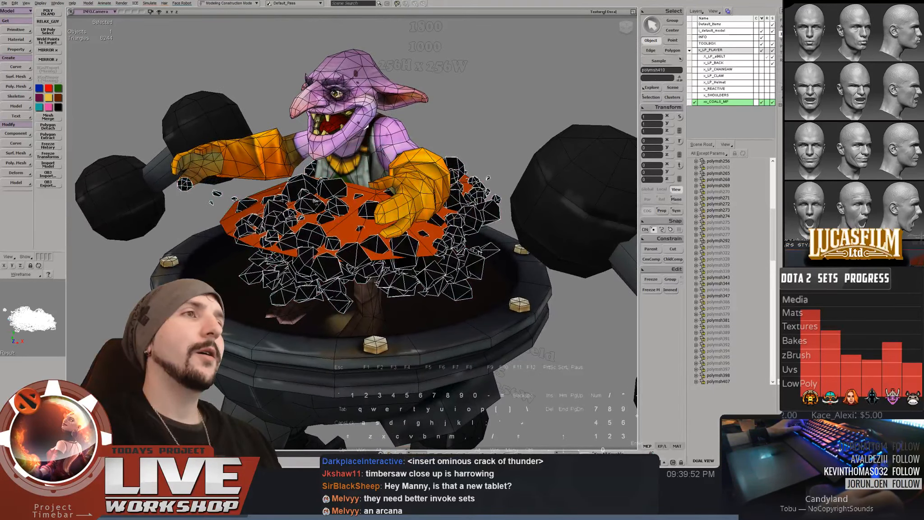
Select the stray coal chunks scattered away from the pile near the goblin's hand and remove them from the coal mesh
{"action": "key", "text": "y"}
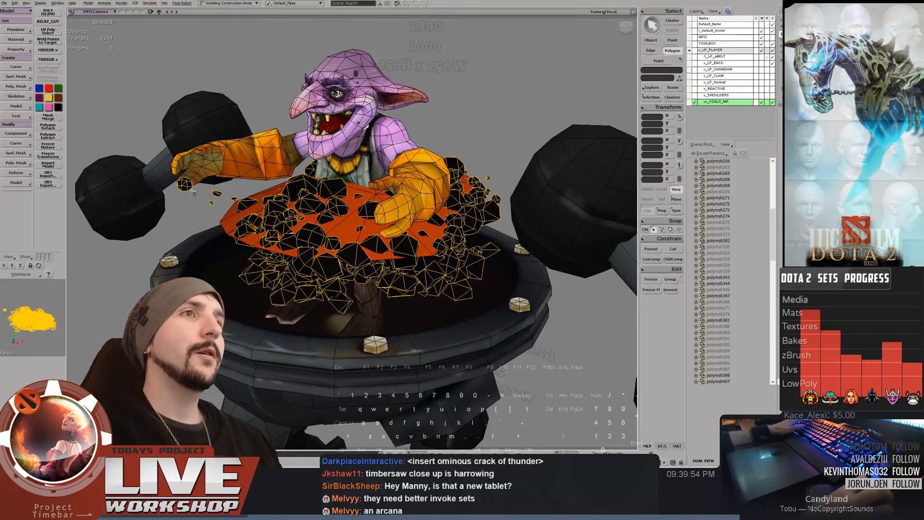
{"action": "left_click_drag", "start_coordinate": [169, 170], "coordinate": [244, 212]}
{"action": "right_click_drag", "start_coordinate": [244, 212], "coordinate": [347, 192]}
{"action": "key", "text": "F2"}
{"action": "key", "text": "F3"}
{"action": "key", "text": "F2"}
{"action": "key", "text": "space"}
{"action": "key", "text": "F3"}
{"action": "right_click", "coordinate": [181, 178], "text": "alt"}
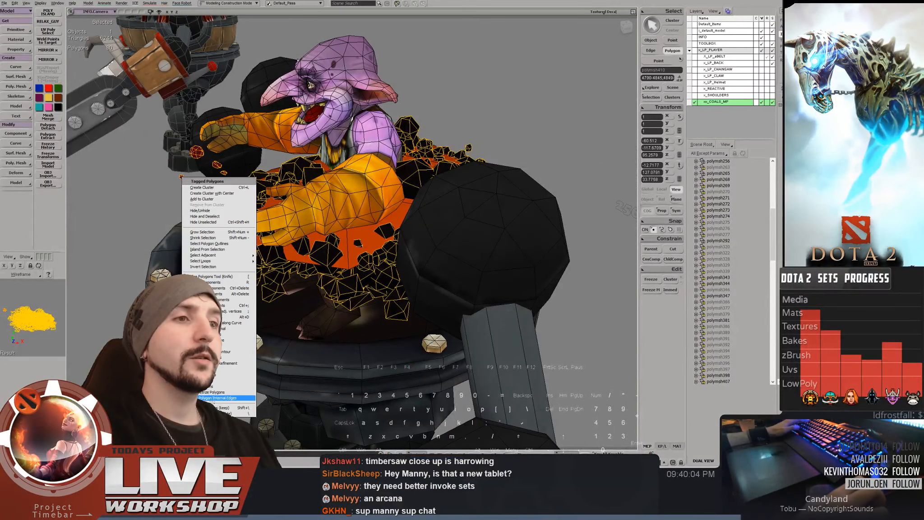
{"action": "left_click", "coordinate": [224, 414]}
Select the coal pile and the ember bed and merge them into one mesh, carrying over materials and UVs
{"action": "right_click_drag", "start_coordinate": [194, 194], "coordinate": [271, 217]}
{"action": "left_click", "coordinate": [270, 217]}
{"action": "left_click", "coordinate": [271, 217], "text": "shift"}
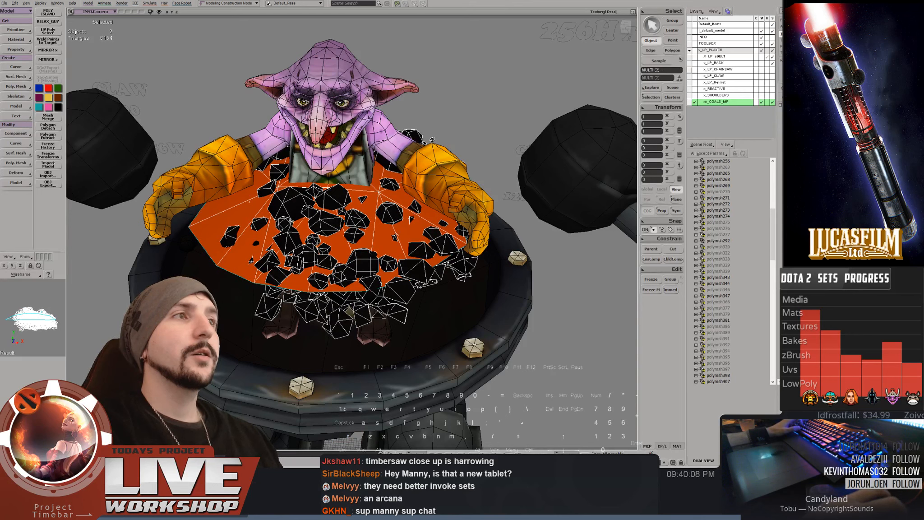
{"action": "left_click", "coordinate": [48, 117]}
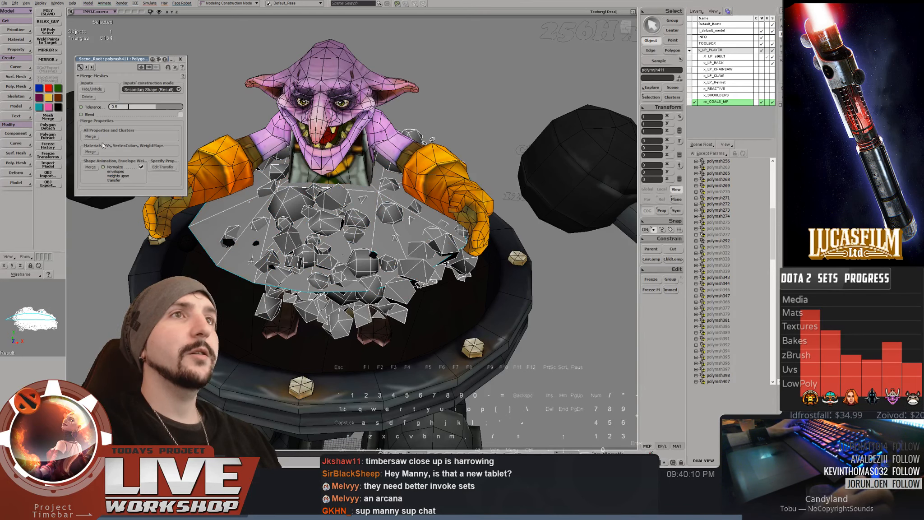
{"action": "left_click", "coordinate": [92, 153]}
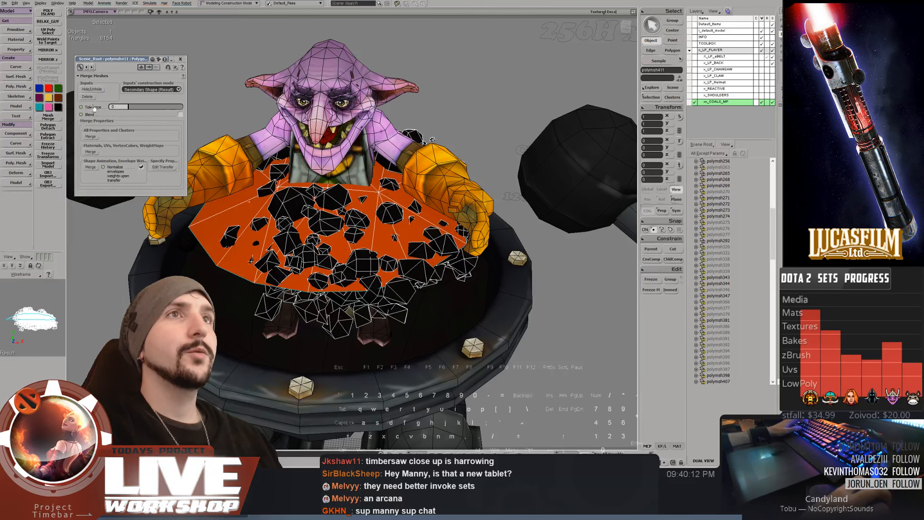
Create a polygon mesh grid primitive and frame the whole scene to locate it
{"action": "left_click", "coordinate": [17, 30]}
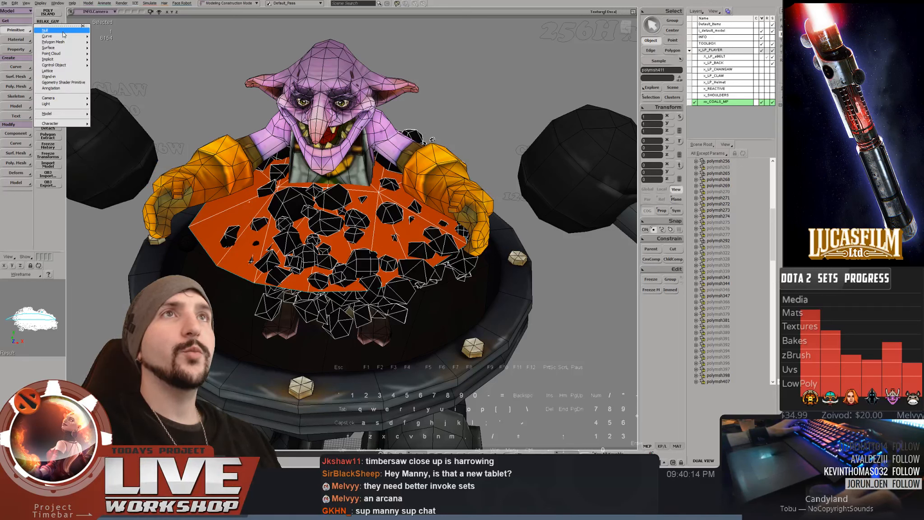
{"action": "mouse_move", "coordinate": [63, 42]}
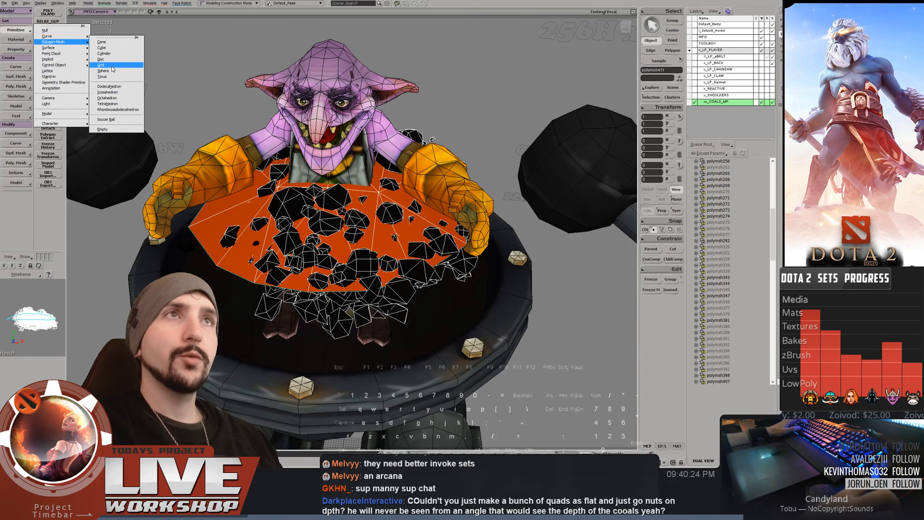
{"action": "left_click", "coordinate": [112, 66]}
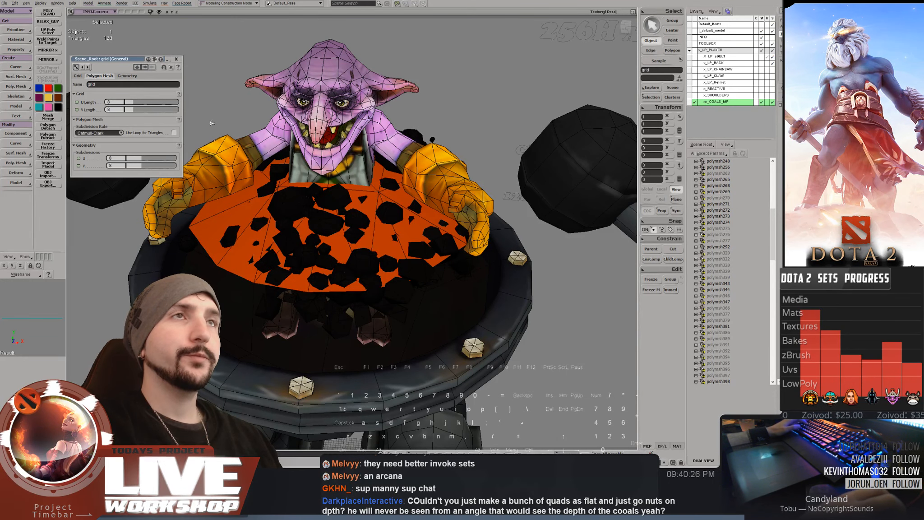
{"action": "key", "text": "a"}
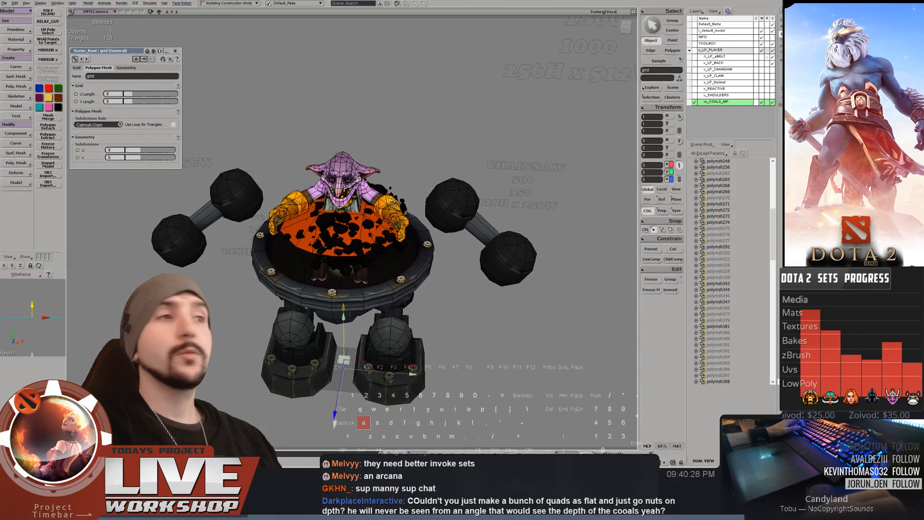
Raise the new grid above the cockpit coals and scale it uniformly to about 11.8 so it spans the pile
{"action": "left_click_drag", "start_coordinate": [399, 174], "coordinate": [394, 151]}
{"action": "key", "text": "ctrl+z"}
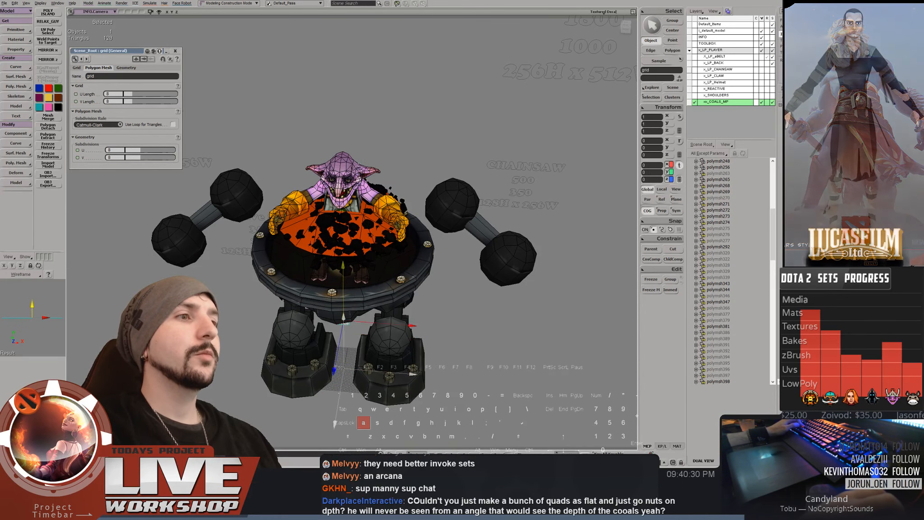
{"action": "left_click_drag", "start_coordinate": [342, 281], "coordinate": [368, 119]}
{"action": "key", "text": "z"}
{"action": "left_click_drag", "start_coordinate": [342, 204], "coordinate": [436, 212]}
{"action": "key", "text": "space"}
{"action": "middle_click_drag", "start_coordinate": [436, 212], "coordinate": [406, 245]}
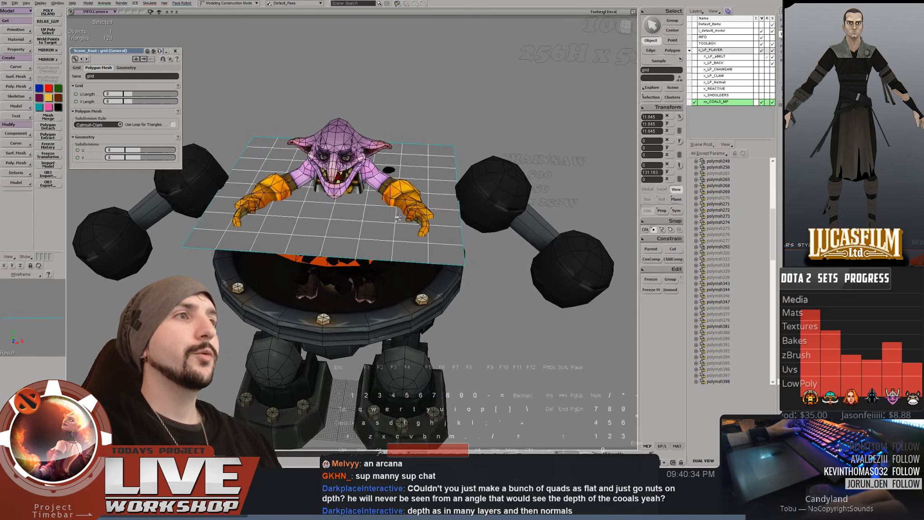
{"action": "right_click_drag", "start_coordinate": [406, 246], "coordinate": [585, 142]}
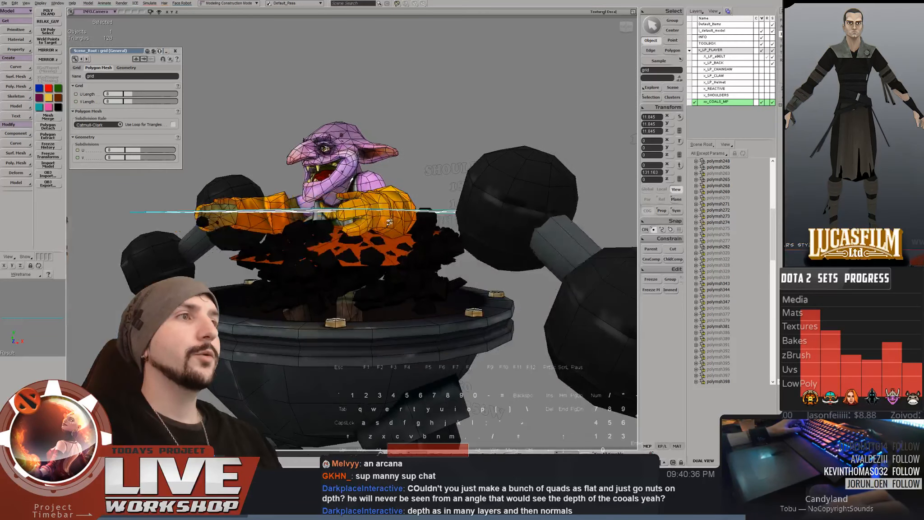
Hide the default model layer to clear the hero body from around the grid and coals
{"action": "left_click", "coordinate": [767, 37]}
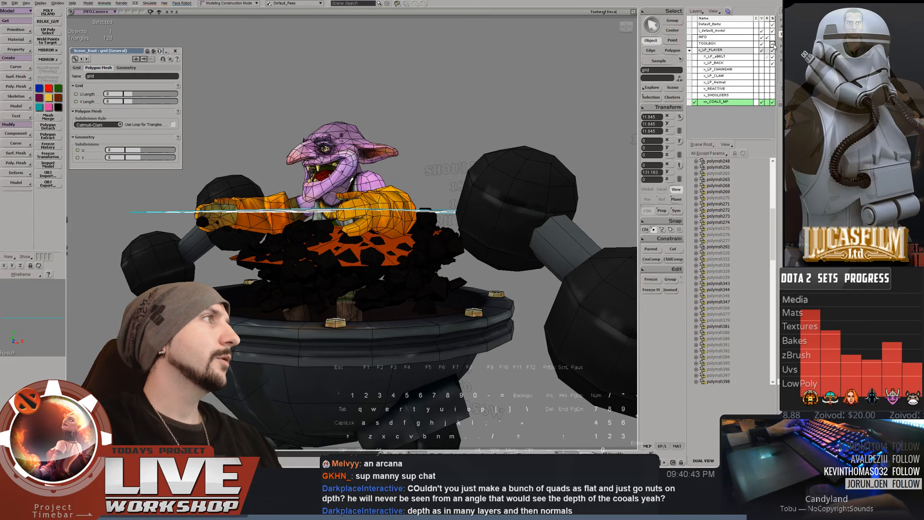
{"action": "left_click", "coordinate": [772, 44]}
{"action": "left_click", "coordinate": [762, 31]}
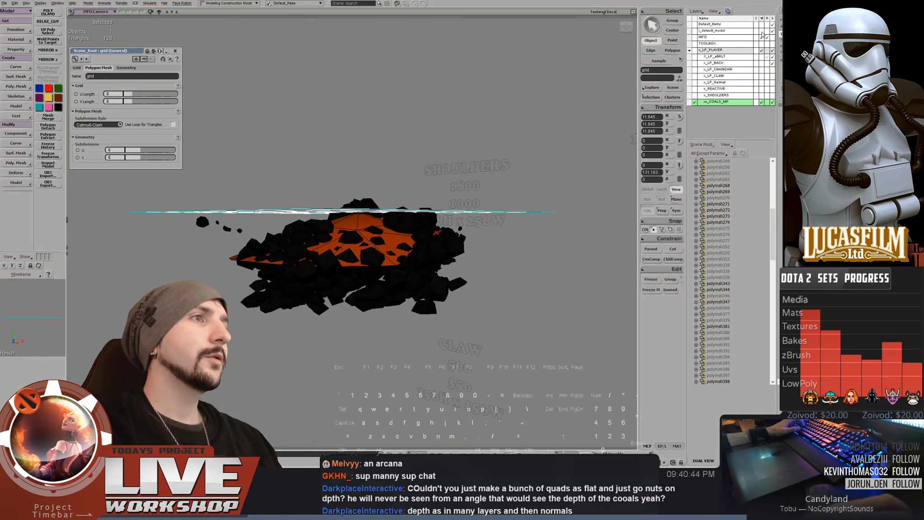
Tilt the grid to follow the slope of the coal pile, with rotation of about 11.9, -0.9 and -3.1 degrees
{"action": "key", "text": "space"}
{"action": "left_click_drag", "start_coordinate": [373, 162], "coordinate": [371, 172]}
{"action": "key", "text": "s"}
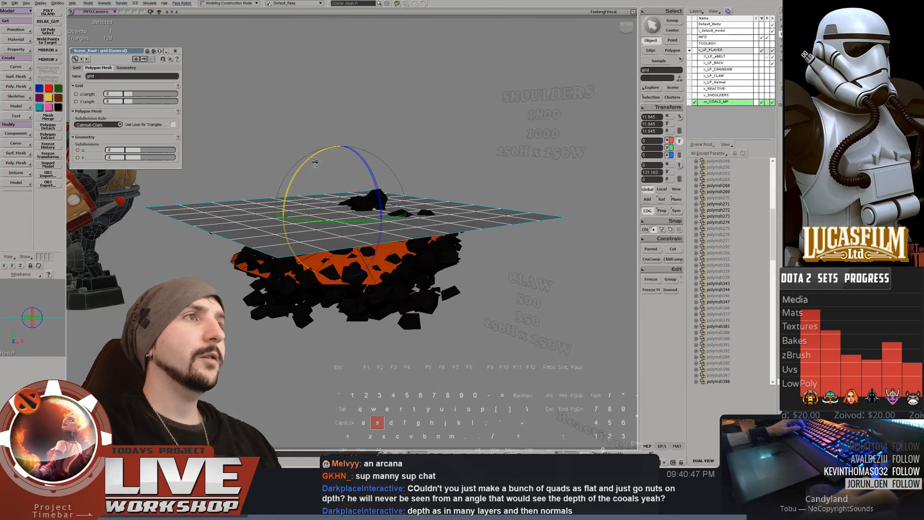
{"action": "left_click_drag", "start_coordinate": [315, 162], "coordinate": [309, 174]}
{"action": "right_click_drag", "start_coordinate": [309, 174], "coordinate": [400, 173]}
{"action": "left_click_drag", "start_coordinate": [400, 174], "coordinate": [401, 176]}
{"action": "key", "text": "space"}
{"action": "right_click_drag", "start_coordinate": [341, 116], "coordinate": [350, 192]}
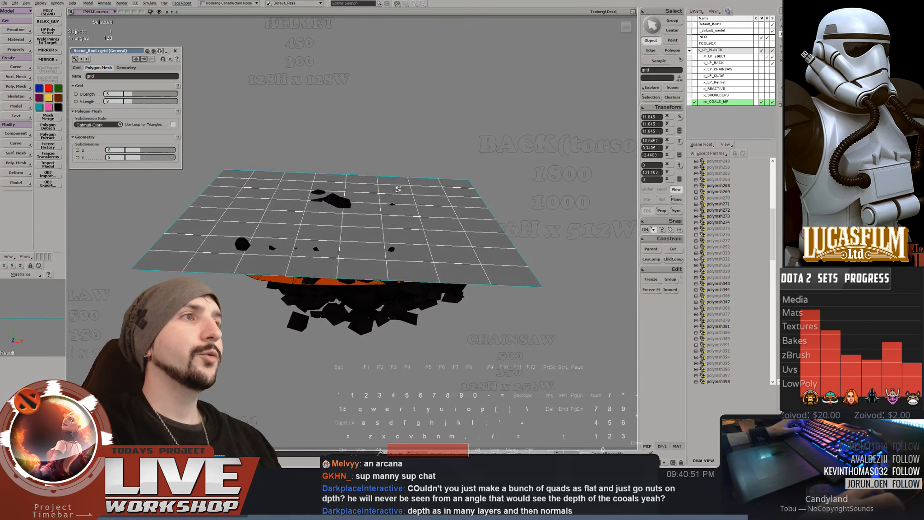
{"action": "key", "text": "s"}
{"action": "left_click_drag", "start_coordinate": [360, 160], "coordinate": [358, 160]}
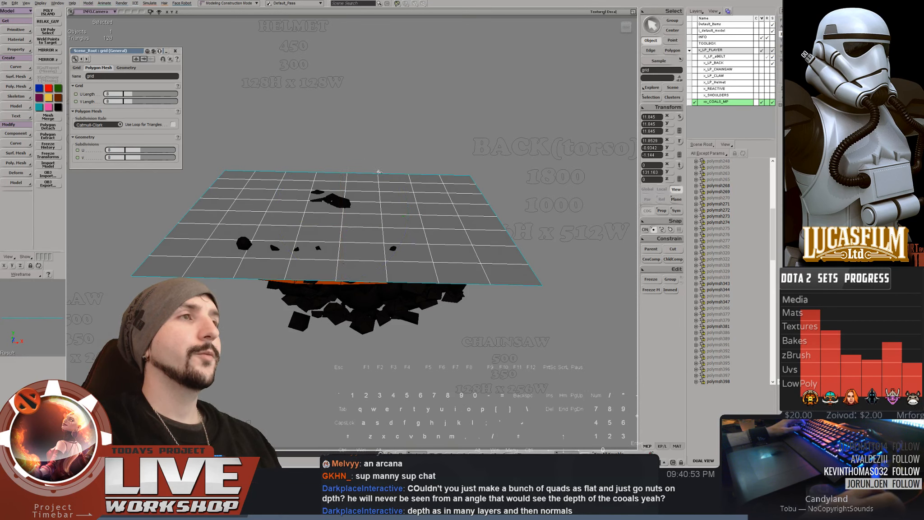
Undo the grid's length change, set its U and V subdivisions to 24 and close its properties
{"action": "key", "text": "ctrl+z"}
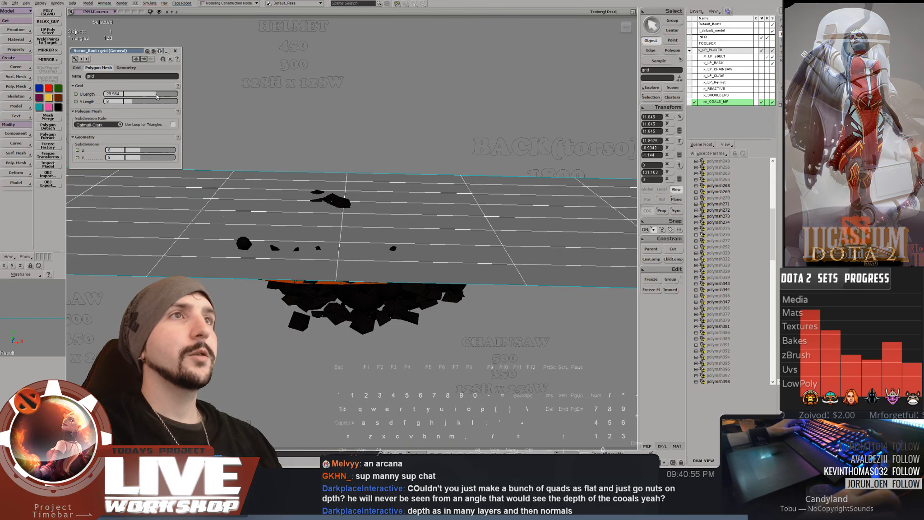
{"action": "key", "text": "ctrl+z"}
{"action": "left_click_drag", "start_coordinate": [157, 151], "coordinate": [212, 159]}
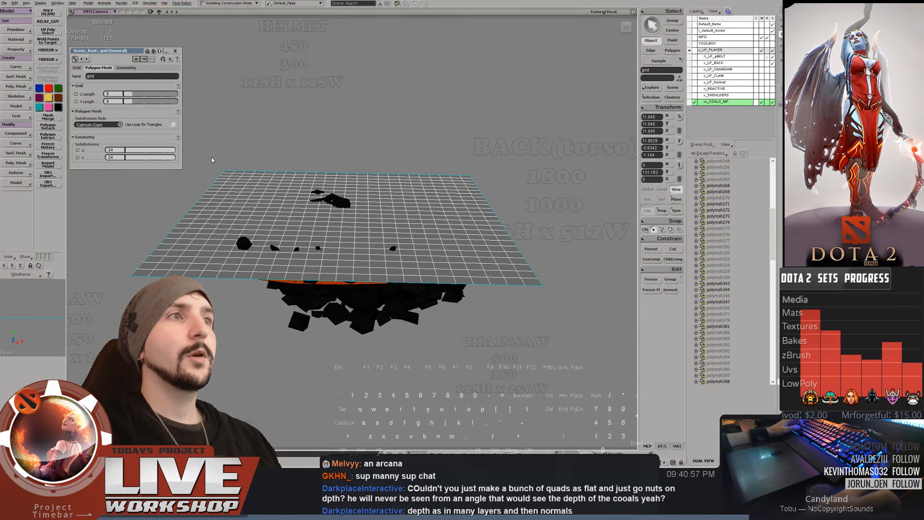
{"action": "key", "text": "space"}
{"action": "right_click_drag", "start_coordinate": [348, 155], "coordinate": [314, 175]}
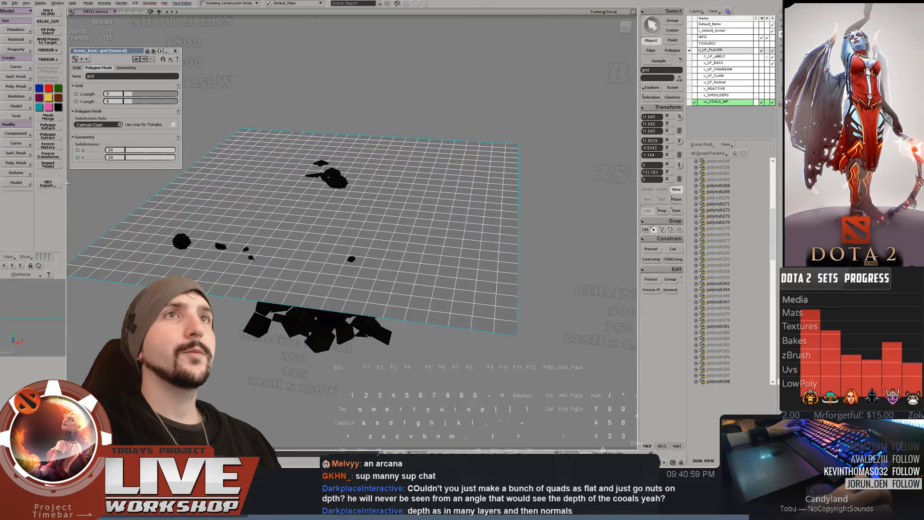
{"action": "left_click", "coordinate": [175, 51]}
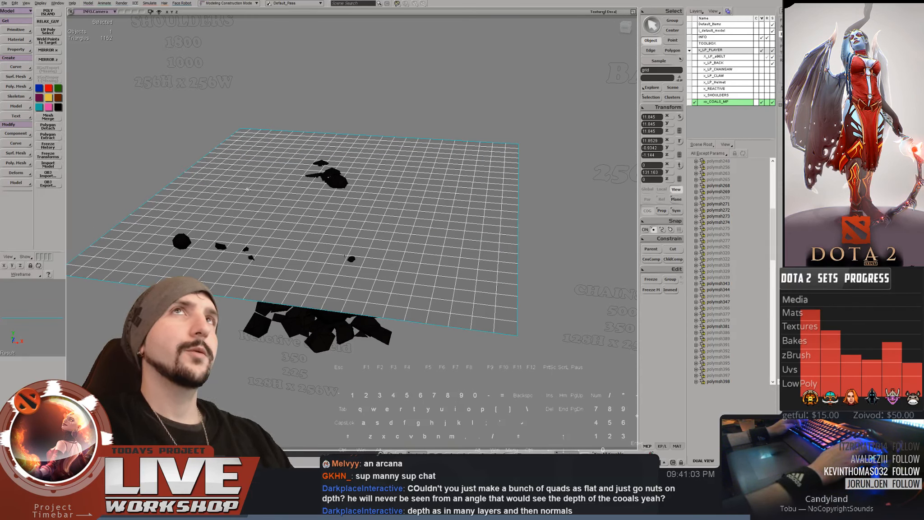
Try to duplicate the subdivided grid and move the copy high above the coals
{"action": "key", "text": "ctrl+d"}
{"action": "key", "text": "space"}
{"action": "middle_click_drag", "start_coordinate": [248, 189], "coordinate": [297, 192]}
{"action": "key", "text": "a"}
{"action": "left_click_drag", "start_coordinate": [345, 153], "coordinate": [344, 27]}
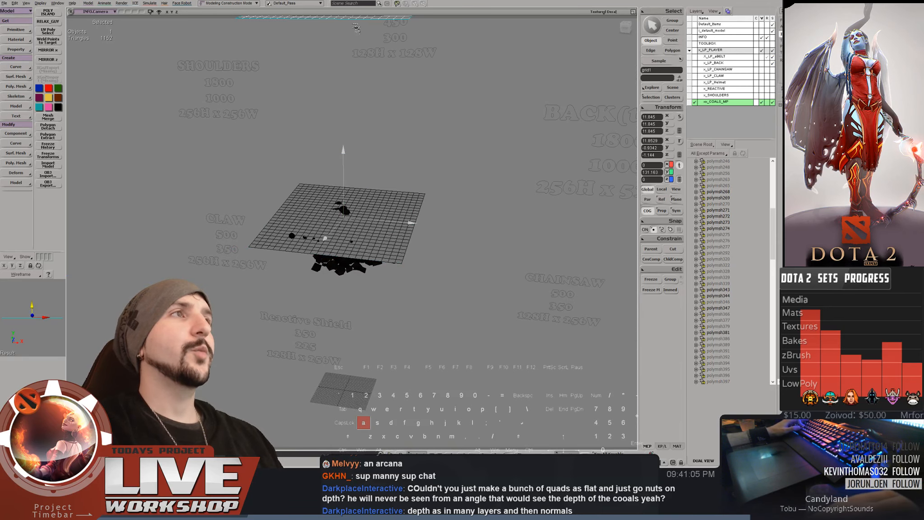
{"action": "key", "text": "space"}
{"action": "right_click_drag", "start_coordinate": [380, 191], "coordinate": [381, 200]}
{"action": "key", "text": "ctrl+z"}
{"action": "key", "text": "ctrl+z"}
Try scaling the grid down to about 0.7 in the perspective view
{"action": "middle_click_drag", "start_coordinate": [381, 200], "coordinate": [415, 220]}
{"action": "key", "text": "space"}
{"action": "right_click_drag", "start_coordinate": [415, 219], "coordinate": [330, 192]}
{"action": "key", "text": "z"}
{"action": "left_click_drag", "start_coordinate": [383, 212], "coordinate": [369, 208]}
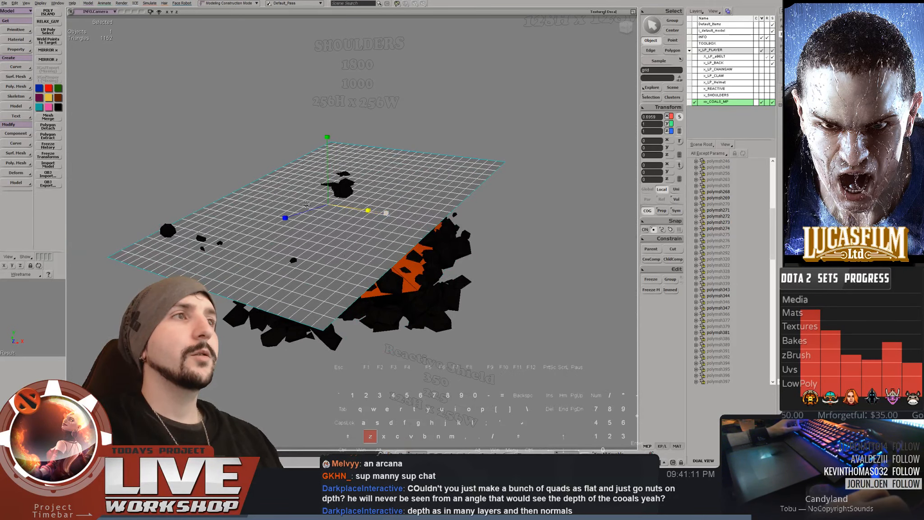
{"action": "key", "text": "ctrl+z"}
Using the top view, position the grid over the coal pile and scale it uniformly to about 0.78
{"action": "key", "text": "w"}
{"action": "key", "text": "w"}
{"action": "key", "text": "w"}
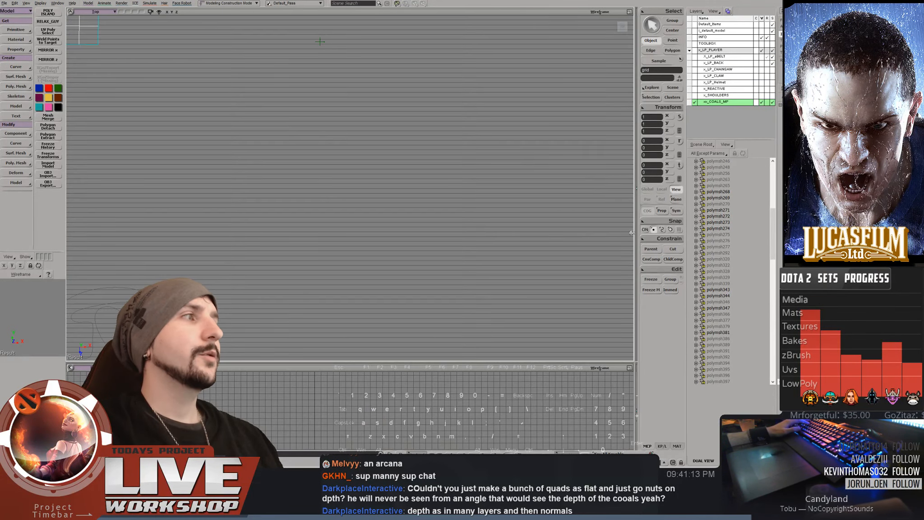
{"action": "left_click_drag", "start_coordinate": [382, 220], "coordinate": [372, 252]}
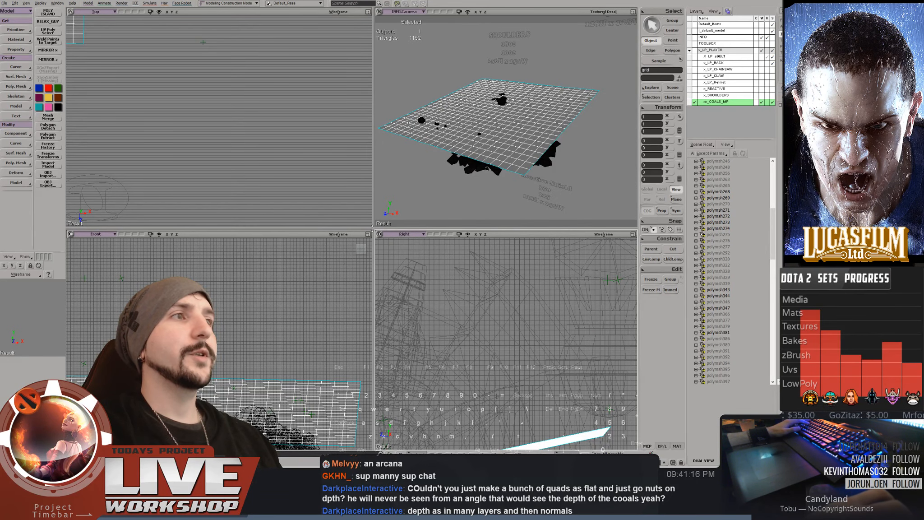
{"action": "left_click_drag", "start_coordinate": [372, 228], "coordinate": [352, 230]}
{"action": "key", "text": "shift+f"}
{"action": "key", "text": "space"}
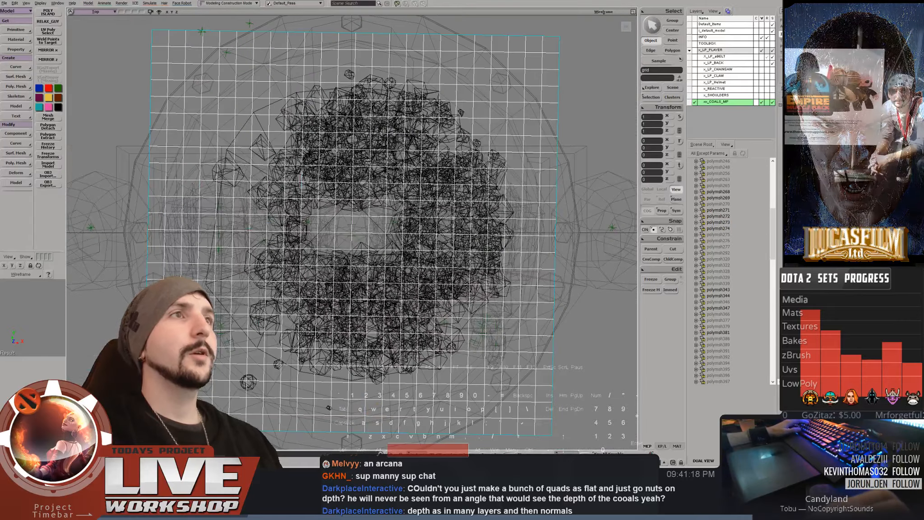
{"action": "middle_click_drag", "start_coordinate": [368, 162], "coordinate": [338, 217]}
{"action": "mouse_move", "coordinate": [304, 218]}
{"action": "left_mouse_down"}
{"action": "mouse_move", "coordinate": [289, 219]}
{"action": "mouse_move", "coordinate": [309, 216]}
{"action": "left_mouse_up"}
{"action": "key", "text": "a"}
{"action": "key", "text": "z"}
{"action": "key", "text": "F12"}
{"action": "key", "text": "F12"}
{"action": "key", "text": "space"}
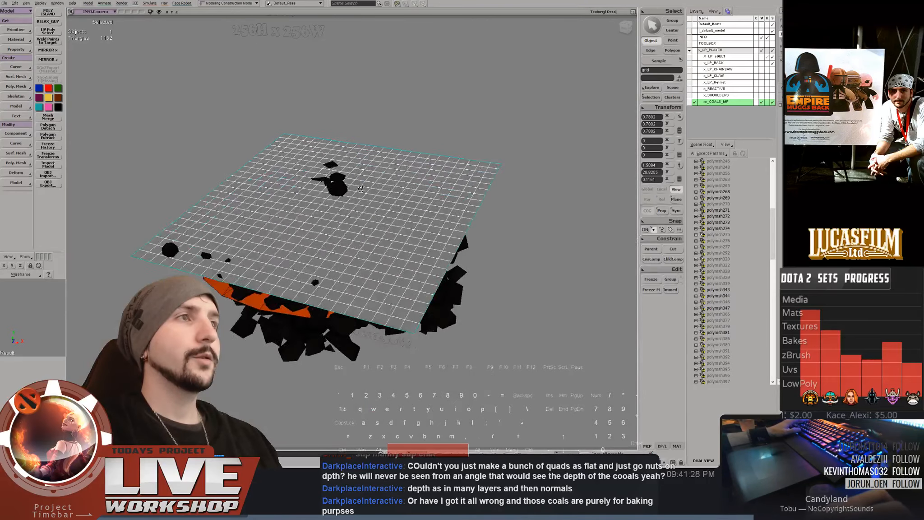
{"action": "right_click_drag", "start_coordinate": [389, 188], "coordinate": [383, 199]}
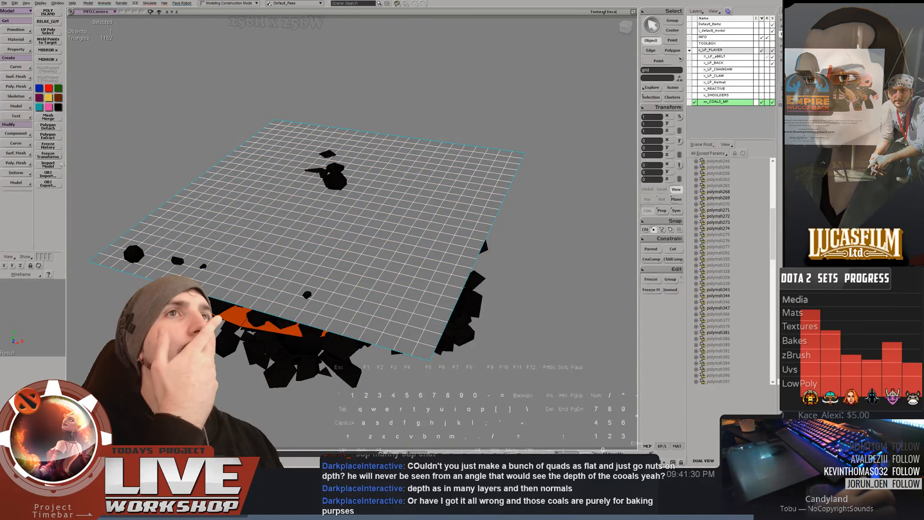
Apply a Shrink Wrap deform to the grid with the merged coal mesh as the target
{"action": "left_click", "coordinate": [25, 106]}
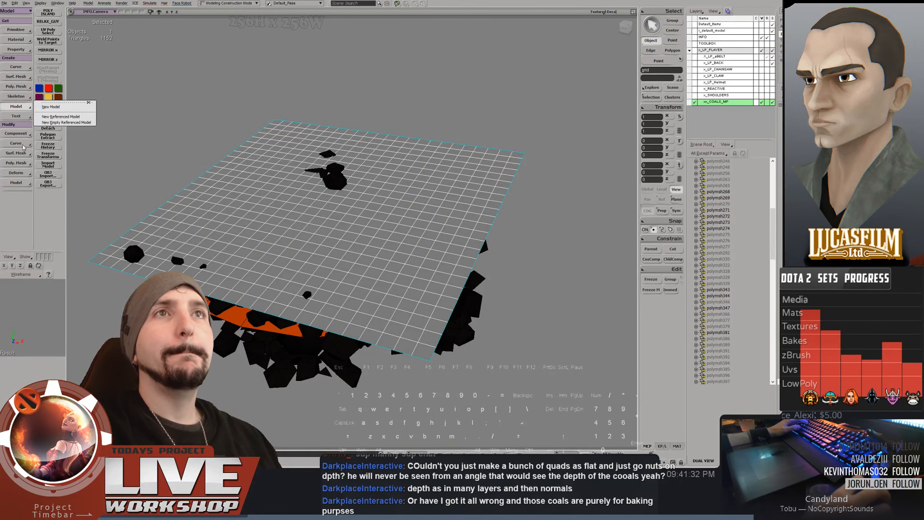
{"action": "left_click", "coordinate": [19, 165]}
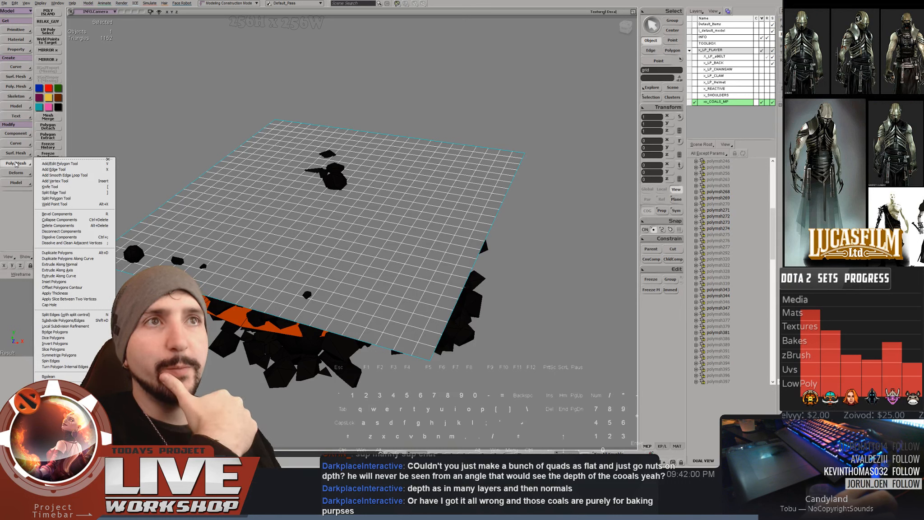
{"action": "left_click", "coordinate": [17, 173]}
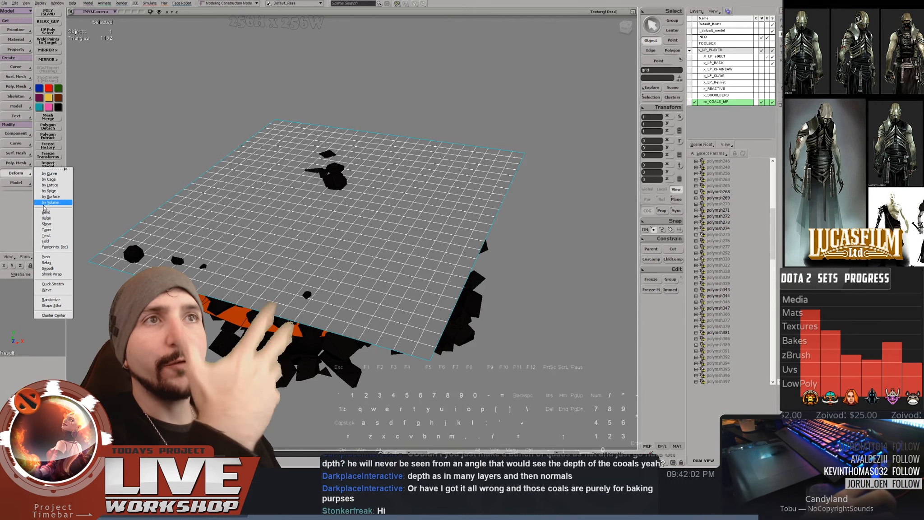
{"action": "left_click", "coordinate": [48, 269]}
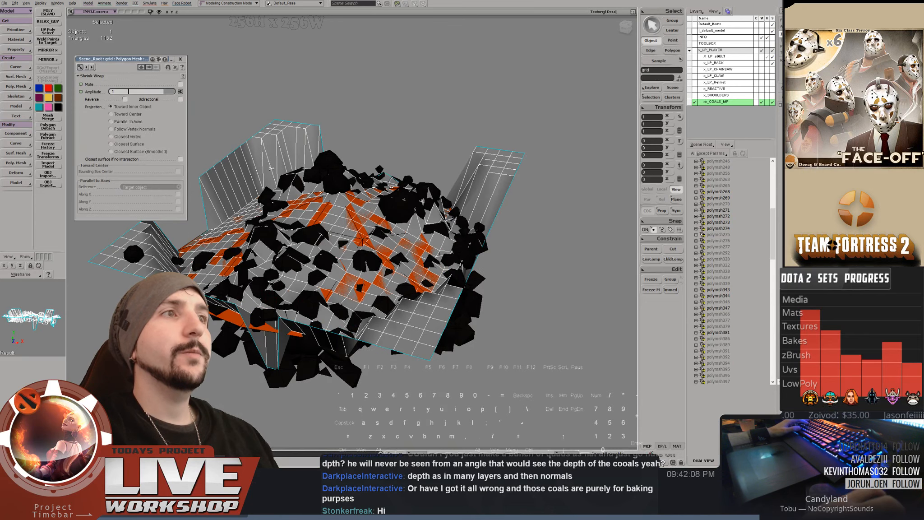
{"action": "left_click_drag", "start_coordinate": [132, 59], "coordinate": [124, 41]}
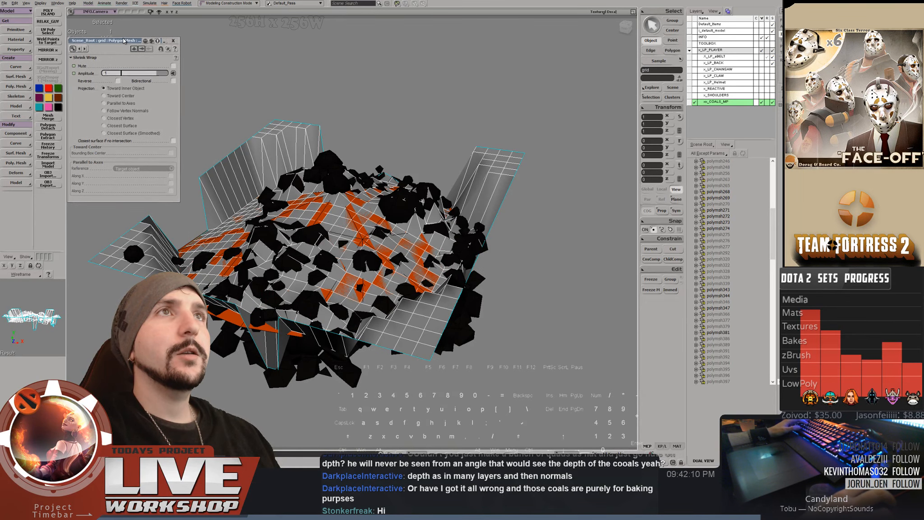
Select all polygons of the shrink-wrapped grid and subdivide them into a denser, smoother mesh
{"action": "key", "text": "space"}
{"action": "right_click_drag", "start_coordinate": [294, 217], "coordinate": [345, 214]}
{"action": "key", "text": "KP_Add"}
{"action": "key", "text": "KP_Subtract"}
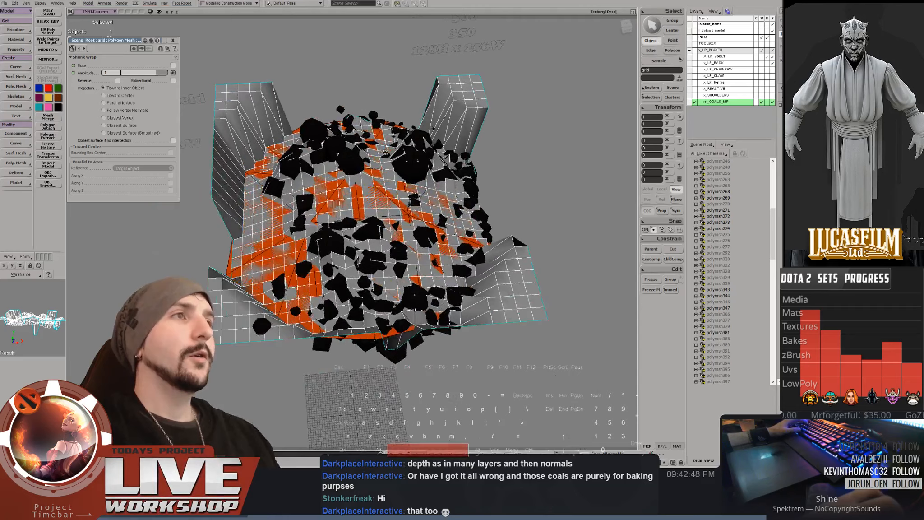
{"action": "scroll", "coordinate": [385, 152], "scroll_direction": "up", "scroll_amount": 4}
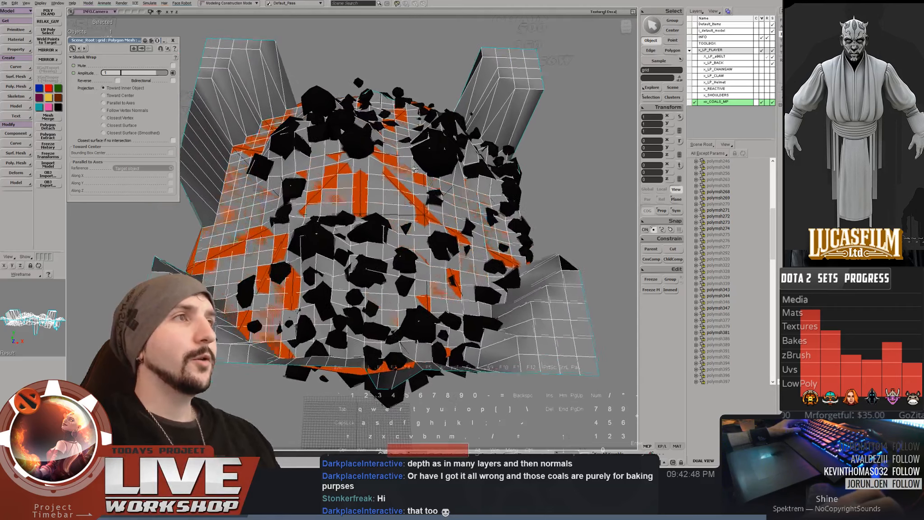
{"action": "key", "text": "1"}
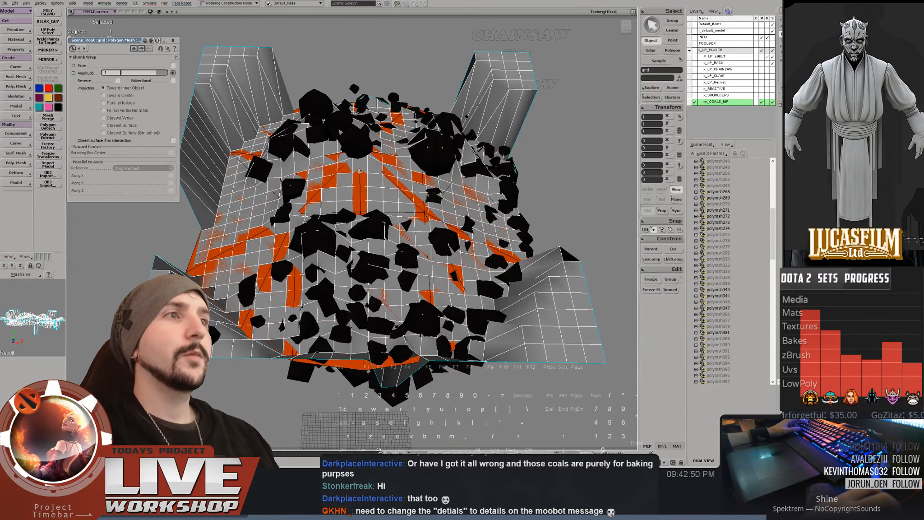
{"action": "key", "text": "3"}
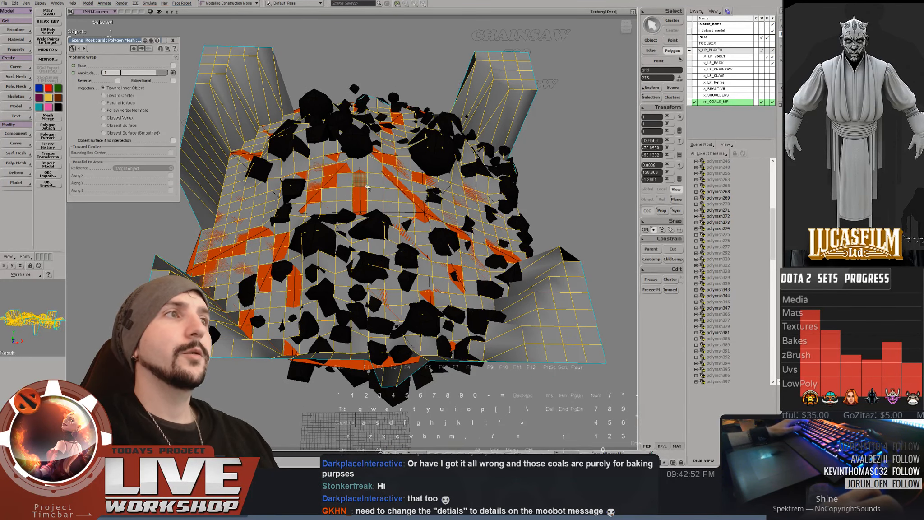
{"action": "key", "text": "ctrl+a"}
{"action": "left_click", "coordinate": [16, 163]}
{"action": "left_click", "coordinate": [181, 58]}
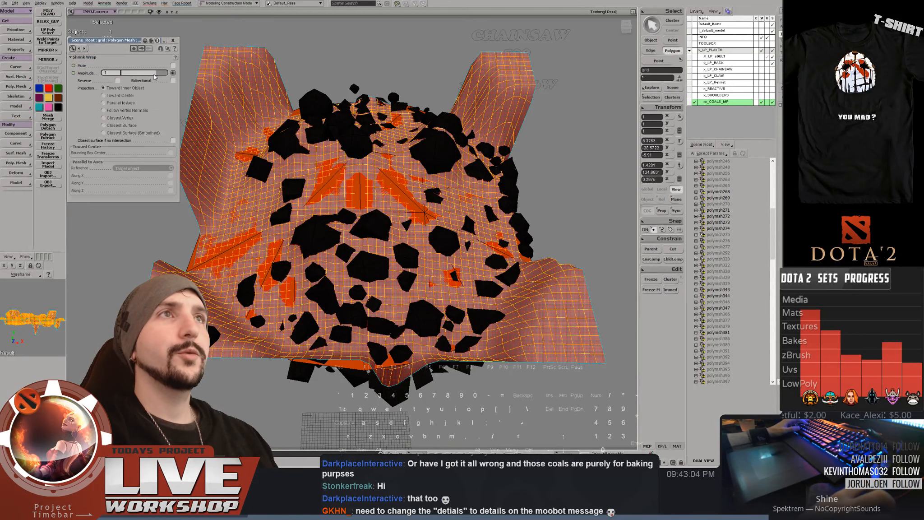
Test the Closest Surface projection for the Shrink Wrap, return to Toward Inner Object and enable Bidirectional
{"action": "mouse_move", "coordinate": [155, 74]}
{"action": "left_mouse_down"}
{"action": "mouse_move", "coordinate": [147, 73]}
{"action": "mouse_move", "coordinate": [159, 74]}
{"action": "left_mouse_up"}
{"action": "left_click", "coordinate": [104, 125]}
{"action": "left_click", "coordinate": [104, 88]}
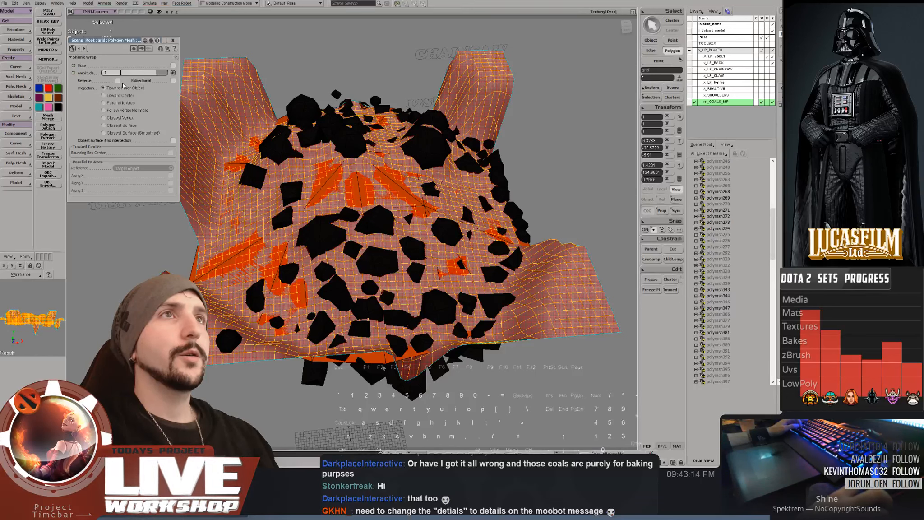
{"action": "left_click", "coordinate": [172, 80]}
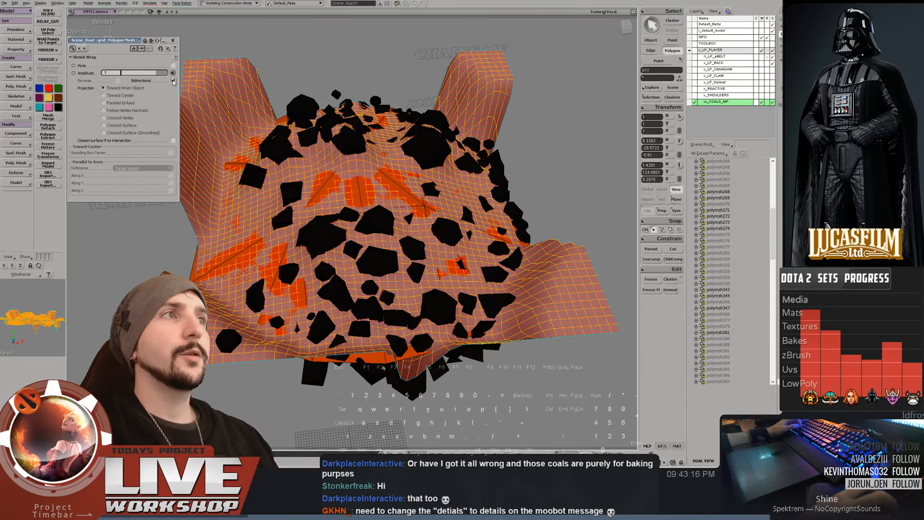
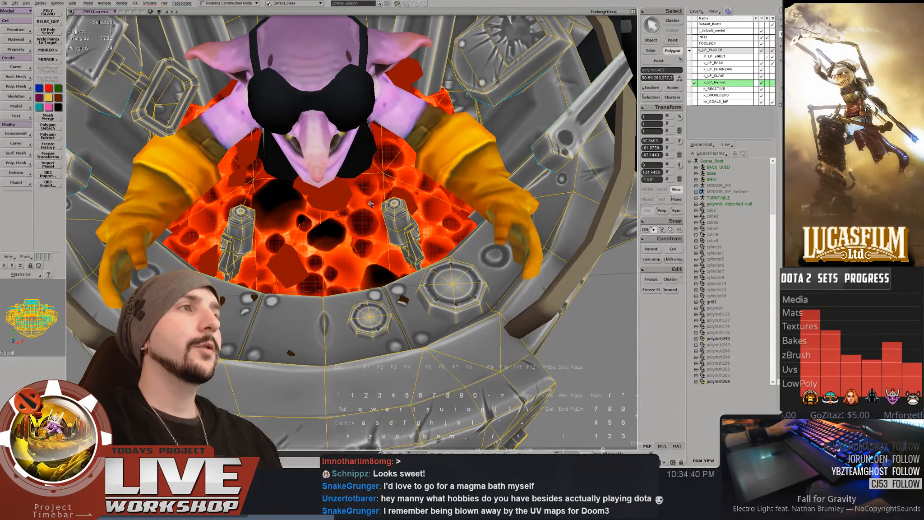
Detach the selected lava bed polygons from the cockpit mesh into a separate object
{"action": "middle_click_drag", "start_coordinate": [339, 217], "coordinate": [274, 197]}
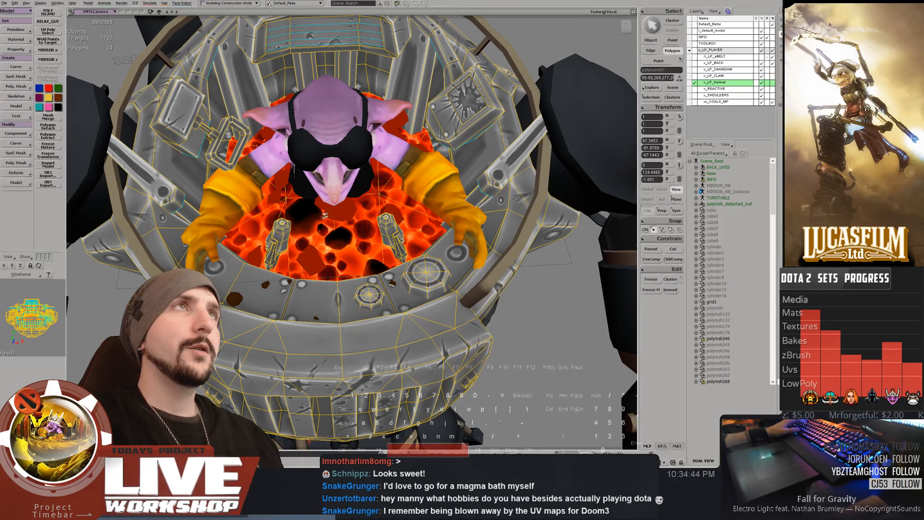
{"action": "right_click_drag", "start_coordinate": [273, 197], "coordinate": [343, 205]}
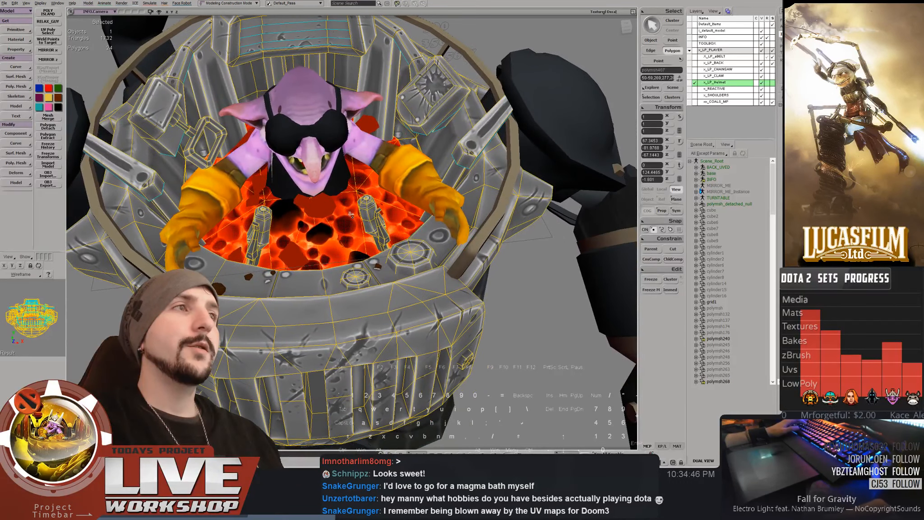
{"action": "right_click", "coordinate": [346, 203]}
{"action": "left_click", "coordinate": [384, 437]}
Select the detached lava bed together with the coals in the cockpit and make the COALS_MP layer current
{"action": "left_click", "coordinate": [342, 267]}
{"action": "left_click", "coordinate": [332, 221], "text": "shift"}
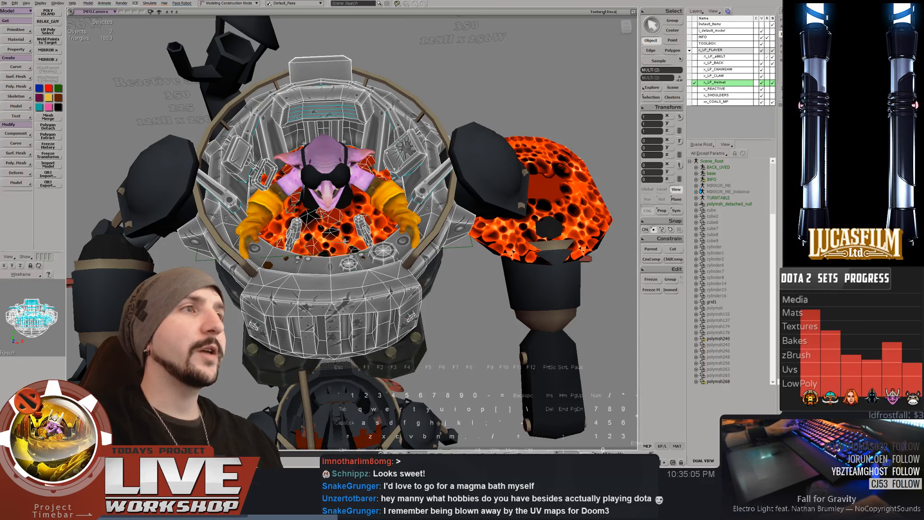
{"action": "left_click", "coordinate": [345, 241]}
{"action": "left_click", "coordinate": [336, 226], "text": "shift"}
{"action": "left_click", "coordinate": [696, 103]}
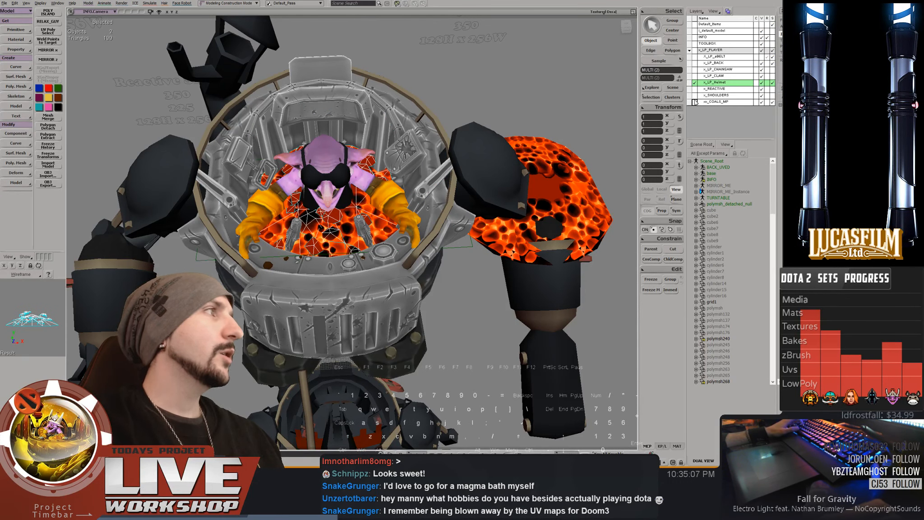
{"action": "left_click", "coordinate": [696, 102]}
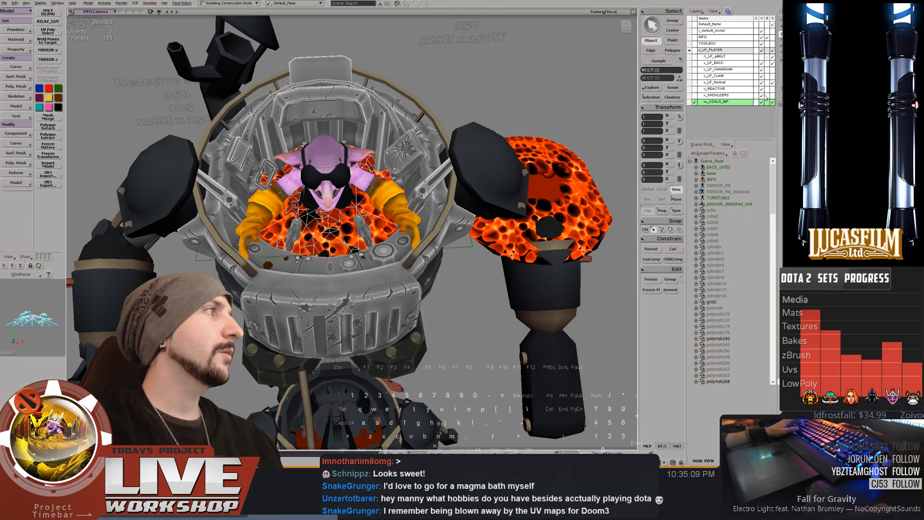
Move the spare lava mesh beside the robot into the COALS_MP layer and keep that layer current
{"action": "left_click", "coordinate": [580, 185]}
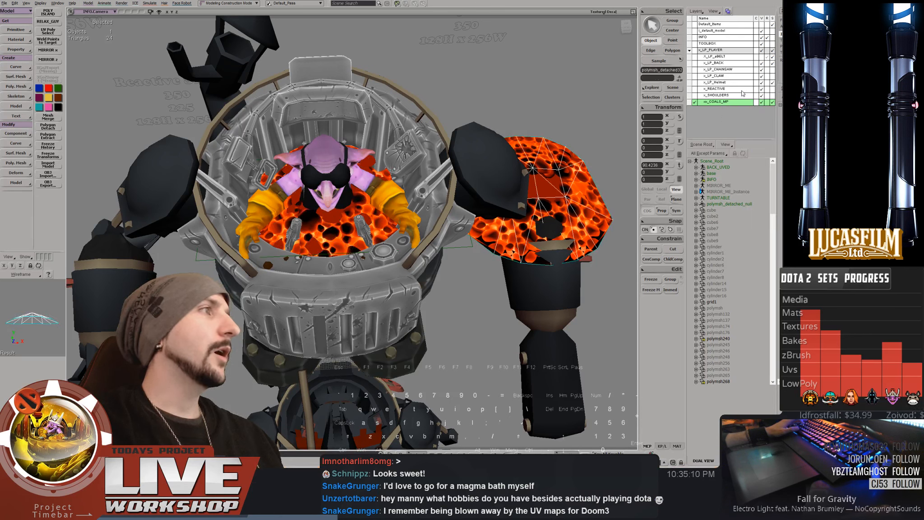
{"action": "left_click", "coordinate": [696, 63]}
{"action": "right_click", "coordinate": [713, 63]}
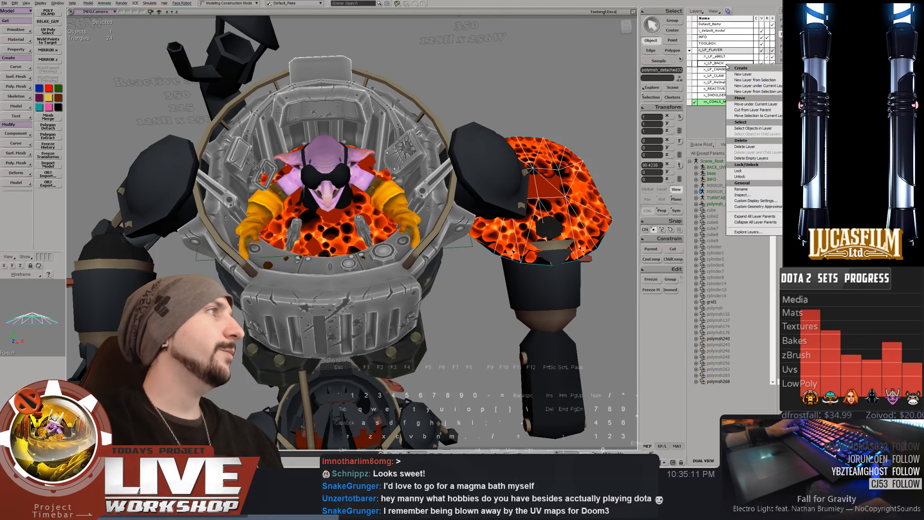
{"action": "left_click", "coordinate": [738, 115]}
{"action": "left_click", "coordinate": [695, 102]}
Make the back and helmet layers unselectable, select the cockpit's lava bed and coals, and save the scene
{"action": "left_click", "coordinate": [772, 63]}
{"action": "left_click", "coordinate": [772, 82]}
{"action": "left_click_drag", "start_coordinate": [289, 181], "coordinate": [361, 234]}
{"action": "left_click", "coordinate": [329, 189], "text": "ctrl"}
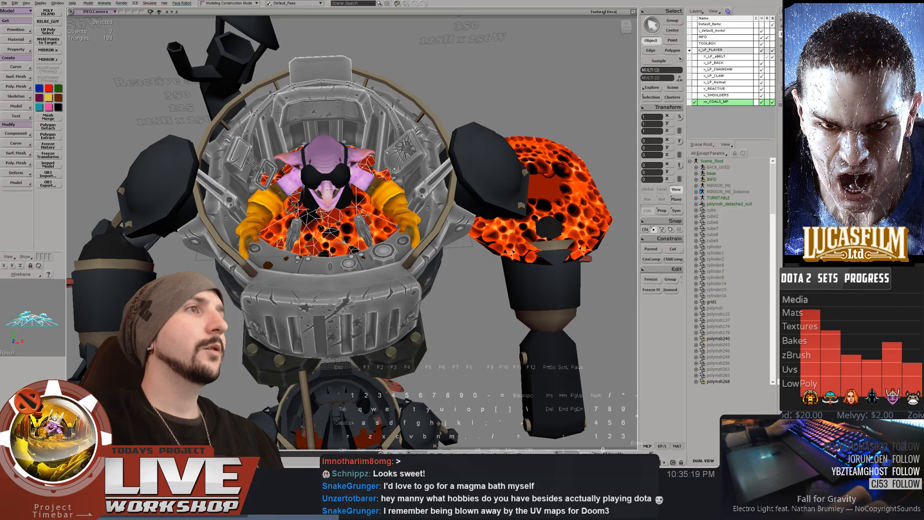
{"action": "key", "text": "ctrl+s"}
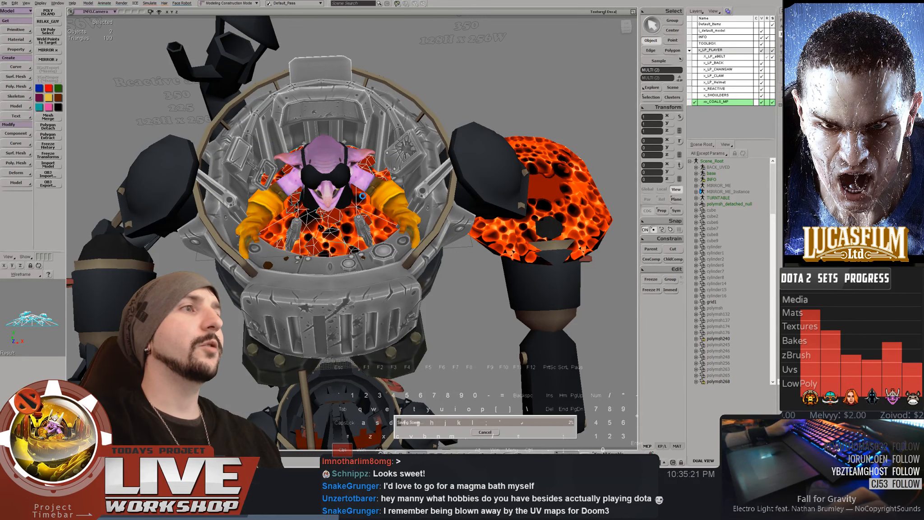
Try to merge the lava bed and coals into a single mesh
{"action": "scroll", "coordinate": [321, 167], "scroll_direction": "up", "scroll_amount": 10}
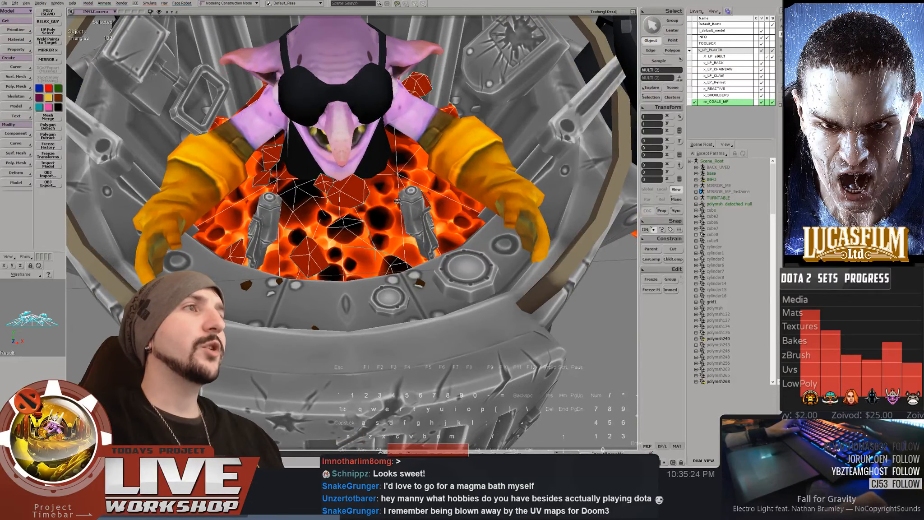
{"action": "scroll", "coordinate": [396, 200], "scroll_direction": "down", "scroll_amount": 8}
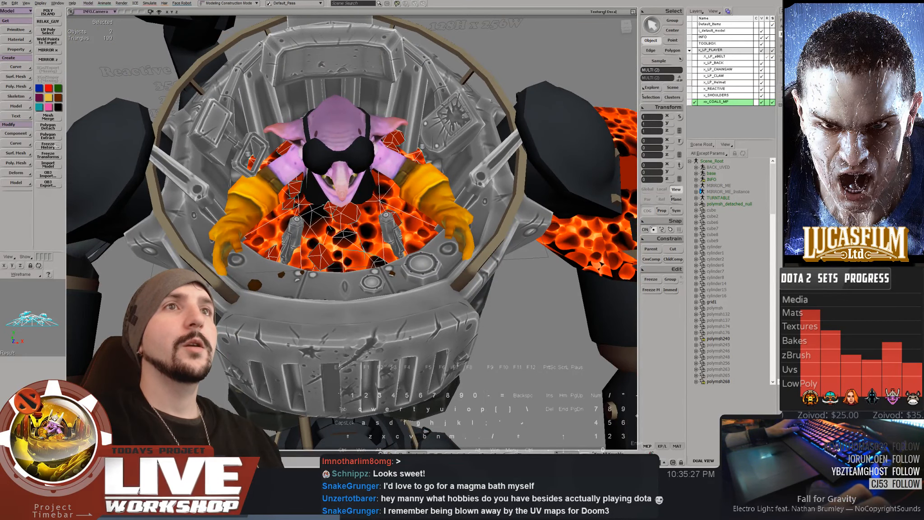
{"action": "left_click", "coordinate": [48, 117]}
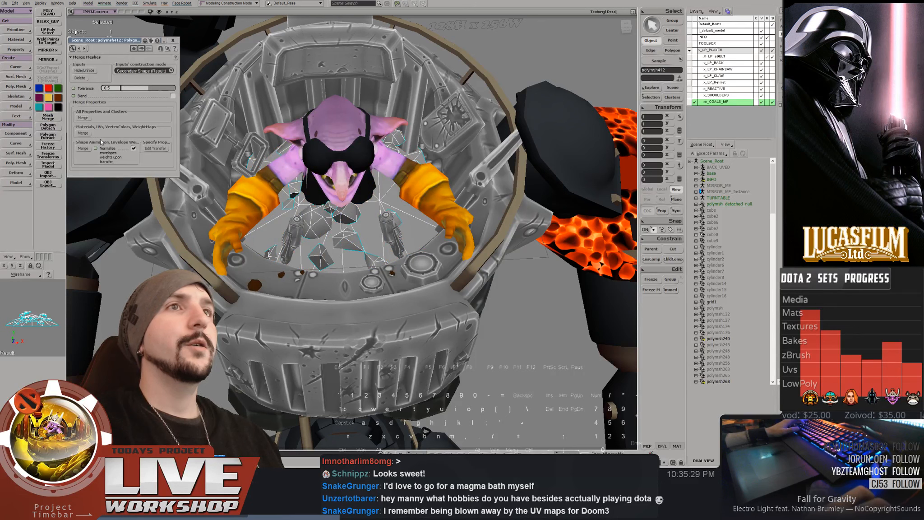
{"action": "key", "text": "ctrl+z"}
{"action": "key", "text": "ctrl+z"}
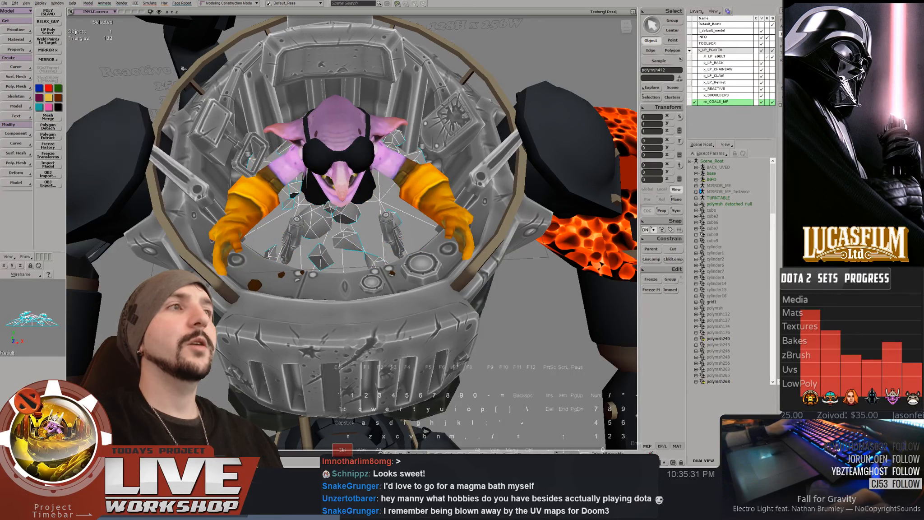
Select all points of the lava bed and coals and project their UVs with XZ Object Aligned in the Texture Editor
{"action": "key", "text": "t"}
{"action": "left_click", "coordinate": [361, 221]}
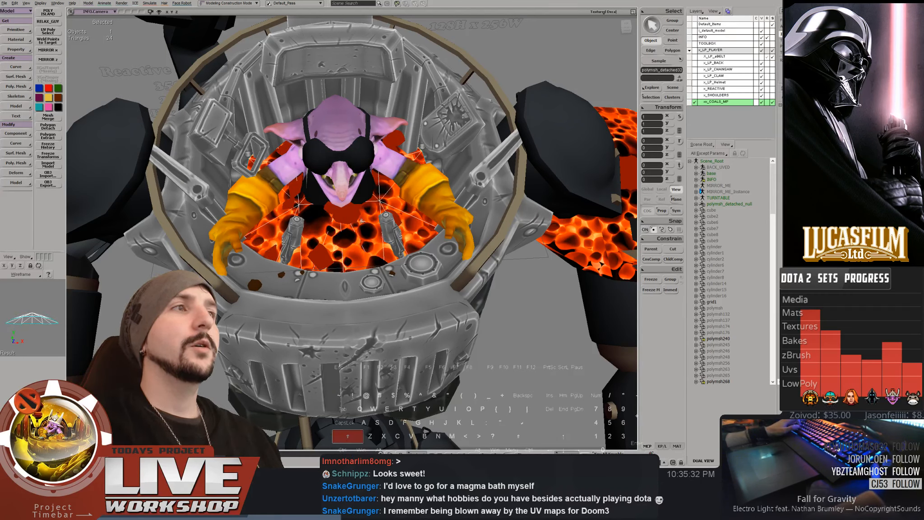
{"action": "left_click", "coordinate": [351, 215], "text": "shift"}
{"action": "key", "text": "F4"}
{"action": "key", "text": "t"}
{"action": "key", "text": "ctrl+a"}
{"action": "key", "text": "F4"}
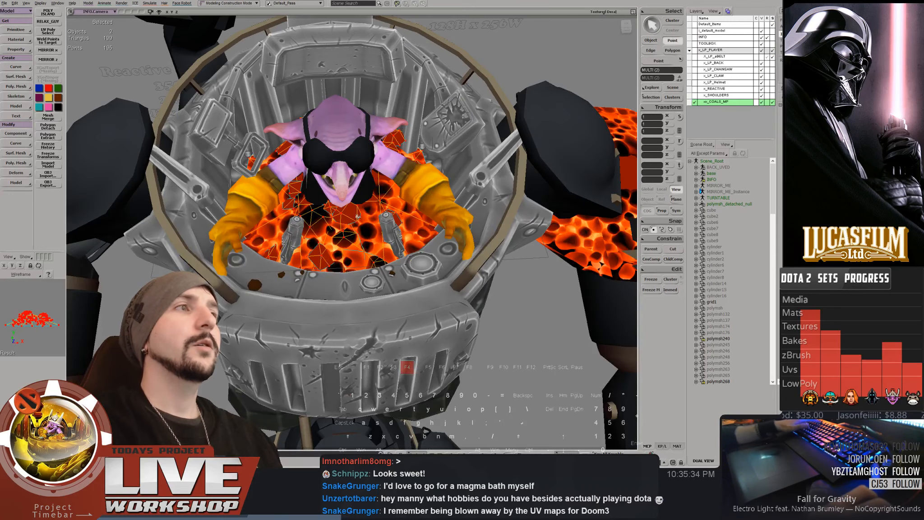
{"action": "key", "text": "alt+7"}
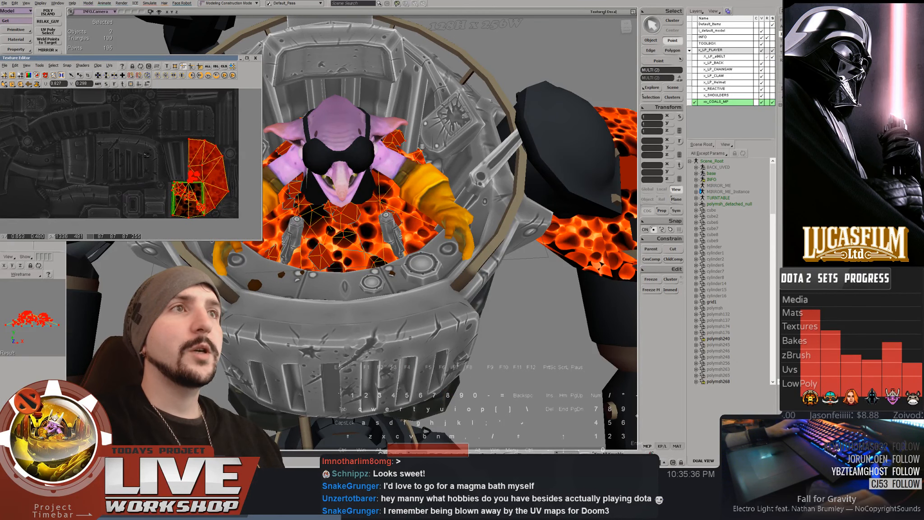
{"action": "left_click", "coordinate": [4, 85]}
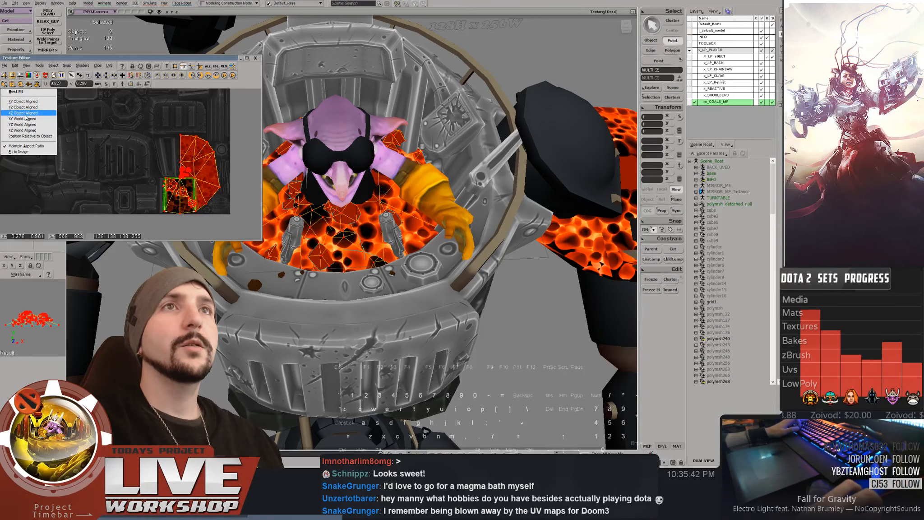
{"action": "left_click", "coordinate": [26, 113]}
Scale and move the projected UVs of the lava bed and coals over the lava area of the texture
{"action": "left_click_drag", "start_coordinate": [108, 141], "coordinate": [194, 152]}
{"action": "key", "text": "z"}
{"action": "left_click_drag", "start_coordinate": [194, 151], "coordinate": [183, 181]}
{"action": "key", "text": "a"}
{"action": "key", "text": "space"}
{"action": "left_click_drag", "start_coordinate": [345, 208], "coordinate": [388, 215]}
{"action": "middle_click_drag", "start_coordinate": [388, 215], "coordinate": [416, 211]}
{"action": "mouse_move", "coordinate": [415, 211]}
{"action": "right_mouse_down"}
{"action": "mouse_move", "coordinate": [418, 225]}
{"action": "mouse_move", "coordinate": [404, 220]}
{"action": "right_mouse_up"}
{"action": "middle_click_drag", "start_coordinate": [181, 174], "coordinate": [174, 165]}
{"action": "left_click_drag", "start_coordinate": [173, 165], "coordinate": [138, 147]}
{"action": "middle_click_drag", "start_coordinate": [138, 147], "coordinate": [169, 164]}
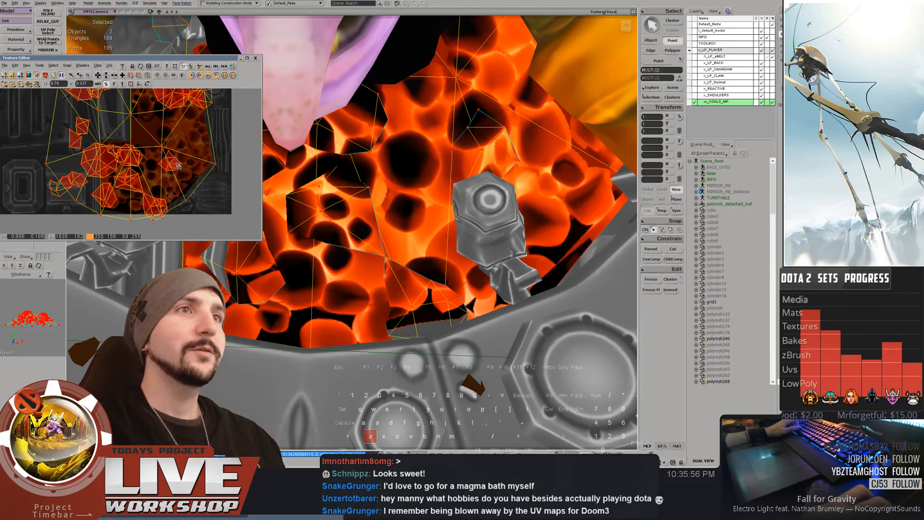
{"action": "left_click_drag", "start_coordinate": [156, 168], "coordinate": [151, 166]}
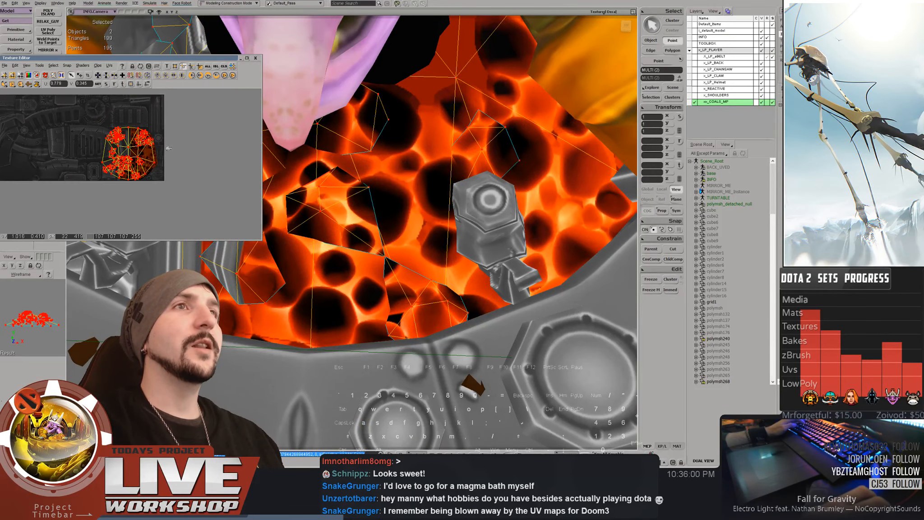
Merge the lava bed and coals into one mesh with tolerance 0, merging materials and UVs and deleting the input meshes
{"action": "key", "text": "ctrl+grave"}
{"action": "key", "text": "space"}
{"action": "middle_click_drag", "start_coordinate": [374, 185], "coordinate": [216, 181]}
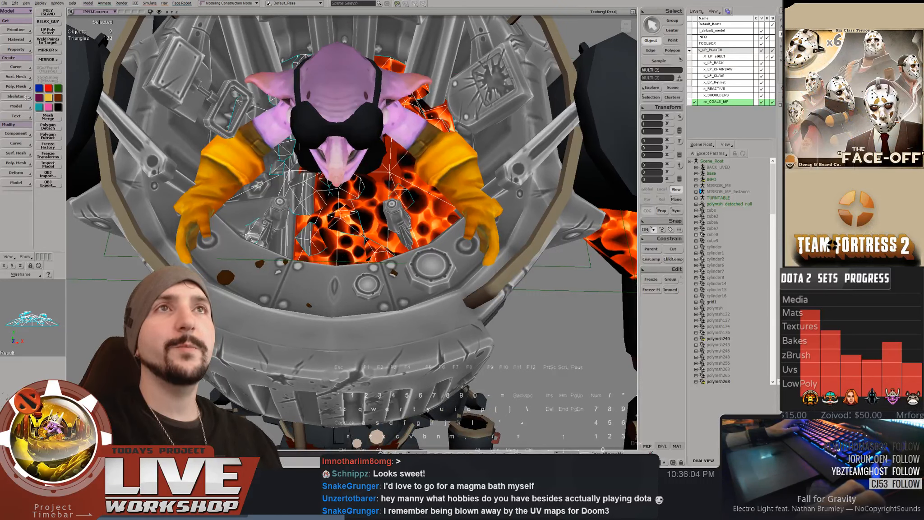
{"action": "left_click", "coordinate": [48, 118]}
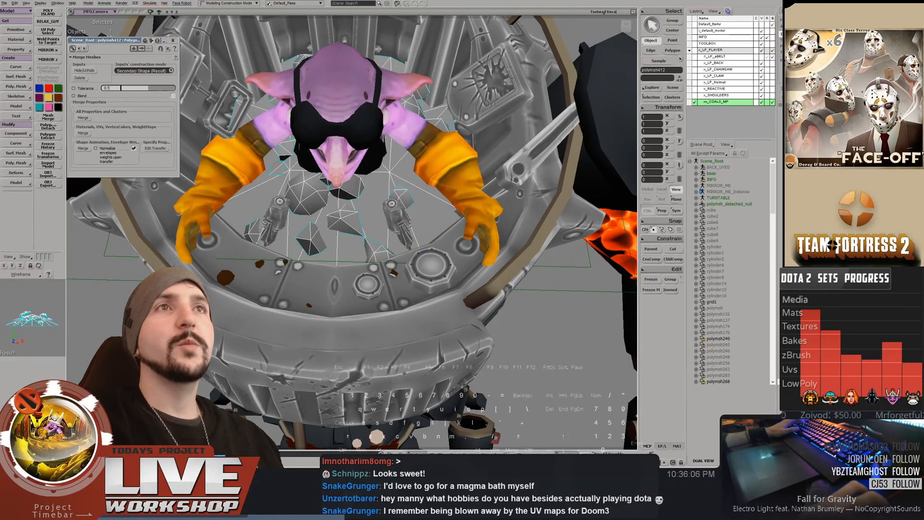
{"action": "left_click", "coordinate": [82, 133]}
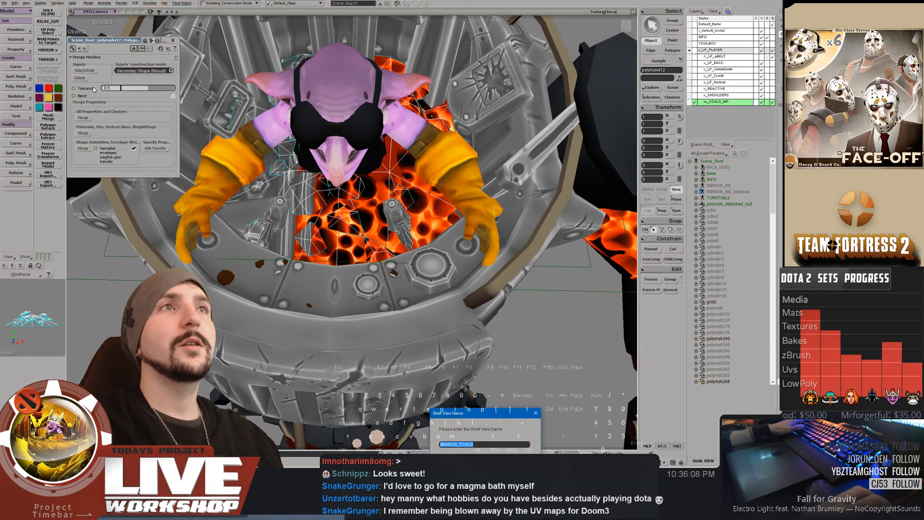
{"action": "left_click", "coordinate": [535, 413]}
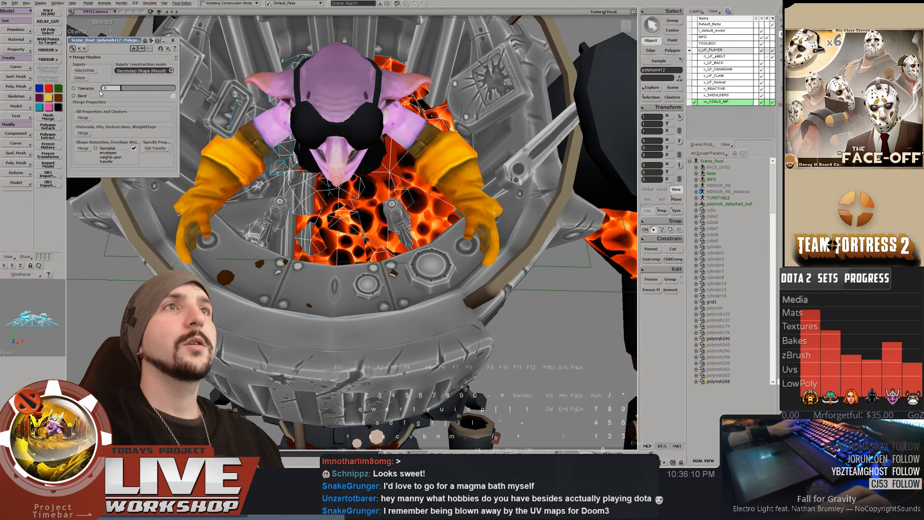
{"action": "key", "text": "F2"}
{"action": "left_click", "coordinate": [82, 79]}
{"action": "key", "text": "F2"}
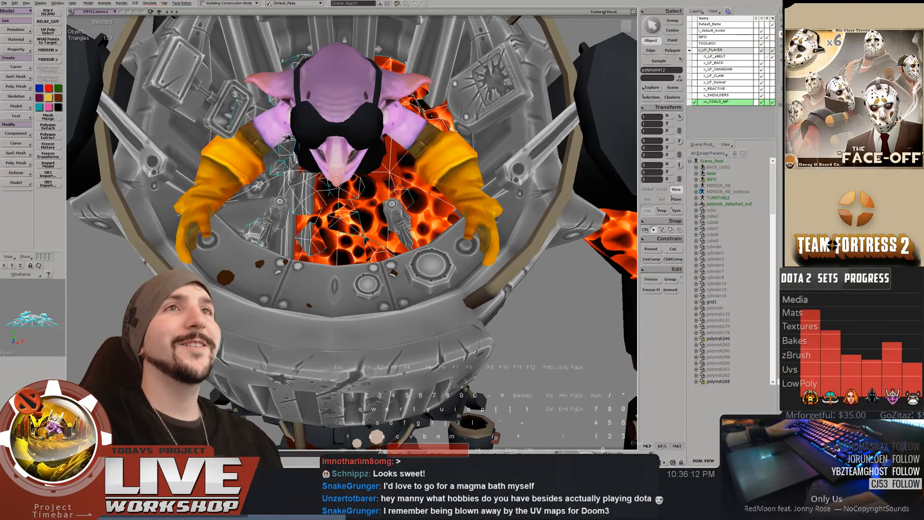
Select all UVs of the merged lava mesh in the Texture Editor and reproject them with XZ Object Aligned
{"action": "left_click_drag", "start_coordinate": [288, 137], "coordinate": [287, 161]}
{"action": "key", "text": "alt+7"}
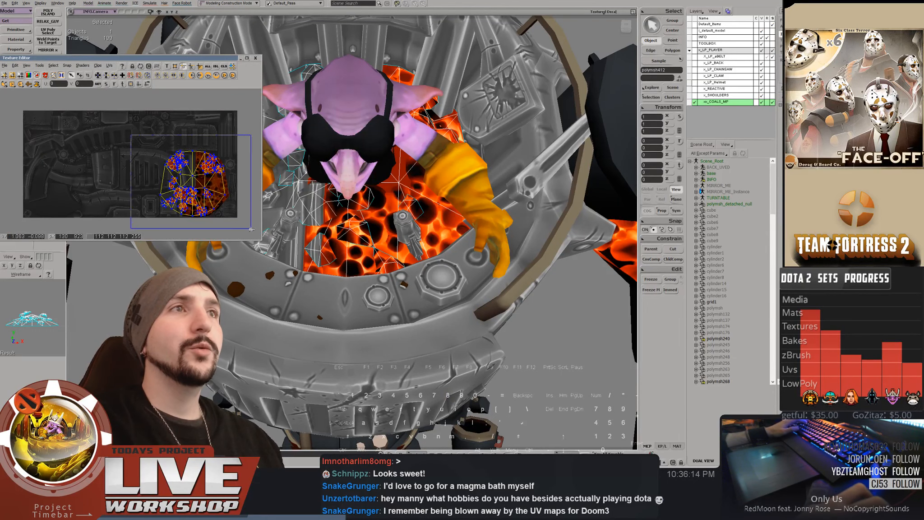
{"action": "left_click", "coordinate": [5, 84]}
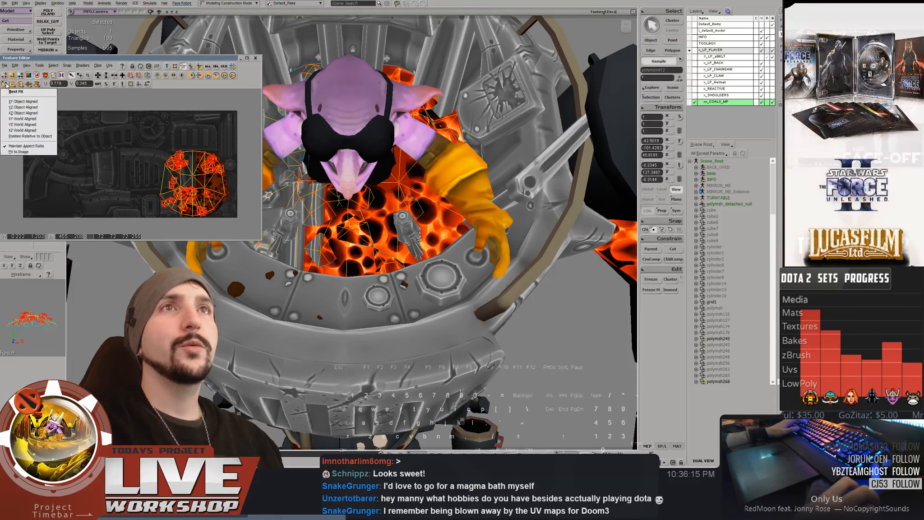
{"action": "left_click", "coordinate": [26, 114]}
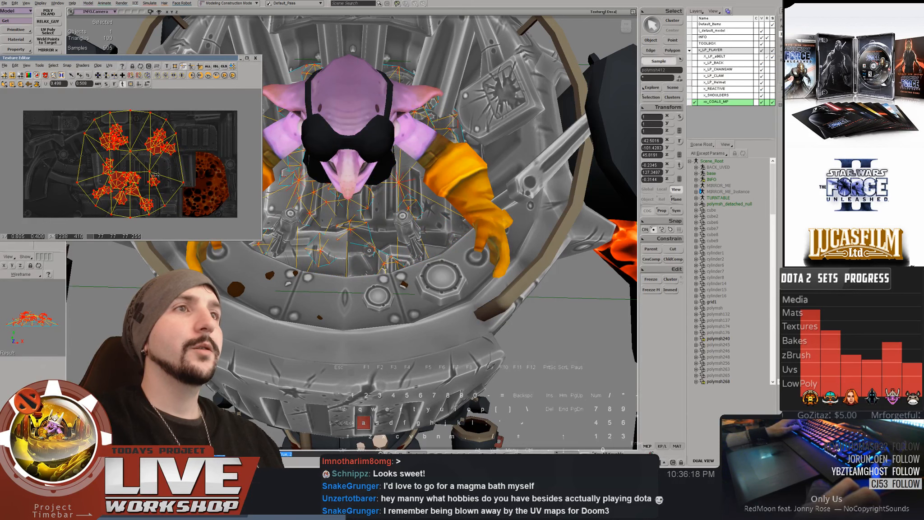
Scale and position the merged mesh's UVs so their right half covers the lava area of the texture
{"action": "left_click_drag", "start_coordinate": [154, 175], "coordinate": [193, 181]}
{"action": "key", "text": "z"}
{"action": "key", "text": "a"}
{"action": "mouse_move", "coordinate": [193, 181]}
{"action": "left_mouse_down"}
{"action": "mouse_move", "coordinate": [206, 188]}
{"action": "mouse_move", "coordinate": [191, 188]}
{"action": "left_mouse_up"}
{"action": "key", "text": "z"}
{"action": "key", "text": "a"}
{"action": "left_click_drag", "start_coordinate": [191, 188], "coordinate": [193, 201]}
{"action": "key", "text": "space"}
{"action": "middle_click_drag", "start_coordinate": [193, 200], "coordinate": [212, 180]}
{"action": "left_click_drag", "start_coordinate": [212, 180], "coordinate": [180, 192]}
{"action": "key", "text": "a"}
{"action": "left_click_drag", "start_coordinate": [180, 192], "coordinate": [199, 184]}
{"action": "key", "text": "z"}
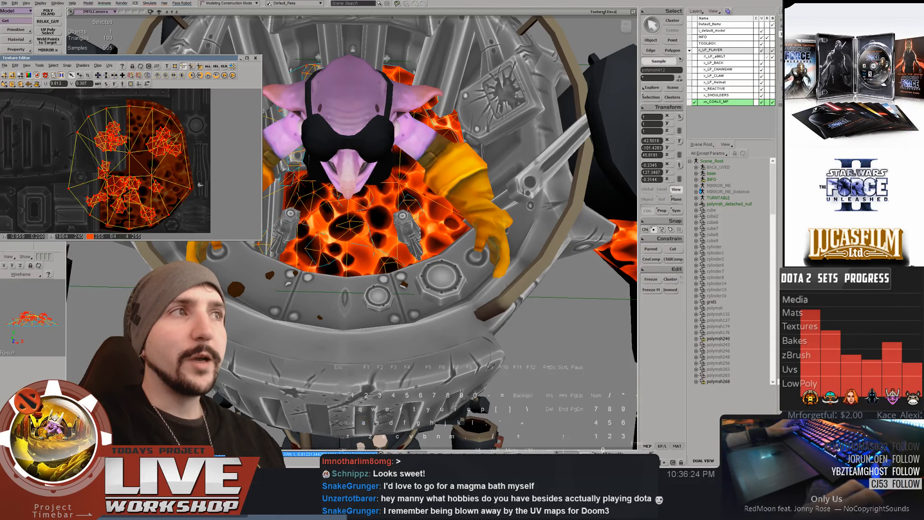
Show the spare lava mesh's UVs alongside the merged mesh's and fine-tune the merged UVs to match the lava half's outline
{"action": "key", "text": "space"}
{"action": "scroll", "coordinate": [602, 224], "scroll_direction": "down", "scroll_amount": 4}
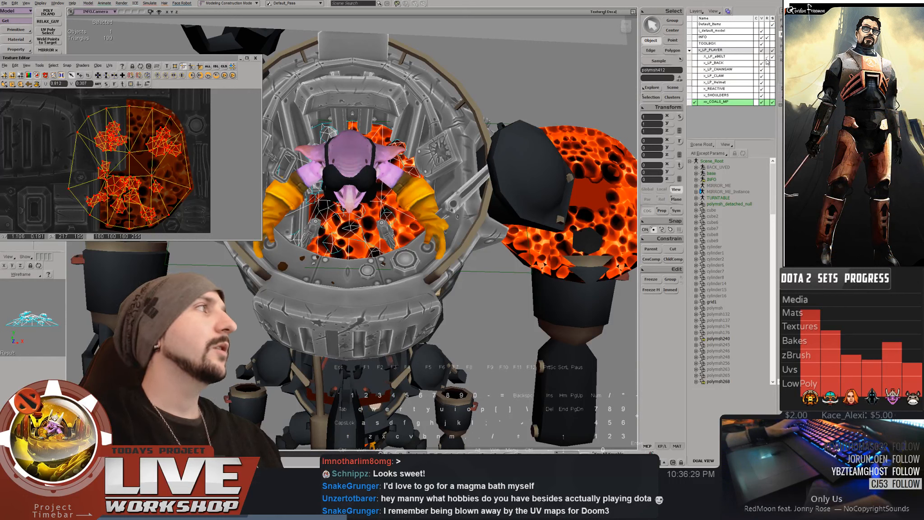
{"action": "left_click", "coordinate": [562, 169], "text": "shift"}
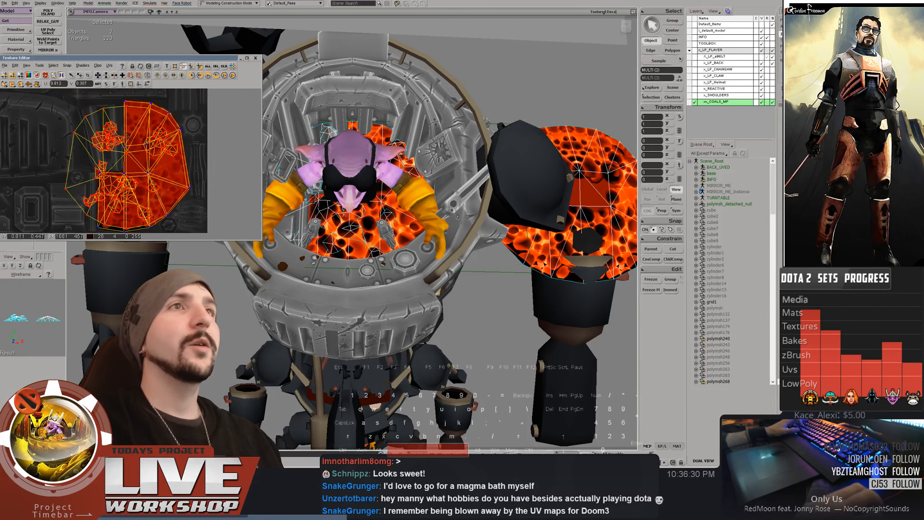
{"action": "key", "text": "a"}
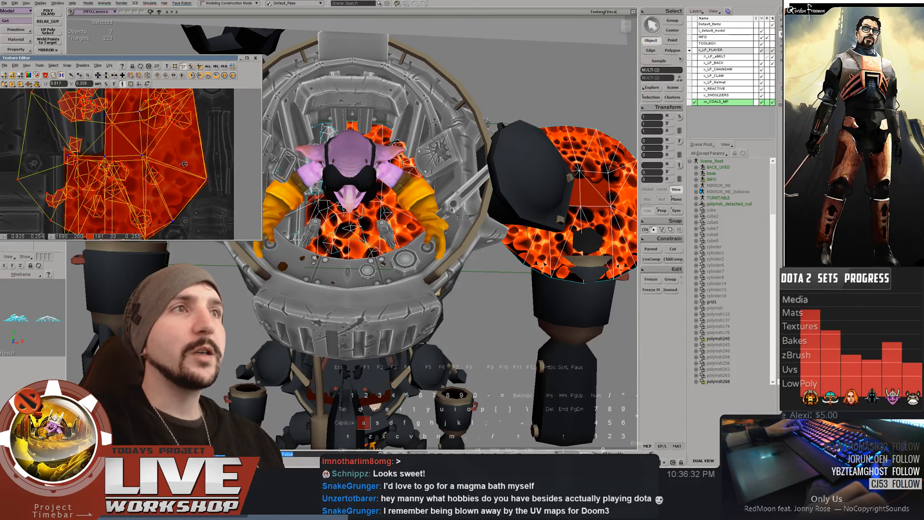
{"action": "left_click_drag", "start_coordinate": [184, 167], "coordinate": [177, 167]}
{"action": "key", "text": "a"}
{"action": "key", "text": "space"}
{"action": "middle_click_drag", "start_coordinate": [178, 167], "coordinate": [153, 150]}
{"action": "key", "text": "a"}
{"action": "left_click_drag", "start_coordinate": [153, 150], "coordinate": [152, 150]}
{"action": "key", "text": "a"}
{"action": "key", "text": "space"}
{"action": "middle_click_drag", "start_coordinate": [186, 166], "coordinate": [117, 191]}
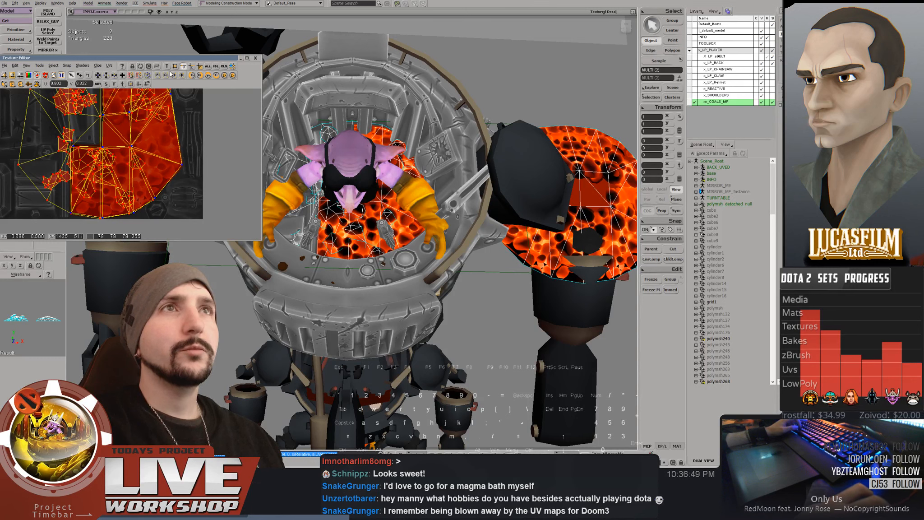
Widen the Texture Editor and fine-tune the selected lava UVs to about 0.808, 0.318 so they fit the texture's lava half
{"action": "left_click_drag", "start_coordinate": [262, 107], "coordinate": [355, 106]}
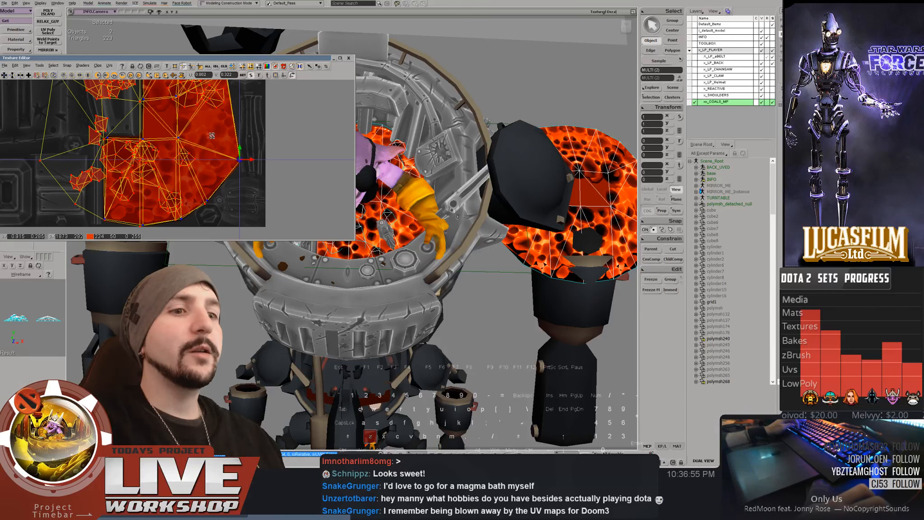
{"action": "left_click_drag", "start_coordinate": [208, 135], "coordinate": [204, 170]}
{"action": "key", "text": "ctrl+z"}
{"action": "key", "text": "ctrl+z"}
{"action": "key", "text": "ctrl+z"}
{"action": "key", "text": "ctrl+z"}
{"action": "key", "text": "ctrl+z"}
{"action": "key", "text": "space"}
{"action": "middle_click_drag", "start_coordinate": [205, 170], "coordinate": [177, 144]}
{"action": "key", "text": "ctrl+z"}
{"action": "key", "text": "ctrl+z"}
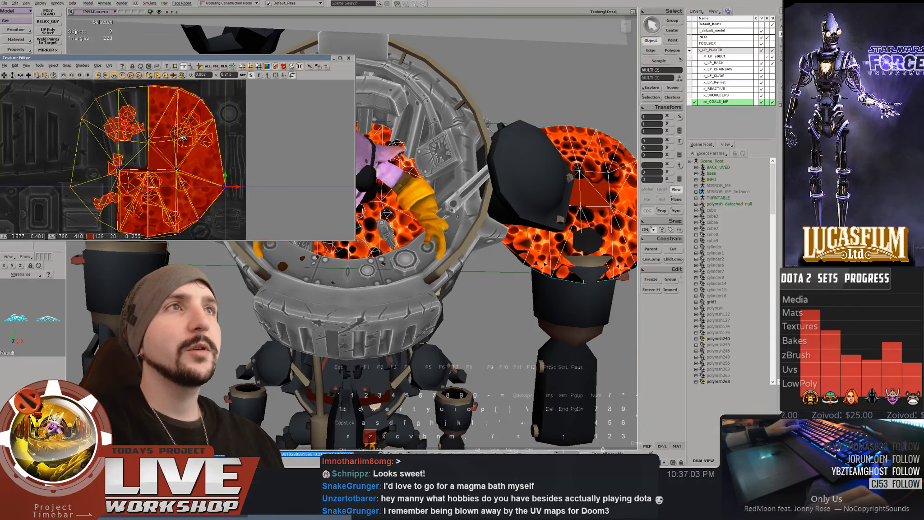
{"action": "key", "text": "ctrl+z"}
{"action": "key", "text": "ctrl+z"}
{"action": "key", "text": "ctrl+z"}
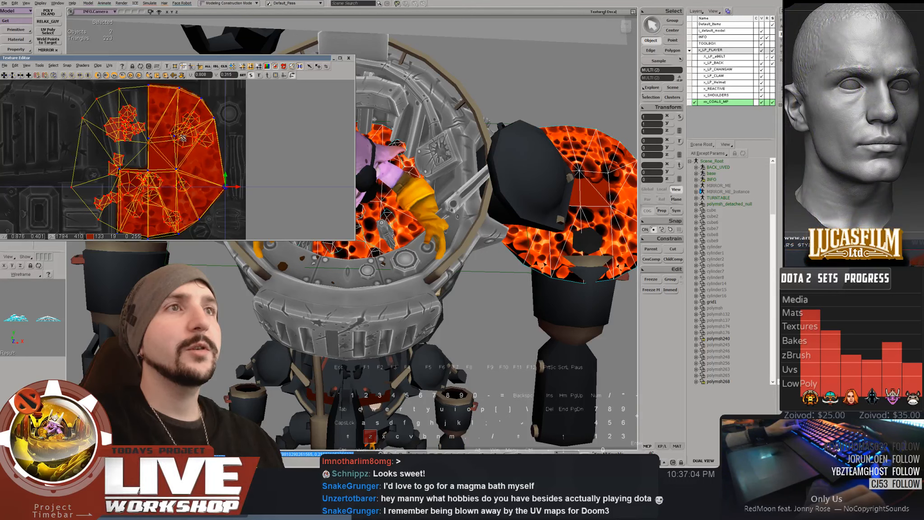
{"action": "key", "text": "ctrl+z"}
{"action": "key", "text": "ctrl+z"}
{"action": "key", "text": "ctrl+z"}
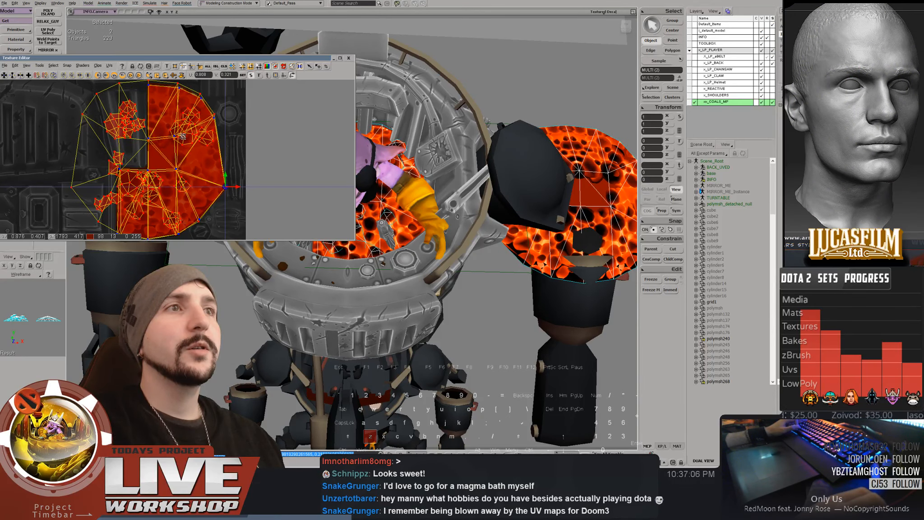
{"action": "key", "text": "ctrl+z"}
{"action": "key", "text": "ctrl+z"}
{"action": "key", "text": "ctrl+z"}
{"action": "key", "text": "ctrl+z"}
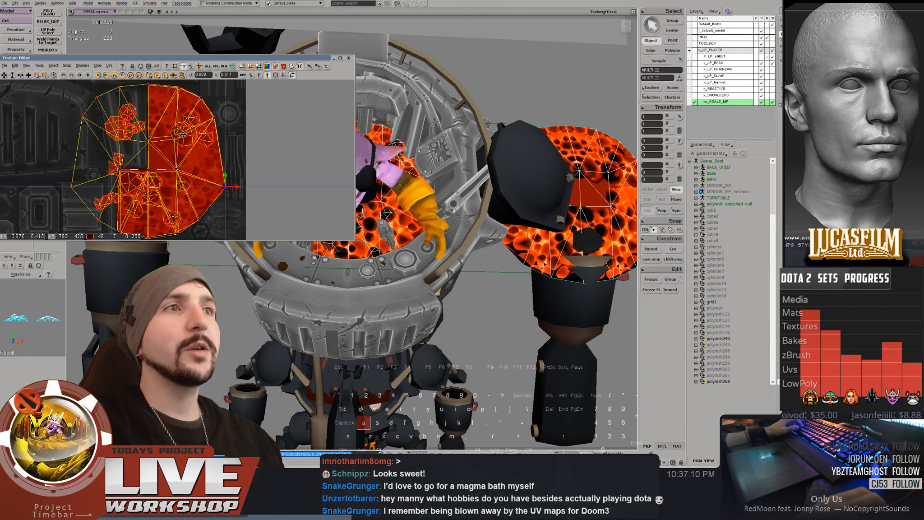
{"action": "key", "text": "ctrl+z"}
{"action": "key", "text": "a"}
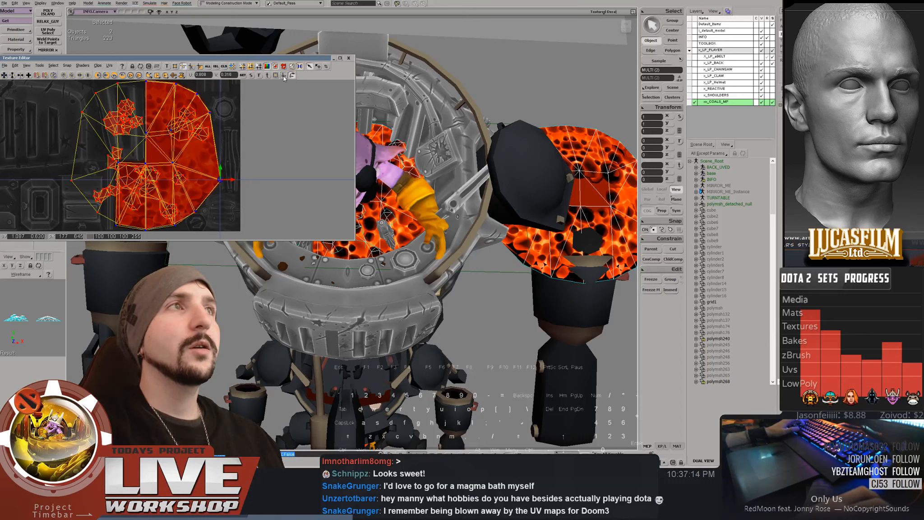
Examine the alignment of the lava UVs along the texture's outline and the resulting lava surface inside the cockpit
{"action": "middle_click_drag", "start_coordinate": [224, 200], "coordinate": [233, 195]}
{"action": "left_click_drag", "start_coordinate": [233, 195], "coordinate": [234, 170]}
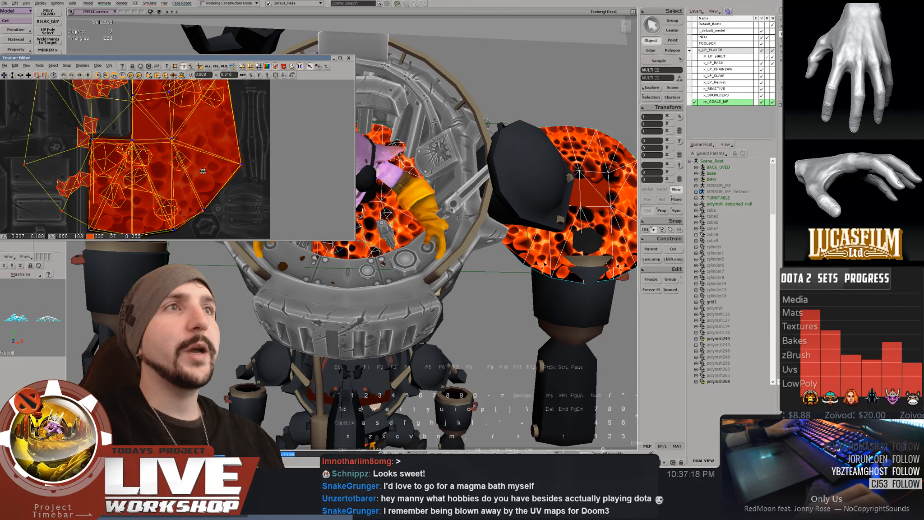
{"action": "middle_click_drag", "start_coordinate": [203, 171], "coordinate": [205, 172]}
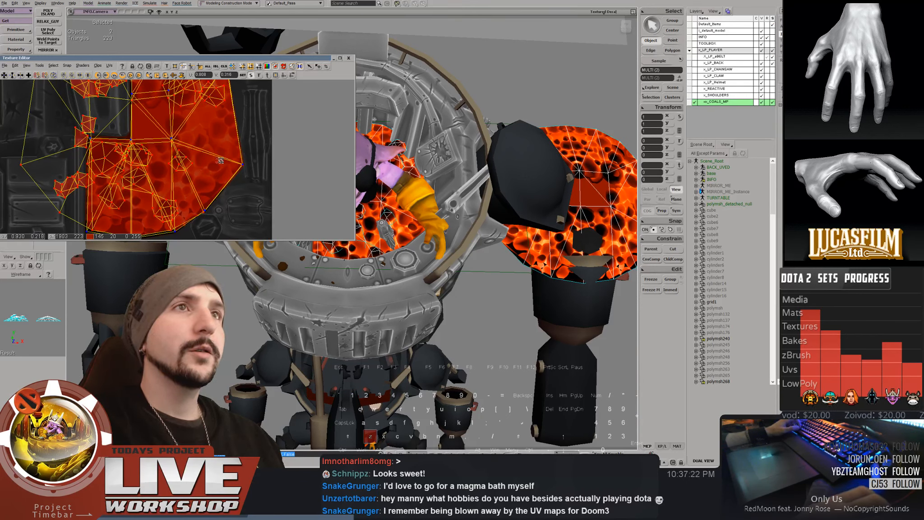
{"action": "middle_click_drag", "start_coordinate": [219, 160], "coordinate": [208, 156]}
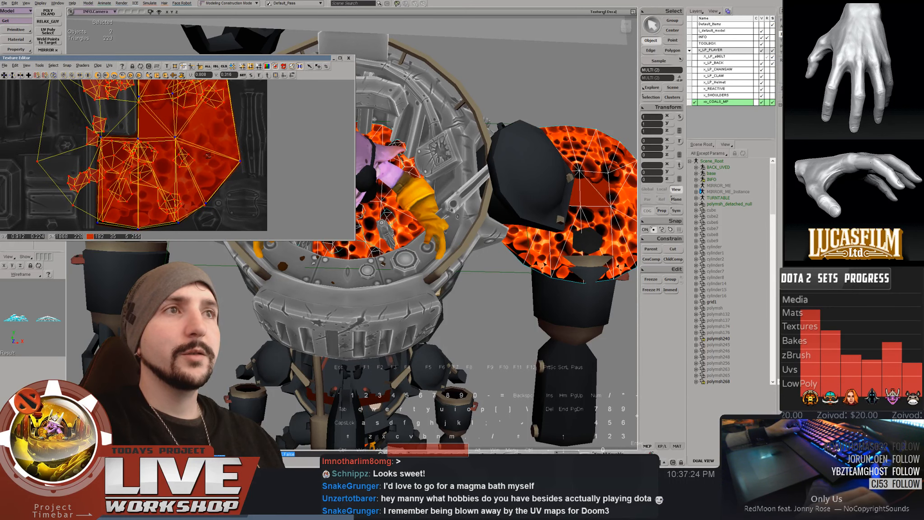
{"action": "left_click_drag", "start_coordinate": [199, 189], "coordinate": [192, 239]}
{"action": "left_click_drag", "start_coordinate": [379, 197], "coordinate": [396, 212]}
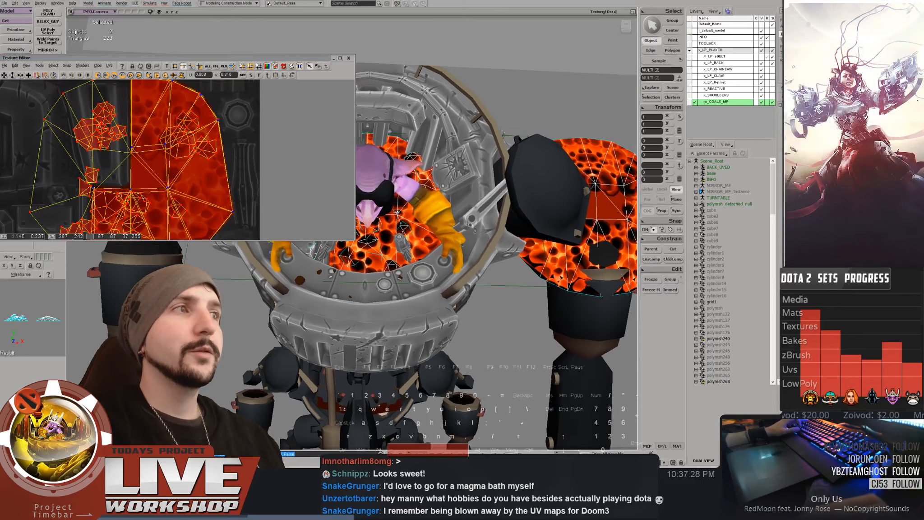
{"action": "middle_click_drag", "start_coordinate": [396, 212], "coordinate": [444, 221]}
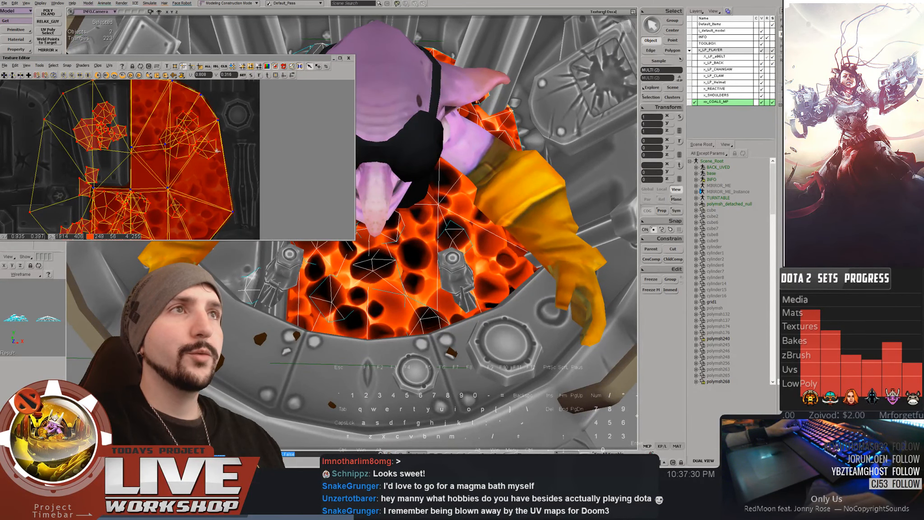
Adjust the UV points around the centre of the lava island to line up with the lava texture's inner corner
{"action": "mouse_move", "coordinate": [176, 180]}
{"action": "left_mouse_down"}
{"action": "mouse_move", "coordinate": [183, 168]}
{"action": "mouse_move", "coordinate": [187, 177]}
{"action": "mouse_move", "coordinate": [176, 166]}
{"action": "mouse_move", "coordinate": [177, 185]}
{"action": "left_mouse_up"}
{"action": "key", "text": "ctrl+z"}
{"action": "scroll", "coordinate": [185, 174], "scroll_direction": "up", "scroll_amount": 5}
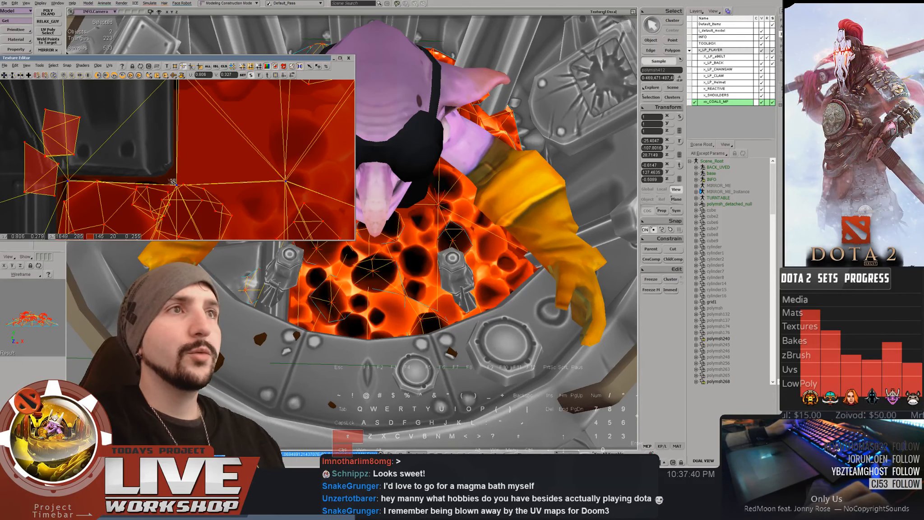
{"action": "scroll", "coordinate": [196, 180], "scroll_direction": "down", "scroll_amount": 5}
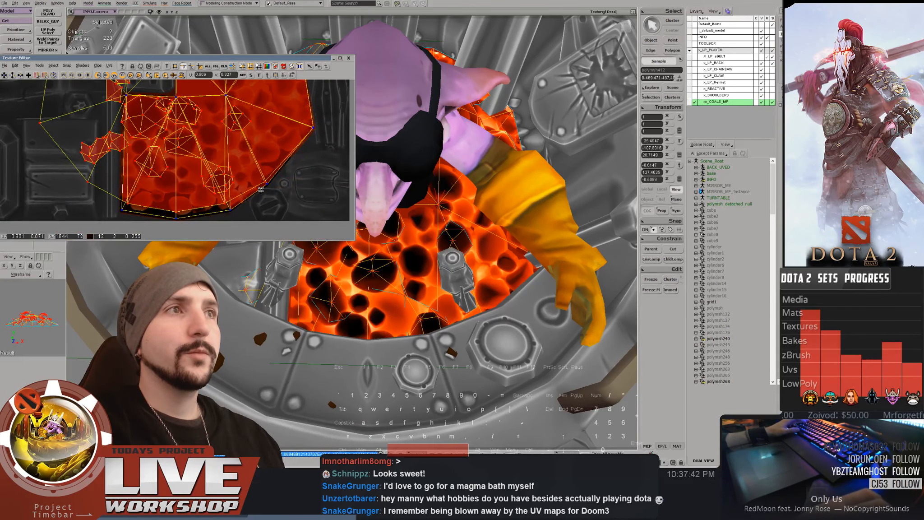
{"action": "left_click_drag", "start_coordinate": [194, 114], "coordinate": [202, 149]}
{"action": "scroll", "coordinate": [190, 150], "scroll_direction": "down", "scroll_amount": 3}
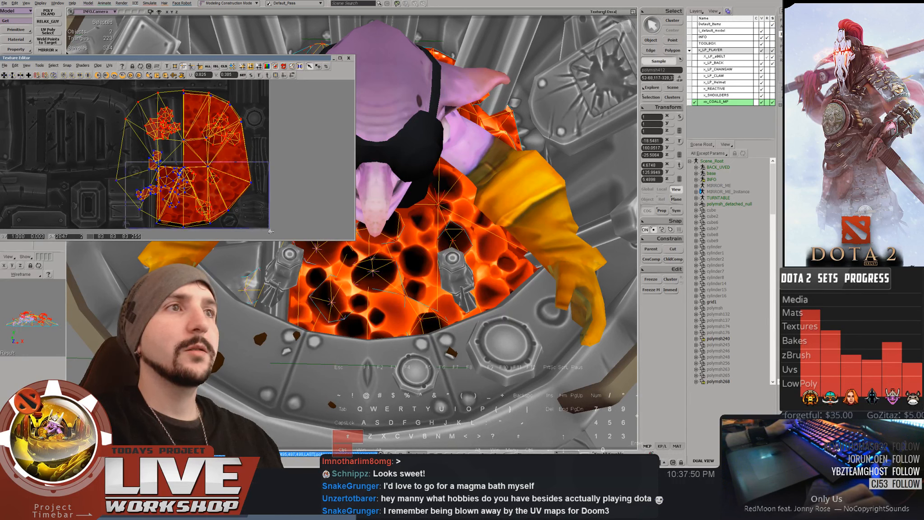
{"action": "scroll", "coordinate": [200, 131], "scroll_direction": "up", "scroll_amount": 2}
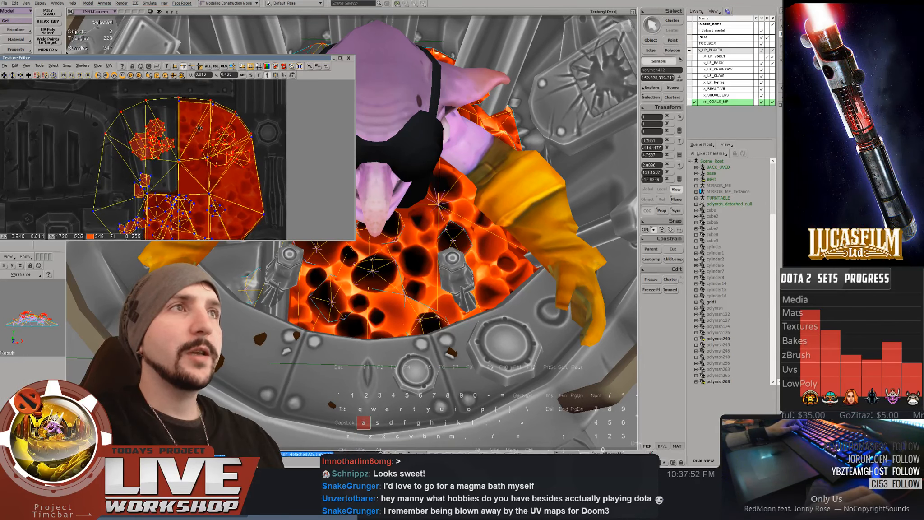
{"action": "left_click_drag", "start_coordinate": [199, 128], "coordinate": [211, 141]}
{"action": "key", "text": "ctrl+z"}
{"action": "scroll", "coordinate": [200, 135], "scroll_direction": "up", "scroll_amount": 2}
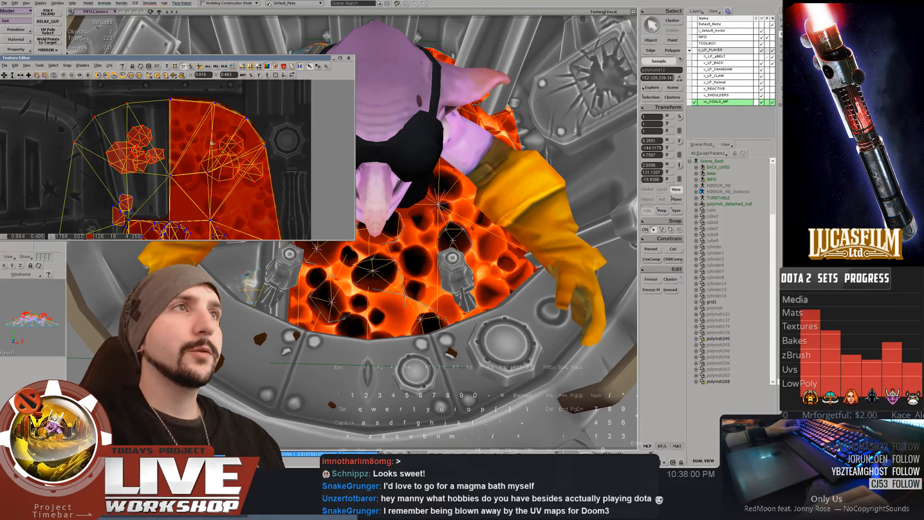
Select the lava island's lower rim UV points, including both outer side corners, and fit them to the texture's lower edge
{"action": "middle_click_drag", "start_coordinate": [212, 143], "coordinate": [155, 140]}
{"action": "key", "text": "space"}
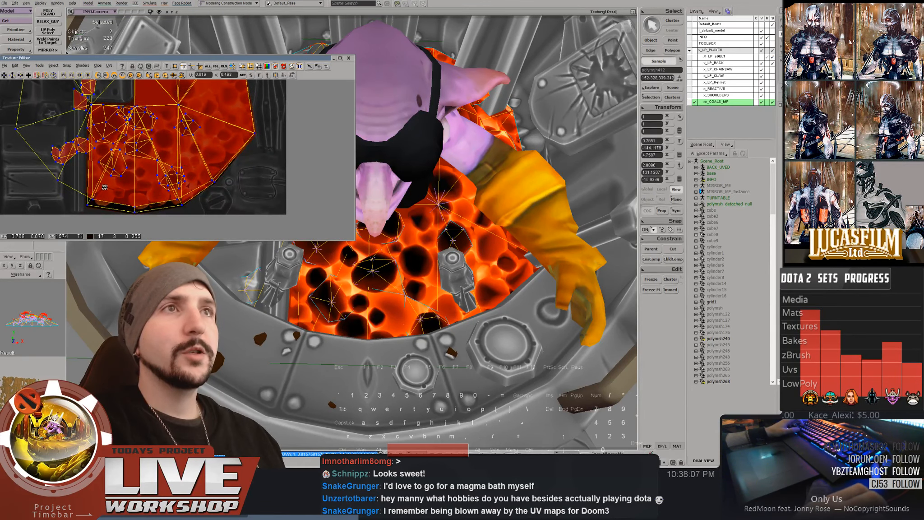
{"action": "middle_click_drag", "start_coordinate": [105, 188], "coordinate": [113, 195]}
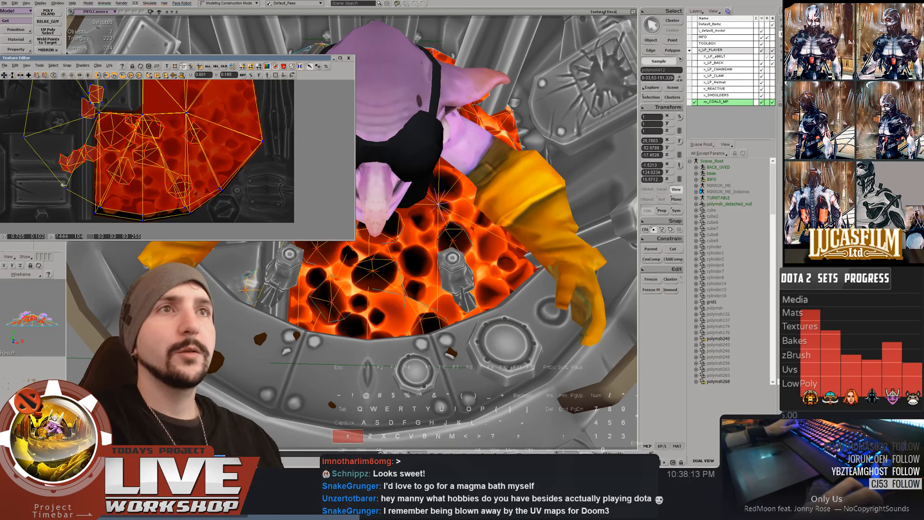
{"action": "left_click_drag", "start_coordinate": [62, 184], "coordinate": [221, 189], "text": "shift"}
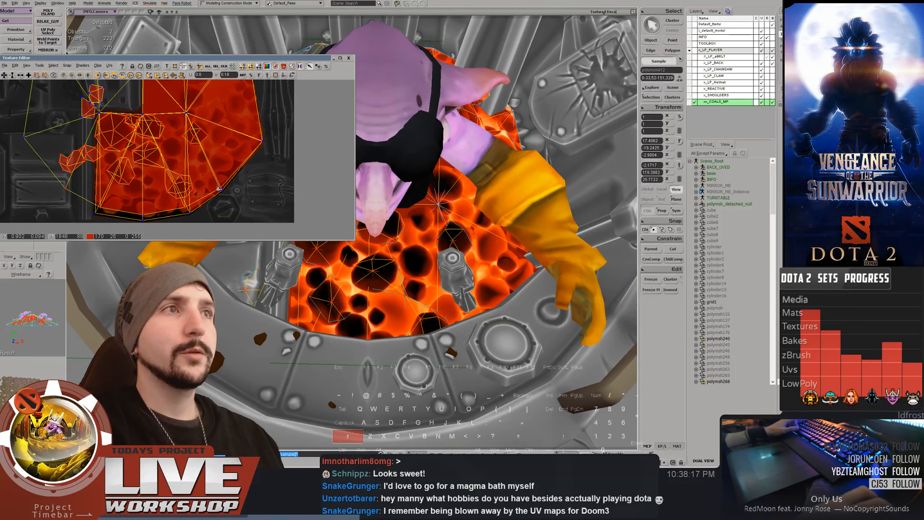
{"action": "middle_click_drag", "start_coordinate": [207, 139], "coordinate": [214, 140]}
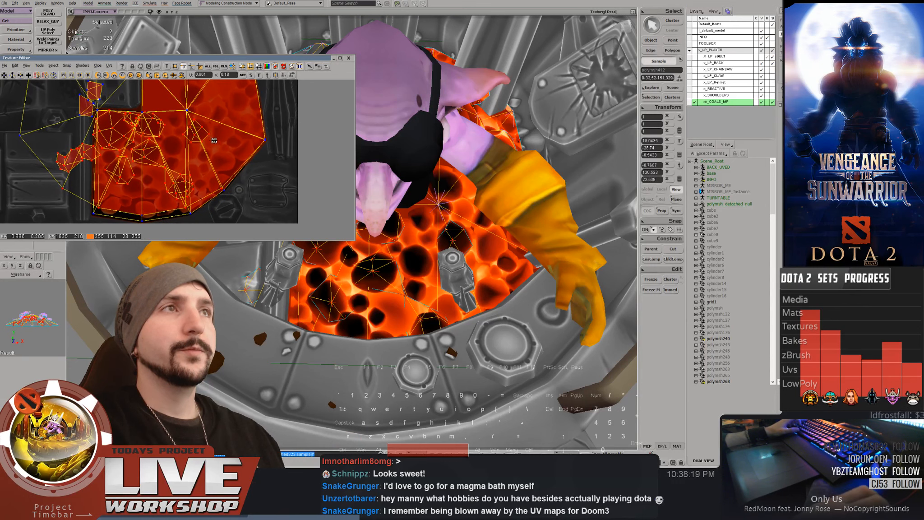
Isolate the two lava meshes in the 3D view to check the texture mapping while editing the UVs
{"action": "right_click_drag", "start_coordinate": [444, 205], "coordinate": [457, 217]}
{"action": "key", "text": "shift+i"}
{"action": "middle_click_drag", "start_coordinate": [457, 217], "coordinate": [449, 216]}
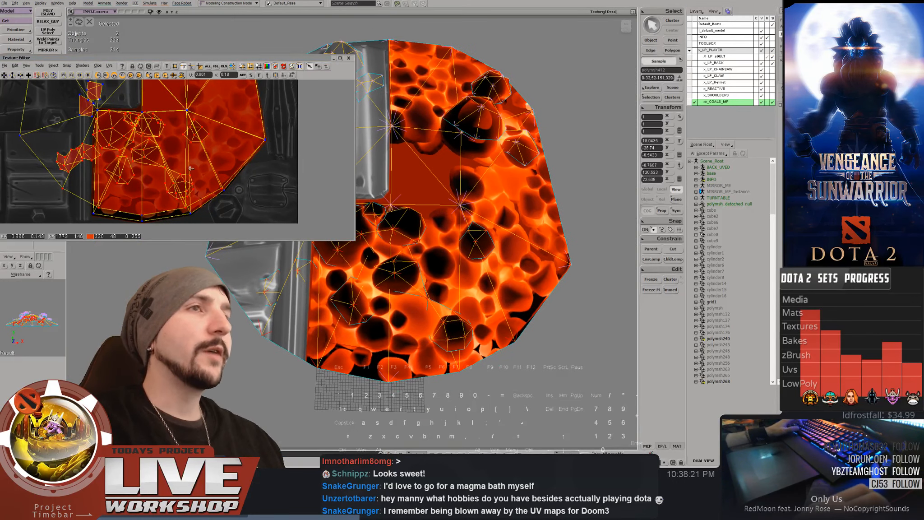
{"action": "middle_click_drag", "start_coordinate": [197, 166], "coordinate": [204, 166]}
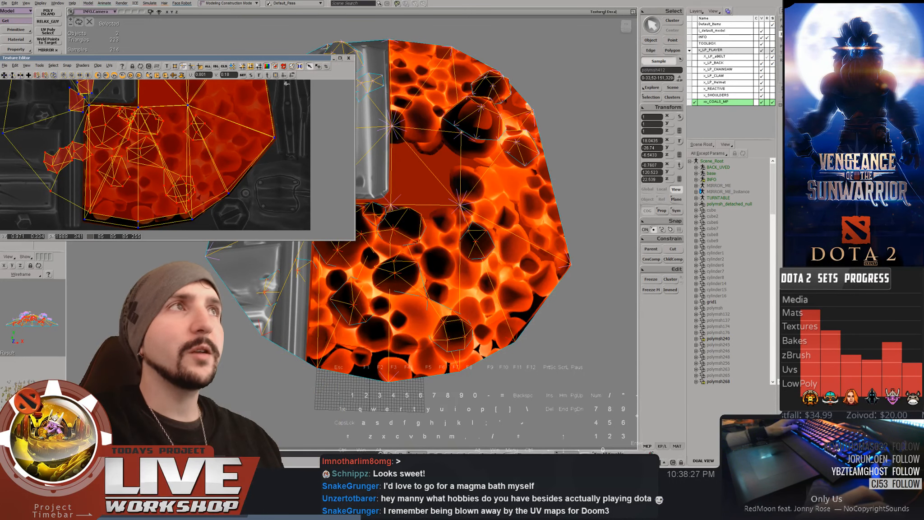
Place the UV pivot at the lava island's centre and scale the lower half's UV points outward about it
{"action": "left_click", "coordinate": [138, 107], "text": "alt"}
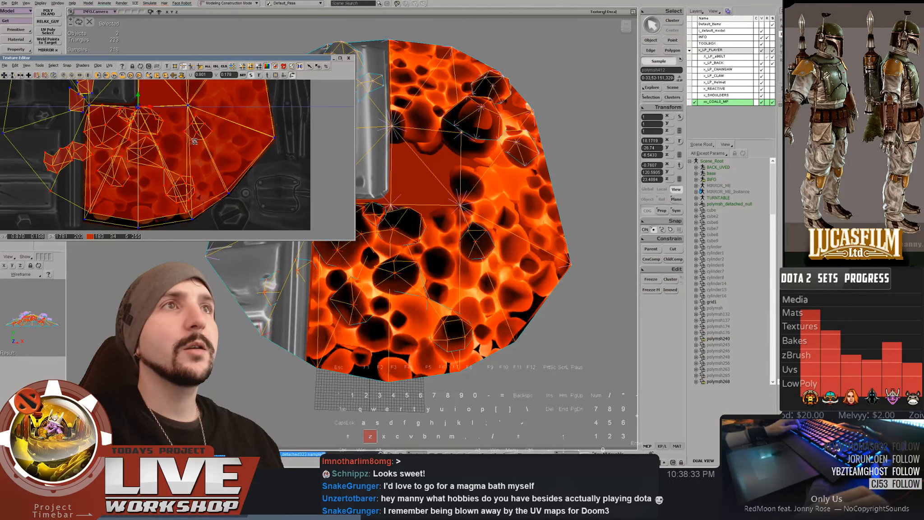
{"action": "middle_click_drag", "start_coordinate": [194, 141], "coordinate": [194, 140]}
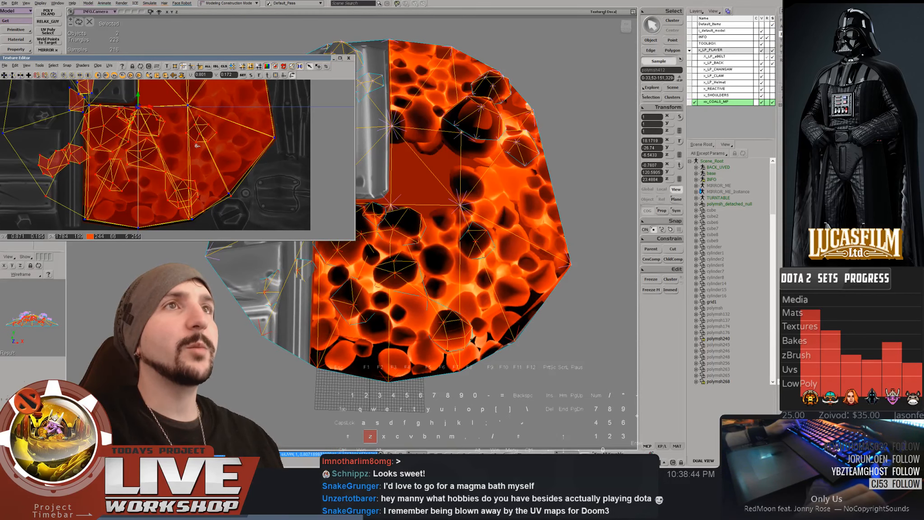
{"action": "left_click_drag", "start_coordinate": [395, 196], "coordinate": [410, 222]}
{"action": "key", "text": "z"}
{"action": "key", "text": "z"}
{"action": "left_click_drag", "start_coordinate": [182, 156], "coordinate": [198, 151]}
{"action": "key", "text": "z"}
{"action": "key", "text": "ctrl+z"}
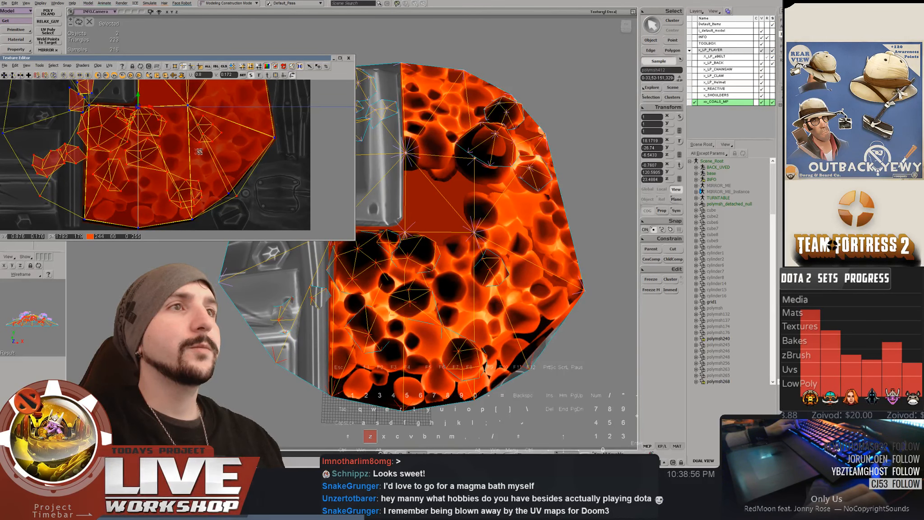
Select the two outer side corners of the island's lower rim and pull them inside the lava texture's edge
{"action": "left_click", "coordinate": [236, 196]}
{"action": "left_click", "coordinate": [40, 196], "text": "shift"}
{"action": "key", "text": "z"}
{"action": "left_click_drag", "start_coordinate": [177, 174], "coordinate": [169, 174]}
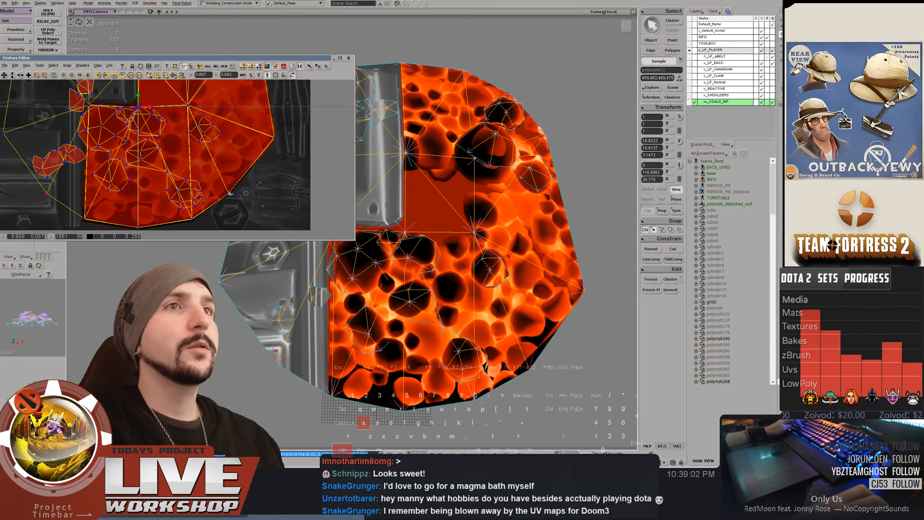
{"action": "key", "text": "z"}
{"action": "left_click_drag", "start_coordinate": [230, 197], "coordinate": [231, 187]}
{"action": "key", "text": "a"}
Select the lava island's upper rim UV points and adjust them to follow the curved upper edge of the lava texture
{"action": "scroll", "coordinate": [231, 186], "scroll_direction": "up", "scroll_amount": 5}
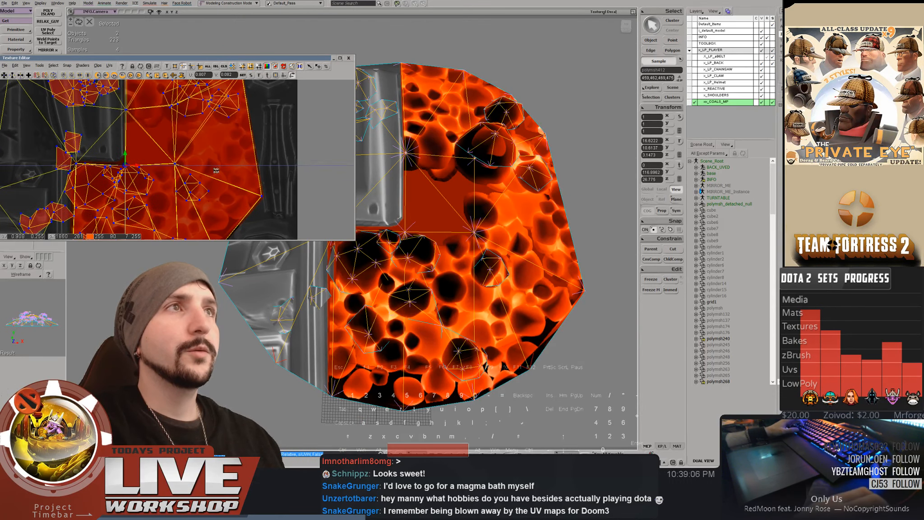
{"action": "scroll", "coordinate": [247, 183], "scroll_direction": "up", "scroll_amount": 1}
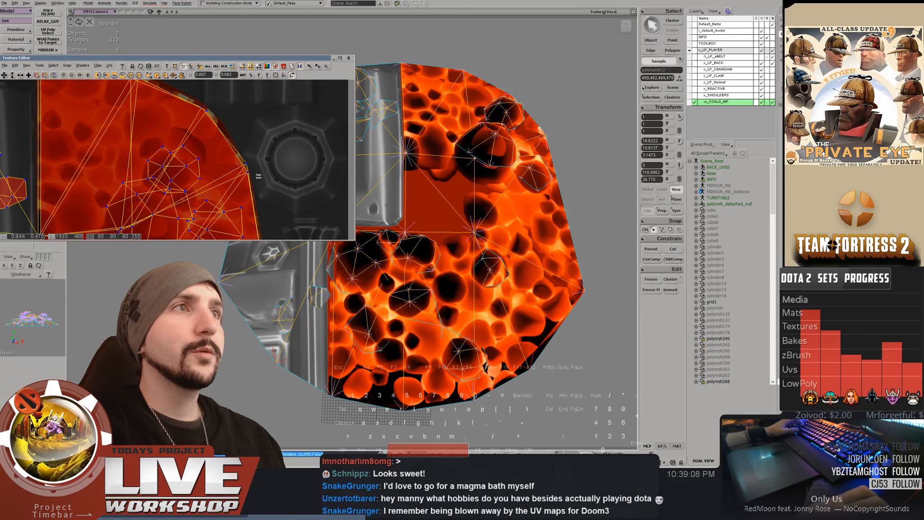
{"action": "key", "text": "space"}
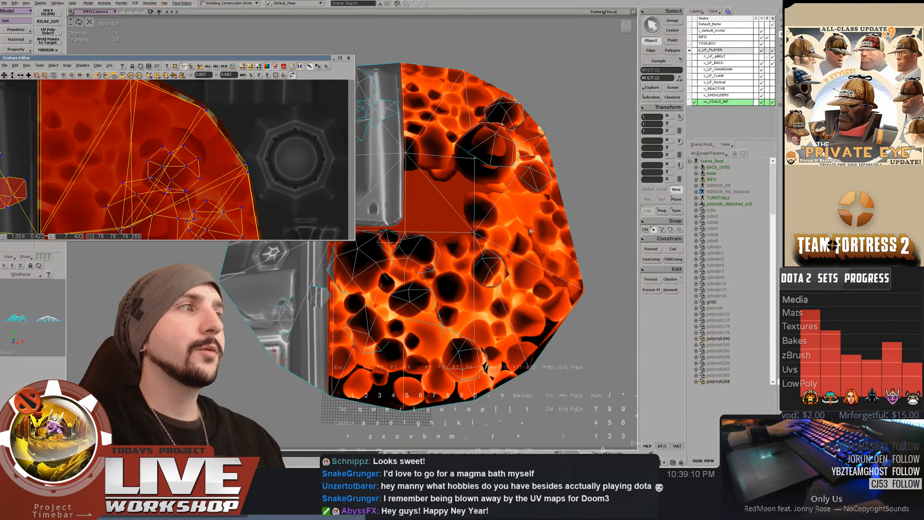
{"action": "key", "text": "t"}
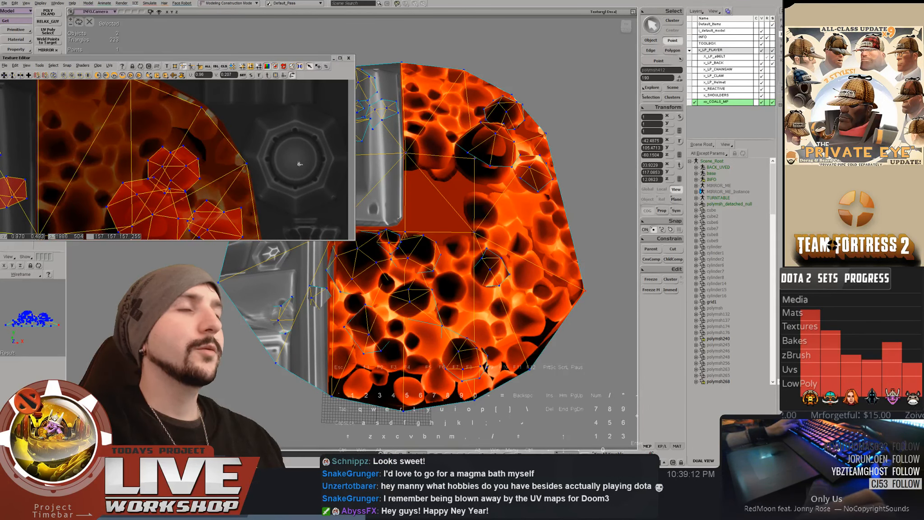
{"action": "key", "text": "ctrl+z"}
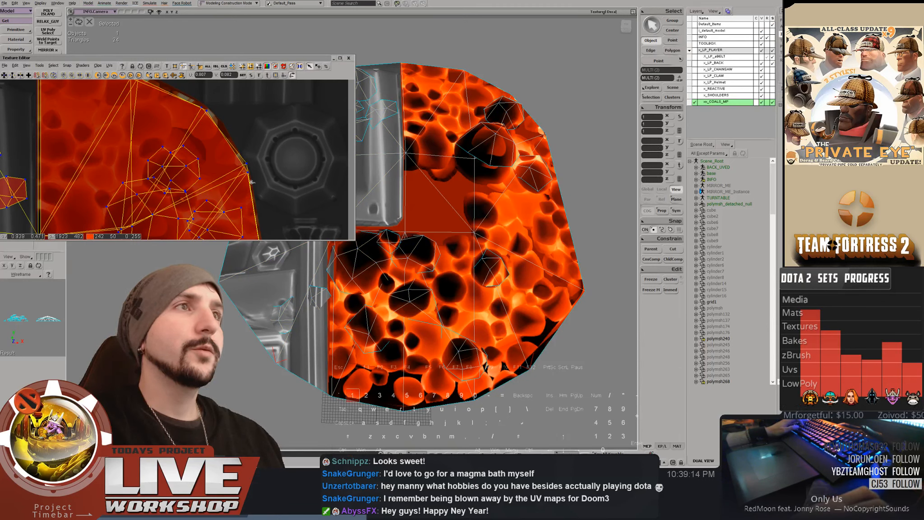
{"action": "key", "text": "a"}
{"action": "left_click_drag", "start_coordinate": [248, 172], "coordinate": [247, 164]}
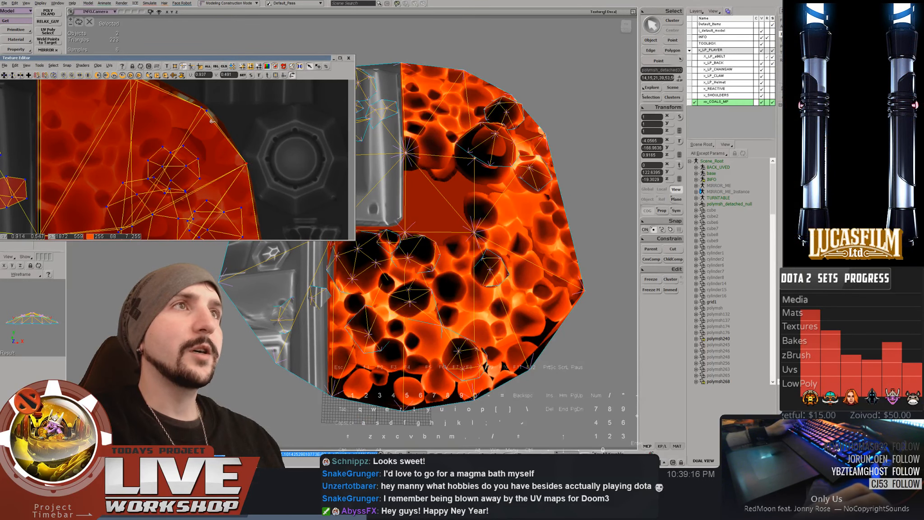
{"action": "key", "text": "ctrl+z"}
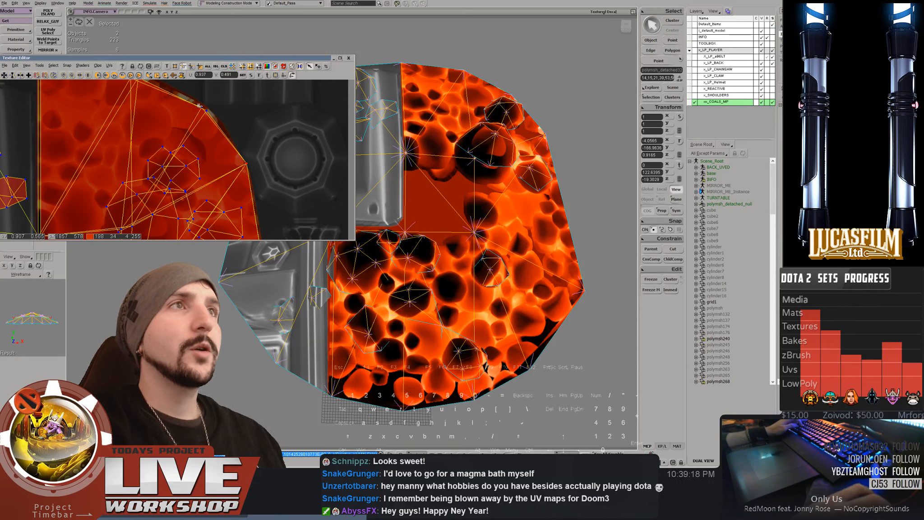
{"action": "key", "text": "z"}
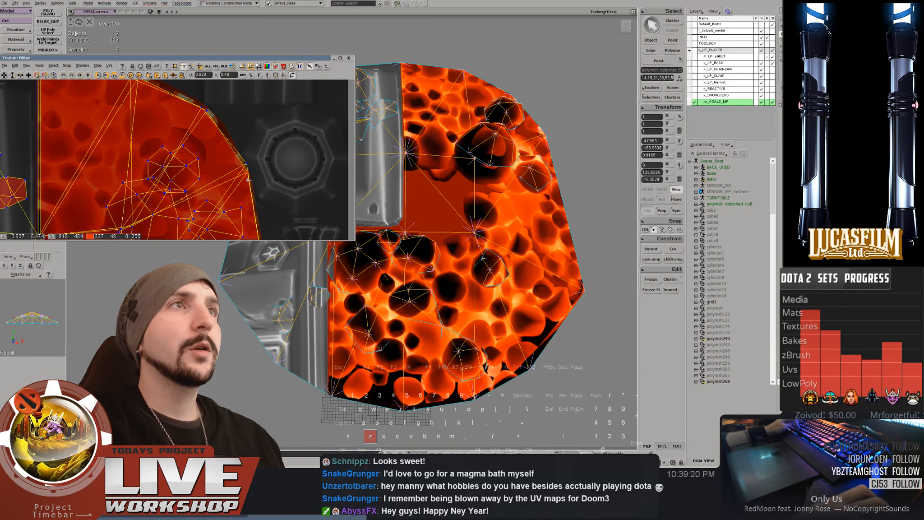
{"action": "left_click_drag", "start_coordinate": [224, 144], "coordinate": [322, 169]}
{"action": "right_click_drag", "start_coordinate": [184, 132], "coordinate": [164, 148]}
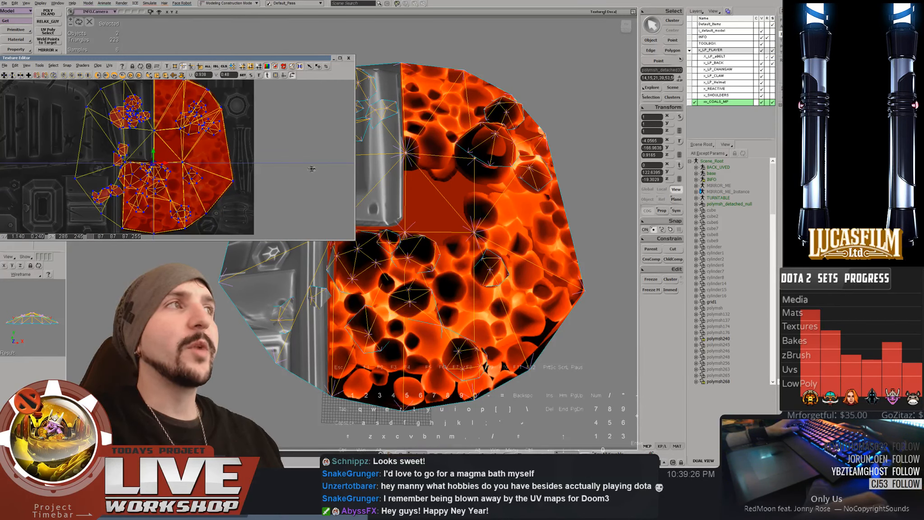
{"action": "right_click_drag", "start_coordinate": [168, 143], "coordinate": [164, 146]}
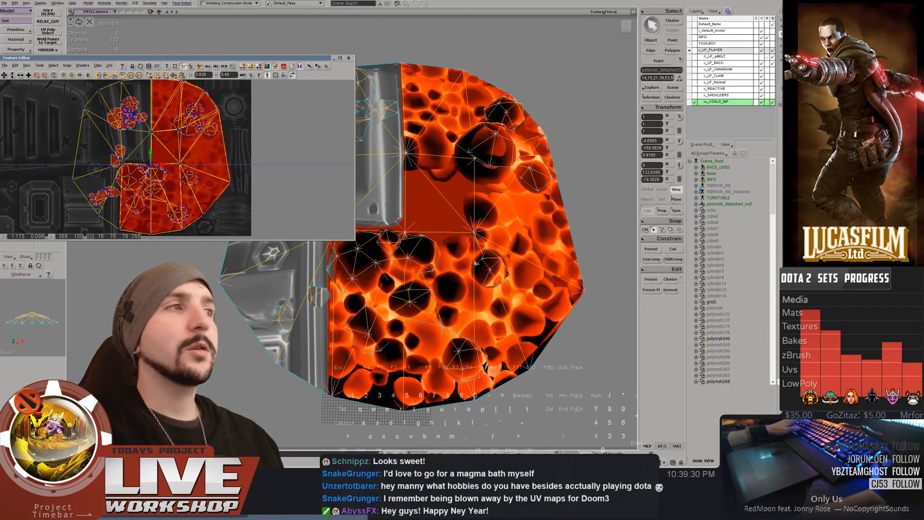
Return to object selection, select the coal mesh and save the scene
{"action": "key", "text": "space"}
{"action": "left_click", "coordinate": [444, 203]}
{"action": "key", "text": "ctrl+s"}
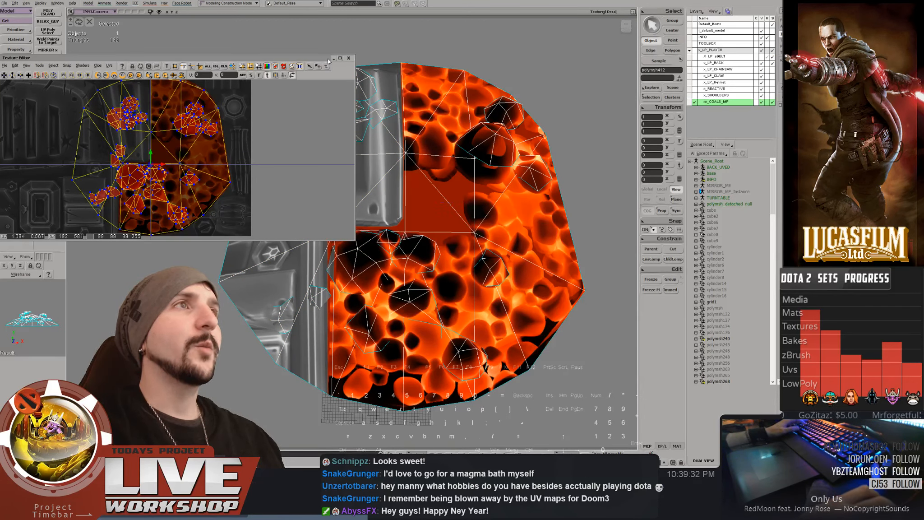
Close the Texture Editor and bring the character and machine back into view around the lava
{"action": "left_click", "coordinate": [349, 59]}
{"action": "left_click_drag", "start_coordinate": [423, 173], "coordinate": [375, 170]}
{"action": "key", "text": "shift+i"}
{"action": "right_click_drag", "start_coordinate": [375, 170], "coordinate": [298, 157]}
{"action": "middle_click_drag", "start_coordinate": [297, 157], "coordinate": [145, 168]}
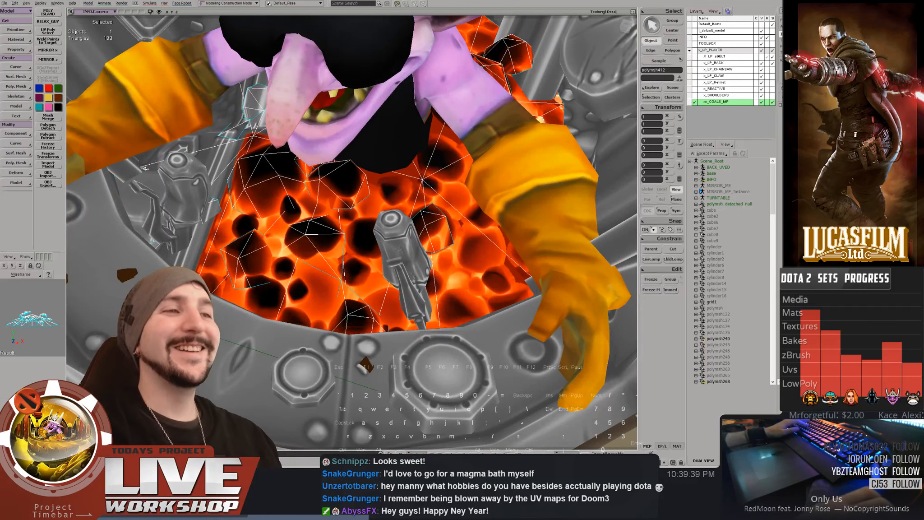
Reopen the Texture Editor and frame the small separate coal shell in the island's lower half
{"action": "key", "text": "alt+7"}
{"action": "left_click_drag", "start_coordinate": [292, 177], "coordinate": [167, 143]}
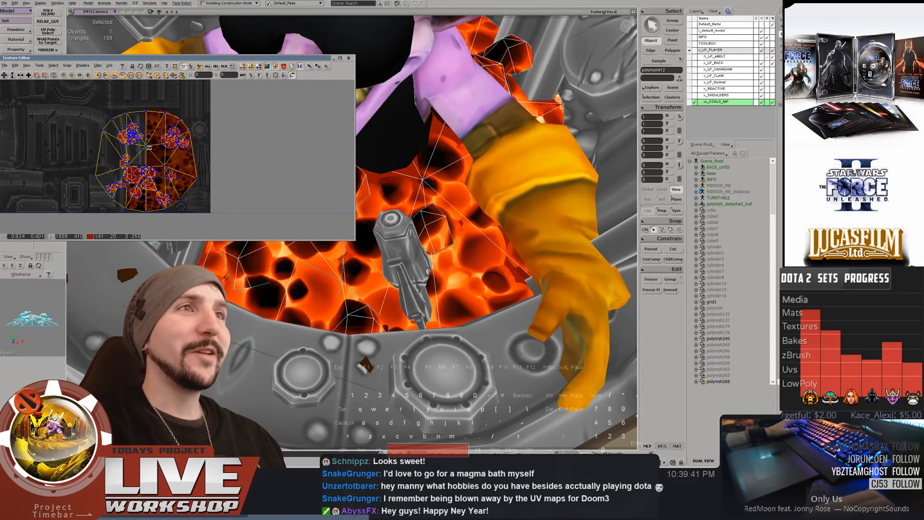
{"action": "middle_click_drag", "start_coordinate": [167, 142], "coordinate": [203, 144]}
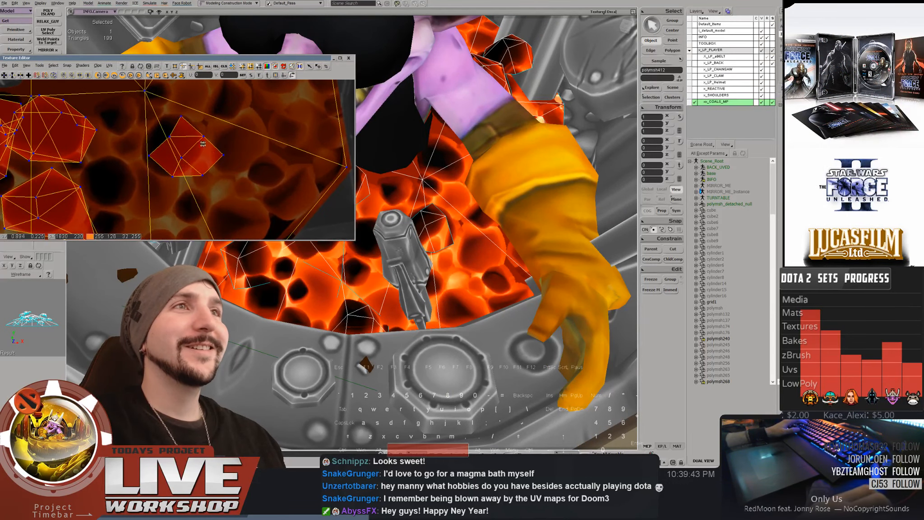
Weld two edges of the coal beside the metal fitting with the WeldEdges operator, using Input Edges as the target
{"action": "right_click_drag", "start_coordinate": [441, 215], "coordinate": [451, 225]}
{"action": "middle_click_drag", "start_coordinate": [451, 226], "coordinate": [408, 219]}
{"action": "right_click_drag", "start_coordinate": [408, 219], "coordinate": [443, 234]}
{"action": "middle_click_drag", "start_coordinate": [442, 234], "coordinate": [403, 213]}
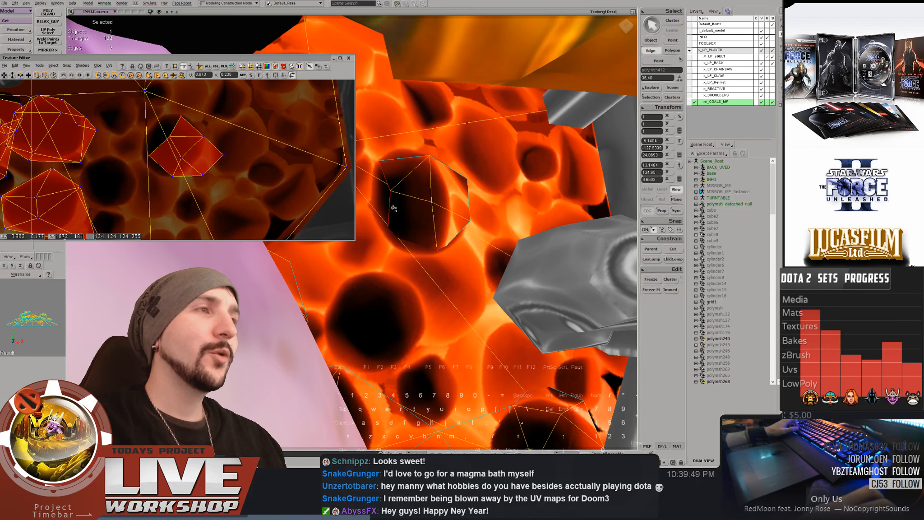
{"action": "key", "text": "z"}
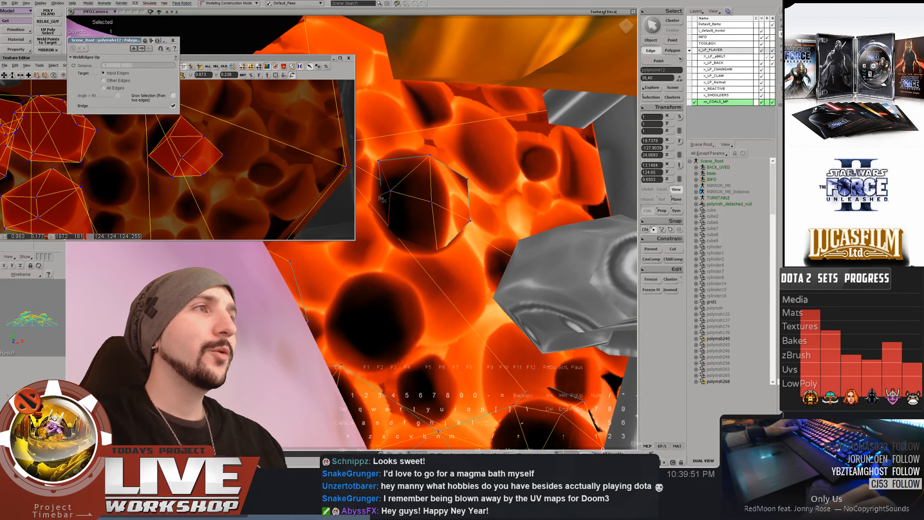
Tweak the upper-left border point of the coal beside the metal fitting
{"action": "key", "text": "4"}
{"action": "key", "text": "4"}
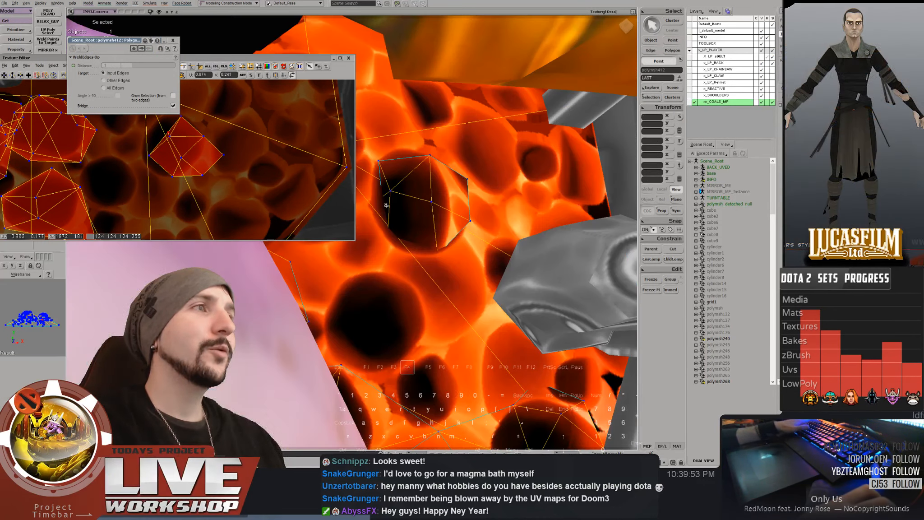
{"action": "mouse_move", "coordinate": [385, 200]}
{"action": "right_mouse_down"}
{"action": "mouse_move", "coordinate": [371, 200]}
{"action": "mouse_move", "coordinate": [379, 210]}
{"action": "right_mouse_up"}
{"action": "left_click_drag", "start_coordinate": [367, 208], "coordinate": [364, 207]}
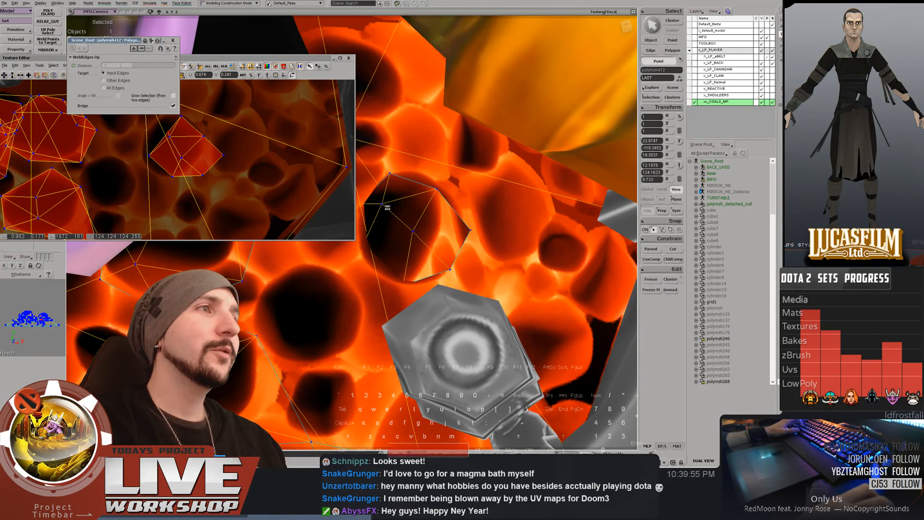
{"action": "mouse_move", "coordinate": [379, 207]}
{"action": "right_mouse_down"}
{"action": "mouse_move", "coordinate": [401, 220]}
{"action": "mouse_move", "coordinate": [393, 257]}
{"action": "mouse_move", "coordinate": [382, 222]}
{"action": "right_mouse_up"}
Locate the lower-left border point of the coal in wireframe and move it to round out the coal's edge
{"action": "key", "text": "4"}
{"action": "left_click", "coordinate": [387, 253]}
{"action": "key", "text": "4"}
{"action": "key", "text": "4"}
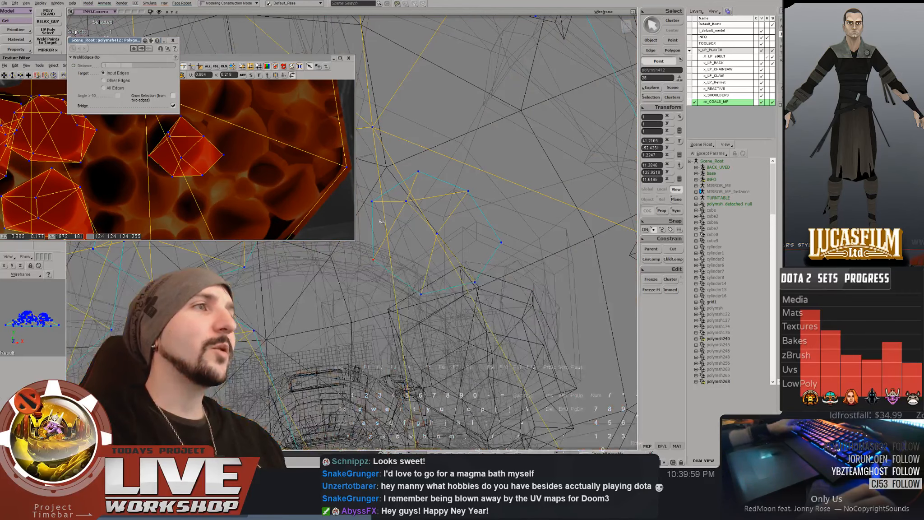
{"action": "key", "text": "4"}
{"action": "key", "text": "4"}
{"action": "key", "text": "4"}
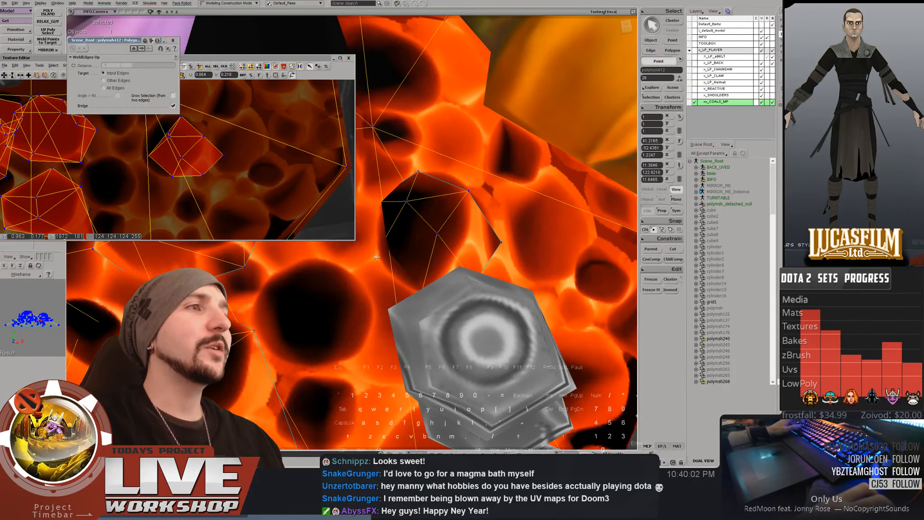
{"action": "key", "text": "4"}
{"action": "key", "text": "4"}
{"action": "right_click_drag", "start_coordinate": [376, 256], "coordinate": [387, 249]}
{"action": "key", "text": "a"}
{"action": "left_click_drag", "start_coordinate": [385, 238], "coordinate": [413, 246]}
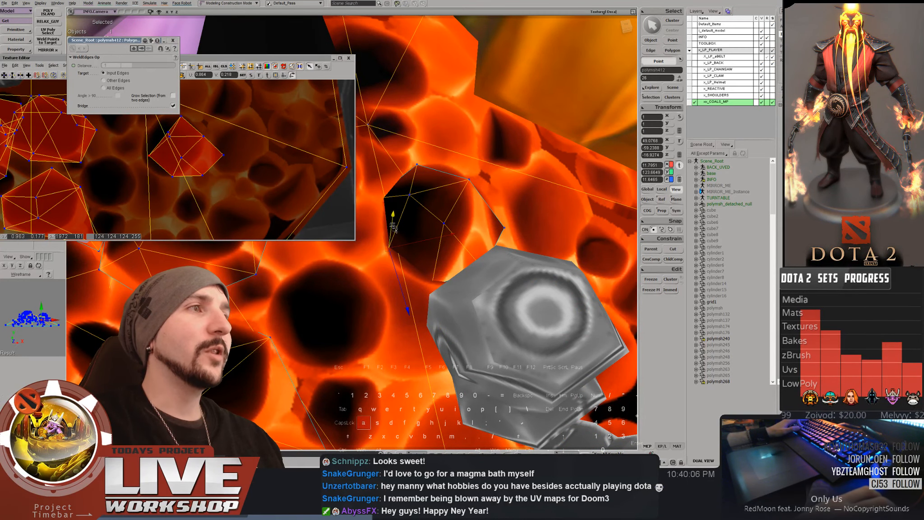
{"action": "right_click_drag", "start_coordinate": [394, 228], "coordinate": [408, 259]}
Reposition the bottom border point of the coal nearest the metal fitting
{"action": "key", "text": "4"}
{"action": "left_click_drag", "start_coordinate": [402, 286], "coordinate": [406, 291]}
{"action": "key", "text": "4"}
{"action": "key", "text": "a"}
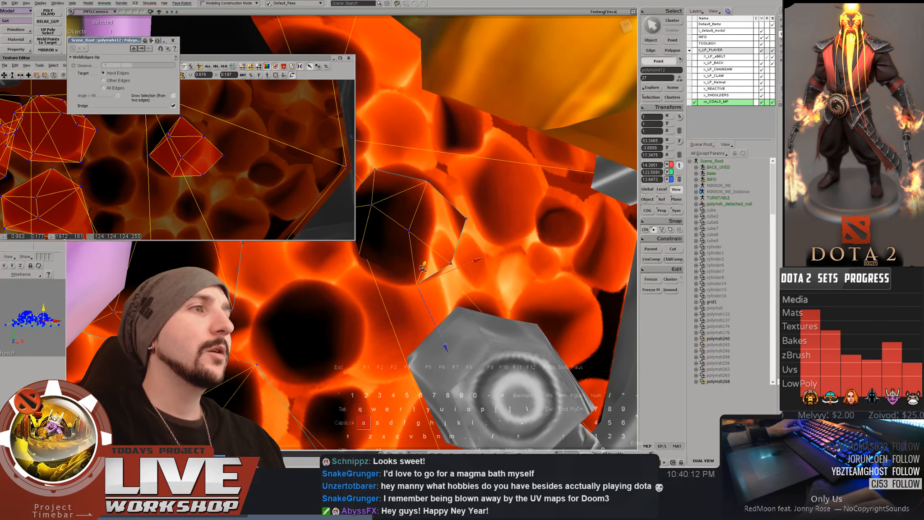
Move the notch point on the coal's upper border facing the orange cloth
{"action": "key", "text": "space"}
{"action": "mouse_move", "coordinate": [425, 273]}
{"action": "right_mouse_down"}
{"action": "mouse_move", "coordinate": [441, 265]}
{"action": "mouse_move", "coordinate": [437, 256]}
{"action": "mouse_move", "coordinate": [420, 267]}
{"action": "right_mouse_up"}
{"action": "key", "text": "1"}
{"action": "left_click_drag", "start_coordinate": [417, 268], "coordinate": [421, 234]}
{"action": "key", "text": "1"}
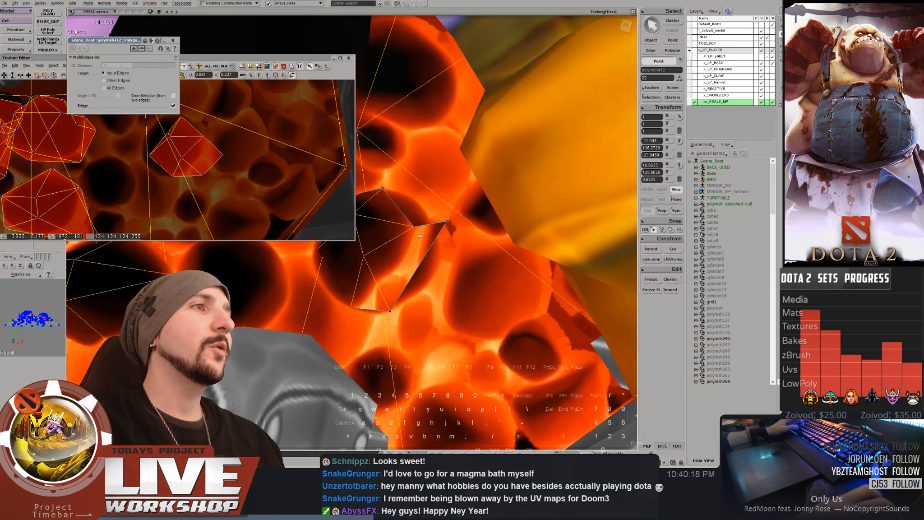
{"action": "key", "text": "space"}
{"action": "right_click_drag", "start_coordinate": [412, 235], "coordinate": [422, 236]}
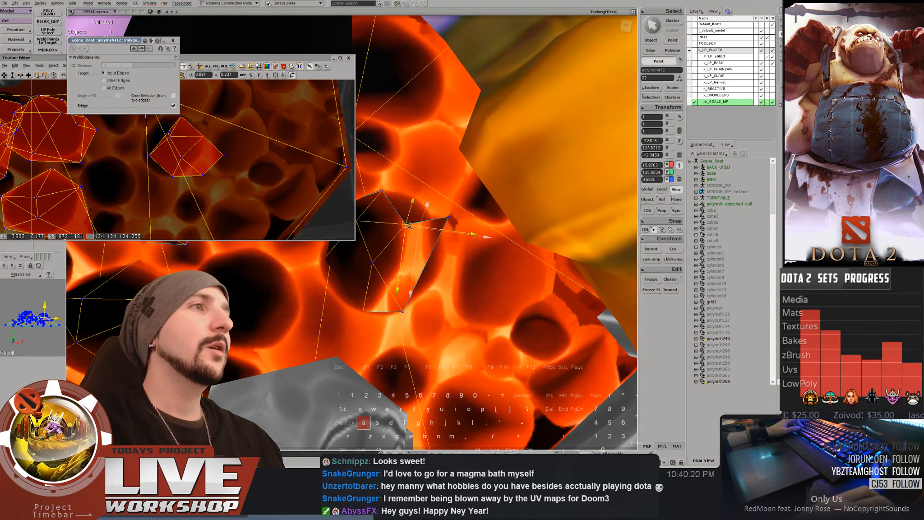
Bridge the two border edges around the notch in the coal's upper side and move the notch point inward
{"action": "key", "text": "2"}
{"action": "right_click_drag", "start_coordinate": [419, 232], "coordinate": [423, 267]}
{"action": "key", "text": "space"}
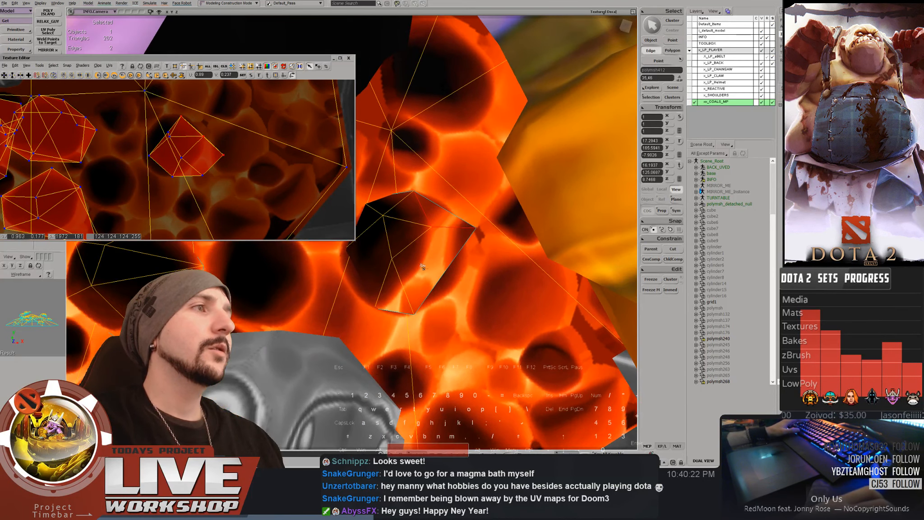
{"action": "key", "text": "1"}
{"action": "key", "text": "a"}
{"action": "left_click_drag", "start_coordinate": [392, 259], "coordinate": [404, 267]}
{"action": "key", "text": "space"}
Spread the small coal shell's UVs by moving its inner points and its upper-left corner
{"action": "left_click_drag", "start_coordinate": [211, 162], "coordinate": [220, 163]}
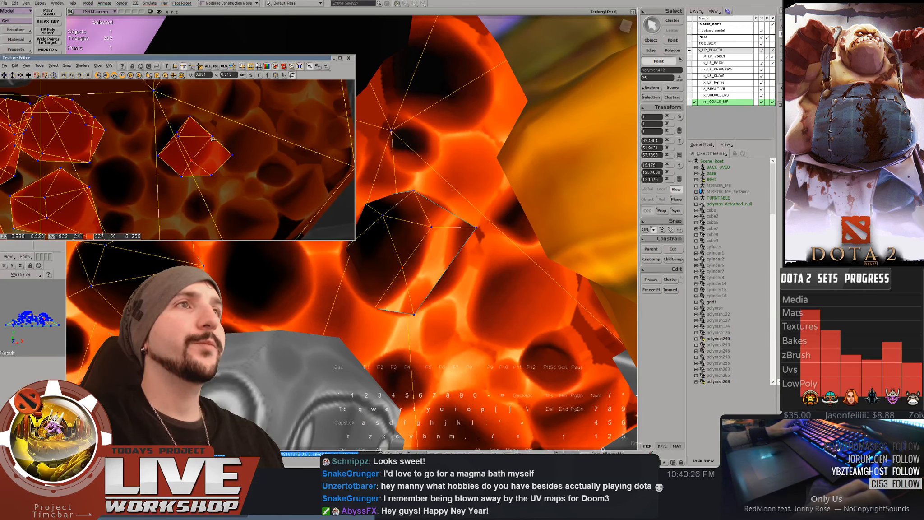
{"action": "left_click", "coordinate": [212, 139]}
{"action": "key", "text": "a"}
{"action": "left_click_drag", "start_coordinate": [212, 139], "coordinate": [202, 151]}
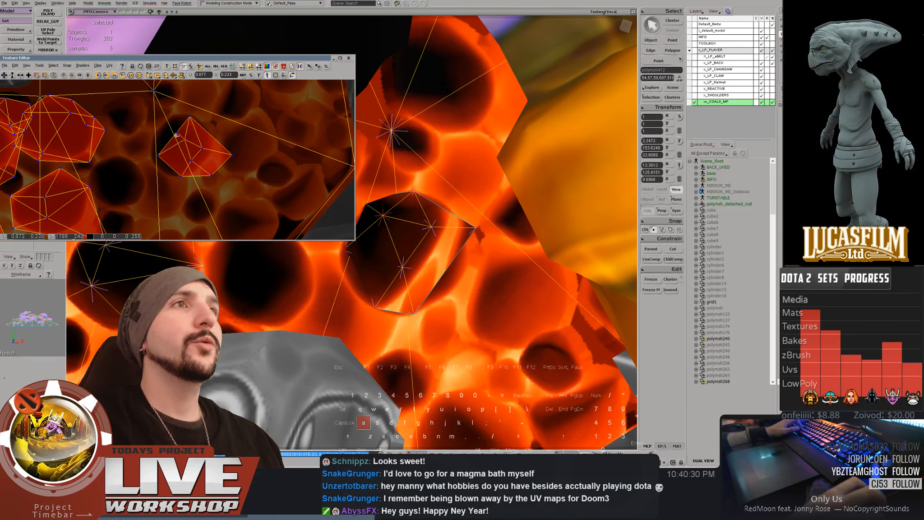
{"action": "left_click_drag", "start_coordinate": [164, 126], "coordinate": [166, 129]}
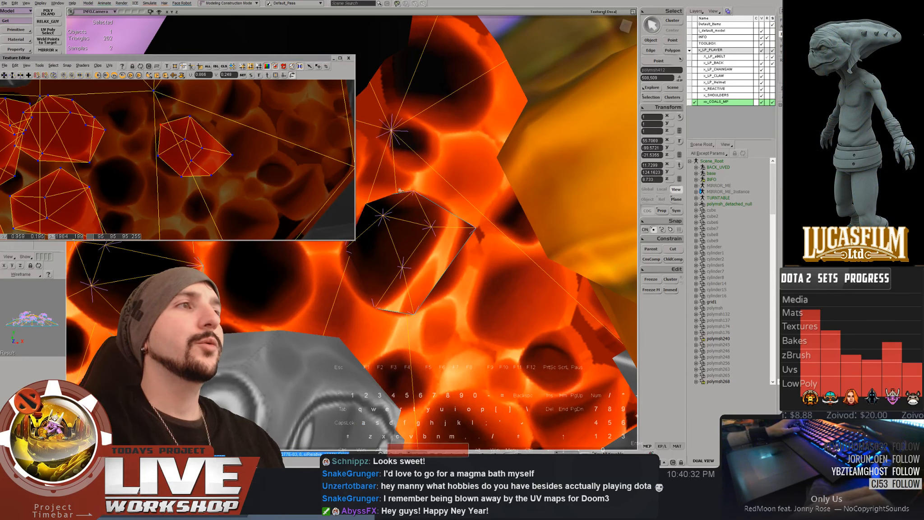
Clear the selection, save the scene and move the Texture Editor higher above the model view
{"action": "right_click", "coordinate": [415, 187]}
{"action": "key", "text": "space"}
{"action": "left_click", "coordinate": [403, 175]}
{"action": "key", "text": "s"}
{"action": "left_click_drag", "start_coordinate": [371, 170], "coordinate": [412, 172]}
{"action": "key", "text": "ctrl+s"}
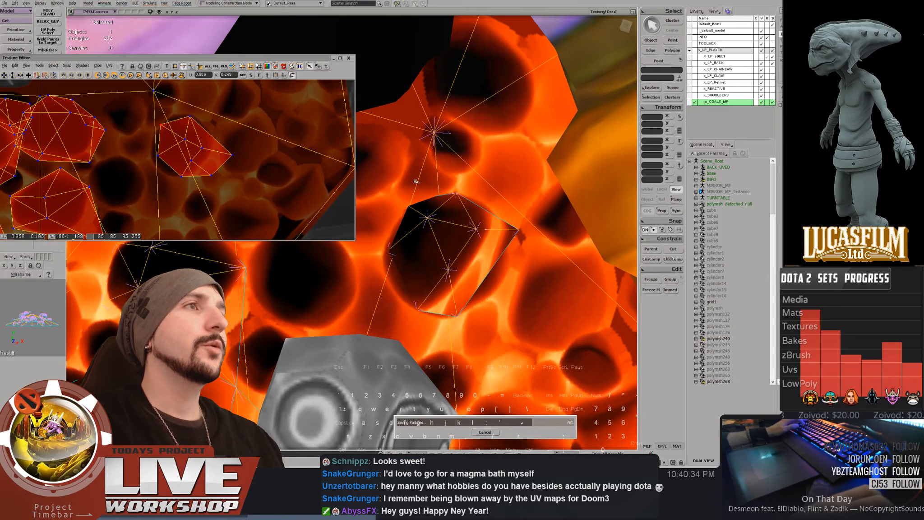
{"action": "left_click_drag", "start_coordinate": [291, 57], "coordinate": [289, 21]}
{"action": "key", "text": "s"}
{"action": "right_click_drag", "start_coordinate": [460, 146], "coordinate": [500, 153]}
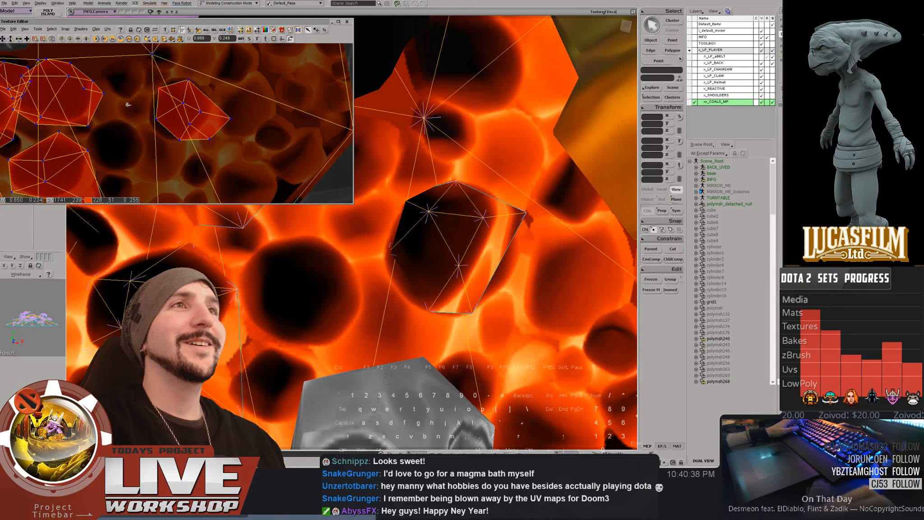
Adjust the UV points along the left side and bottom of the small coal shell to reduce the texture stretching
{"action": "left_click_drag", "start_coordinate": [154, 87], "coordinate": [152, 78]}
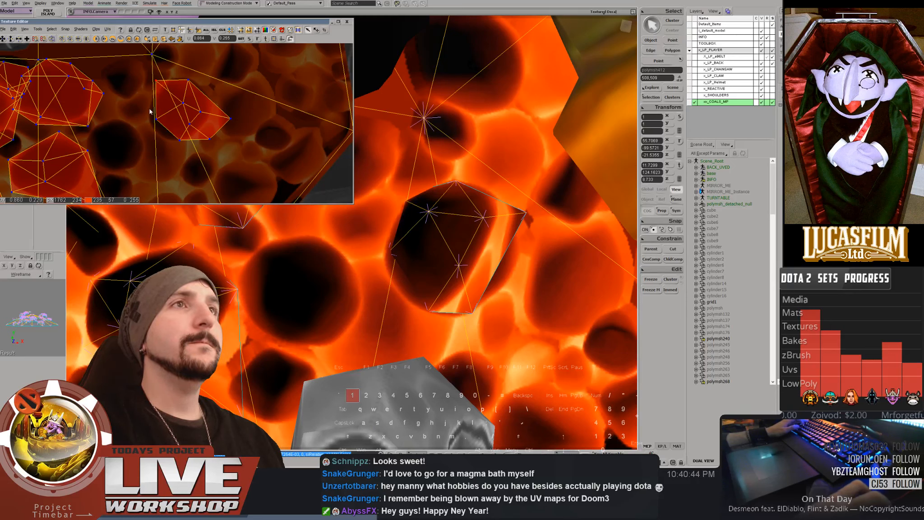
{"action": "left_click_drag", "start_coordinate": [152, 120], "coordinate": [157, 128]}
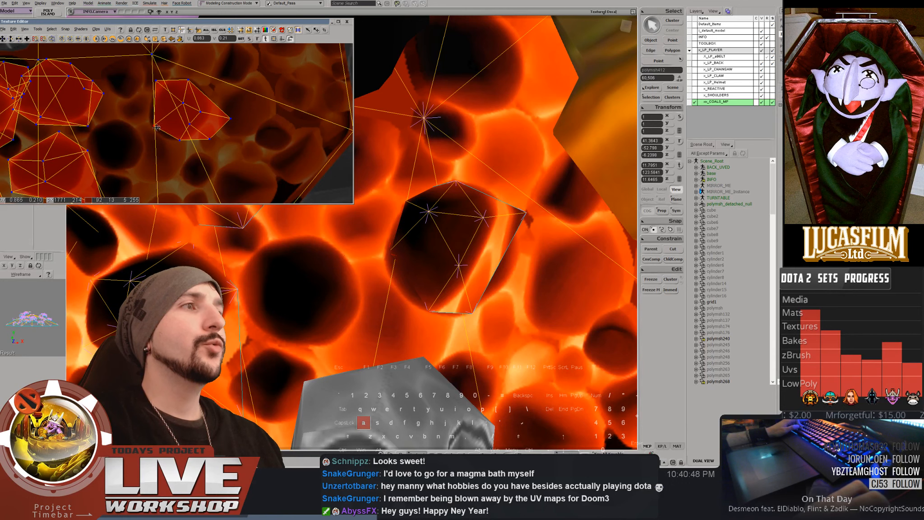
{"action": "left_click_drag", "start_coordinate": [399, 172], "coordinate": [417, 169]}
{"action": "key", "text": "a"}
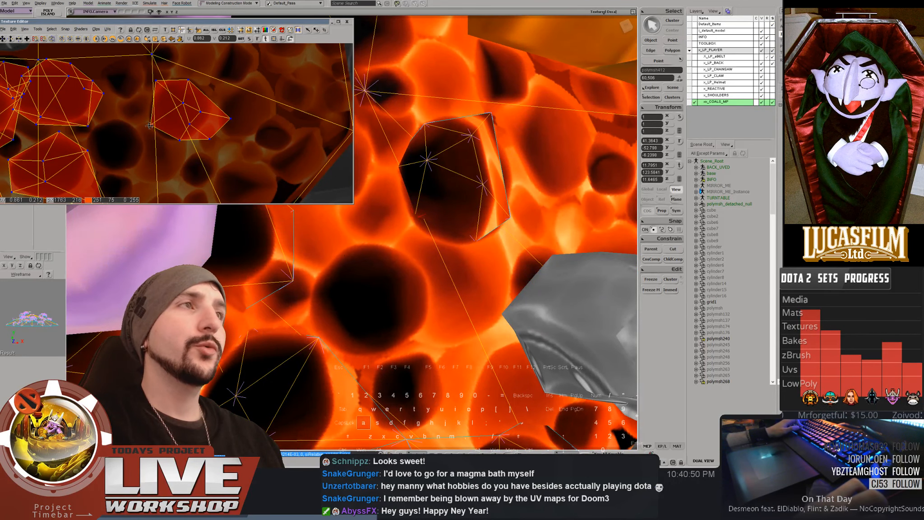
{"action": "left_click_drag", "start_coordinate": [145, 126], "coordinate": [147, 123]}
{"action": "left_click", "coordinate": [160, 84]}
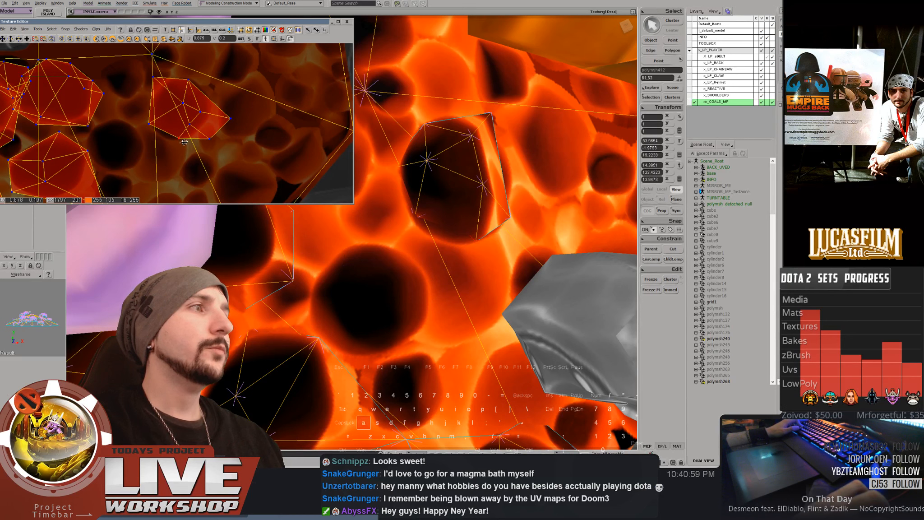
{"action": "left_click_drag", "start_coordinate": [184, 144], "coordinate": [184, 143]}
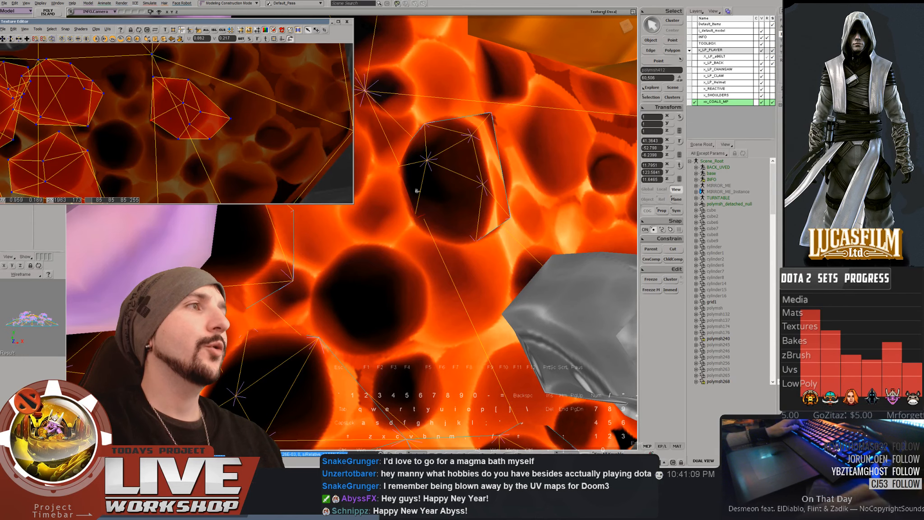
Move the bottom-right UV point of the small coal shell slightly upward
{"action": "key", "text": "space"}
{"action": "middle_click_drag", "start_coordinate": [418, 192], "coordinate": [395, 196]}
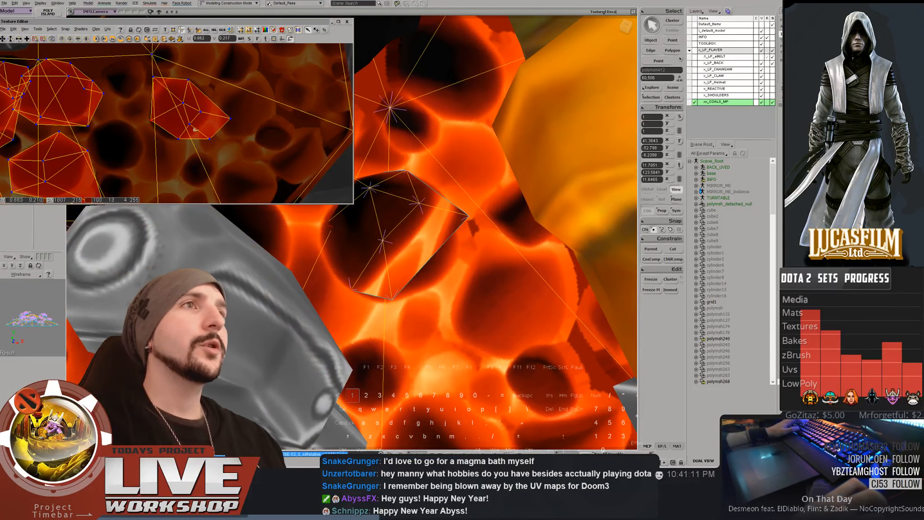
{"action": "left_click", "coordinate": [212, 138]}
{"action": "key", "text": "a"}
{"action": "left_click_drag", "start_coordinate": [212, 139], "coordinate": [211, 133]}
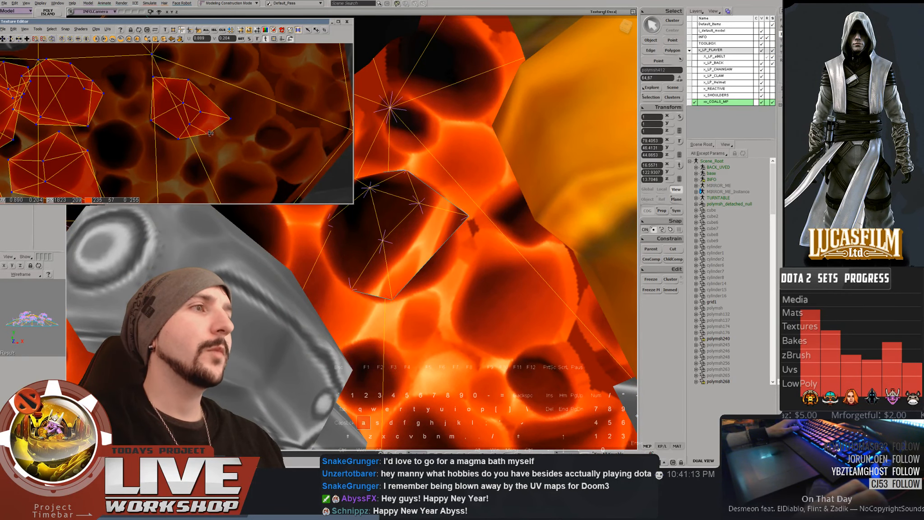
Widen the coal's lower border by moving its two bottom corner points on the mesh
{"action": "key", "text": "a"}
{"action": "left_click_drag", "start_coordinate": [392, 300], "coordinate": [436, 289]}
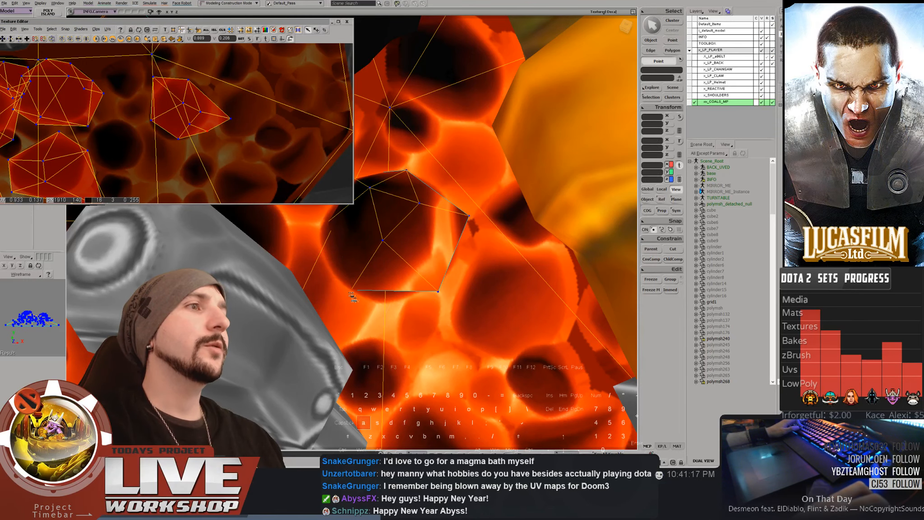
{"action": "key", "text": "a"}
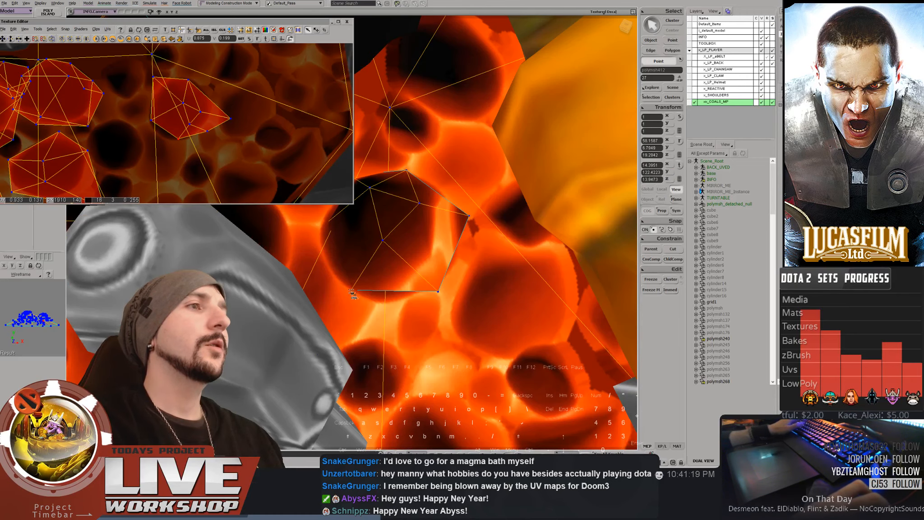
{"action": "left_click_drag", "start_coordinate": [350, 291], "coordinate": [351, 296]}
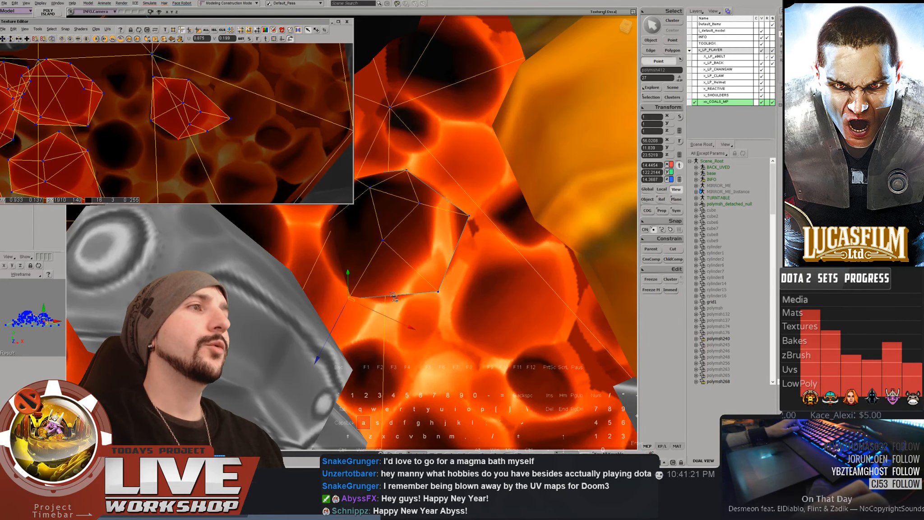
{"action": "left_click_drag", "start_coordinate": [438, 293], "coordinate": [443, 297]}
{"action": "right_click_drag", "start_coordinate": [443, 296], "coordinate": [384, 266]}
Lower the coal's bottom-right corner point down toward the lava surface
{"action": "key", "text": "a"}
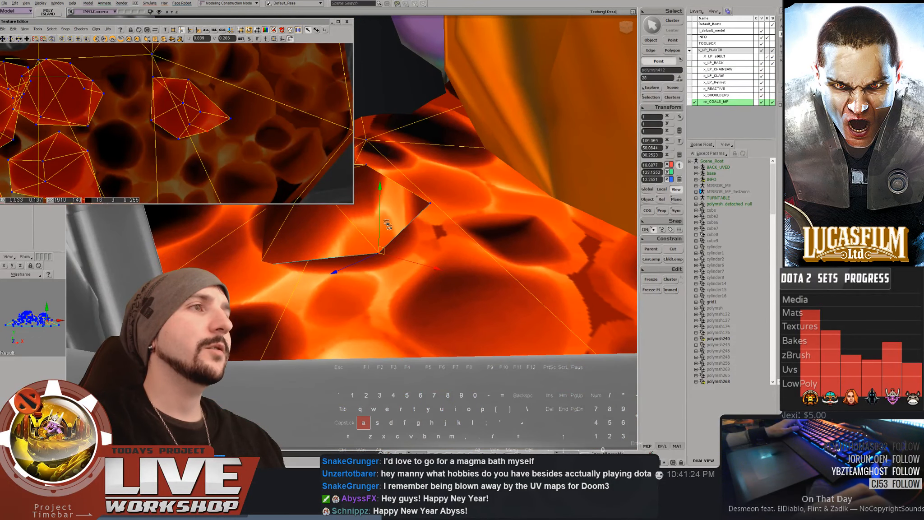
{"action": "left_click_drag", "start_coordinate": [380, 212], "coordinate": [381, 241]}
{"action": "right_click_drag", "start_coordinate": [381, 242], "coordinate": [410, 347]}
{"action": "key", "text": "a"}
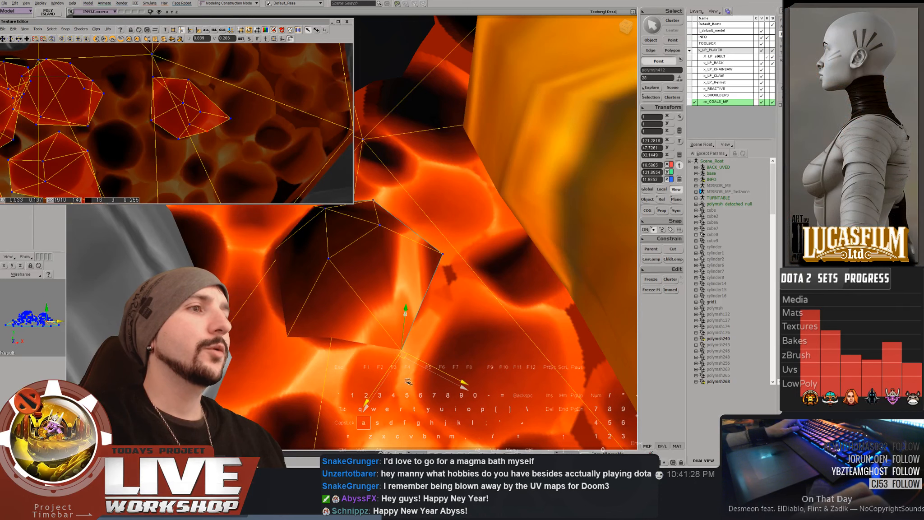
{"action": "left_click_drag", "start_coordinate": [402, 355], "coordinate": [401, 351]}
Sink the coal's right corner point toward the lava and fine-tune its position
{"action": "right_click_drag", "start_coordinate": [447, 267], "coordinate": [428, 203]}
{"action": "key", "text": "a"}
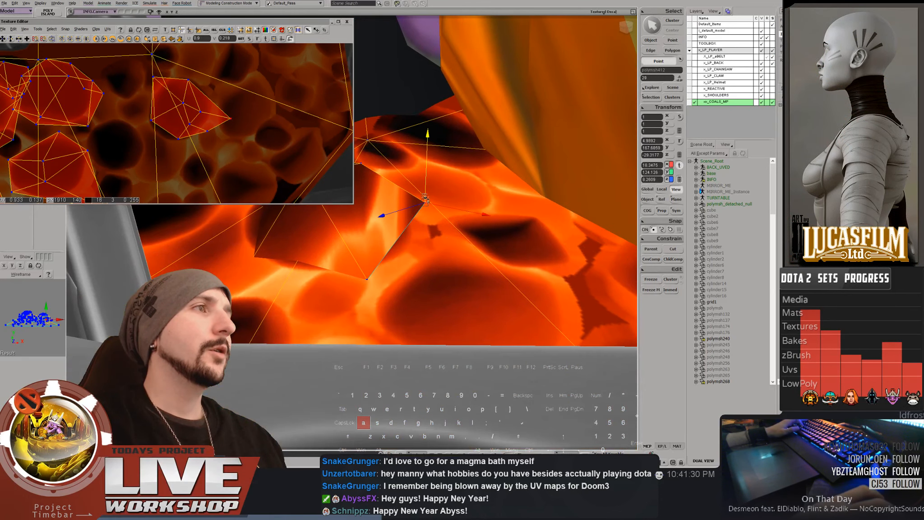
{"action": "left_click_drag", "start_coordinate": [427, 203], "coordinate": [439, 234]}
{"action": "right_click_drag", "start_coordinate": [439, 234], "coordinate": [470, 293]}
{"action": "key", "text": "a"}
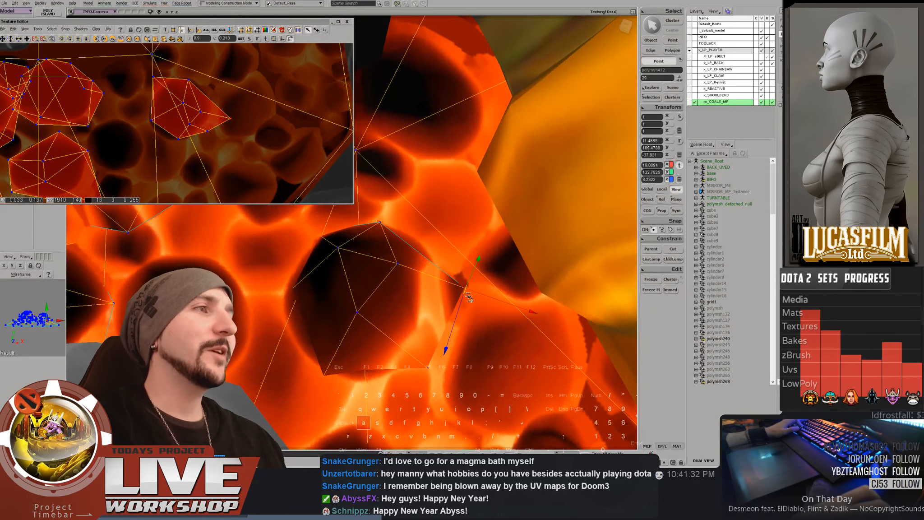
{"action": "left_click_drag", "start_coordinate": [470, 293], "coordinate": [485, 239]}
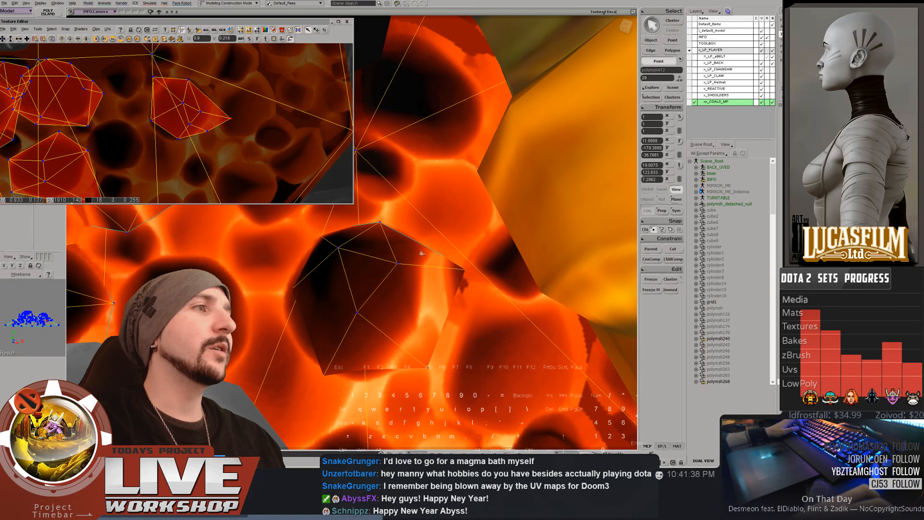
Move the coal's top border point down toward the lava surface
{"action": "right_click_drag", "start_coordinate": [422, 270], "coordinate": [389, 185]}
{"action": "key", "text": "a"}
{"action": "left_click_drag", "start_coordinate": [390, 189], "coordinate": [401, 235]}
{"action": "key", "text": "space"}
{"action": "right_click_drag", "start_coordinate": [409, 241], "coordinate": [353, 250]}
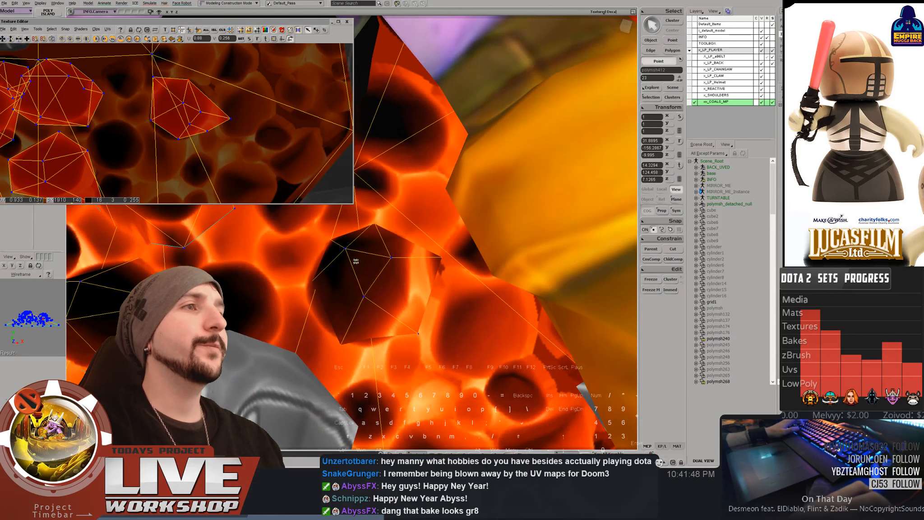
Select a face on top of the coal and its interior UV points in the Texture Editor to adjust their layout
{"action": "key", "text": "y"}
{"action": "left_click", "coordinate": [363, 277]}
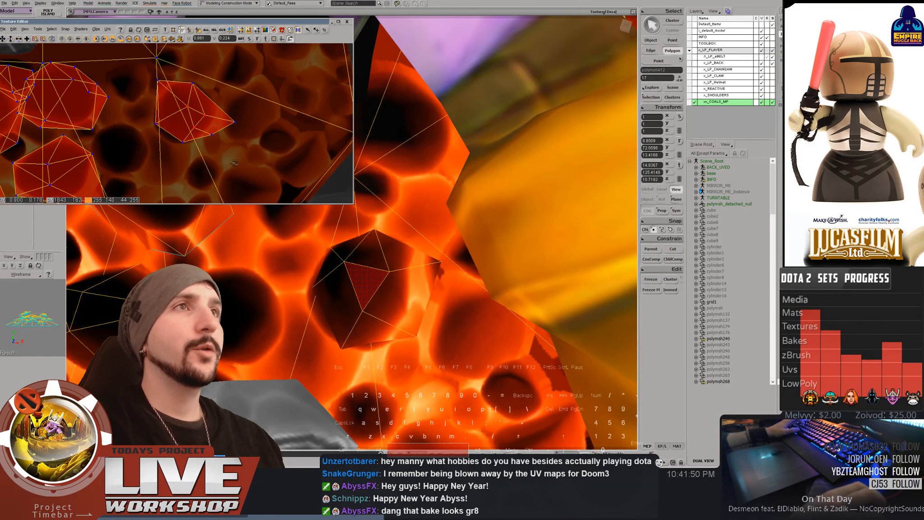
{"action": "left_click_drag", "start_coordinate": [234, 163], "coordinate": [235, 164]}
{"action": "key", "text": "t"}
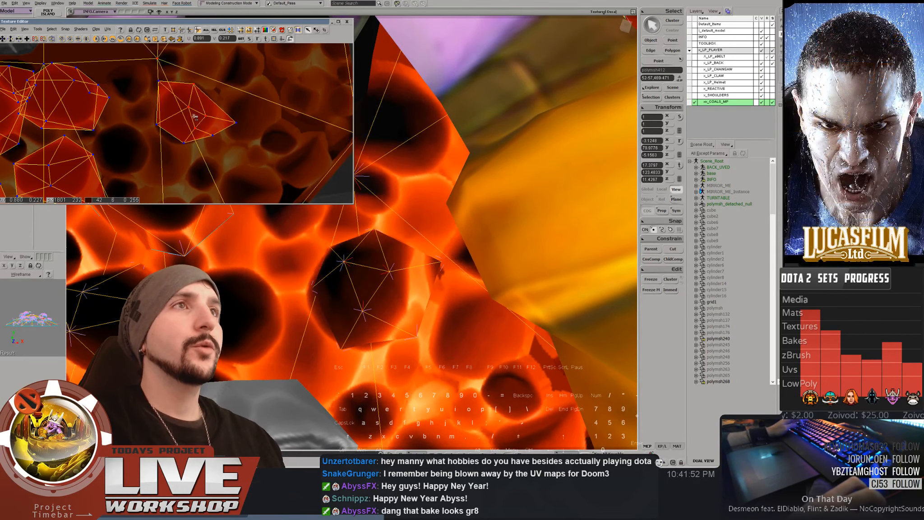
{"action": "left_click_drag", "start_coordinate": [211, 122], "coordinate": [242, 128]}
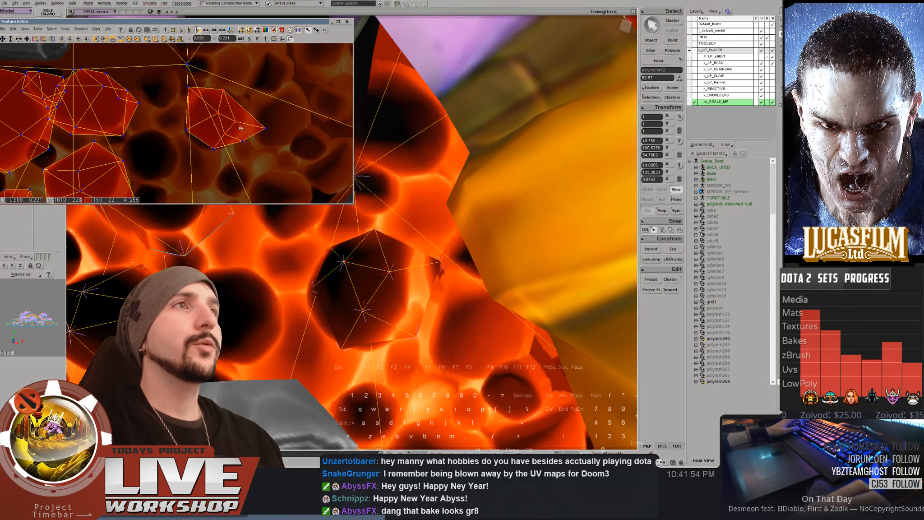
{"action": "scroll", "coordinate": [449, 211], "scroll_direction": "down", "scroll_amount": 1}
Select the large lava surface polygons and detach them from the coal mesh as a separate object
{"action": "key", "text": "y"}
{"action": "left_click", "coordinate": [352, 215]}
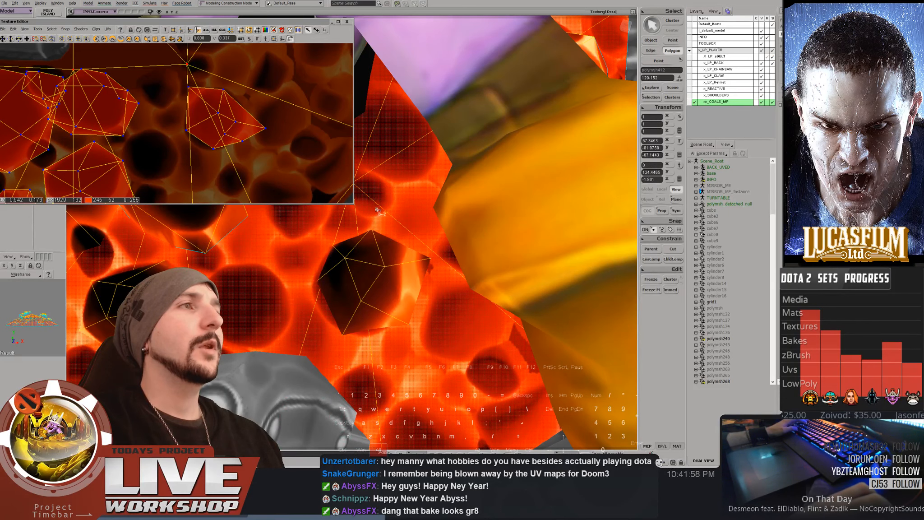
{"action": "right_click", "coordinate": [382, 210]}
{"action": "left_click", "coordinate": [403, 442]}
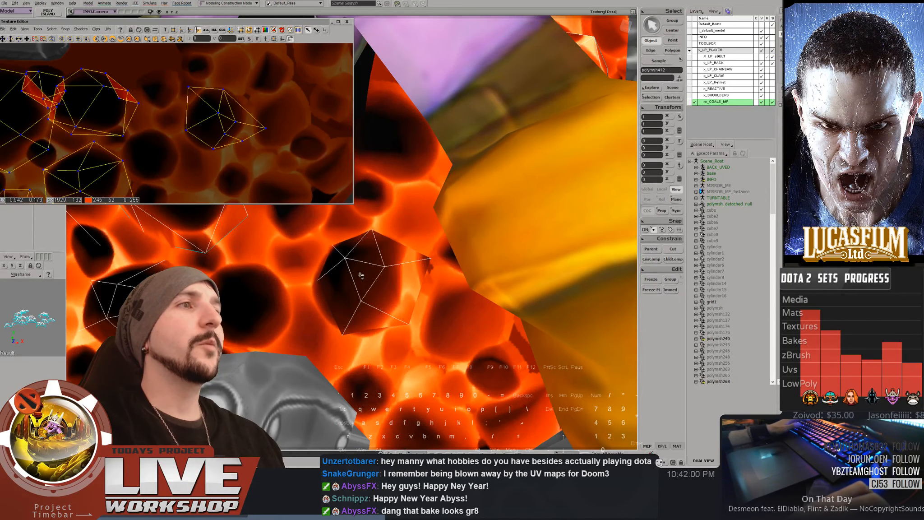
Move the coal island's upper border UV point toward the upper-left edge of the dark rock in the texture
{"action": "key", "text": "space"}
{"action": "left_click_drag", "start_coordinate": [390, 239], "coordinate": [399, 237]}
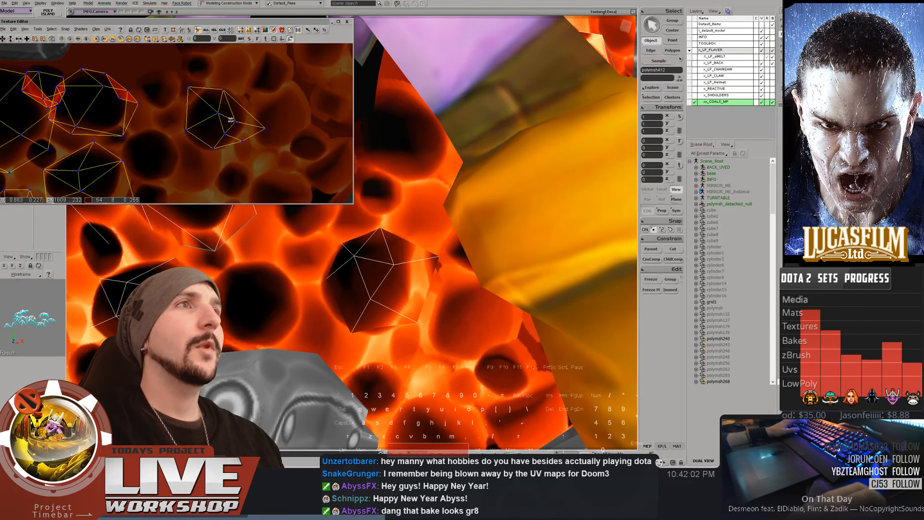
{"action": "scroll", "coordinate": [230, 119], "scroll_direction": "up", "scroll_amount": 5}
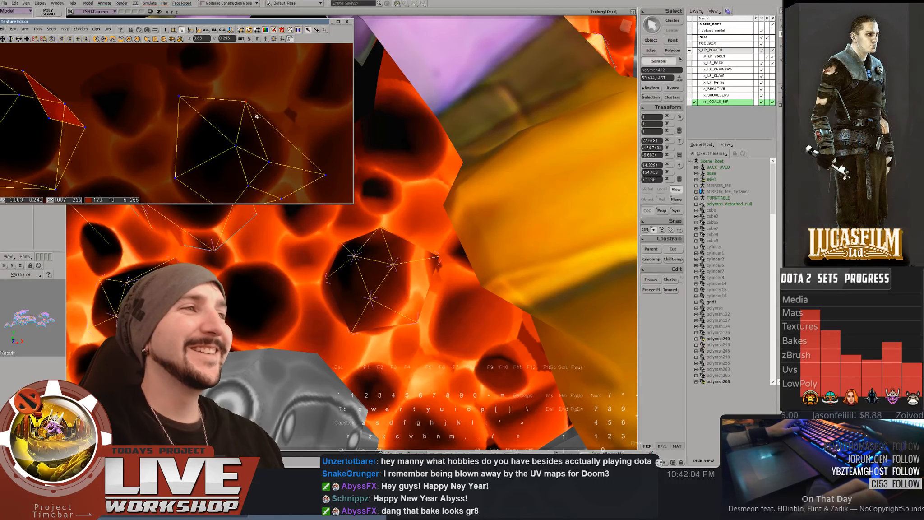
{"action": "scroll", "coordinate": [417, 227], "scroll_direction": "up", "scroll_amount": 6}
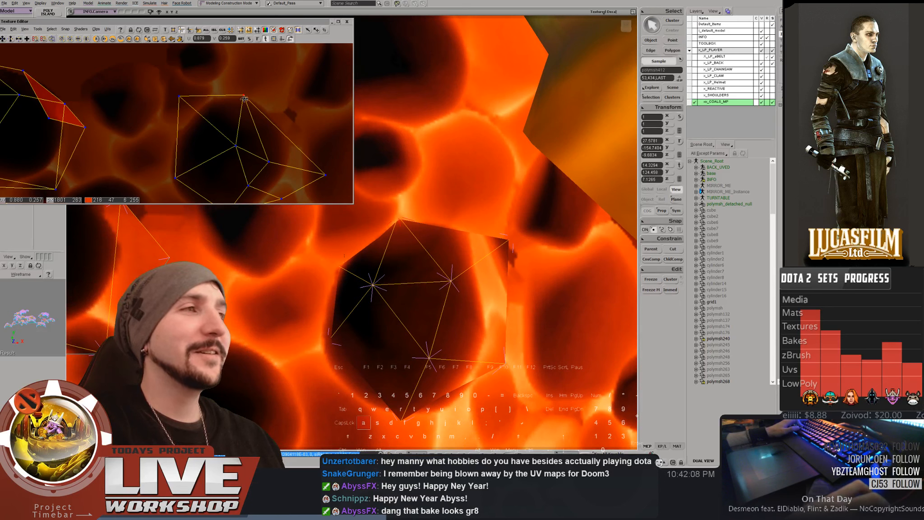
{"action": "mouse_move", "coordinate": [244, 98]}
{"action": "left_mouse_down"}
{"action": "mouse_move", "coordinate": [246, 89]}
{"action": "mouse_move", "coordinate": [259, 96]}
{"action": "left_mouse_up"}
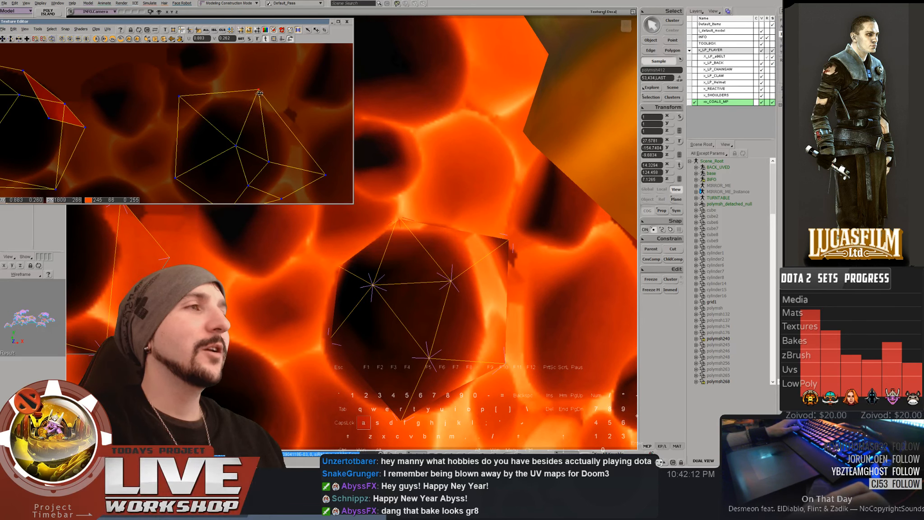
{"action": "key", "text": "ctrl+z"}
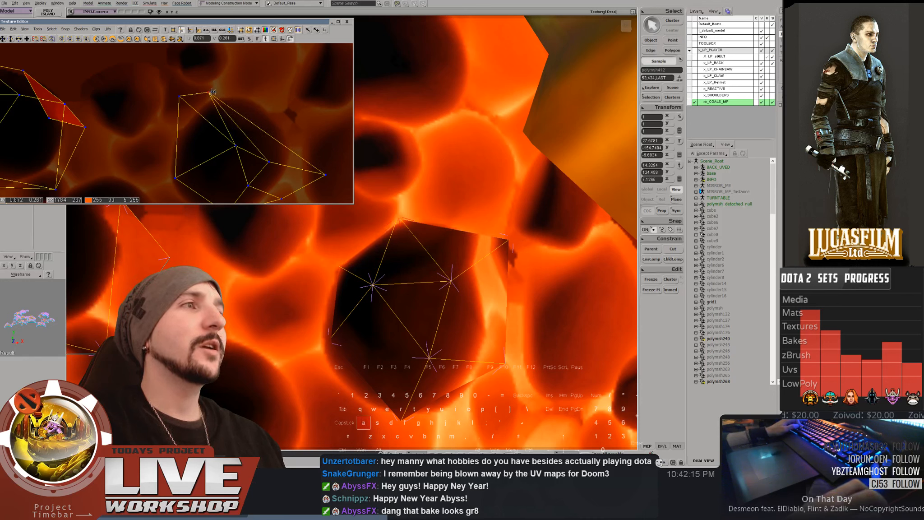
{"action": "left_click_drag", "start_coordinate": [209, 89], "coordinate": [214, 93]}
Raise the coal island's far corner UV point to the rock's upper right and spread the interior UV points over the dark area
{"action": "left_click_drag", "start_coordinate": [318, 167], "coordinate": [298, 100]}
{"action": "key", "text": "a"}
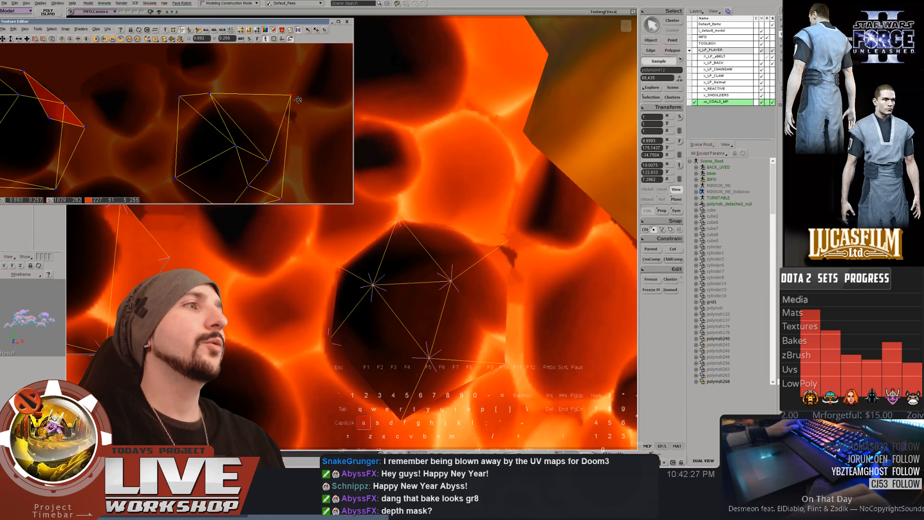
{"action": "scroll", "coordinate": [288, 104], "scroll_direction": "down", "scroll_amount": 1}
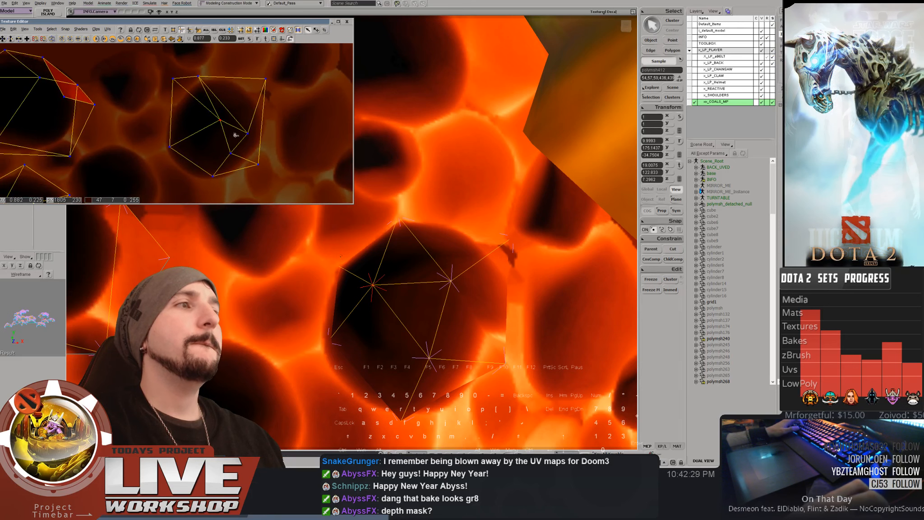
{"action": "mouse_move", "coordinate": [226, 129]}
{"action": "left_mouse_down"}
{"action": "mouse_move", "coordinate": [203, 128]}
{"action": "mouse_move", "coordinate": [231, 116]}
{"action": "left_mouse_up"}
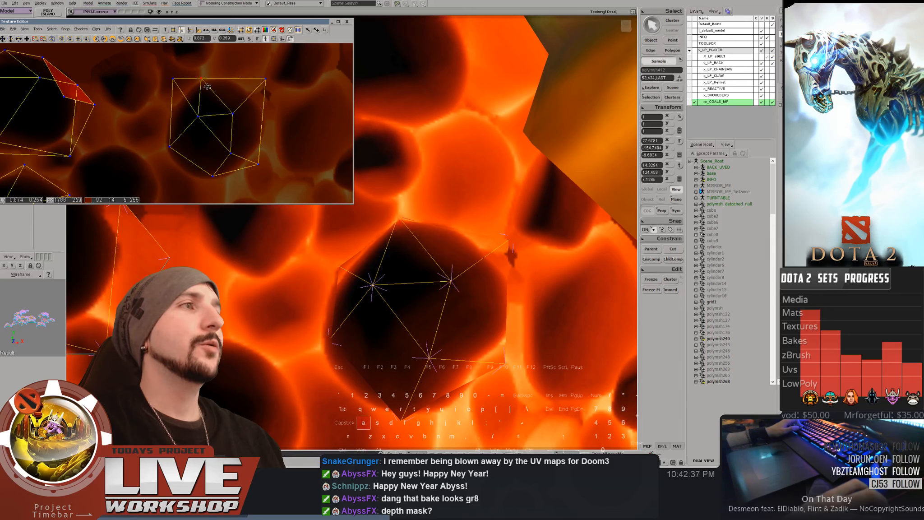
{"action": "key", "text": "a"}
{"action": "middle_click_drag", "start_coordinate": [259, 130], "coordinate": [255, 120]}
{"action": "left_click_drag", "start_coordinate": [218, 134], "coordinate": [234, 150]}
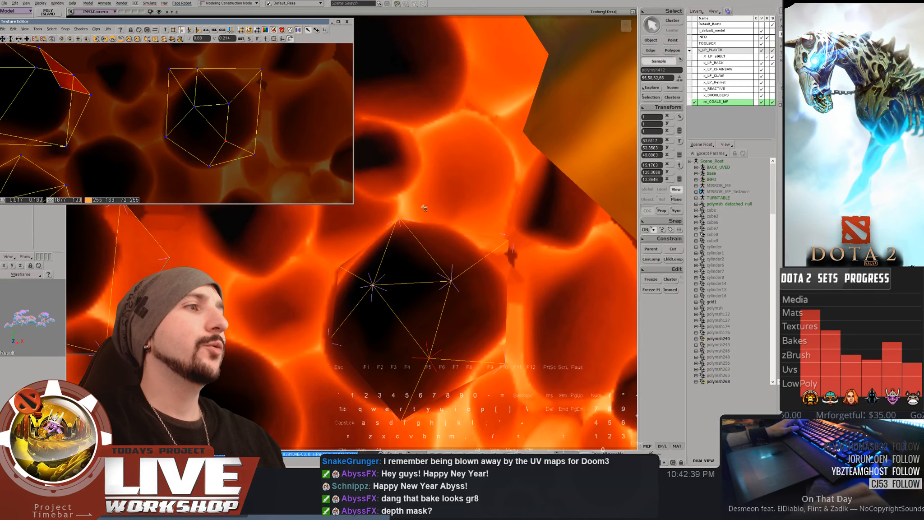
Adjust the coal island's lower-right, bottom and lower-left border UV points to follow the rock's outline in the texture
{"action": "middle_click_drag", "start_coordinate": [460, 235], "coordinate": [426, 169]}
{"action": "key", "text": "a"}
{"action": "left_click_drag", "start_coordinate": [246, 145], "coordinate": [267, 153]}
{"action": "key", "text": "a"}
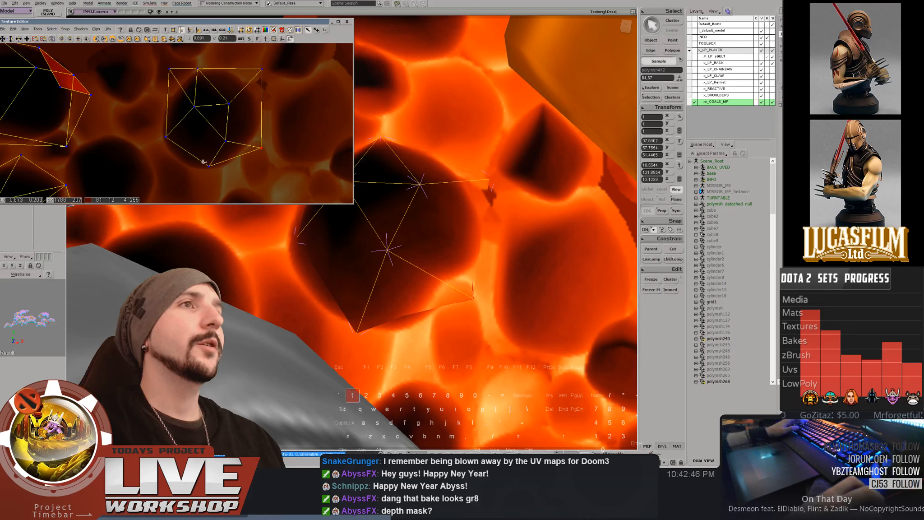
{"action": "left_click_drag", "start_coordinate": [202, 173], "coordinate": [202, 181]}
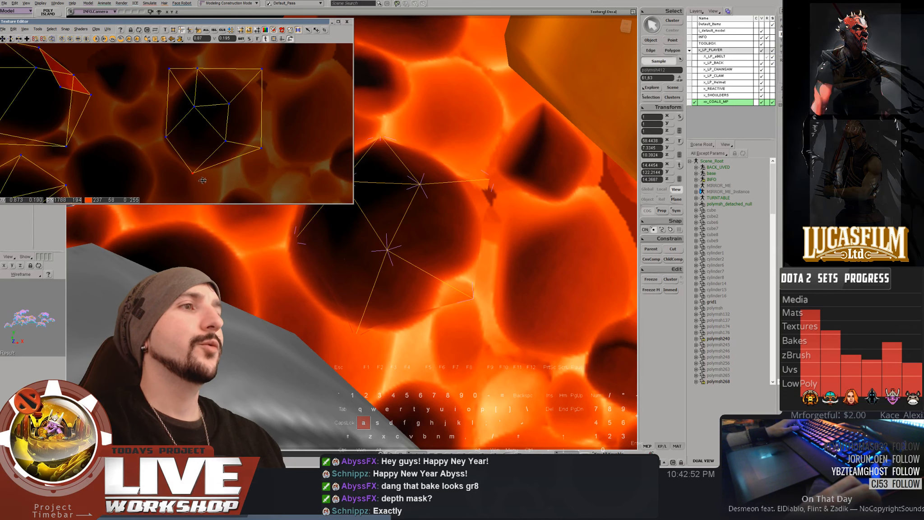
{"action": "left_click_drag", "start_coordinate": [203, 179], "coordinate": [206, 181]}
{"action": "left_click", "coordinate": [172, 148]}
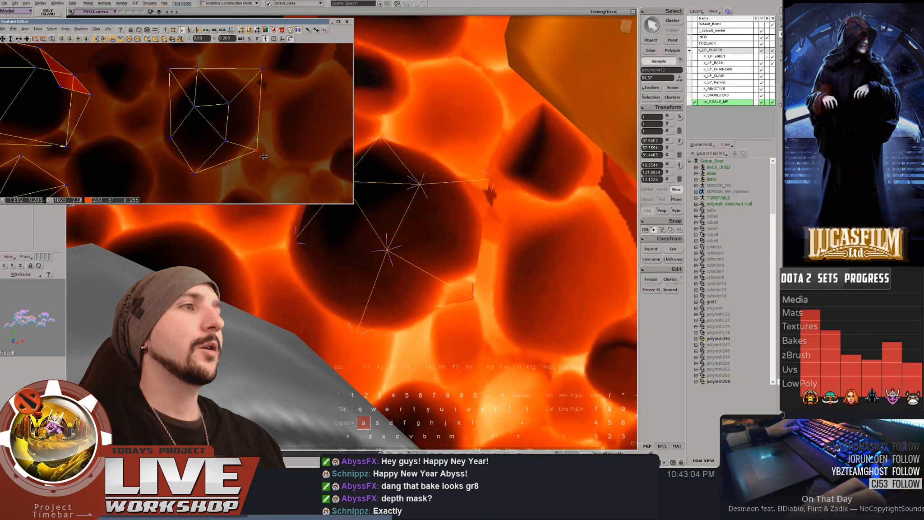
{"action": "key", "text": "a"}
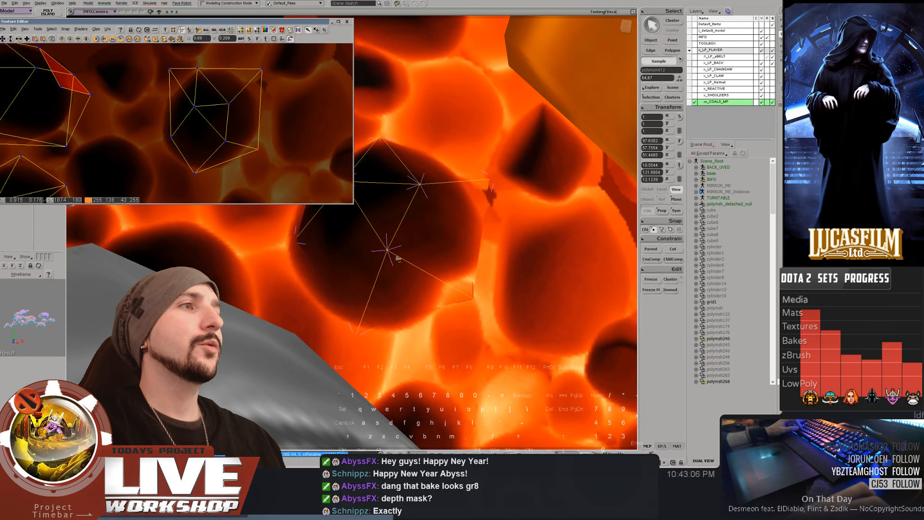
Move the coal mesh's lower interior point down and outward toward its lower-right corner
{"action": "left_click", "coordinate": [387, 250]}
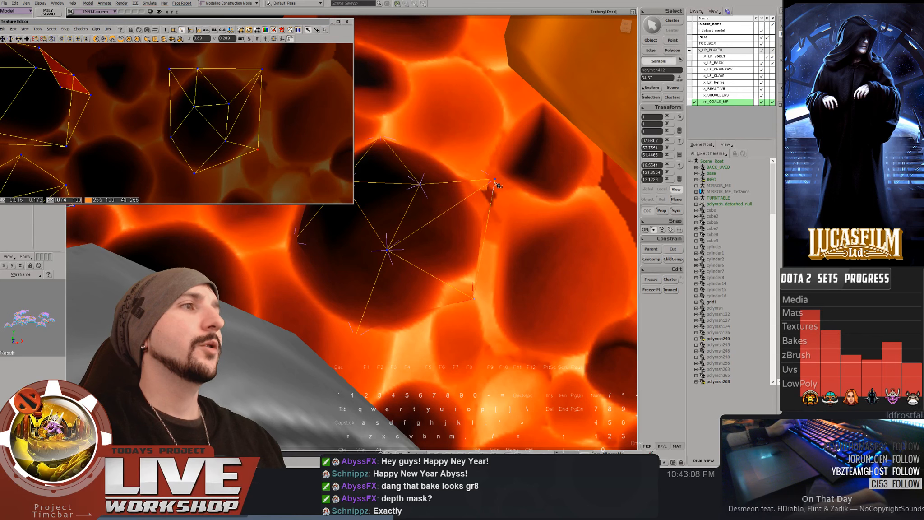
{"action": "key", "text": "1"}
{"action": "left_click_drag", "start_coordinate": [405, 270], "coordinate": [406, 271]}
{"action": "key", "text": "a"}
{"action": "left_click_drag", "start_coordinate": [389, 254], "coordinate": [412, 273]}
{"action": "key", "text": "1"}
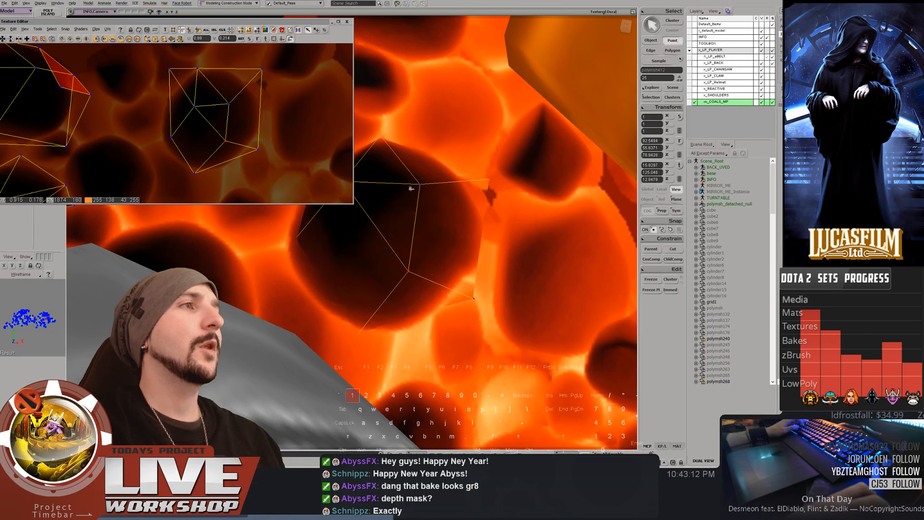
Fine-tune the position of the coal mesh's upper-right interior point and check the shape from another angle
{"action": "key", "text": "a"}
{"action": "mouse_move", "coordinate": [412, 179]}
{"action": "left_mouse_down"}
{"action": "mouse_move", "coordinate": [425, 208]}
{"action": "mouse_move", "coordinate": [382, 192]}
{"action": "mouse_move", "coordinate": [434, 198]}
{"action": "mouse_move", "coordinate": [421, 189]}
{"action": "left_mouse_up"}
{"action": "key", "text": "space"}
{"action": "key", "text": "space"}
{"action": "key", "text": "a"}
{"action": "key", "text": "1"}
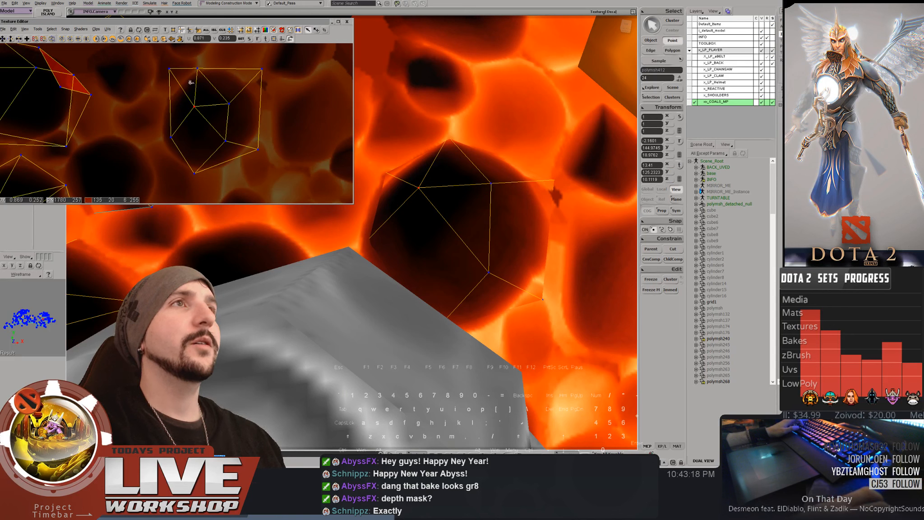
Move the coal island's upper-left border UV point down to the edge of the dark rock
{"action": "left_click", "coordinate": [169, 71]}
{"action": "key", "text": "a"}
{"action": "left_click_drag", "start_coordinate": [173, 75], "coordinate": [172, 87]}
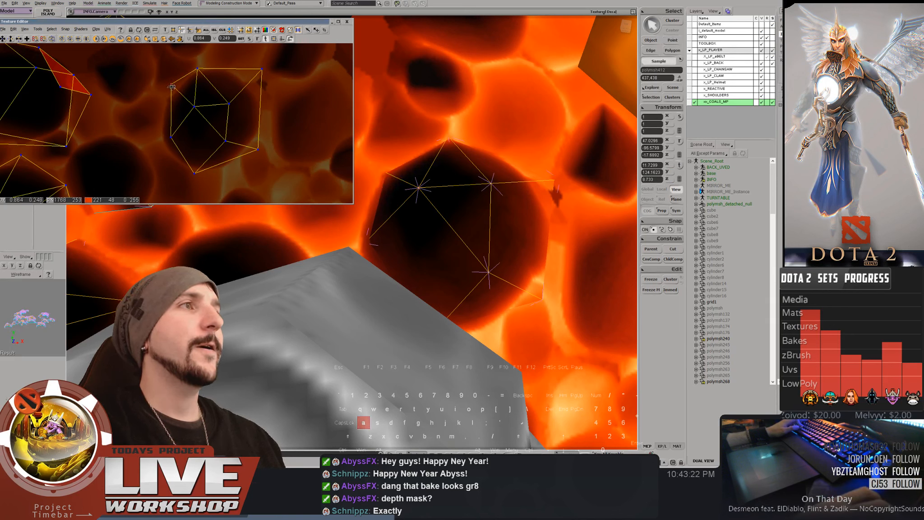
Hide the Texture Editor and examine the adjusted coals around the character with and without the coal mesh selected
{"action": "key", "text": "alt+7"}
{"action": "middle_click_drag", "start_coordinate": [211, 111], "coordinate": [260, 184]}
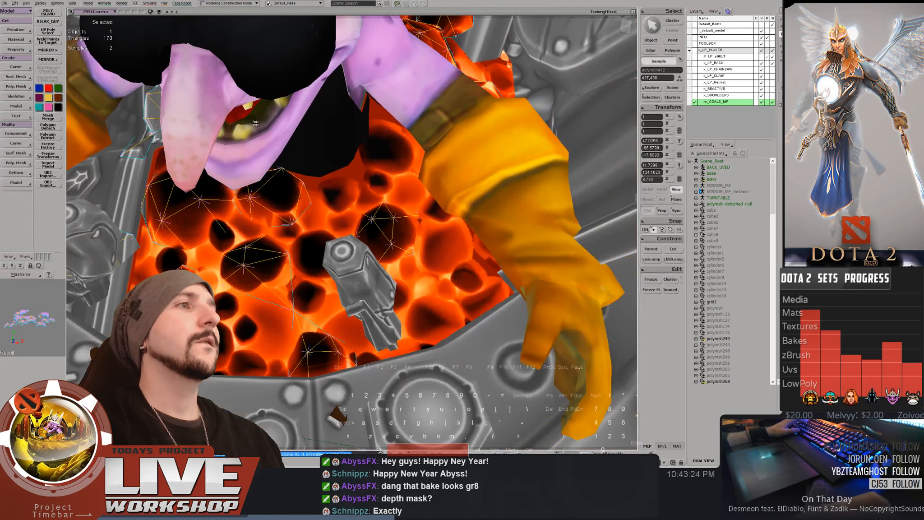
{"action": "key", "text": "space"}
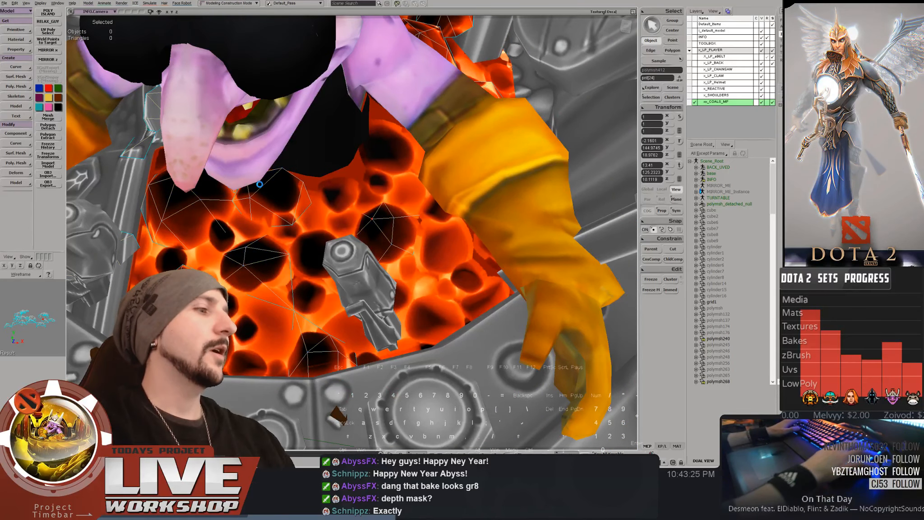
{"action": "left_click", "coordinate": [391, 231]}
{"action": "key", "text": "s"}
{"action": "middle_click_drag", "start_coordinate": [392, 231], "coordinate": [356, 312]}
{"action": "right_click_drag", "start_coordinate": [357, 311], "coordinate": [365, 230]}
{"action": "key", "text": "space"}
{"action": "middle_click_drag", "start_coordinate": [366, 230], "coordinate": [383, 207]}
{"action": "key", "text": "s"}
{"action": "right_click_drag", "start_coordinate": [383, 207], "coordinate": [404, 239]}
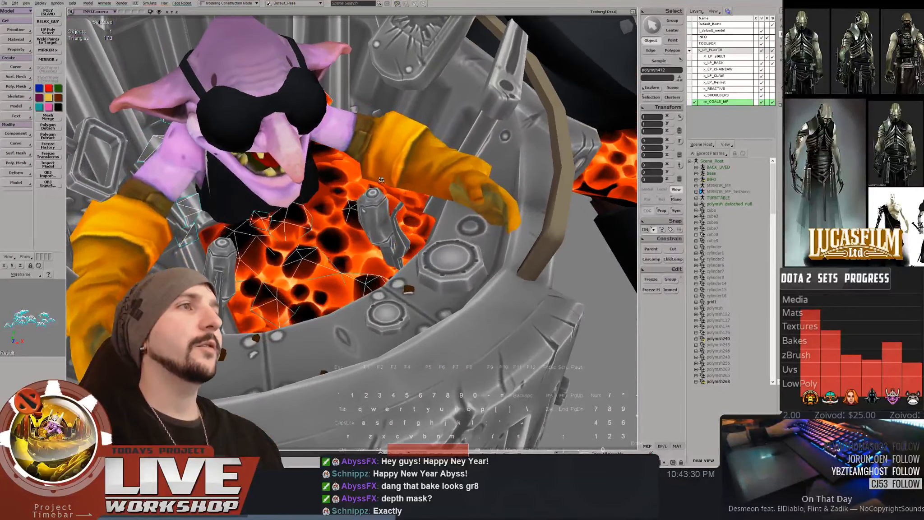
{"action": "middle_click_drag", "start_coordinate": [404, 240], "coordinate": [433, 221]}
{"action": "key", "text": "space"}
{"action": "left_click", "coordinate": [465, 238]}
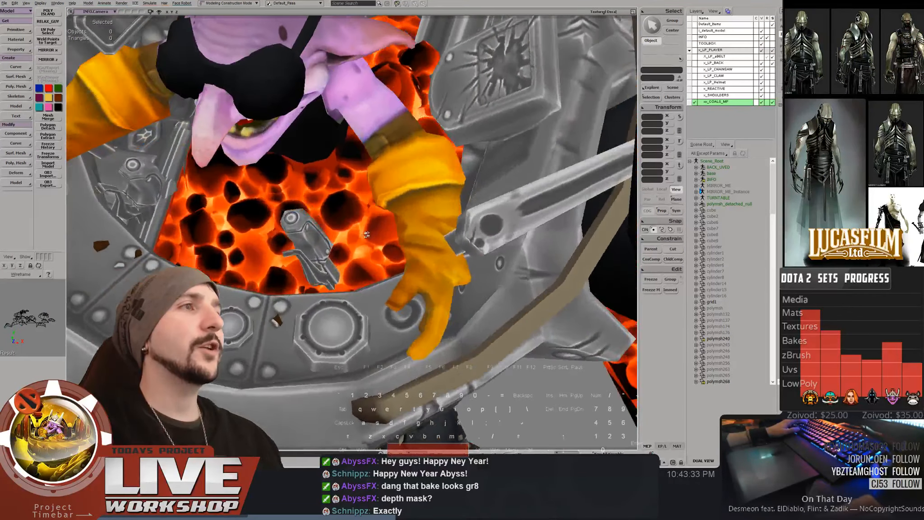
Examine the lava and coals on the whole machine, then up close in front of the character
{"action": "right_click_drag", "start_coordinate": [433, 221], "coordinate": [325, 169]}
{"action": "middle_click_drag", "start_coordinate": [325, 169], "coordinate": [367, 174]}
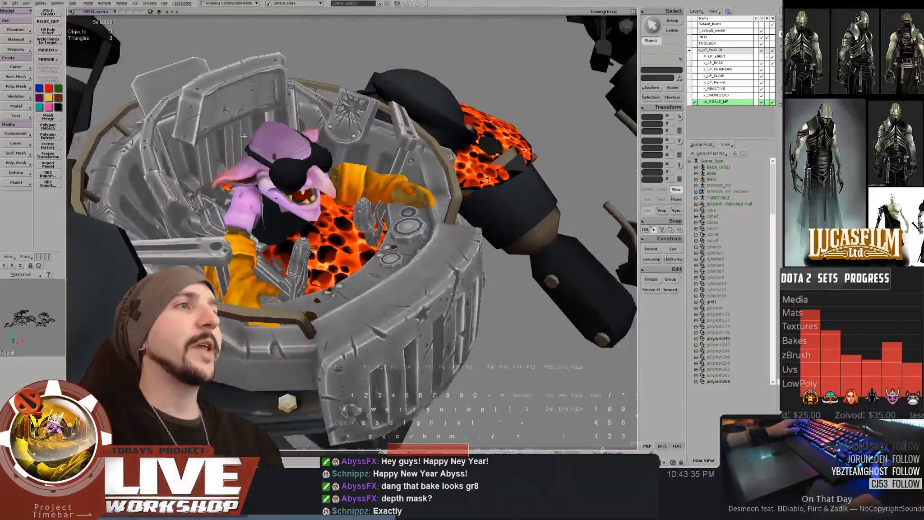
{"action": "right_click_drag", "start_coordinate": [367, 174], "coordinate": [261, 165]}
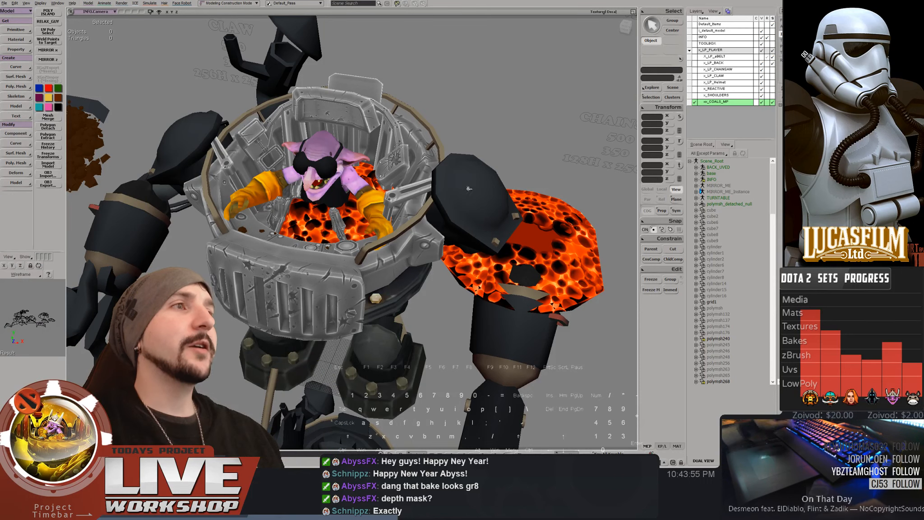
{"action": "scroll", "coordinate": [417, 179], "scroll_direction": "up", "scroll_amount": 8}
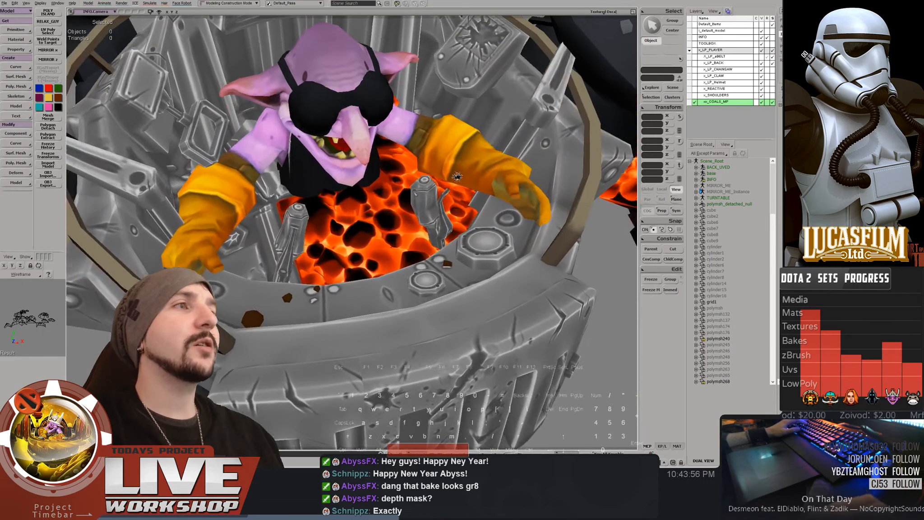
{"action": "right_click_drag", "start_coordinate": [467, 182], "coordinate": [471, 187]}
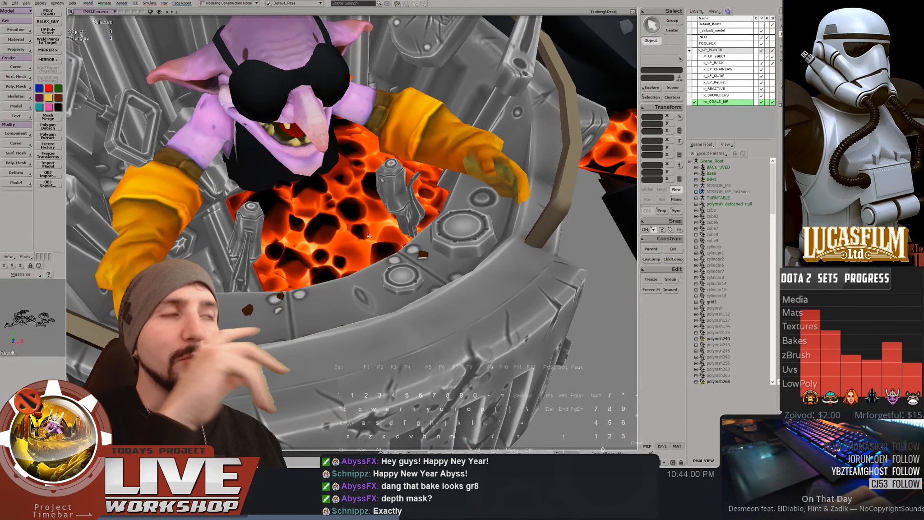
{"action": "key", "text": "space"}
{"action": "right_click_drag", "start_coordinate": [339, 238], "coordinate": [318, 273]}
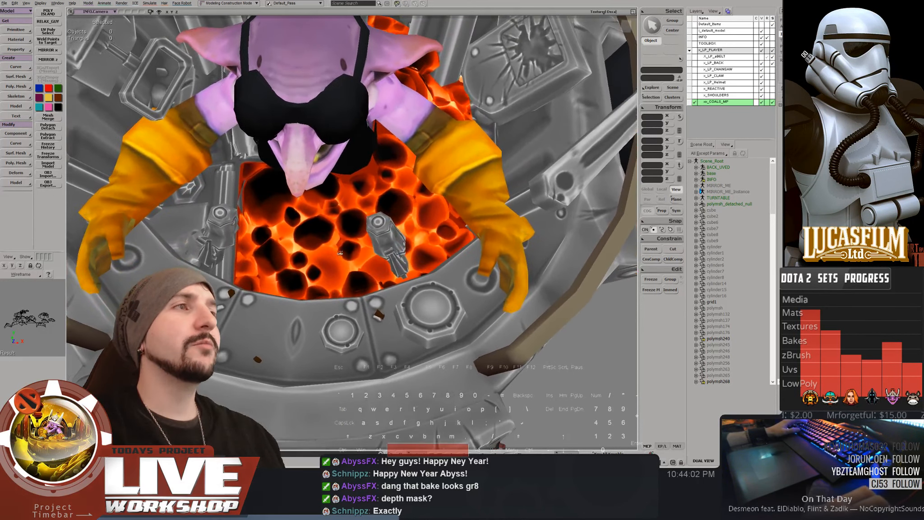
{"action": "middle_click_drag", "start_coordinate": [317, 274], "coordinate": [313, 211]}
{"action": "right_click_drag", "start_coordinate": [313, 211], "coordinate": [338, 235]}
{"action": "middle_click_drag", "start_coordinate": [337, 235], "coordinate": [369, 214]}
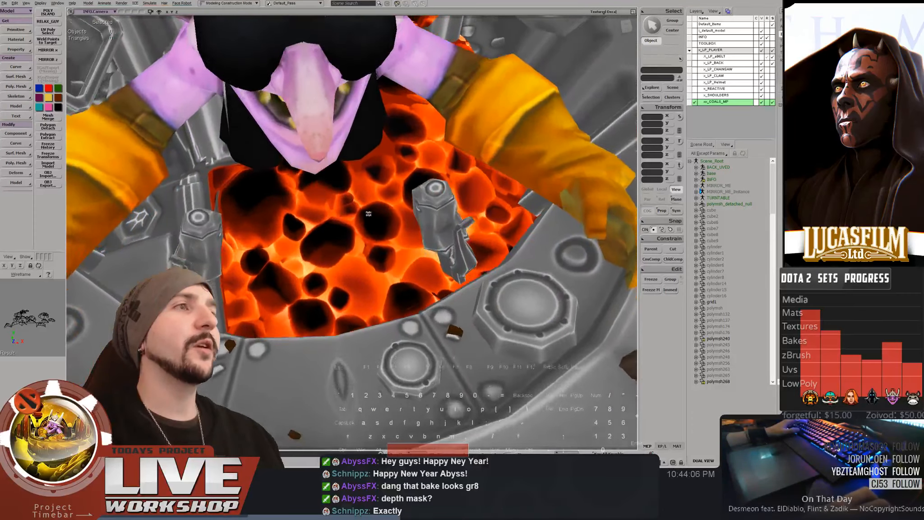
Select the coal mesh for polygon editing and reopen the Texture Editor framed on the neighbouring coal UV islands
{"action": "left_click", "coordinate": [343, 194]}
{"action": "right_click_drag", "start_coordinate": [369, 215], "coordinate": [319, 180]}
{"action": "key", "text": "u"}
{"action": "middle_click_drag", "start_coordinate": [318, 179], "coordinate": [300, 156]}
{"action": "key", "text": "alt+7"}
{"action": "left_click_drag", "start_coordinate": [300, 155], "coordinate": [253, 136]}
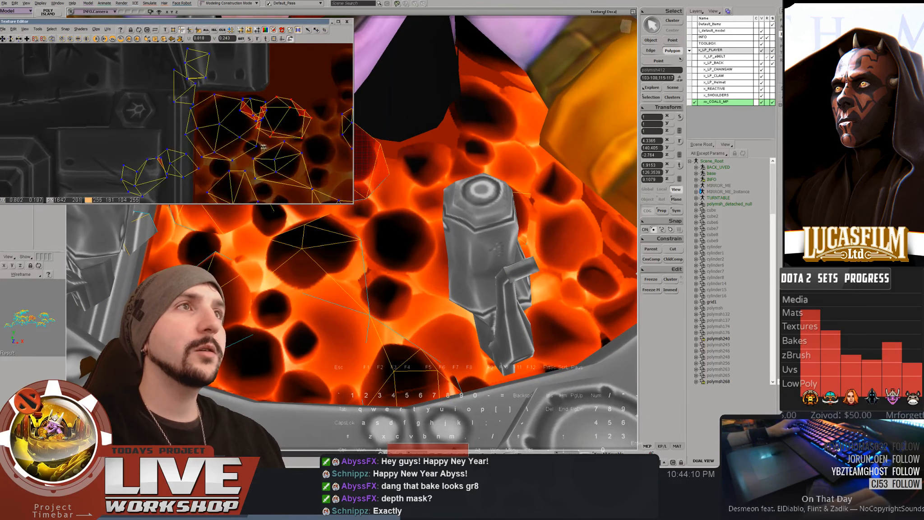
{"action": "key", "text": "space"}
{"action": "mouse_move", "coordinate": [254, 135]}
{"action": "middle_mouse_down"}
{"action": "mouse_move", "coordinate": [224, 146]}
{"action": "mouse_move", "coordinate": [251, 153]}
{"action": "middle_mouse_up"}
{"action": "left_click_drag", "start_coordinate": [251, 153], "coordinate": [224, 159]}
Reposition individual points on the rear side of the coal next to the character's body
{"action": "right_click_drag", "start_coordinate": [409, 214], "coordinate": [364, 235]}
{"action": "key", "text": "t"}
{"action": "left_click", "coordinate": [365, 238]}
{"action": "key", "text": "a"}
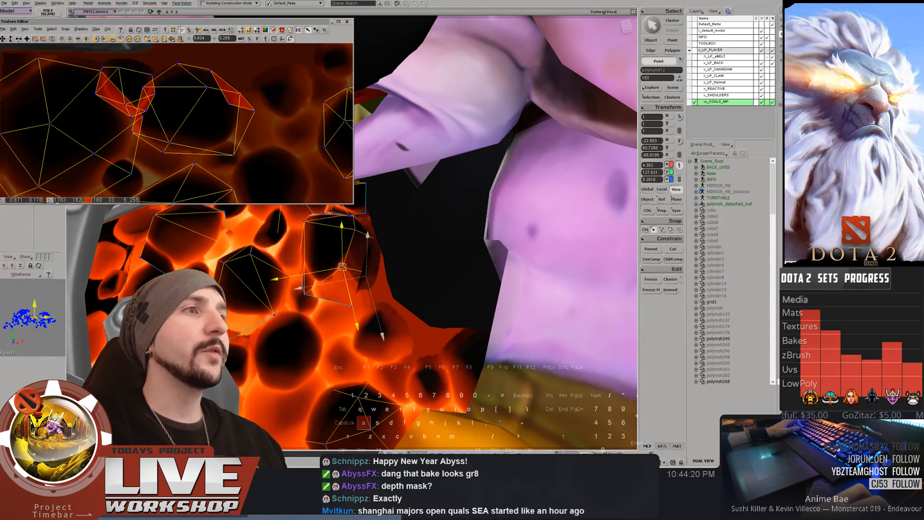
{"action": "left_click_drag", "start_coordinate": [311, 231], "coordinate": [312, 231]}
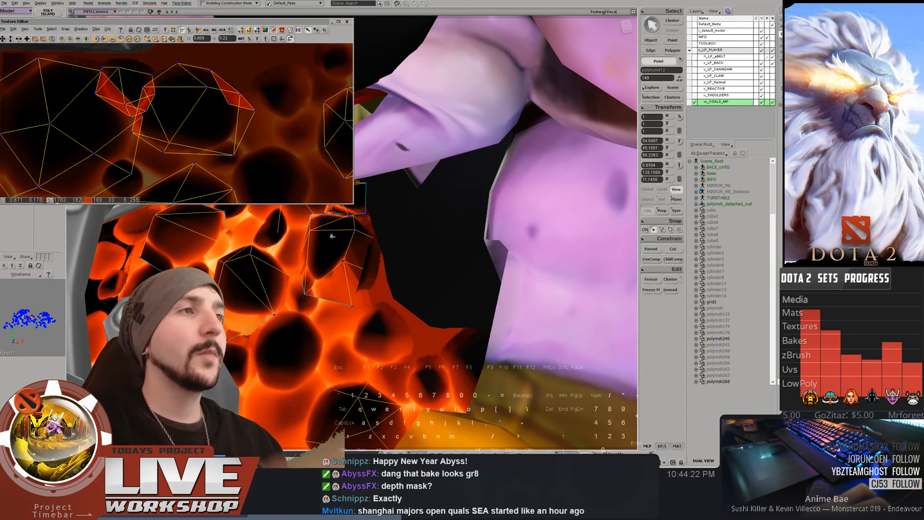
{"action": "right_click_drag", "start_coordinate": [380, 236], "coordinate": [402, 223]}
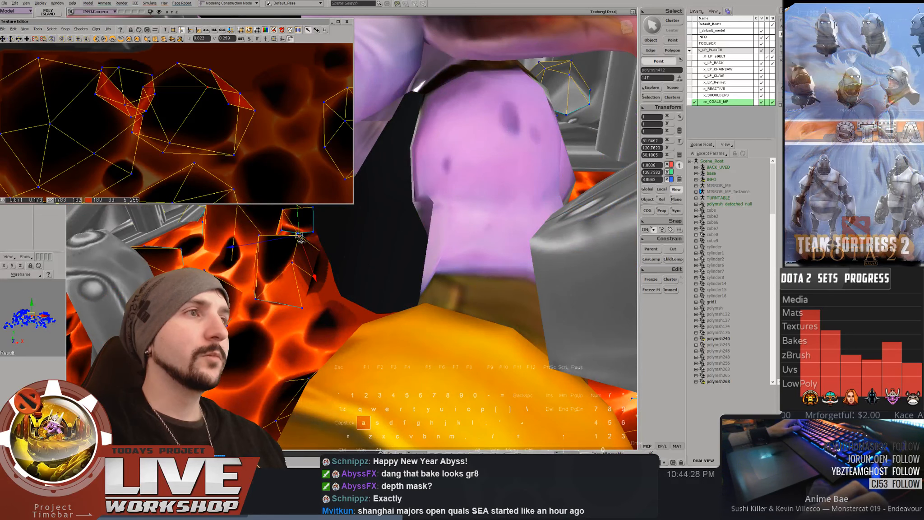
Adjust further rear border points of the coal beside the character's arm
{"action": "right_click_drag", "start_coordinate": [309, 244], "coordinate": [382, 238]}
{"action": "key", "text": "a"}
{"action": "left_click", "coordinate": [379, 238]}
{"action": "key", "text": "a"}
{"action": "key", "text": "space"}
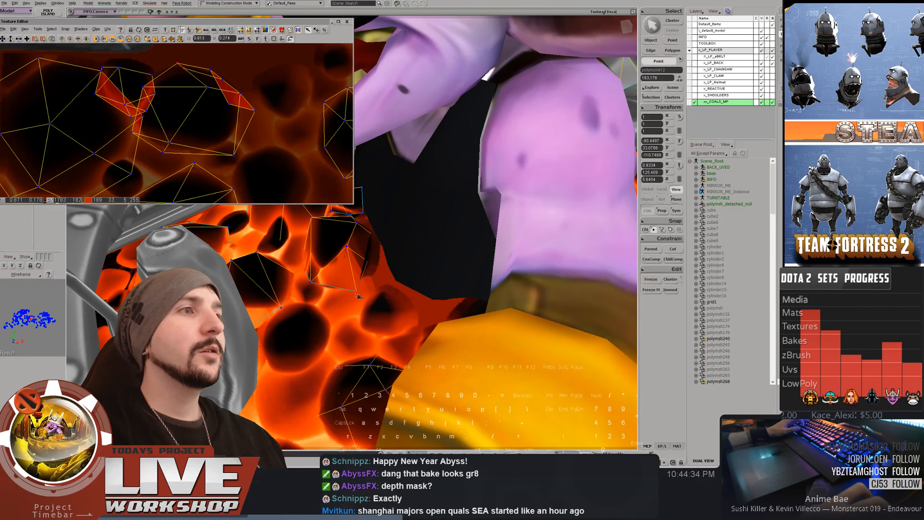
{"action": "key", "text": "1"}
{"action": "key", "text": "space"}
Select two rear polygons of the coal and shift them slightly
{"action": "right_click_drag", "start_coordinate": [370, 278], "coordinate": [414, 246]}
{"action": "middle_click_drag", "start_coordinate": [379, 241], "coordinate": [378, 255]}
{"action": "key", "text": "a"}
{"action": "left_click", "coordinate": [356, 256]}
{"action": "left_click_drag", "start_coordinate": [361, 256], "coordinate": [367, 256]}
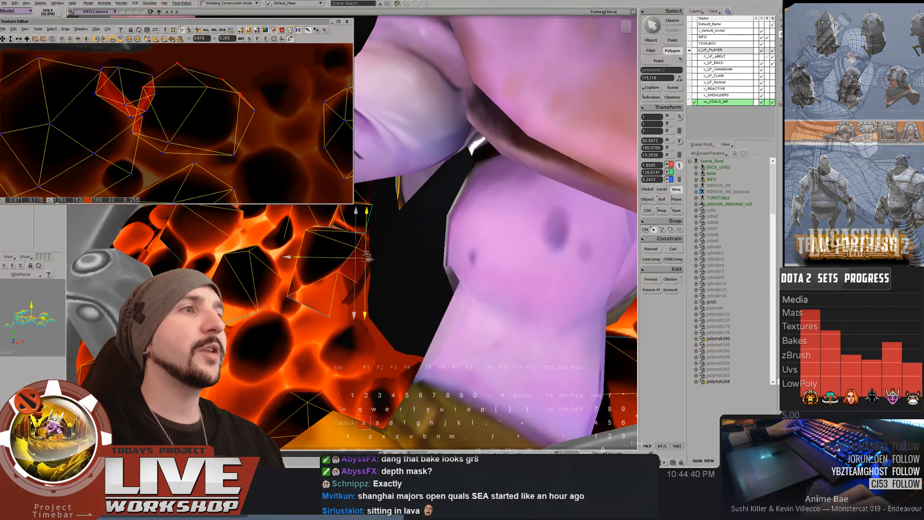
Reposition the top rear point of the coal between the character's chin and the neighbouring large coal
{"action": "key", "text": "space"}
{"action": "middle_click_drag", "start_coordinate": [368, 256], "coordinate": [410, 256]}
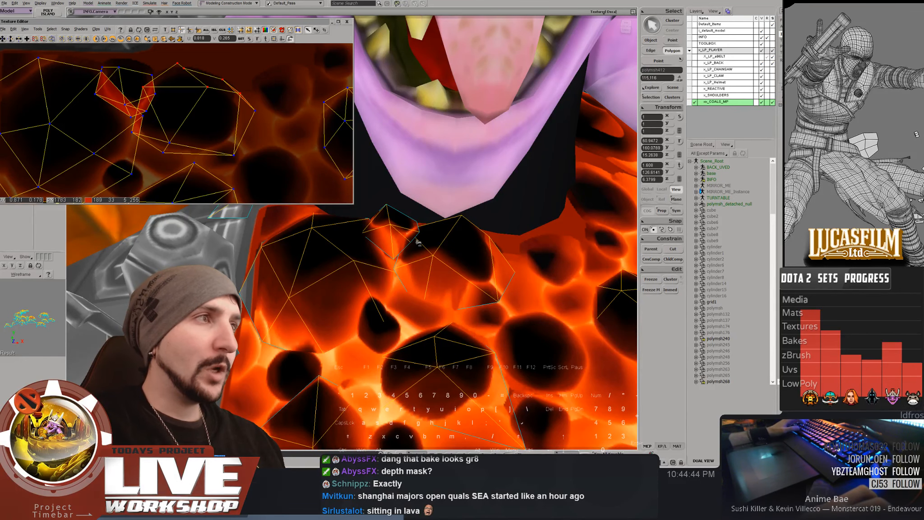
{"action": "middle_click_drag", "start_coordinate": [420, 244], "coordinate": [379, 258]}
{"action": "key", "text": "4"}
{"action": "key", "text": "t"}
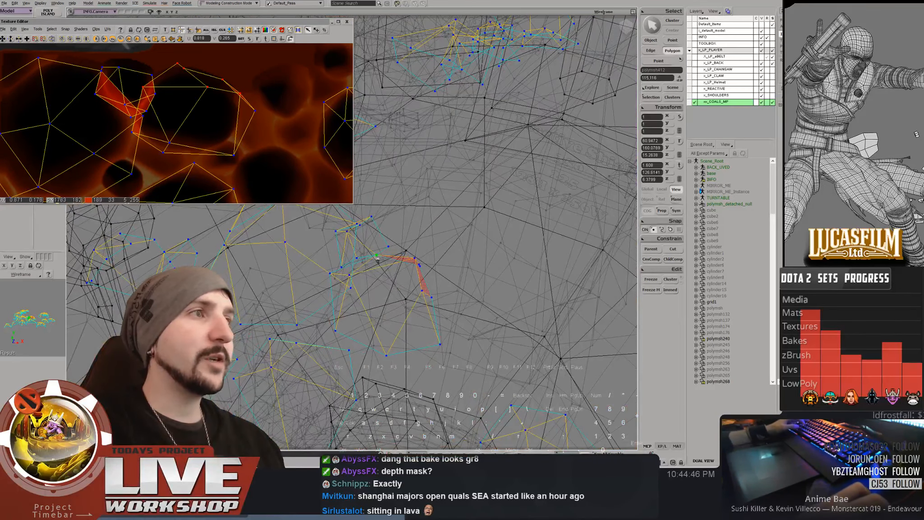
{"action": "left_click", "coordinate": [356, 258]}
{"action": "key", "text": "4"}
{"action": "key", "text": "a"}
{"action": "left_click_drag", "start_coordinate": [357, 258], "coordinate": [371, 251]}
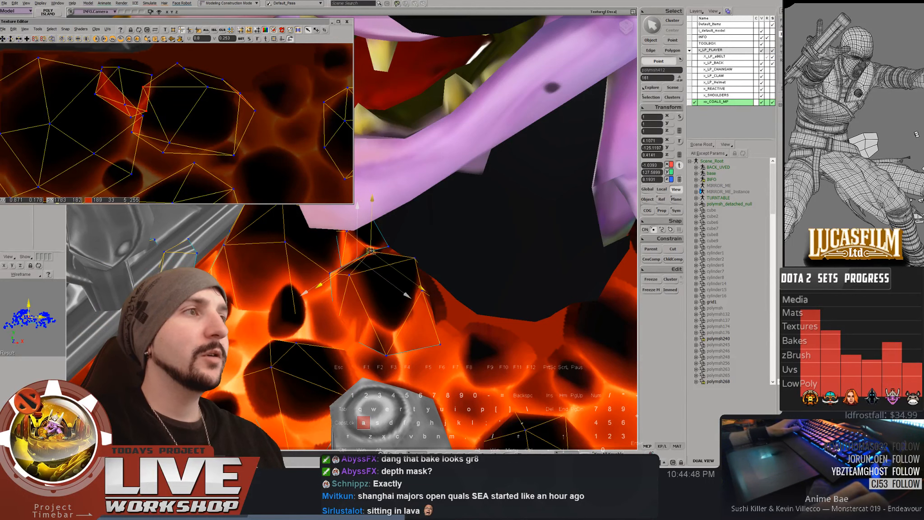
Rework the rear points linking the coal to the small gap beside the neighbouring large coal
{"action": "middle_click_drag", "start_coordinate": [391, 252], "coordinate": [356, 267]}
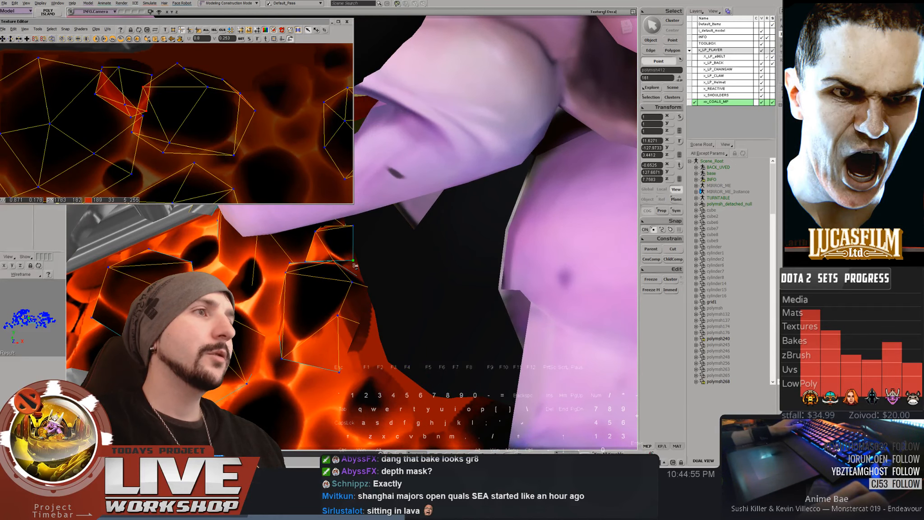
{"action": "key", "text": "4"}
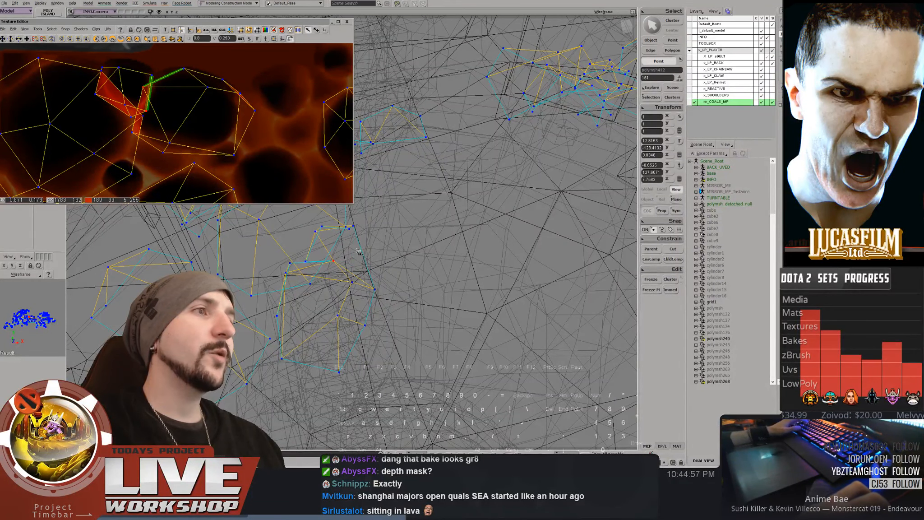
{"action": "key", "text": "F4"}
{"action": "key", "text": "e"}
{"action": "middle_click_drag", "start_coordinate": [369, 252], "coordinate": [393, 245]}
{"action": "left_click", "coordinate": [354, 251]}
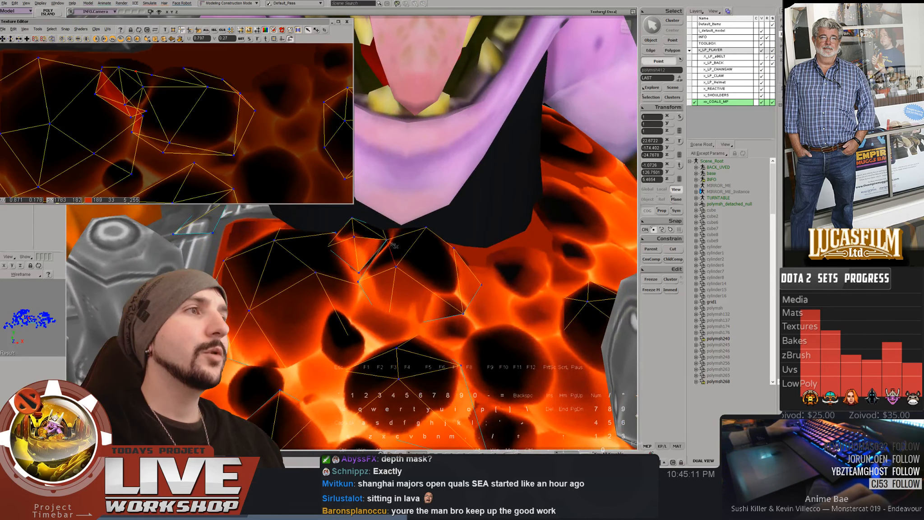
Adjust the upper border points where the two coals meet below the character's chin
{"action": "key", "text": "4"}
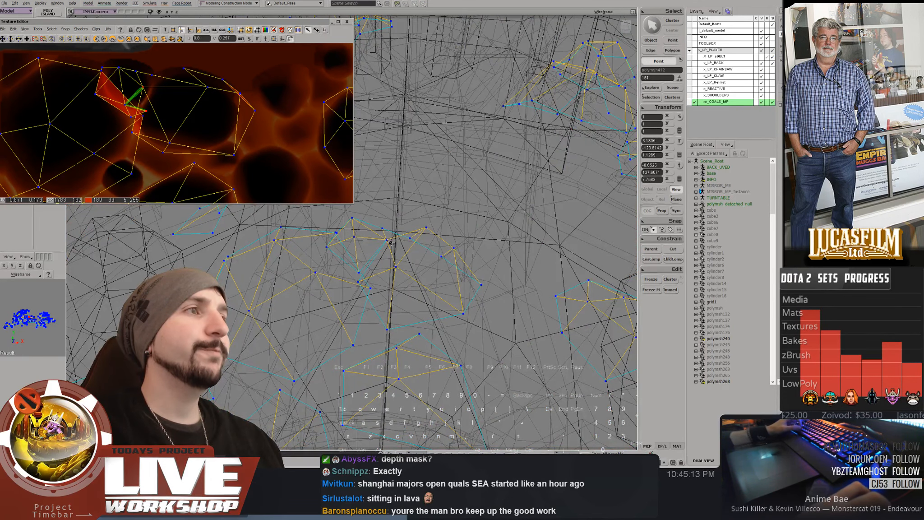
{"action": "left_click_drag", "start_coordinate": [391, 232], "coordinate": [397, 236]}
{"action": "key", "text": "4"}
{"action": "mouse_move", "coordinate": [398, 236]}
{"action": "middle_mouse_down"}
{"action": "mouse_move", "coordinate": [431, 247]}
{"action": "mouse_move", "coordinate": [398, 223]}
{"action": "mouse_move", "coordinate": [403, 237]}
{"action": "middle_mouse_up"}
{"action": "key", "text": "3"}
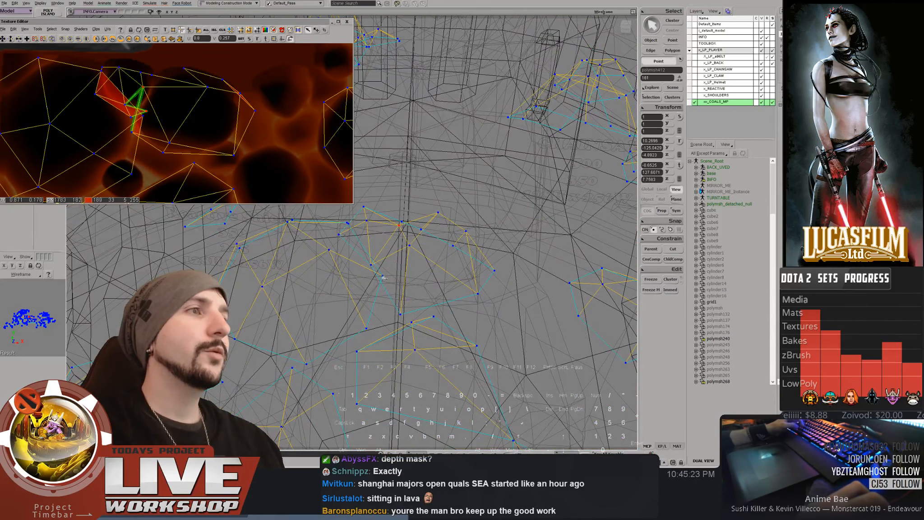
{"action": "key", "text": "3"}
{"action": "mouse_move", "coordinate": [376, 269]}
{"action": "middle_mouse_down"}
{"action": "mouse_move", "coordinate": [398, 263]}
{"action": "mouse_move", "coordinate": [382, 281]}
{"action": "mouse_move", "coordinate": [384, 253]}
{"action": "middle_mouse_up"}
Adjust the border points along the outer edge of the gap between the two coals
{"action": "key", "text": "F2"}
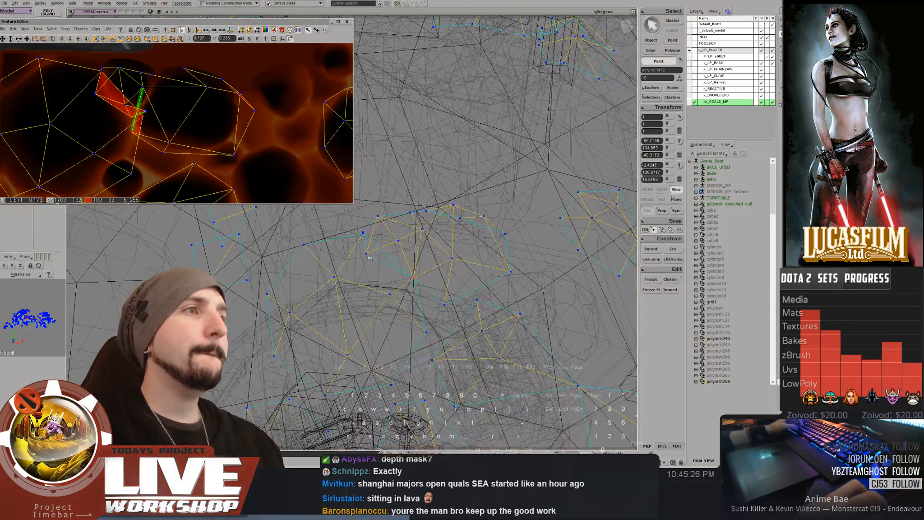
{"action": "left_click_drag", "start_coordinate": [367, 255], "coordinate": [367, 241]}
{"action": "key", "text": "space"}
{"action": "mouse_move", "coordinate": [391, 254]}
{"action": "middle_mouse_down"}
{"action": "mouse_move", "coordinate": [423, 233]}
{"action": "mouse_move", "coordinate": [402, 224]}
{"action": "mouse_move", "coordinate": [389, 253]}
{"action": "middle_mouse_up"}
{"action": "key", "text": "space"}
{"action": "left_click", "coordinate": [405, 174]}
{"action": "key", "text": "space"}
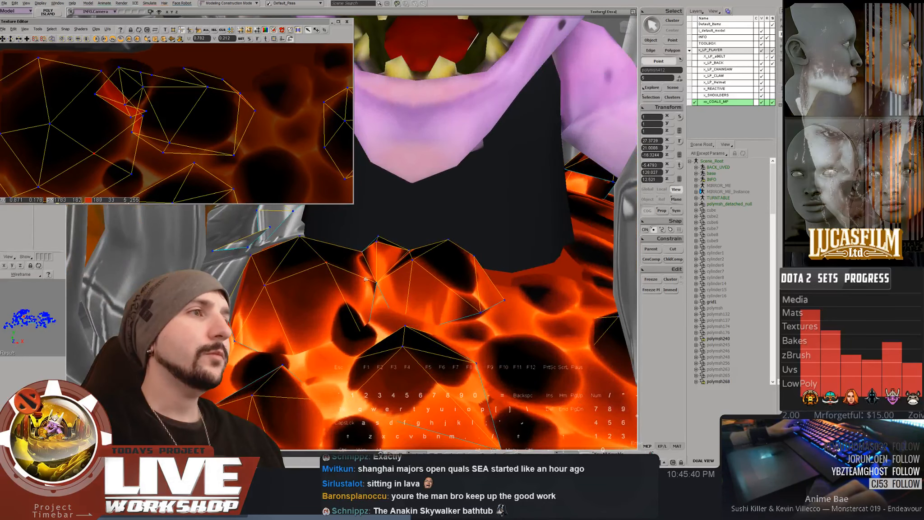
Lower the front point in the valley between the two coals and refine its depth
{"action": "left_click", "coordinate": [379, 274]}
{"action": "key", "text": "a"}
{"action": "left_click_drag", "start_coordinate": [380, 237], "coordinate": [381, 242]}
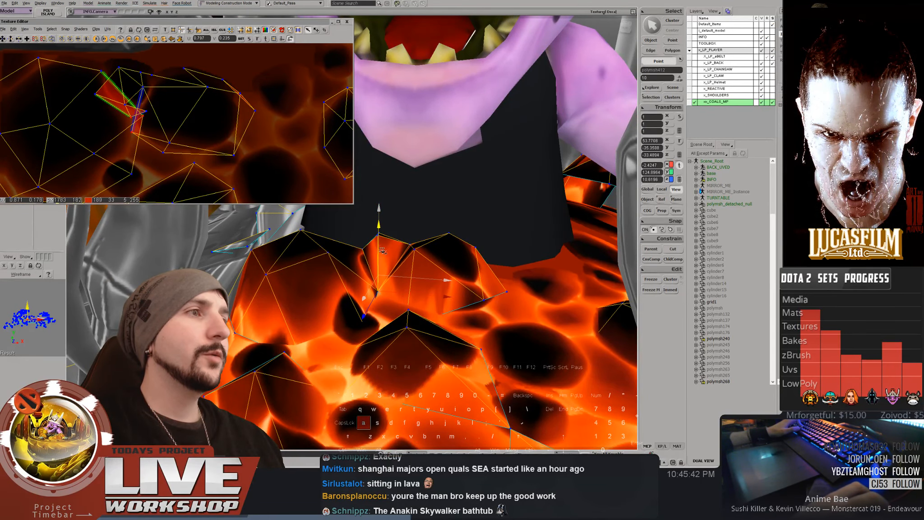
{"action": "middle_click_drag", "start_coordinate": [382, 254], "coordinate": [392, 333]}
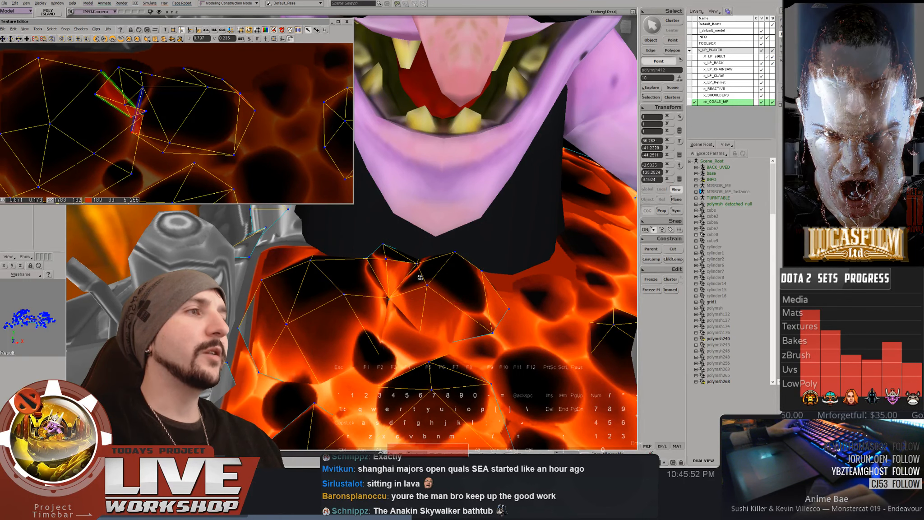
{"action": "middle_click_drag", "start_coordinate": [391, 257], "coordinate": [418, 273]}
Shift the upper point joining the two coals slightly in depth beneath the chin
{"action": "left_click", "coordinate": [394, 218]}
{"action": "key", "text": "a"}
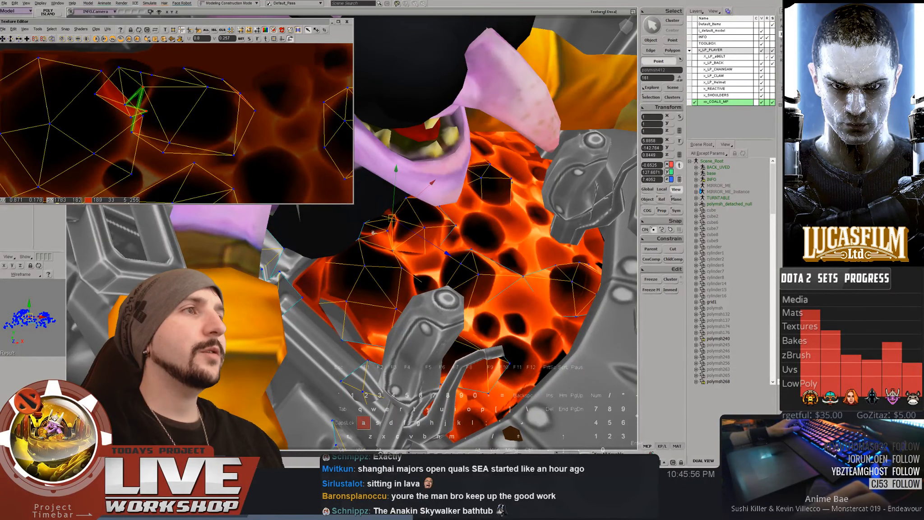
{"action": "left_click", "coordinate": [359, 238]}
{"action": "mouse_move", "coordinate": [359, 238]}
{"action": "middle_mouse_down"}
{"action": "mouse_move", "coordinate": [389, 217]}
{"action": "mouse_move", "coordinate": [345, 226]}
{"action": "middle_mouse_up"}
{"action": "key", "text": "space"}
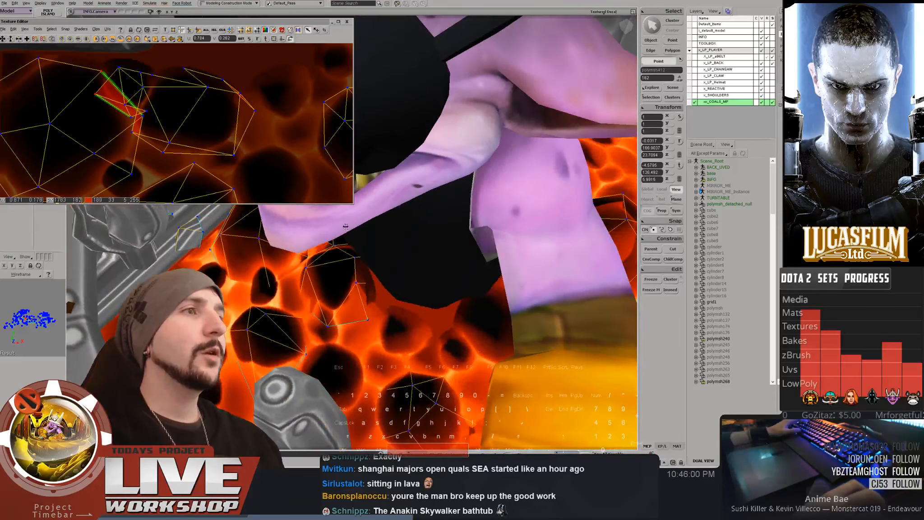
Weld two rear border points of the coal beside the character's body and lower the merged point
{"action": "key", "text": "x"}
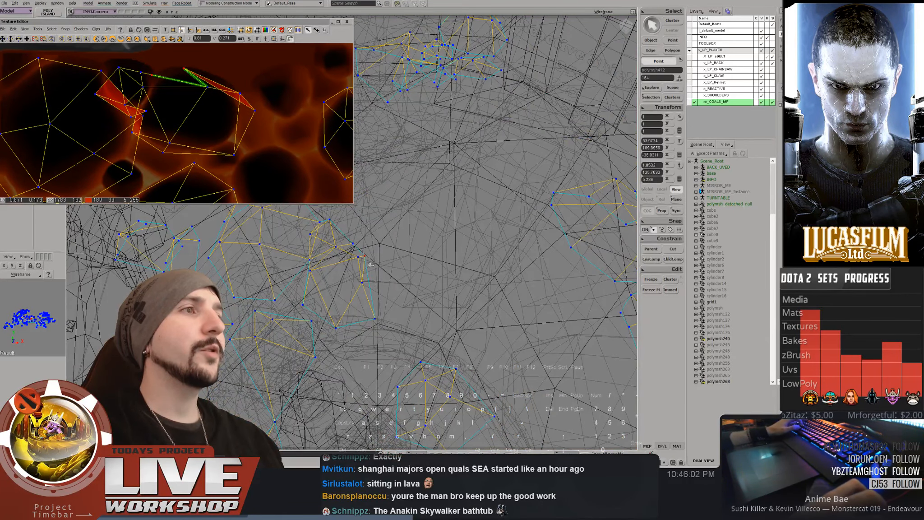
{"action": "mouse_move", "coordinate": [375, 264]}
{"action": "left_mouse_down"}
{"action": "mouse_move", "coordinate": [384, 288]}
{"action": "mouse_move", "coordinate": [387, 256]}
{"action": "left_mouse_up"}
{"action": "key", "text": "x"}
{"action": "key", "text": "a"}
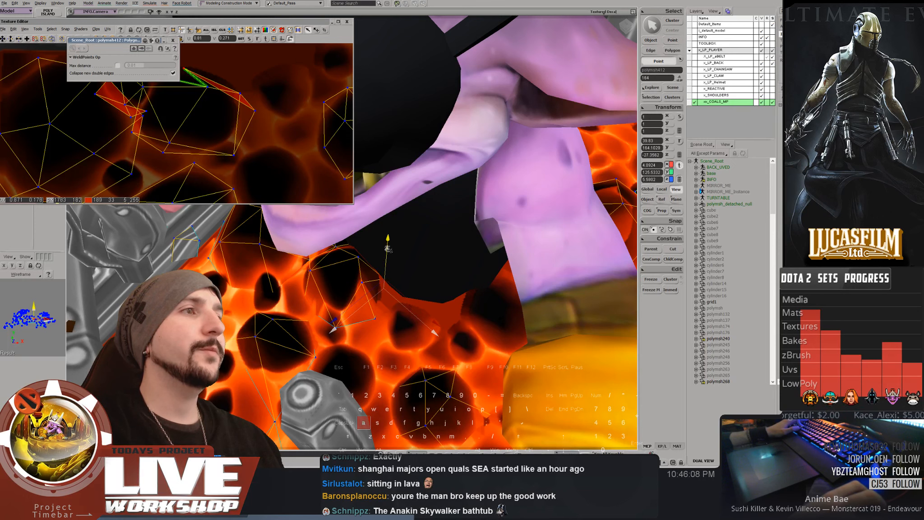
{"action": "left_click_drag", "start_coordinate": [384, 301], "coordinate": [382, 309]}
{"action": "left_click_drag", "start_coordinate": [386, 276], "coordinate": [391, 307]}
Reposition the side corner points of the coal so its outer edge sinks into the lava
{"action": "key", "text": "a"}
{"action": "left_click", "coordinate": [340, 286]}
{"action": "key", "text": "a"}
{"action": "left_click", "coordinate": [393, 273]}
{"action": "left_click_drag", "start_coordinate": [436, 298], "coordinate": [430, 291]}
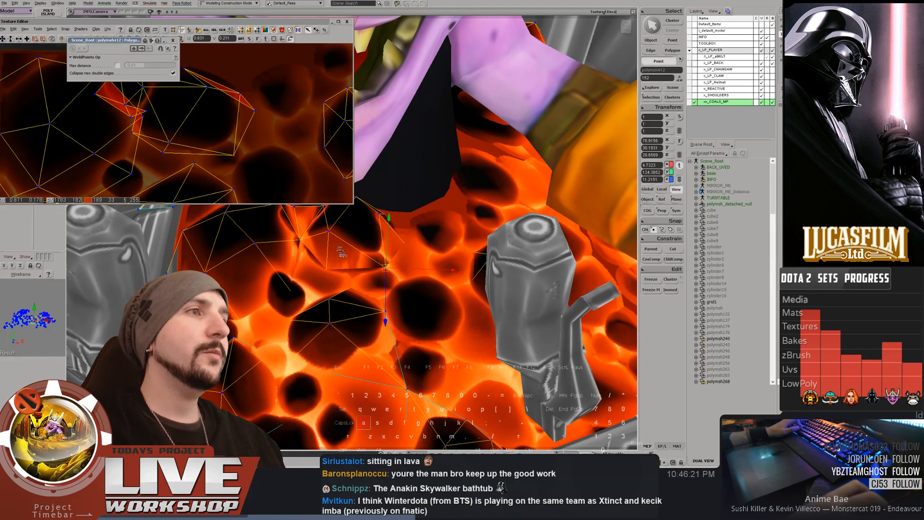
Move the lower front point of the same coal toward the lava surface
{"action": "left_click", "coordinate": [326, 284]}
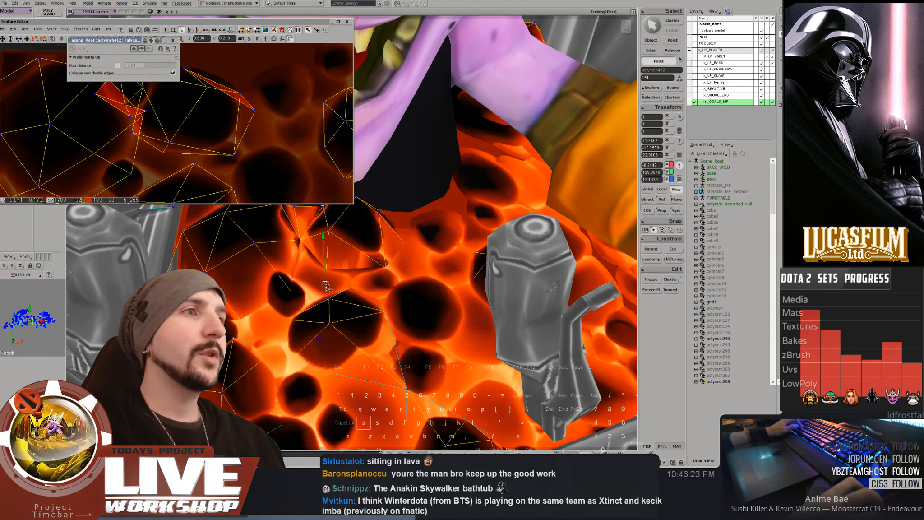
{"action": "left_click_drag", "start_coordinate": [326, 285], "coordinate": [322, 289]}
{"action": "left_click_drag", "start_coordinate": [320, 244], "coordinate": [320, 242]}
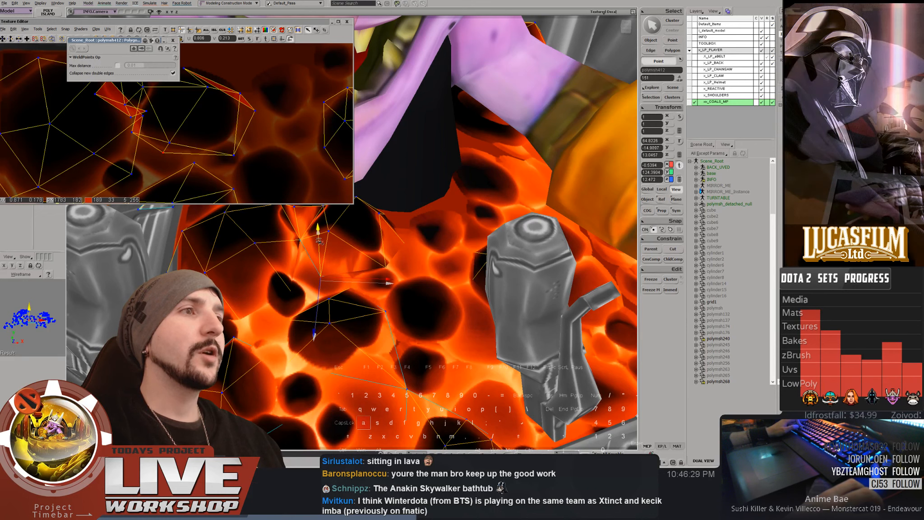
Examine the reshaped coals from a wider view of the whole model and around the character's chin
{"action": "left_click", "coordinate": [300, 240]}
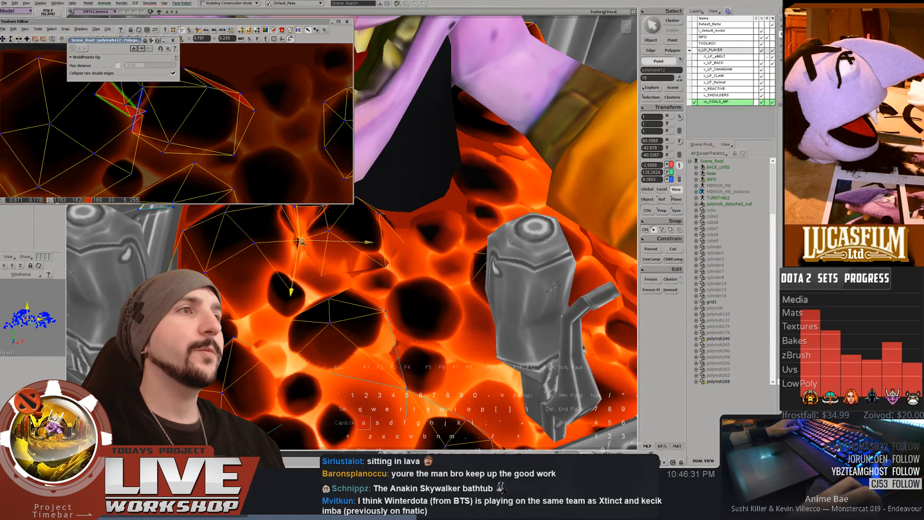
{"action": "key", "text": "s"}
{"action": "middle_click_drag", "start_coordinate": [302, 243], "coordinate": [351, 234]}
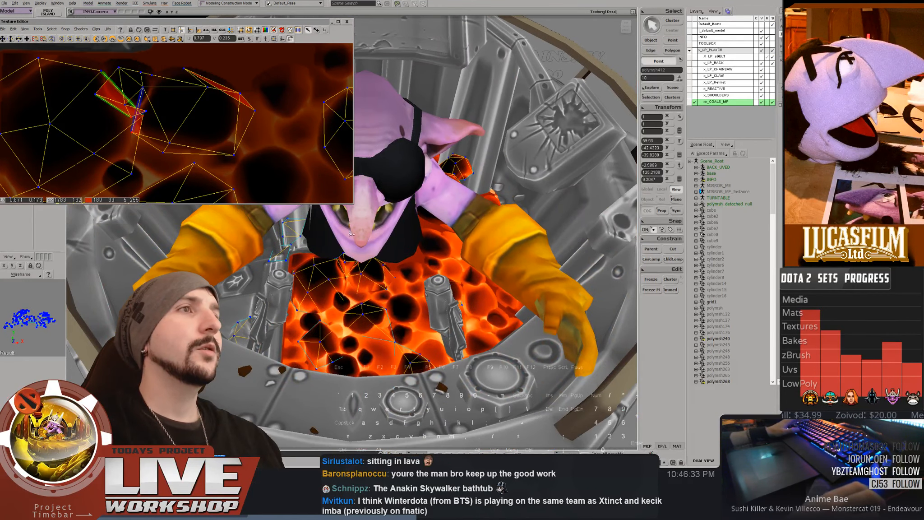
{"action": "key", "text": "1"}
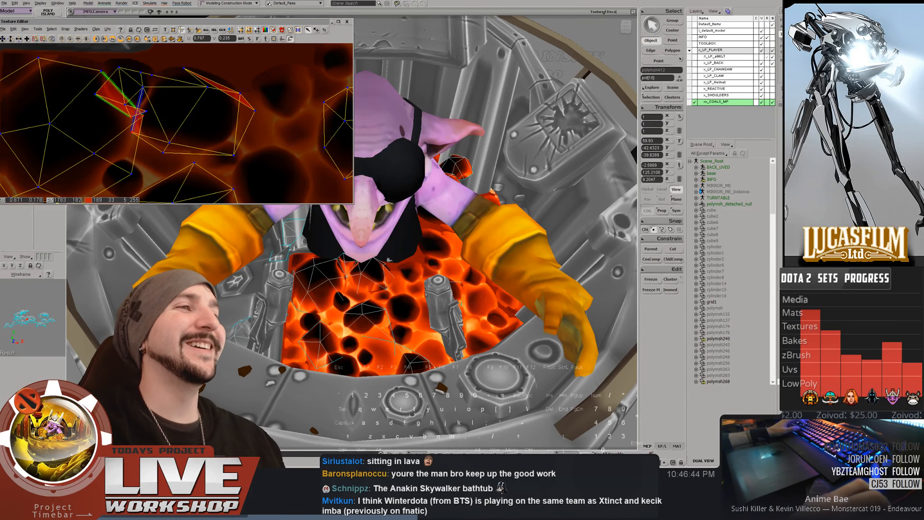
{"action": "key", "text": "space"}
{"action": "right_click_drag", "start_coordinate": [393, 252], "coordinate": [394, 289]}
{"action": "middle_click_drag", "start_coordinate": [394, 289], "coordinate": [427, 316]}
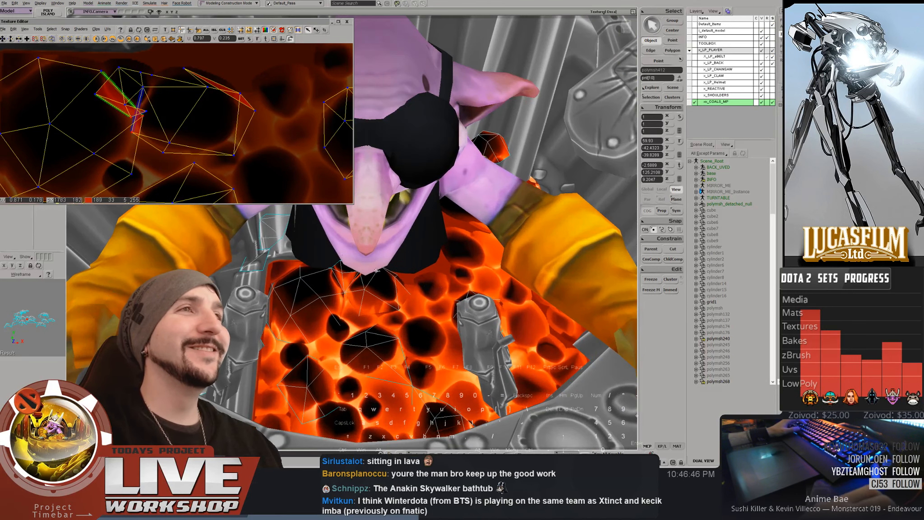
{"action": "key", "text": "space"}
{"action": "right_click_drag", "start_coordinate": [426, 320], "coordinate": [427, 287]}
Select the reshaped coal's polygons and frame their UVs in the Texture Editor
{"action": "left_click_drag", "start_coordinate": [427, 287], "coordinate": [421, 273]}
{"action": "key", "text": "u"}
{"action": "left_click", "coordinate": [365, 274]}
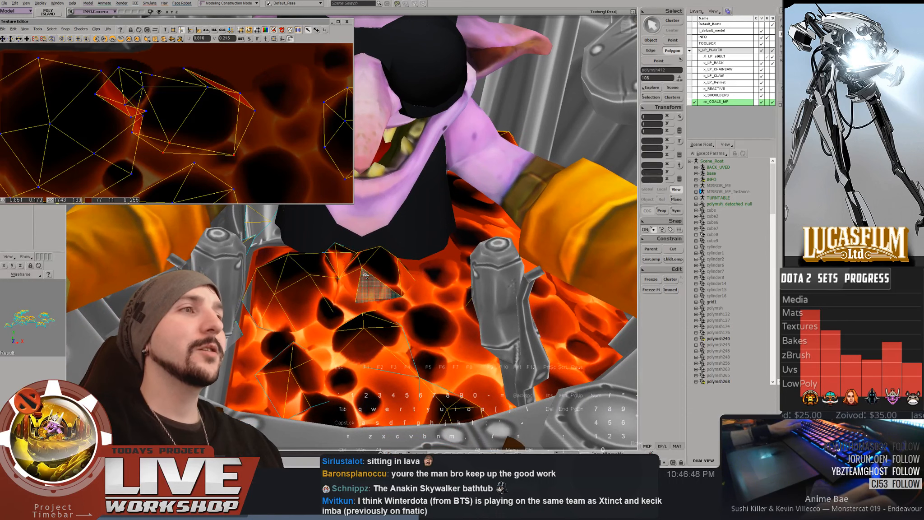
{"action": "key", "text": "space"}
{"action": "left_click_drag", "start_coordinate": [128, 78], "coordinate": [143, 77]}
{"action": "middle_click_drag", "start_coordinate": [143, 76], "coordinate": [135, 74]}
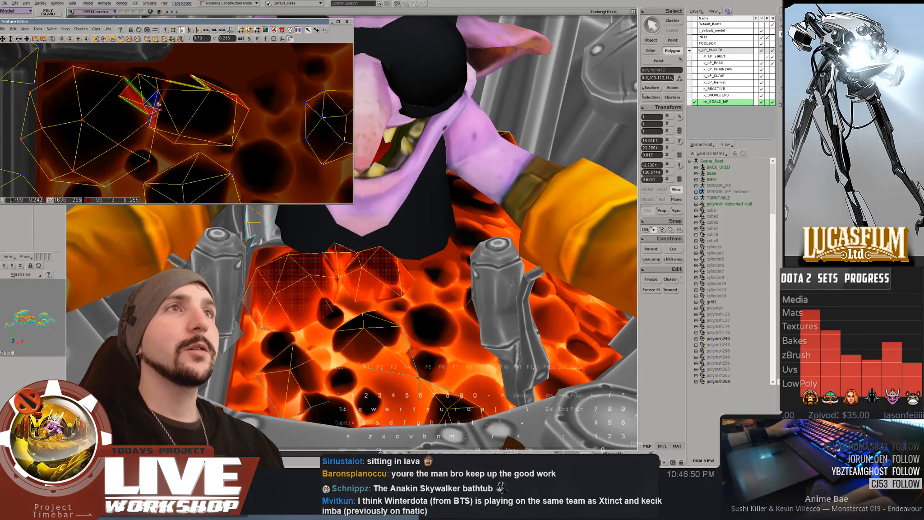
Try moving the selected UV points of the coal across the lava texture and undo the move
{"action": "key", "text": "t"}
{"action": "left_click_drag", "start_coordinate": [151, 69], "coordinate": [207, 95]}
{"action": "key", "text": "a"}
{"action": "key", "text": "ctrl+z"}
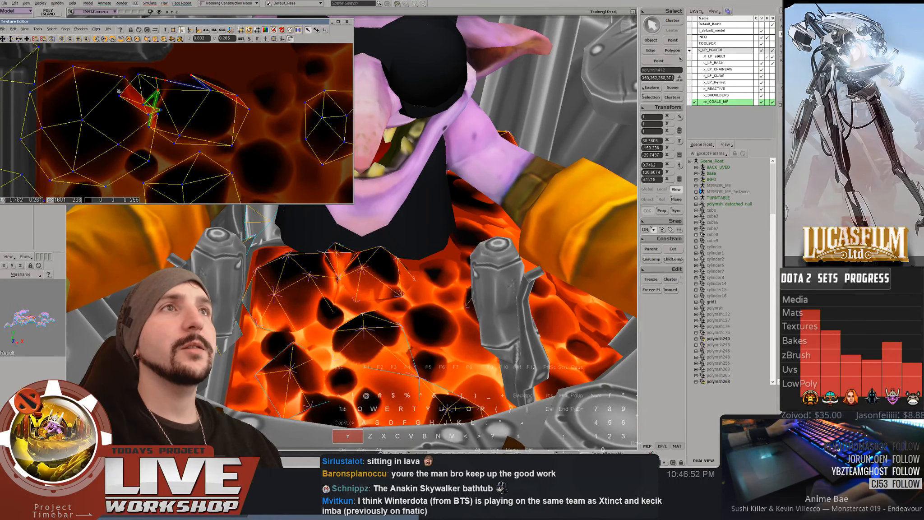
{"action": "left_click_drag", "start_coordinate": [143, 108], "coordinate": [257, 147], "text": "shift"}
{"action": "key", "text": "a"}
{"action": "left_click_drag", "start_coordinate": [255, 145], "coordinate": [280, 113]}
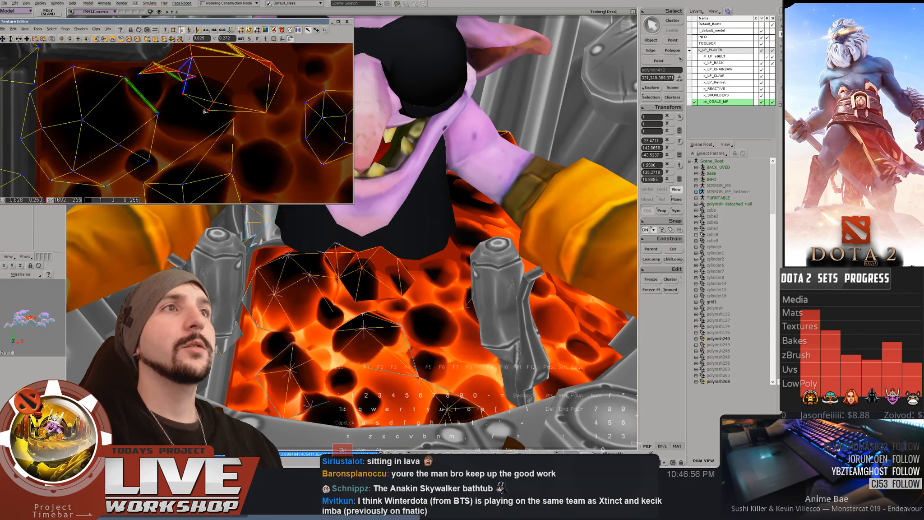
{"action": "key", "text": "ctrl+z"}
Refine the coal's UV point selection and regenerate its UV layout in the Texture Editor
{"action": "left_click_drag", "start_coordinate": [131, 70], "coordinate": [141, 77], "text": "shift"}
{"action": "key", "text": "a"}
{"action": "left_click_drag", "start_coordinate": [196, 112], "coordinate": [191, 98]}
{"action": "key", "text": "ctrl+z"}
{"action": "left_click", "coordinate": [147, 39]}
{"action": "left_click", "coordinate": [172, 68]}
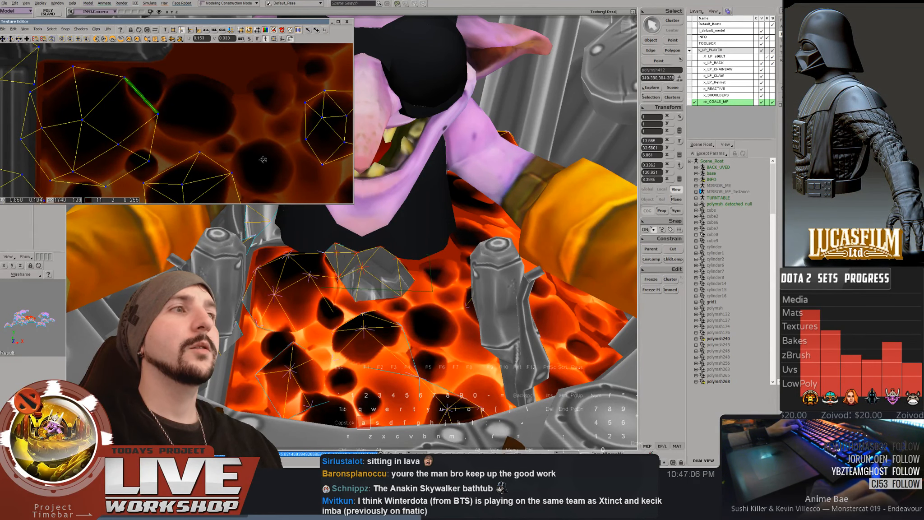
Move the coal's new UV island onto the lava area of the texture and resize it
{"action": "scroll", "coordinate": [179, 105], "scroll_direction": "down", "scroll_amount": 5}
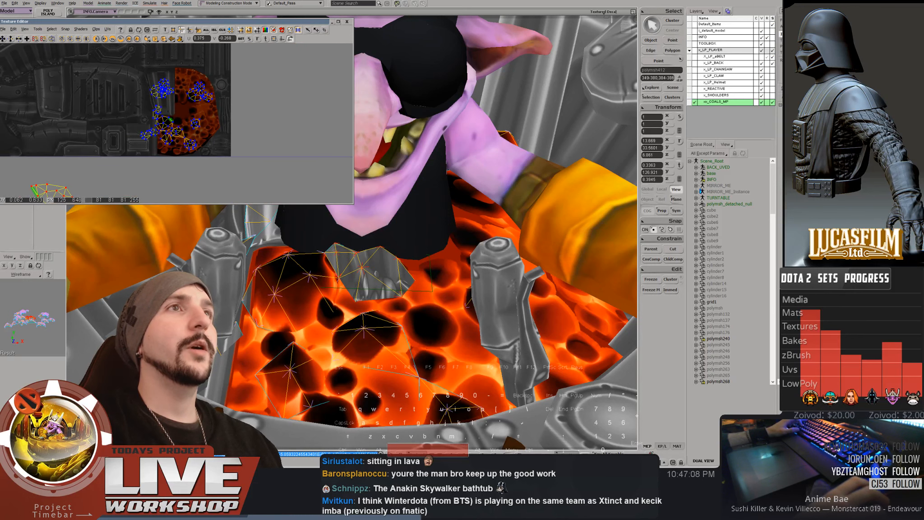
{"action": "mouse_move", "coordinate": [191, 107]}
{"action": "left_mouse_down"}
{"action": "mouse_move", "coordinate": [103, 119]}
{"action": "mouse_move", "coordinate": [214, 102]}
{"action": "mouse_move", "coordinate": [194, 116]}
{"action": "left_mouse_up"}
{"action": "key", "text": "x"}
{"action": "key", "text": "z"}
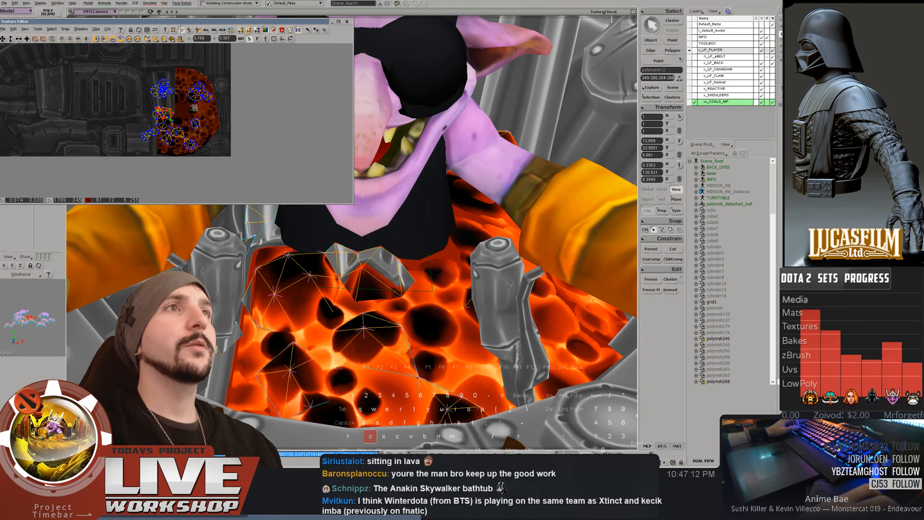
{"action": "scroll", "coordinate": [215, 145], "scroll_direction": "up", "scroll_amount": 2}
{"action": "scroll", "coordinate": [214, 145], "scroll_direction": "up", "scroll_amount": 3}
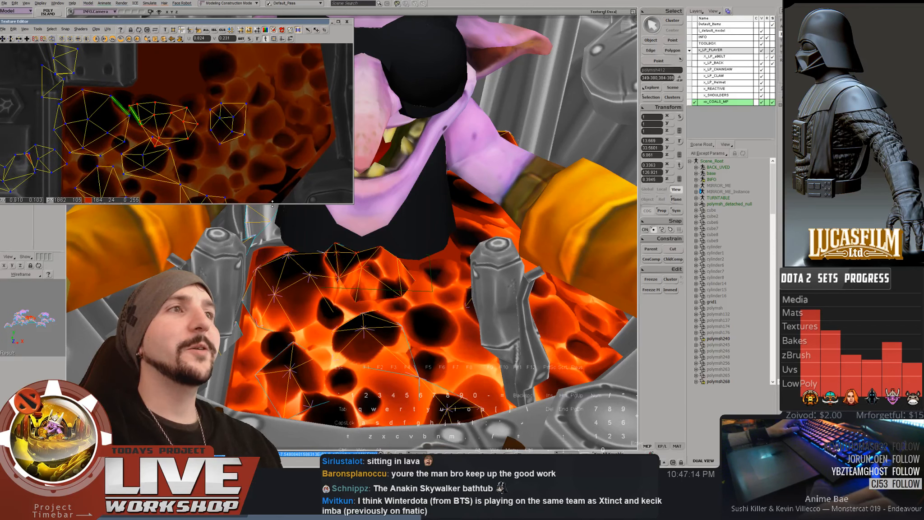
Fit the coal's UV island over the dark coal patch beside the large coal's island
{"action": "key", "text": "space"}
{"action": "scroll", "coordinate": [174, 137], "scroll_direction": "up", "scroll_amount": 2}
{"action": "key", "text": "a"}
{"action": "left_click_drag", "start_coordinate": [174, 137], "coordinate": [155, 121]}
{"action": "key", "text": "space"}
{"action": "left_click_drag", "start_coordinate": [155, 124], "coordinate": [230, 145]}
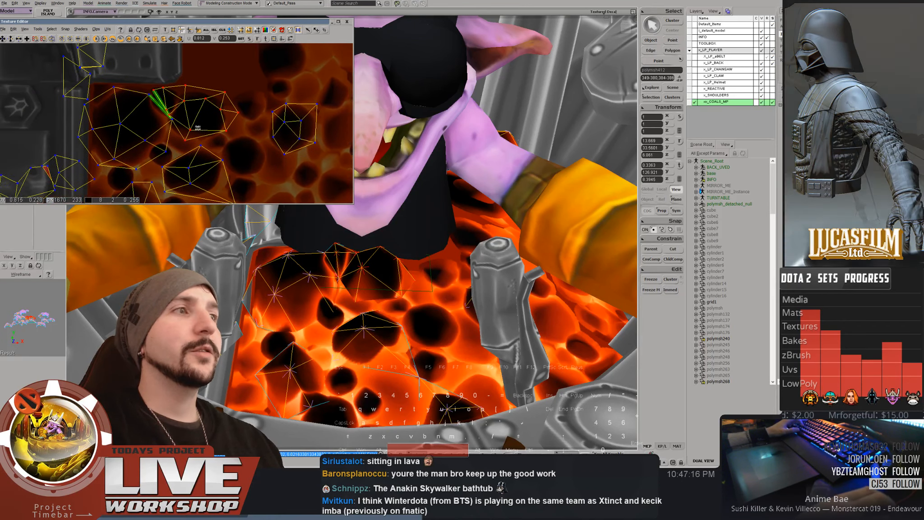
{"action": "scroll", "coordinate": [231, 144], "scroll_direction": "up", "scroll_amount": 1}
{"action": "scroll", "coordinate": [226, 148], "scroll_direction": "up", "scroll_amount": 2}
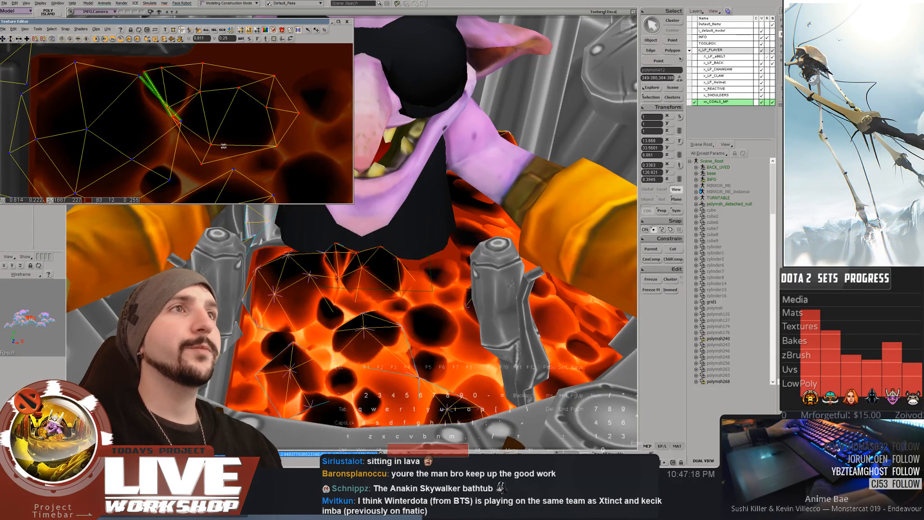
{"action": "left_click_drag", "start_coordinate": [221, 151], "coordinate": [171, 155]}
Check the refitted coal texture up close, return to object selection and save the scene
{"action": "key", "text": "space"}
{"action": "scroll", "coordinate": [223, 148], "scroll_direction": "up", "scroll_amount": 2}
{"action": "key", "text": "space"}
{"action": "right_click_drag", "start_coordinate": [492, 251], "coordinate": [449, 254]}
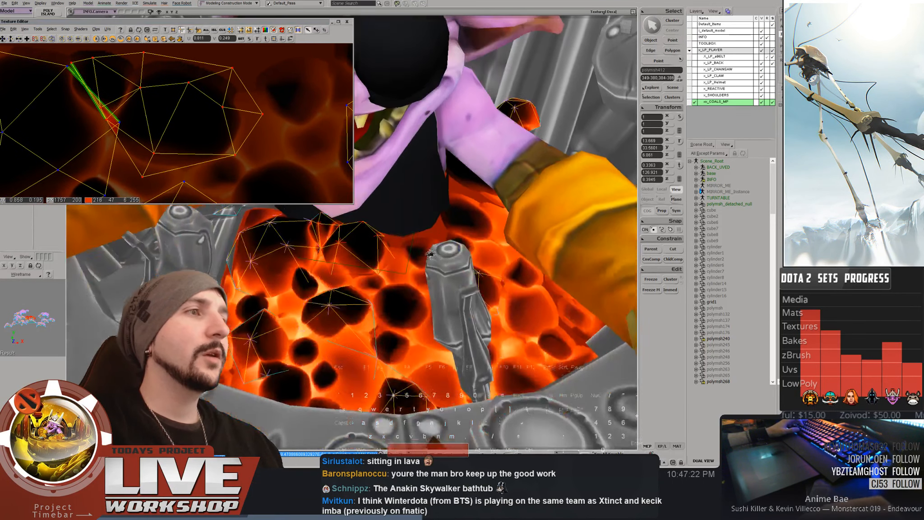
{"action": "scroll", "coordinate": [448, 254], "scroll_direction": "up", "scroll_amount": 1}
{"action": "key", "text": "space"}
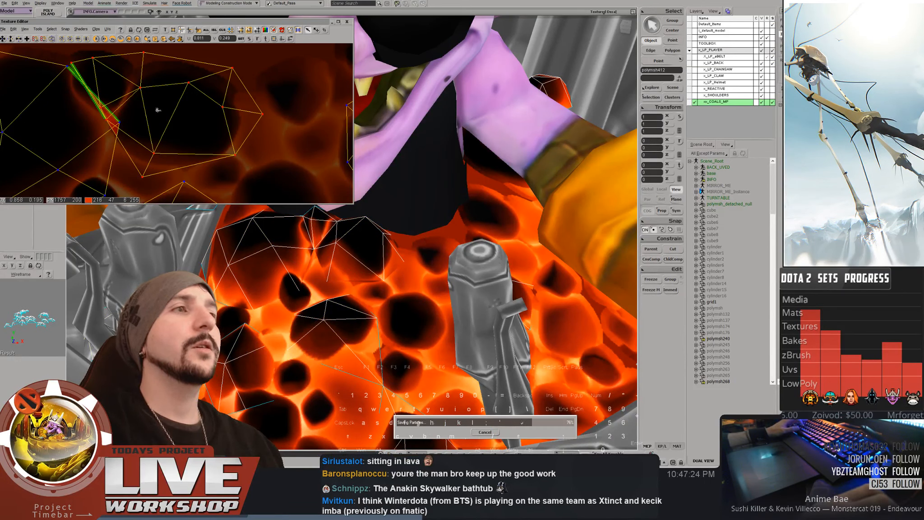
Rescale the coal's UV island about its lower corner so it fits the dark coal patch
{"action": "key", "text": "a"}
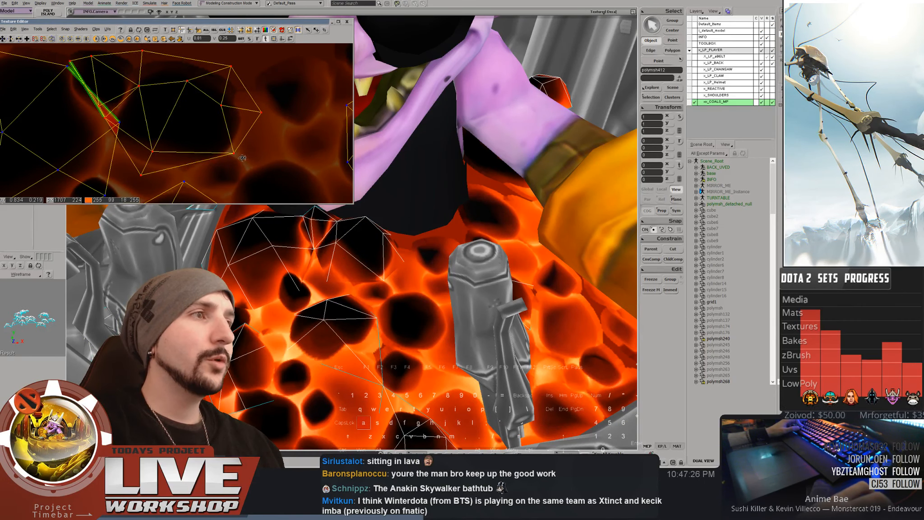
{"action": "left_click_drag", "start_coordinate": [240, 157], "coordinate": [237, 160]}
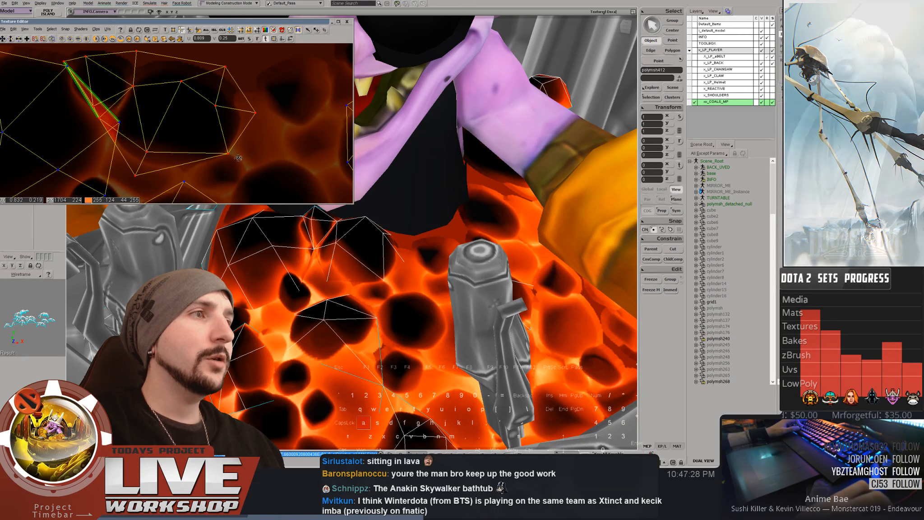
{"action": "left_click", "coordinate": [282, 41]}
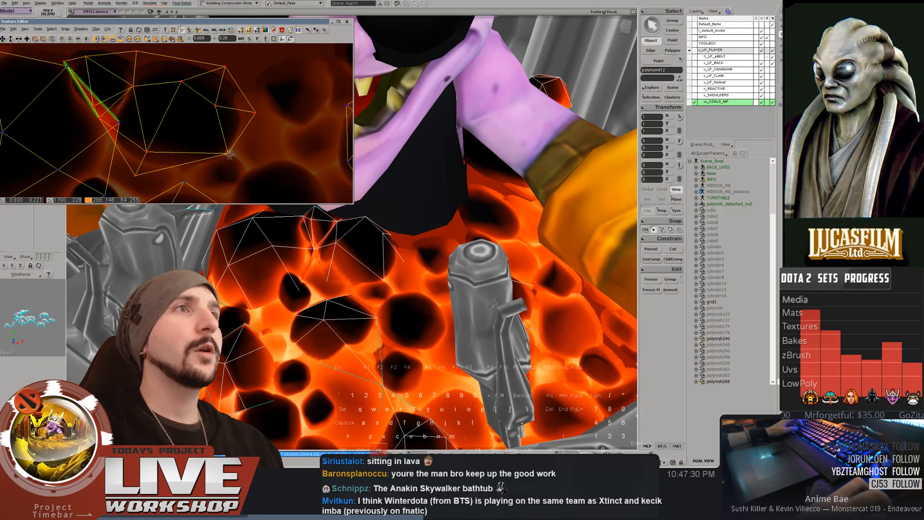
{"action": "left_click_drag", "start_coordinate": [230, 154], "coordinate": [232, 156]}
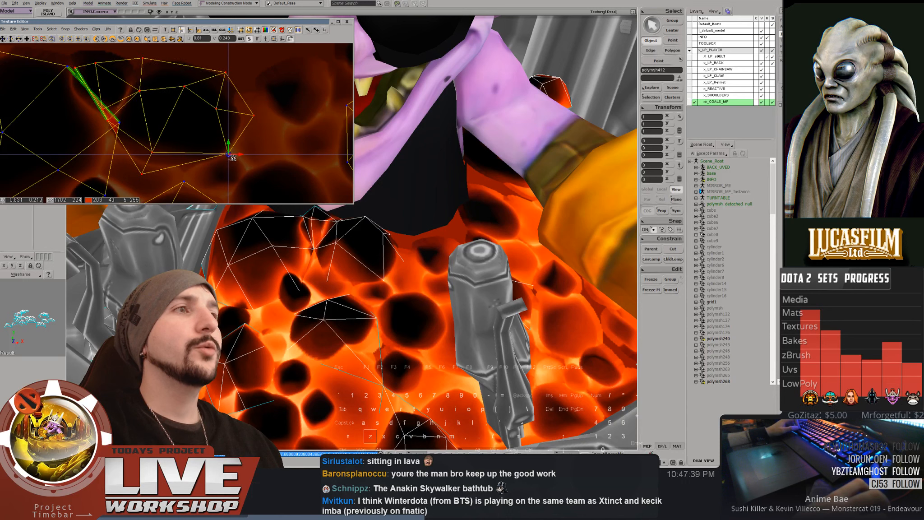
{"action": "left_click_drag", "start_coordinate": [233, 157], "coordinate": [235, 159]}
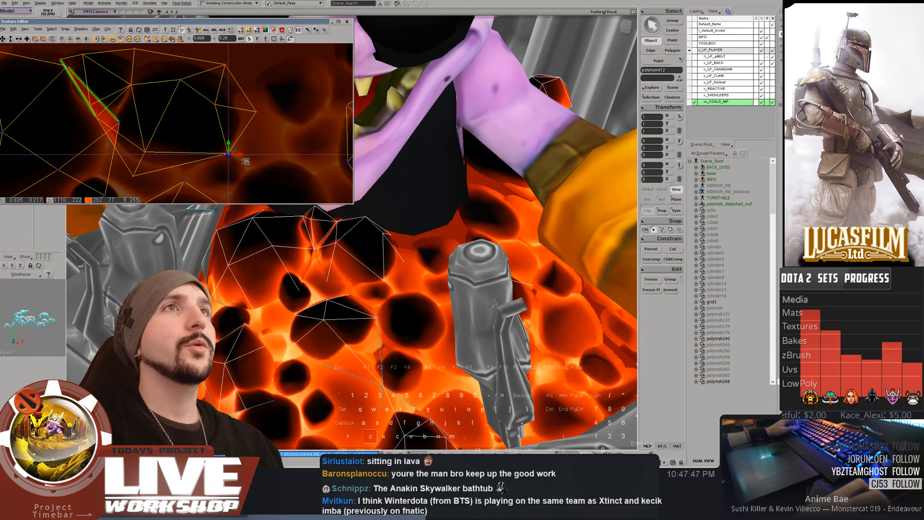
{"action": "left_click_drag", "start_coordinate": [244, 160], "coordinate": [260, 168]}
{"action": "key", "text": "space"}
{"action": "middle_click_drag", "start_coordinate": [223, 127], "coordinate": [216, 130]}
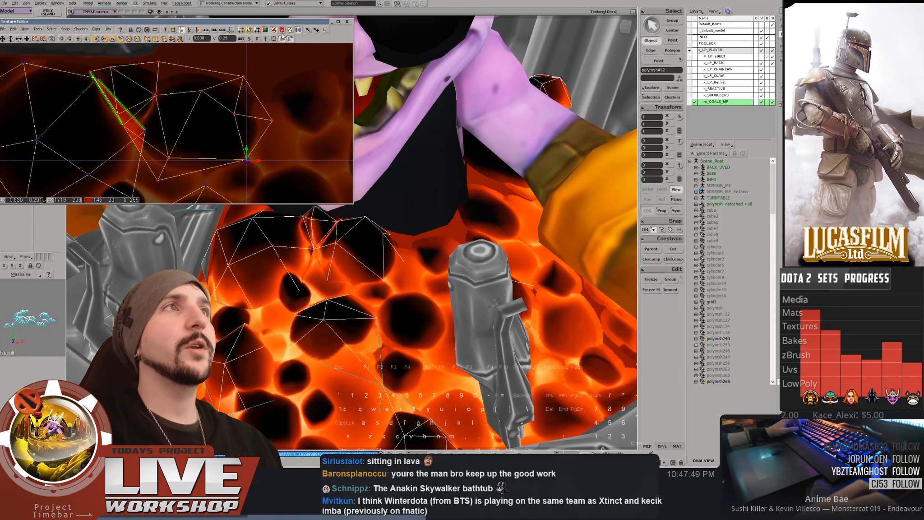
Move the centre and upper-edge UV points of the small coal to fit its dark patch between the two larger coals
{"action": "left_click_drag", "start_coordinate": [247, 118], "coordinate": [279, 120]}
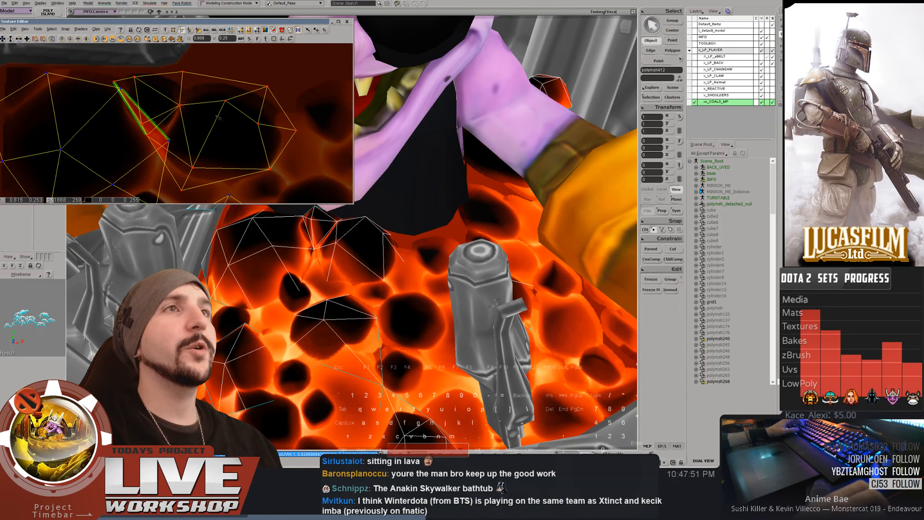
{"action": "middle_click_drag", "start_coordinate": [280, 120], "coordinate": [307, 124]}
{"action": "right_click_drag", "start_coordinate": [364, 253], "coordinate": [367, 264]}
{"action": "middle_click_drag", "start_coordinate": [368, 264], "coordinate": [440, 285]}
{"action": "right_click_drag", "start_coordinate": [440, 285], "coordinate": [464, 239]}
{"action": "left_click", "coordinate": [145, 114]}
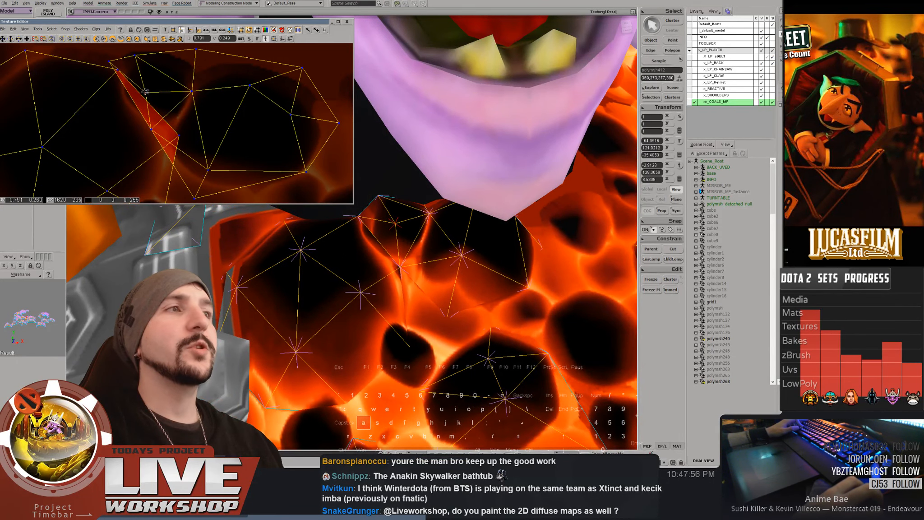
{"action": "left_click", "coordinate": [135, 56]}
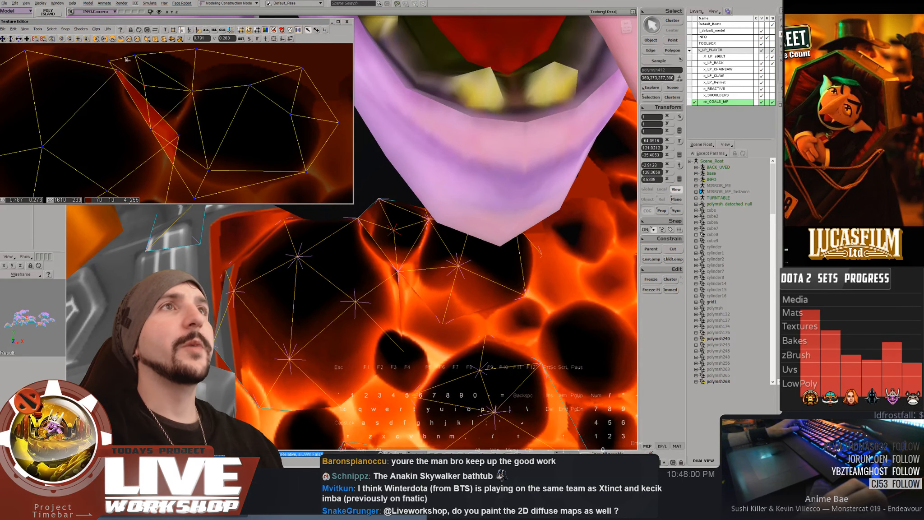
{"action": "left_click_drag", "start_coordinate": [139, 59], "coordinate": [152, 52]}
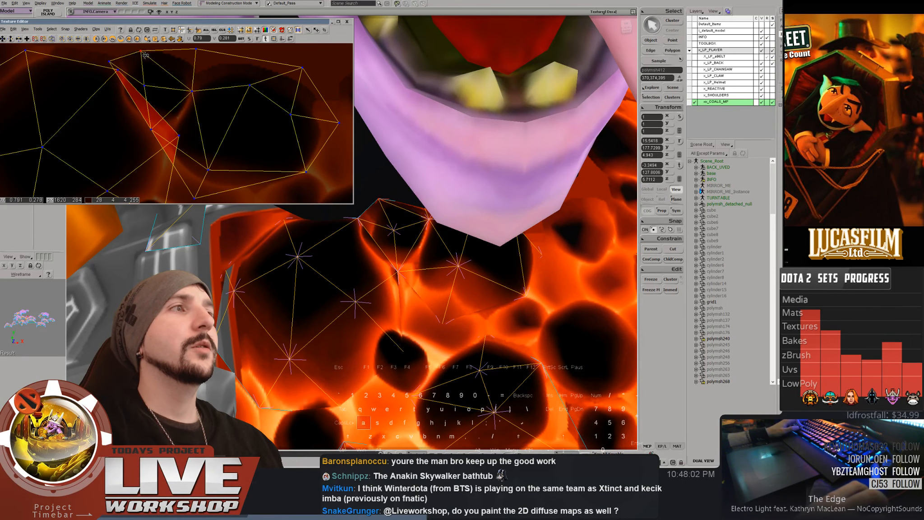
{"action": "left_click", "coordinate": [197, 49]}
{"action": "key", "text": "a"}
{"action": "left_click_drag", "start_coordinate": [198, 52], "coordinate": [200, 61]}
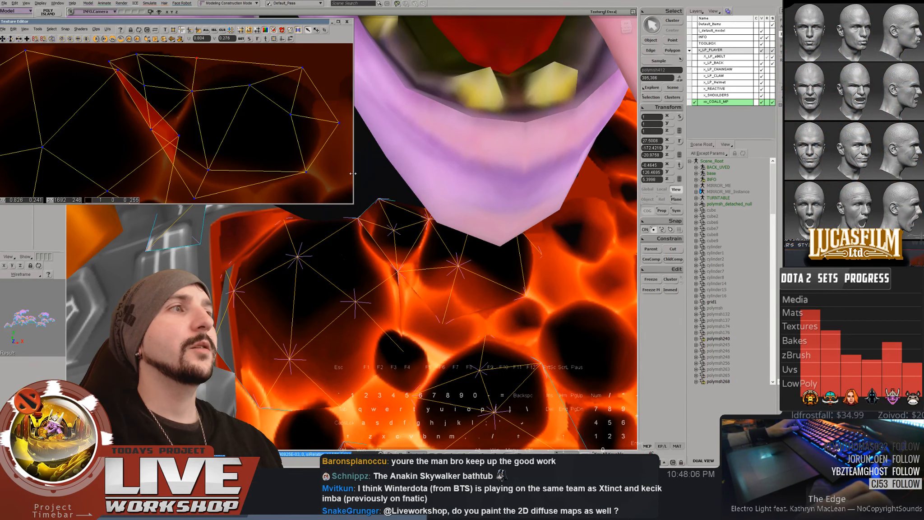
Shift the UV corner between the large coal and the small coal inward along the lava crack
{"action": "right_click_drag", "start_coordinate": [483, 276], "coordinate": [519, 276]}
{"action": "right_click_drag", "start_coordinate": [407, 204], "coordinate": [408, 207]}
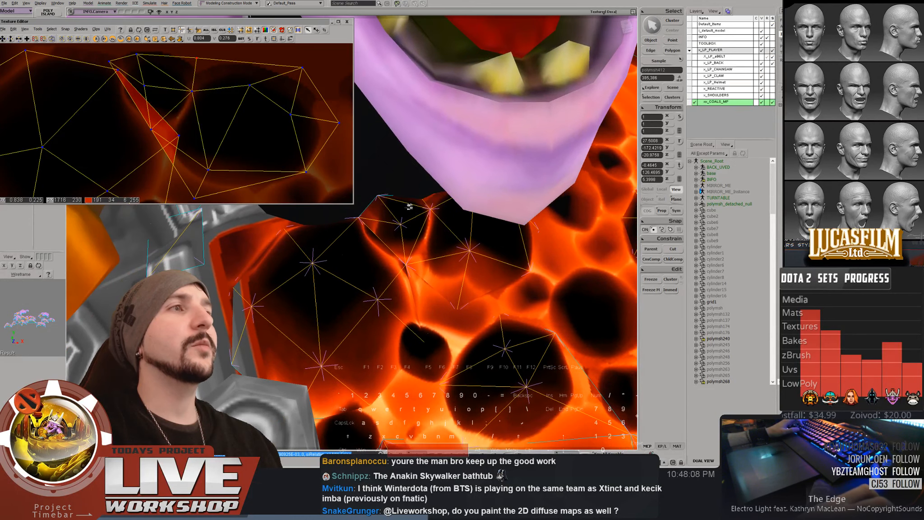
{"action": "left_click", "coordinate": [112, 65]}
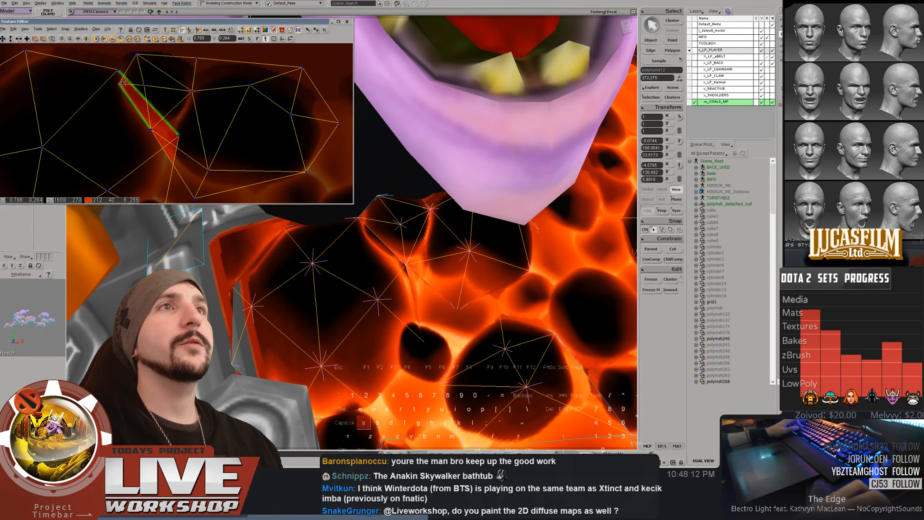
{"action": "left_click", "coordinate": [147, 89]}
{"action": "key", "text": "a"}
{"action": "left_click_drag", "start_coordinate": [153, 93], "coordinate": [151, 87]}
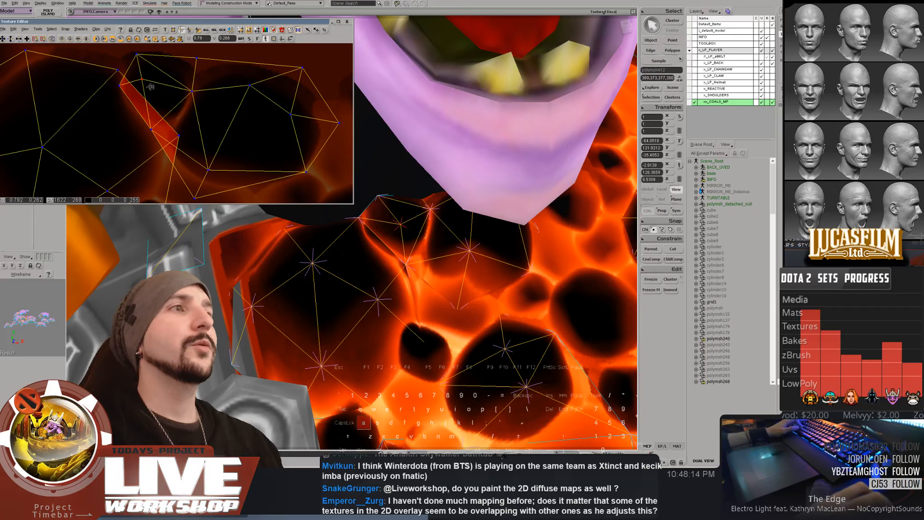
{"action": "left_click", "coordinate": [127, 94]}
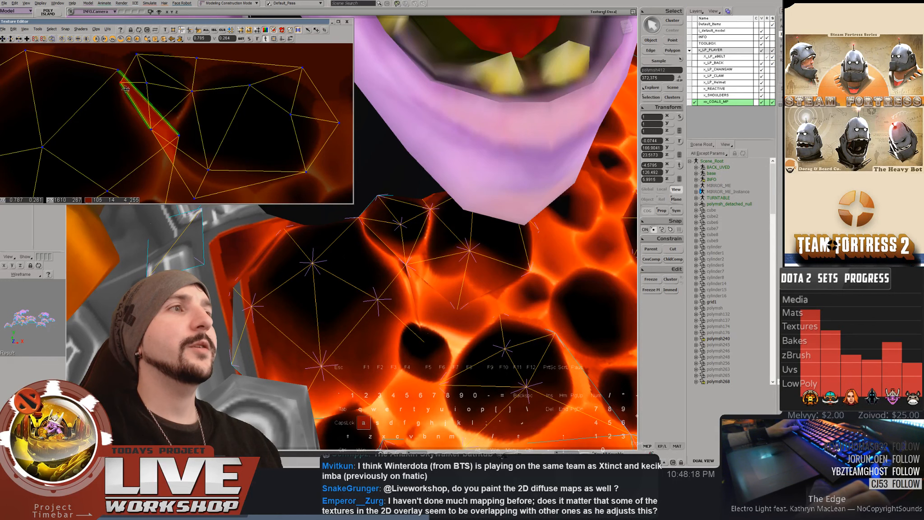
{"action": "key", "text": "space"}
{"action": "left_click_drag", "start_coordinate": [126, 88], "coordinate": [122, 58]}
{"action": "key", "text": "space"}
{"action": "right_click_drag", "start_coordinate": [507, 270], "coordinate": [488, 252]}
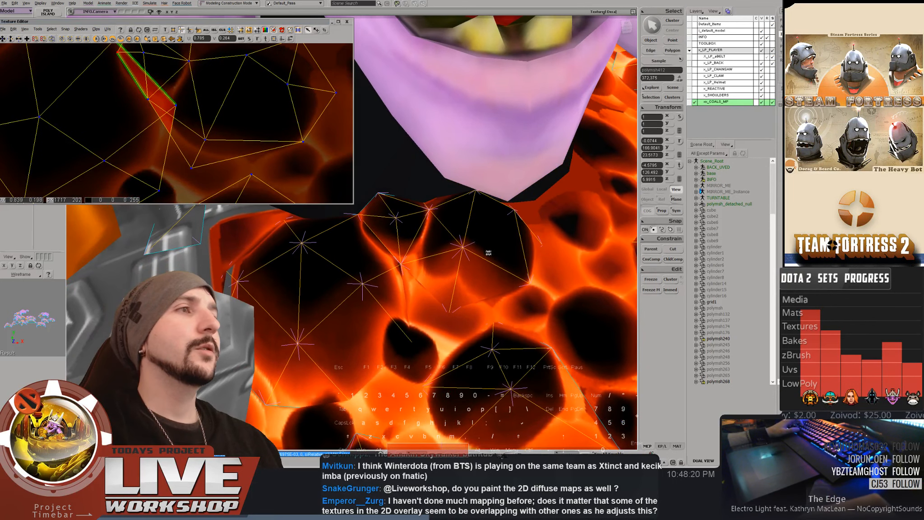
Close the overlapping UV strip between the coals by bringing its points together at the shared corners, and save the scene
{"action": "key", "text": "a"}
{"action": "left_click_drag", "start_coordinate": [146, 98], "coordinate": [174, 108], "text": "ctrl"}
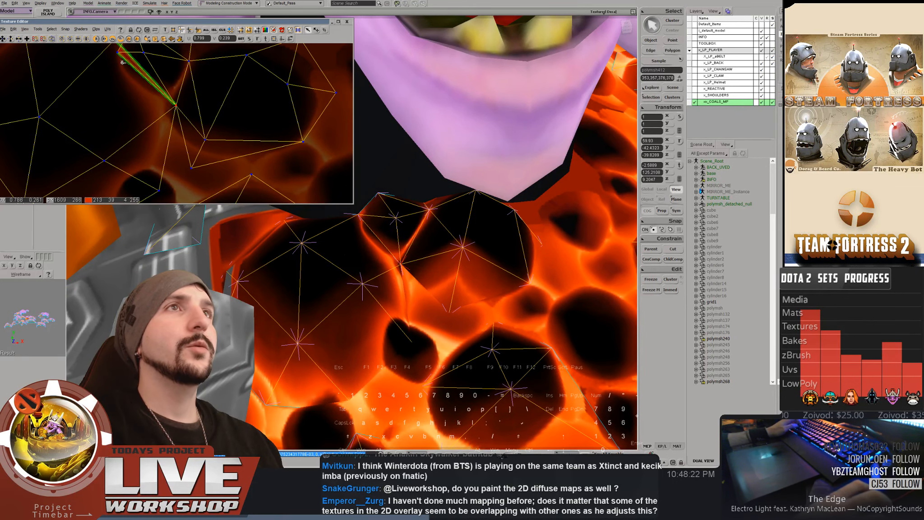
{"action": "key", "text": "space"}
{"action": "left_click_drag", "start_coordinate": [122, 62], "coordinate": [145, 98]}
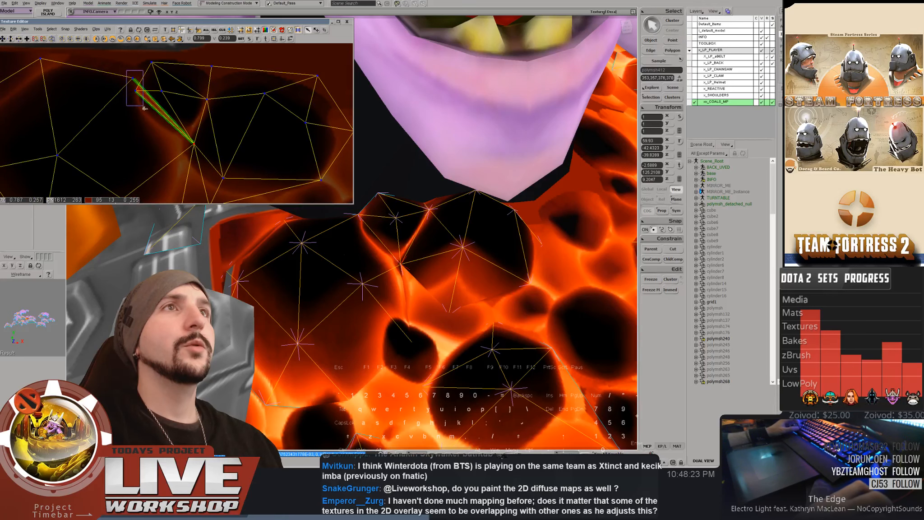
{"action": "left_click", "coordinate": [198, 148]}
{"action": "key", "text": "space"}
{"action": "left_click_drag", "start_coordinate": [198, 147], "coordinate": [206, 117]}
{"action": "middle_click_drag", "start_coordinate": [205, 117], "coordinate": [169, 166]}
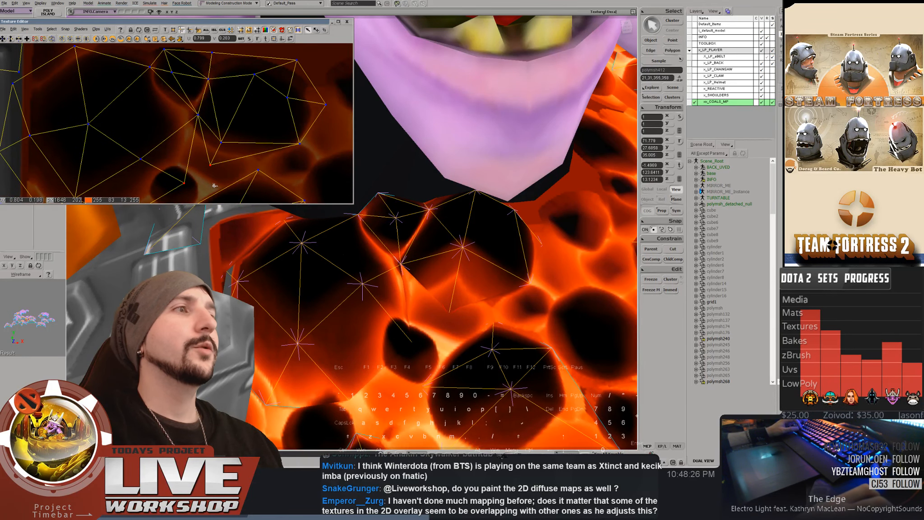
{"action": "key", "text": "4"}
{"action": "key", "text": "4"}
{"action": "key", "text": "ctrl+s"}
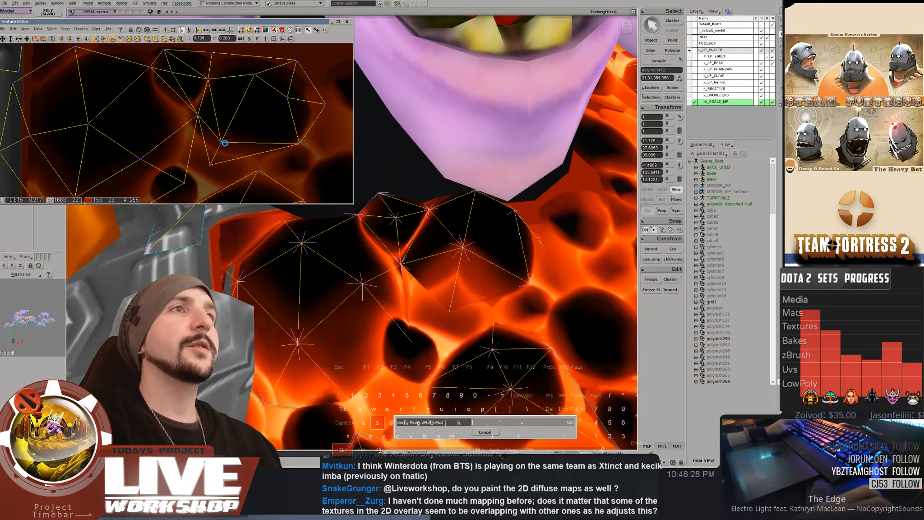
Move the shared lower UV corner onto the lava junction between the coals and nudge the small coal's inner points
{"action": "key", "text": "a"}
{"action": "left_click_drag", "start_coordinate": [198, 118], "coordinate": [184, 112]}
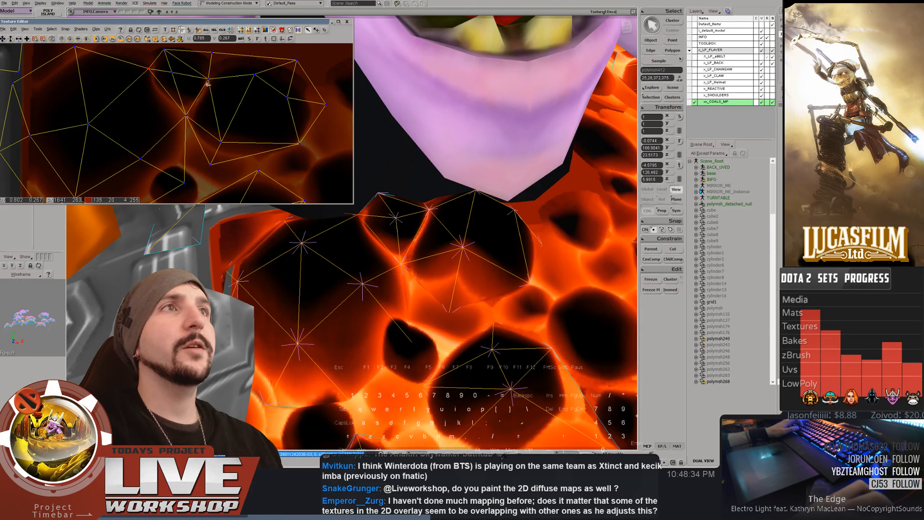
{"action": "right_click_drag", "start_coordinate": [369, 185], "coordinate": [393, 204]}
{"action": "key", "text": "space"}
{"action": "key", "text": "a"}
{"action": "left_click", "coordinate": [150, 69]}
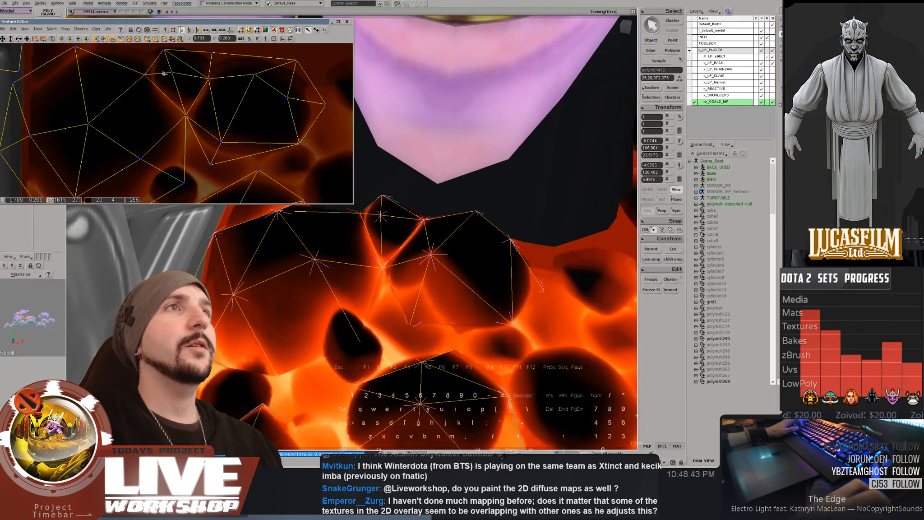
{"action": "key", "text": "a"}
{"action": "left_click_drag", "start_coordinate": [171, 72], "coordinate": [172, 75]}
{"action": "key", "text": "a"}
Move the neighbouring coal's lower UV point up into the middle of its dark patch and fine-tune its height
{"action": "left_click", "coordinate": [211, 80]}
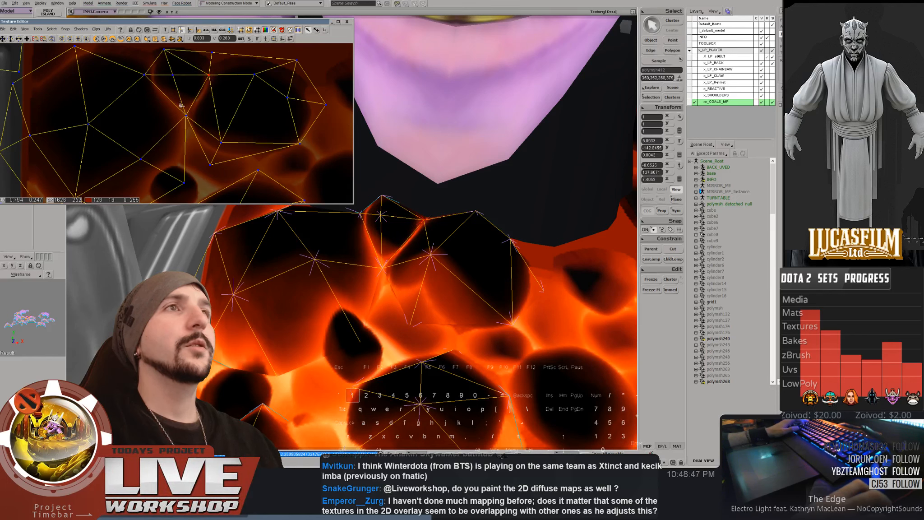
{"action": "left_click_drag", "start_coordinate": [221, 142], "coordinate": [233, 114]}
{"action": "key", "text": "space"}
{"action": "middle_click_drag", "start_coordinate": [474, 240], "coordinate": [322, 213]}
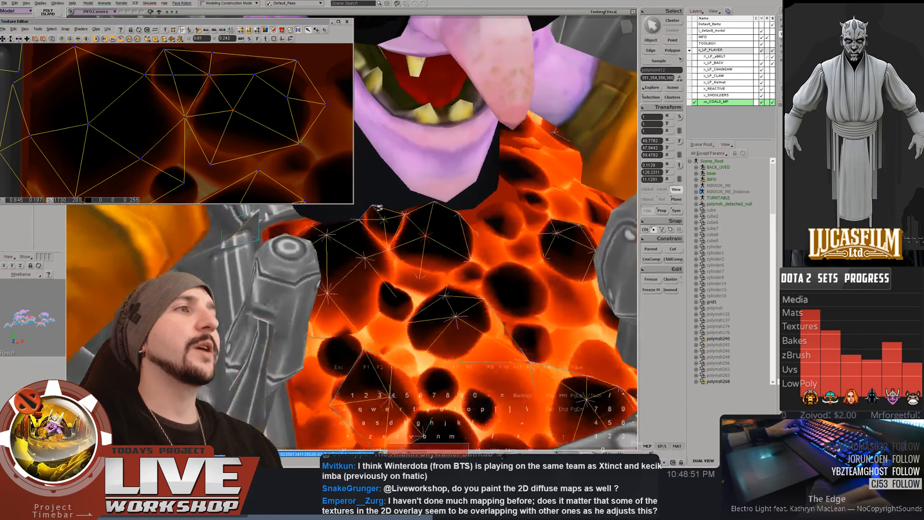
{"action": "right_click_drag", "start_coordinate": [323, 213], "coordinate": [357, 209]}
{"action": "key", "text": "a"}
{"action": "left_click_drag", "start_coordinate": [236, 113], "coordinate": [236, 120]}
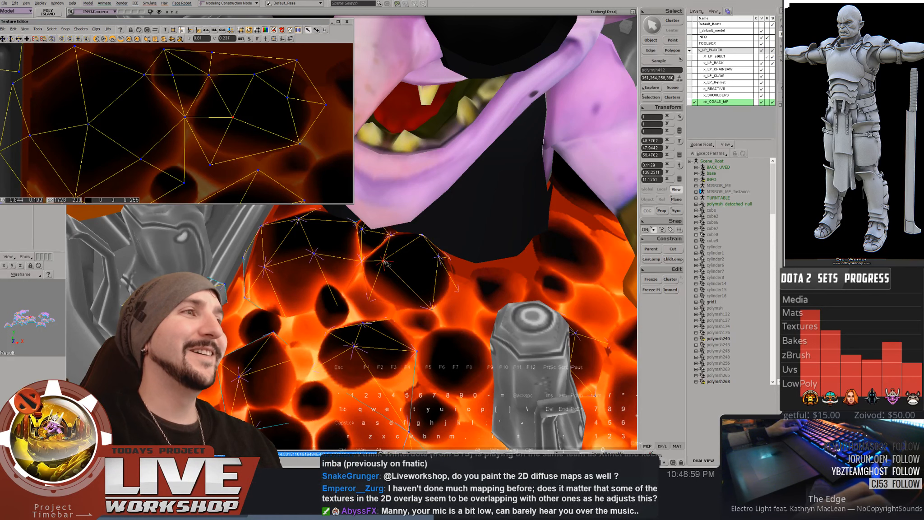
{"action": "left_click_drag", "start_coordinate": [256, 125], "coordinate": [227, 129]}
Reposition individual mesh points along the top of the coals below the character's chin
{"action": "mouse_move", "coordinate": [446, 248]}
{"action": "right_mouse_down"}
{"action": "mouse_move", "coordinate": [453, 266]}
{"action": "mouse_move", "coordinate": [405, 254]}
{"action": "mouse_move", "coordinate": [433, 253]}
{"action": "right_mouse_up"}
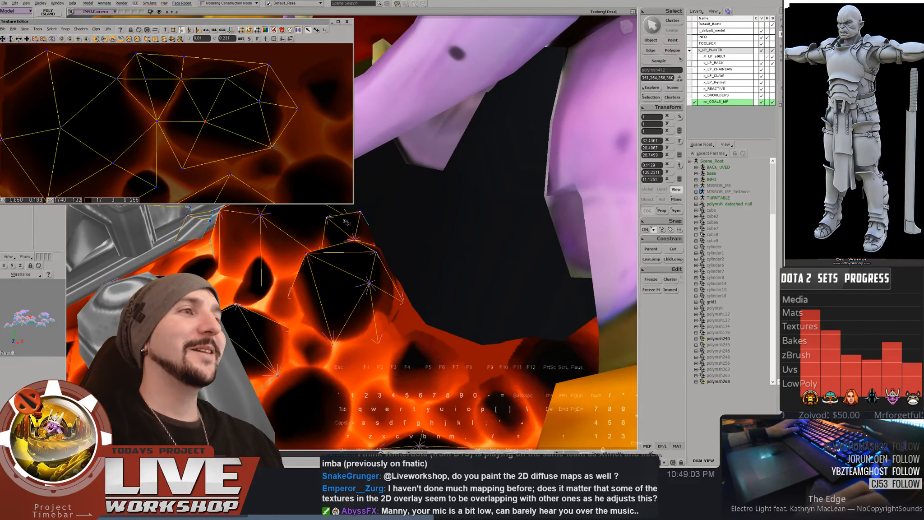
{"action": "key", "text": "t"}
{"action": "left_click", "coordinate": [366, 286]}
{"action": "right_click_drag", "start_coordinate": [367, 286], "coordinate": [332, 276]}
{"action": "key", "text": "a"}
{"action": "left_click_drag", "start_coordinate": [331, 271], "coordinate": [324, 278]}
{"action": "key", "text": "space"}
{"action": "right_click_drag", "start_coordinate": [325, 278], "coordinate": [408, 230]}
{"action": "key", "text": "v"}
{"action": "left_click", "coordinate": [381, 230]}
{"action": "left_click_drag", "start_coordinate": [382, 231], "coordinate": [387, 240]}
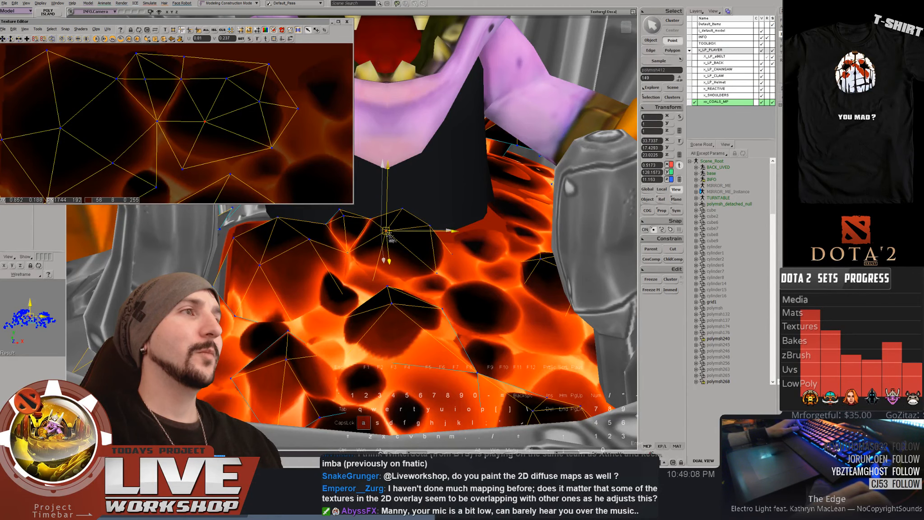
{"action": "right_click_drag", "start_coordinate": [415, 242], "coordinate": [402, 219]}
{"action": "left_click", "coordinate": [361, 228]}
{"action": "key", "text": "a"}
Return to object selection on the coal mesh and save the scene
{"action": "scroll", "coordinate": [401, 219], "scroll_direction": "down", "scroll_amount": 5}
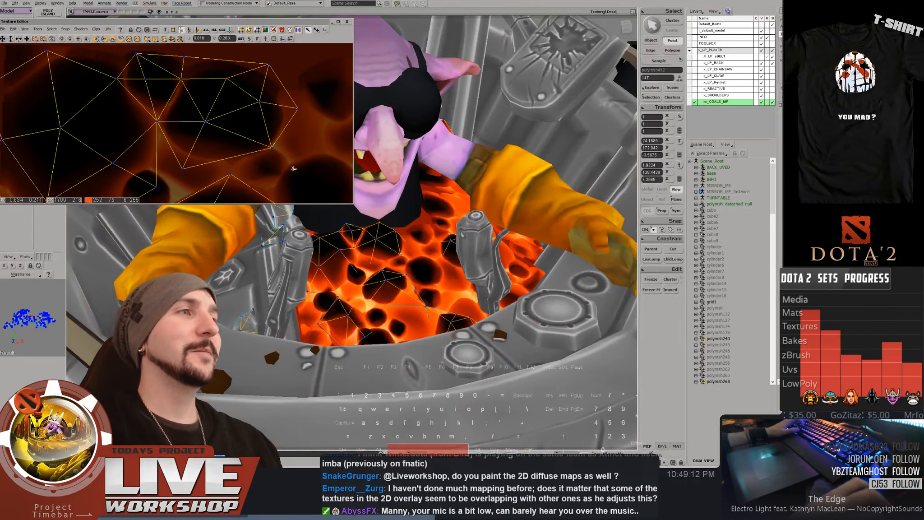
{"action": "scroll", "coordinate": [479, 127], "scroll_direction": "down", "scroll_amount": 5}
{"action": "key", "text": "space"}
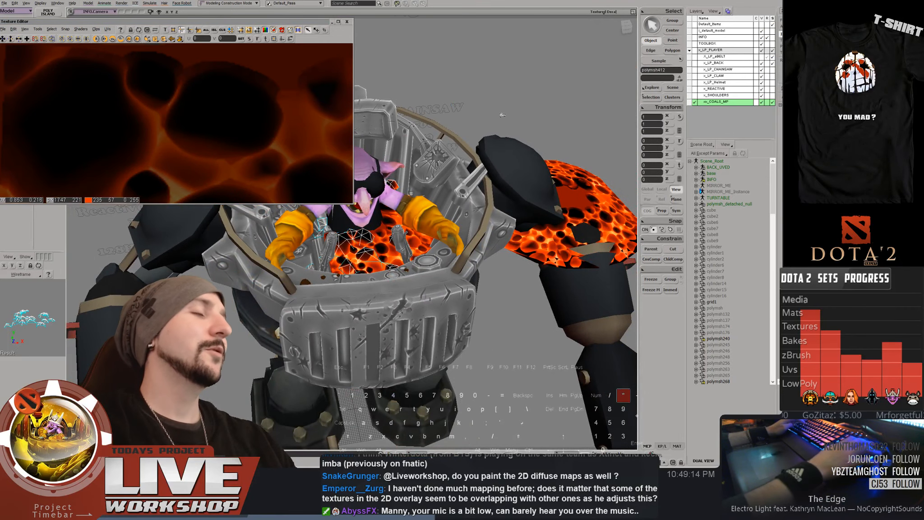
{"action": "key", "text": "ctrl+s"}
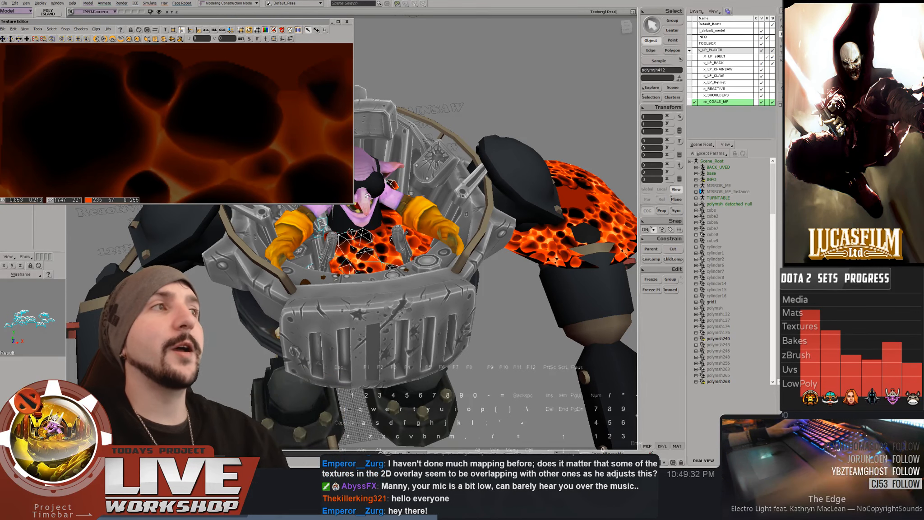
Deselect the coals and examine the lava in the cockpit and on the shoulder from several angles
{"action": "left_click", "coordinate": [495, 93]}
{"action": "scroll", "coordinate": [495, 93], "scroll_direction": "down", "scroll_amount": 3}
{"action": "right_click_drag", "start_coordinate": [396, 81], "coordinate": [434, 189]}
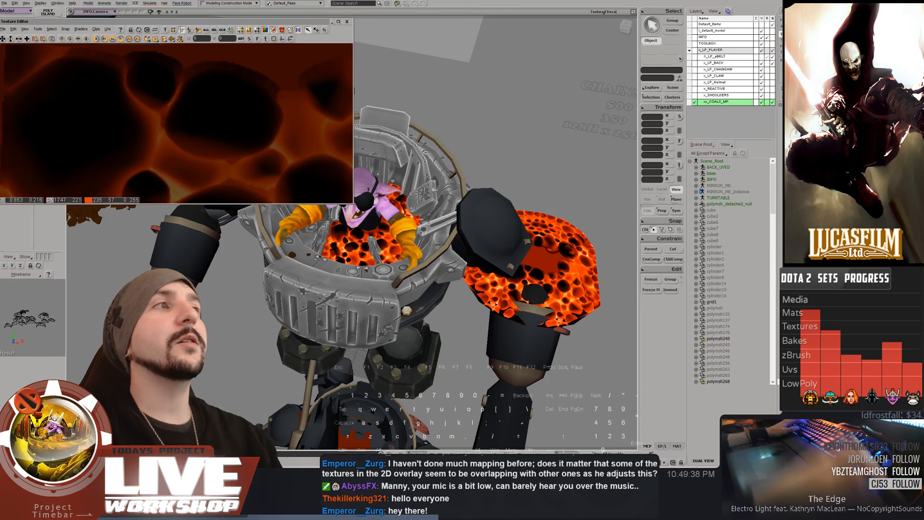
{"action": "right_click_drag", "start_coordinate": [434, 190], "coordinate": [414, 225]}
{"action": "key", "text": "space"}
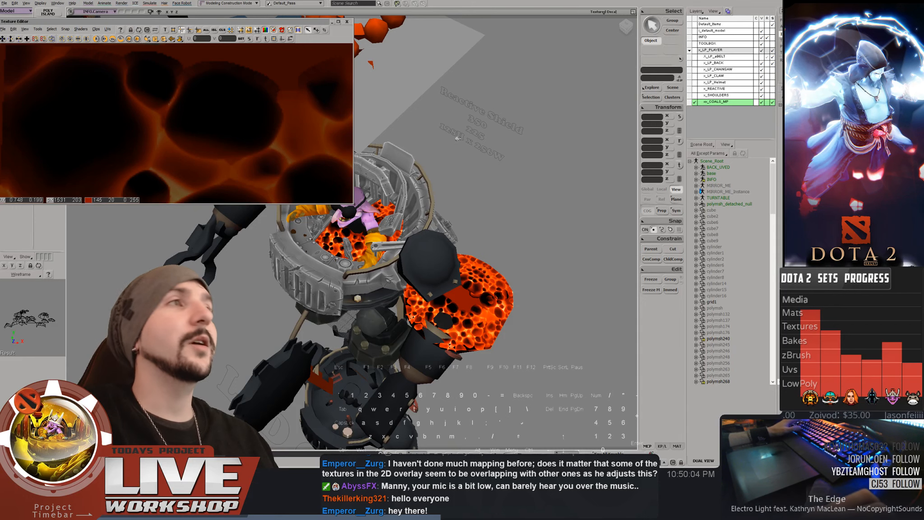
{"action": "right_click_drag", "start_coordinate": [457, 139], "coordinate": [498, 171]}
{"action": "key", "text": "space"}
Select the detached lava mesh on the shoulder and move it clear of the character to about -202 on X
{"action": "left_click", "coordinate": [505, 236]}
{"action": "scroll", "coordinate": [504, 239], "scroll_direction": "down", "scroll_amount": 5}
{"action": "key", "text": "a"}
{"action": "left_click_drag", "start_coordinate": [537, 222], "coordinate": [249, 188]}
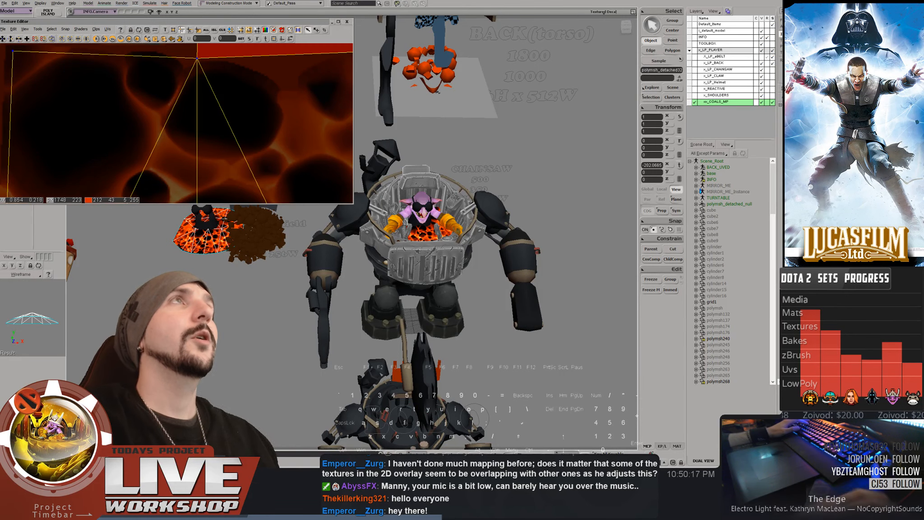
{"action": "right_click_drag", "start_coordinate": [541, 109], "coordinate": [528, 135]}
{"action": "middle_click_drag", "start_coordinate": [528, 136], "coordinate": [489, 174]}
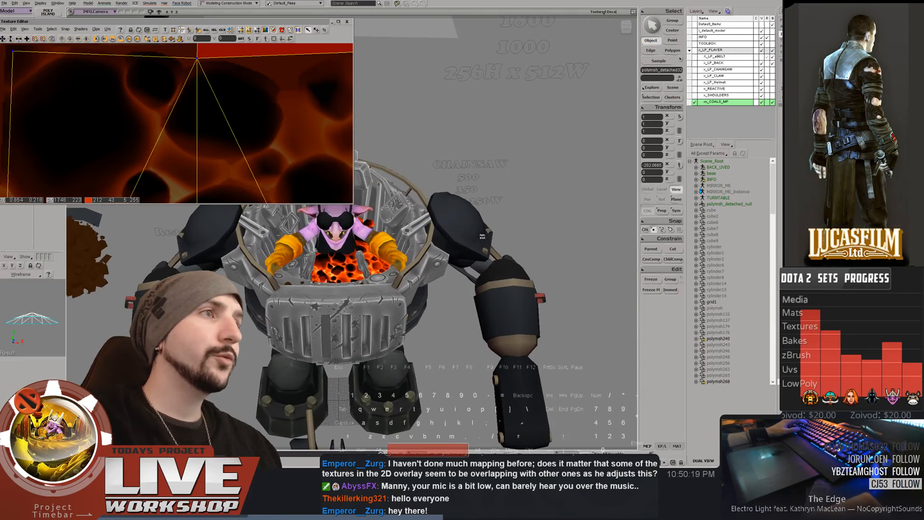
{"action": "right_click_drag", "start_coordinate": [490, 174], "coordinate": [454, 206]}
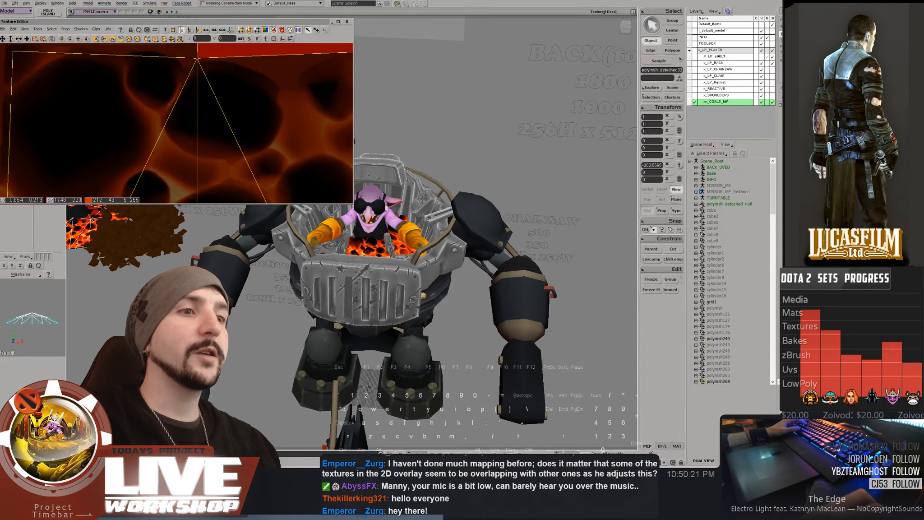
Switch to the boiler back texture document in Photoshop and activate the Paint Bucket tool
{"action": "key", "text": "alt+Tab"}
{"action": "key", "text": "ctrl+minus"}
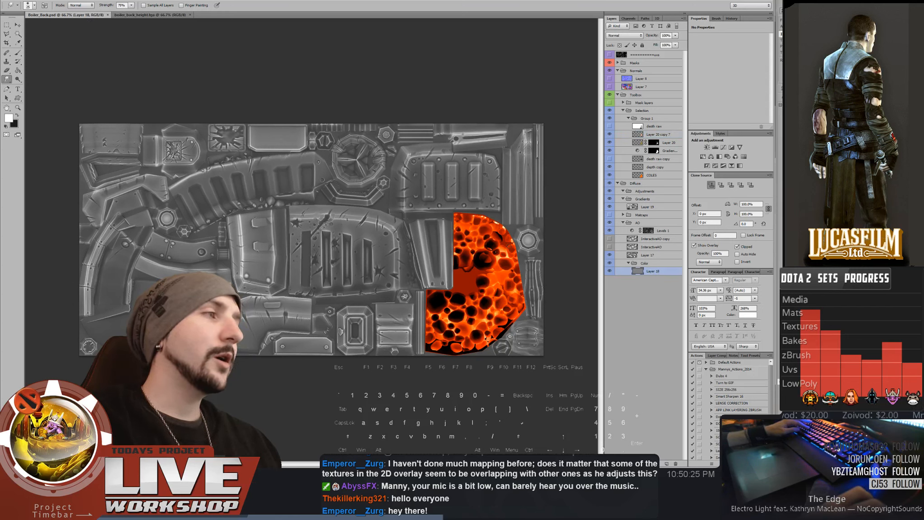
{"action": "key", "text": "g"}
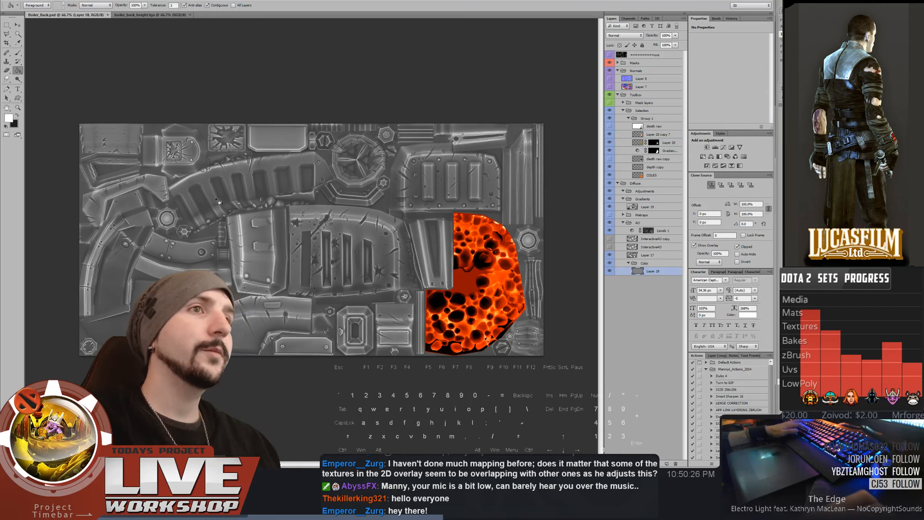
{"action": "left_click", "coordinate": [9, 118]}
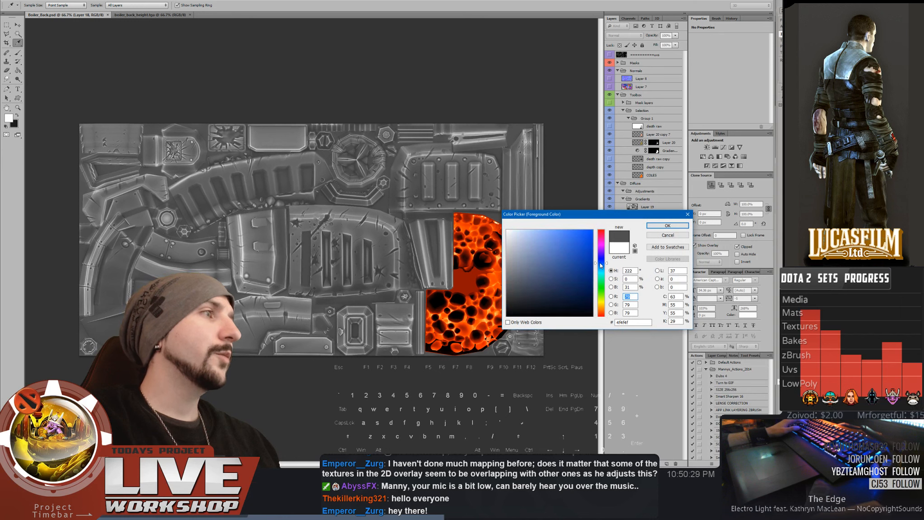
{"action": "left_click_drag", "start_coordinate": [601, 265], "coordinate": [601, 259]}
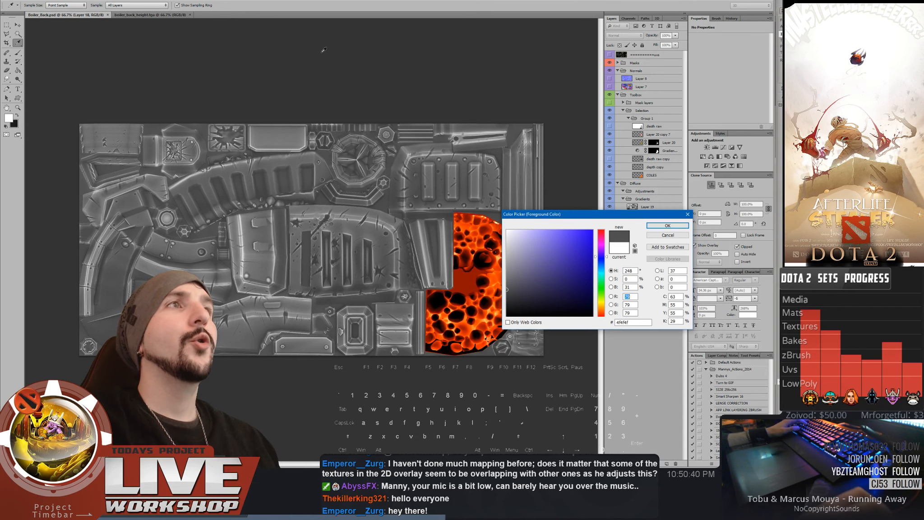
{"action": "left_click", "coordinate": [667, 235]}
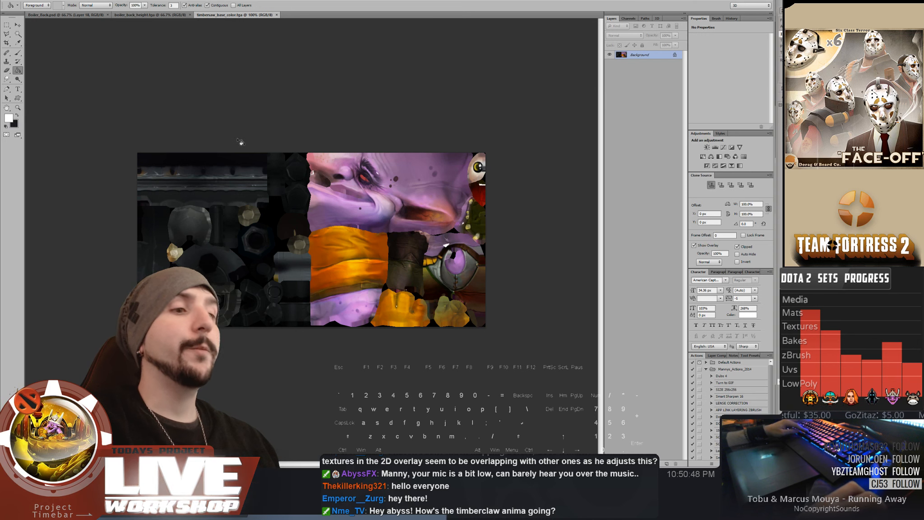
Sample a dark metal colour from the mech parts in timbersaw_base_color.tga as the foreground colour
{"action": "key", "text": "ctrl+plus"}
{"action": "left_click_drag", "start_coordinate": [219, 206], "coordinate": [355, 215]}
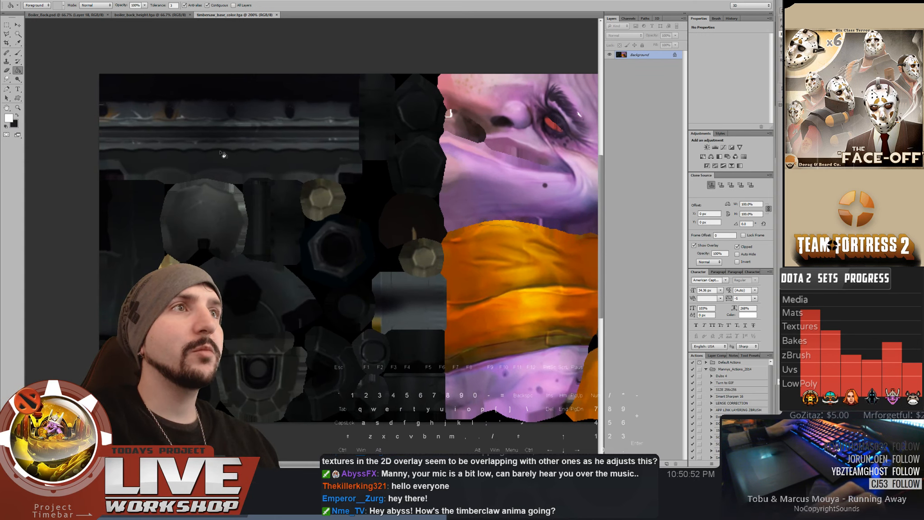
{"action": "key", "text": "alt"}
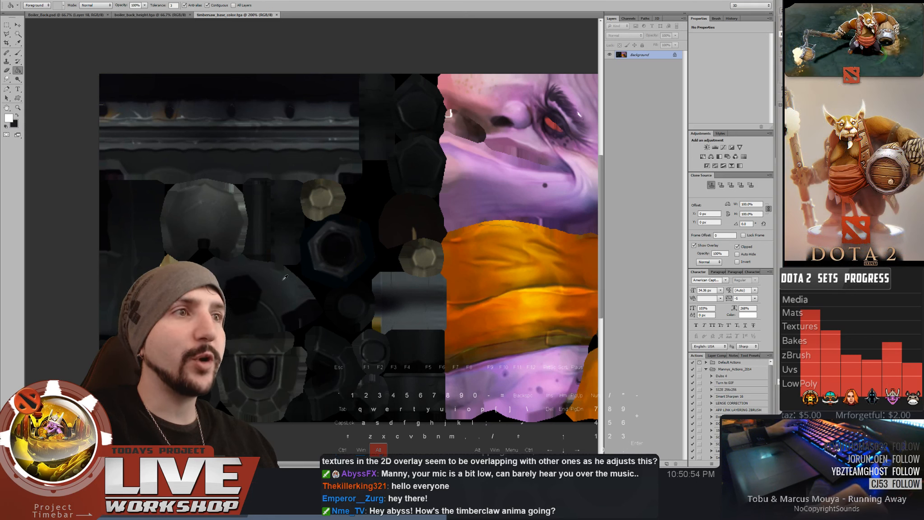
{"action": "left_click_drag", "start_coordinate": [287, 289], "coordinate": [286, 294], "text": "alt"}
Close the boiler back height image and return to the layered boiler back texture document
{"action": "left_click", "coordinate": [148, 16]}
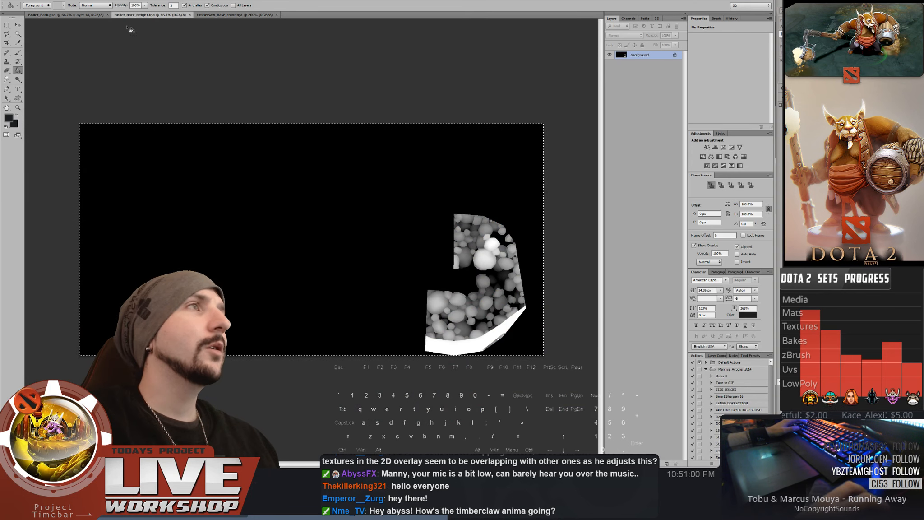
{"action": "left_click", "coordinate": [78, 16]}
{"action": "left_click", "coordinate": [190, 15]}
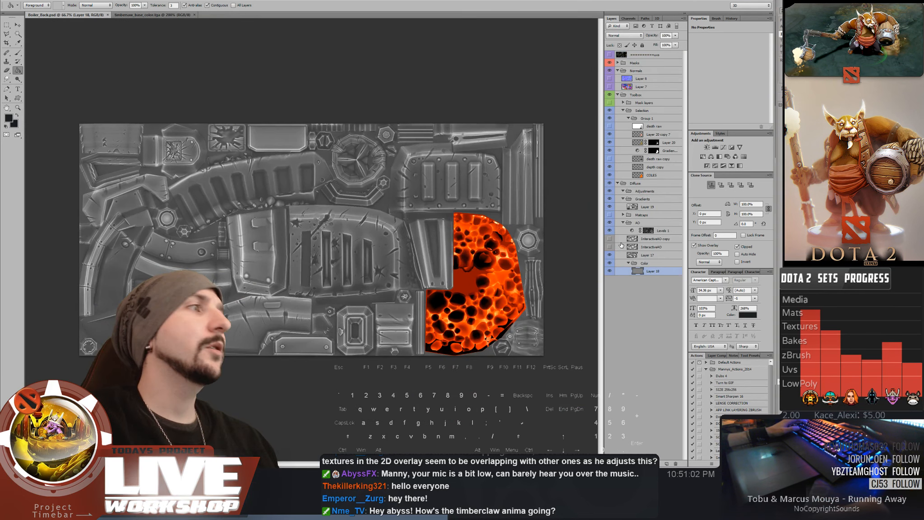
Fill the base colour Layer 18 with the sampled dark colour and compare the texture with Levels 1 shown and hidden
{"action": "left_click", "coordinate": [291, 239]}
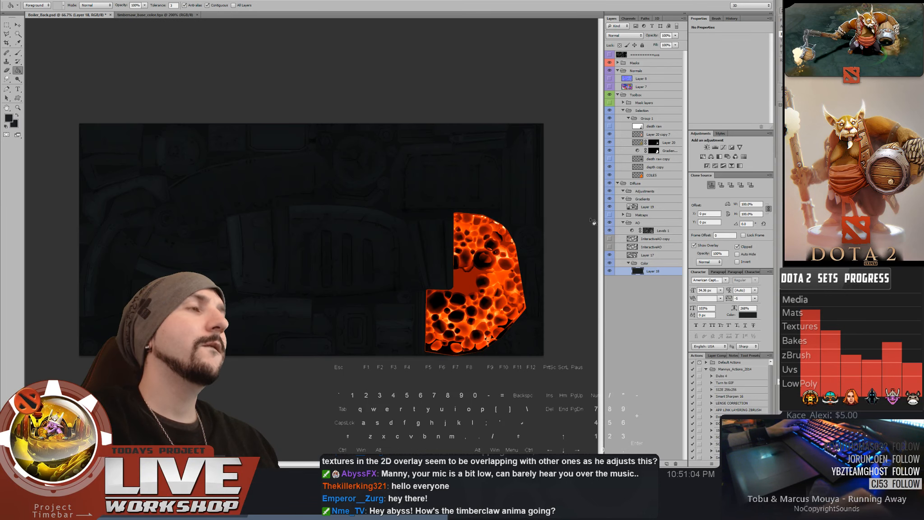
{"action": "left_click", "coordinate": [609, 255]}
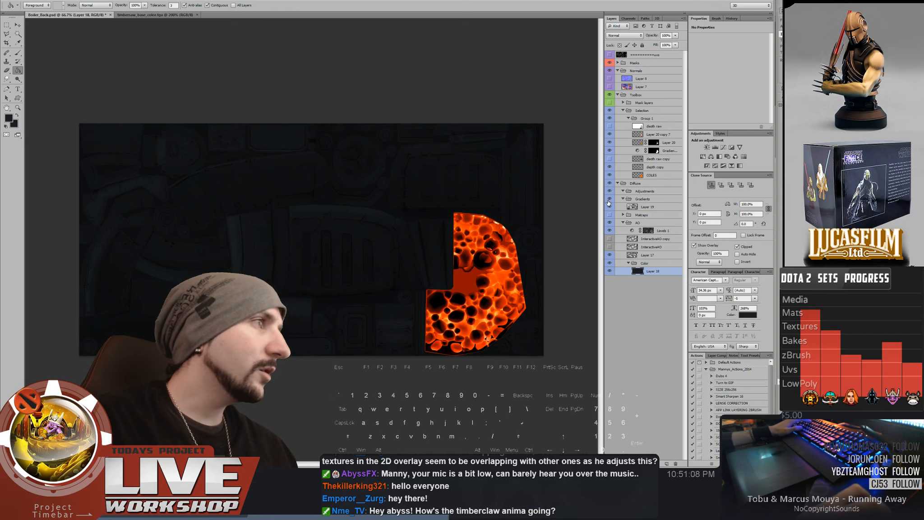
{"action": "left_click", "coordinate": [609, 231]}
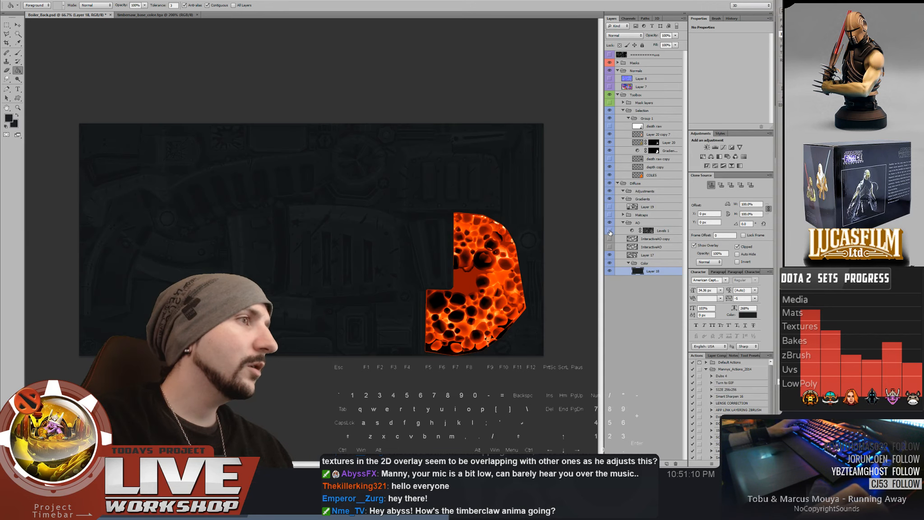
{"action": "left_click", "coordinate": [609, 232]}
{"action": "left_click", "coordinate": [610, 232]}
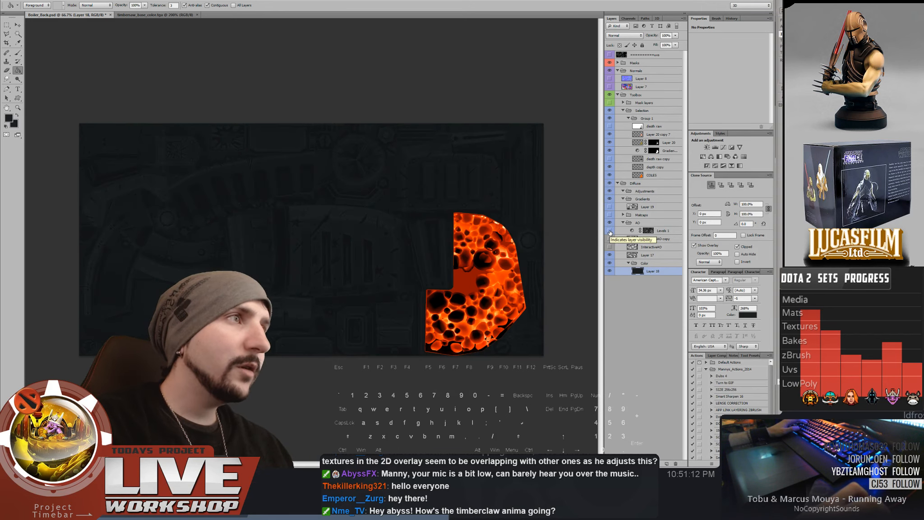
{"action": "left_click", "coordinate": [609, 232]}
{"action": "left_click", "coordinate": [610, 232]}
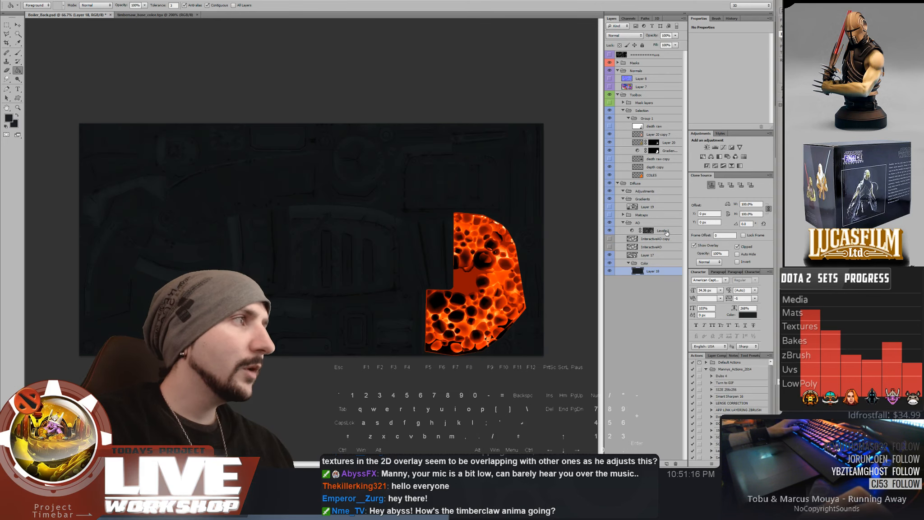
Inspect the layer mask of the Levels 1 adjustment and undo the dark fill on the base colour layer
{"action": "left_click", "coordinate": [630, 231]}
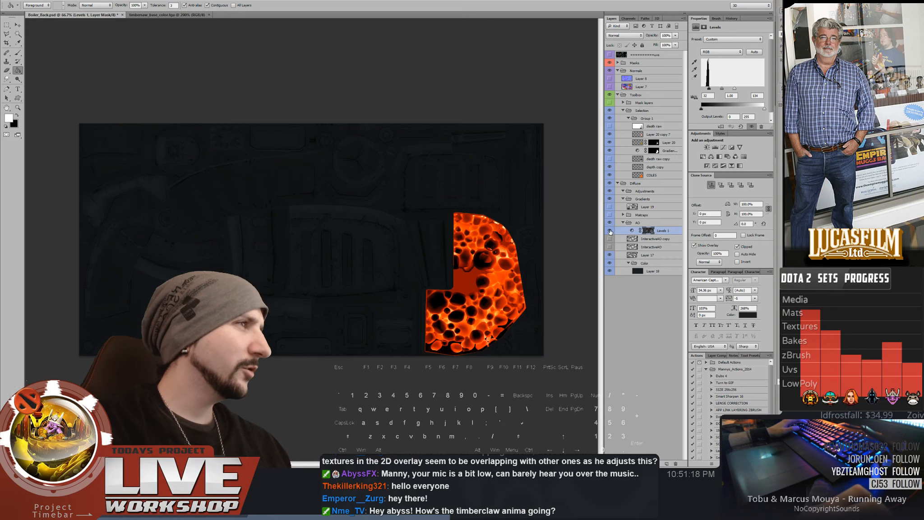
{"action": "left_click", "coordinate": [648, 231], "text": "alt"}
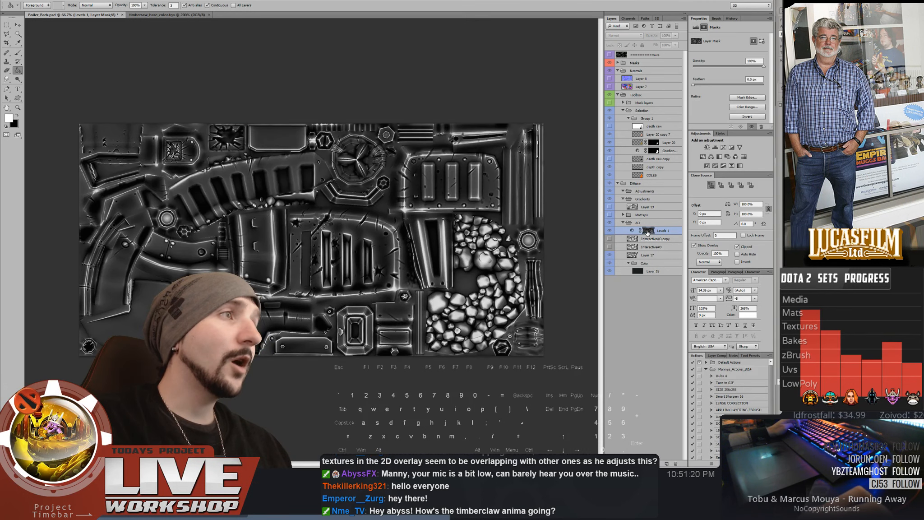
{"action": "key", "text": "ctrl+z"}
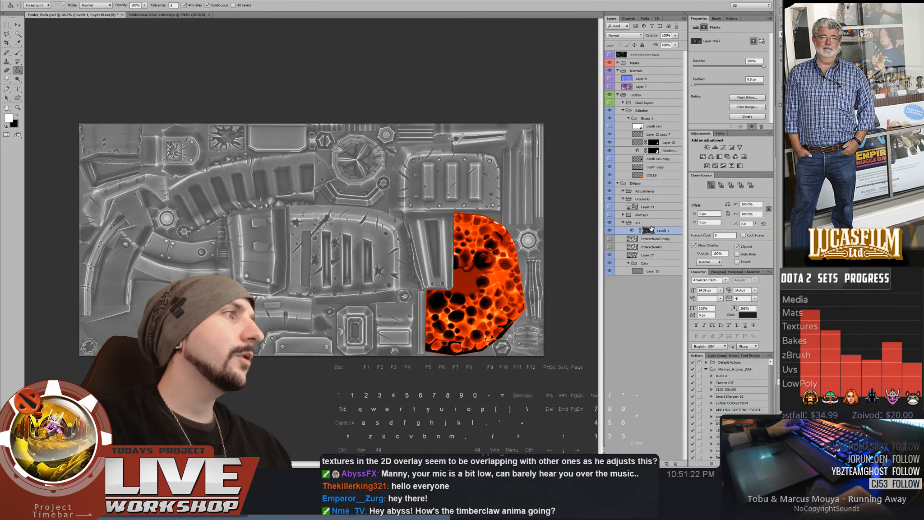
Hide the Levels 1 adjustment, then select Layer 17 and toggle its visibility to check its shading on the metal parts
{"action": "left_click", "coordinate": [610, 231]}
{"action": "left_click", "coordinate": [609, 256]}
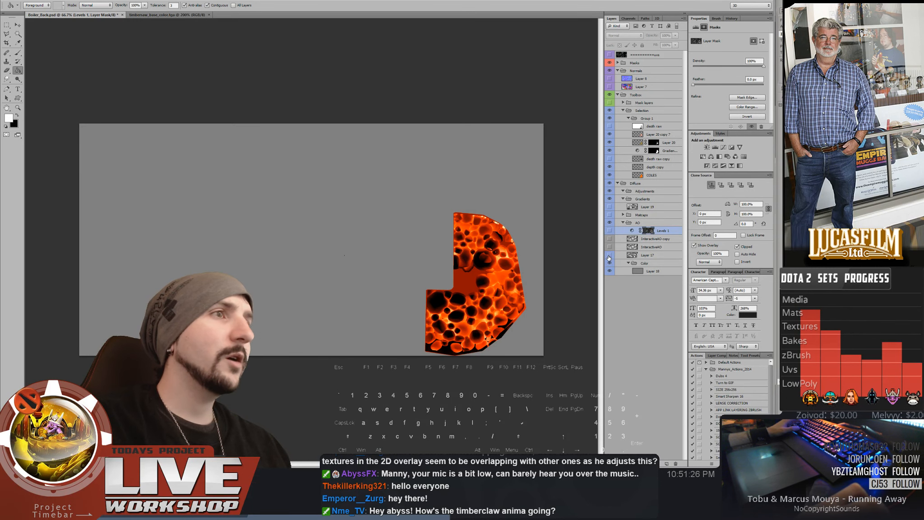
{"action": "left_click", "coordinate": [609, 256]}
{"action": "left_click", "coordinate": [651, 257]}
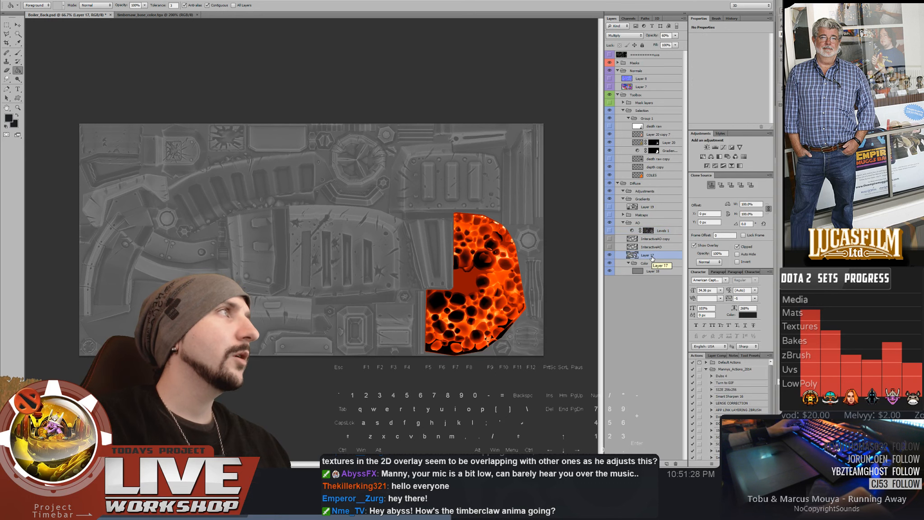
{"action": "left_click", "coordinate": [609, 255]}
{"action": "left_click", "coordinate": [609, 256]}
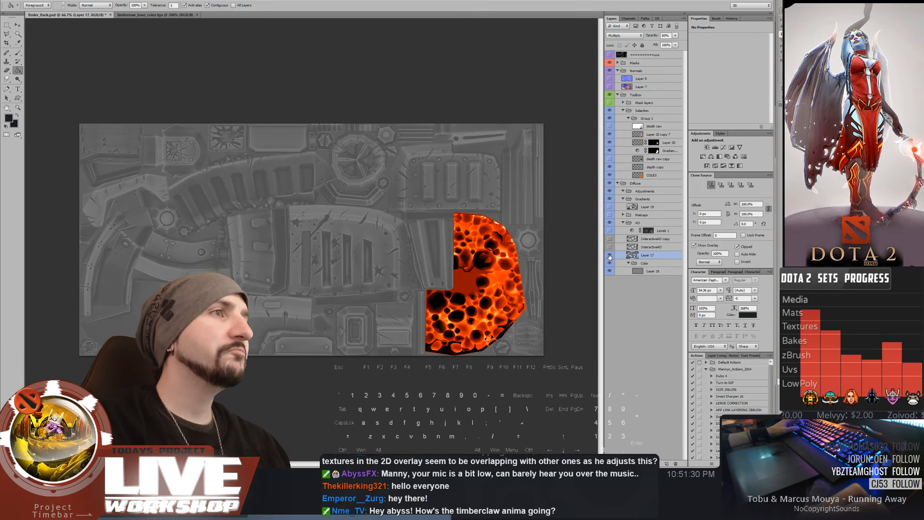
{"action": "left_click", "coordinate": [609, 175]}
{"action": "left_click", "coordinate": [609, 176]}
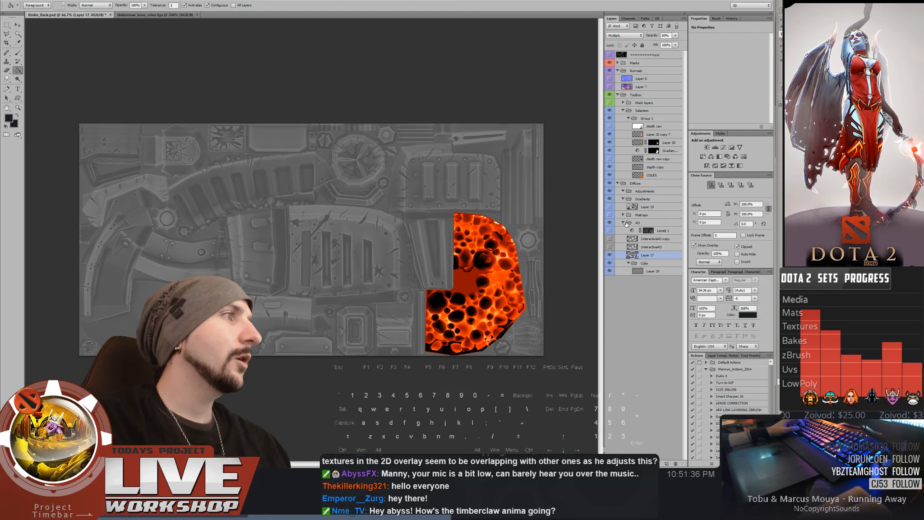
Show Layer 9 in the Matcaps group and set its blending mode to Overlay
{"action": "left_click", "coordinate": [624, 214]}
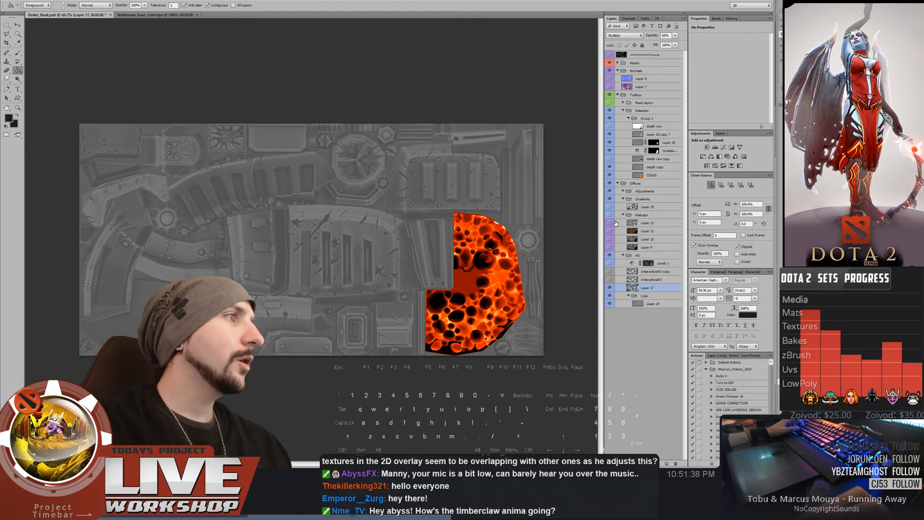
{"action": "left_click", "coordinate": [610, 248]}
{"action": "left_click", "coordinate": [623, 35]}
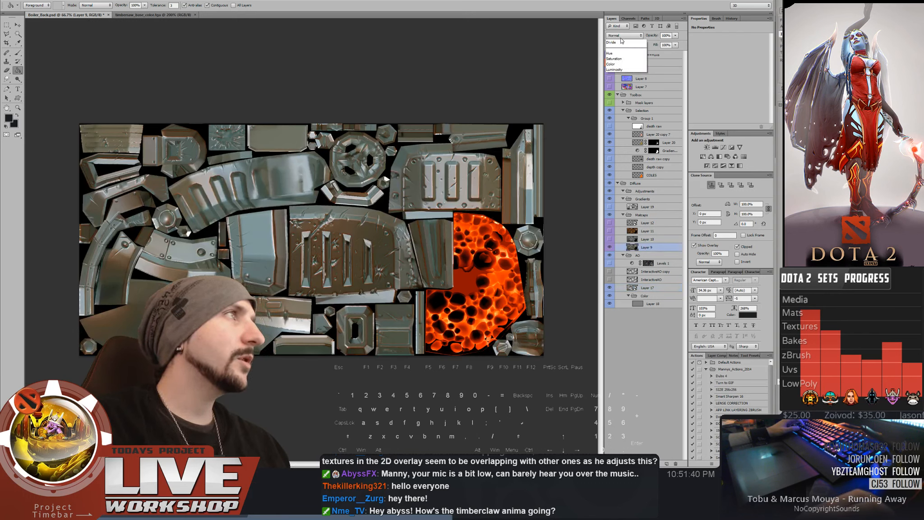
{"action": "left_click", "coordinate": [625, 129]}
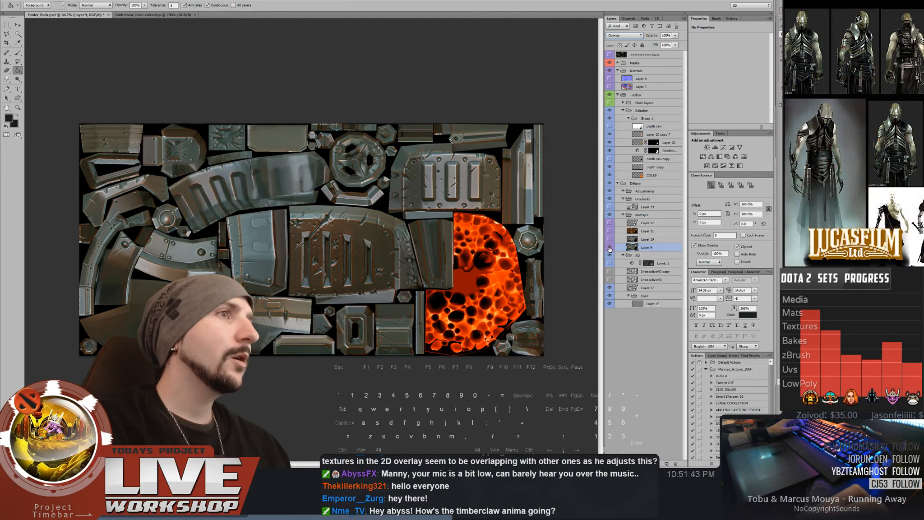
{"action": "left_click", "coordinate": [676, 36]}
{"action": "mouse_move", "coordinate": [676, 42]}
{"action": "left_mouse_down"}
{"action": "mouse_move", "coordinate": [664, 45]}
{"action": "mouse_move", "coordinate": [677, 44]}
{"action": "left_mouse_up"}
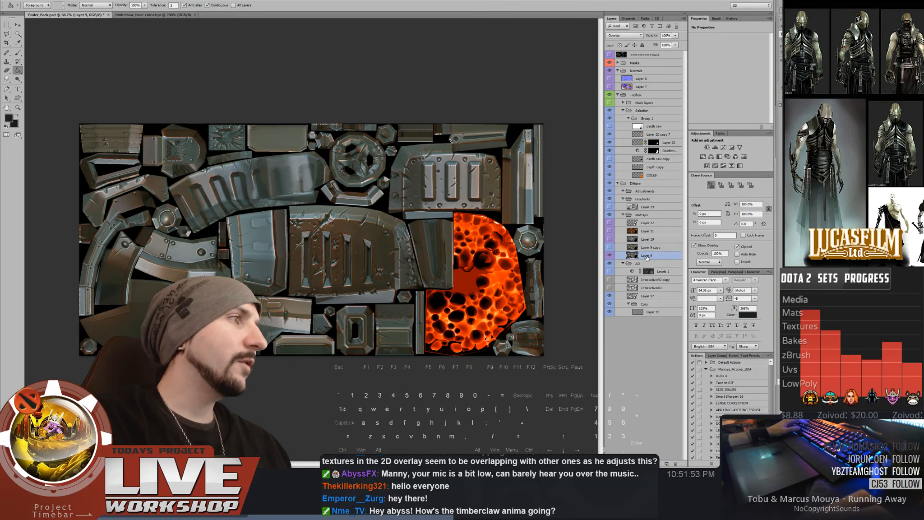
Label the Matcaps group green and hide it
{"action": "right_click", "coordinate": [609, 215]}
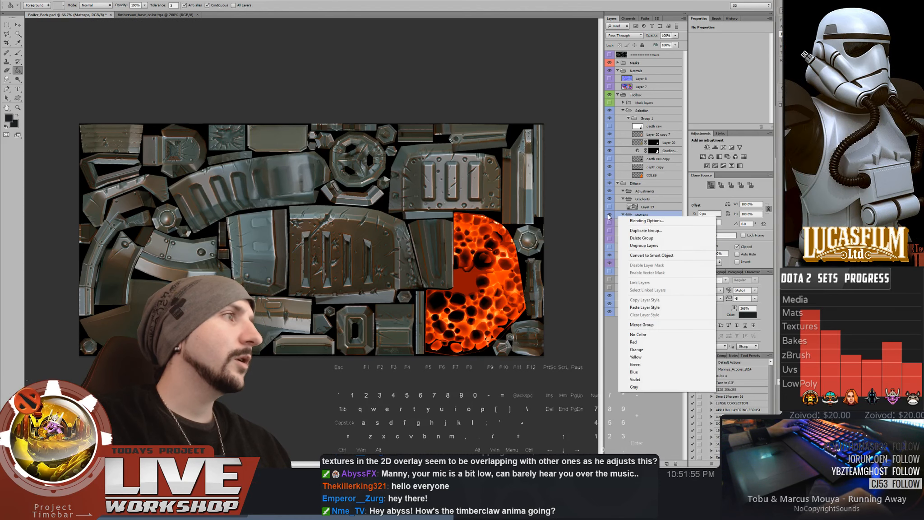
{"action": "left_click", "coordinate": [625, 266]}
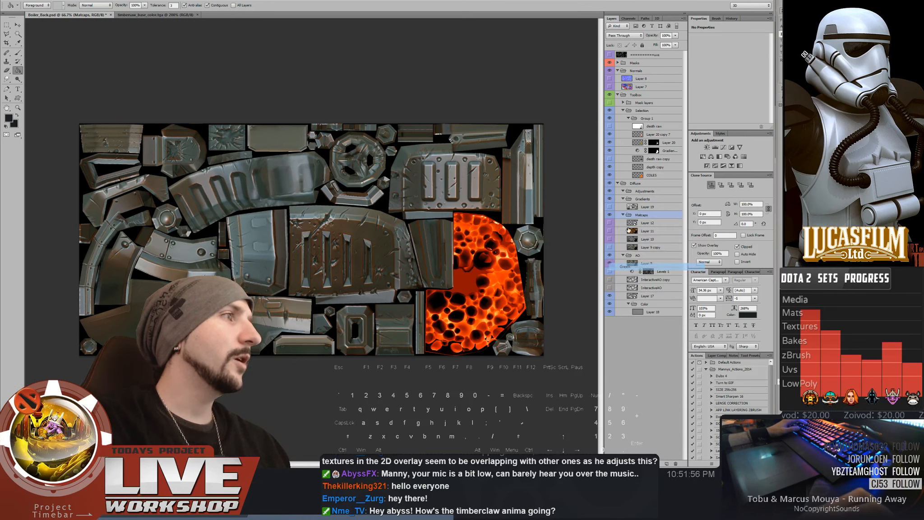
{"action": "left_click", "coordinate": [609, 215]}
Rename the matcap layer in the AO group as LIGHTING
{"action": "double_click", "coordinate": [647, 230]}
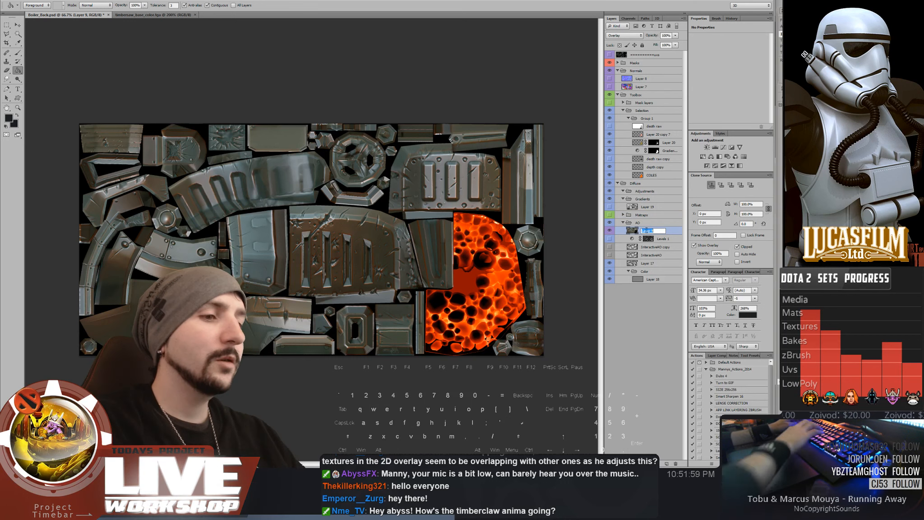
{"action": "type", "text": "LIGHTING"}
{"action": "key", "text": "Return"}
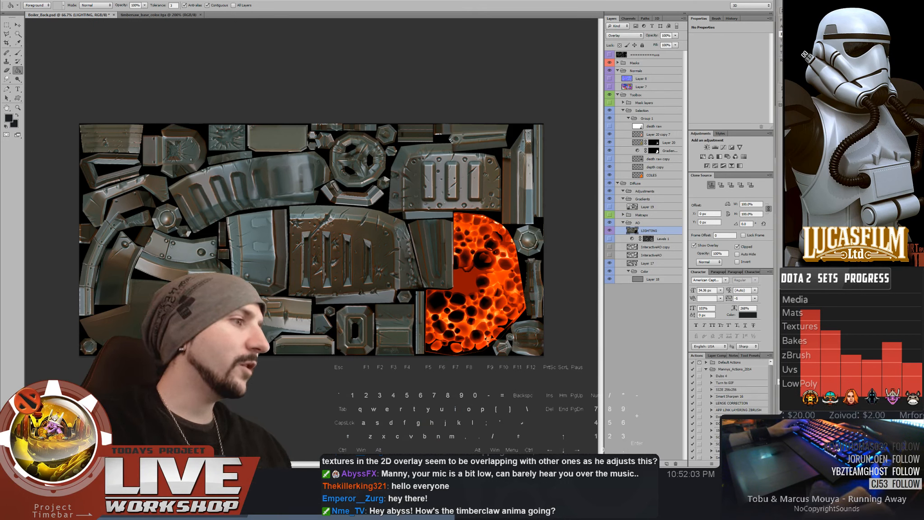
Add a Color Balance adjustment layer above LIGHTING and clip it to that layer
{"action": "left_click", "coordinate": [648, 464]}
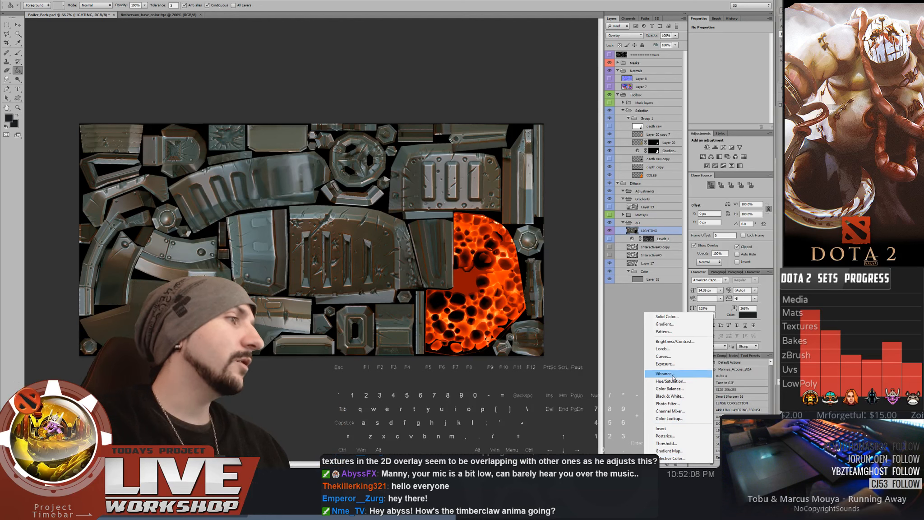
{"action": "left_click", "coordinate": [671, 389]}
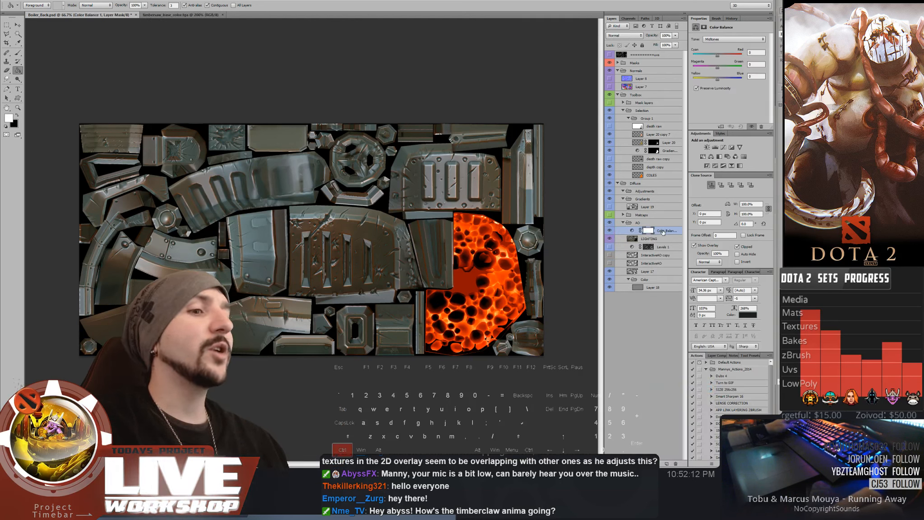
{"action": "key", "text": "ctrl+alt+g"}
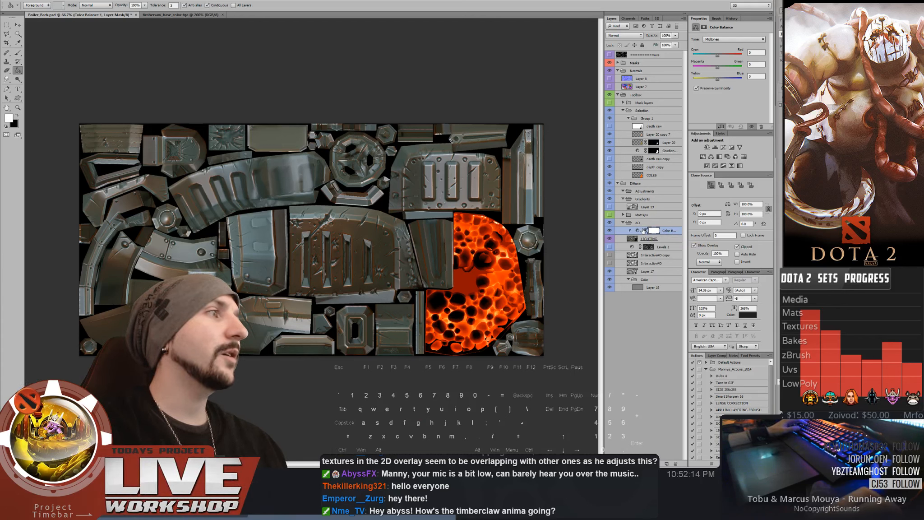
{"action": "left_click", "coordinate": [637, 231]}
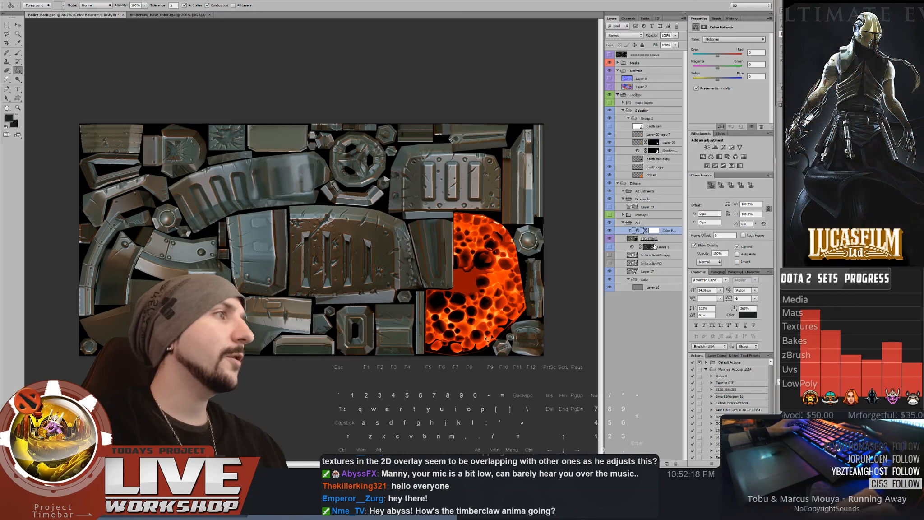
Set the Color Balance shadows to -17 on Cyan/Red and +18 on Yellow/Blue
{"action": "left_click", "coordinate": [727, 40]}
{"action": "left_click", "coordinate": [718, 45]}
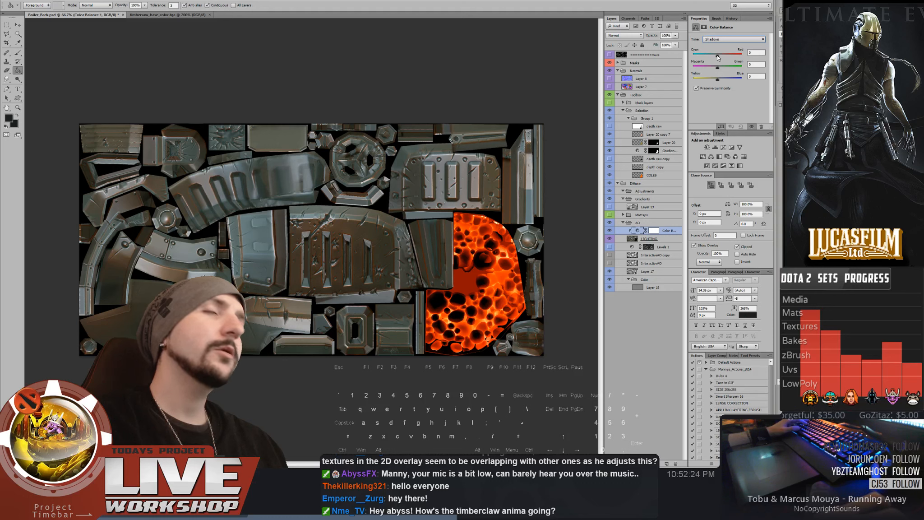
{"action": "left_click_drag", "start_coordinate": [717, 55], "coordinate": [721, 78]}
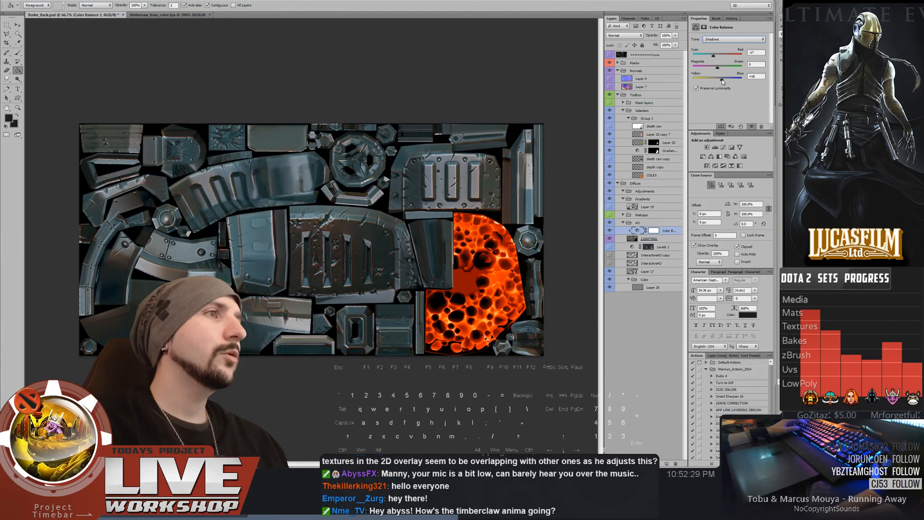
Set the Color Balance highlights to +48 on Cyan/Red, +4 on Magenta/Green and -12 on Yellow/Blue
{"action": "left_click", "coordinate": [718, 39]}
{"action": "left_click", "coordinate": [720, 58]}
{"action": "left_click_drag", "start_coordinate": [717, 55], "coordinate": [720, 54]}
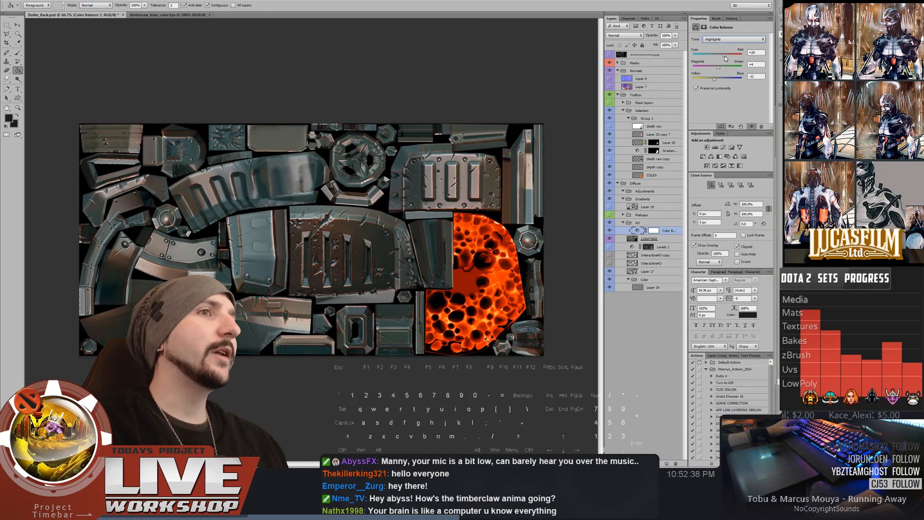
{"action": "left_click_drag", "start_coordinate": [727, 56], "coordinate": [732, 59]}
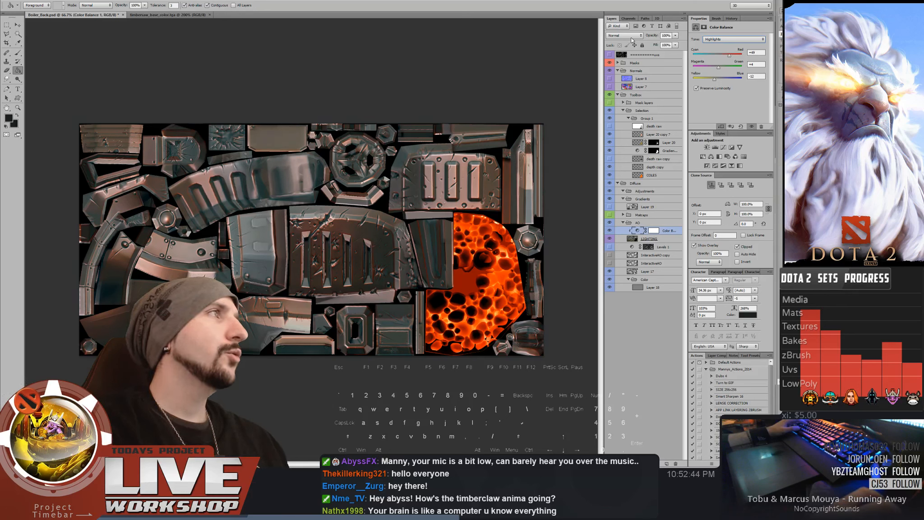
Set the Color Balance midtones to +18 on Cyan/Red for a warmer metal tone
{"action": "left_click", "coordinate": [631, 37]}
{"action": "left_click", "coordinate": [722, 39]}
{"action": "left_click", "coordinate": [724, 40]}
{"action": "left_click", "coordinate": [724, 50]}
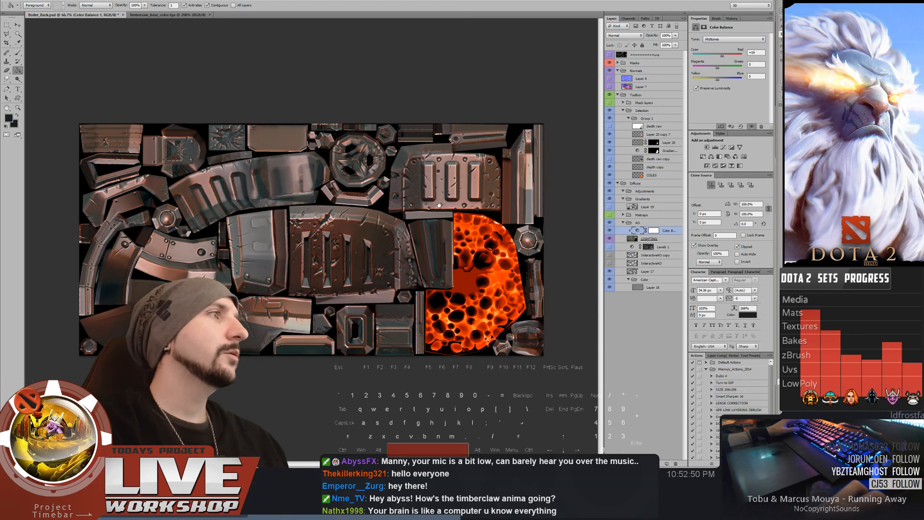
Add a Levels adjustment clipped above the Color Balance, with output levels 15 and 160 and slightly darker midtones
{"action": "left_click", "coordinate": [648, 464]}
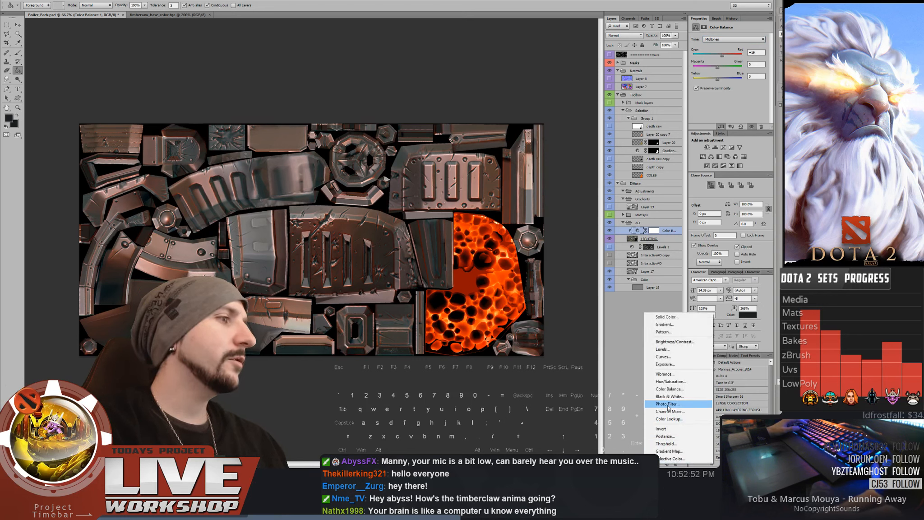
{"action": "left_click", "coordinate": [666, 349]}
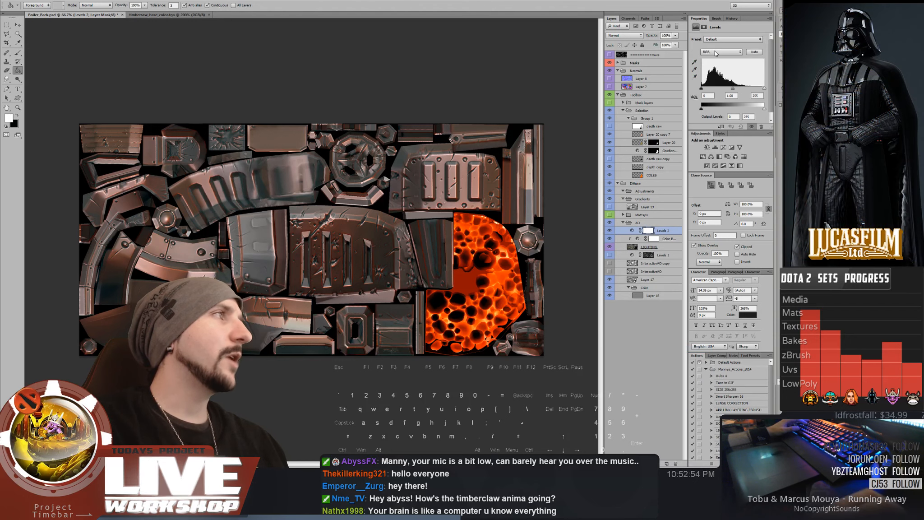
{"action": "key", "text": "ctrl+alt+g"}
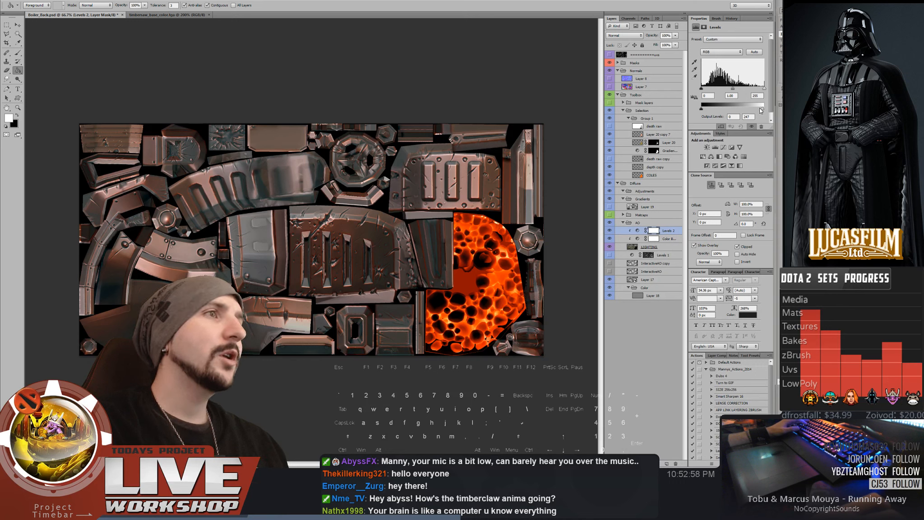
{"action": "left_click_drag", "start_coordinate": [761, 110], "coordinate": [746, 111]}
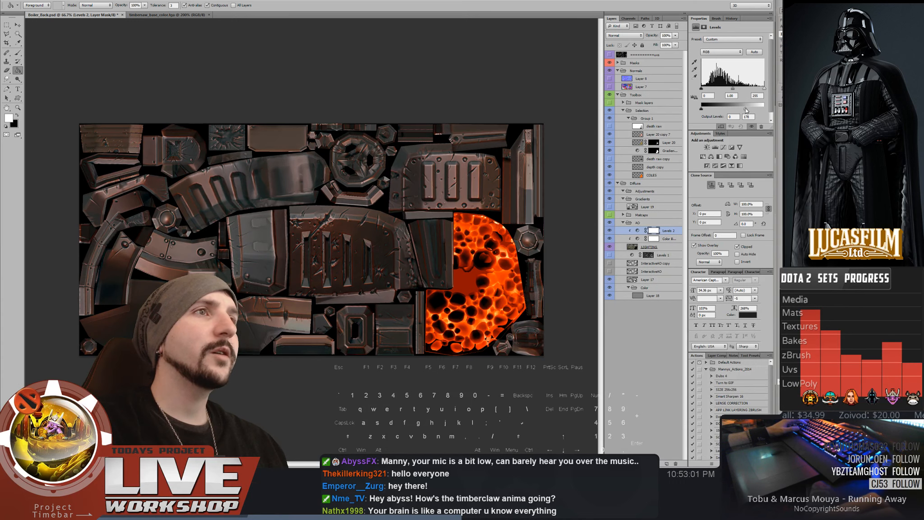
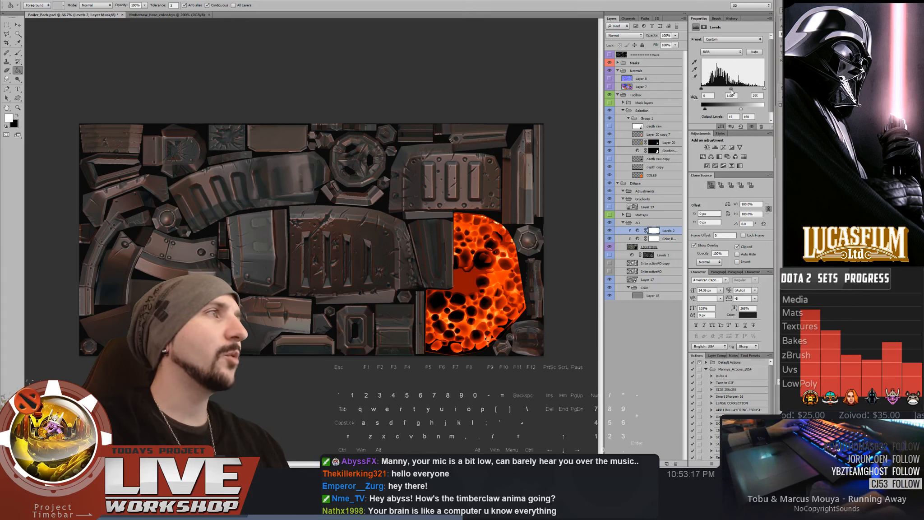
{"action": "left_click_drag", "start_coordinate": [730, 91], "coordinate": [734, 91]}
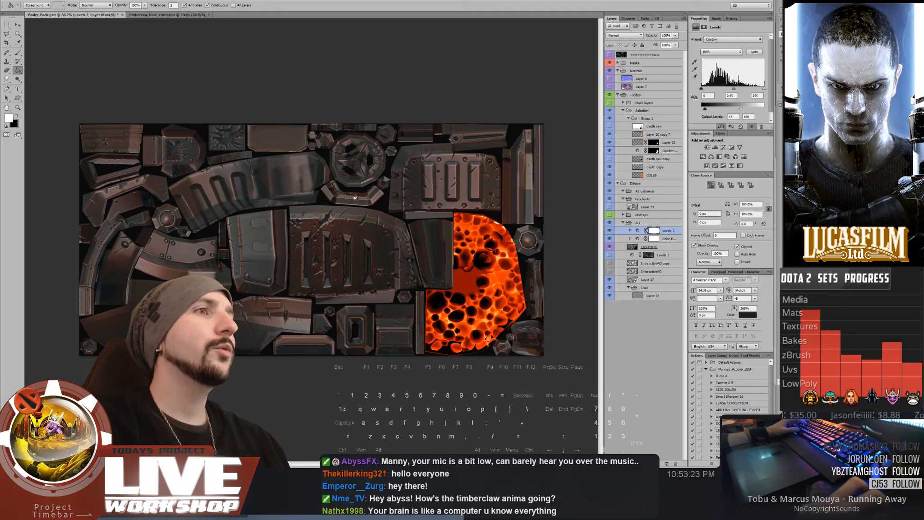
Switch to Softimage and examine the updated metal texture on the boiler's front, sides and inner back wall
{"action": "key", "text": "alt+Tab"}
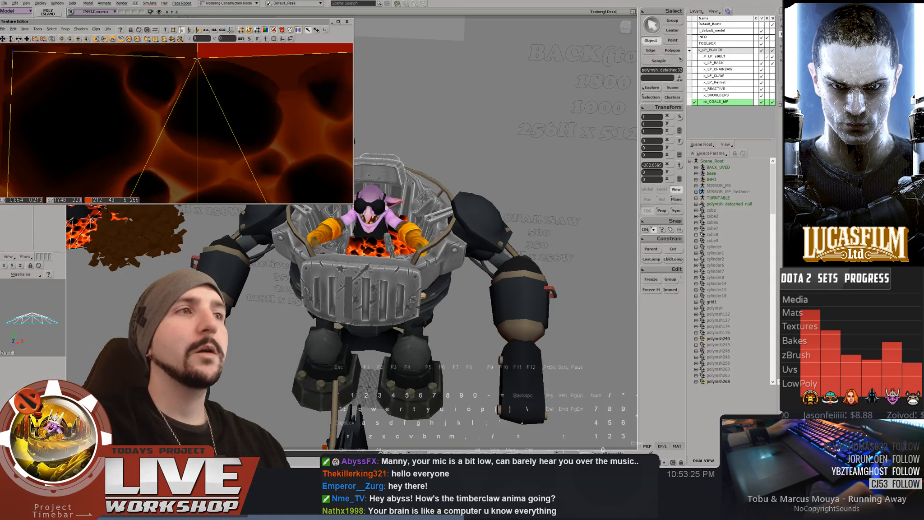
{"action": "right_click_drag", "start_coordinate": [468, 174], "coordinate": [503, 149]}
{"action": "key", "text": "space"}
{"action": "left_click", "coordinate": [347, 22]}
{"action": "right_click_drag", "start_coordinate": [392, 119], "coordinate": [416, 130]}
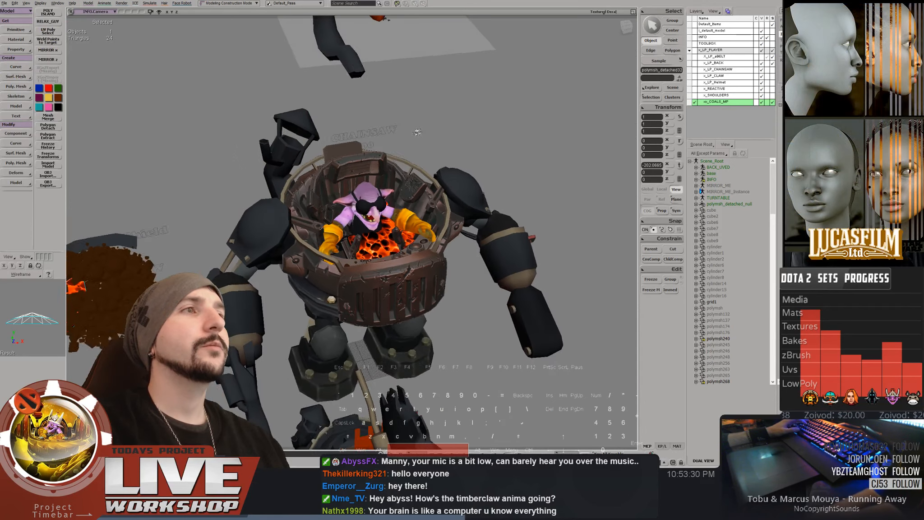
{"action": "middle_click_drag", "start_coordinate": [417, 130], "coordinate": [460, 132]}
{"action": "right_click_drag", "start_coordinate": [461, 132], "coordinate": [470, 133]}
{"action": "middle_click_drag", "start_coordinate": [471, 134], "coordinate": [433, 131]}
{"action": "right_click_drag", "start_coordinate": [433, 132], "coordinate": [361, 152]}
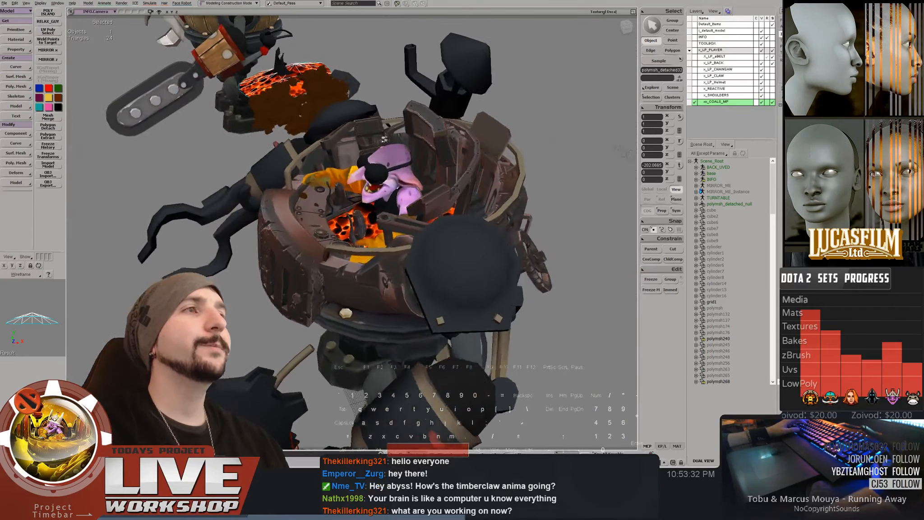
{"action": "middle_click_drag", "start_coordinate": [361, 151], "coordinate": [393, 152]}
{"action": "right_click_drag", "start_coordinate": [392, 153], "coordinate": [356, 180]}
{"action": "middle_click_drag", "start_coordinate": [357, 181], "coordinate": [361, 193]}
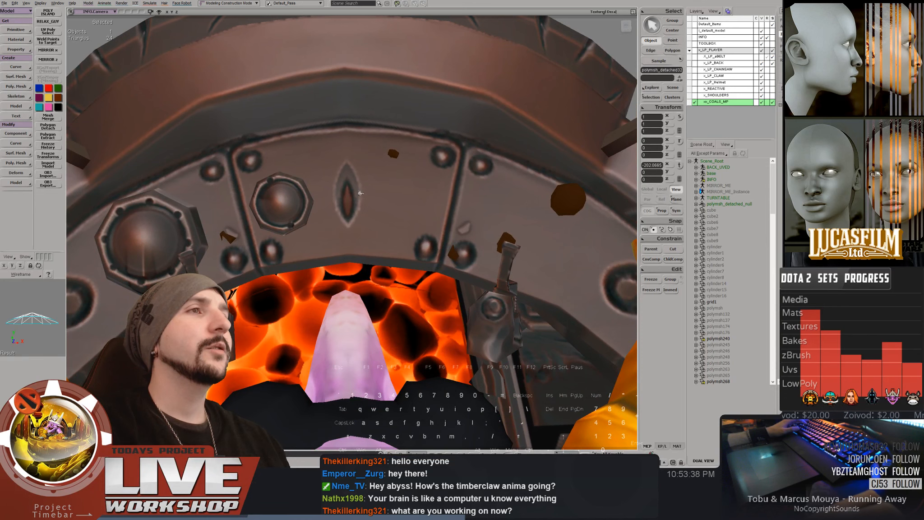
{"action": "right_click_drag", "start_coordinate": [364, 193], "coordinate": [307, 187]}
Try to move the two round gauges across the boiler's inner back panel
{"action": "left_click", "coordinate": [334, 148]}
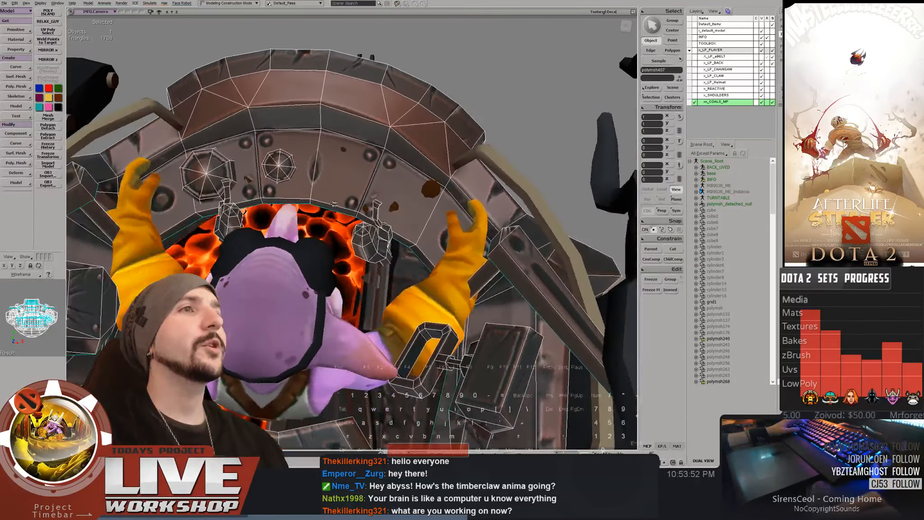
{"action": "key", "text": "t"}
{"action": "key", "text": "u"}
{"action": "left_click", "coordinate": [206, 175], "text": "shift"}
{"action": "left_click", "coordinate": [271, 172], "text": "shift"}
{"action": "key", "text": "v"}
{"action": "left_click_drag", "start_coordinate": [270, 169], "coordinate": [455, 193]}
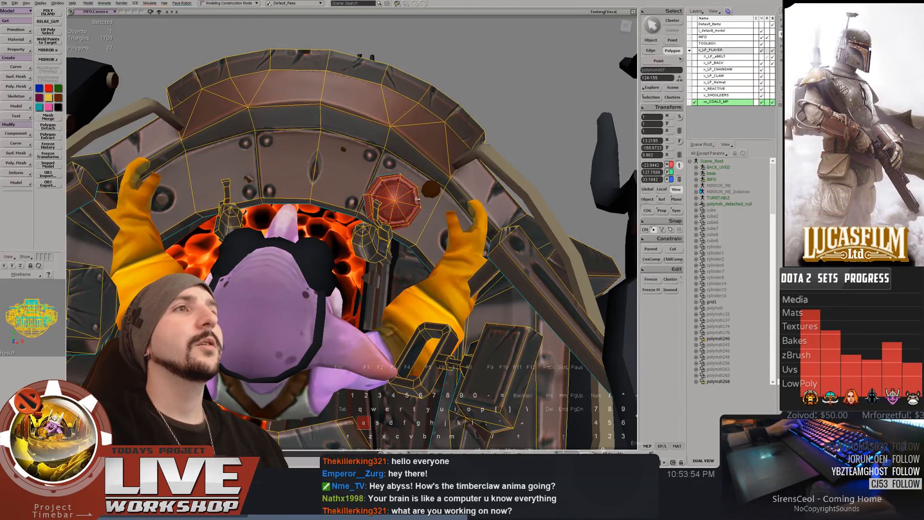
{"action": "key", "text": "space"}
{"action": "key", "text": "ctrl+z"}
{"action": "key", "text": "space"}
{"action": "left_click", "coordinate": [472, 123]}
Switch to the ZBrush sculpt and examine how the gauges are placed along the boiler's inner back panel
{"action": "right_click_drag", "start_coordinate": [471, 123], "coordinate": [423, 118]}
{"action": "scroll", "coordinate": [422, 118], "scroll_direction": "down", "scroll_amount": 3}
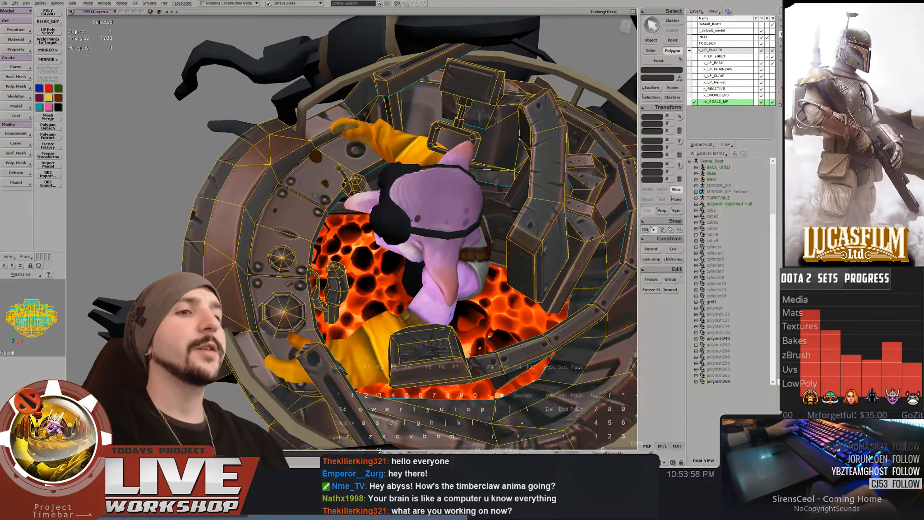
{"action": "key", "text": "alt+Tab"}
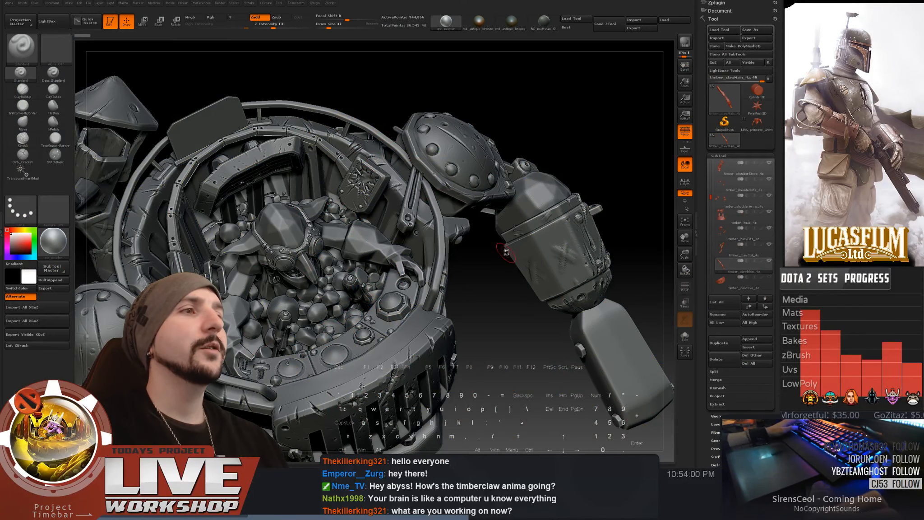
{"action": "left_click_drag", "start_coordinate": [538, 304], "coordinate": [455, 118]}
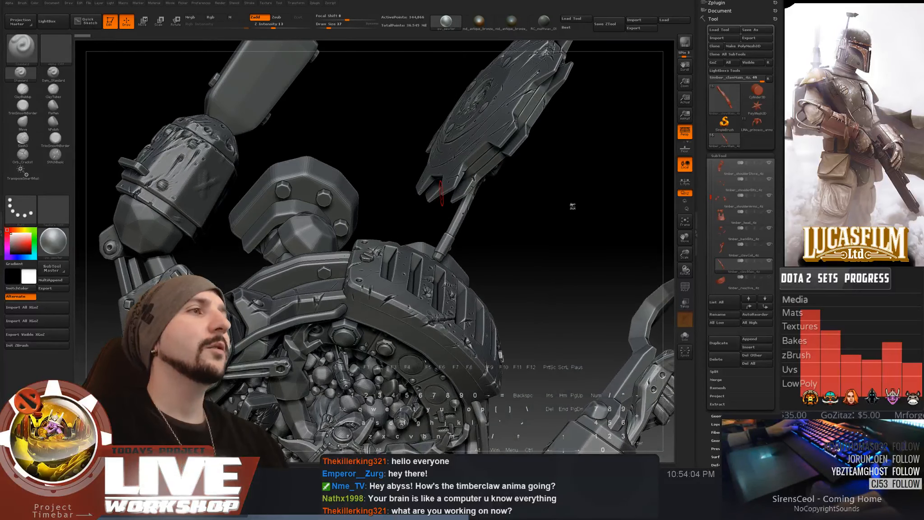
{"action": "mouse_move", "coordinate": [572, 206]}
{"action": "left_mouse_down"}
{"action": "mouse_move", "coordinate": [571, 182]}
{"action": "mouse_move", "coordinate": [560, 184]}
{"action": "mouse_move", "coordinate": [531, 159]}
{"action": "mouse_move", "coordinate": [540, 186]}
{"action": "mouse_move", "coordinate": [568, 214]}
{"action": "left_mouse_up"}
{"action": "left_click_drag", "start_coordinate": [534, 181], "coordinate": [530, 176]}
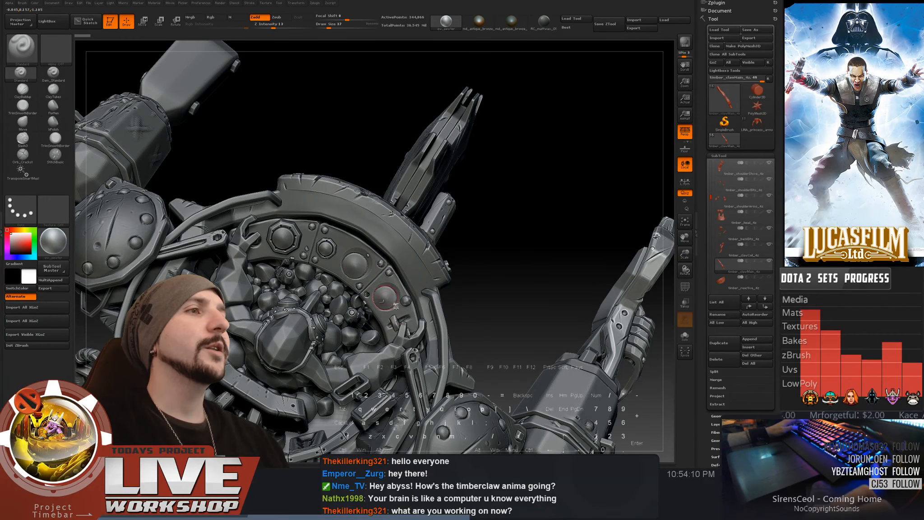
{"action": "left_click_drag", "start_coordinate": [518, 253], "coordinate": [521, 195]}
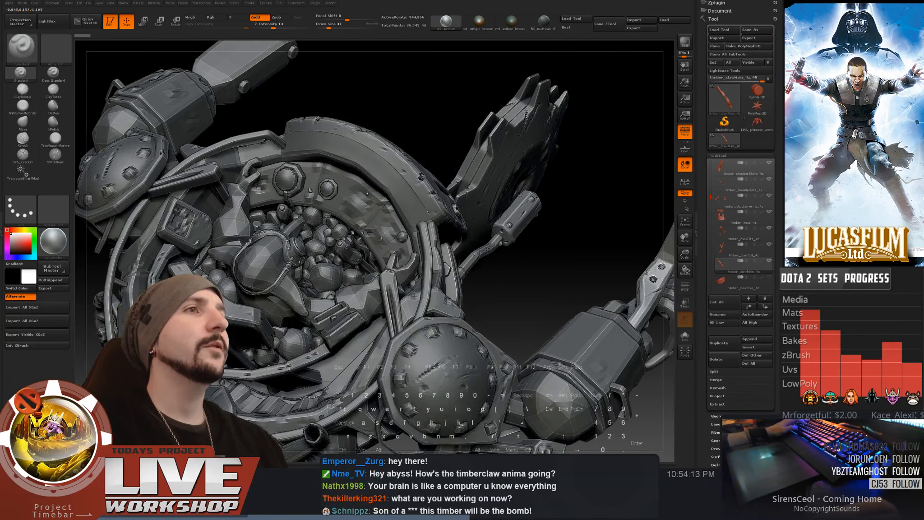
{"action": "mouse_move", "coordinate": [397, 121]}
{"action": "left_mouse_down"}
{"action": "mouse_move", "coordinate": [454, 93]}
{"action": "mouse_move", "coordinate": [470, 100]}
{"action": "mouse_move", "coordinate": [478, 149]}
{"action": "mouse_move", "coordinate": [372, 63]}
{"action": "mouse_move", "coordinate": [389, 79]}
{"action": "left_mouse_up"}
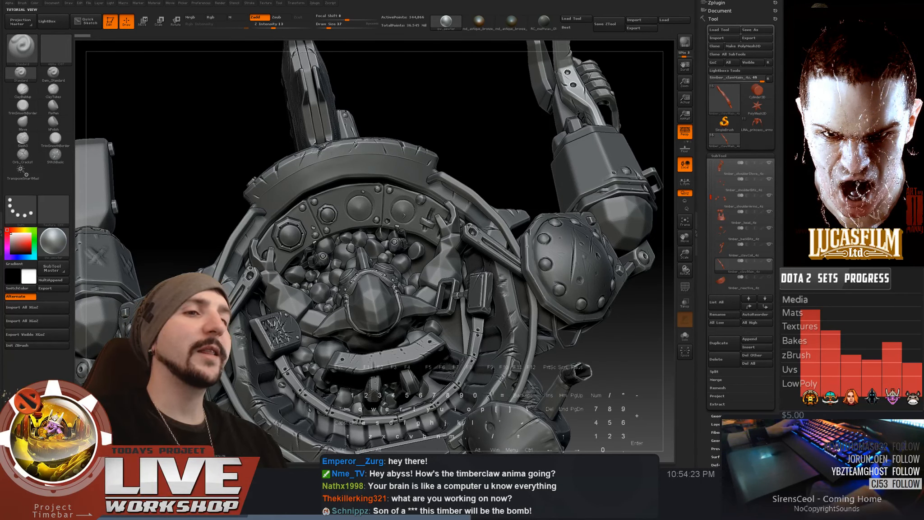
Return to Softimage and examine the UVs of a polygon on the inner back panel in the Texture Editor
{"action": "key", "text": "alt+Tab"}
{"action": "right_click_drag", "start_coordinate": [335, 176], "coordinate": [353, 190]}
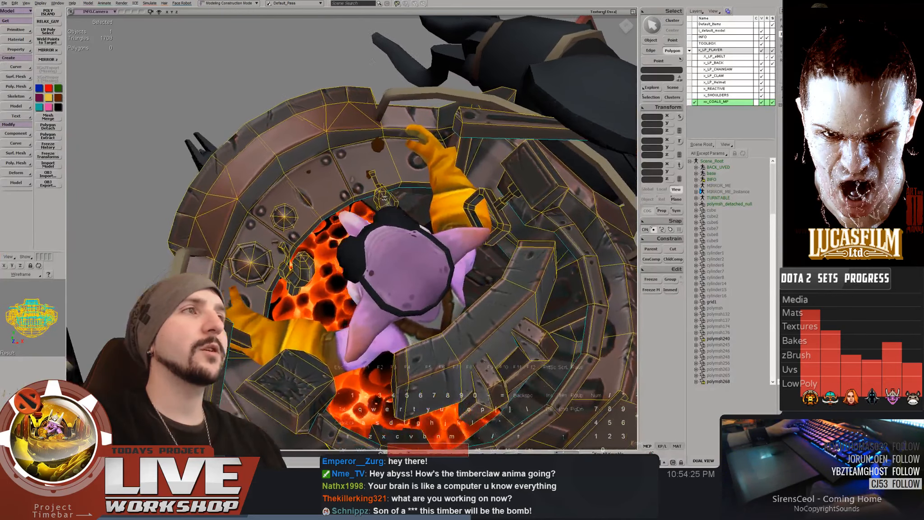
{"action": "key", "text": "space"}
{"action": "left_click", "coordinate": [315, 202]}
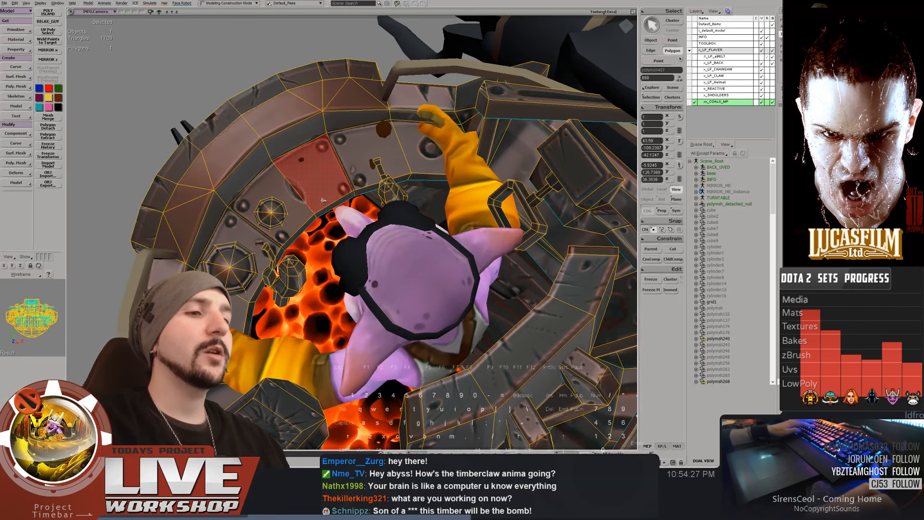
{"action": "key", "text": "8"}
{"action": "left_click_drag", "start_coordinate": [384, 180], "coordinate": [431, 182]}
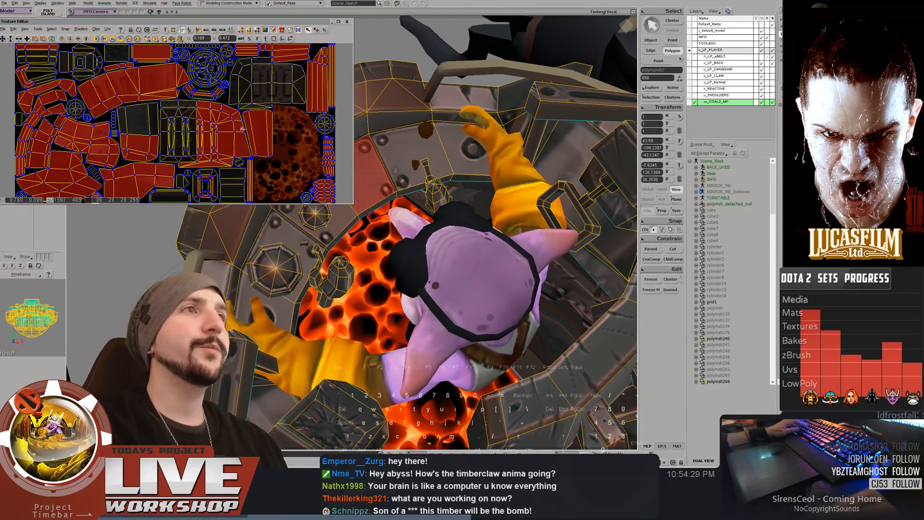
{"action": "scroll", "coordinate": [177, 123], "scroll_direction": "up", "scroll_amount": 3}
{"action": "left_click_drag", "start_coordinate": [93, 118], "coordinate": [159, 109]}
{"action": "scroll", "coordinate": [187, 112], "scroll_direction": "up", "scroll_amount": 1}
{"action": "left_click_drag", "start_coordinate": [447, 185], "coordinate": [475, 214]}
{"action": "scroll", "coordinate": [475, 214], "scroll_direction": "up", "scroll_amount": 3}
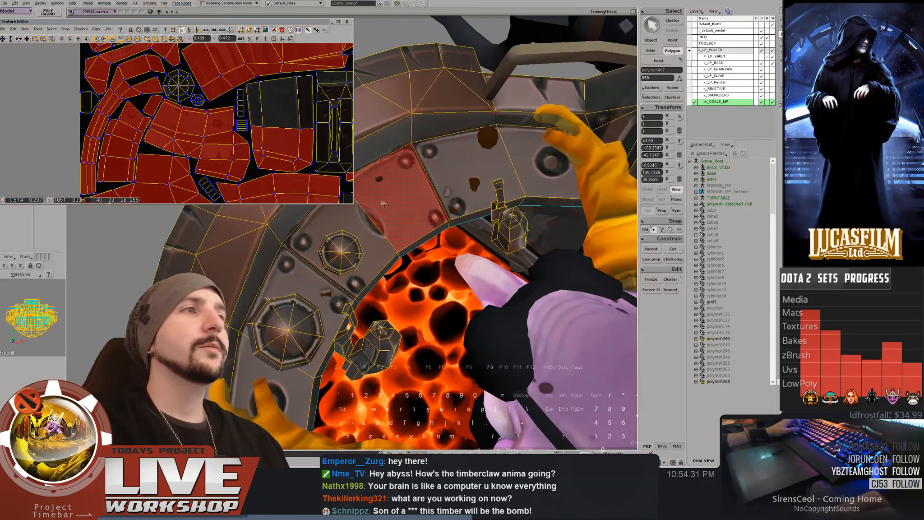
Try shifting the UVs of three adjacent polygons on the boiler's inner back panel
{"action": "left_click", "coordinate": [339, 222]}
{"action": "left_click", "coordinate": [298, 280]}
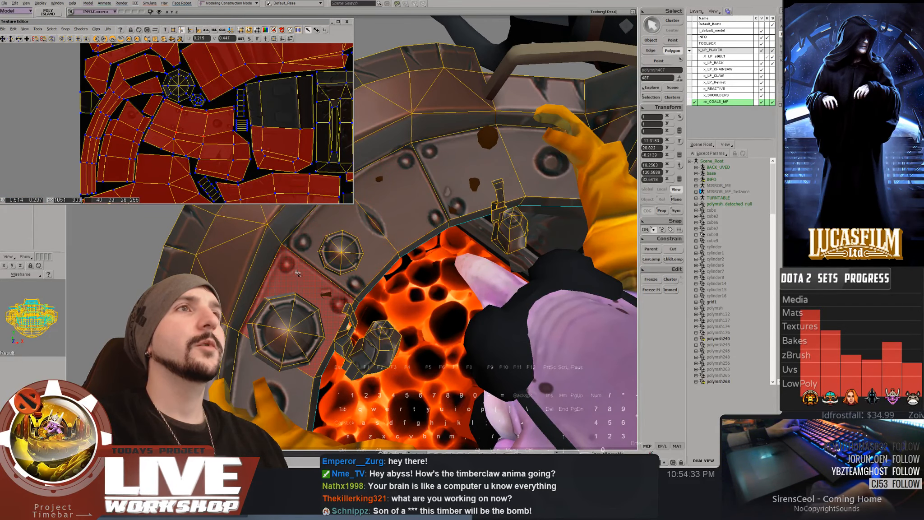
{"action": "left_click", "coordinate": [404, 197]}
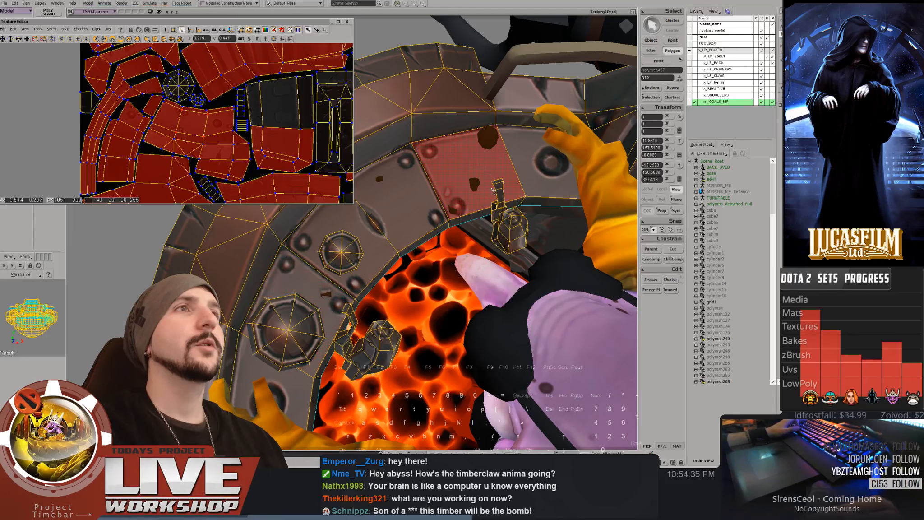
{"action": "left_click", "coordinate": [528, 177]}
{"action": "left_click", "coordinate": [489, 188], "text": "shift"}
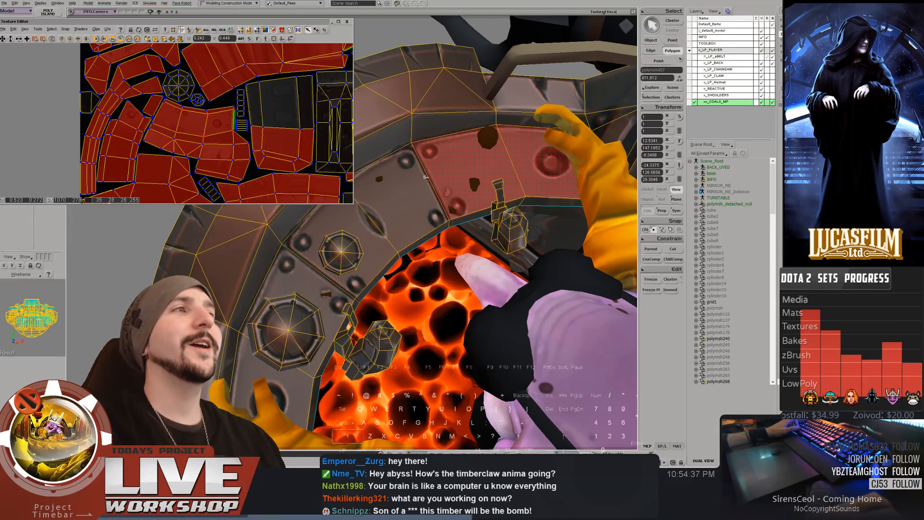
{"action": "left_click", "coordinate": [397, 194], "text": "shift"}
{"action": "left_click_drag", "start_coordinate": [197, 126], "coordinate": [208, 122]}
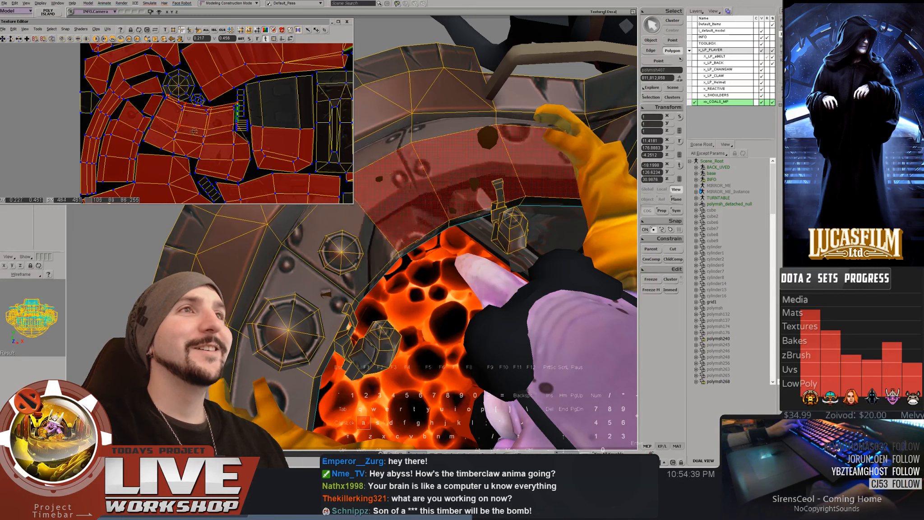
{"action": "key", "text": "ctrl+z"}
{"action": "key", "text": "space"}
Examine the boiler's UV islands, close the Texture Editor and inspect the textured boiler from the side and above
{"action": "scroll", "coordinate": [210, 120], "scroll_direction": "down", "scroll_amount": 3}
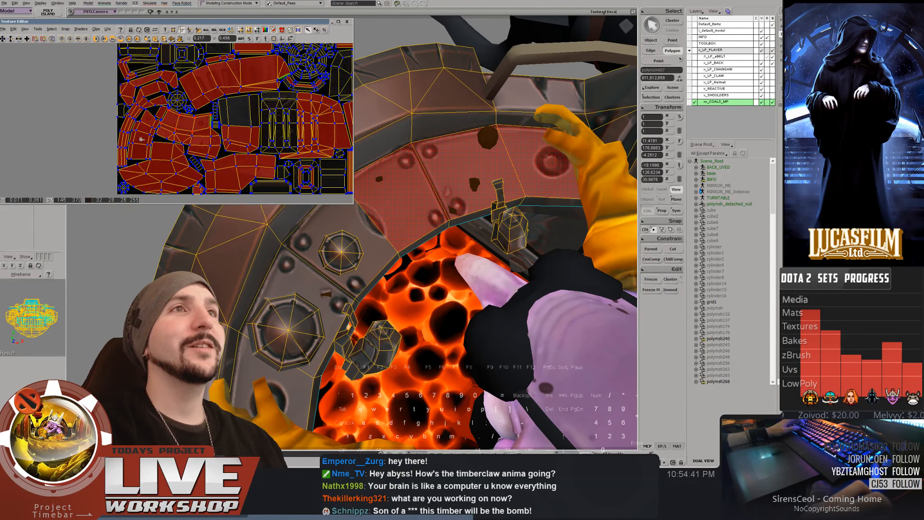
{"action": "left_click_drag", "start_coordinate": [141, 138], "coordinate": [143, 151]}
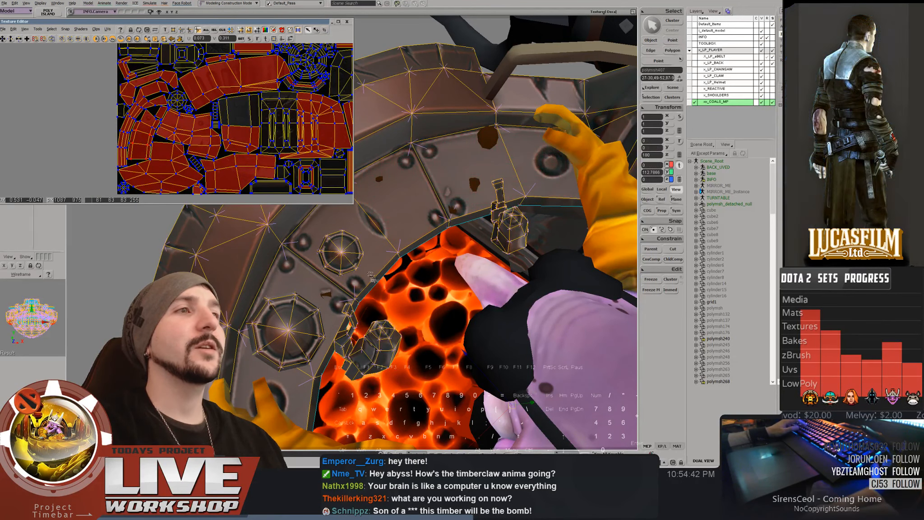
{"action": "key", "text": "s"}
{"action": "scroll", "coordinate": [343, 226], "scroll_direction": "down", "scroll_amount": 5}
{"action": "right_click_drag", "start_coordinate": [343, 225], "coordinate": [392, 172]}
{"action": "key", "text": "space"}
{"action": "key", "text": "4"}
{"action": "key", "text": "F4"}
{"action": "key", "text": "a"}
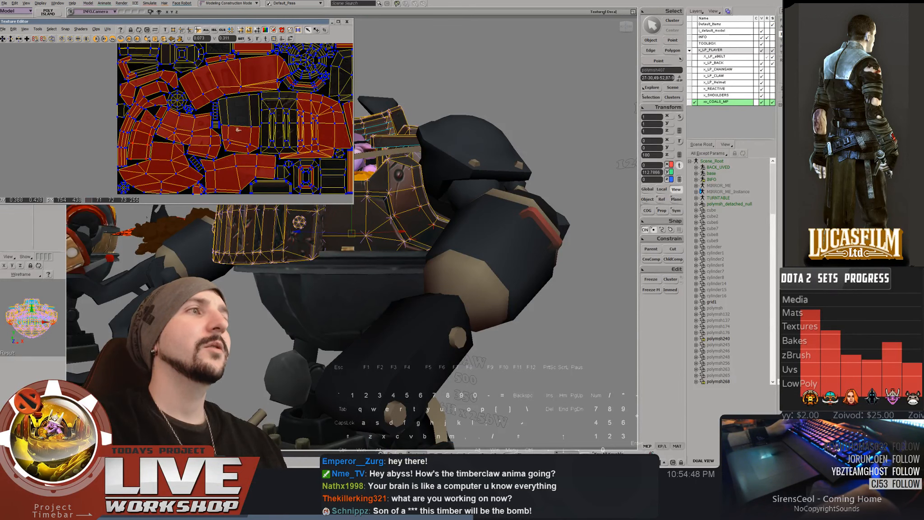
{"action": "left_click", "coordinate": [347, 22]}
{"action": "key", "text": "space"}
{"action": "left_click", "coordinate": [299, 82]}
{"action": "right_click_drag", "start_coordinate": [299, 82], "coordinate": [338, 158]}
{"action": "key", "text": "space"}
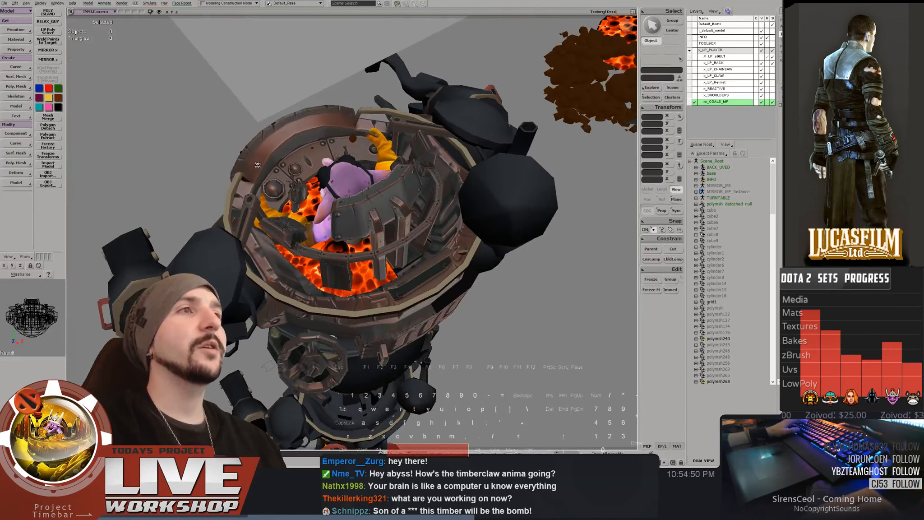
{"action": "middle_click_drag", "start_coordinate": [339, 158], "coordinate": [374, 181]}
{"action": "right_click_drag", "start_coordinate": [375, 180], "coordinate": [337, 211]}
Move the small round gauge to the middle of the boiler's inner back panel, over the slit-shaped dent
{"action": "left_click", "coordinate": [337, 212]}
{"action": "key", "text": "1"}
{"action": "key", "text": "3"}
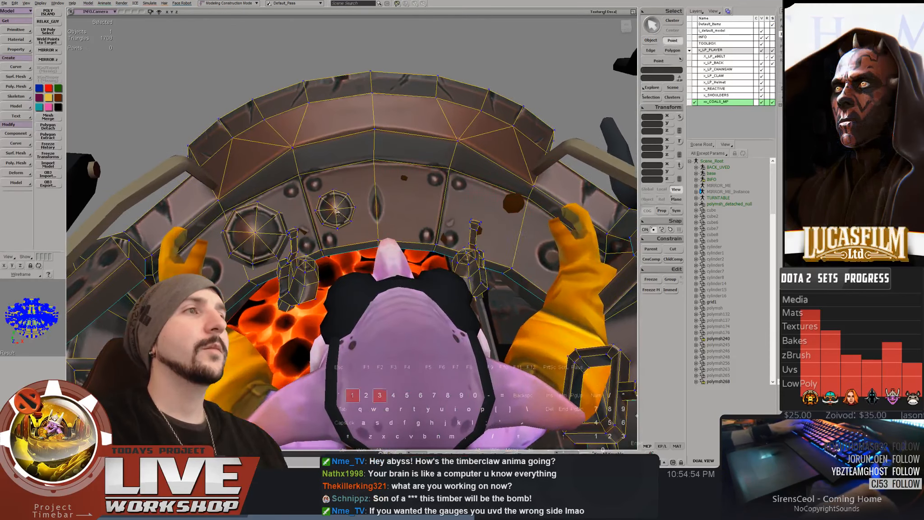
{"action": "left_click", "coordinate": [337, 212]}
{"action": "key", "text": "a"}
{"action": "left_click_drag", "start_coordinate": [336, 211], "coordinate": [353, 206]}
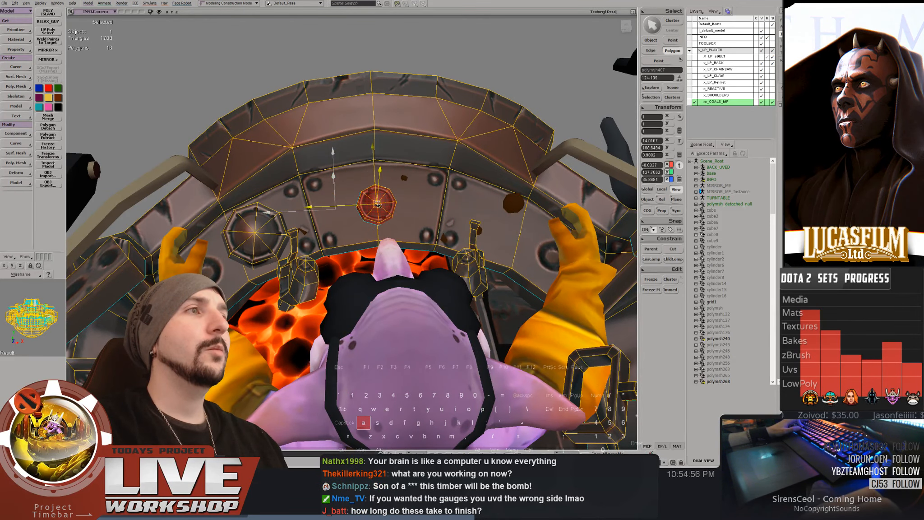
Try rotating the small round gauge slightly against the boiler's inner back panel
{"action": "key", "text": "f"}
{"action": "right_click_drag", "start_coordinate": [369, 207], "coordinate": [361, 169]}
{"action": "key", "text": "space"}
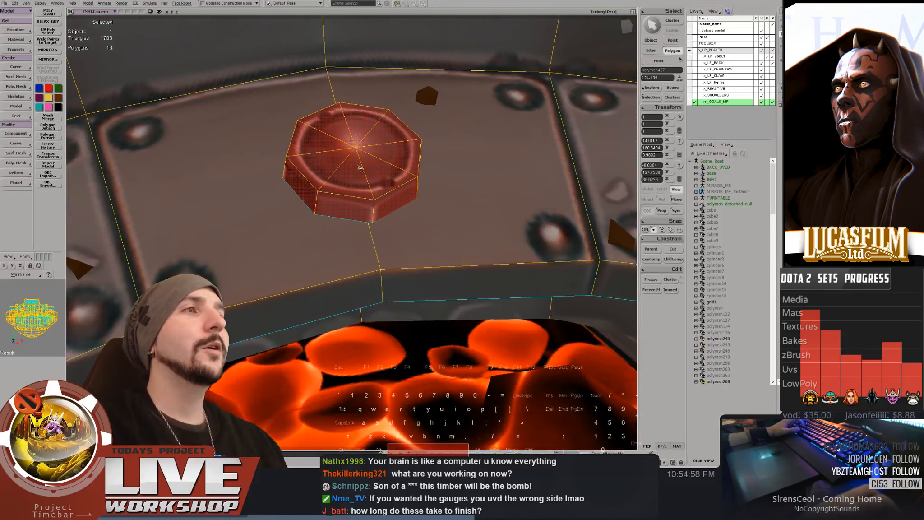
{"action": "key", "text": "c"}
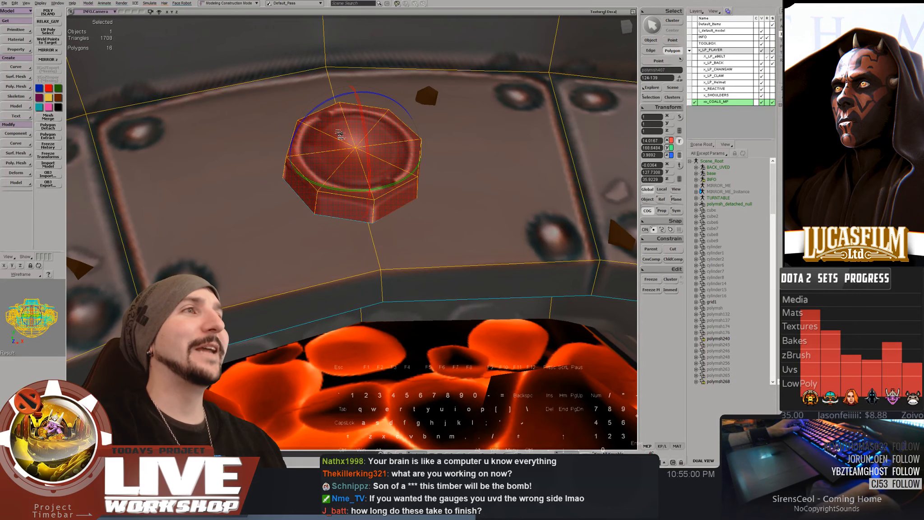
{"action": "left_click_drag", "start_coordinate": [334, 138], "coordinate": [337, 135]}
{"action": "right_click_drag", "start_coordinate": [341, 136], "coordinate": [354, 174]}
{"action": "key", "text": "space"}
Select three adjacent polygons on the boiler's inner back panel and clear the selection again
{"action": "left_click", "coordinate": [152, 93]}
{"action": "middle_click_drag", "start_coordinate": [354, 173], "coordinate": [306, 153]}
{"action": "right_click_drag", "start_coordinate": [307, 153], "coordinate": [262, 157]}
{"action": "left_click", "coordinate": [296, 225]}
{"action": "key", "text": "u"}
{"action": "left_click", "coordinate": [330, 178], "text": "ctrl"}
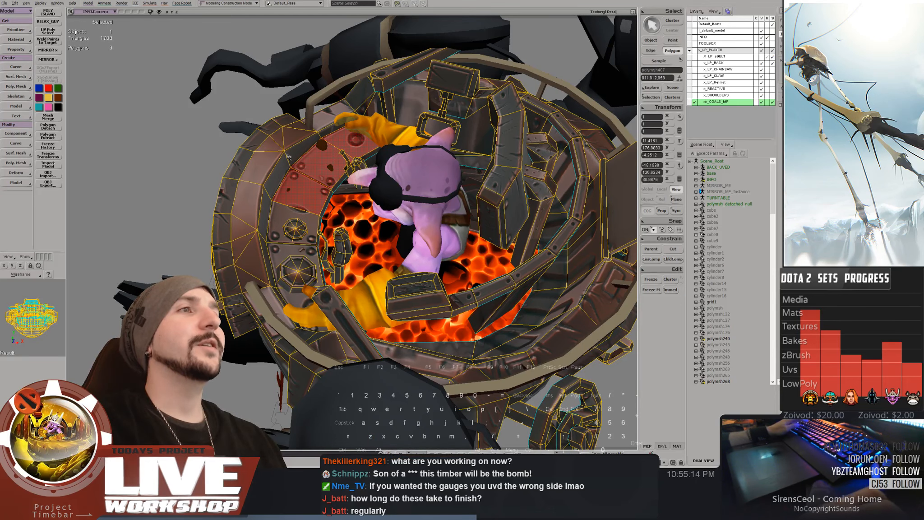
{"action": "key", "text": "ctrl+shift+a"}
Delete the spare cluster of lava-textured balls floating above the Timbersaw model
{"action": "right_click_drag", "start_coordinate": [330, 179], "coordinate": [307, 181]}
{"action": "middle_click_drag", "start_coordinate": [307, 180], "coordinate": [320, 176]}
{"action": "left_click", "coordinate": [319, 176]}
{"action": "right_click_drag", "start_coordinate": [319, 176], "coordinate": [293, 170]}
{"action": "middle_click_drag", "start_coordinate": [294, 169], "coordinate": [264, 180]}
{"action": "key", "text": "t"}
{"action": "left_click", "coordinate": [260, 181]}
{"action": "right_click_drag", "start_coordinate": [260, 181], "coordinate": [253, 148]}
{"action": "middle_click_drag", "start_coordinate": [253, 149], "coordinate": [361, 140]}
{"action": "left_click", "coordinate": [367, 136]}
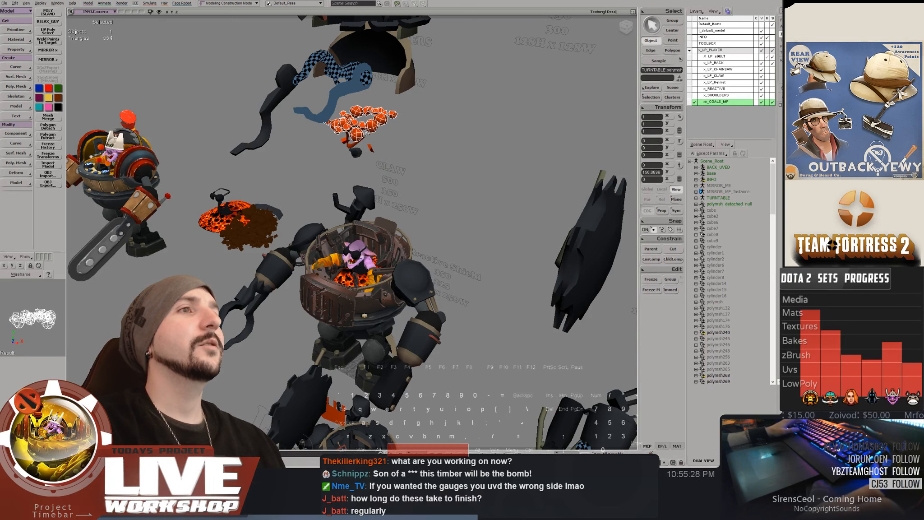
{"action": "key", "text": "Delete"}
{"action": "right_click_drag", "start_coordinate": [367, 135], "coordinate": [386, 147]}
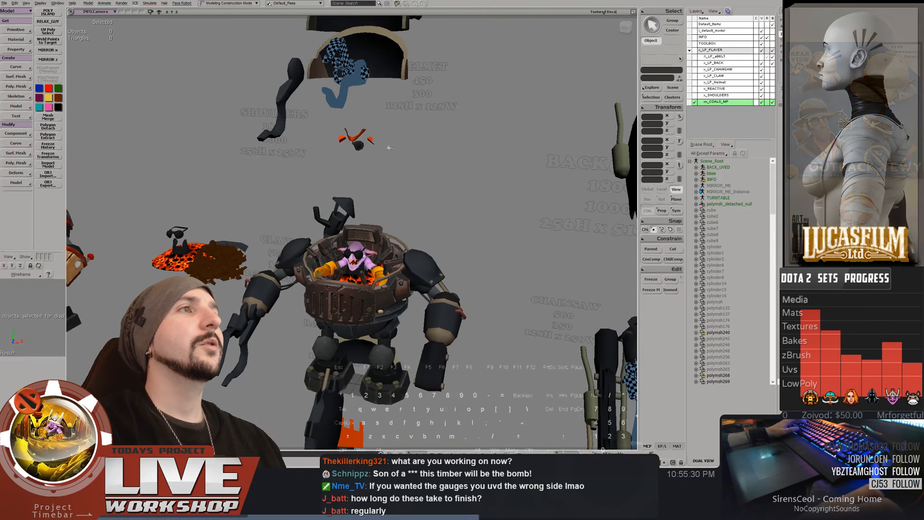
{"action": "left_click", "coordinate": [762, 44]}
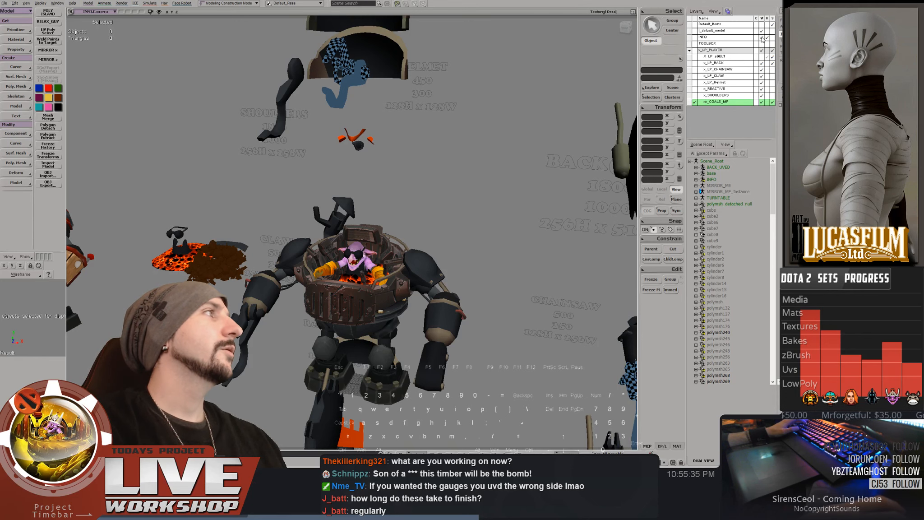
{"action": "left_click", "coordinate": [762, 31]}
{"action": "left_click", "coordinate": [762, 31]}
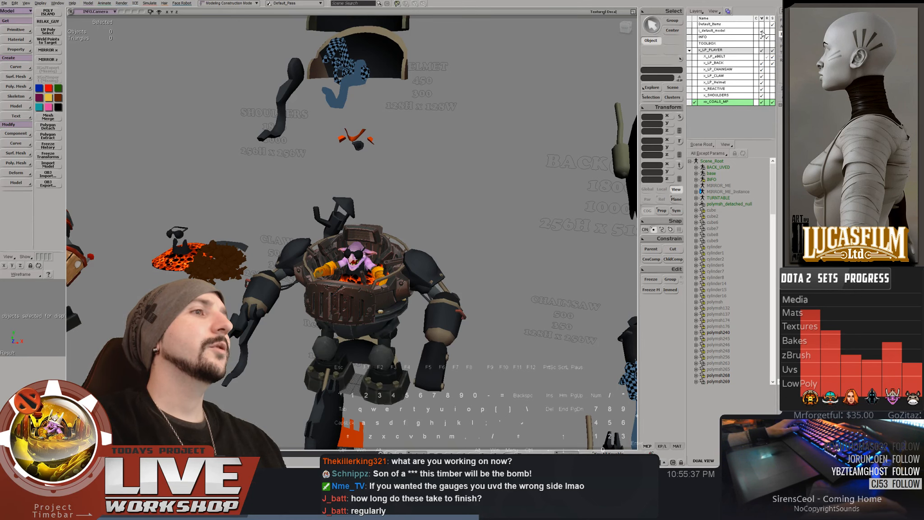
Move the spare lava disc and rock pile beside the Timbersaw to the hidden TOOLBOX layer
{"action": "key", "text": "space"}
{"action": "left_click_drag", "start_coordinate": [452, 170], "coordinate": [455, 106]}
{"action": "right_click_drag", "start_coordinate": [456, 106], "coordinate": [485, 135]}
{"action": "middle_click_drag", "start_coordinate": [485, 136], "coordinate": [170, 193]}
{"action": "mouse_move", "coordinate": [148, 170]}
{"action": "left_mouse_down"}
{"action": "mouse_move", "coordinate": [209, 212]}
{"action": "mouse_move", "coordinate": [267, 230]}
{"action": "left_mouse_up"}
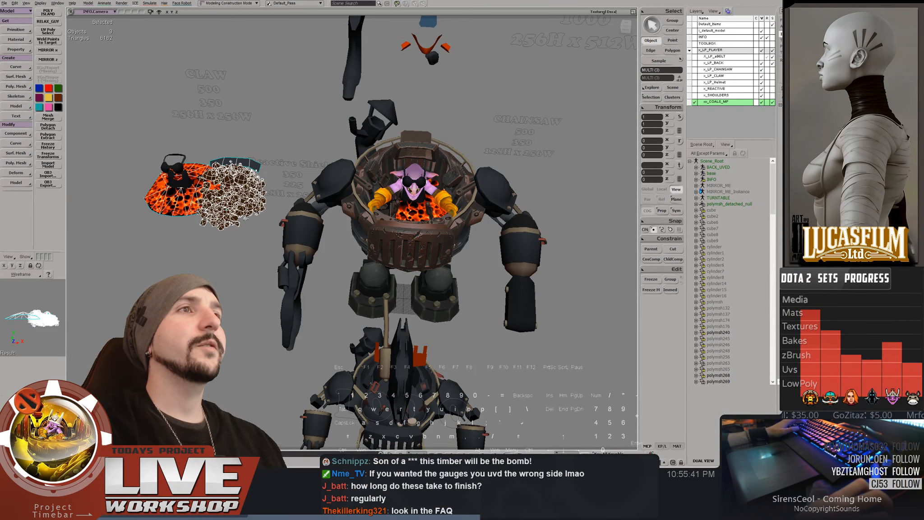
{"action": "right_click", "coordinate": [714, 43]}
{"action": "left_click", "coordinate": [748, 96]}
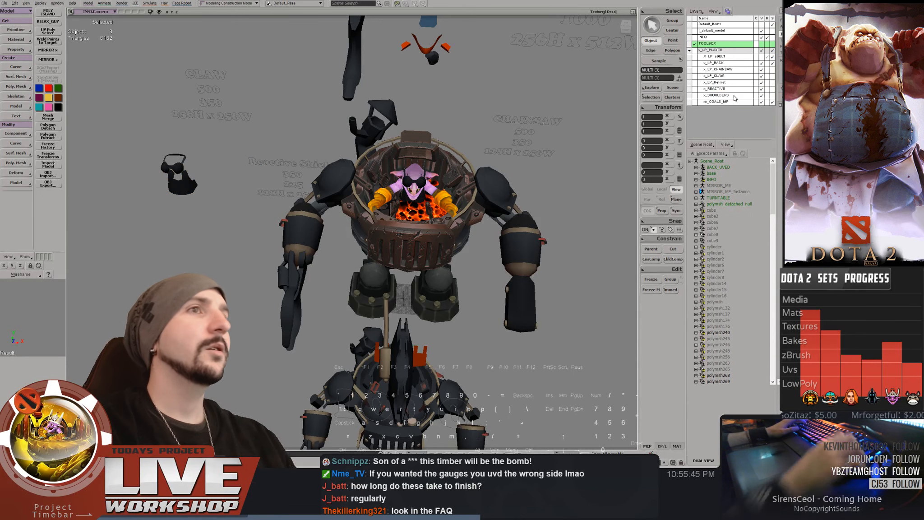
{"action": "left_click", "coordinate": [762, 63]}
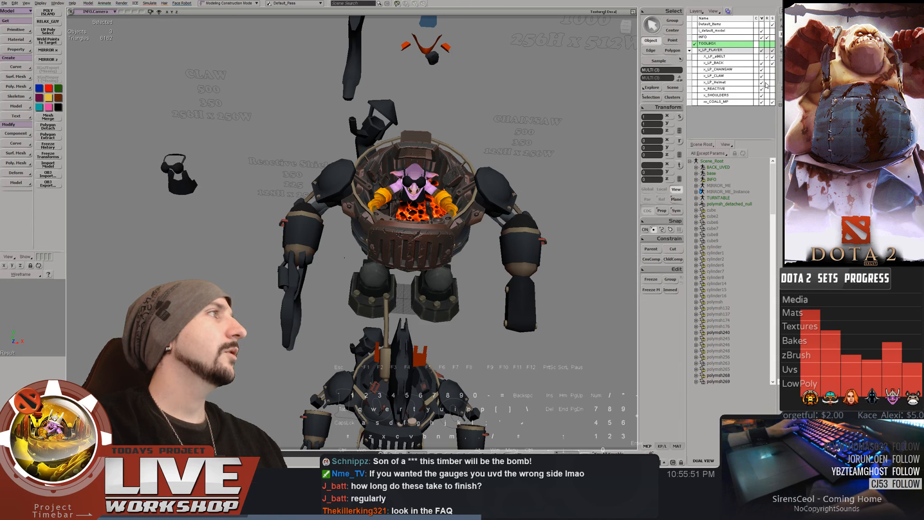
Examine the UVs of the spare black clothing piece beside the Timbersaw in the Texture Editor, and close the editor
{"action": "left_click_drag", "start_coordinate": [154, 167], "coordinate": [192, 196]}
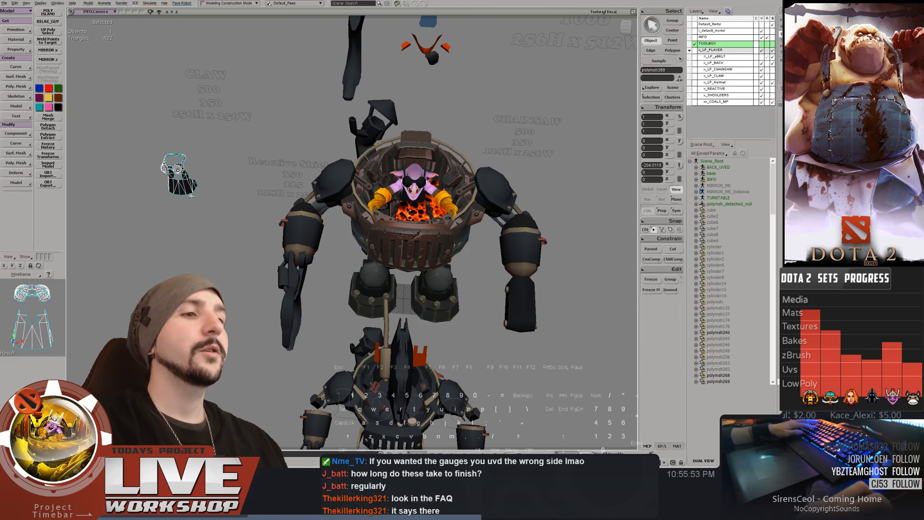
{"action": "key", "text": "8"}
{"action": "right_click_drag", "start_coordinate": [332, 252], "coordinate": [281, 265]}
{"action": "left_click", "coordinate": [265, 30]}
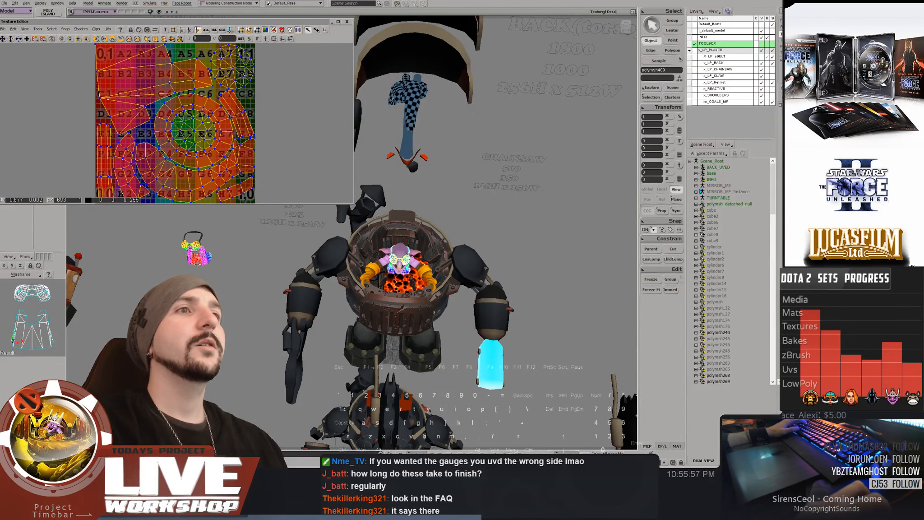
{"action": "left_click", "coordinate": [265, 30]}
{"action": "left_click", "coordinate": [444, 260]}
{"action": "right_click_drag", "start_coordinate": [444, 259], "coordinate": [393, 234]}
{"action": "key", "text": "8"}
{"action": "middle_click_drag", "start_coordinate": [392, 235], "coordinate": [361, 244]}
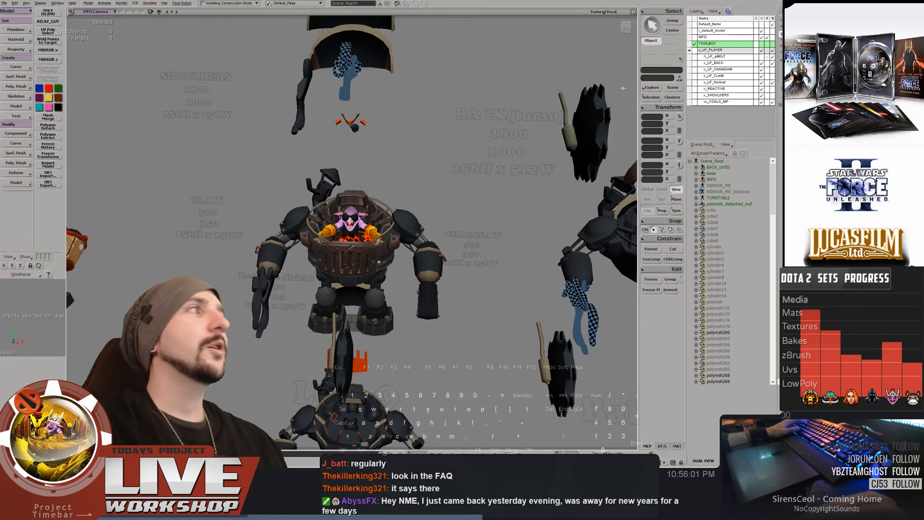
Make the low-poly chainsaw, claw, reactive and shoulders layers selectable, and return to the textured view
{"action": "middle_click_drag", "start_coordinate": [342, 103], "coordinate": [280, 115]}
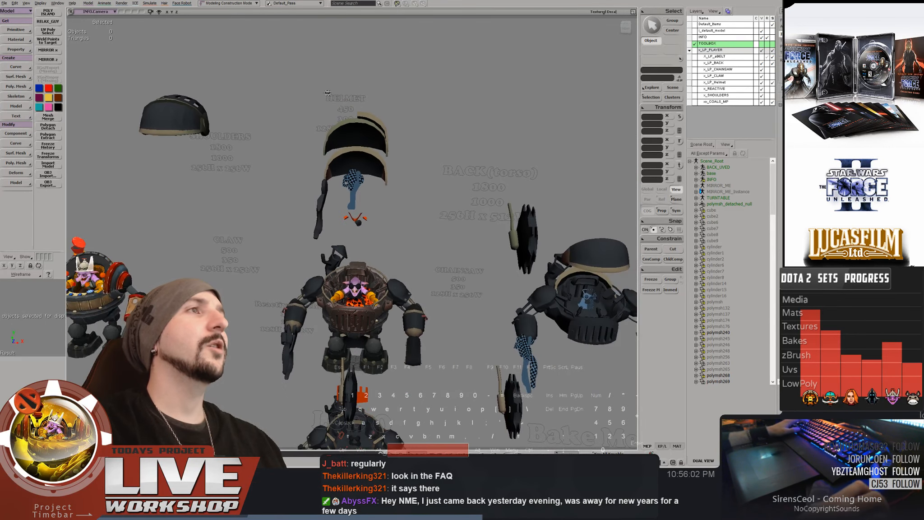
{"action": "right_click_drag", "start_coordinate": [280, 115], "coordinate": [264, 120]}
{"action": "key", "text": "F2"}
{"action": "left_click_drag", "start_coordinate": [151, 78], "coordinate": [406, 216]}
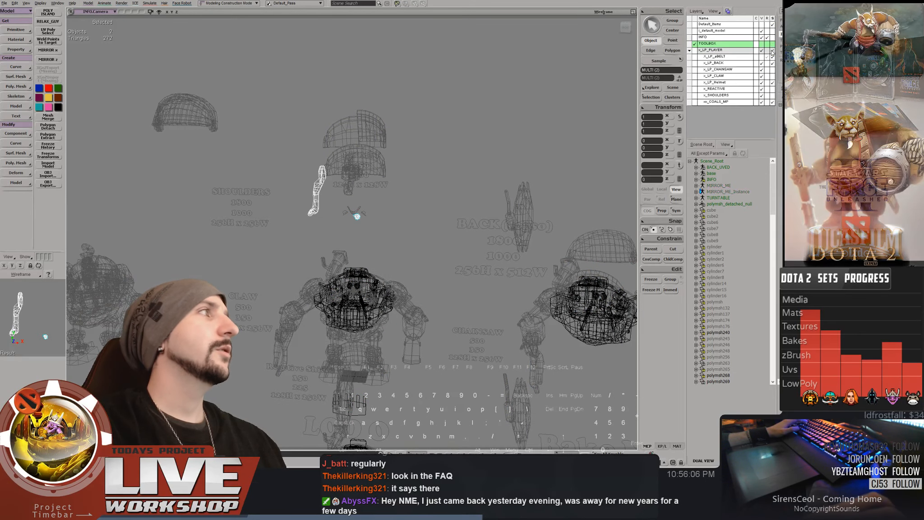
{"action": "left_click_drag", "start_coordinate": [772, 82], "coordinate": [772, 70]}
{"action": "left_click", "coordinate": [772, 89]}
{"action": "left_click", "coordinate": [772, 102]}
{"action": "middle_click", "coordinate": [603, 12]}
{"action": "right_click_drag", "start_coordinate": [361, 203], "coordinate": [301, 238]}
{"action": "key", "text": "space"}
{"action": "right_click_drag", "start_coordinate": [345, 156], "coordinate": [345, 185]}
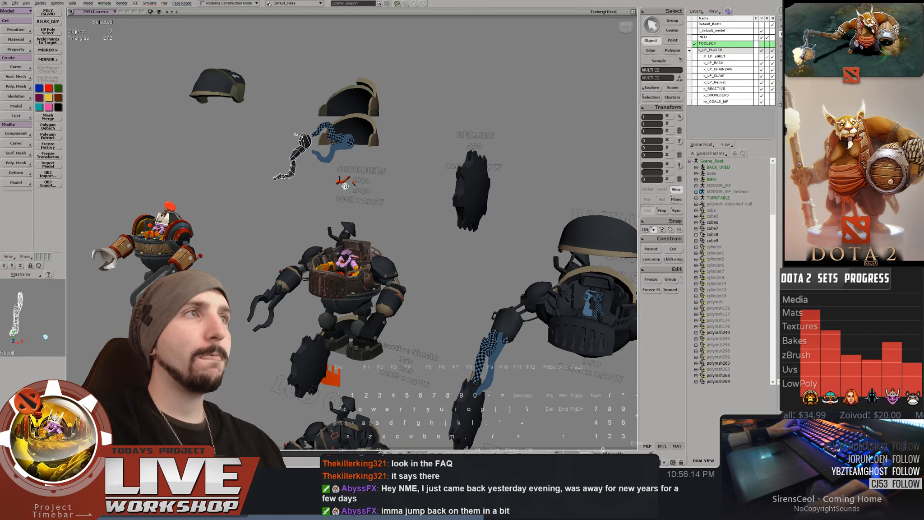
Move the spare helmets, straps and arm piece floating above the Timbersaw to the TOOLBOX layer
{"action": "left_click", "coordinate": [285, 291]}
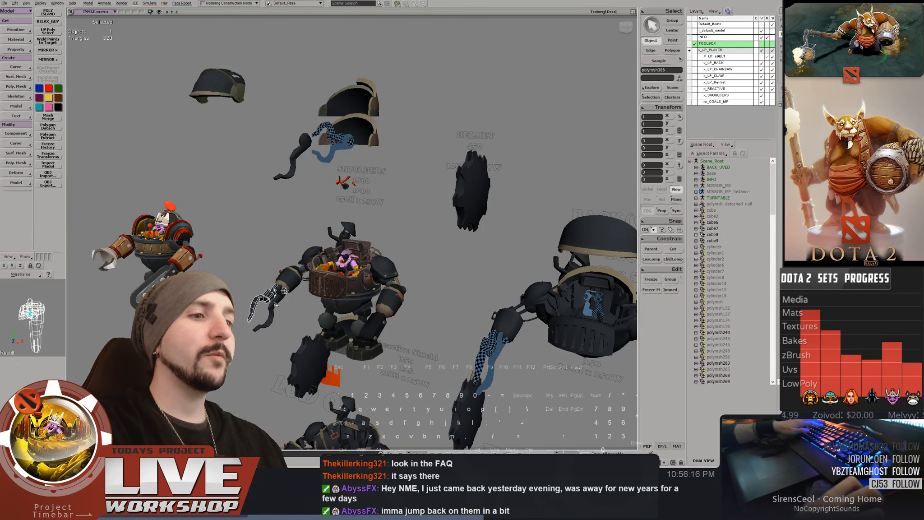
{"action": "key", "text": "alt+7"}
{"action": "key", "text": "alt+7"}
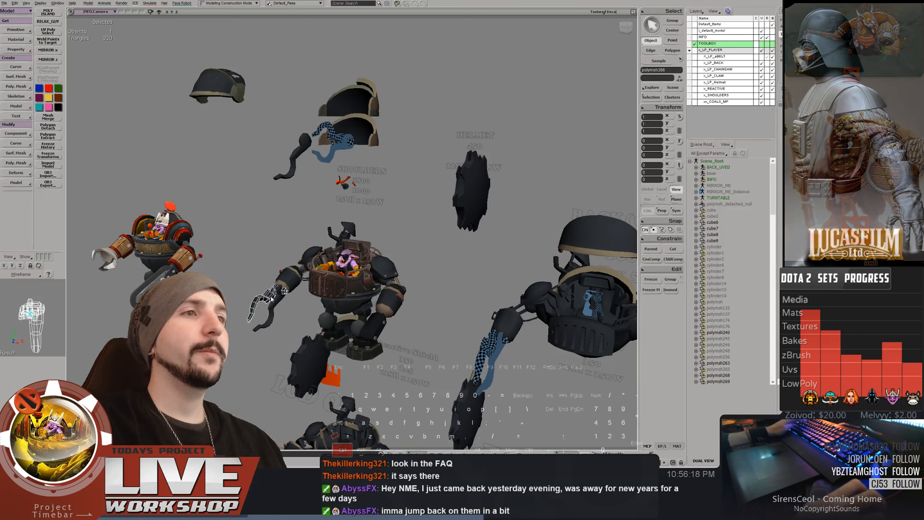
{"action": "right_click_drag", "start_coordinate": [304, 141], "coordinate": [303, 160]}
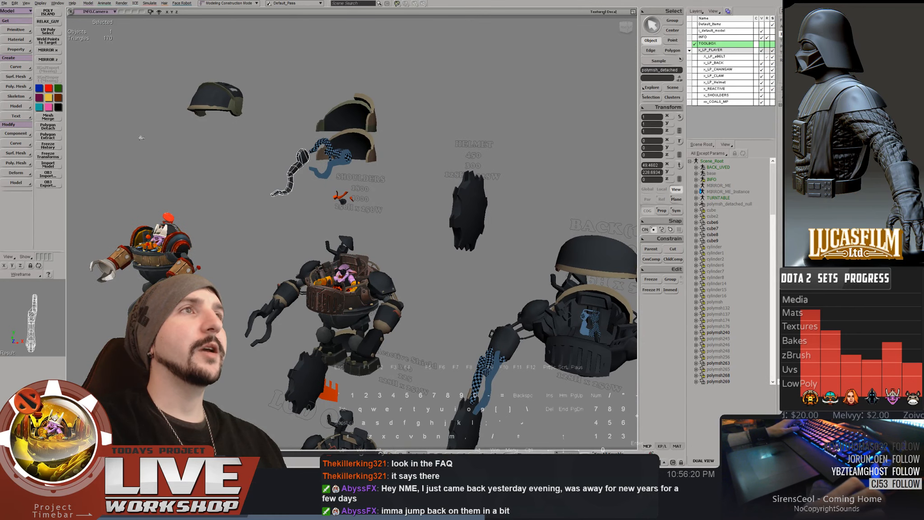
{"action": "left_click_drag", "start_coordinate": [409, 218], "coordinate": [203, 84]}
{"action": "right_click_drag", "start_coordinate": [203, 84], "coordinate": [279, 85]}
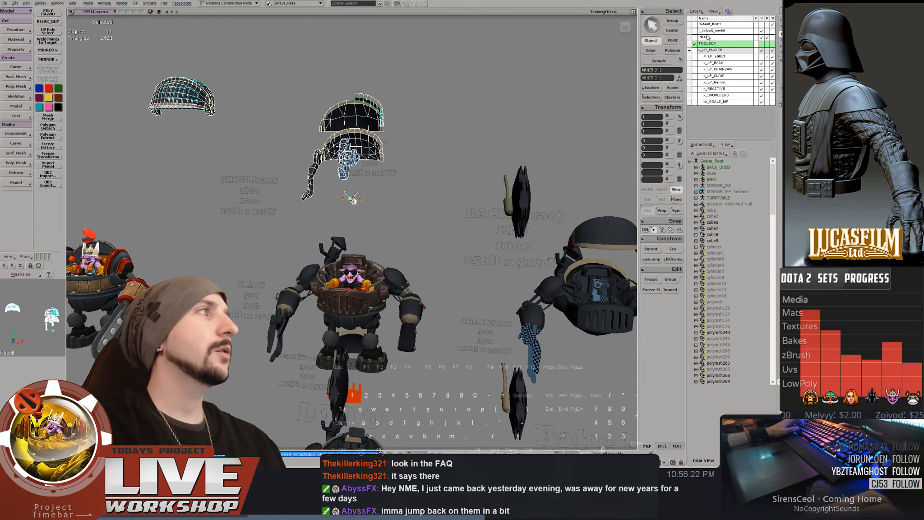
{"action": "right_click", "coordinate": [708, 44]}
{"action": "left_click", "coordinate": [726, 90]}
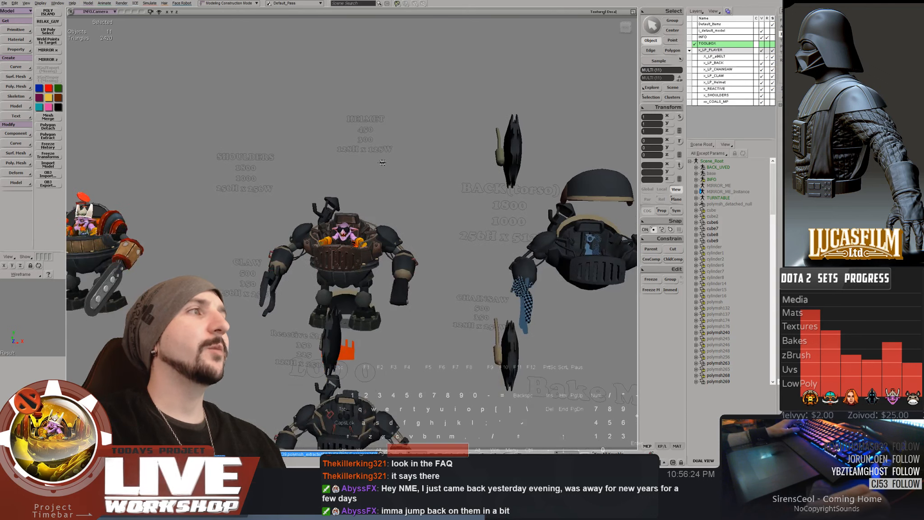
Raise the spare saw blade and its handle higher above the Timbersaw copy, and deselect them
{"action": "right_click_drag", "start_coordinate": [415, 190], "coordinate": [433, 179]}
{"action": "left_click", "coordinate": [452, 122]}
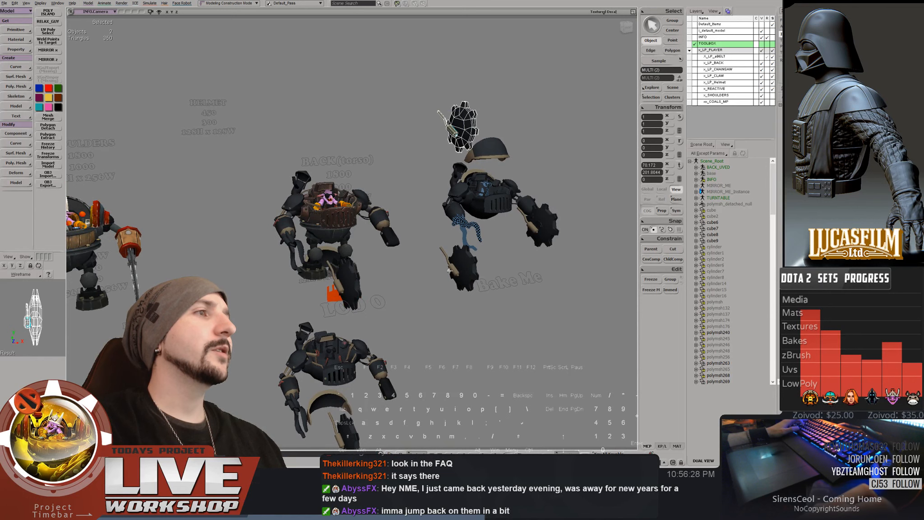
{"action": "key", "text": "a"}
{"action": "left_click_drag", "start_coordinate": [463, 106], "coordinate": [462, 20]}
{"action": "left_click", "coordinate": [362, 117]}
Examine the Timbersaw from the front and the textured boiler interior from above and from both sides
{"action": "right_click_drag", "start_coordinate": [363, 117], "coordinate": [383, 158]}
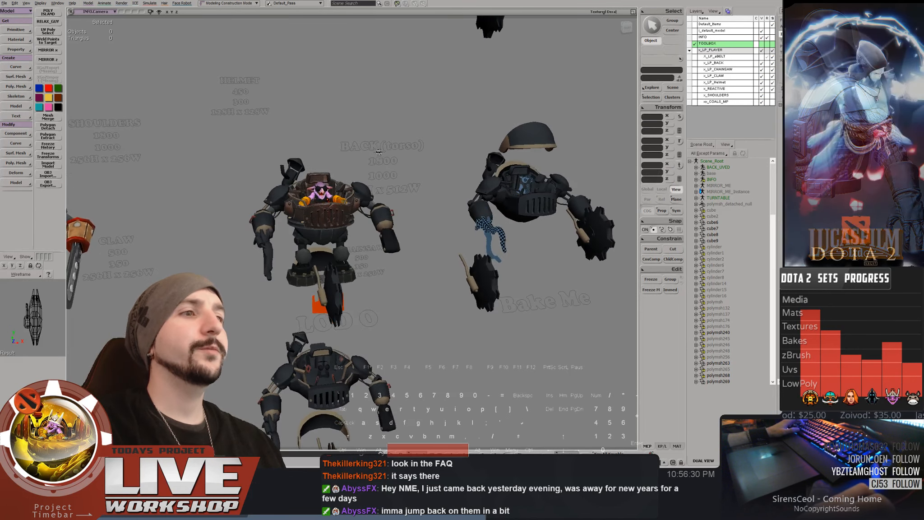
{"action": "middle_click_drag", "start_coordinate": [383, 158], "coordinate": [429, 198]}
{"action": "left_click_drag", "start_coordinate": [429, 199], "coordinate": [382, 126]}
{"action": "right_click_drag", "start_coordinate": [381, 127], "coordinate": [393, 185]}
{"action": "middle_click_drag", "start_coordinate": [392, 185], "coordinate": [407, 199]}
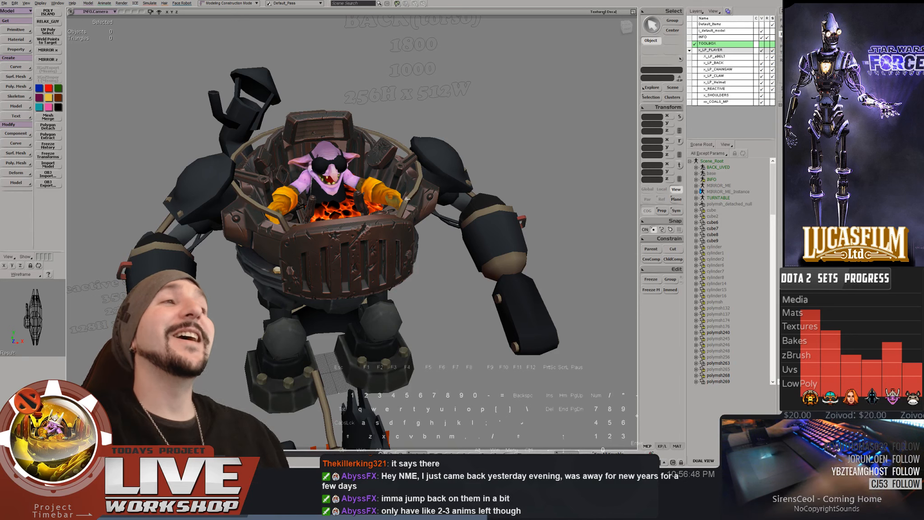
{"action": "key", "text": "space"}
{"action": "right_click_drag", "start_coordinate": [407, 199], "coordinate": [348, 252]}
{"action": "middle_click_drag", "start_coordinate": [348, 252], "coordinate": [414, 228]}
{"action": "mouse_move", "coordinate": [414, 228]}
{"action": "right_mouse_down"}
{"action": "mouse_move", "coordinate": [402, 233]}
{"action": "mouse_move", "coordinate": [408, 226]}
{"action": "right_mouse_up"}
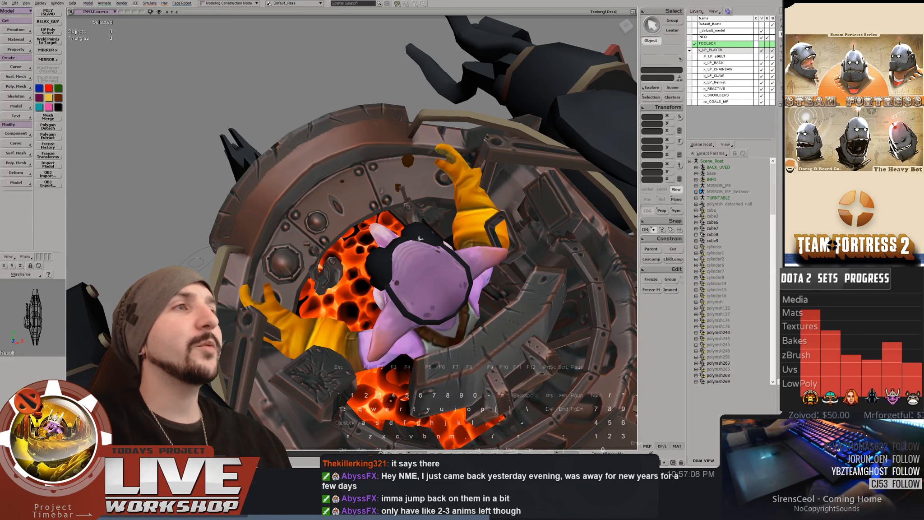
{"action": "right_click_drag", "start_coordinate": [349, 210], "coordinate": [318, 173]}
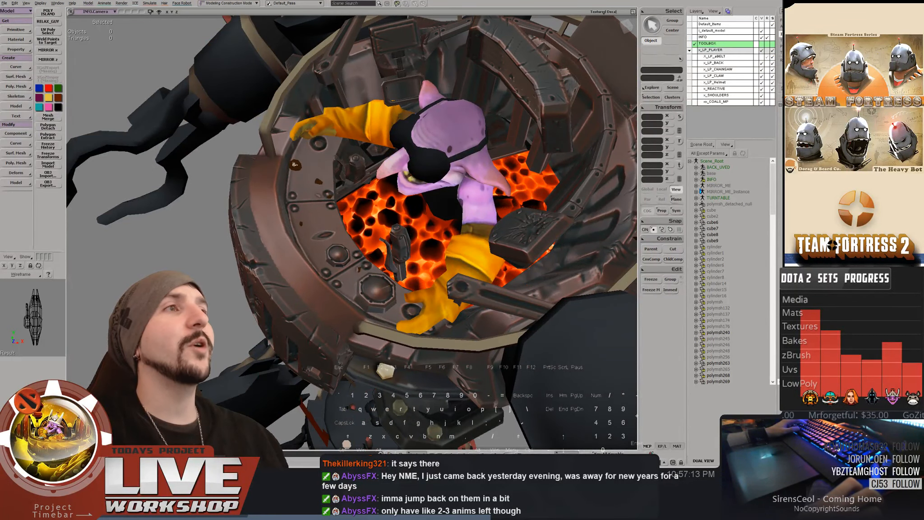
{"action": "middle_click_drag", "start_coordinate": [340, 183], "coordinate": [384, 184]}
{"action": "right_click_drag", "start_coordinate": [383, 183], "coordinate": [429, 170]}
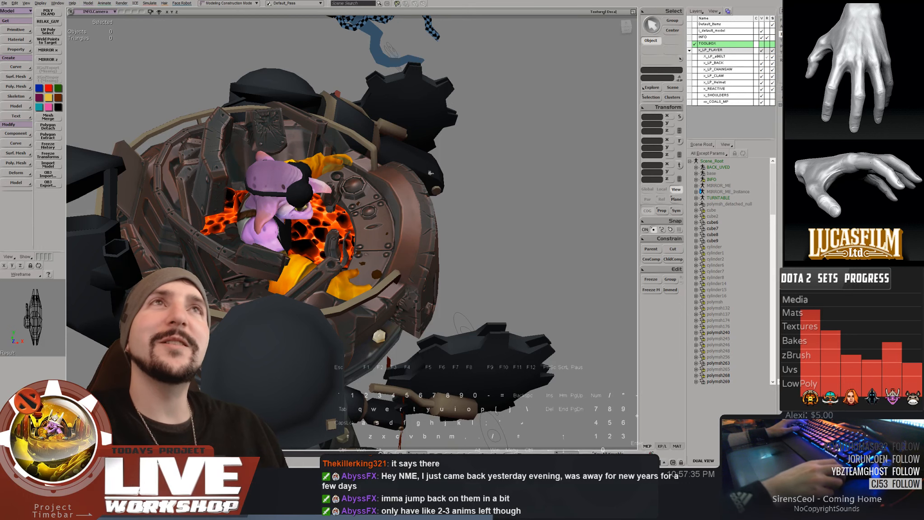
{"action": "middle_click_drag", "start_coordinate": [499, 180], "coordinate": [460, 181]}
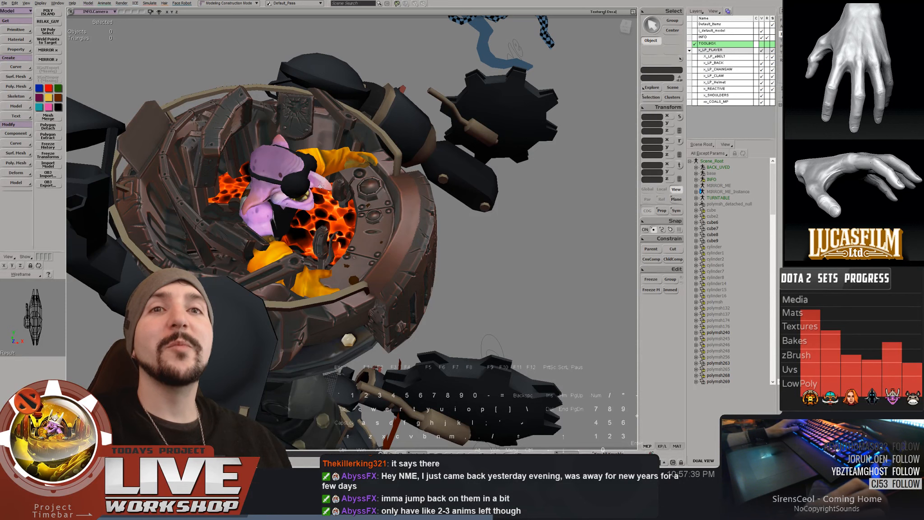
{"action": "key", "text": "space"}
{"action": "middle_click_drag", "start_coordinate": [320, 186], "coordinate": [265, 181]}
{"action": "key", "text": "space"}
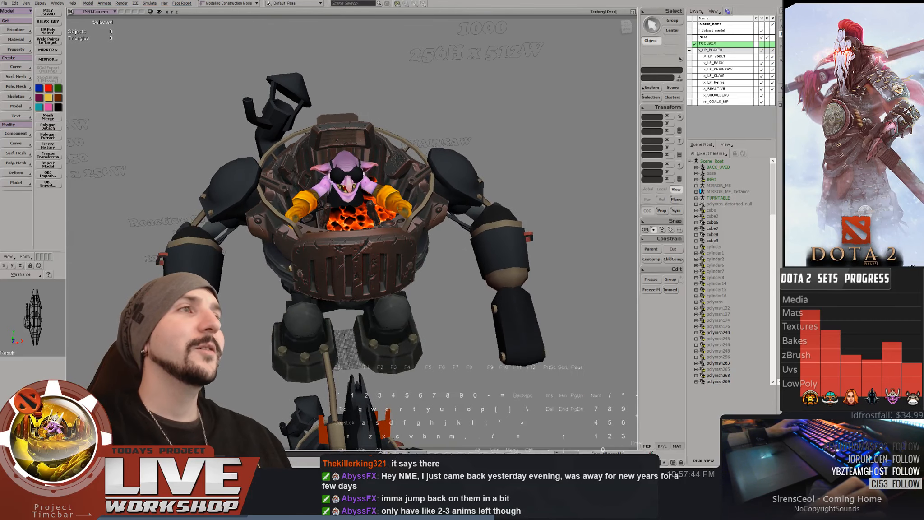
Switch to Photoshop, compare the boiler texture with and without its Color Balance adjustment, and select that adjustment layer
{"action": "key", "text": "alt+Tab"}
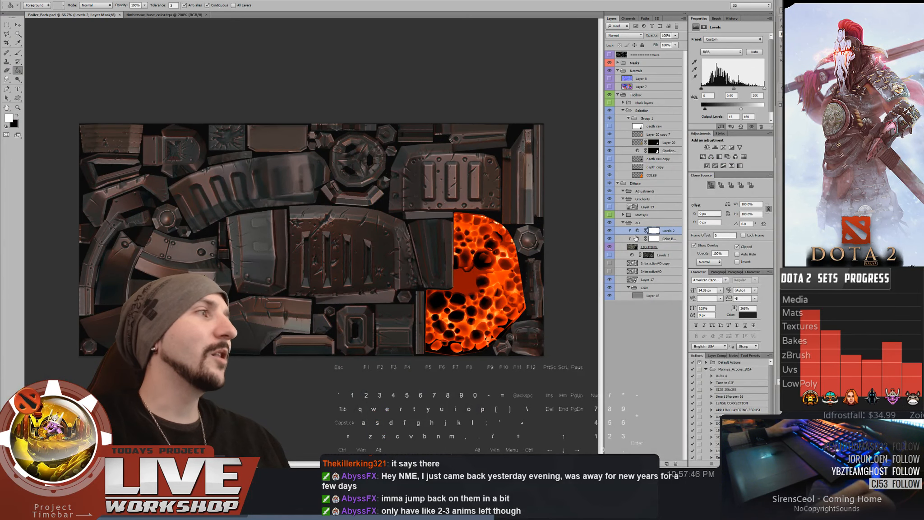
{"action": "left_click", "coordinate": [609, 238]}
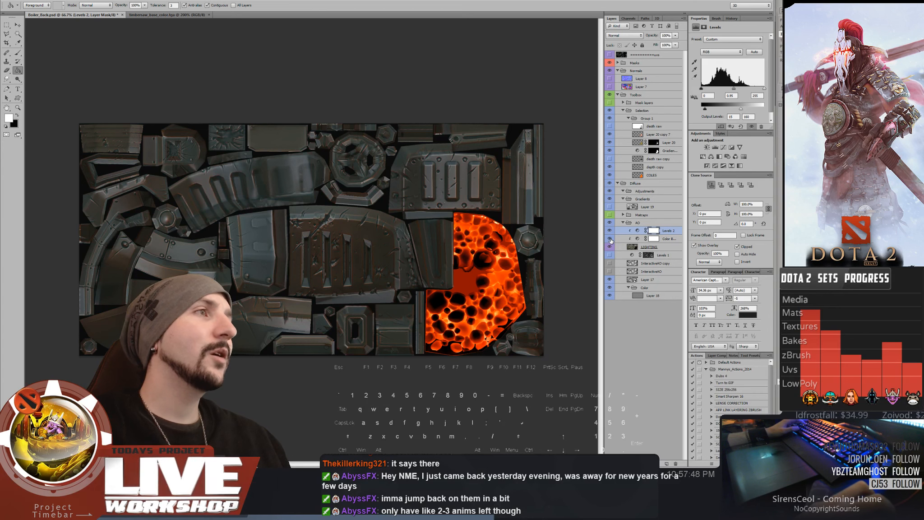
{"action": "left_click", "coordinate": [609, 238]}
{"action": "left_click", "coordinate": [666, 240]}
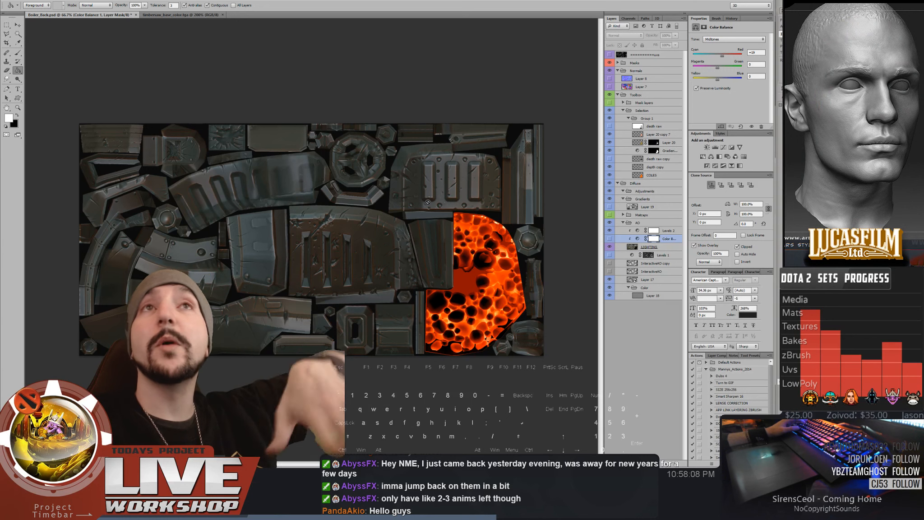
{"action": "key", "text": "space"}
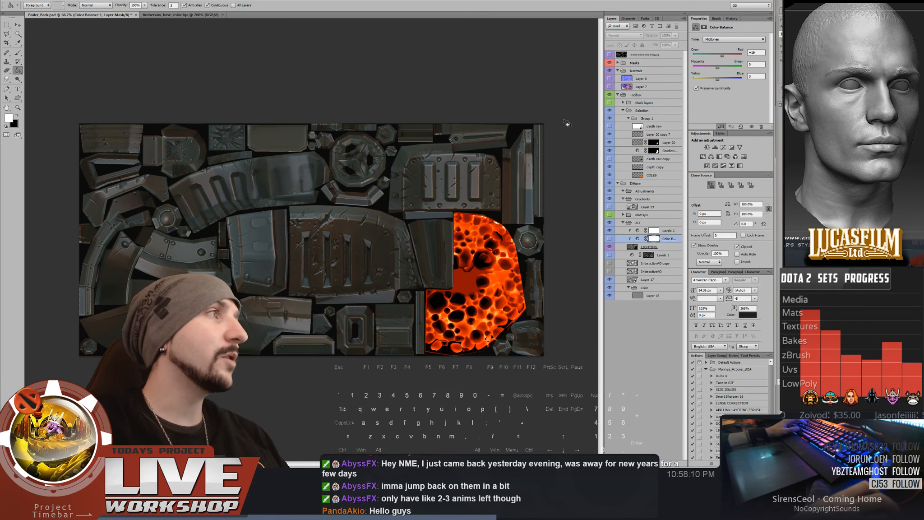
Copy the green channel of the normal map on Layer 7, and hide the Normals group again
{"action": "left_click", "coordinate": [609, 87]}
{"action": "left_click", "coordinate": [649, 87]}
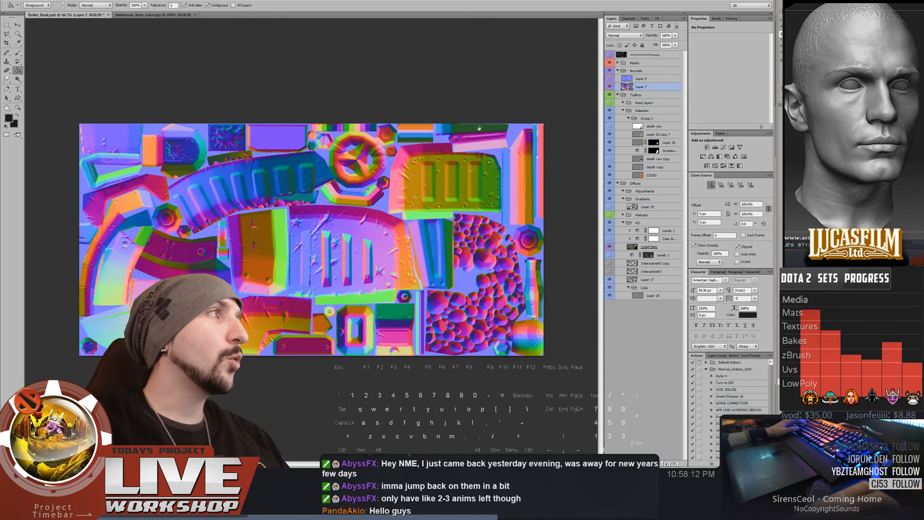
{"action": "key", "text": "m"}
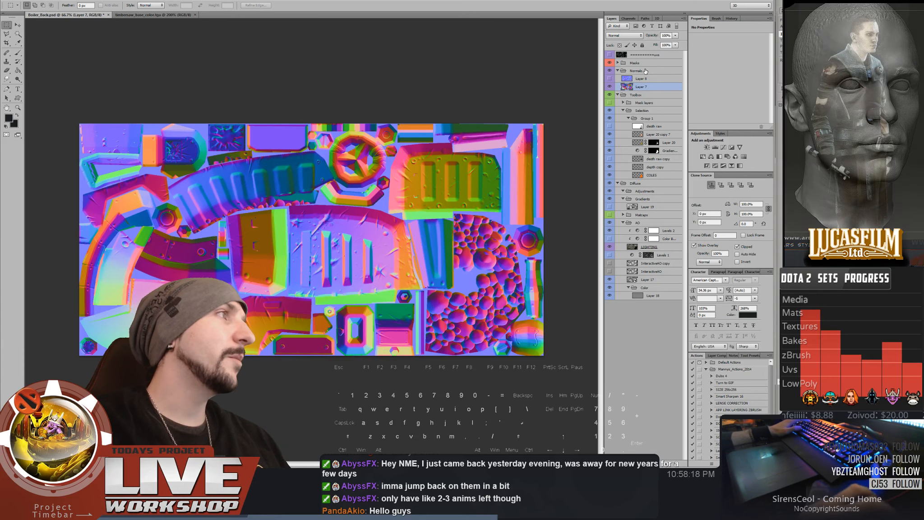
{"action": "left_click", "coordinate": [628, 19]}
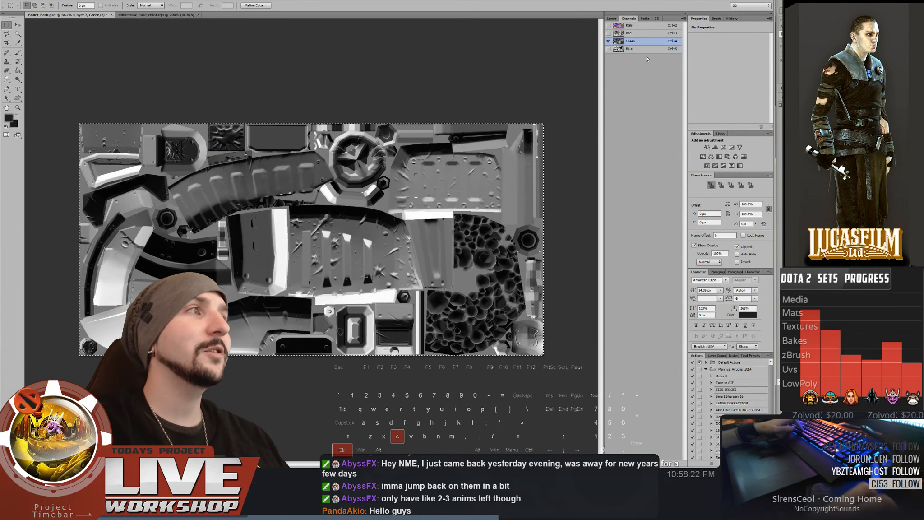
{"action": "key", "text": "ctrl+2"}
{"action": "left_click", "coordinate": [612, 19]}
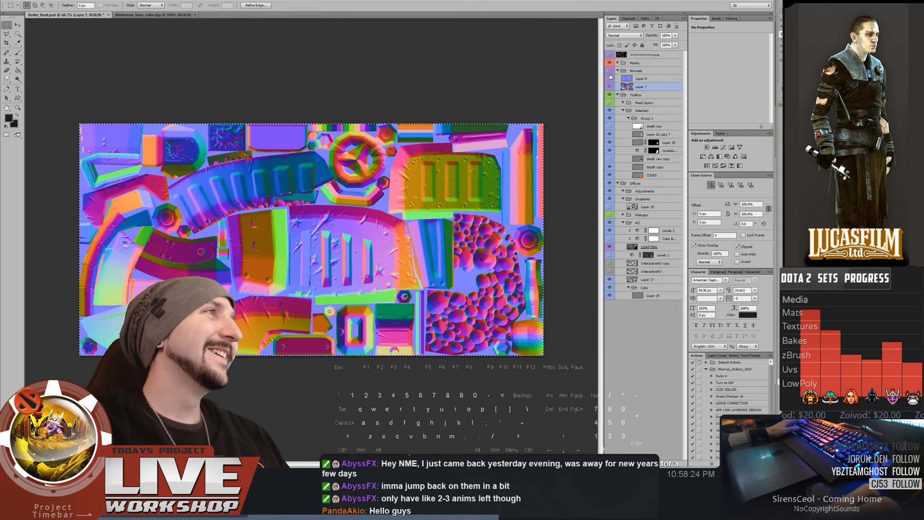
{"action": "left_click", "coordinate": [610, 73]}
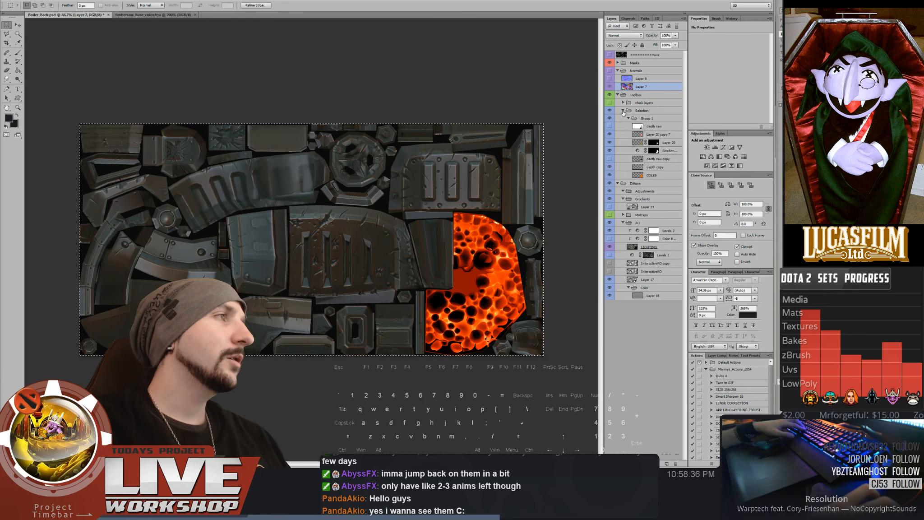
Move Group 1 out of the Selection group and rename it COELS
{"action": "left_click_drag", "start_coordinate": [641, 105], "coordinate": [639, 107]}
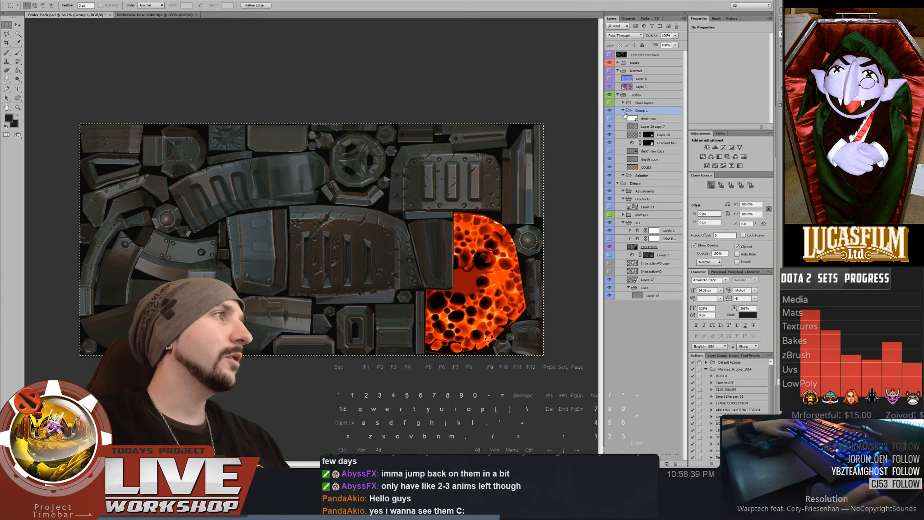
{"action": "double_click", "coordinate": [641, 110]}
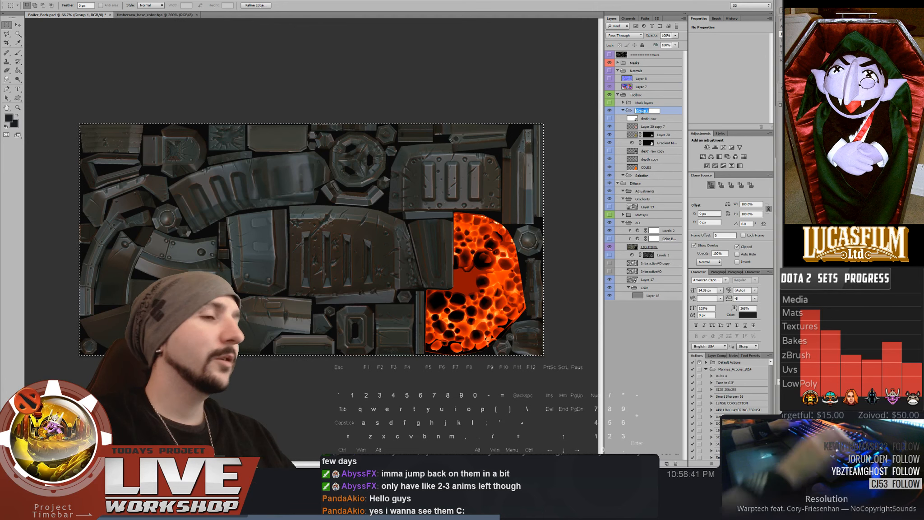
{"action": "type", "text": "COLES"}
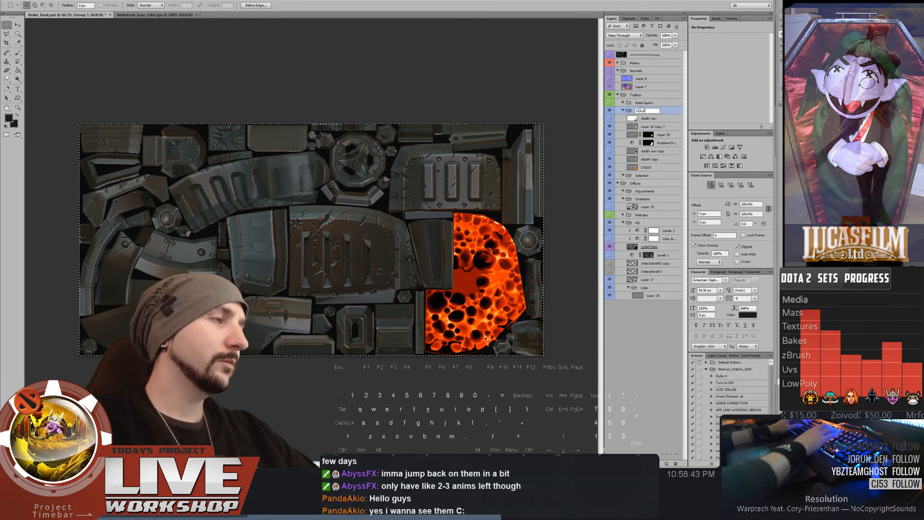
{"action": "key", "text": "BackSpace"}
{"action": "key", "text": "BackSpace"}
{"action": "key", "text": "BackSpace"}
{"action": "key", "text": "BackSpace"}
{"action": "key", "text": "BackSpace"}
{"action": "type", "text": "COL"}
{"action": "key", "text": "BackSpace"}
{"action": "type", "text": "ELS"}
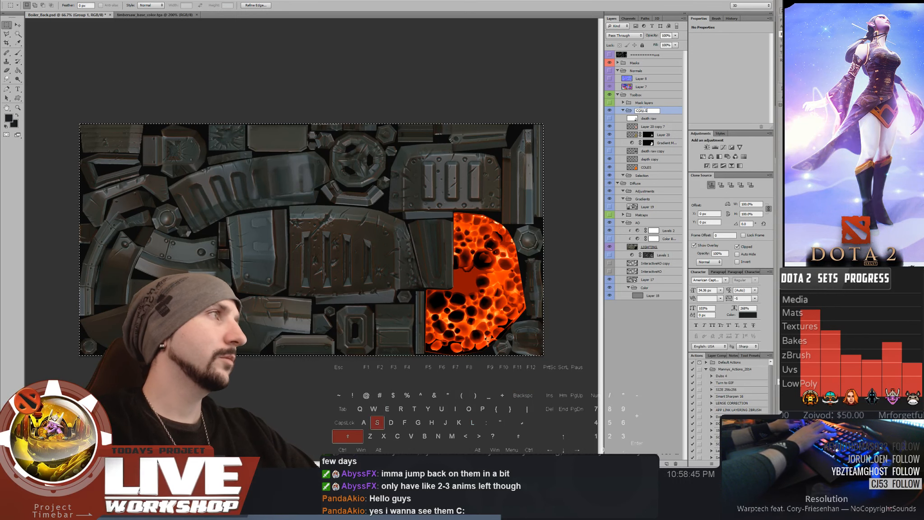
{"action": "key", "text": "Return"}
Collapse the COELS group, label it red, and move it into the Adjustments group under Diffuse
{"action": "left_click", "coordinate": [623, 111]}
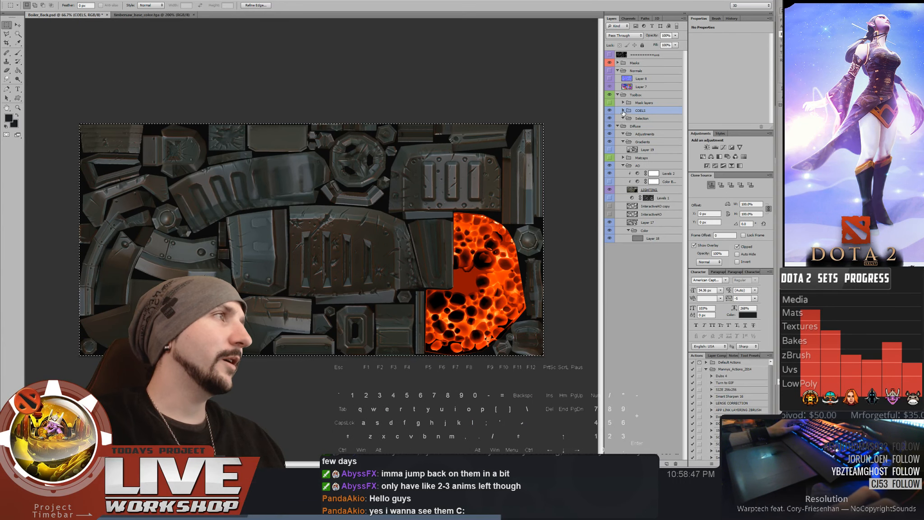
{"action": "right_click", "coordinate": [612, 112]}
{"action": "left_click", "coordinate": [629, 141]}
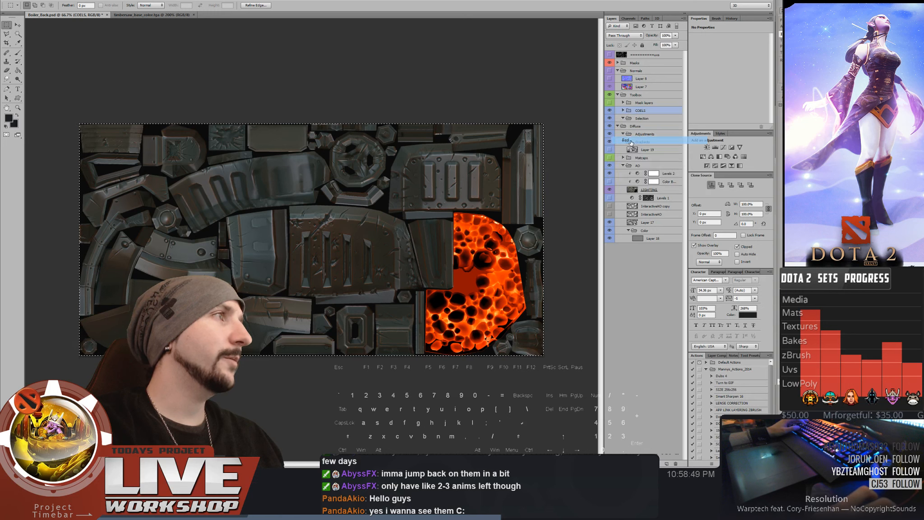
{"action": "left_click_drag", "start_coordinate": [639, 112], "coordinate": [640, 135]}
Color-label the Adjustments group violet and the COELS group inside it red
{"action": "right_click", "coordinate": [612, 126]}
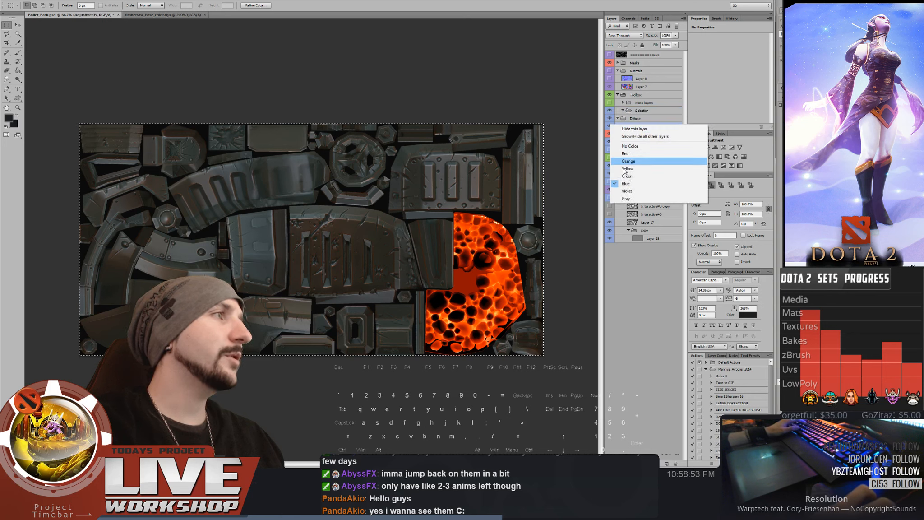
{"action": "left_click", "coordinate": [628, 192]}
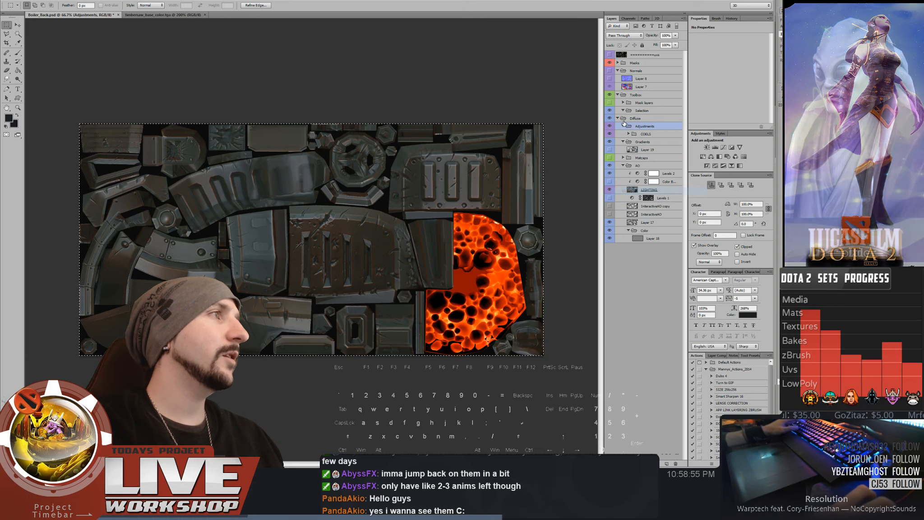
{"action": "left_click", "coordinate": [624, 136]}
{"action": "right_click", "coordinate": [611, 135]}
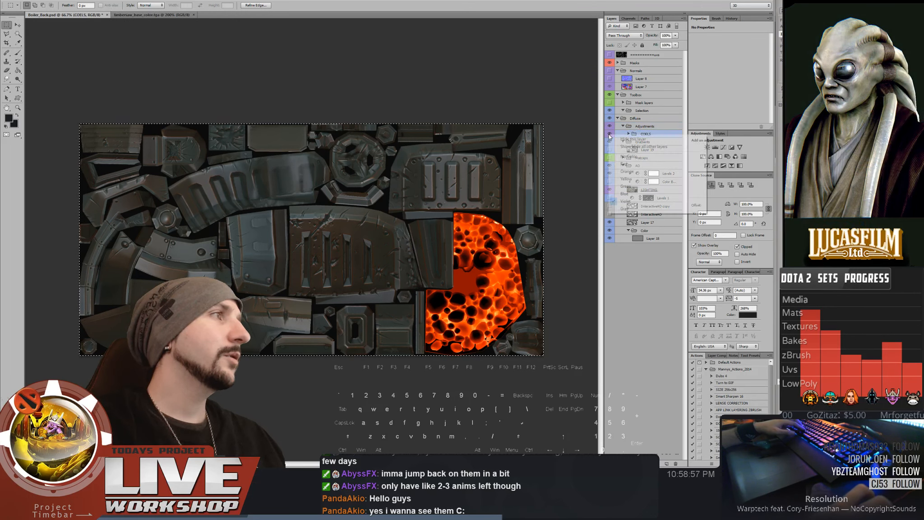
{"action": "left_click", "coordinate": [628, 159]}
Paste the copied green channel as a hidden layer above the COELS group, and add an empty layer over it
{"action": "key", "text": "ctrl+v"}
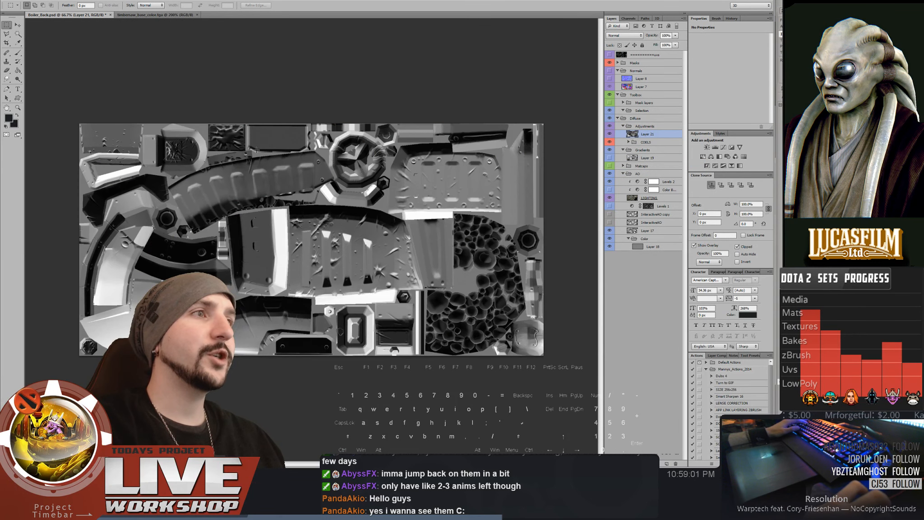
{"action": "left_click", "coordinate": [610, 134]}
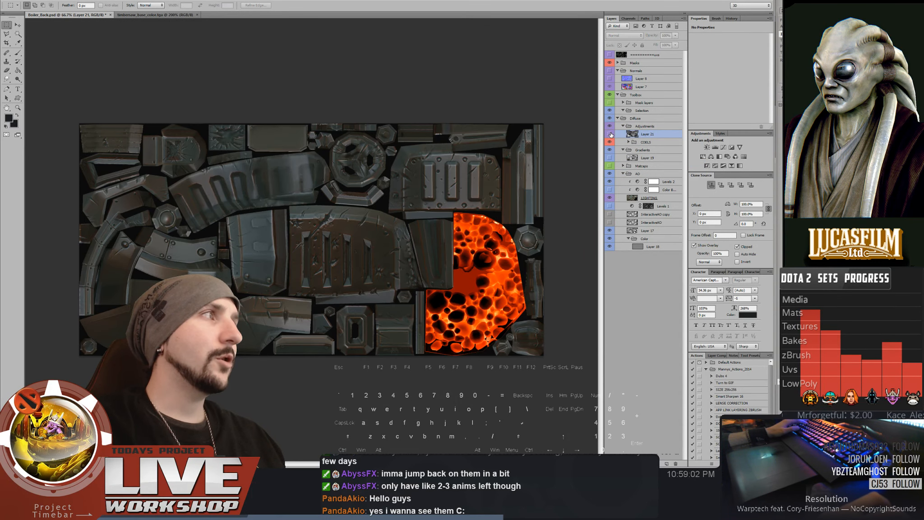
{"action": "left_click", "coordinate": [666, 463]}
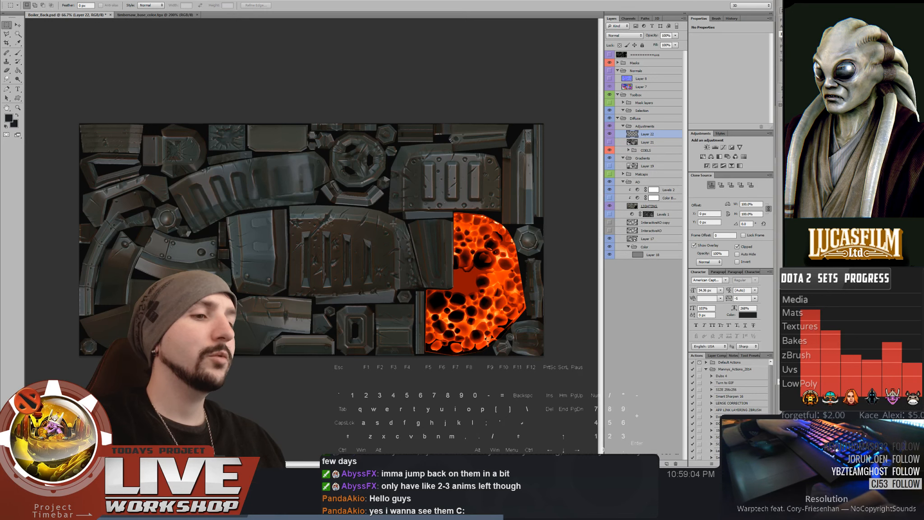
Fill the empty Layer 22 with a dark red sampled from the lava, and hide that layer
{"action": "key", "text": "g"}
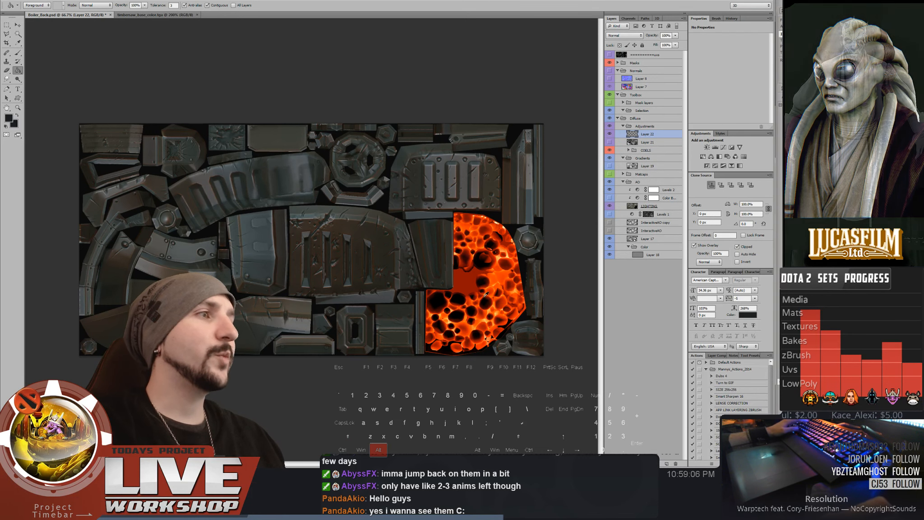
{"action": "left_click", "coordinate": [471, 328], "text": "alt"}
{"action": "left_click_drag", "start_coordinate": [471, 328], "coordinate": [466, 325], "text": "alt"}
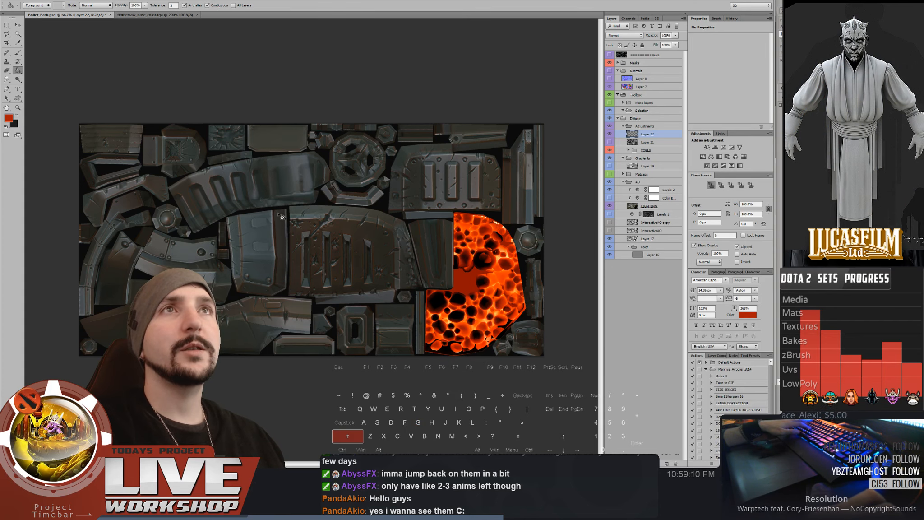
{"action": "key", "text": "shift+g"}
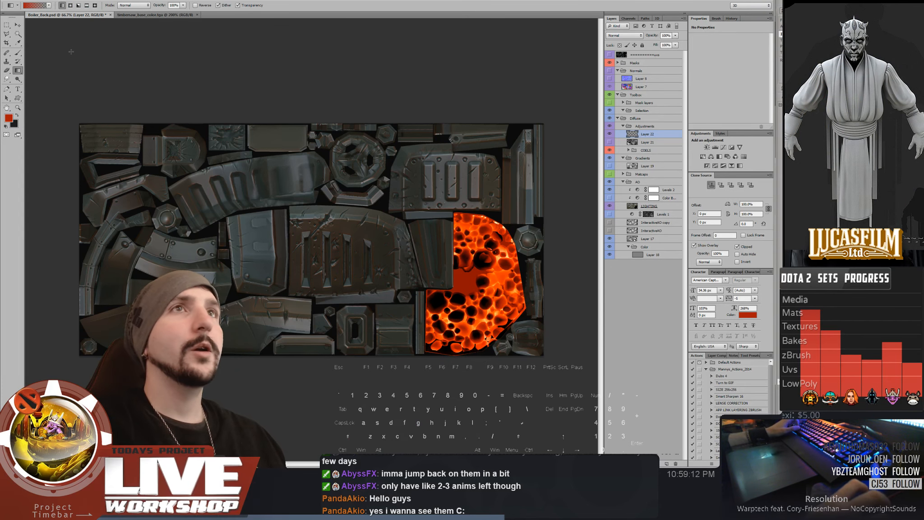
{"action": "key", "text": "shift+g"}
{"action": "key", "text": "shift+g"}
{"action": "key", "text": "shift+g"}
{"action": "key", "text": "shift+g"}
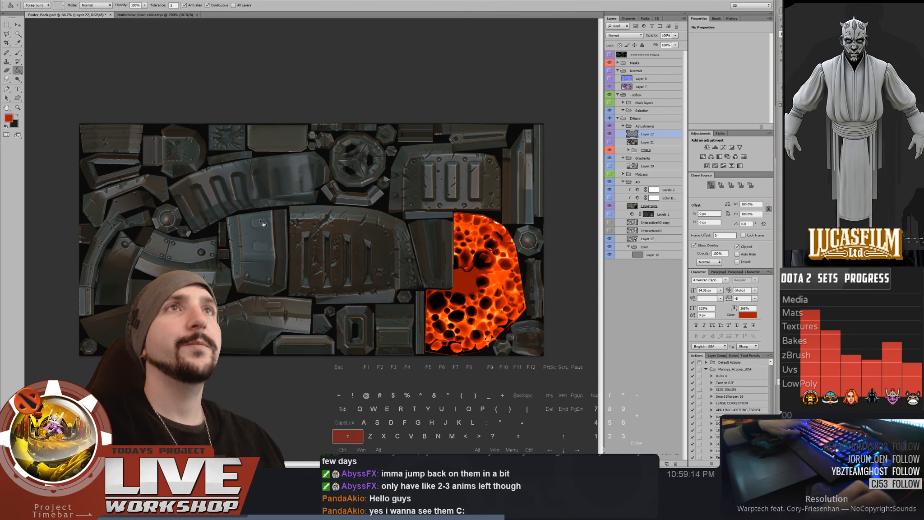
{"action": "left_click", "coordinate": [314, 210]}
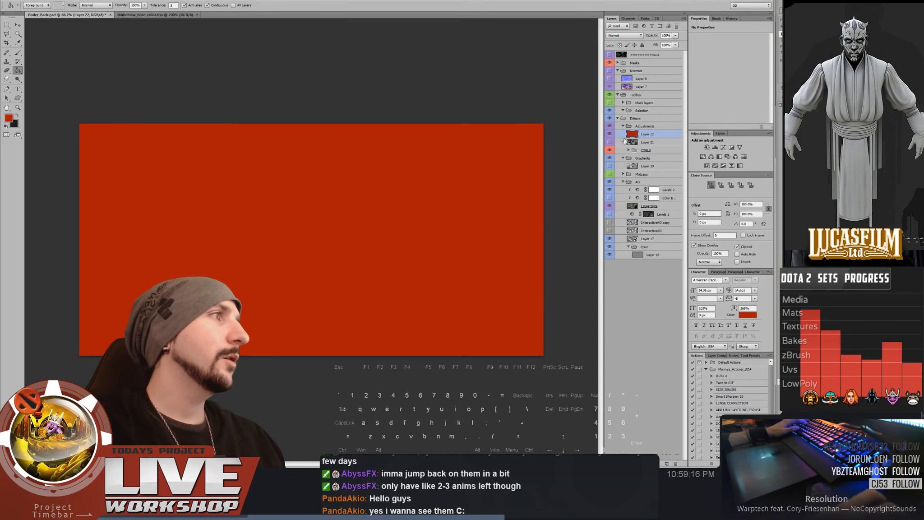
{"action": "left_click", "coordinate": [609, 135]}
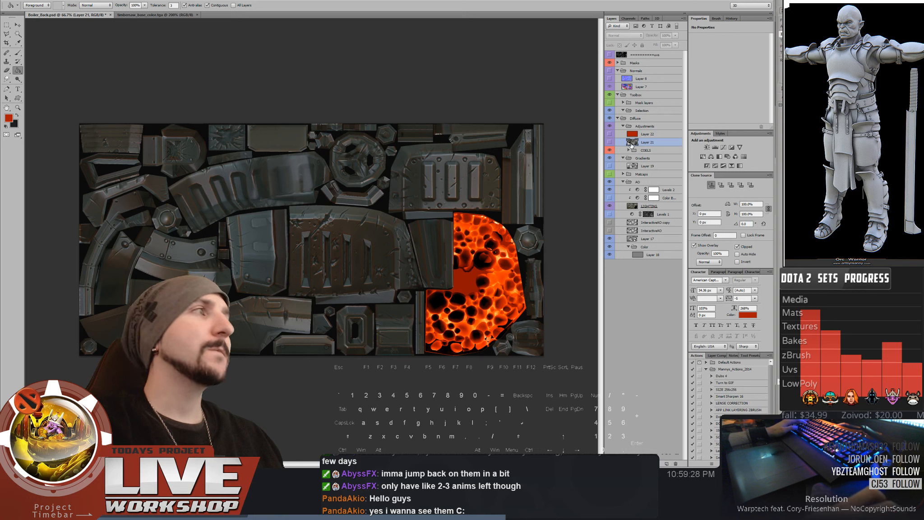
Copy the entire grayscale image on Layer 21, hide that layer, and show the red Layer 22
{"action": "left_click", "coordinate": [610, 142]}
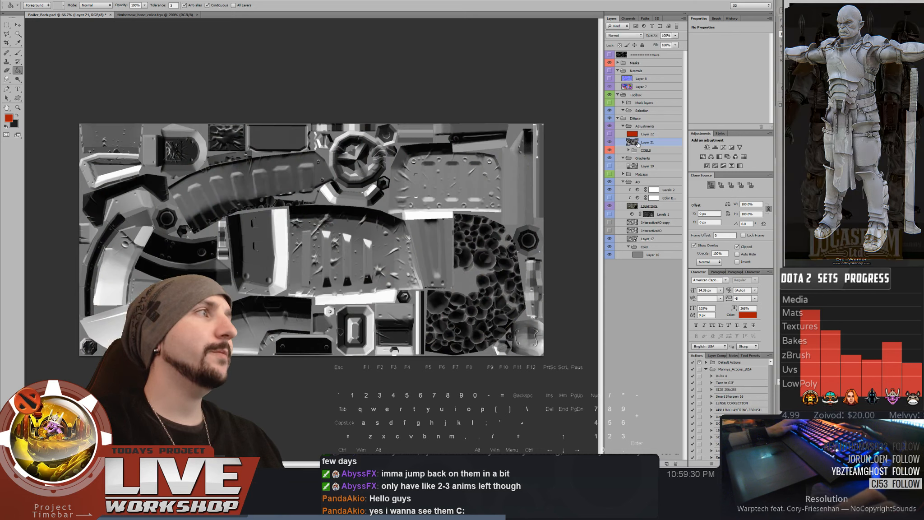
{"action": "key", "text": "m"}
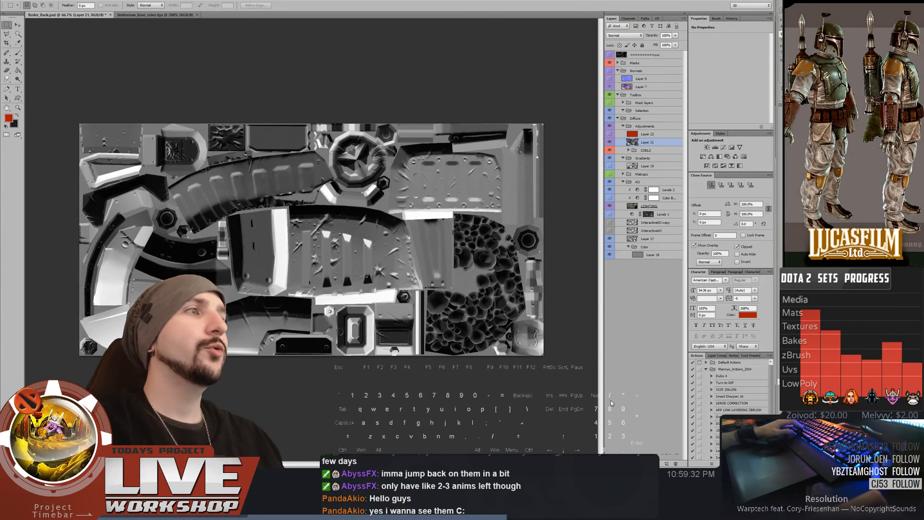
{"action": "key", "text": "ctrl+a"}
{"action": "left_click", "coordinate": [609, 142]}
{"action": "left_click", "coordinate": [609, 134]}
Add a layer mask to the red Layer 22, paste the grayscale image into it, and delete Layer 21
{"action": "left_click", "coordinate": [631, 134]}
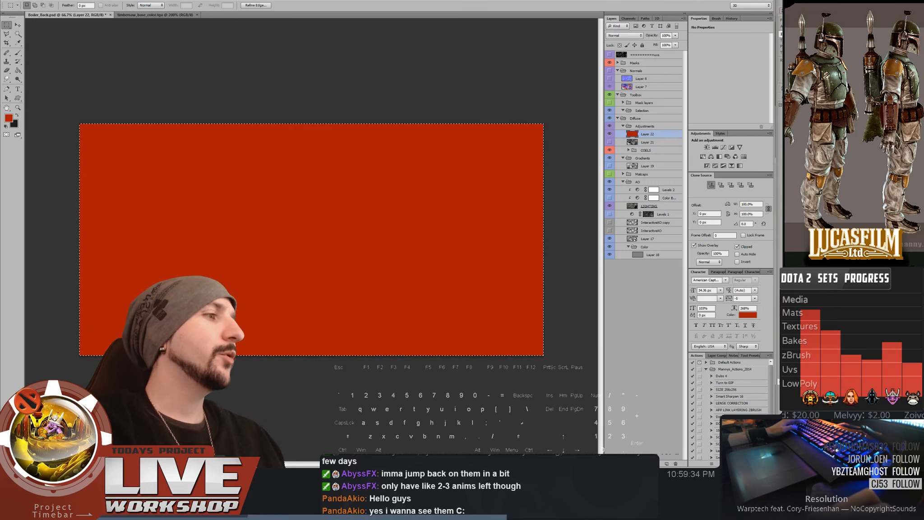
{"action": "left_click", "coordinate": [648, 464]}
{"action": "left_click", "coordinate": [648, 464]}
{"action": "left_click", "coordinate": [639, 464]}
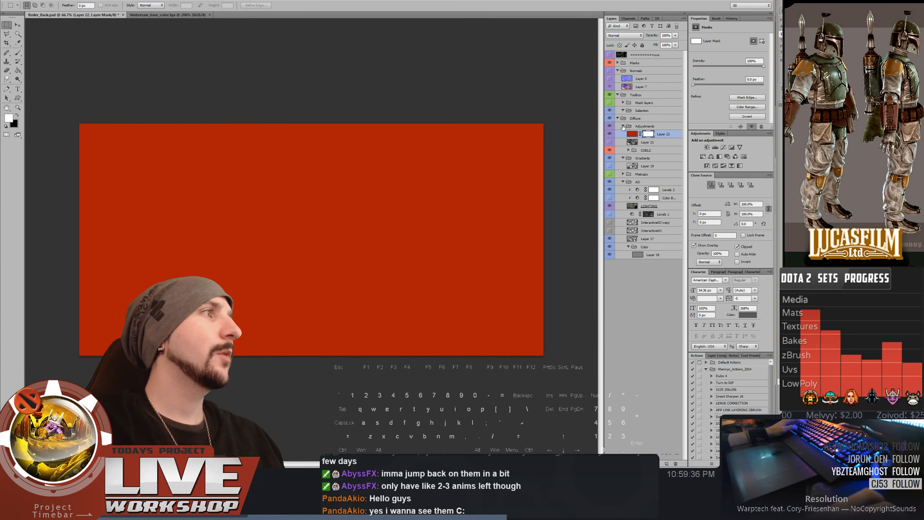
{"action": "left_click", "coordinate": [648, 135], "text": "alt"}
{"action": "key", "text": "ctrl+v"}
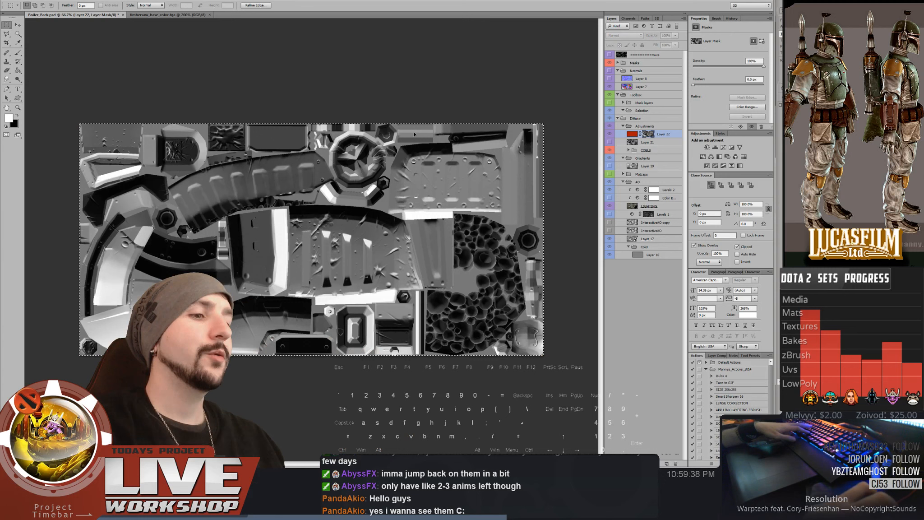
{"action": "left_click", "coordinate": [402, 80]}
{"action": "left_click", "coordinate": [390, 164]}
{"action": "left_click", "coordinate": [641, 143]}
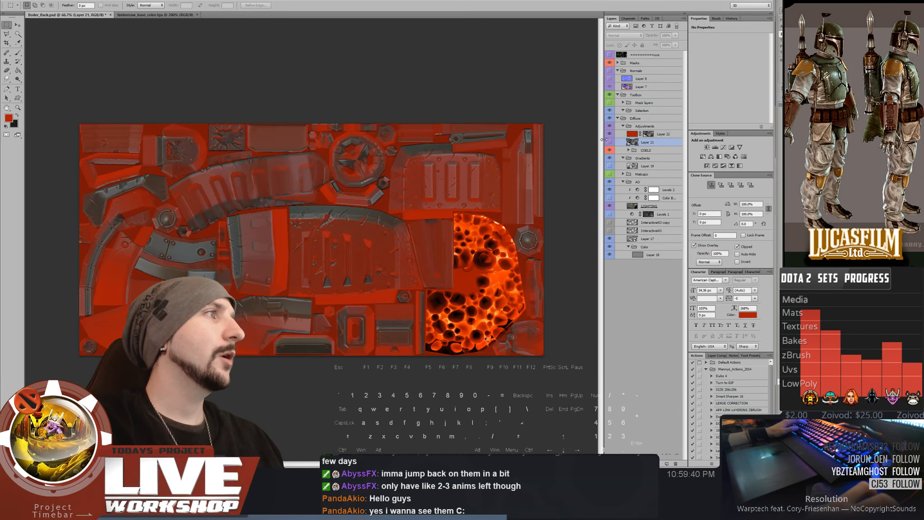
{"action": "key", "text": "Delete"}
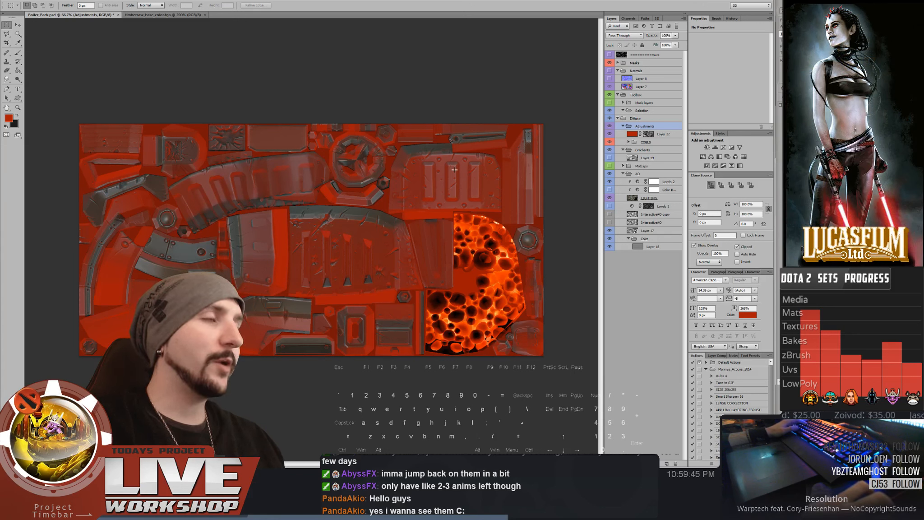
Shift the red fill of Layer 22 slightly toward orange with Hue/Saturation
{"action": "left_click", "coordinate": [633, 134]}
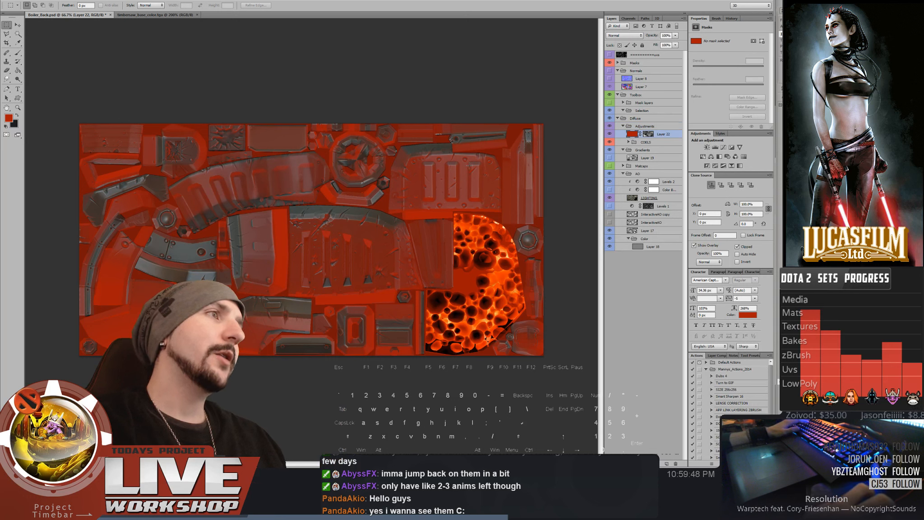
{"action": "key", "text": "ctrl+u"}
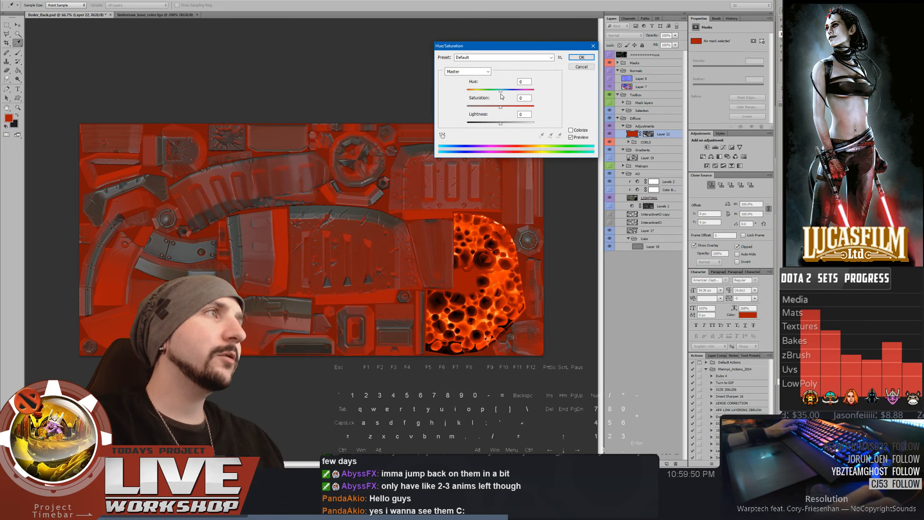
{"action": "left_click_drag", "start_coordinate": [501, 91], "coordinate": [503, 93]}
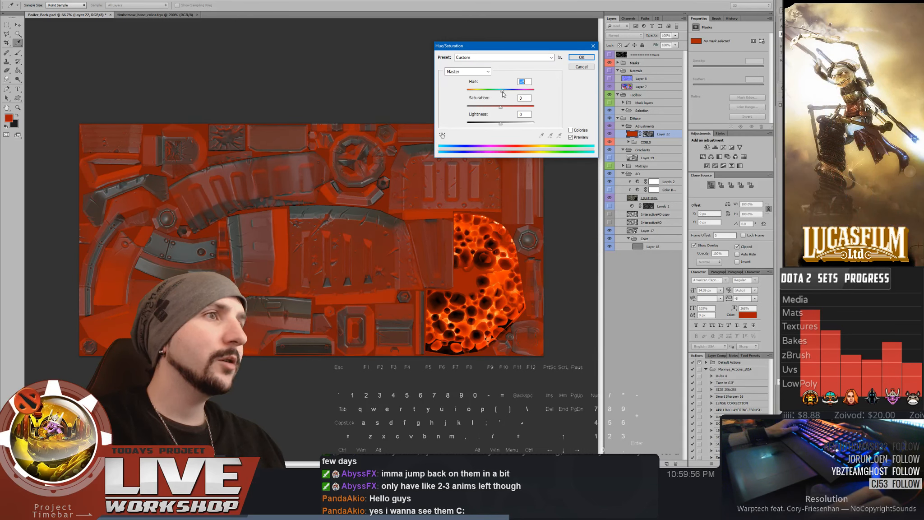
{"action": "left_click", "coordinate": [579, 59]}
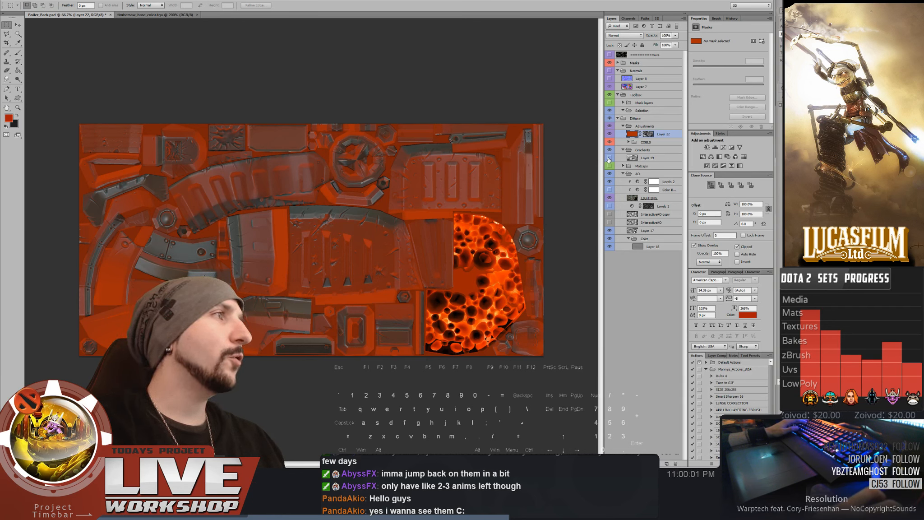
Show and select Layer 19 in the Gradients group
{"action": "left_click", "coordinate": [609, 157]}
{"action": "left_click", "coordinate": [647, 157]}
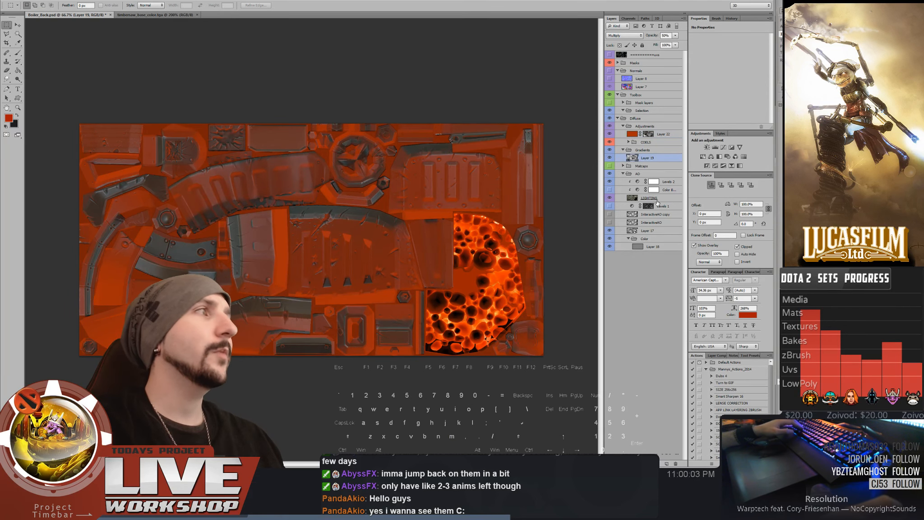
Hide the Gradients group, place Layer 22 in a new group, and name that group LIT
{"action": "left_click", "coordinate": [610, 150]}
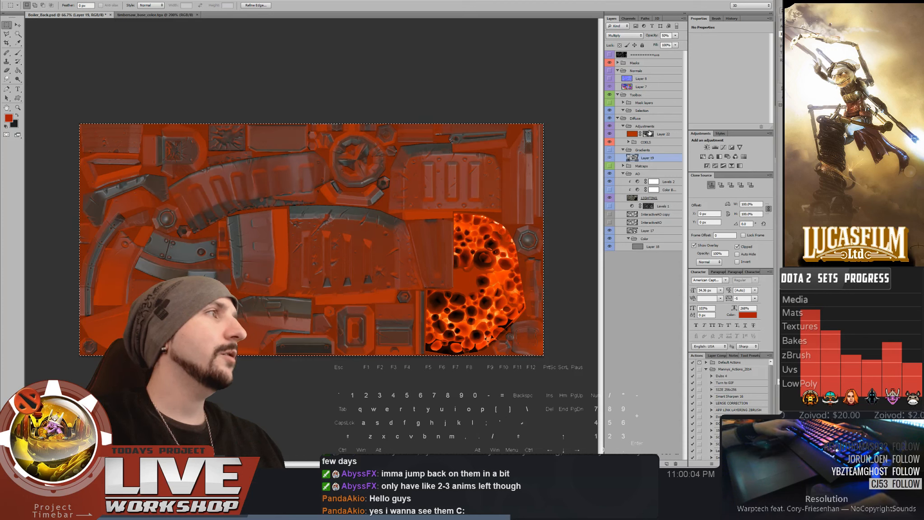
{"action": "left_click", "coordinate": [663, 135]}
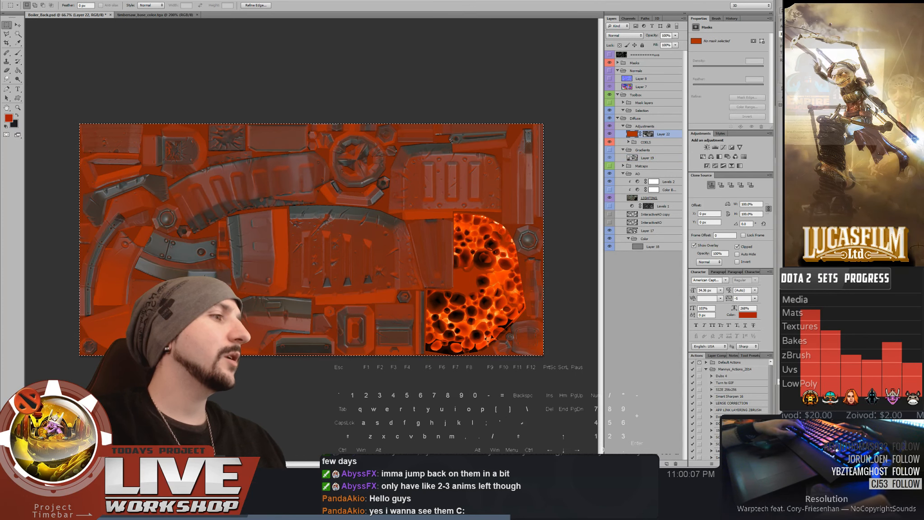
{"action": "key", "text": "ctrl+g"}
{"action": "left_click_drag", "start_coordinate": [648, 142], "coordinate": [647, 135]}
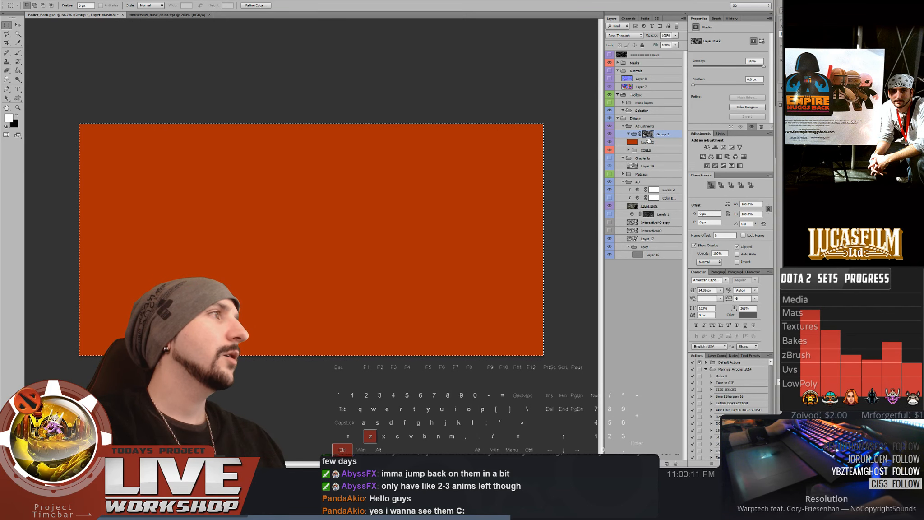
{"action": "key", "text": "ctrl+z"}
{"action": "left_click_drag", "start_coordinate": [658, 135], "coordinate": [643, 137]}
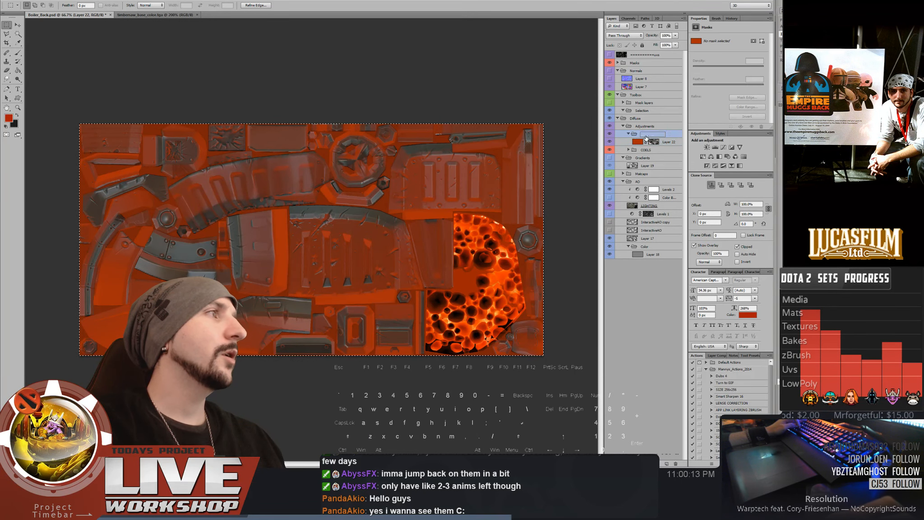
{"action": "double_click", "coordinate": [646, 134]}
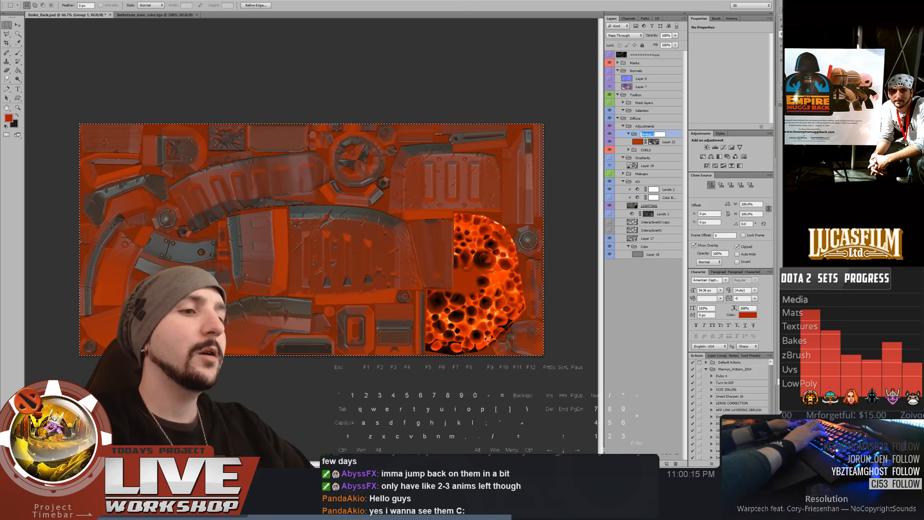
{"action": "type", "text": "LIT"}
{"action": "key", "text": "Return"}
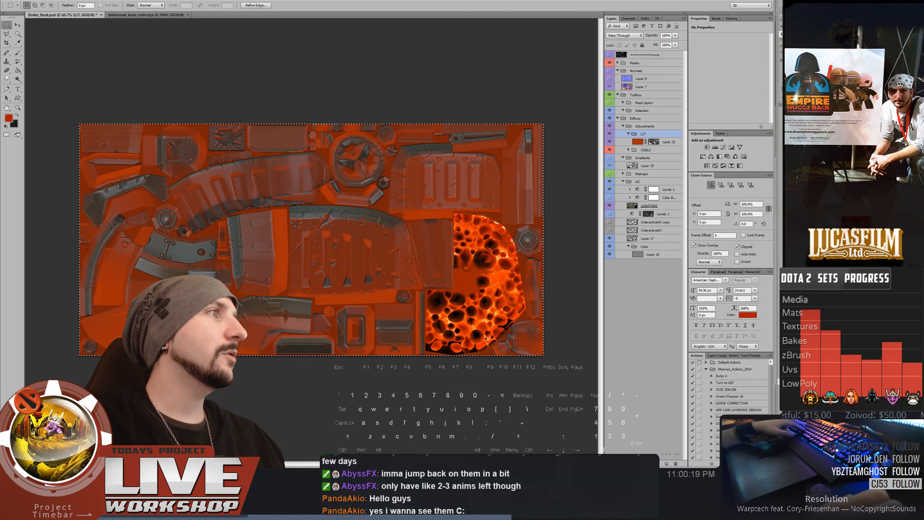
Add a layer mask to the LIT group, paste the grayscale gradient image into it, and clear the selection
{"action": "left_click", "coordinate": [640, 463]}
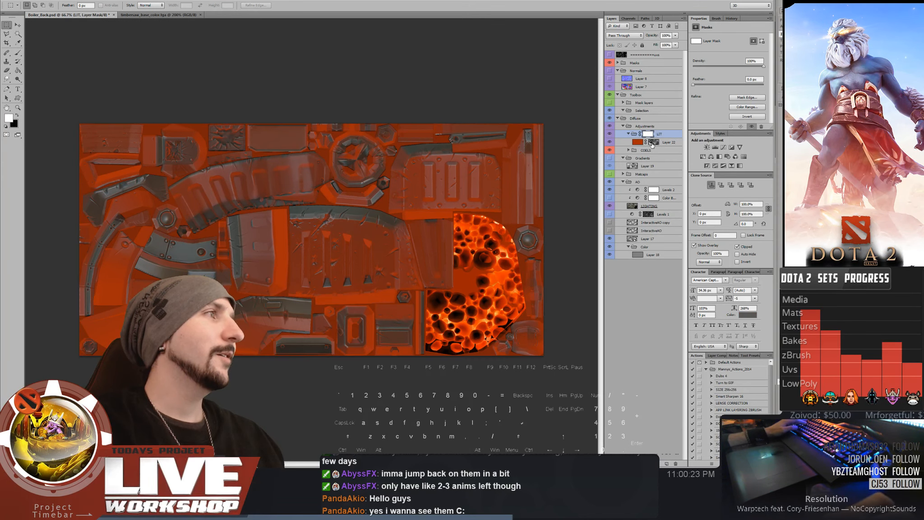
{"action": "left_click", "coordinate": [647, 134], "text": "alt"}
{"action": "key", "text": "ctrl+v"}
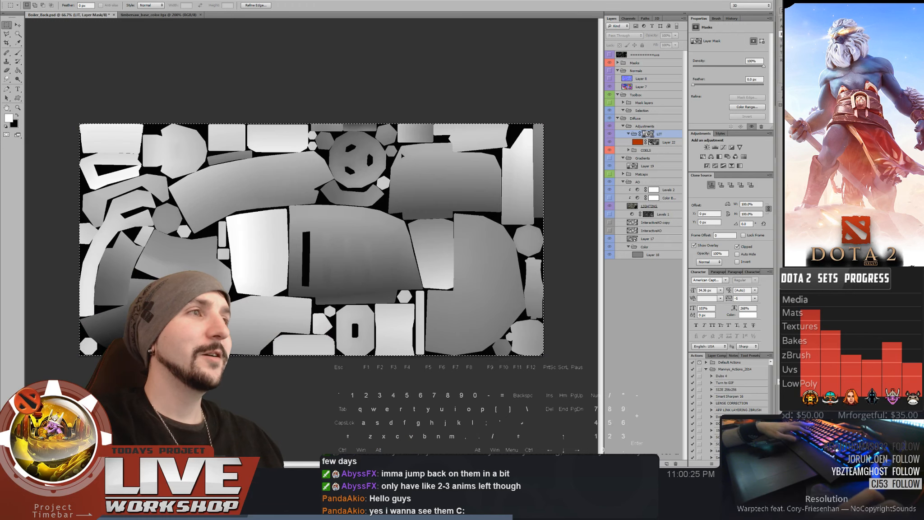
{"action": "key", "text": "ctrl+d"}
Compare the texture with the masked LIT group hidden and shown to judge the orange glow
{"action": "left_click", "coordinate": [629, 134]}
{"action": "left_click", "coordinate": [610, 135]}
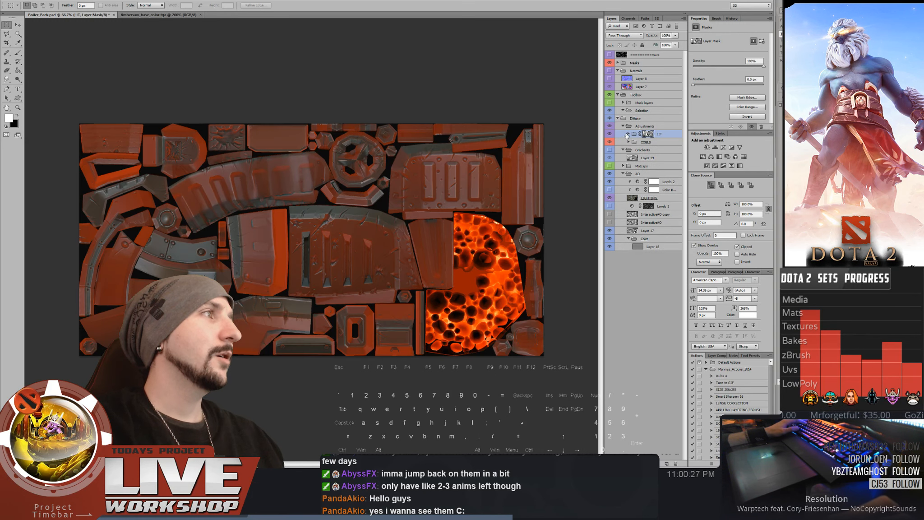
{"action": "left_click", "coordinate": [627, 136]}
{"action": "left_click", "coordinate": [628, 134]}
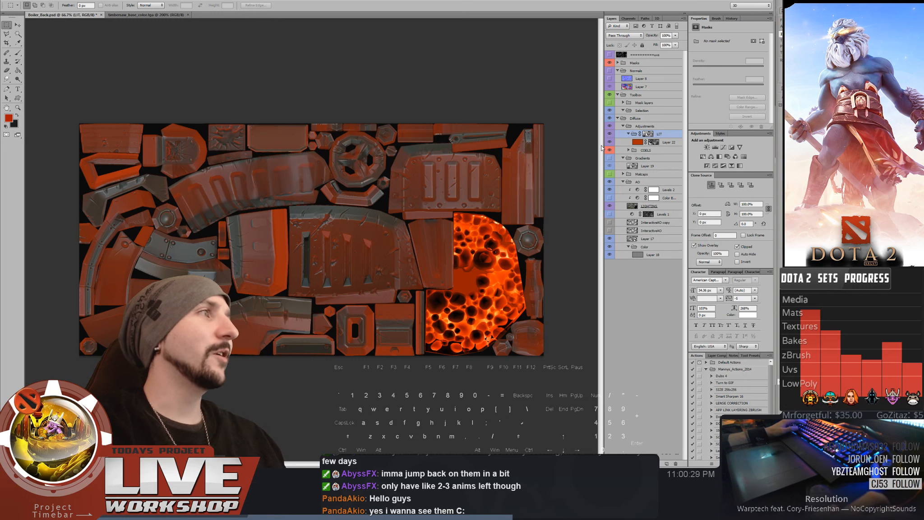
{"action": "left_click", "coordinate": [648, 134]}
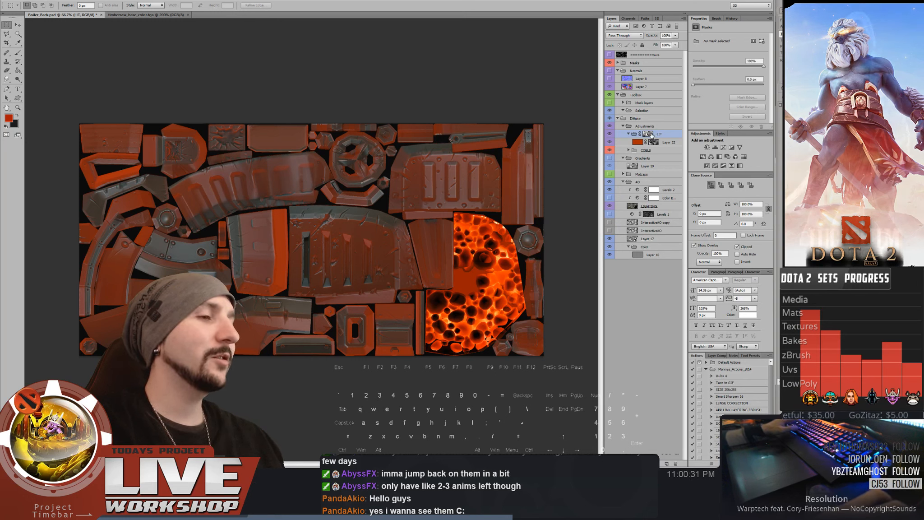
{"action": "left_click", "coordinate": [610, 134]}
{"action": "left_click", "coordinate": [610, 134]}
{"action": "left_click", "coordinate": [610, 134]}
{"action": "left_click", "coordinate": [610, 134]}
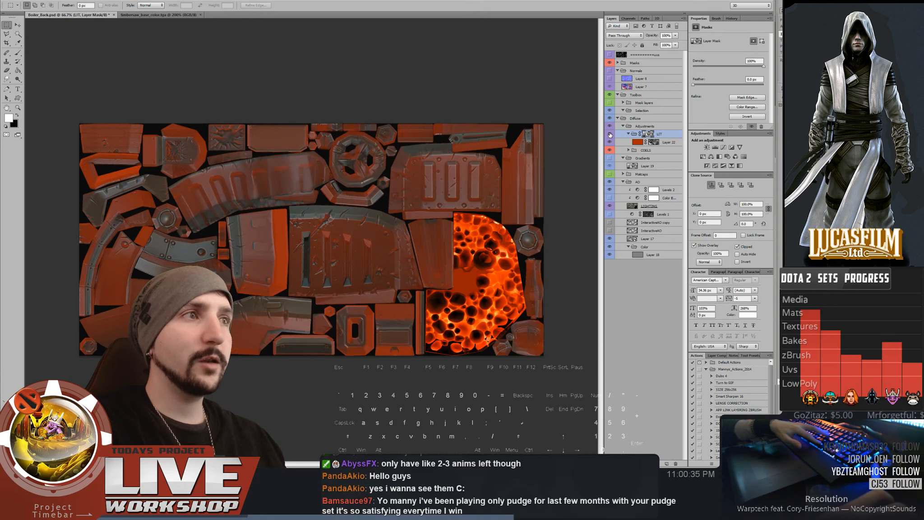
{"action": "left_click", "coordinate": [610, 134]}
{"action": "left_click", "coordinate": [610, 134]}
{"action": "left_click", "coordinate": [610, 134]}
{"action": "left_click", "coordinate": [609, 134]}
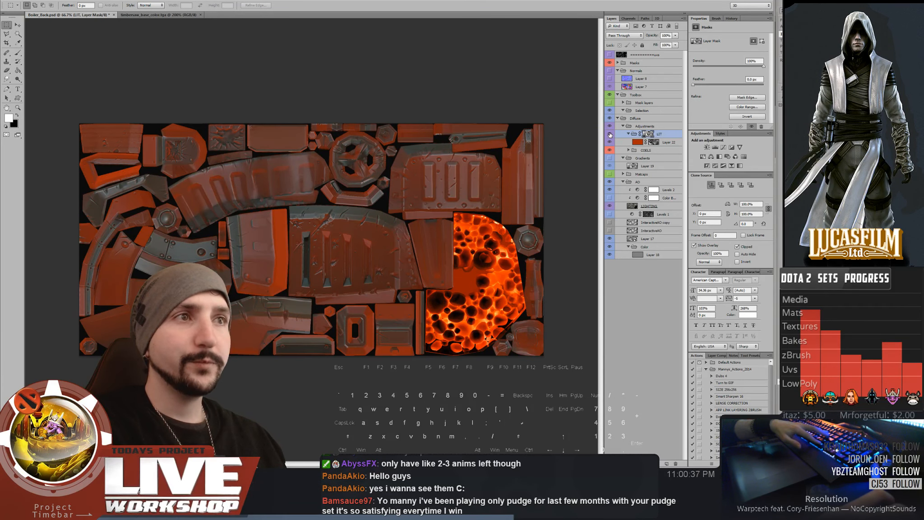
{"action": "left_click", "coordinate": [609, 134]}
{"action": "left_click", "coordinate": [609, 134]}
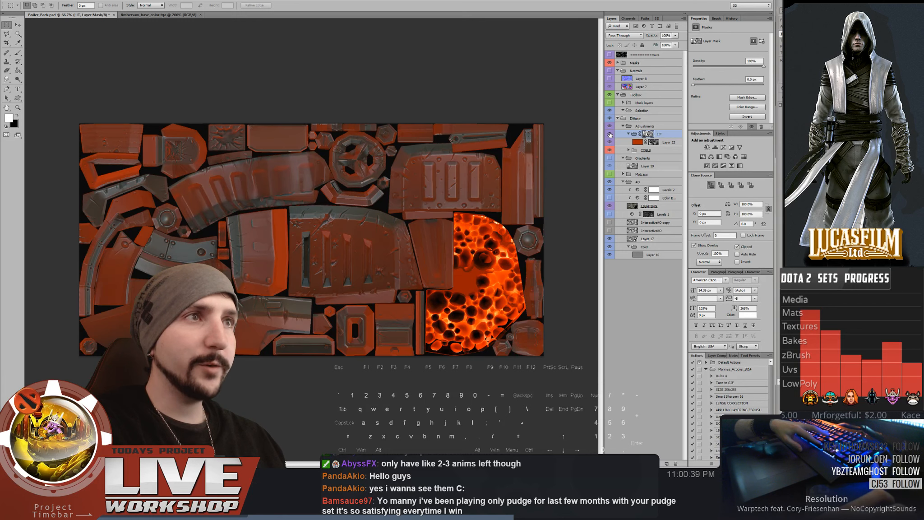
{"action": "left_click", "coordinate": [609, 134]}
{"action": "left_click", "coordinate": [610, 134]}
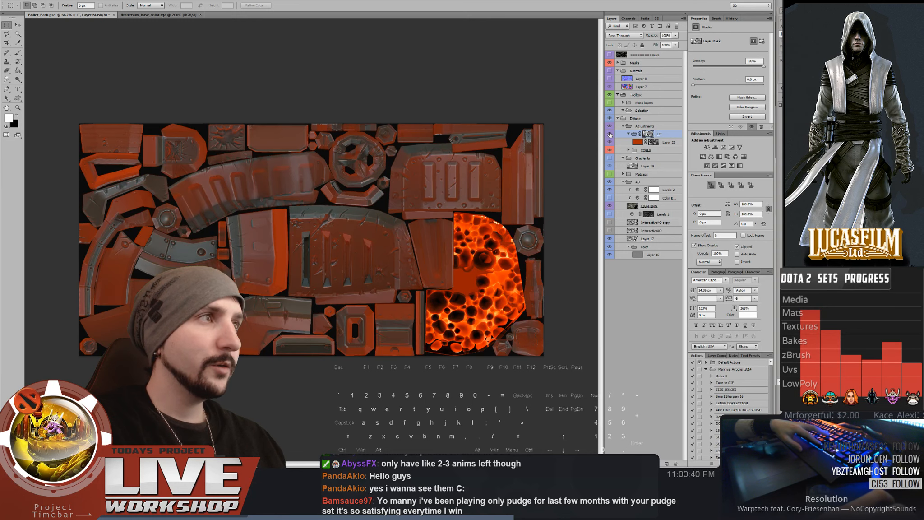
{"action": "left_click", "coordinate": [609, 134]}
{"action": "left_click", "coordinate": [609, 134]}
{"action": "left_click", "coordinate": [609, 134]}
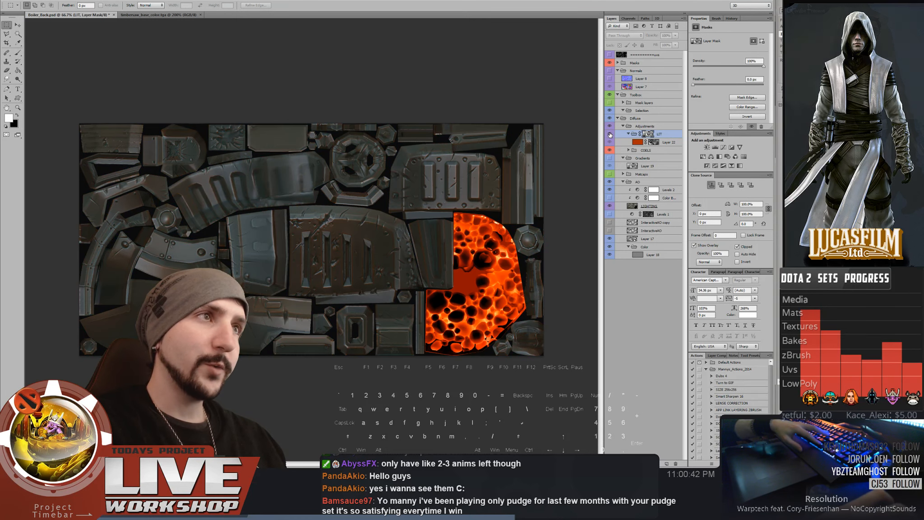
{"action": "left_click", "coordinate": [609, 134]}
Invert the LIT group's mask and duplicate the whole group as LIT copy
{"action": "key", "text": "ctrl+i"}
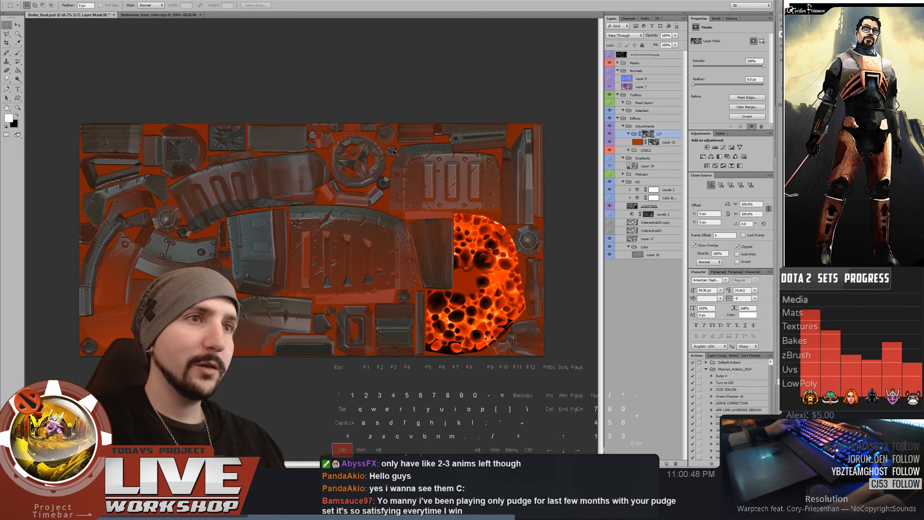
{"action": "left_click", "coordinate": [628, 134]}
{"action": "key", "text": "ctrl+j"}
{"action": "key", "text": "Return"}
{"action": "double_click", "coordinate": [661, 134]}
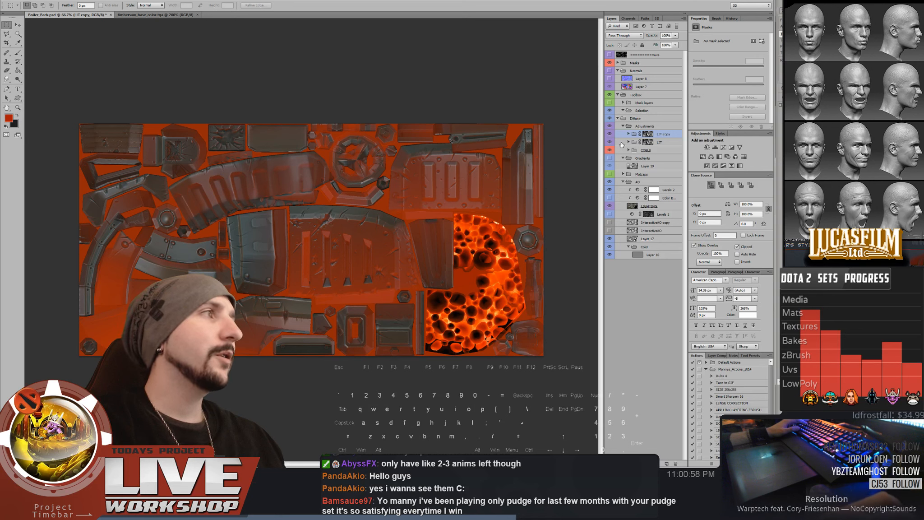
Hide the LIT copy group and color-label the LIT copy and LIT groups orange
{"action": "left_click", "coordinate": [610, 134]}
{"action": "left_click", "coordinate": [647, 142]}
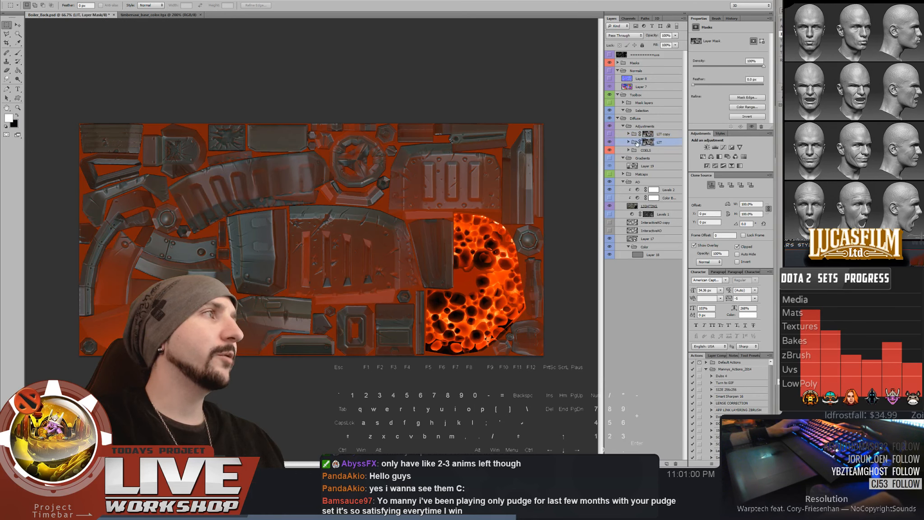
{"action": "left_click", "coordinate": [629, 142]}
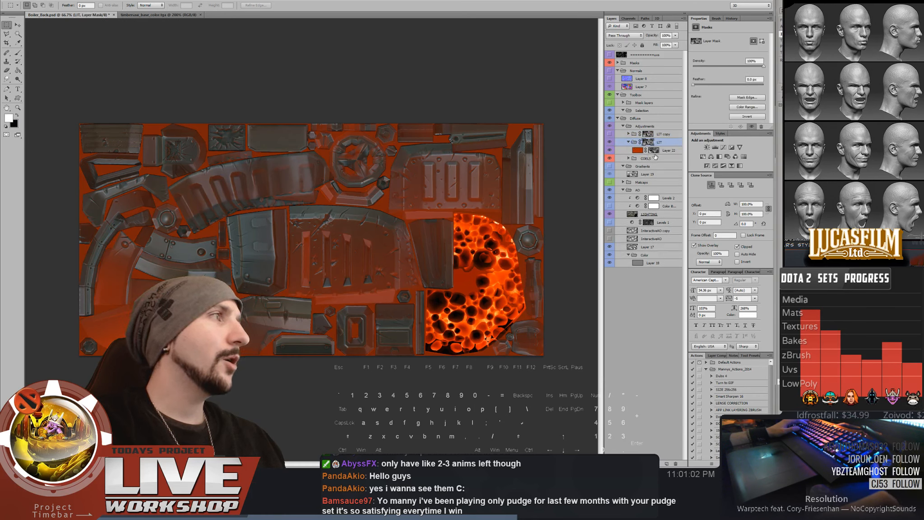
{"action": "right_click", "coordinate": [610, 134]}
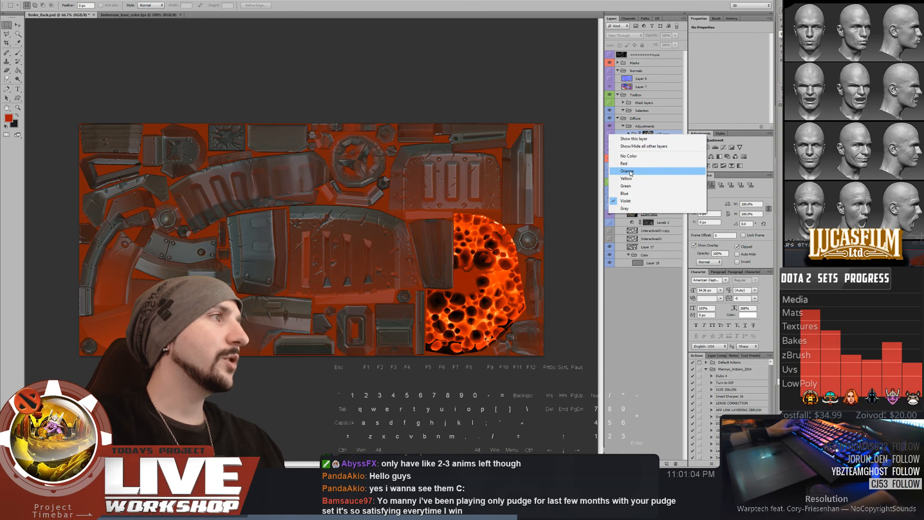
{"action": "left_click", "coordinate": [626, 186]}
{"action": "right_click", "coordinate": [610, 135]}
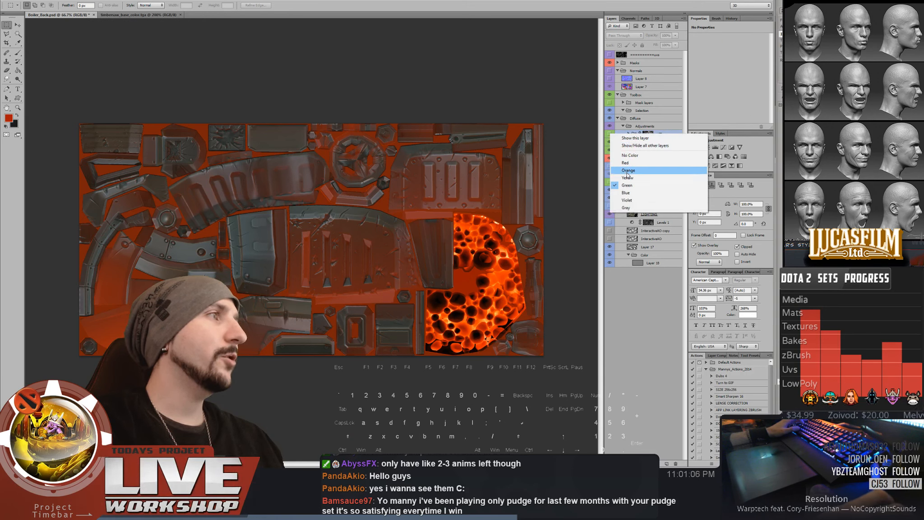
{"action": "left_click", "coordinate": [626, 170]}
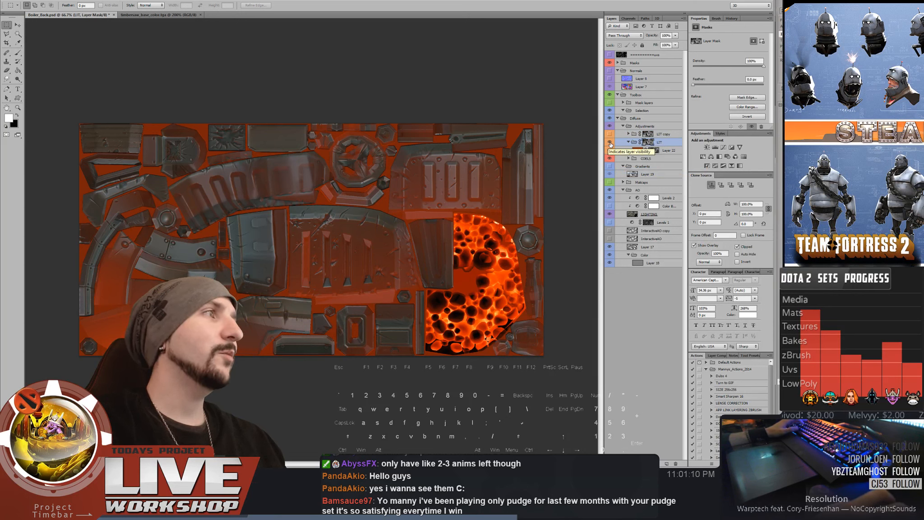
Check the texture with LIT hidden and shown, and place the LIT group inside a new group
{"action": "left_click", "coordinate": [610, 143]}
{"action": "left_click", "coordinate": [610, 142]}
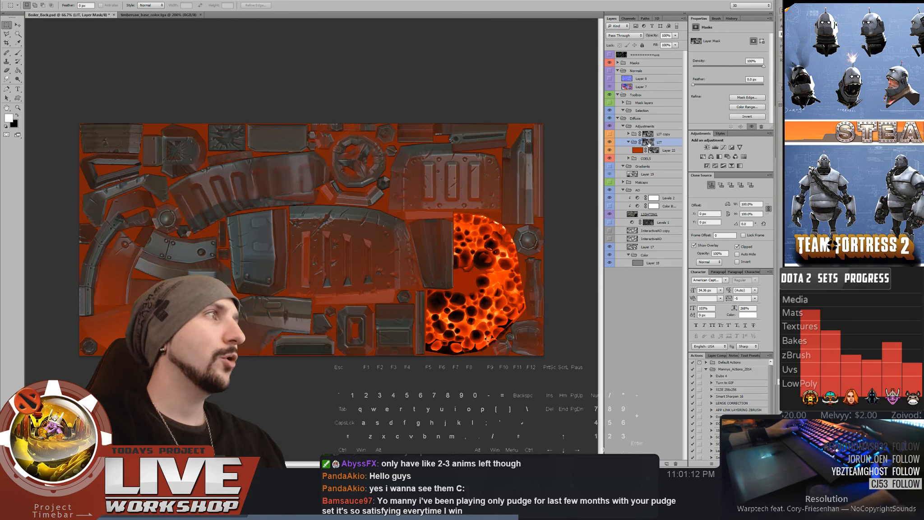
{"action": "key", "text": "l"}
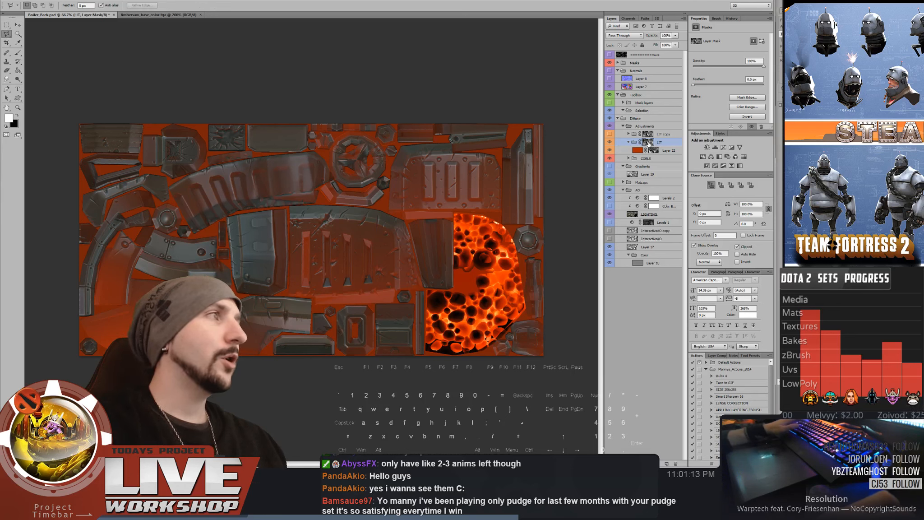
{"action": "left_click", "coordinate": [610, 142]}
{"action": "left_click", "coordinate": [610, 142]}
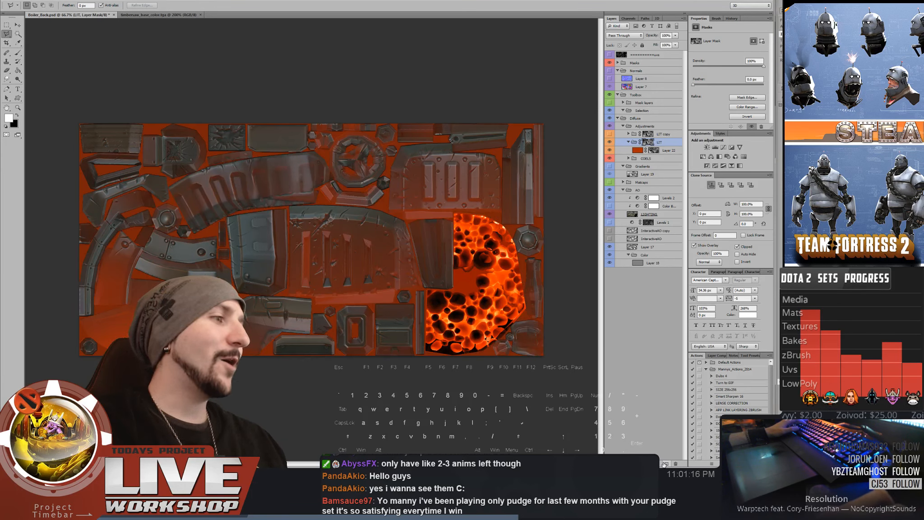
{"action": "key", "text": "ctrl+g"}
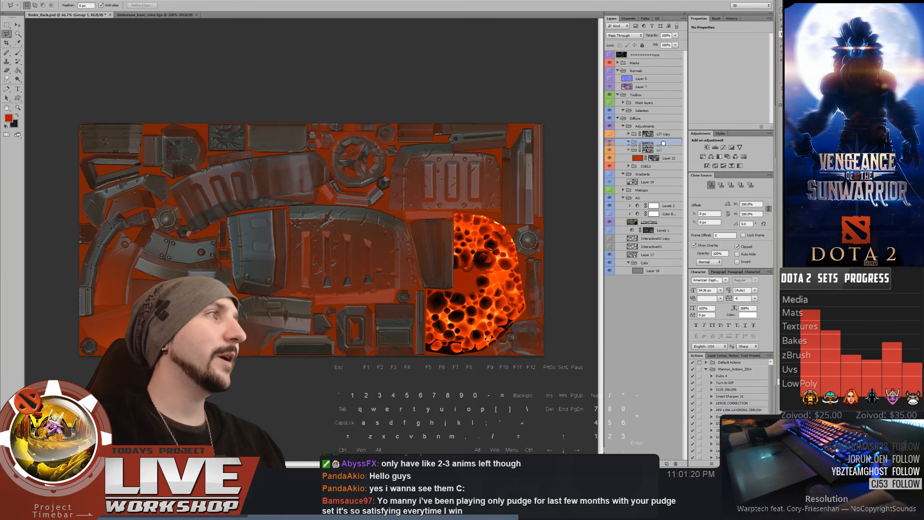
{"action": "left_click_drag", "start_coordinate": [663, 143], "coordinate": [650, 143]}
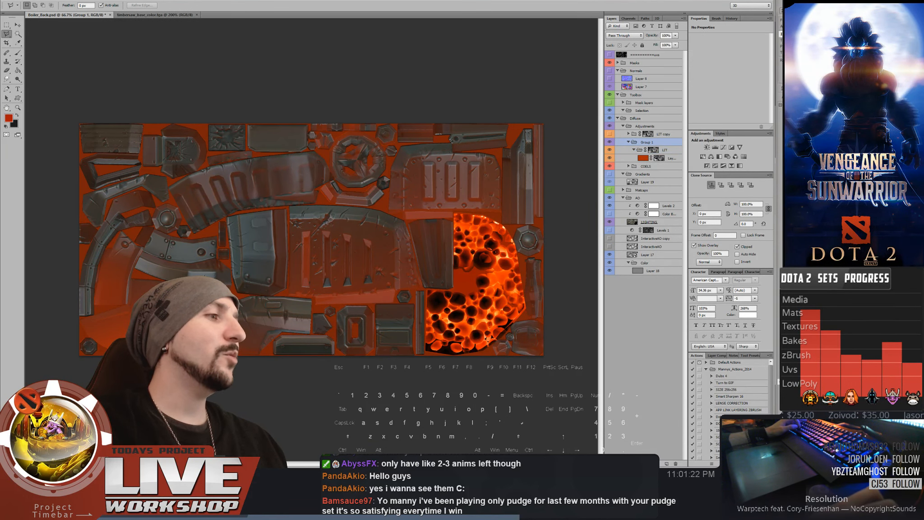
Add a blank layer mask to the new outer group and lasso the long curved ribbed panel in the upper part of the texture
{"action": "left_click", "coordinate": [639, 464]}
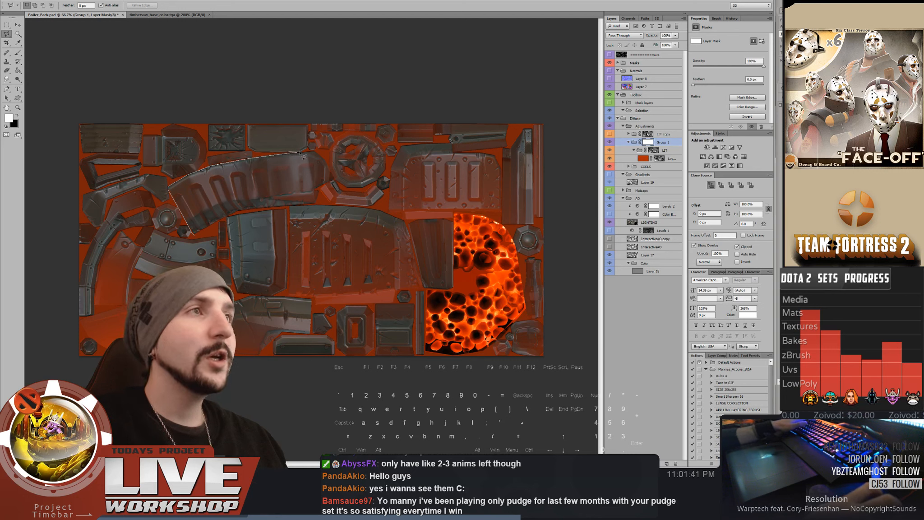
{"action": "left_click", "coordinate": [333, 181]}
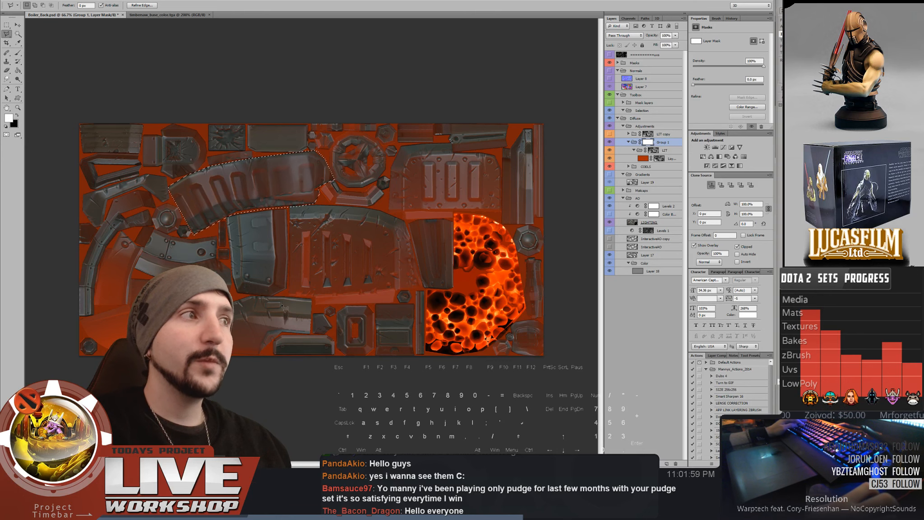
Switch to Softimage and examine the orange glow on the Timbersaw boiler from the front, above, and the side
{"action": "key", "text": "alt+Tab"}
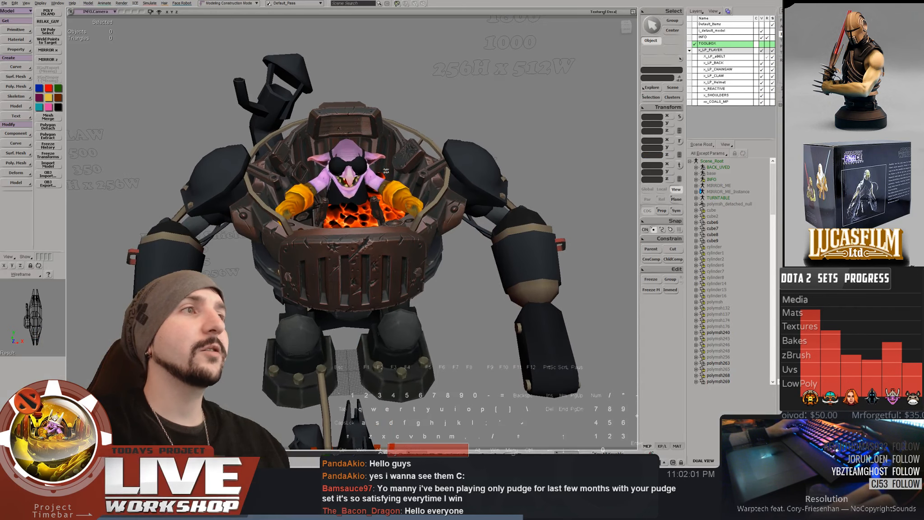
{"action": "middle_click_drag", "start_coordinate": [386, 171], "coordinate": [356, 186]}
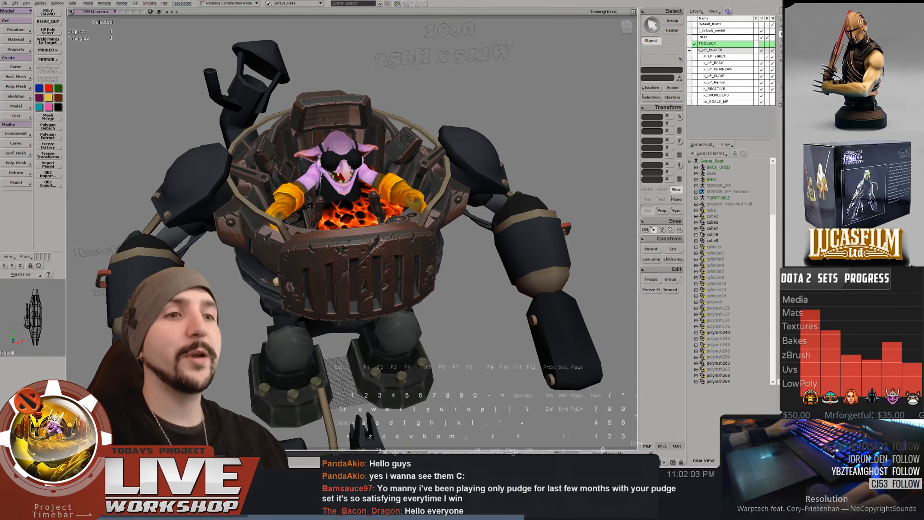
{"action": "middle_click_drag", "start_coordinate": [331, 272], "coordinate": [273, 267]}
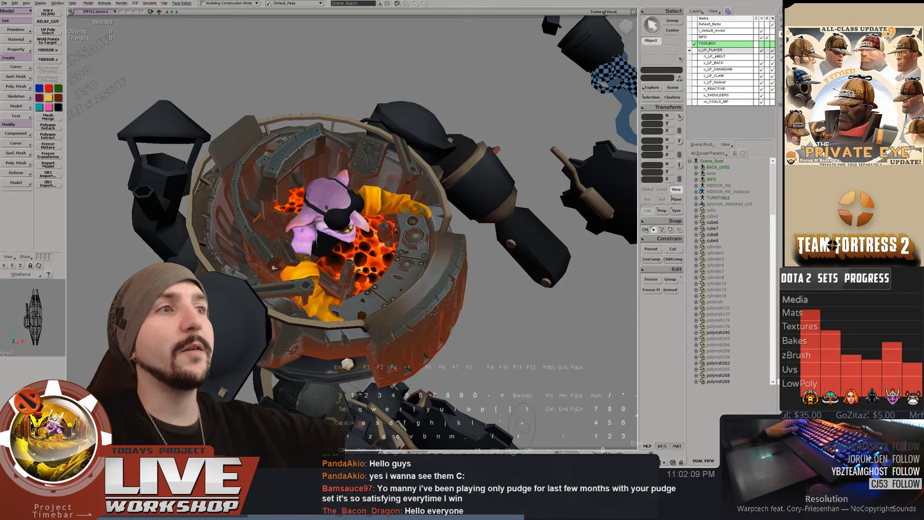
{"action": "middle_click_drag", "start_coordinate": [274, 268], "coordinate": [542, 184]}
Isolate the boiler back mesh and examine the glow on its underside
{"action": "left_click", "coordinate": [365, 177]}
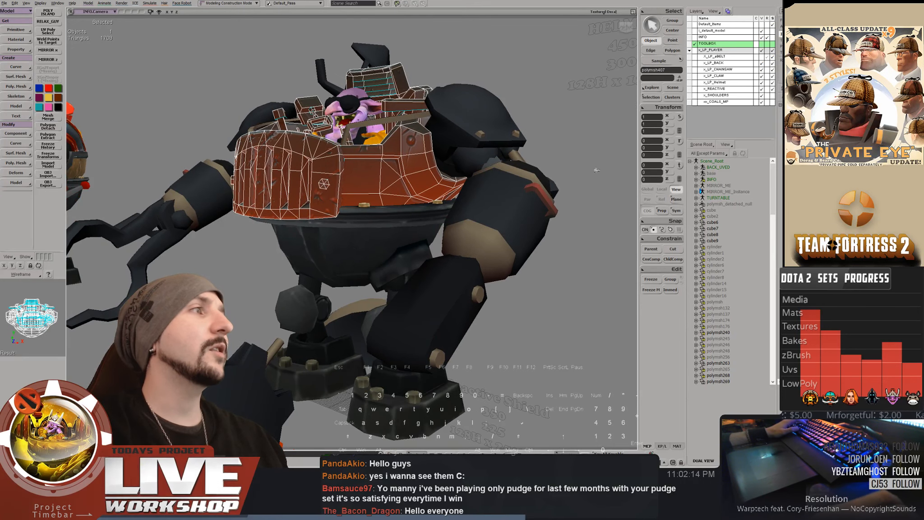
{"action": "key", "text": "shift+i"}
{"action": "left_click", "coordinate": [458, 247]}
{"action": "middle_click_drag", "start_coordinate": [458, 247], "coordinate": [375, 278]}
{"action": "key", "text": "space"}
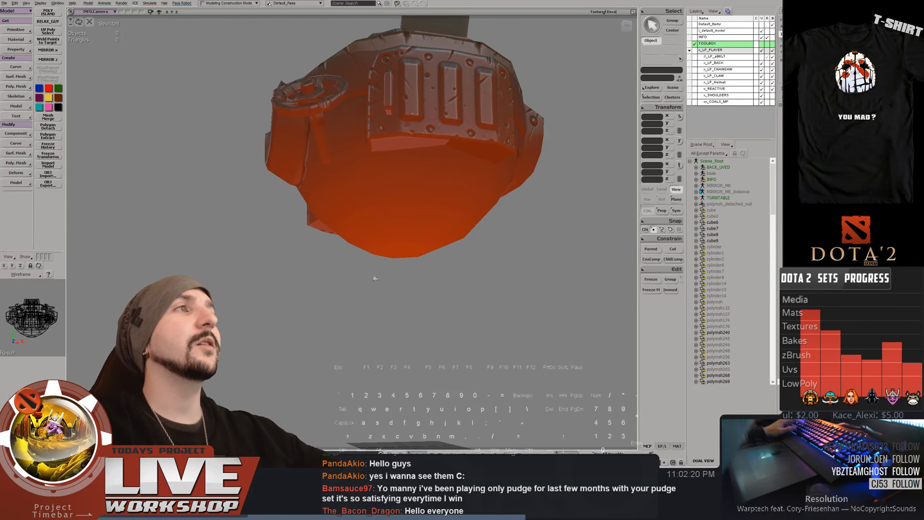
Examine the boiler back's glow from the front, the side and above, including the inner bowl
{"action": "middle_click_drag", "start_coordinate": [375, 279], "coordinate": [330, 223]}
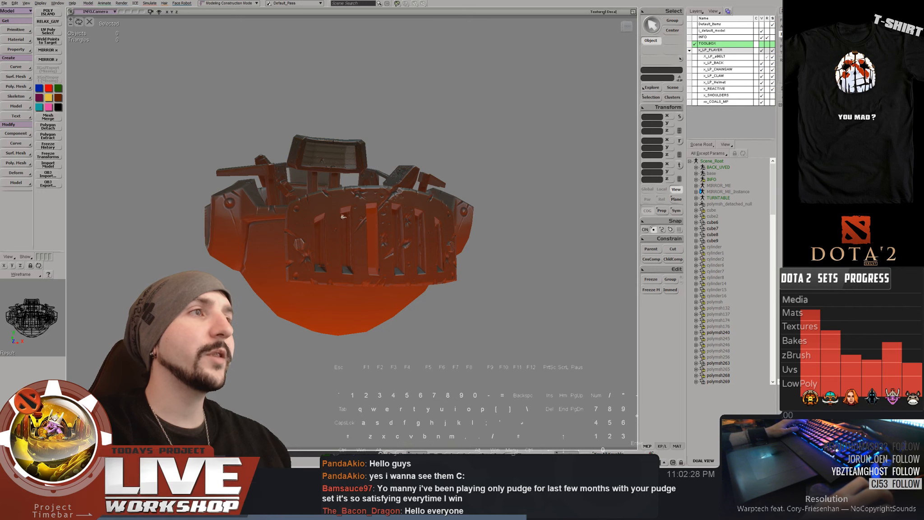
{"action": "middle_click_drag", "start_coordinate": [404, 259], "coordinate": [355, 242]}
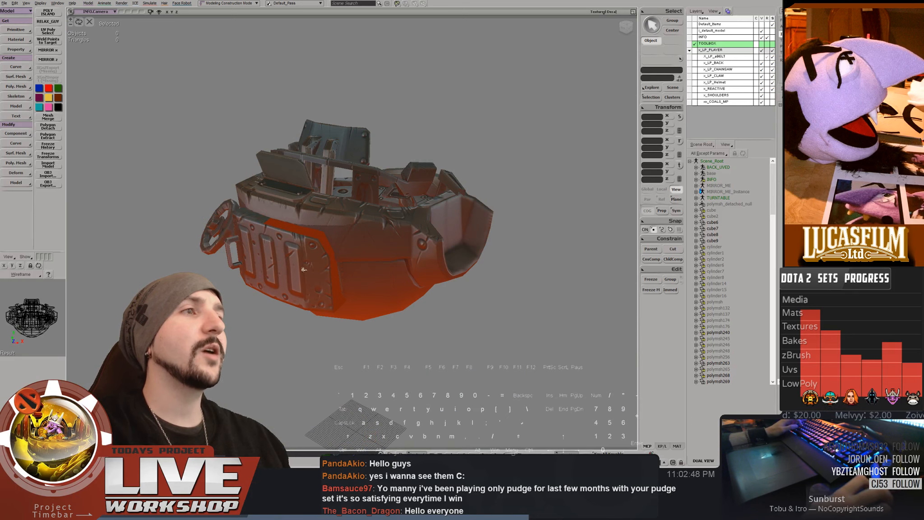
{"action": "middle_click_drag", "start_coordinate": [304, 269], "coordinate": [439, 198]}
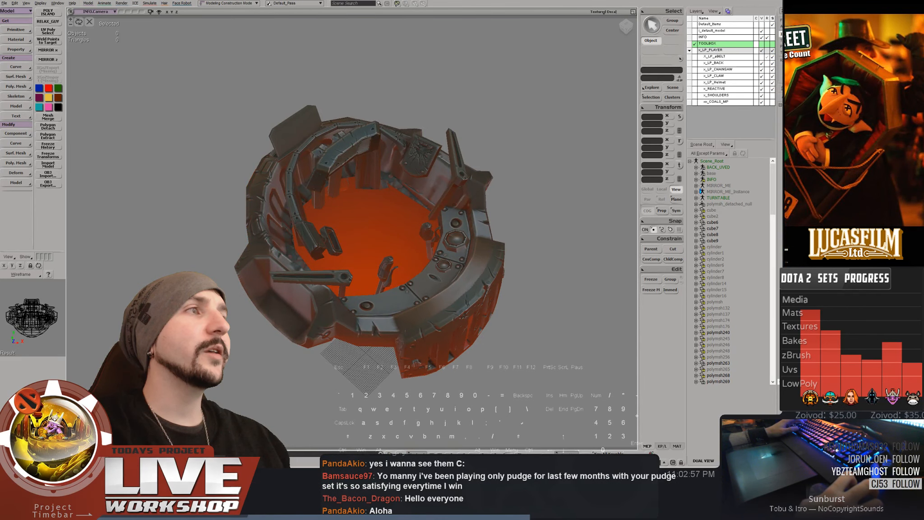
Switch to ZBrush and examine the high-poly sculpt of the boiler interior around the pilot
{"action": "key", "text": "alt+Tab"}
{"action": "key", "text": "space"}
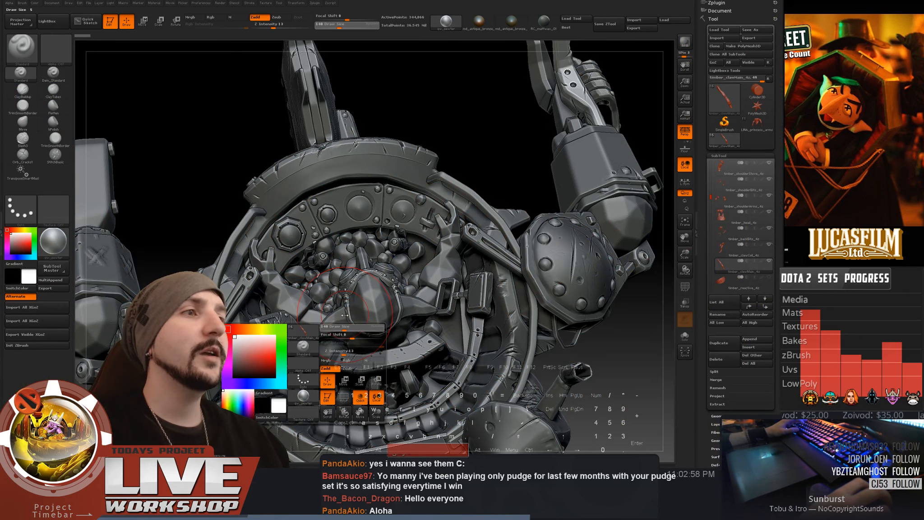
{"action": "left_click_drag", "start_coordinate": [345, 315], "coordinate": [340, 314]}
{"action": "mouse_move", "coordinate": [232, 179]}
{"action": "left_mouse_down"}
{"action": "mouse_move", "coordinate": [227, 165]}
{"action": "mouse_move", "coordinate": [256, 128]}
{"action": "mouse_move", "coordinate": [318, 135]}
{"action": "mouse_move", "coordinate": [339, 393]}
{"action": "mouse_move", "coordinate": [497, 146]}
{"action": "mouse_move", "coordinate": [555, 149]}
{"action": "mouse_move", "coordinate": [569, 190]}
{"action": "mouse_move", "coordinate": [584, 155]}
{"action": "left_mouse_up"}
Switch back to Photoshop and add the octagonal bolt and the curved riveted plate below it to the lasso selection
{"action": "key", "text": "alt+Tab"}
{"action": "left_click", "coordinate": [207, 228]}
{"action": "left_click", "coordinate": [202, 210]}
{"action": "left_click", "coordinate": [209, 194]}
{"action": "left_click", "coordinate": [227, 188]}
{"action": "left_click", "coordinate": [245, 196]}
{"action": "left_click", "coordinate": [249, 210]}
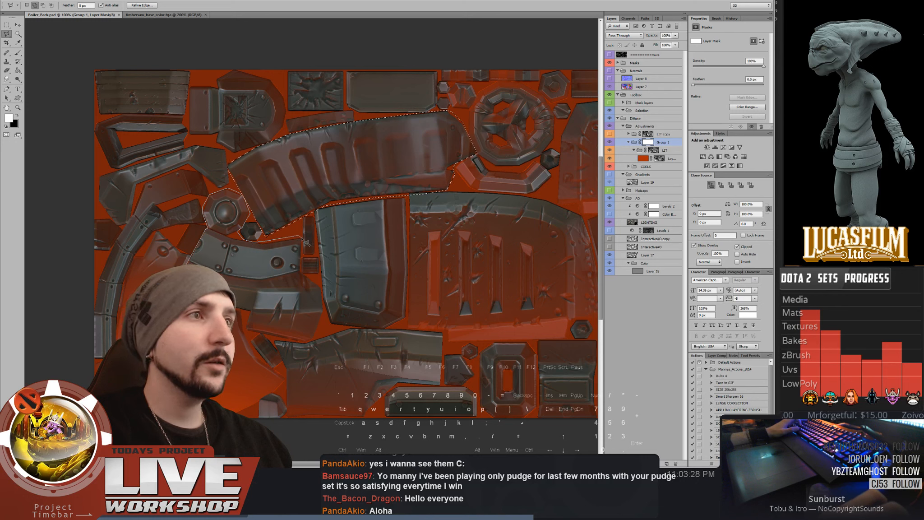
{"action": "left_click", "coordinate": [301, 271]}
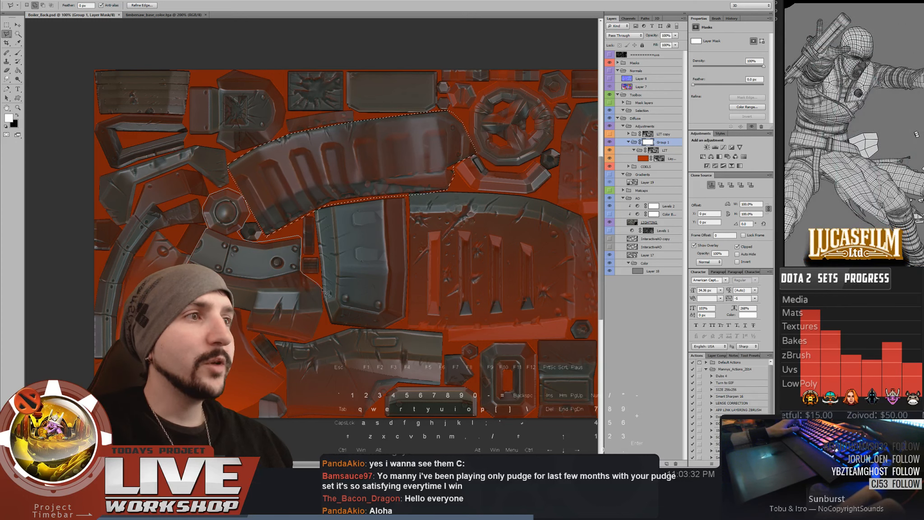
{"action": "left_click", "coordinate": [304, 342]}
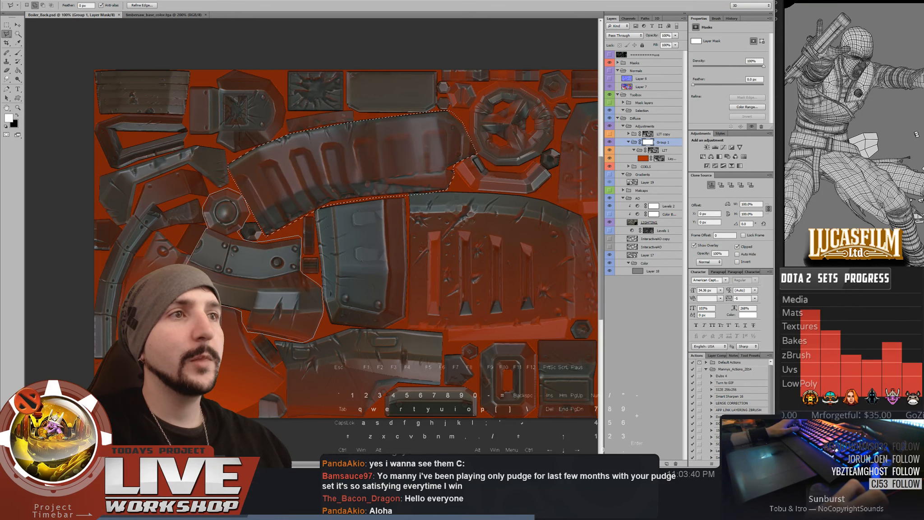
{"action": "left_click", "coordinate": [180, 289]}
Invert the selection, fill it with black on Group 1's layer mask, deselect, and save the texture
{"action": "left_click_drag", "start_coordinate": [374, 250], "coordinate": [272, 216]}
{"action": "scroll", "coordinate": [271, 215], "scroll_direction": "down", "scroll_amount": 1}
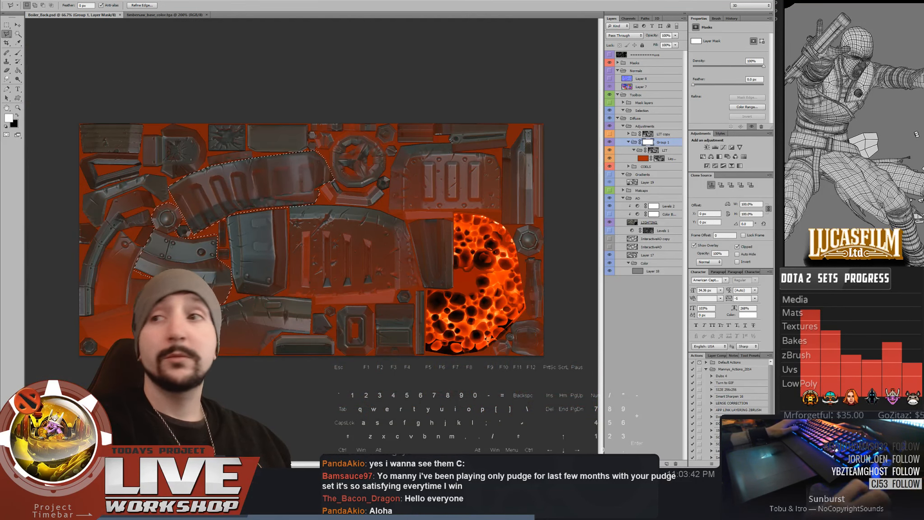
{"action": "key", "text": "ctrl+d"}
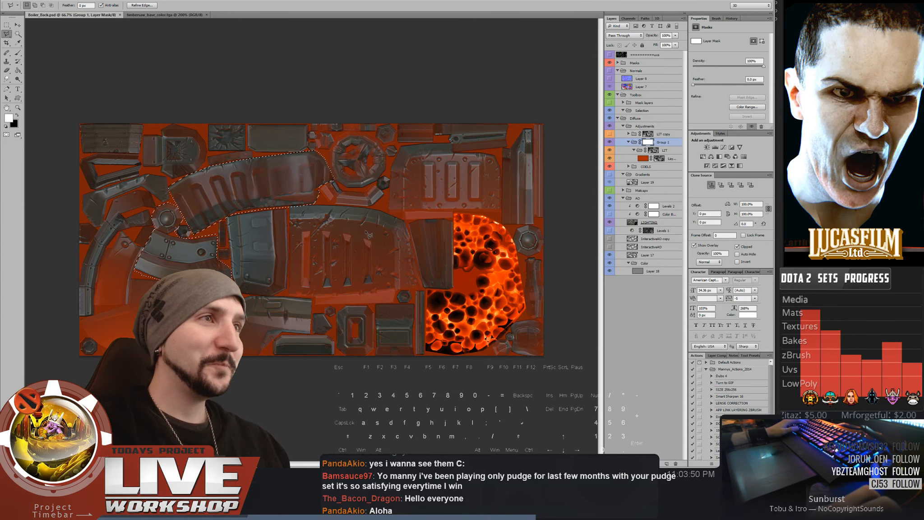
{"action": "key", "text": "ctrl+shift+d"}
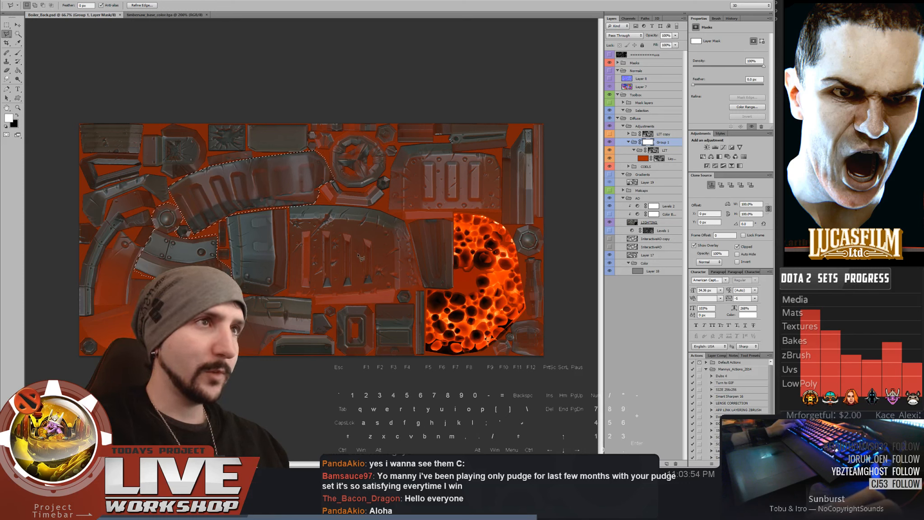
{"action": "key", "text": "ctrl+shift+i"}
{"action": "key", "text": "ctrl+BackSpace"}
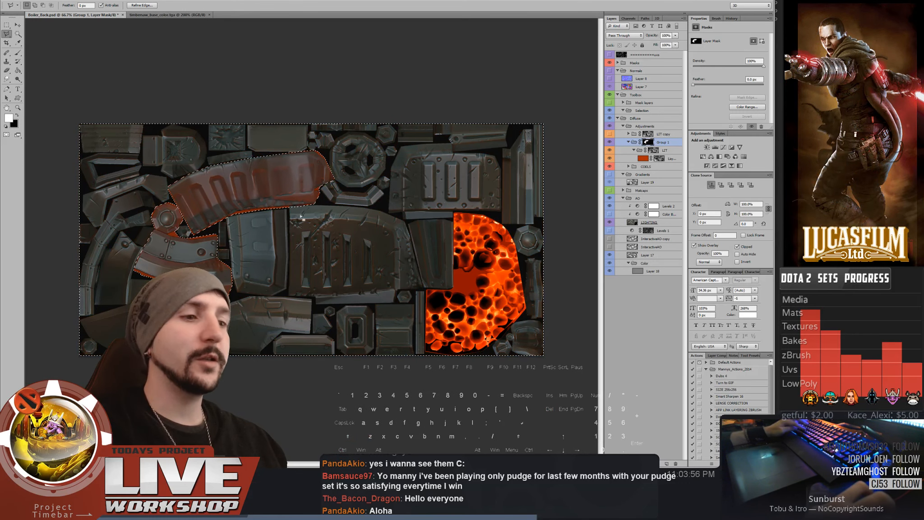
{"action": "key", "text": "m"}
{"action": "left_click", "coordinate": [347, 92]}
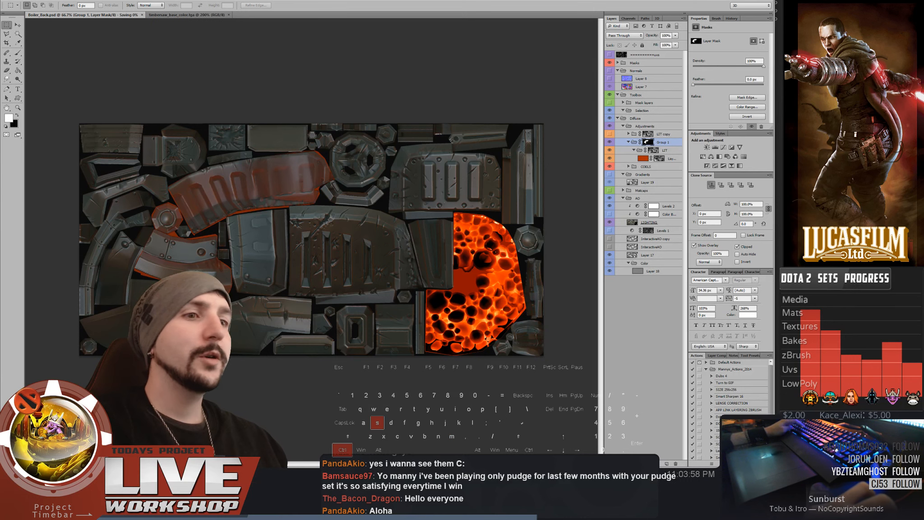
Switch to Softimage and examine the masked glow on the boiler's inner walls from several angles
{"action": "key", "text": "alt+Tab"}
{"action": "key", "text": "s"}
{"action": "right_click_drag", "start_coordinate": [397, 239], "coordinate": [344, 256]}
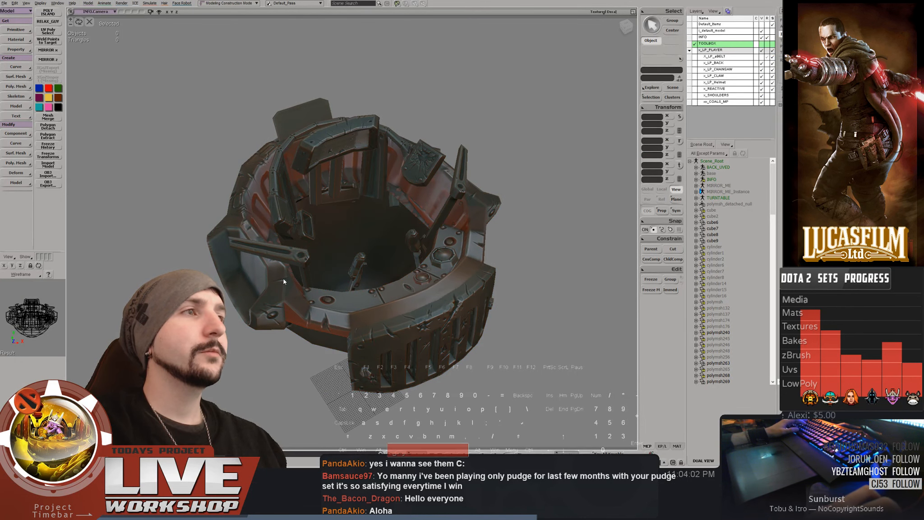
{"action": "right_click_drag", "start_coordinate": [367, 370], "coordinate": [257, 151]}
{"action": "right_click_drag", "start_coordinate": [314, 210], "coordinate": [275, 235]}
Unhide the rest of the character and select the polygon islands of the boiler's inner frame, side panel and rim knobs
{"action": "key", "text": "shift+i"}
{"action": "left_click", "coordinate": [234, 233]}
{"action": "key", "text": "u"}
{"action": "left_click", "coordinate": [233, 232]}
{"action": "left_click", "coordinate": [254, 247], "text": "shift"}
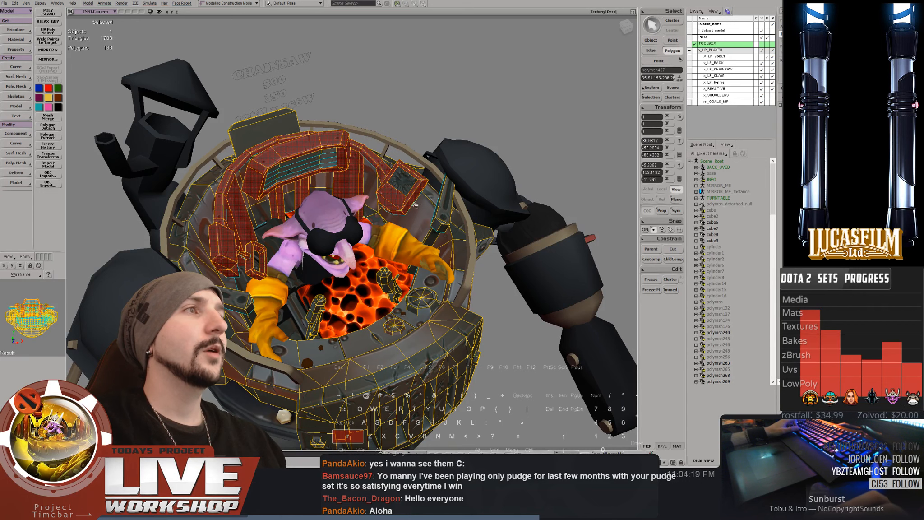
{"action": "right_click_drag", "start_coordinate": [416, 205], "coordinate": [412, 266]}
{"action": "left_click", "coordinate": [407, 283], "text": "shift"}
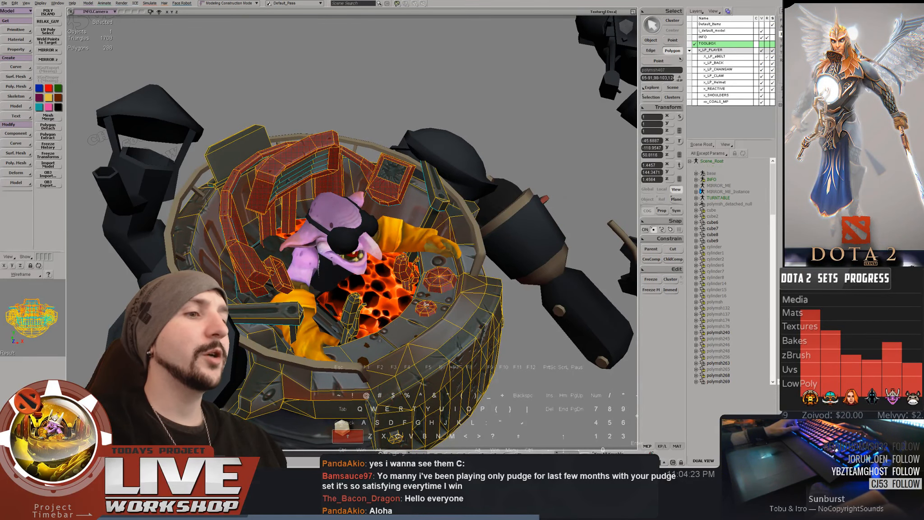
{"action": "key", "text": "alt+7"}
{"action": "left_click_drag", "start_coordinate": [213, 22], "coordinate": [438, 0]}
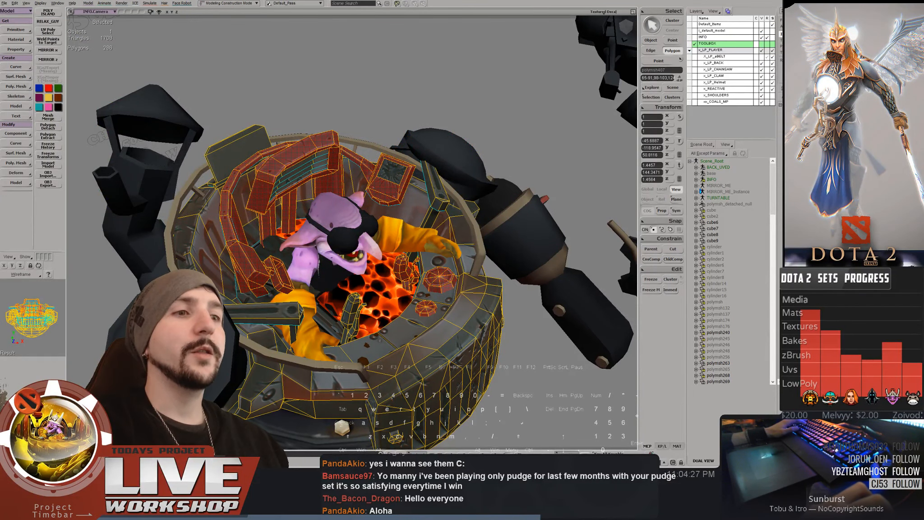
Switch to Photoshop, save the texture, and examine its upper-left UV islands with the wireframe overlay shown
{"action": "key", "text": "alt+Tab"}
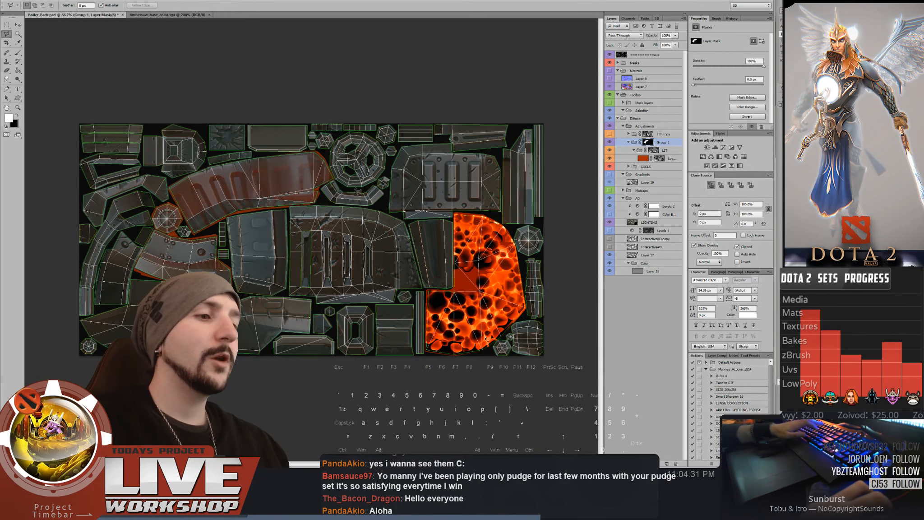
{"action": "key", "text": "ctrl+plus"}
{"action": "key", "text": "ctrl+s"}
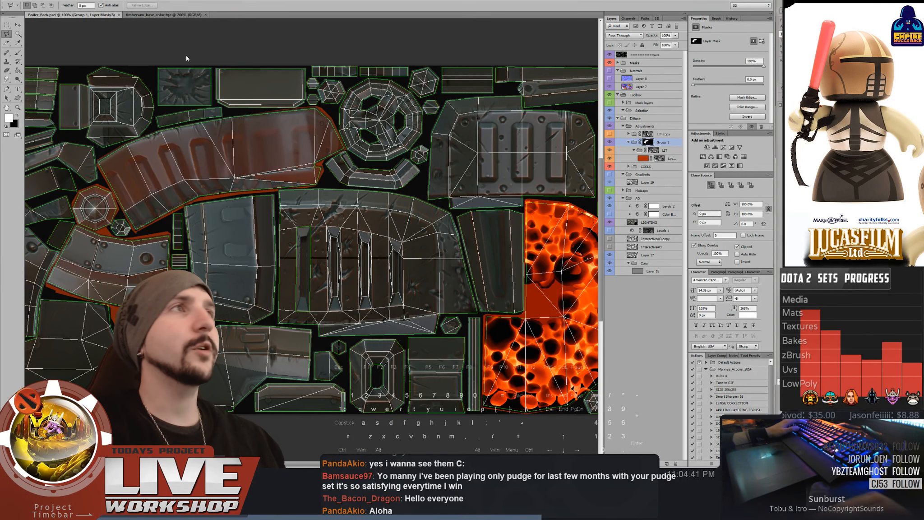
{"action": "left_click_drag", "start_coordinate": [319, 114], "coordinate": [310, 103]}
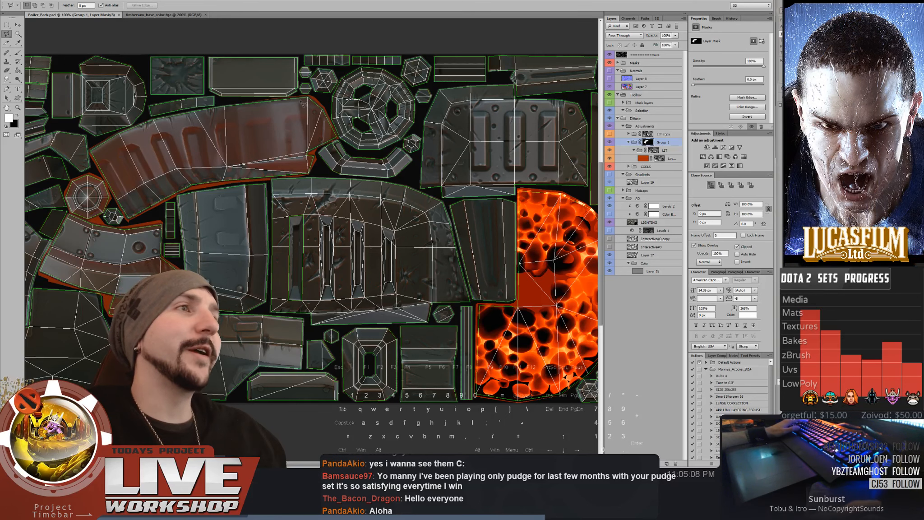
{"action": "left_click_drag", "start_coordinate": [229, 159], "coordinate": [283, 206]}
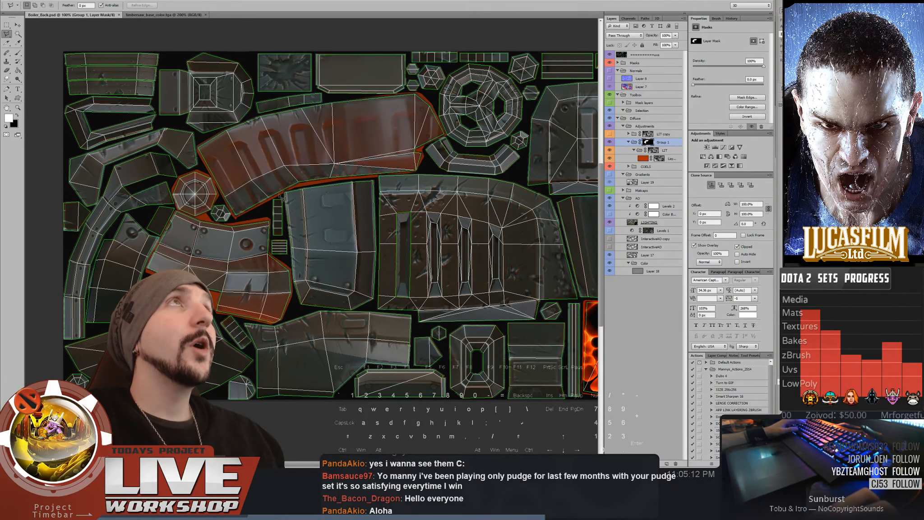
Lasso the rounded hatch-like island with the square centre in the upper-left part of the texture
{"action": "left_click", "coordinate": [195, 76], "text": "ctrl"}
{"action": "left_click", "coordinate": [175, 173]}
{"action": "left_click", "coordinate": [119, 155]}
{"action": "left_click", "coordinate": [122, 61]}
{"action": "left_click", "coordinate": [127, 49]}
{"action": "left_click", "coordinate": [176, 24]}
{"action": "left_click", "coordinate": [223, 19]}
{"action": "left_click", "coordinate": [296, 47]}
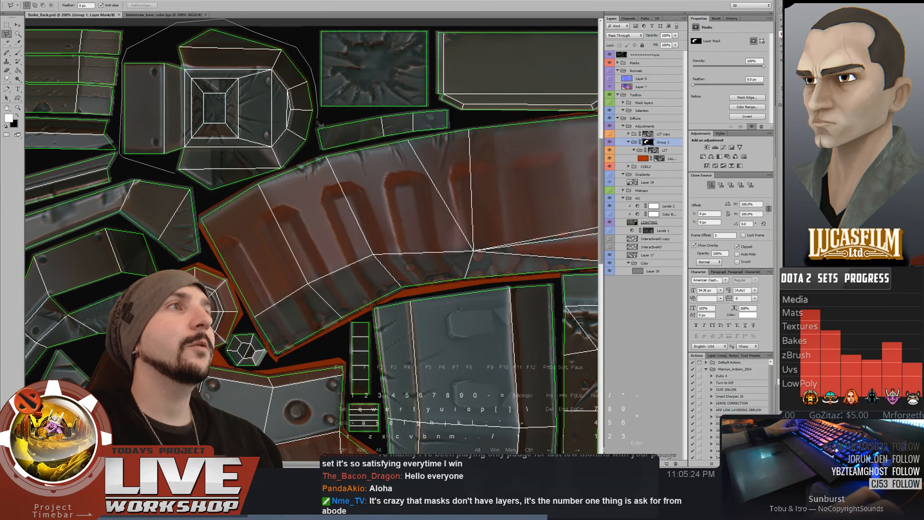
{"action": "left_click", "coordinate": [306, 151]}
{"action": "left_click", "coordinate": [290, 167]}
{"action": "left_click", "coordinate": [250, 184]}
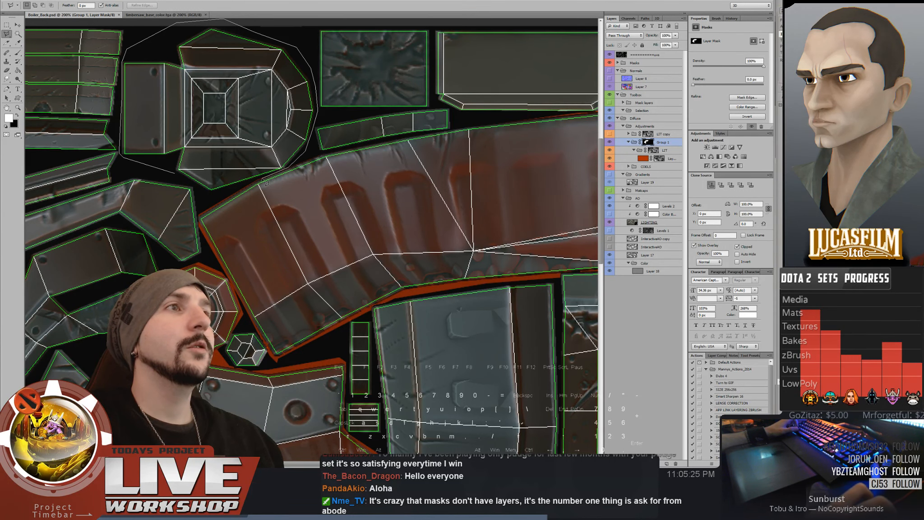
{"action": "left_click", "coordinate": [210, 196]}
{"action": "left_click", "coordinate": [174, 172]}
{"action": "mouse_move", "coordinate": [153, 233]}
{"action": "left_mouse_down"}
{"action": "mouse_move", "coordinate": [240, 186]}
{"action": "mouse_move", "coordinate": [289, 190]}
{"action": "left_mouse_up"}
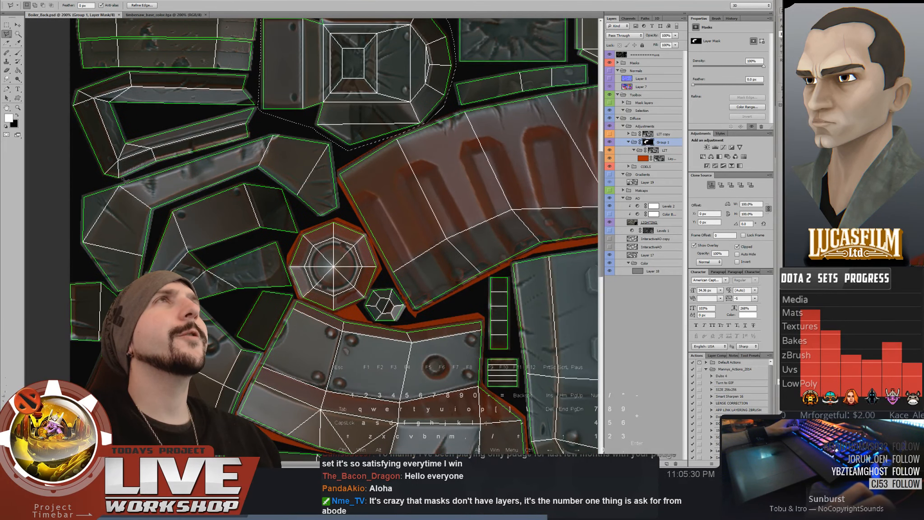
Add the hollow U-shaped frame island beside the hatch to the lasso selection
{"action": "left_click", "coordinate": [95, 175], "text": "shift"}
{"action": "left_click", "coordinate": [74, 136]}
{"action": "left_click", "coordinate": [64, 101]}
{"action": "left_click", "coordinate": [73, 80]}
{"action": "left_click", "coordinate": [124, 69]}
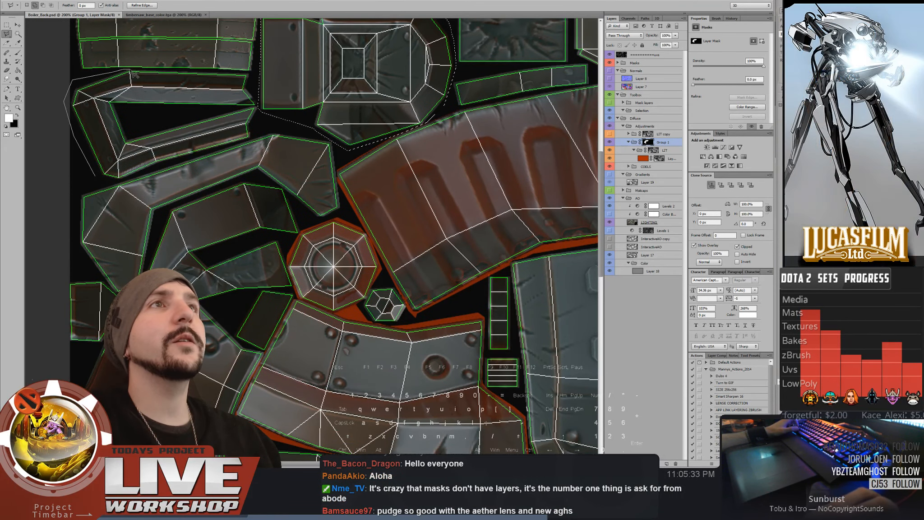
{"action": "left_click", "coordinate": [251, 71]}
{"action": "left_click", "coordinate": [259, 96]}
{"action": "left_click", "coordinate": [250, 139]}
{"action": "left_click", "coordinate": [102, 182]}
{"action": "left_click", "coordinate": [94, 176]}
Add the long curved bracket islands along the texture's left edge and the small square plate to the lasso selection
{"action": "left_click_drag", "start_coordinate": [181, 217], "coordinate": [201, 172]}
{"action": "left_click", "coordinate": [305, 145]}
{"action": "left_click", "coordinate": [319, 175]}
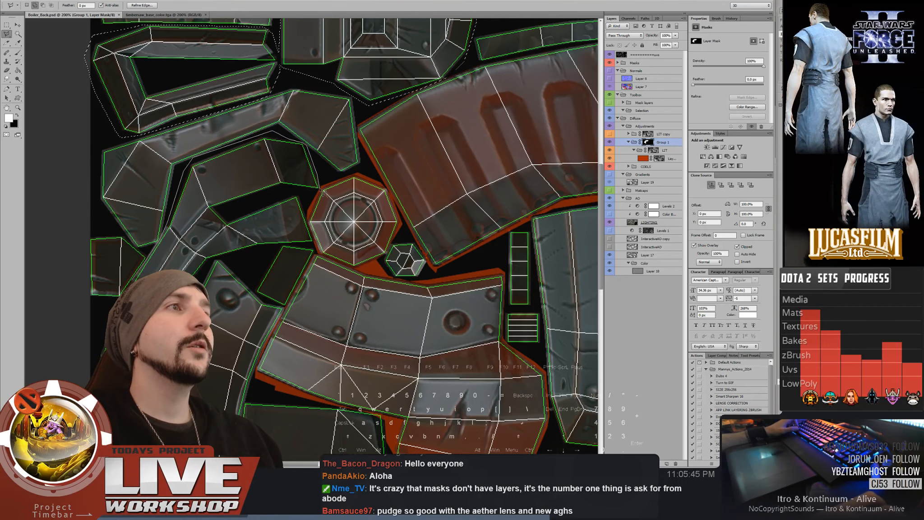
{"action": "left_click", "coordinate": [320, 189]}
{"action": "left_click", "coordinate": [308, 212]}
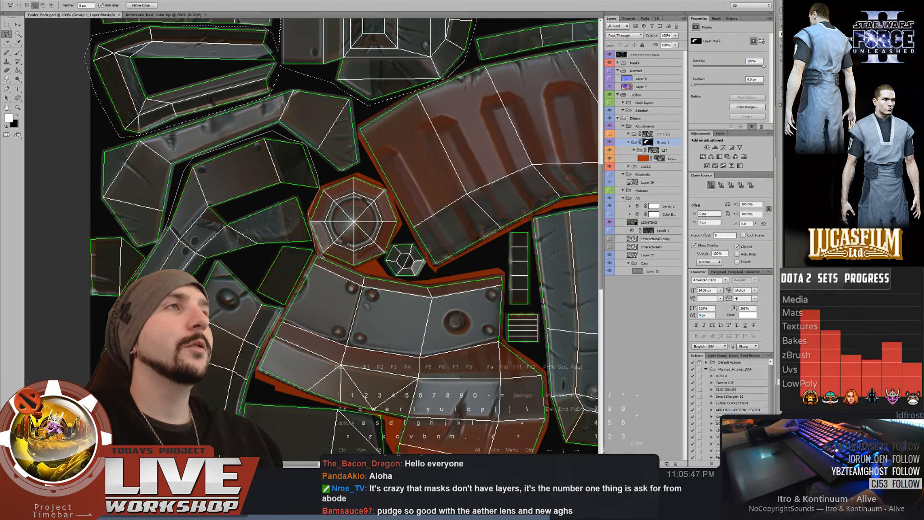
{"action": "left_click", "coordinate": [316, 252]}
{"action": "left_click_drag", "start_coordinate": [315, 258], "coordinate": [336, 210]}
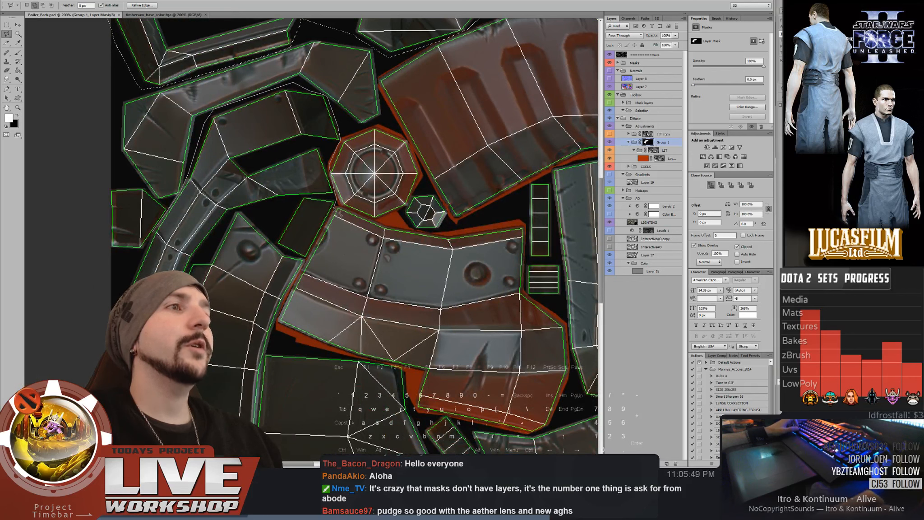
{"action": "left_click", "coordinate": [305, 258]}
{"action": "left_click", "coordinate": [277, 246]}
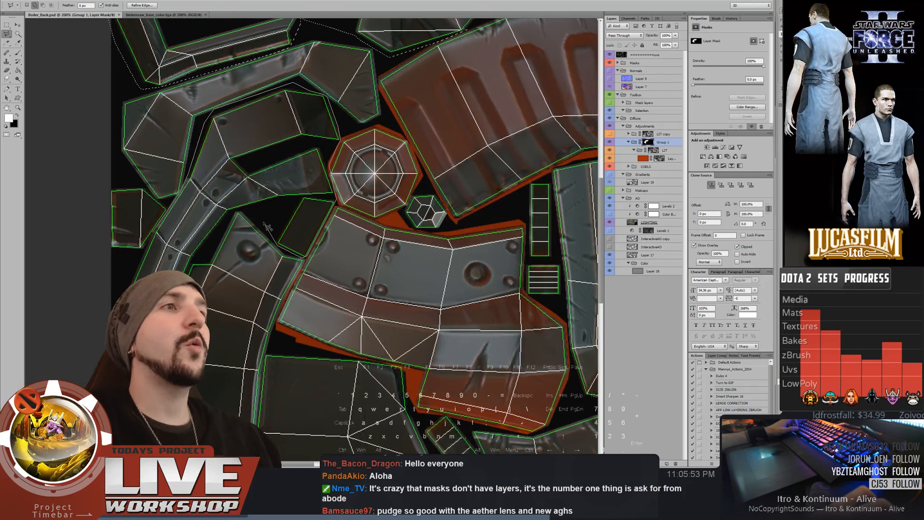
{"action": "left_click", "coordinate": [263, 224]}
{"action": "left_click", "coordinate": [249, 211]}
{"action": "left_click", "coordinate": [236, 209]}
{"action": "left_click", "coordinate": [228, 214]}
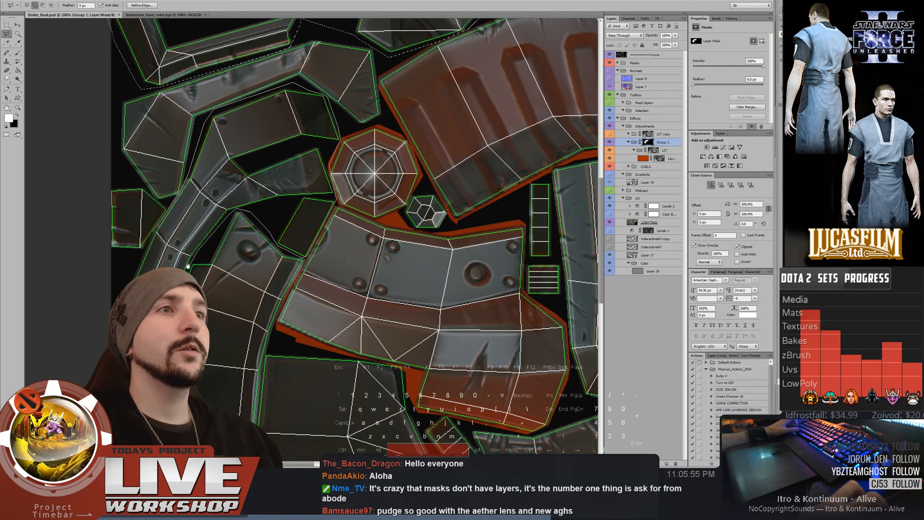
{"action": "left_click_drag", "start_coordinate": [187, 267], "coordinate": [246, 122]}
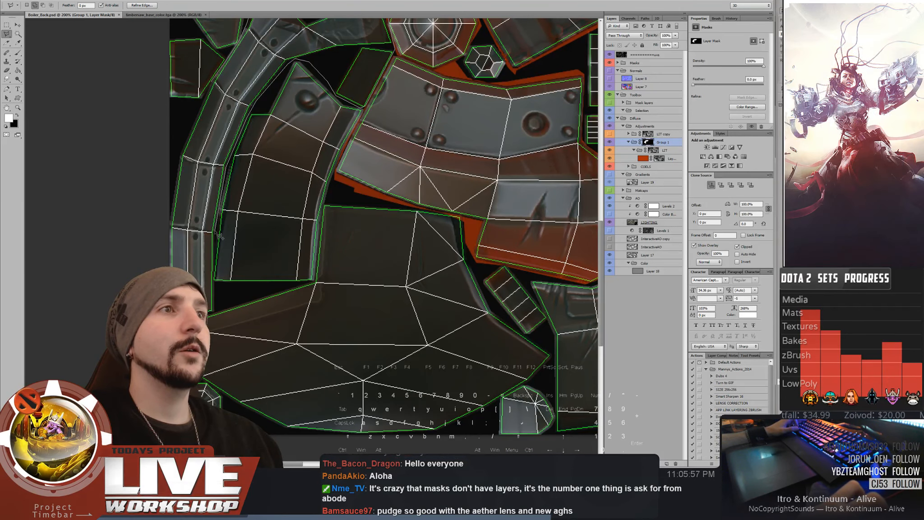
{"action": "left_click", "coordinate": [215, 313]}
{"action": "left_click", "coordinate": [173, 312]}
{"action": "left_click_drag", "start_coordinate": [170, 117], "coordinate": [171, 163]}
{"action": "left_click", "coordinate": [171, 146]}
{"action": "left_click", "coordinate": [163, 93]}
{"action": "left_click", "coordinate": [167, 80]}
{"action": "left_click", "coordinate": [180, 78]}
{"action": "left_click", "coordinate": [206, 83]}
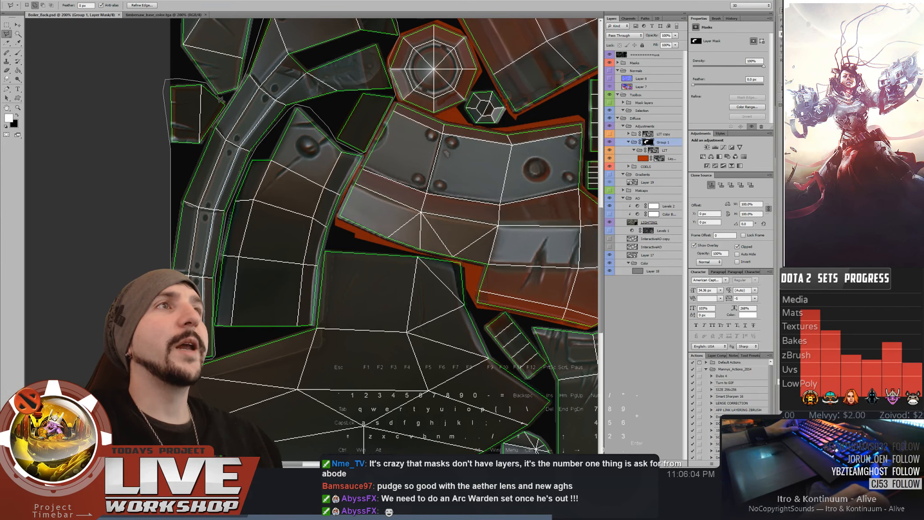
{"action": "left_click_drag", "start_coordinate": [220, 99], "coordinate": [216, 176]}
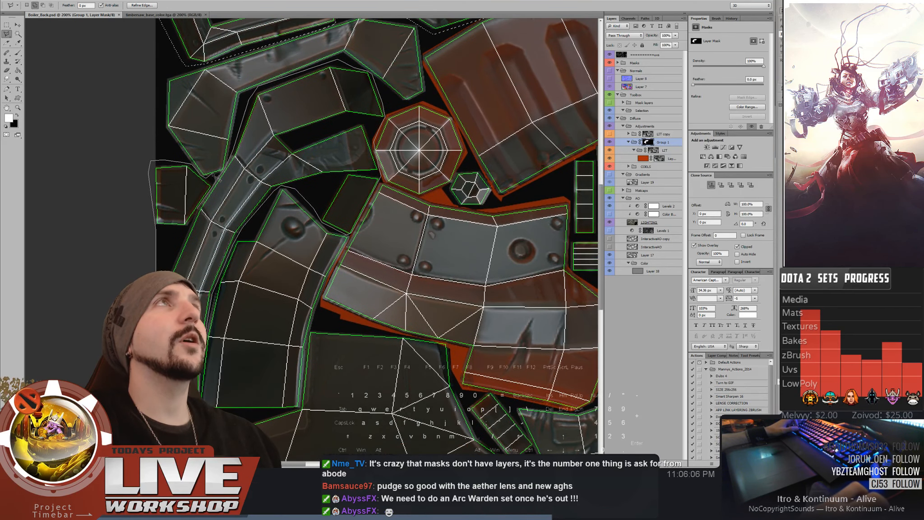
{"action": "left_click", "coordinate": [223, 174]}
Lasso the tall riveted plate left of the slotted grille together with the two narrow strips beside it
{"action": "left_click_drag", "start_coordinate": [564, 190], "coordinate": [211, 119]}
{"action": "left_click", "coordinate": [245, 72]}
{"action": "left_click", "coordinate": [426, 46]}
{"action": "left_click", "coordinate": [430, 53]}
{"action": "left_click", "coordinate": [431, 199]}
{"action": "left_click", "coordinate": [425, 296]}
{"action": "left_click", "coordinate": [379, 312]}
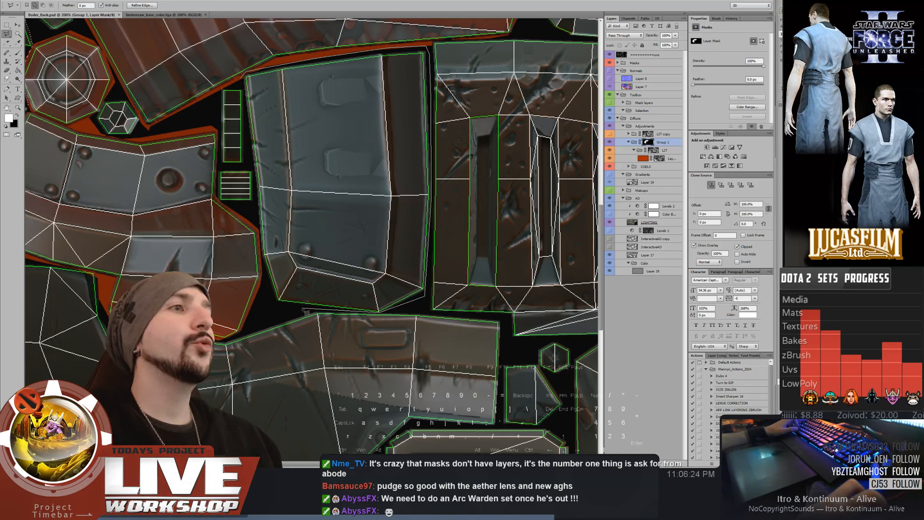
{"action": "left_click", "coordinate": [277, 304]}
{"action": "left_click", "coordinate": [263, 268]}
{"action": "left_click", "coordinate": [257, 219]}
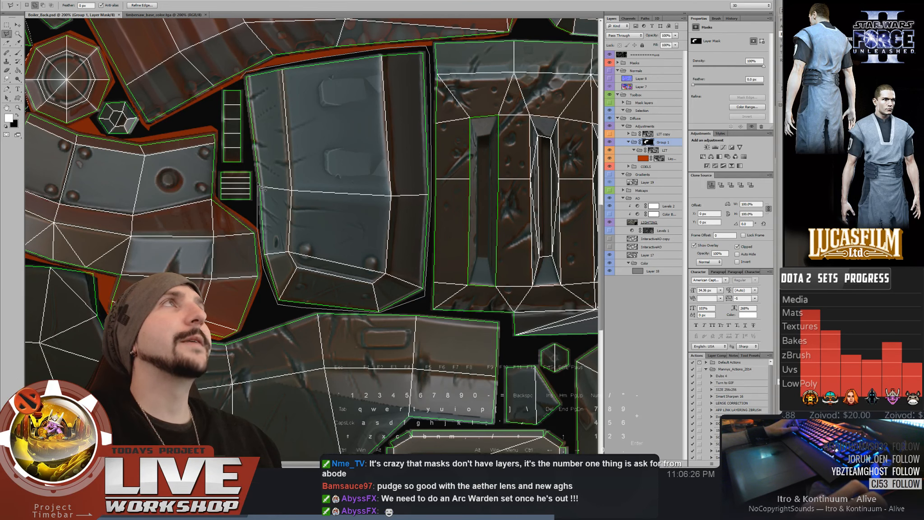
{"action": "left_click", "coordinate": [216, 198]}
{"action": "left_click", "coordinate": [222, 89]}
{"action": "left_click", "coordinate": [245, 72]}
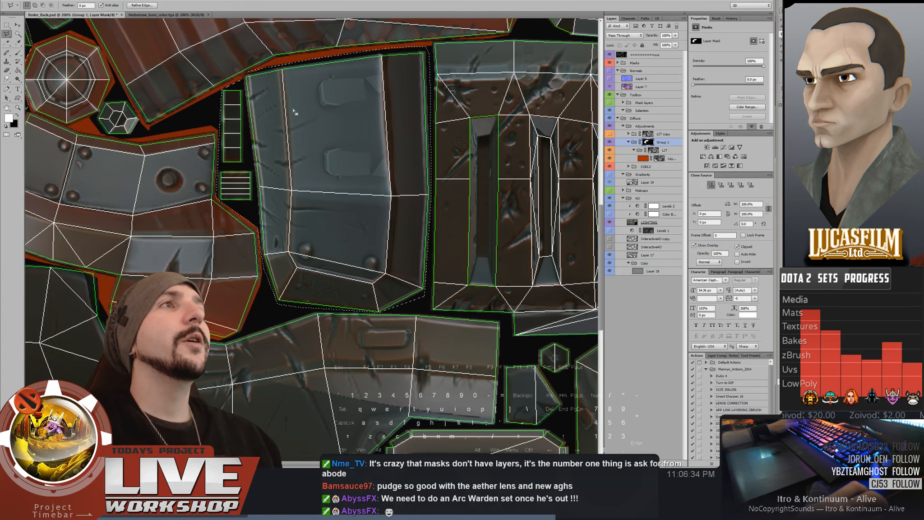
Add the small pentagonal plate, the hexagon beside it and the octagonal frame island along the texture's lower edge to the lasso selection
{"action": "key", "text": "ctrl+minus"}
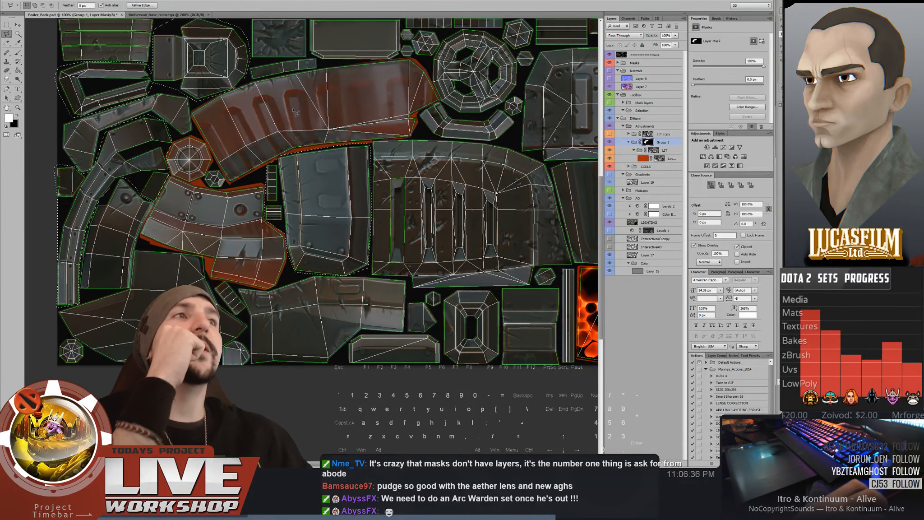
{"action": "left_click_drag", "start_coordinate": [334, 205], "coordinate": [381, 124]}
{"action": "left_click", "coordinate": [280, 237], "text": "ctrl"}
{"action": "left_click_drag", "start_coordinate": [280, 237], "coordinate": [261, 232]}
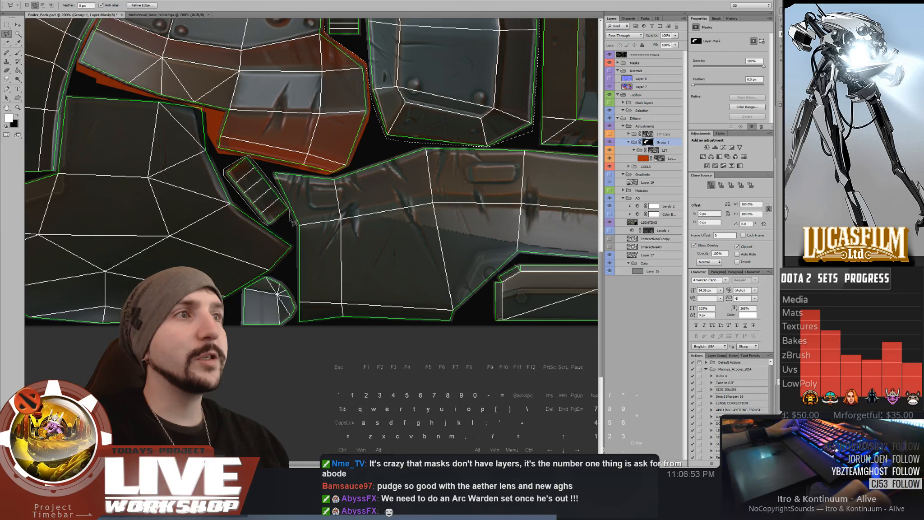
{"action": "left_click_drag", "start_coordinate": [359, 201], "coordinate": [199, 181]}
{"action": "left_click_drag", "start_coordinate": [333, 217], "coordinate": [183, 234]}
{"action": "left_click", "coordinate": [301, 253], "text": "shift"}
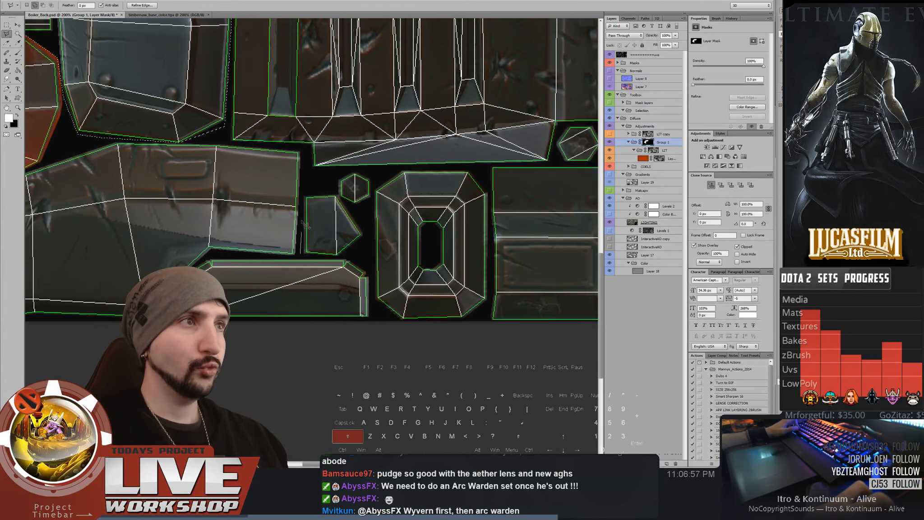
{"action": "left_click", "coordinate": [300, 191]}
{"action": "left_click", "coordinate": [339, 173]}
{"action": "left_click", "coordinate": [355, 168]}
{"action": "left_click", "coordinate": [475, 167]}
{"action": "left_click", "coordinate": [489, 302]}
{"action": "left_click_drag", "start_coordinate": [474, 203], "coordinate": [314, 220]}
Add the rectangular panelled plate between the octagonal frame and the narrow strips to the lasso selection
{"action": "left_click", "coordinate": [326, 342], "text": "shift"}
{"action": "left_click", "coordinate": [328, 183]}
{"action": "left_click", "coordinate": [391, 180]}
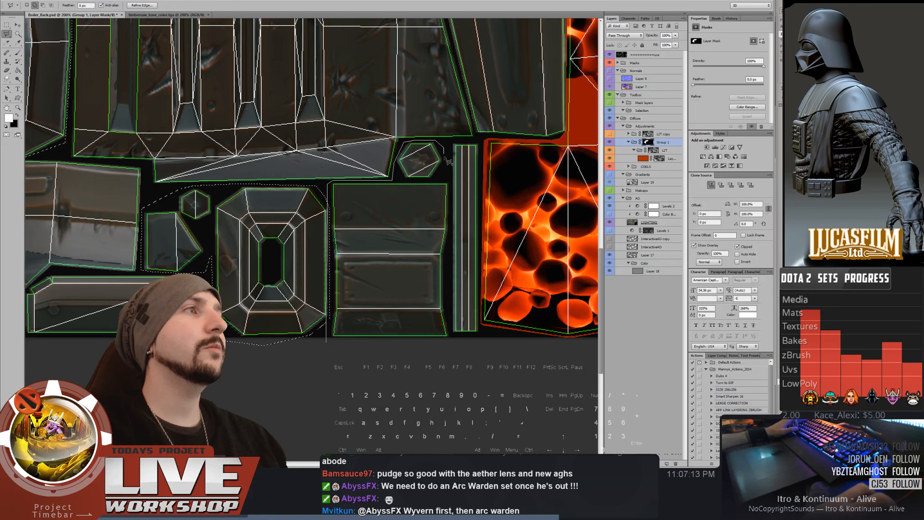
{"action": "left_click", "coordinate": [450, 343]}
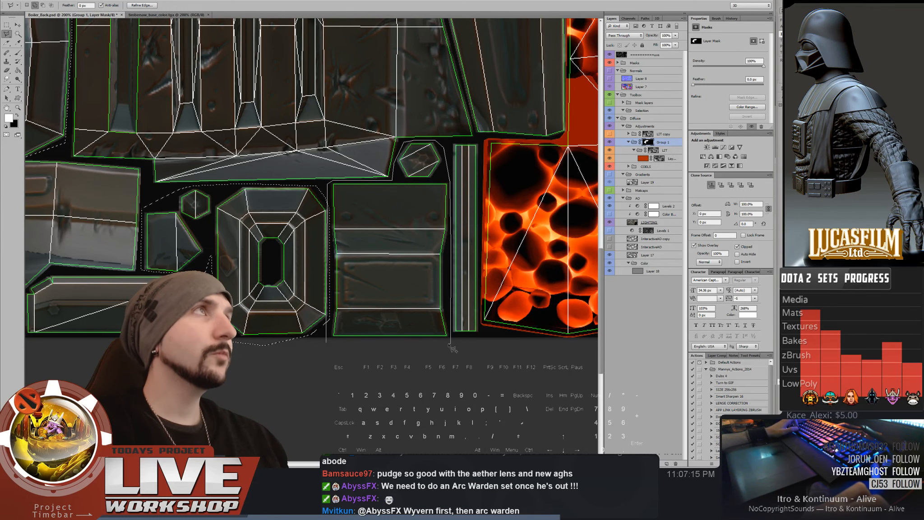
{"action": "left_click", "coordinate": [327, 342]}
Start an additional lasso outline around the small hexagonal islands and the rounded gridded island in the texture's lower-right corner
{"action": "mouse_move", "coordinate": [455, 193]}
{"action": "left_mouse_down"}
{"action": "mouse_move", "coordinate": [314, 239]}
{"action": "mouse_move", "coordinate": [307, 252]}
{"action": "left_mouse_up"}
{"action": "key", "text": "ctrl+minus"}
{"action": "left_click_drag", "start_coordinate": [465, 238], "coordinate": [357, 220]}
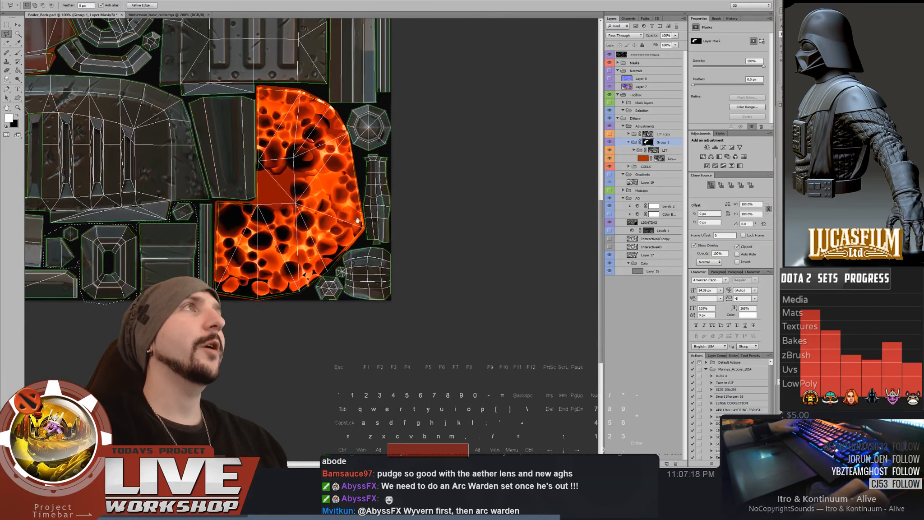
{"action": "key", "text": "ctrl+plus"}
{"action": "left_click_drag", "start_coordinate": [400, 270], "coordinate": [289, 211]}
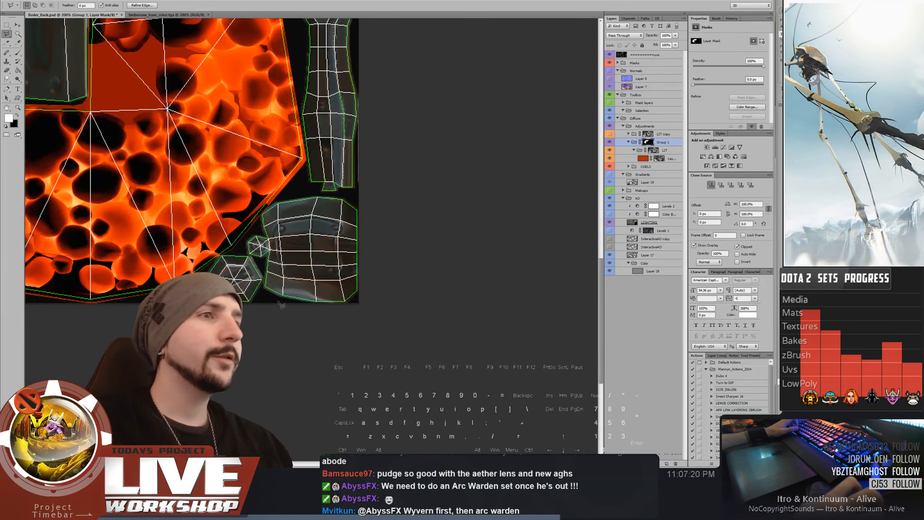
{"action": "left_click", "coordinate": [270, 311], "text": "shift"}
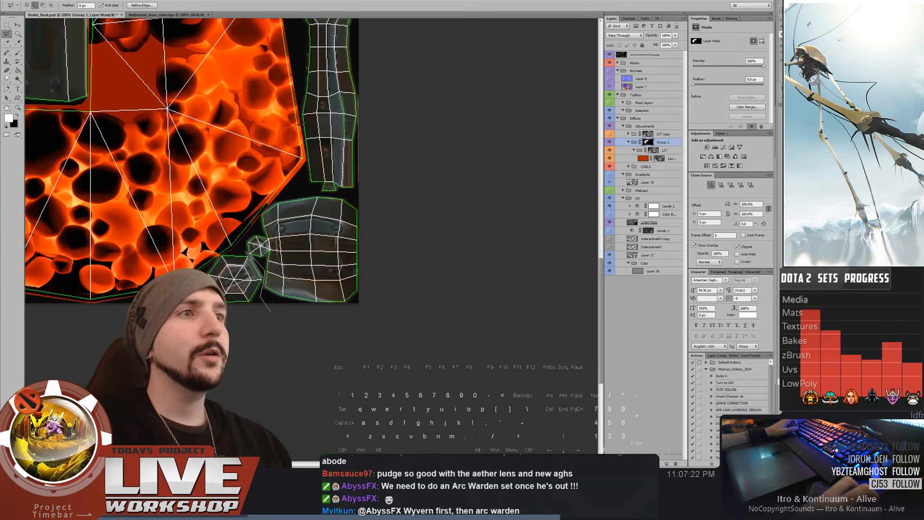
{"action": "left_click", "coordinate": [246, 251]}
{"action": "left_click", "coordinate": [245, 243]}
{"action": "left_click", "coordinate": [261, 214]}
{"action": "left_click", "coordinate": [276, 200]}
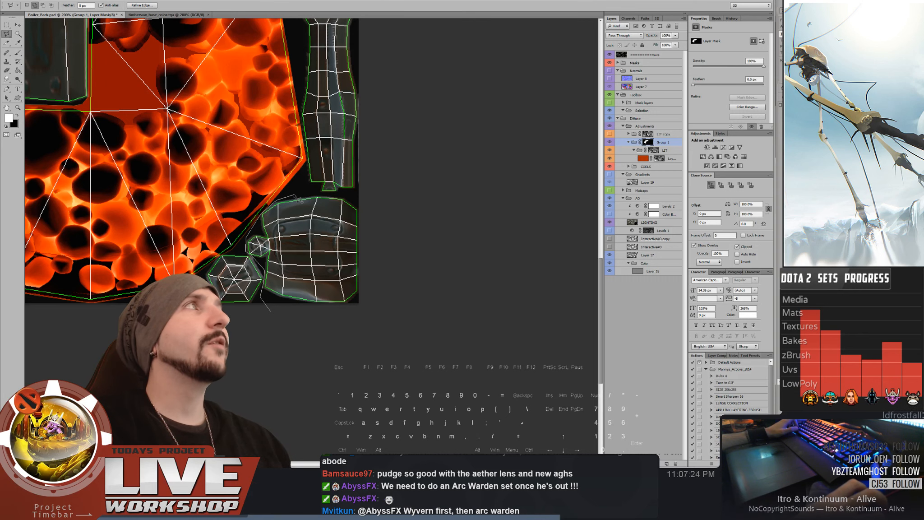
Continue the lasso outline upward between the lava island and the narrow gridded strip and octagon along the texture's right edge
{"action": "left_click_drag", "start_coordinate": [298, 199], "coordinate": [267, 285]}
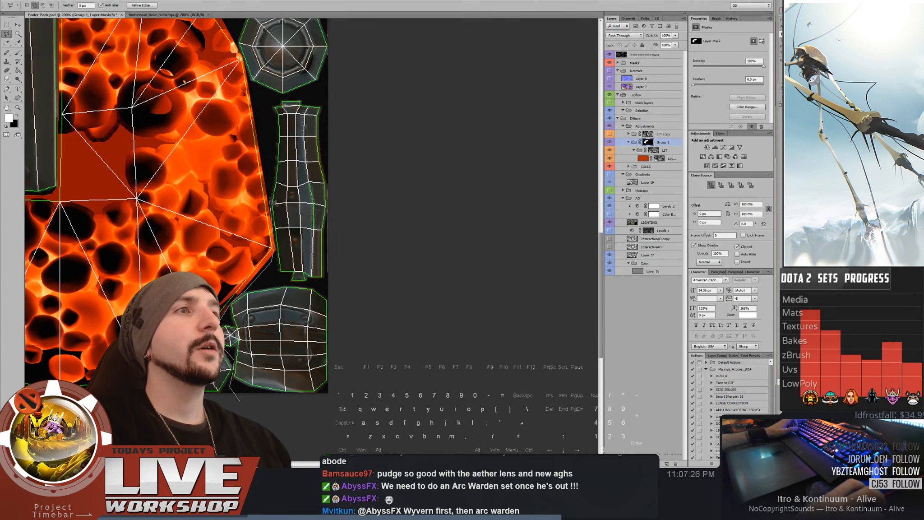
{"action": "left_click_drag", "start_coordinate": [262, 171], "coordinate": [290, 280]}
{"action": "left_click", "coordinate": [270, 163]}
{"action": "left_click", "coordinate": [246, 115]}
{"action": "left_click", "coordinate": [233, 107]}
{"action": "left_click", "coordinate": [226, 94]}
{"action": "left_click", "coordinate": [229, 72]}
{"action": "left_click_drag", "start_coordinate": [230, 74], "coordinate": [267, 373]}
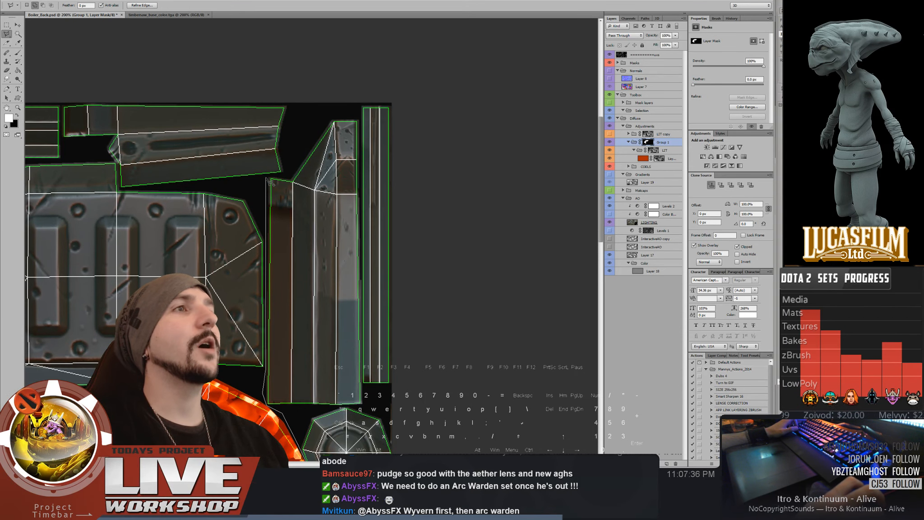
Carry the lasso outline around the tall bent plate and the narrow vertical strip in the texture's upper-right corner
{"action": "left_click", "coordinate": [266, 178]}
{"action": "left_click", "coordinate": [287, 175]}
{"action": "left_click", "coordinate": [301, 142]}
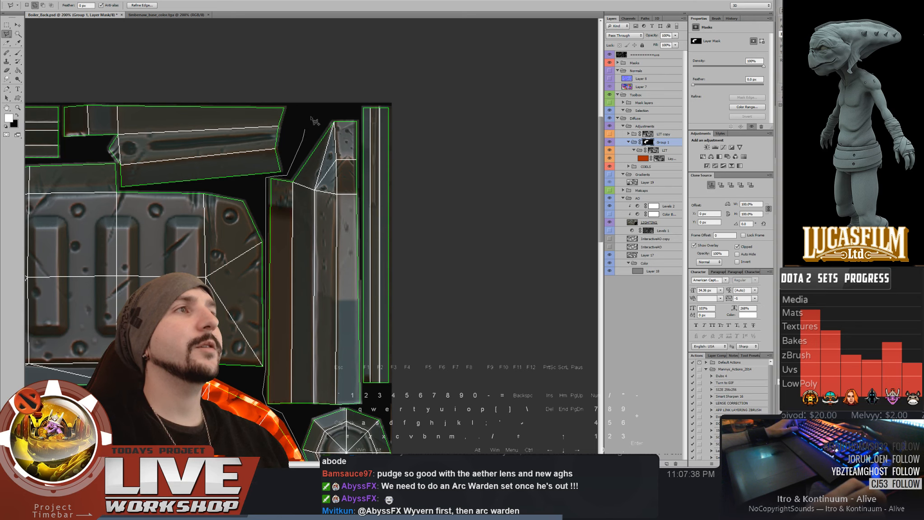
{"action": "left_click", "coordinate": [335, 95]}
{"action": "left_click", "coordinate": [368, 83]}
{"action": "left_click", "coordinate": [418, 83]}
{"action": "left_click", "coordinate": [437, 97]}
{"action": "left_click", "coordinate": [446, 128]}
Bring the lasso outline back down outside the texture's right edge and close it around the lower-right corner islands
{"action": "left_click_drag", "start_coordinate": [458, 239], "coordinate": [453, 100]}
{"action": "left_click_drag", "start_coordinate": [415, 196], "coordinate": [434, 67]}
{"action": "left_click_drag", "start_coordinate": [423, 233], "coordinate": [412, 99]}
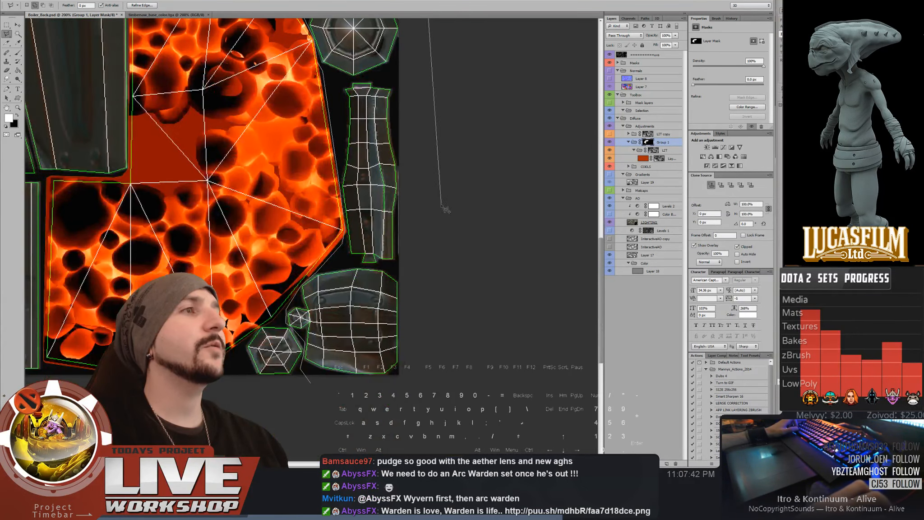
{"action": "left_click_drag", "start_coordinate": [445, 208], "coordinate": [434, 148]}
{"action": "left_click", "coordinate": [315, 276]}
{"action": "key", "text": "ctrl+minus"}
{"action": "left_click_drag", "start_coordinate": [216, 104], "coordinate": [373, 214]}
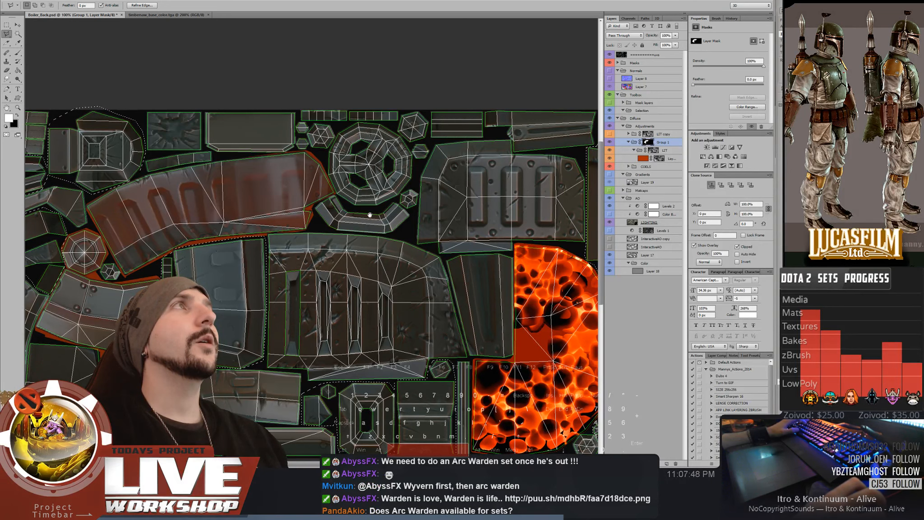